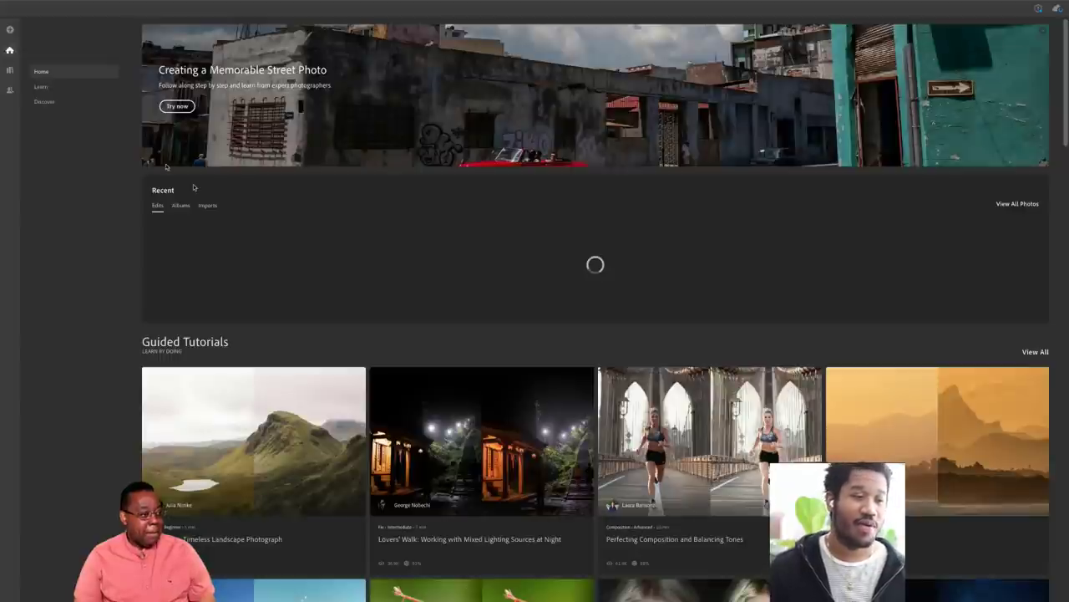
- Look through the guided tutorials and interactive edits on the home page as far as the ballet dancer photo against a wall
{"action": "scroll", "coordinate": [531, 347], "scroll_direction": "down", "scroll_amount": 2}
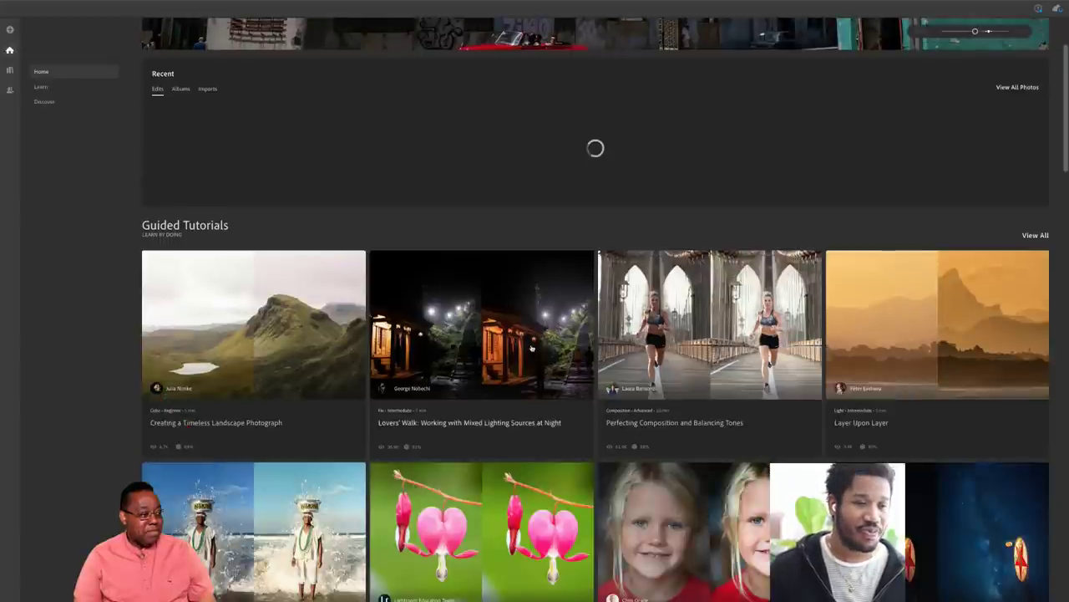
{"action": "scroll", "coordinate": [531, 348], "scroll_direction": "down", "scroll_amount": 2}
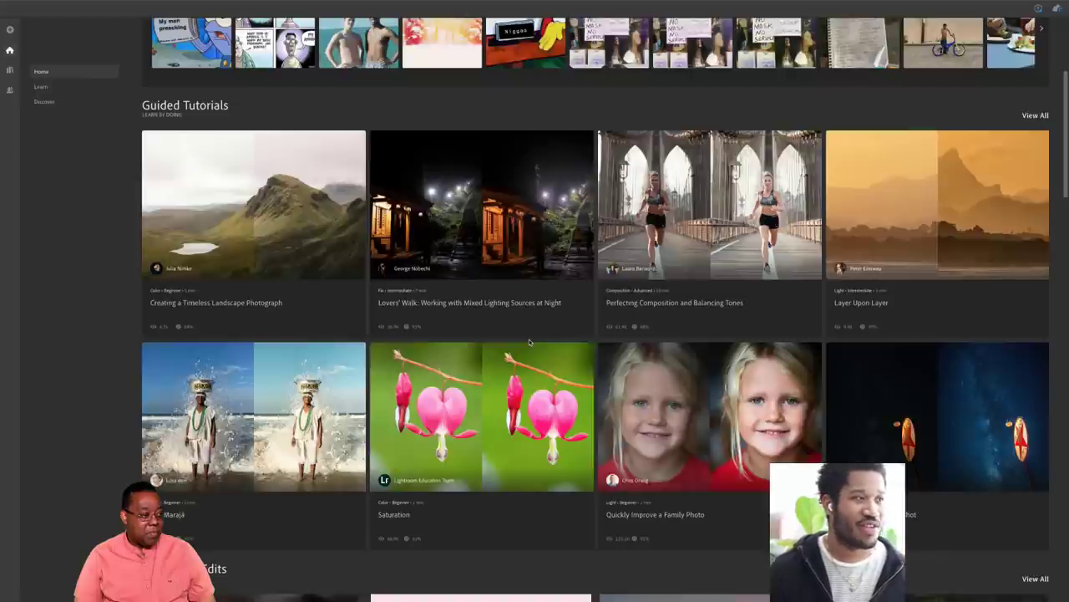
{"action": "scroll", "coordinate": [529, 342], "scroll_direction": "down", "scroll_amount": 1}
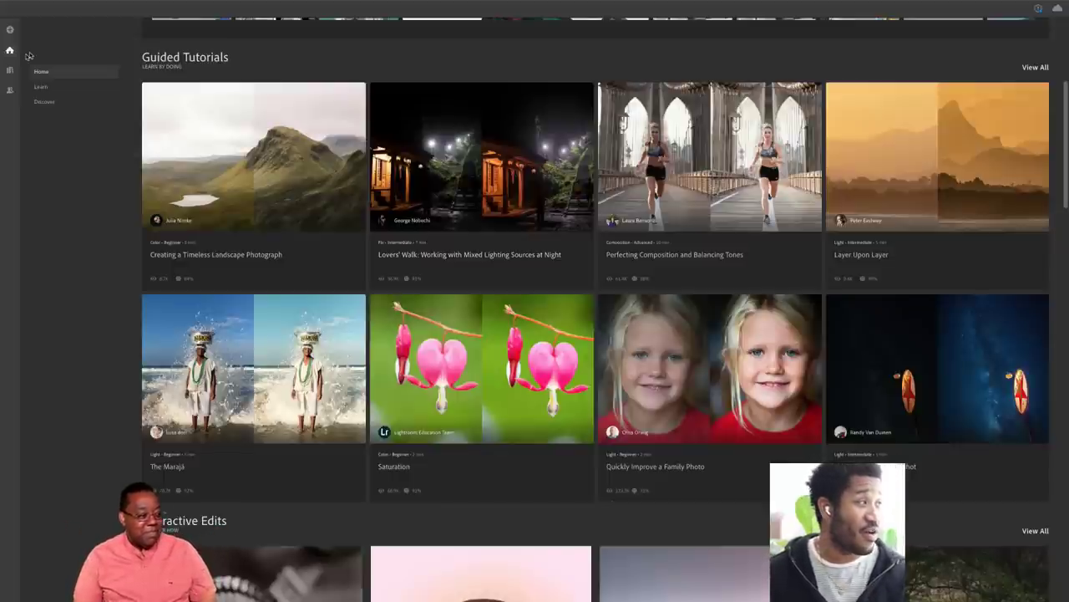
{"action": "mouse_move", "coordinate": [14, 51]}
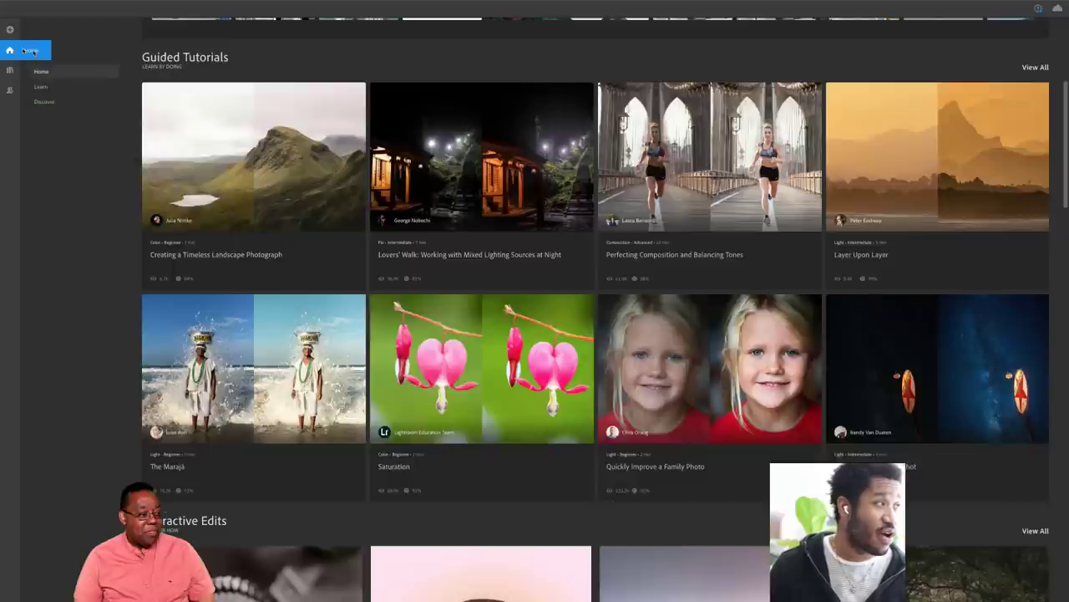
{"action": "scroll", "coordinate": [517, 153], "scroll_direction": "up", "scroll_amount": 1}
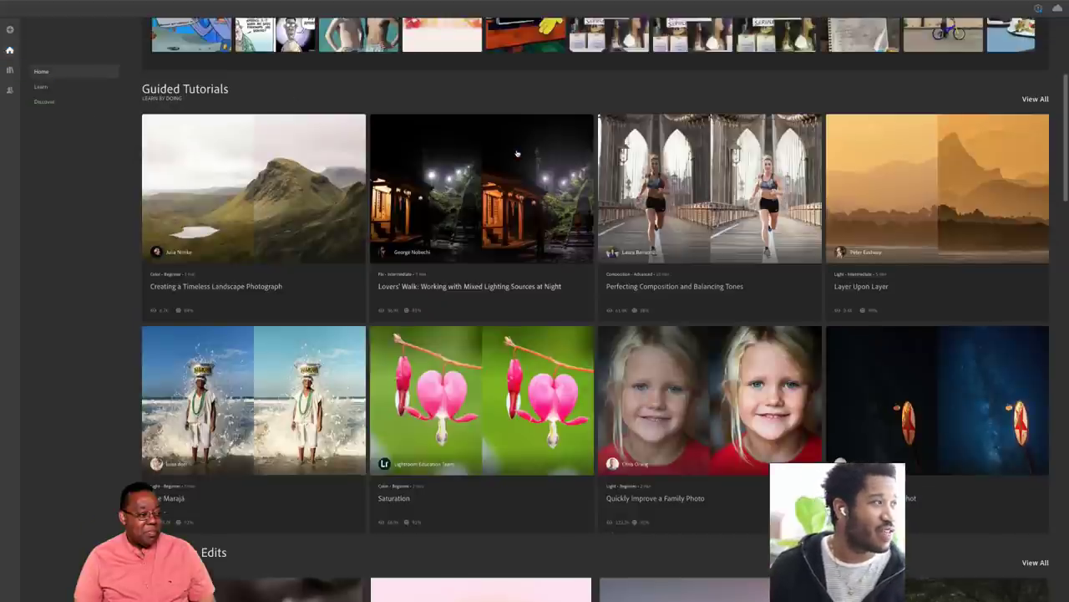
{"action": "scroll", "coordinate": [517, 153], "scroll_direction": "down", "scroll_amount": 1}
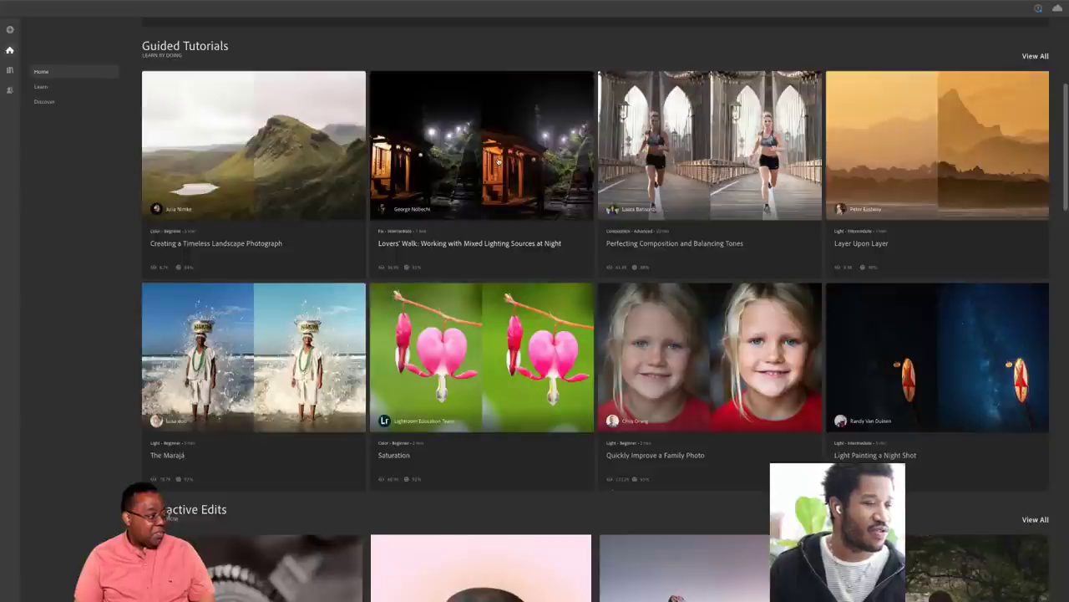
{"action": "scroll", "coordinate": [499, 159], "scroll_direction": "down", "scroll_amount": 7}
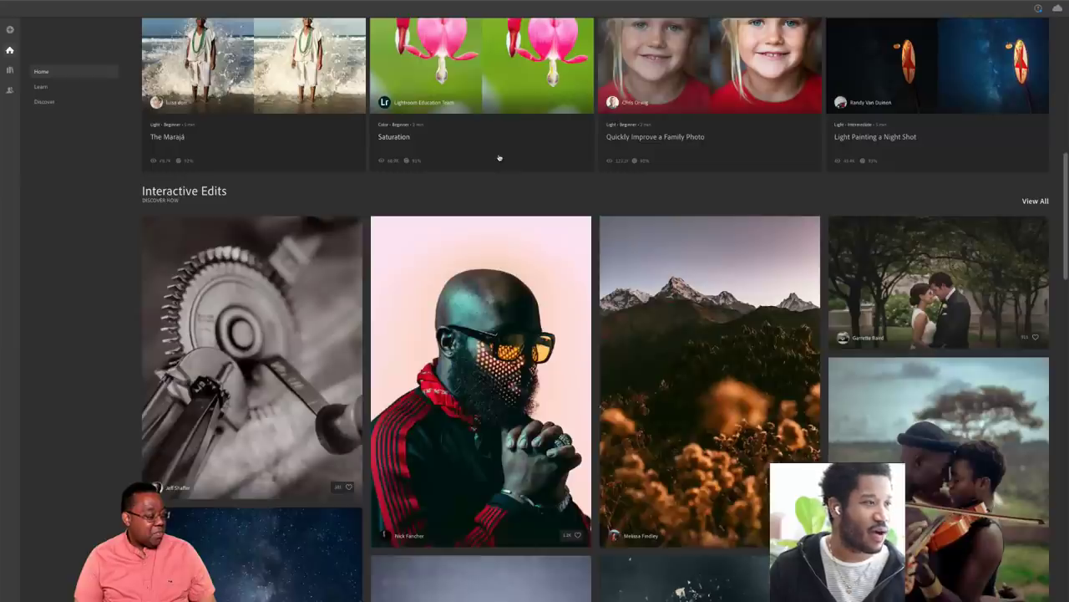
{"action": "scroll", "coordinate": [499, 158], "scroll_direction": "down", "scroll_amount": 9}
{"action": "scroll", "coordinate": [499, 158], "scroll_direction": "down", "scroll_amount": 4}
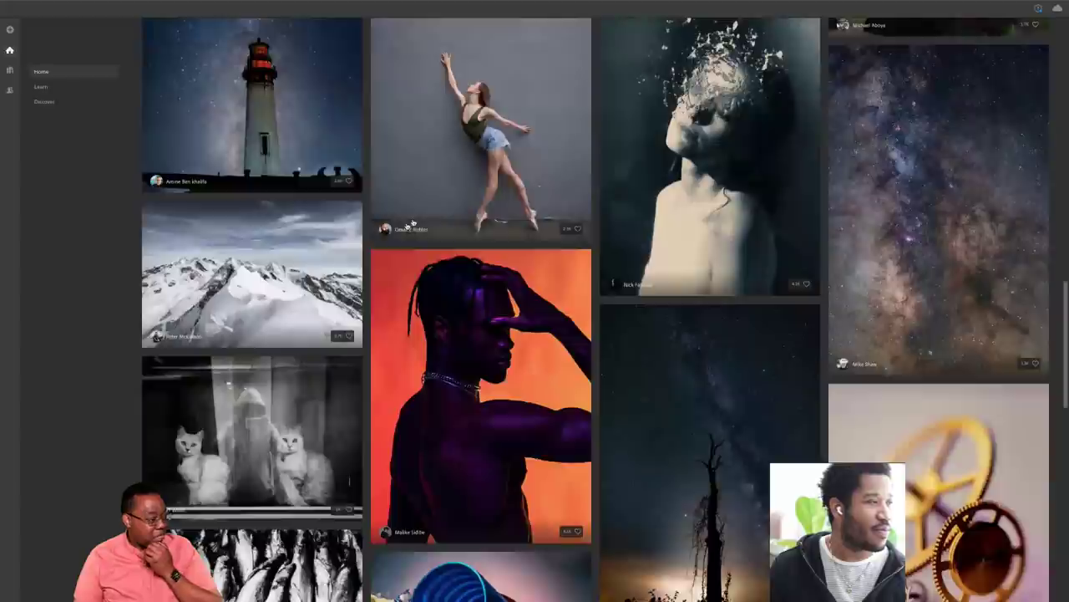
- Open the dancer photo from its photographer's profile, view the edits applied to it, and return to the home feed
{"action": "left_click", "coordinate": [409, 224]}
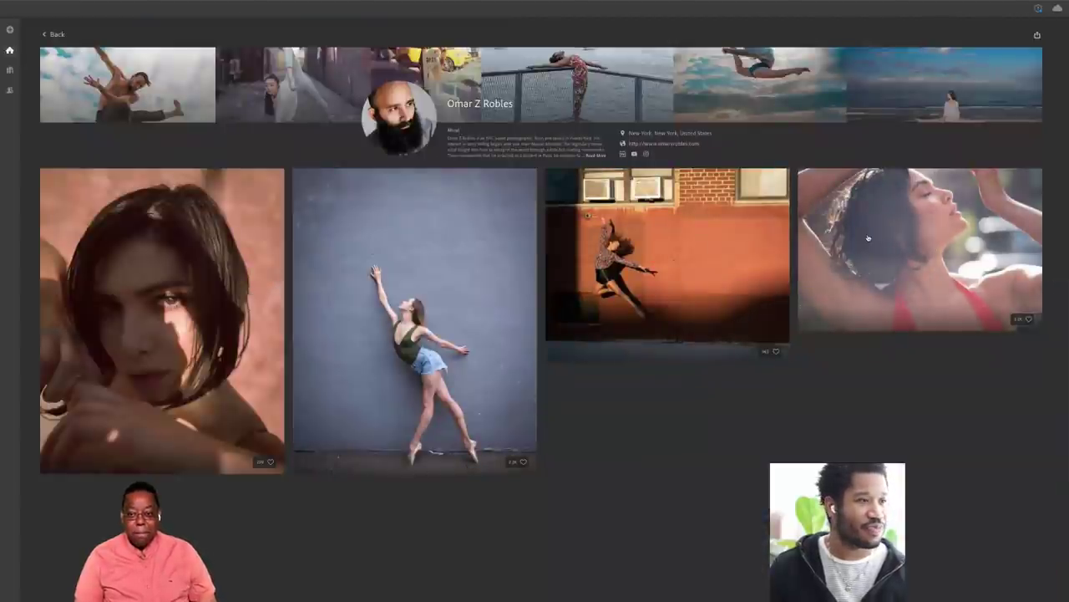
{"action": "left_click", "coordinate": [568, 222]}
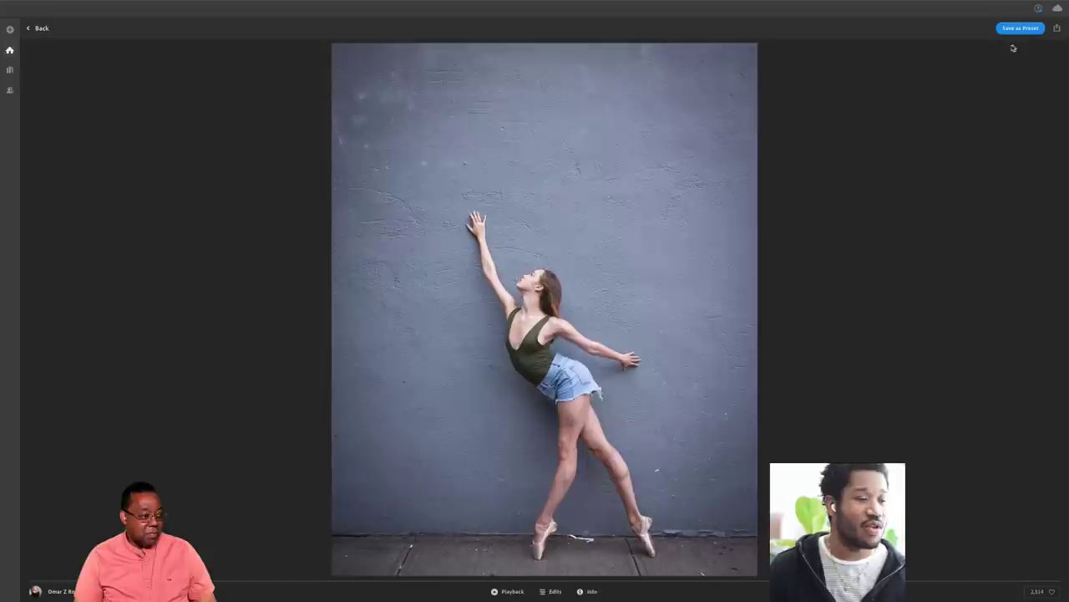
{"action": "left_click", "coordinate": [558, 591]}
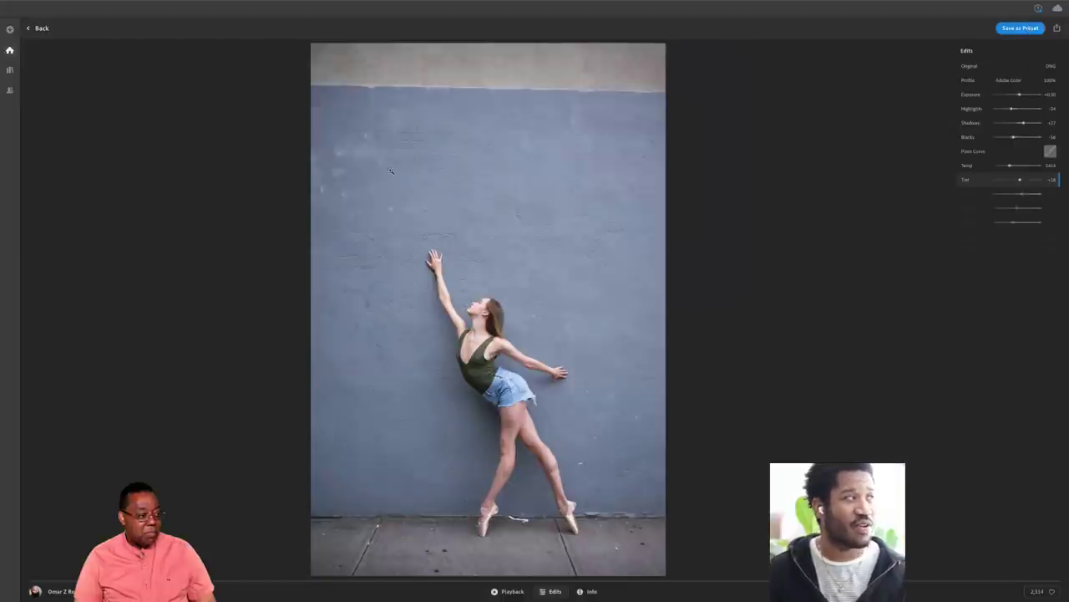
{"action": "left_click", "coordinate": [29, 29]}
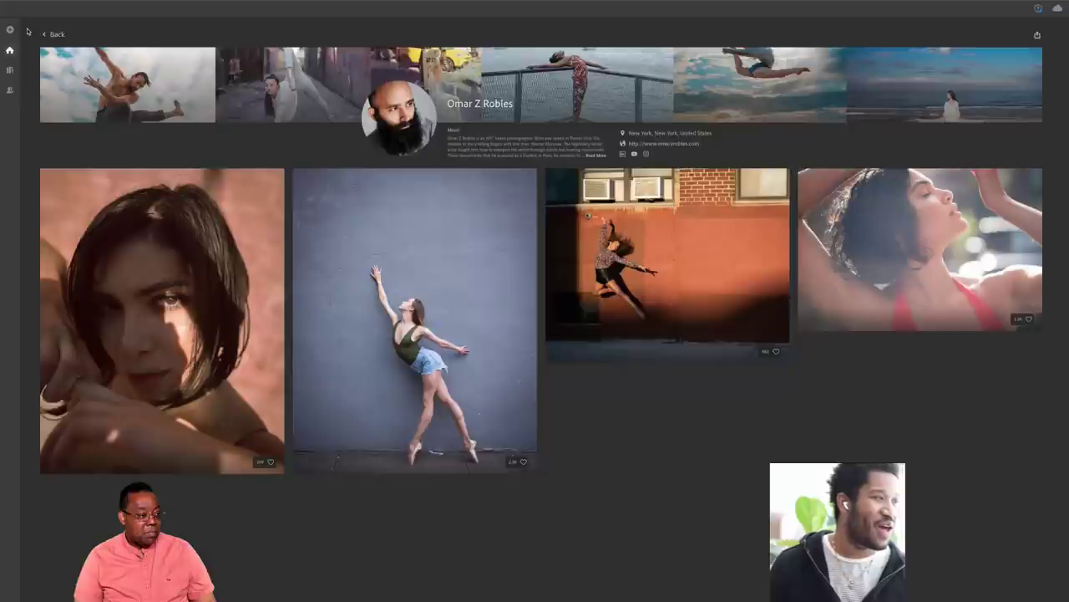
{"action": "left_click", "coordinate": [43, 35]}
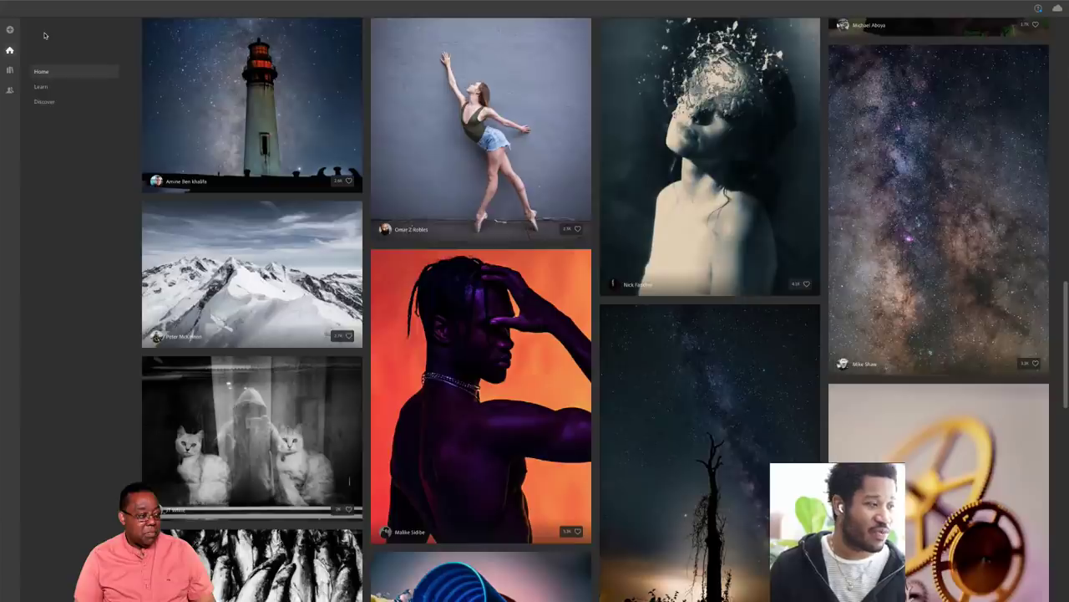
- Open the Learn tutorials for the Portraits subject matter and look through the available lessons
{"action": "scroll", "coordinate": [353, 173], "scroll_direction": "down", "scroll_amount": 1}
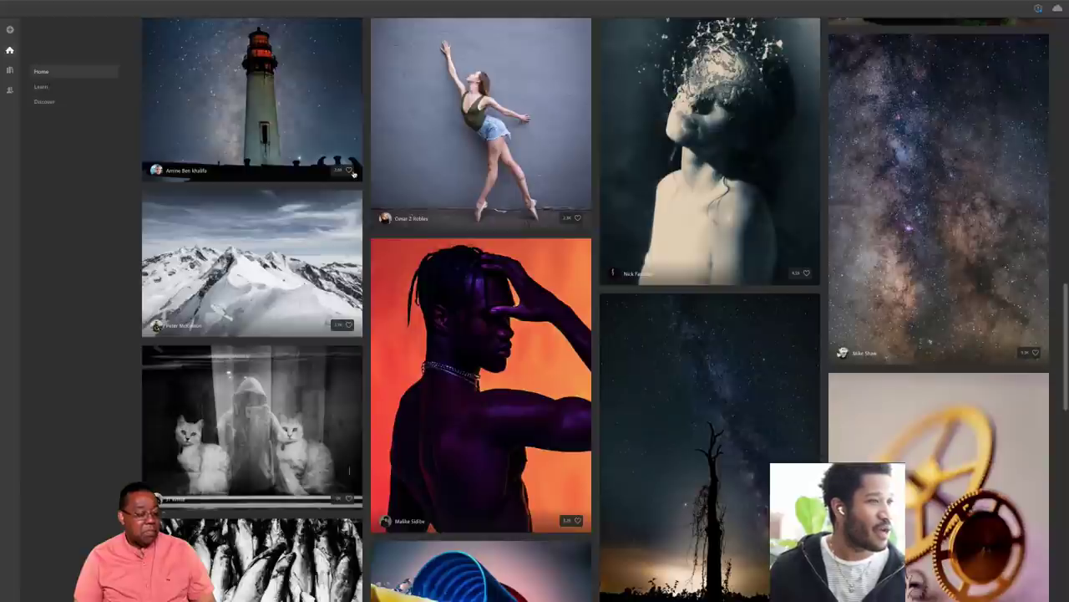
{"action": "scroll", "coordinate": [353, 173], "scroll_direction": "down", "scroll_amount": 5}
{"action": "left_click", "coordinate": [39, 86]}
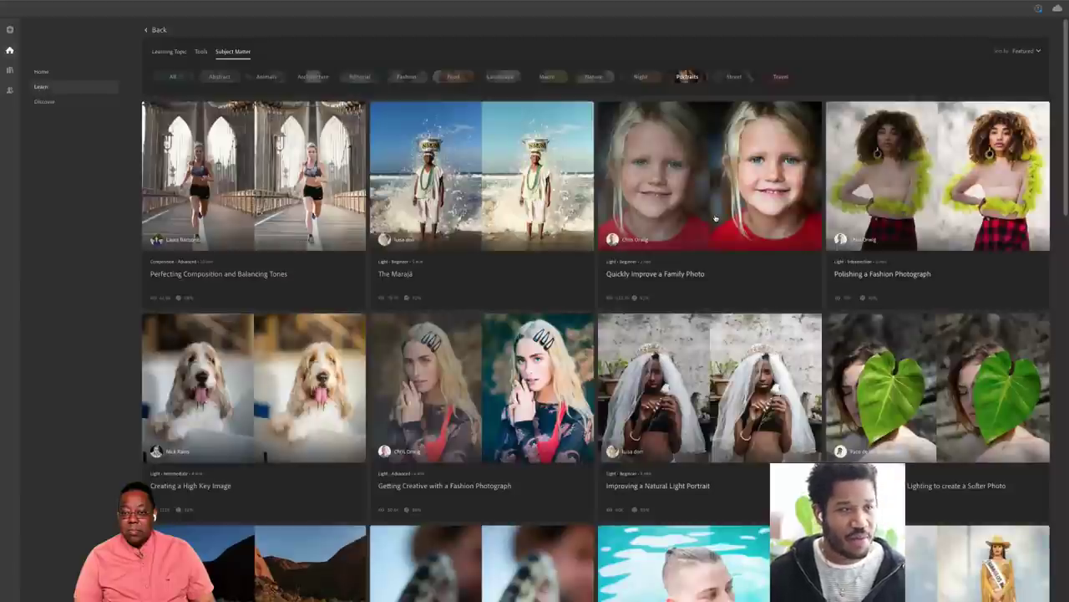
{"action": "scroll", "coordinate": [845, 201], "scroll_direction": "down", "scroll_amount": 3}
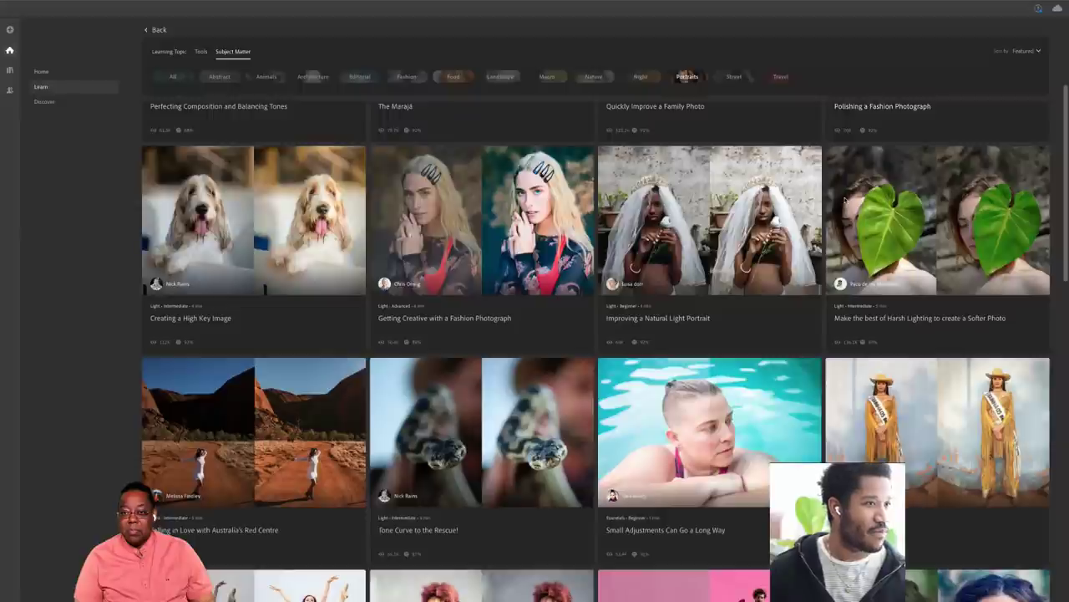
{"action": "scroll", "coordinate": [595, 351], "scroll_direction": "down", "scroll_amount": 5}
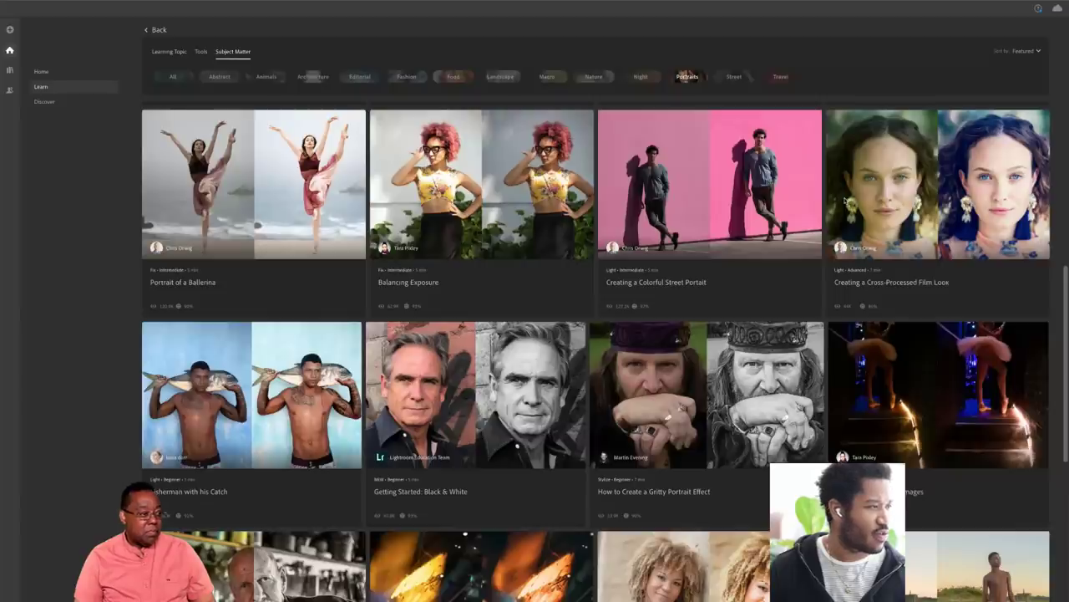
{"action": "scroll", "coordinate": [844, 201], "scroll_direction": "down", "scroll_amount": 3}
{"action": "scroll", "coordinate": [844, 201], "scroll_direction": "down", "scroll_amount": 5}
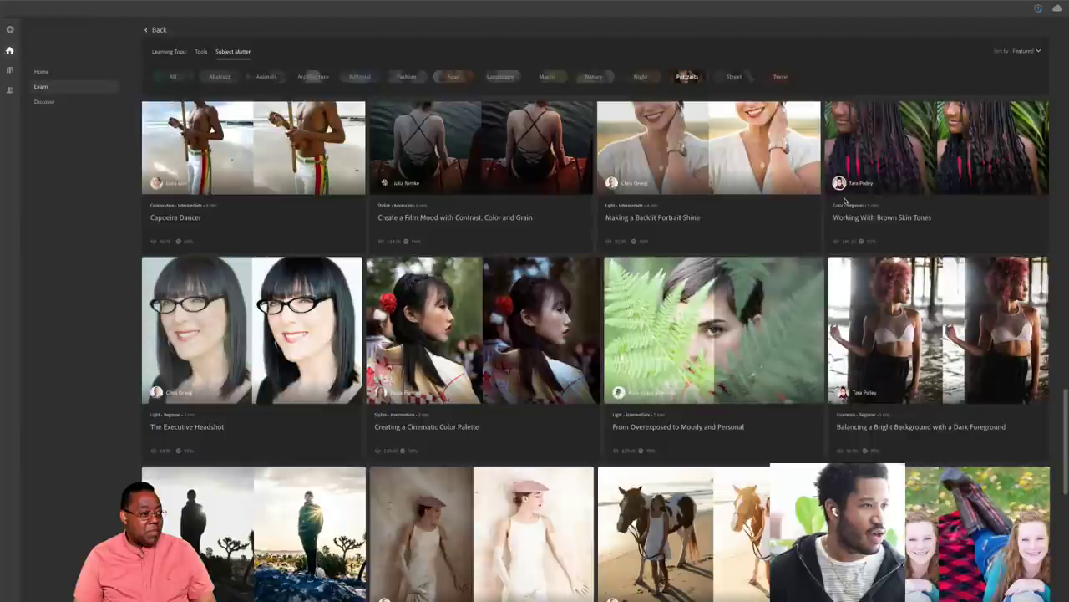
{"action": "scroll", "coordinate": [844, 200], "scroll_direction": "down", "scroll_amount": 2}
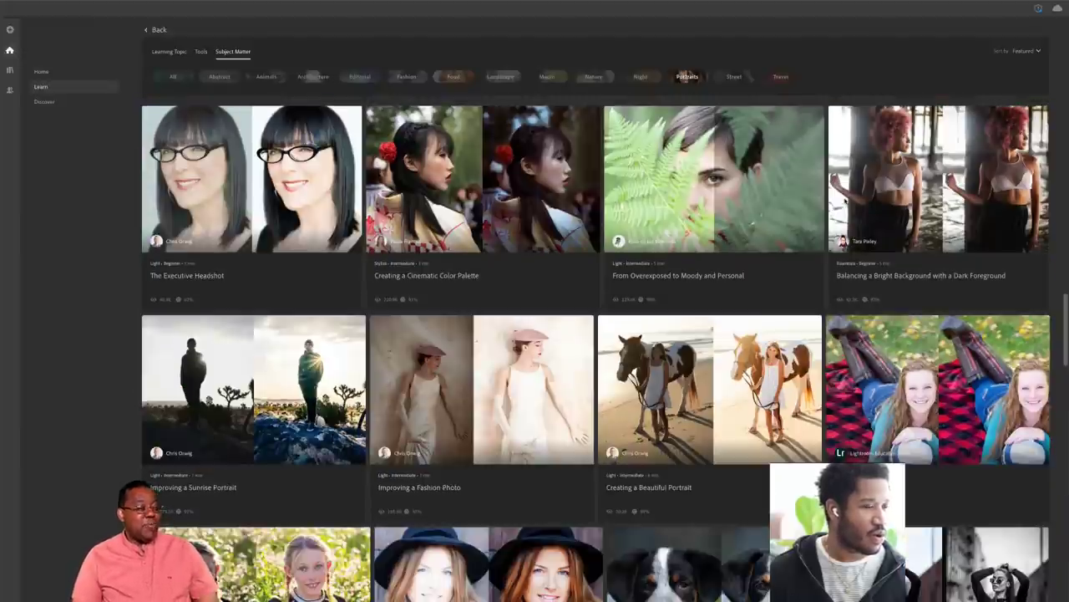
{"action": "scroll", "coordinate": [846, 204], "scroll_direction": "down", "scroll_amount": 3}
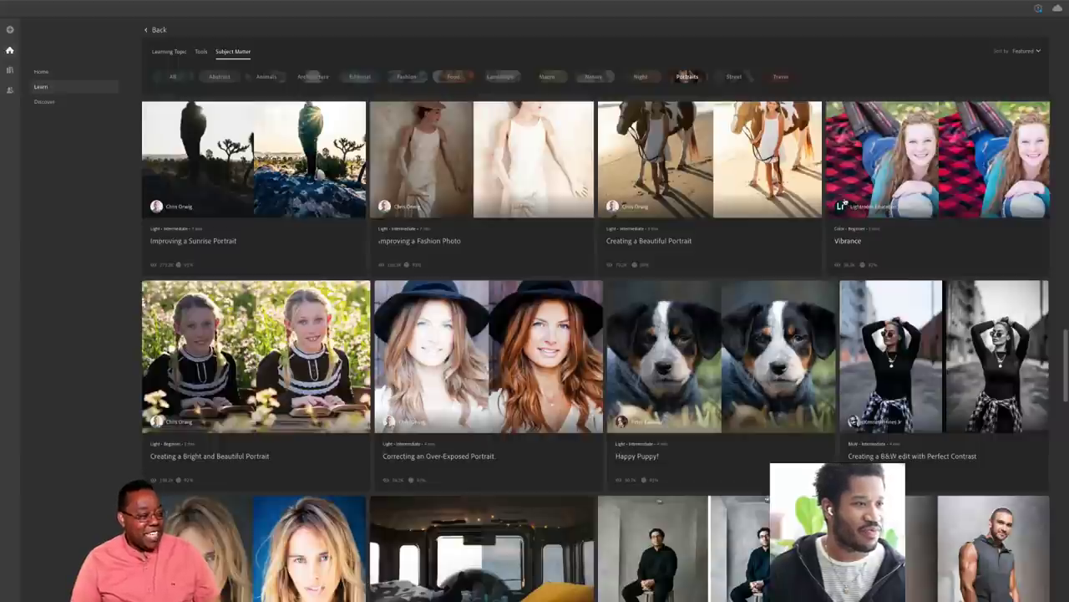
{"action": "scroll", "coordinate": [845, 204], "scroll_direction": "down", "scroll_amount": 3}
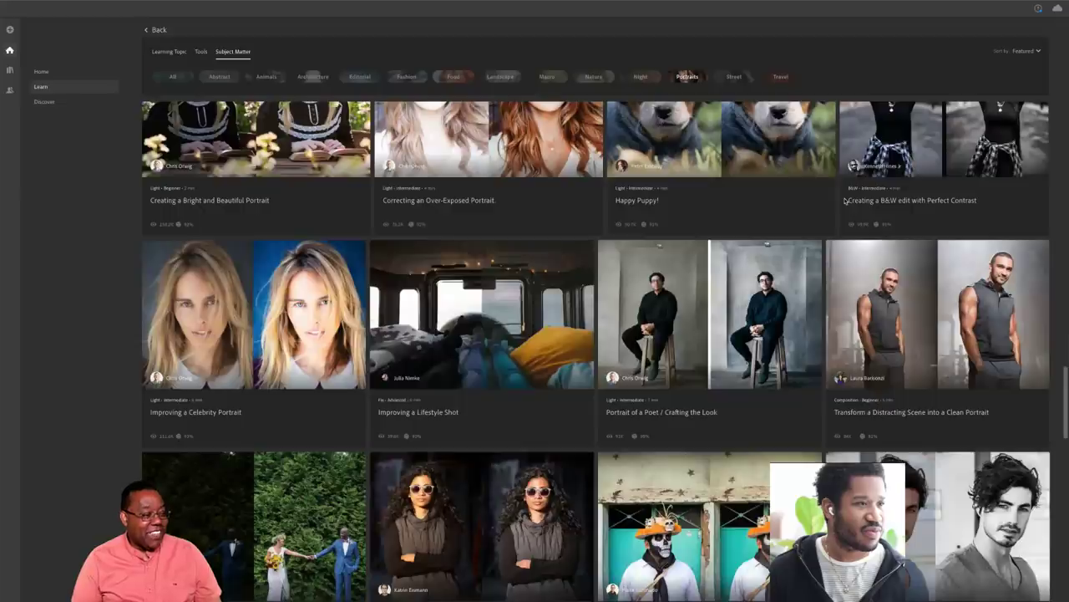
- Open a tutorial author's profile and view the details of "From Flat Photo to Fabulous Social Media Post"
{"action": "left_click", "coordinate": [643, 209]}
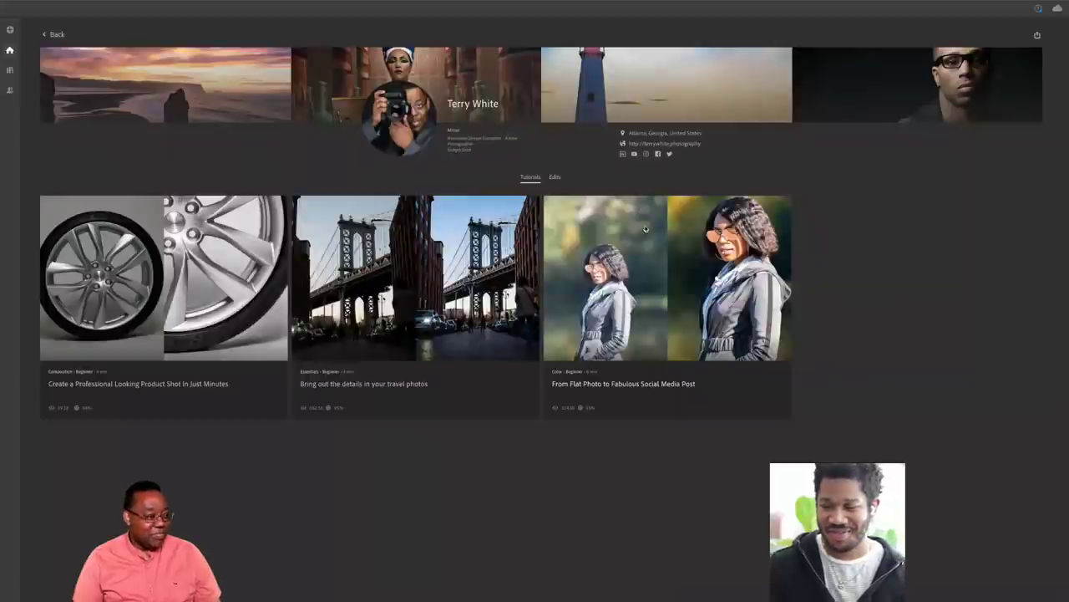
{"action": "left_click", "coordinate": [645, 229]}
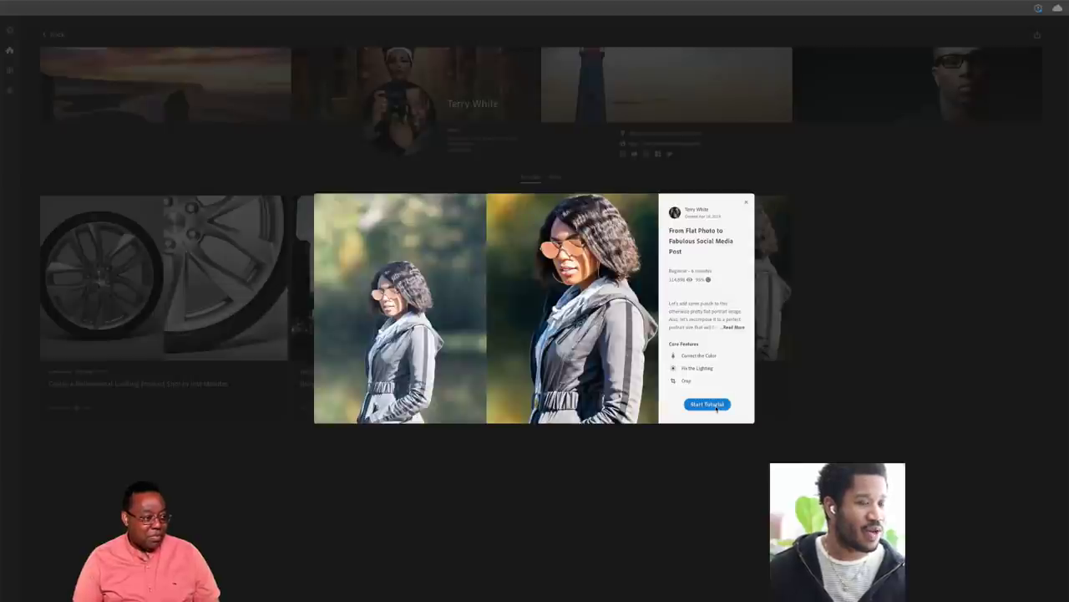
{"action": "left_click", "coordinate": [729, 327]}
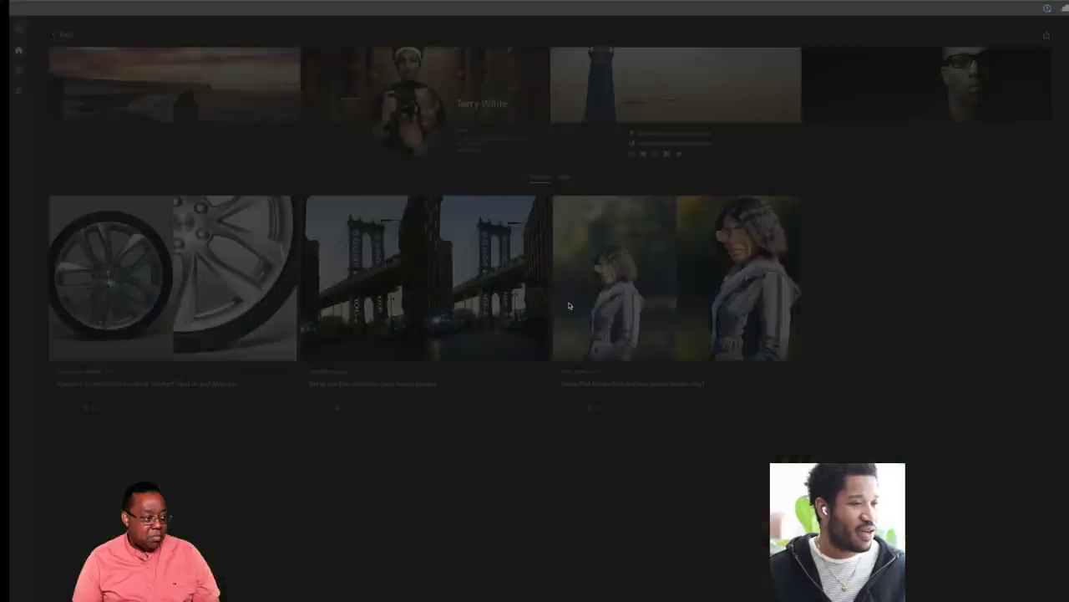
- Switch to Safari and go to the photographer's profile on instagram.com
{"action": "mouse_move", "coordinate": [7, 290]}
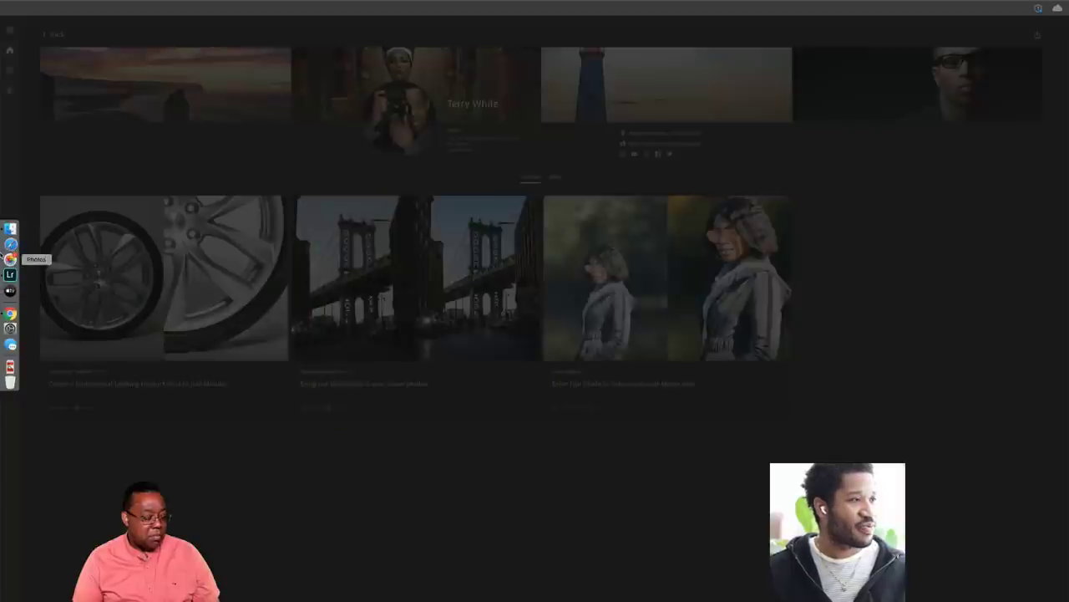
{"action": "left_click", "coordinate": [10, 243]}
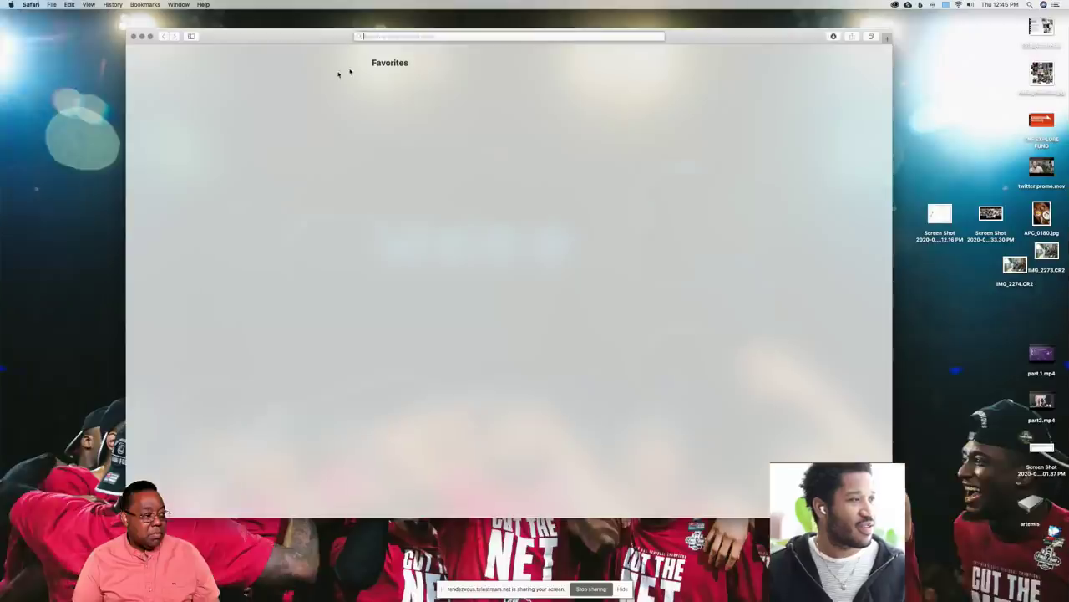
{"action": "type", "text": "in"}
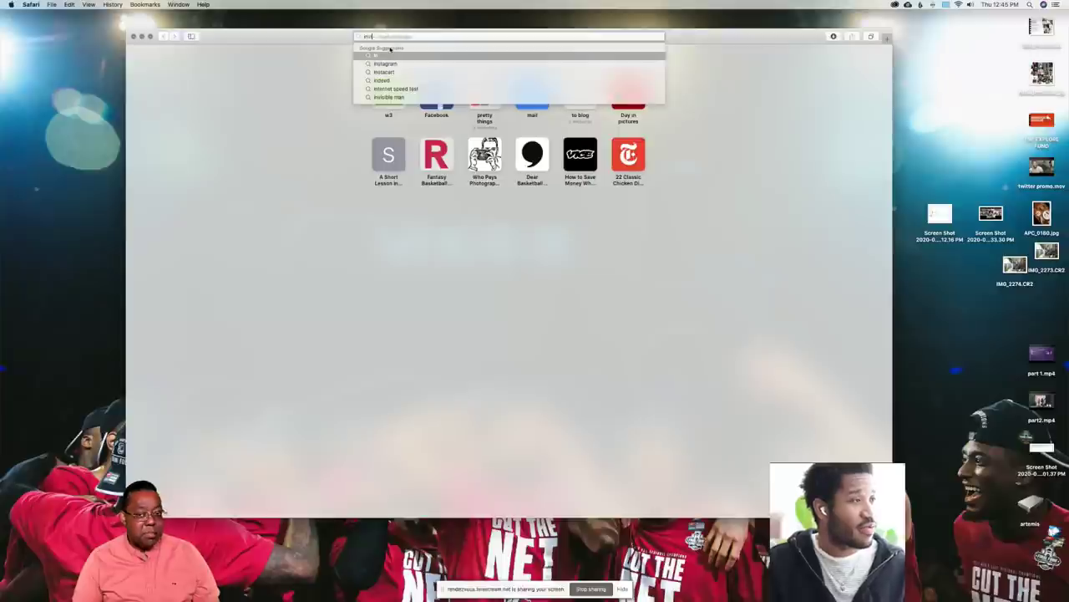
{"action": "type", "text": "stagram.com/a"}
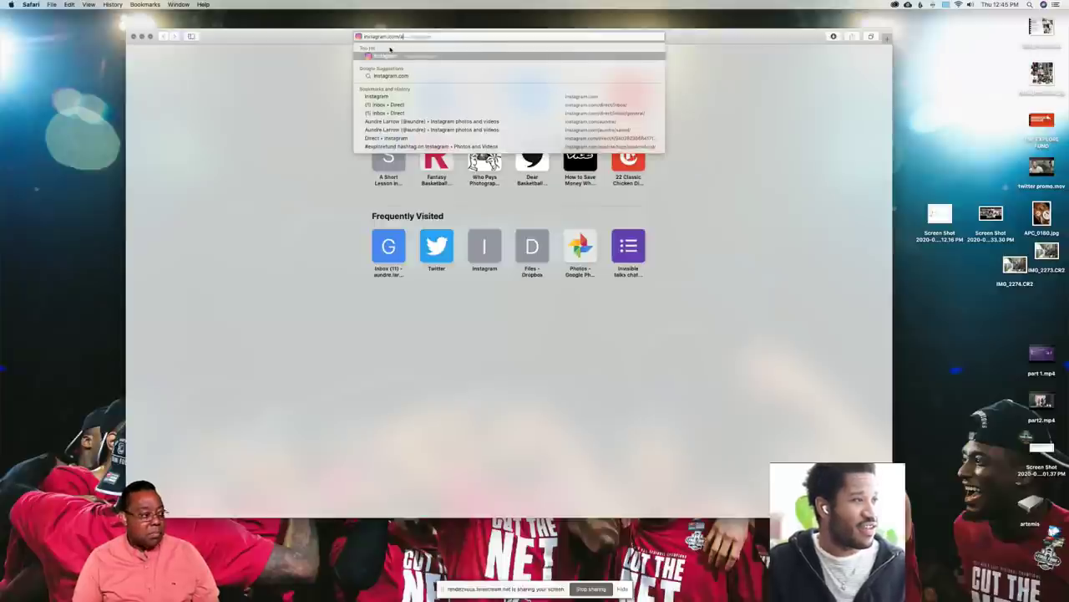
{"action": "key", "text": "Return"}
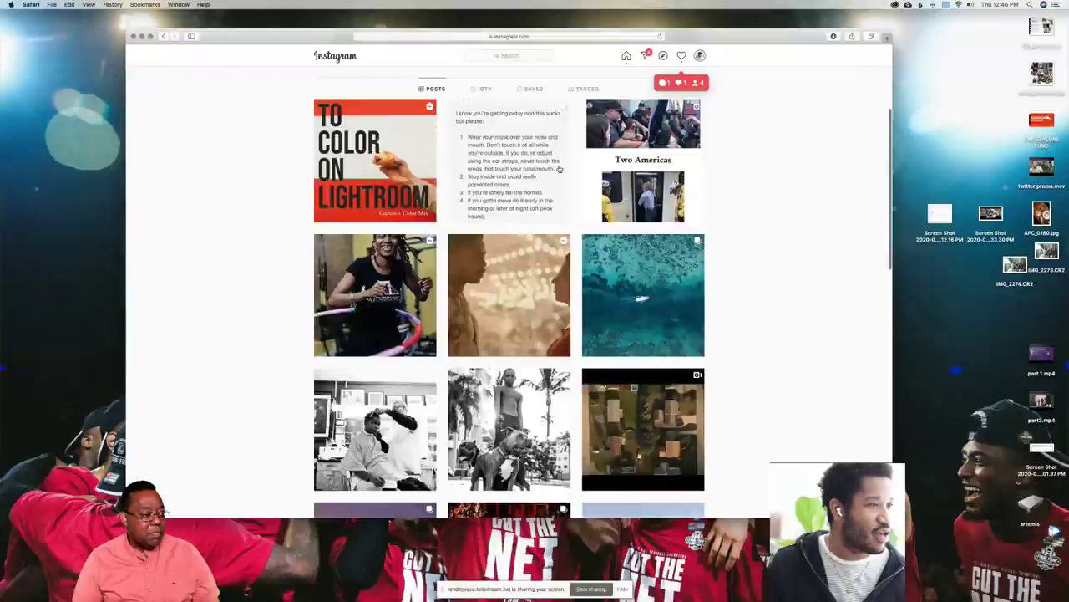
- View the black-and-white posts of the boy with dogs and the barbershop haircut, ending on the boy with dogs
{"action": "scroll", "coordinate": [559, 168], "scroll_direction": "down", "scroll_amount": 5}
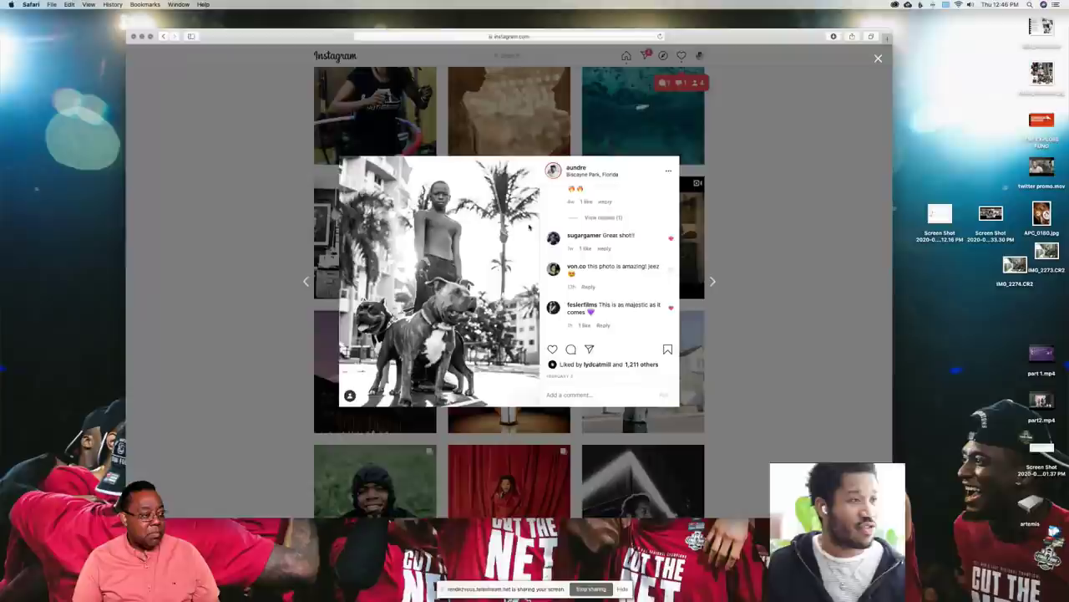
{"action": "left_click", "coordinate": [529, 227]}
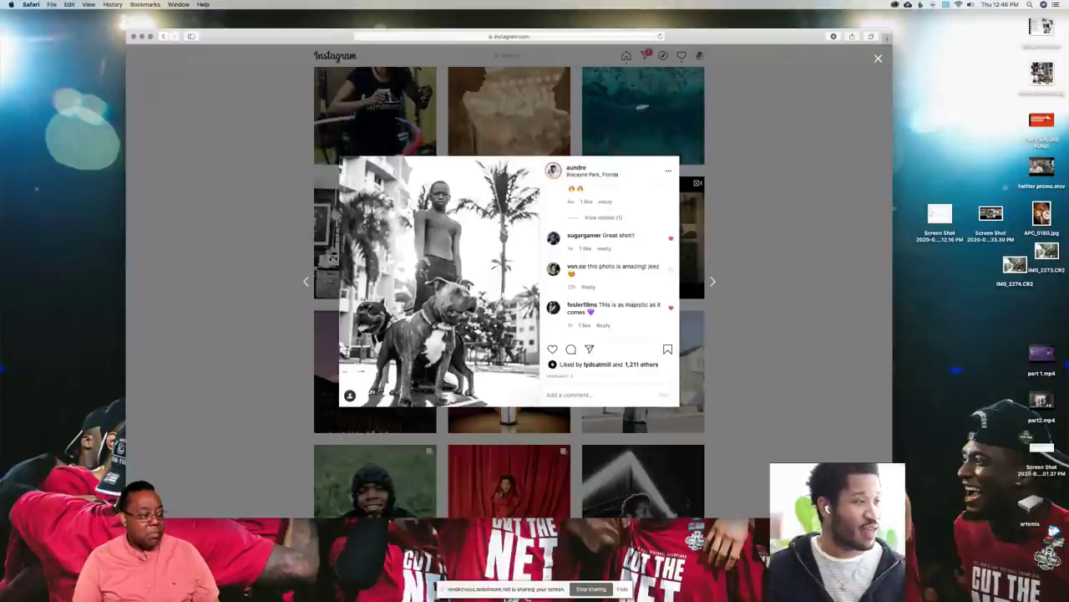
{"action": "key", "text": "Escape"}
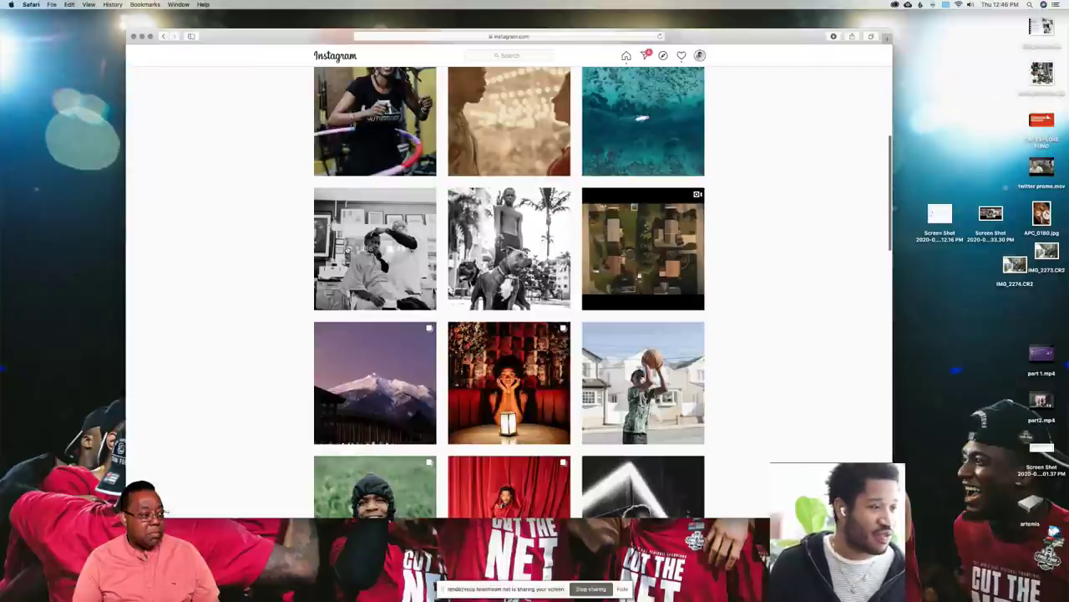
{"action": "left_click", "coordinate": [375, 248]}
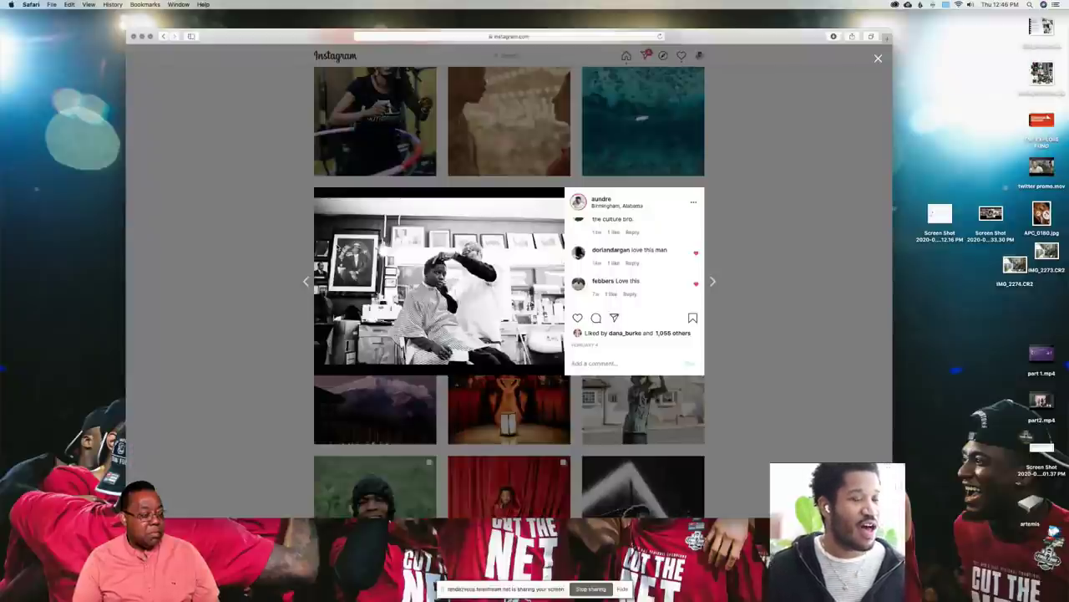
{"action": "key", "text": "Escape"}
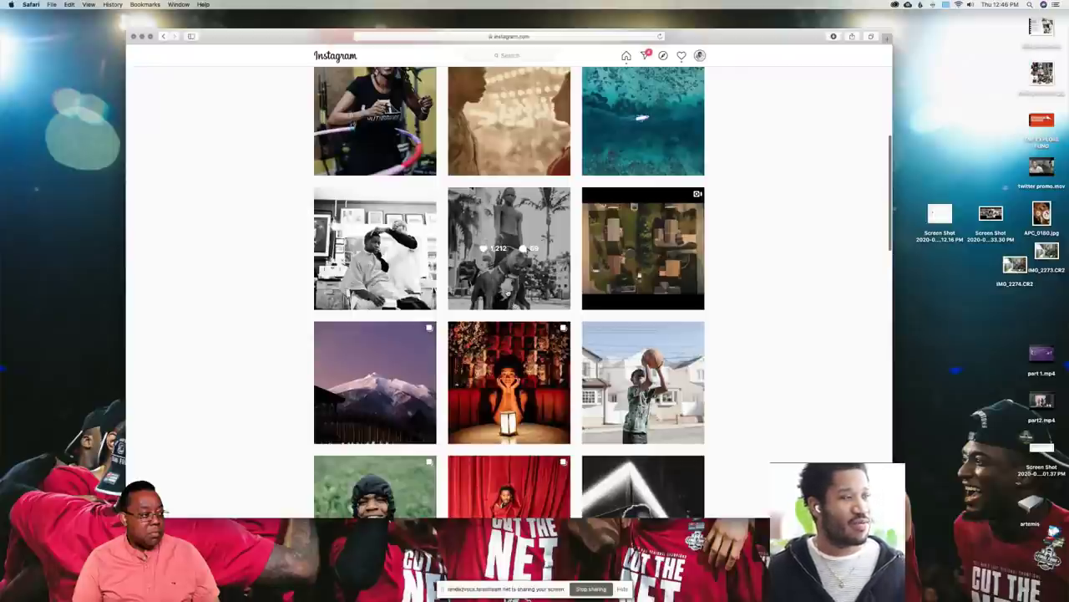
{"action": "left_click", "coordinate": [507, 292]}
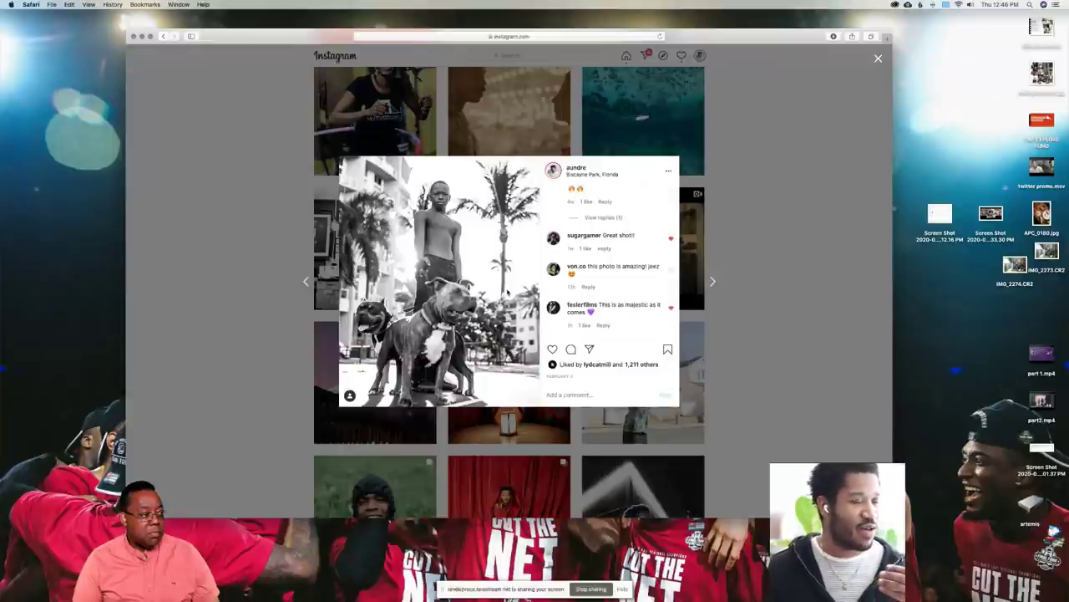
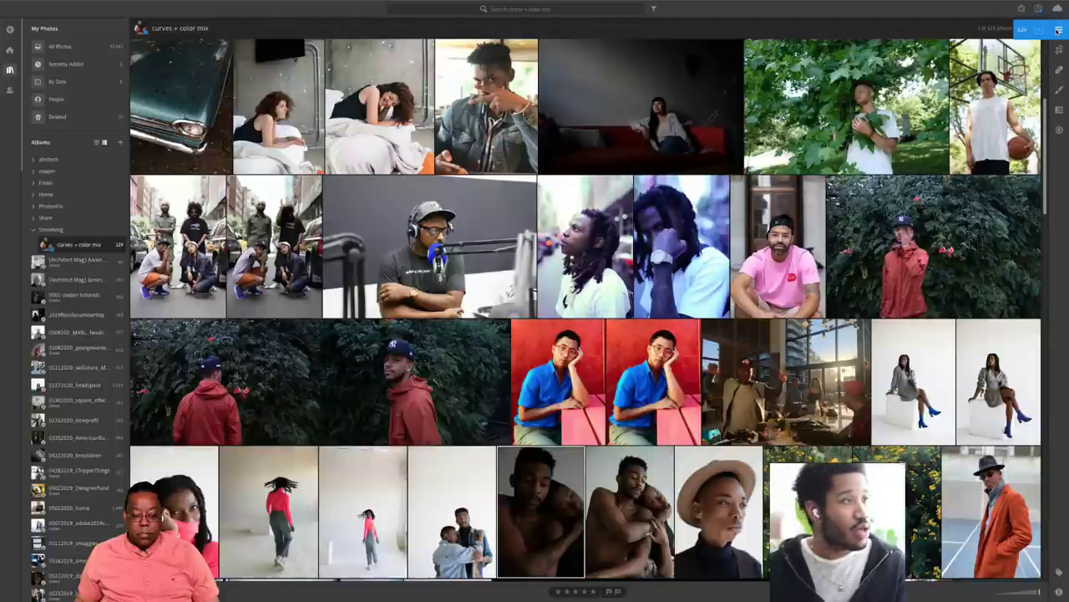
- Open the dark portrait of the embracing couple for editing and raise its exposure to +2.56
{"action": "left_click", "coordinate": [1058, 30]}
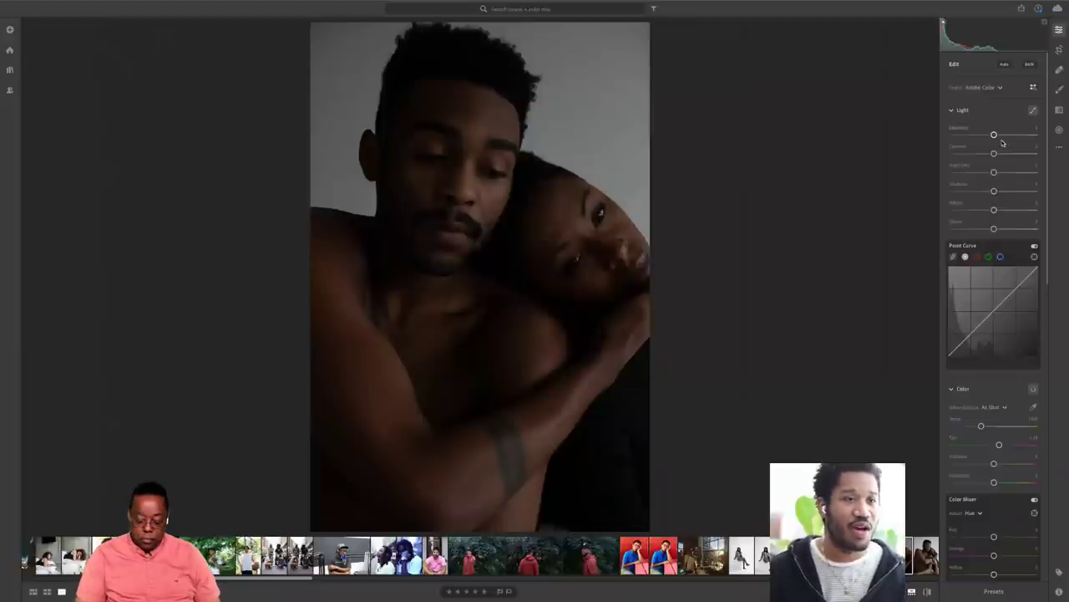
{"action": "left_click_drag", "start_coordinate": [994, 134], "coordinate": [1009, 136]}
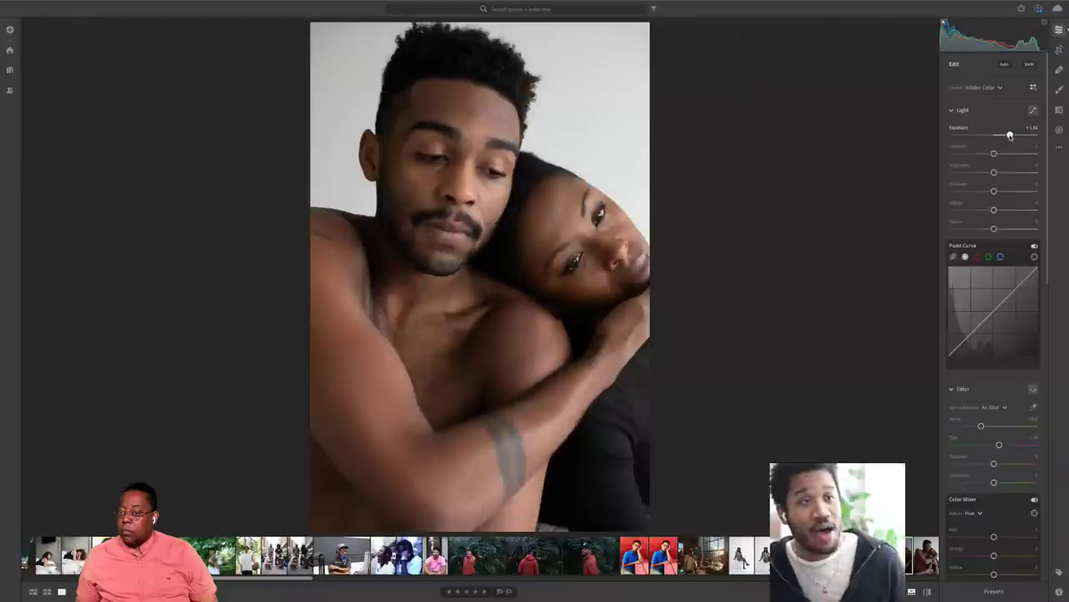
{"action": "left_click_drag", "start_coordinate": [1009, 135], "coordinate": [997, 135]}
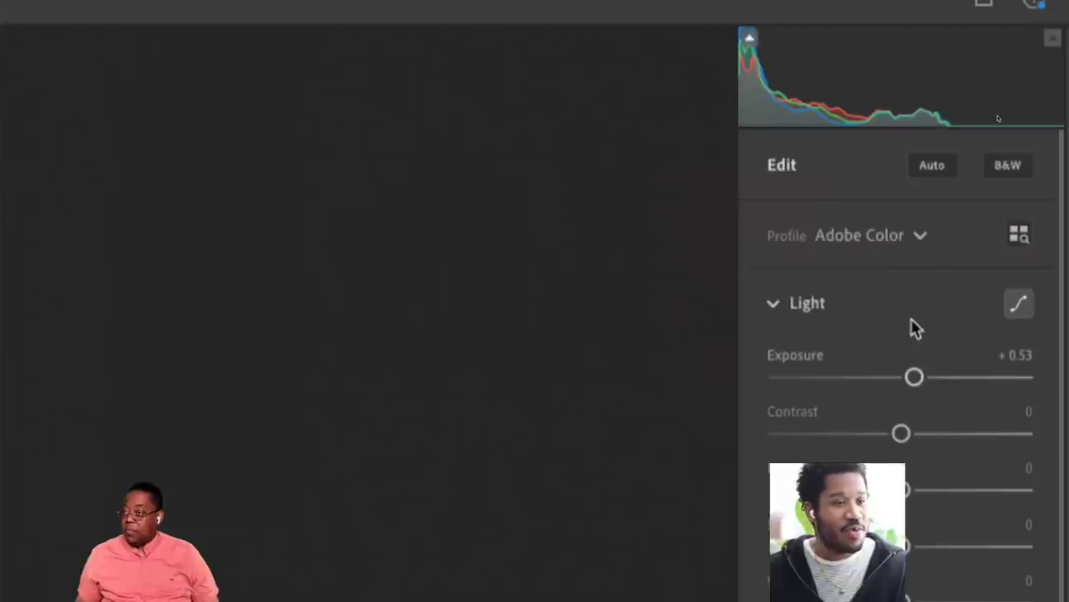
{"action": "left_click_drag", "start_coordinate": [914, 377], "coordinate": [966, 376]}
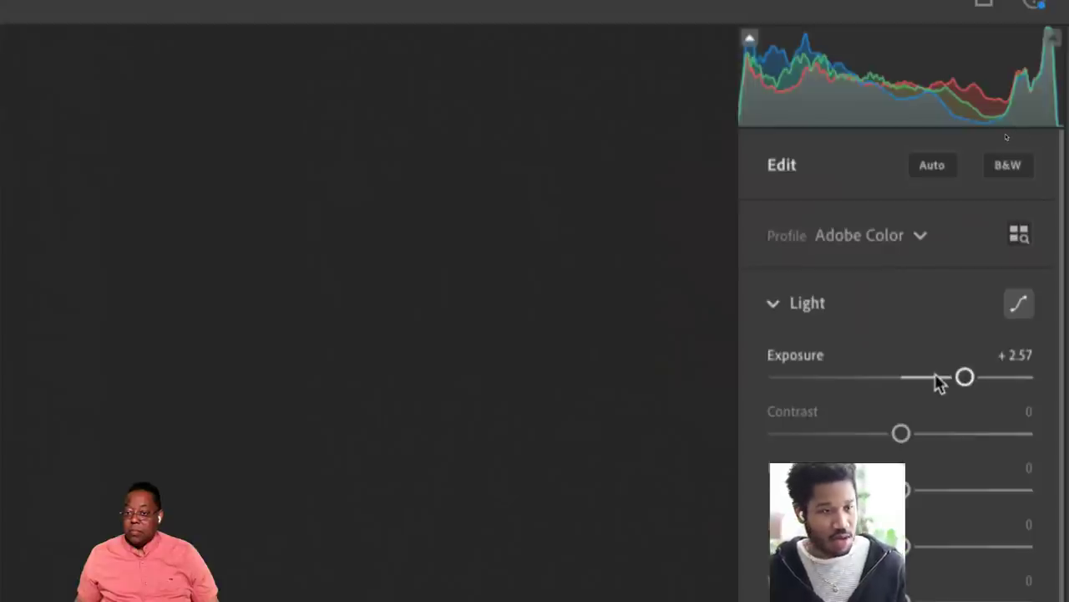
{"action": "key", "text": "ctrl+z"}
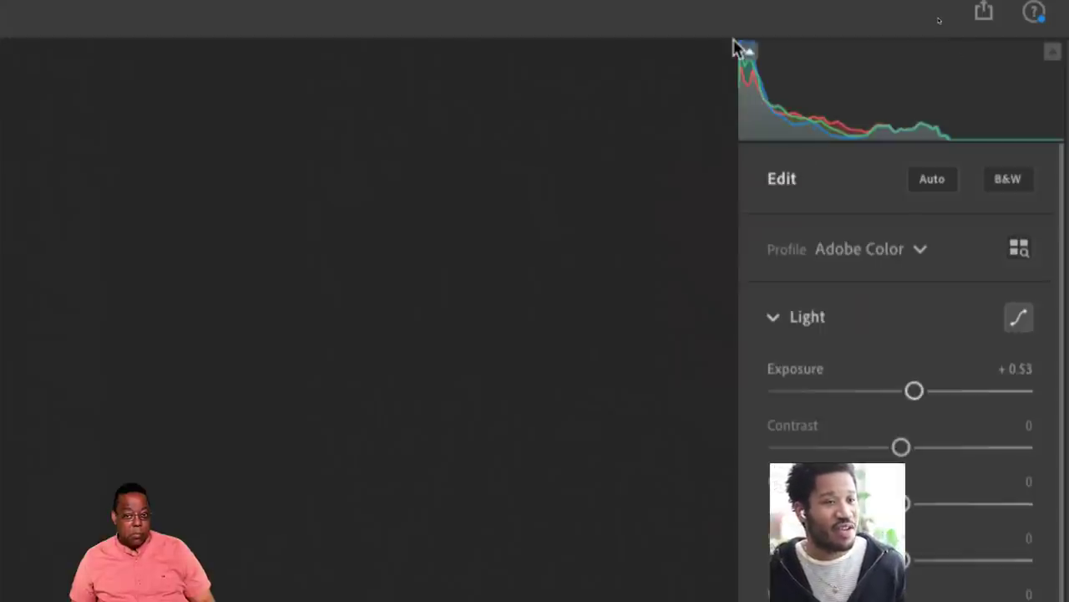
{"action": "left_click_drag", "start_coordinate": [923, 390], "coordinate": [966, 395]}
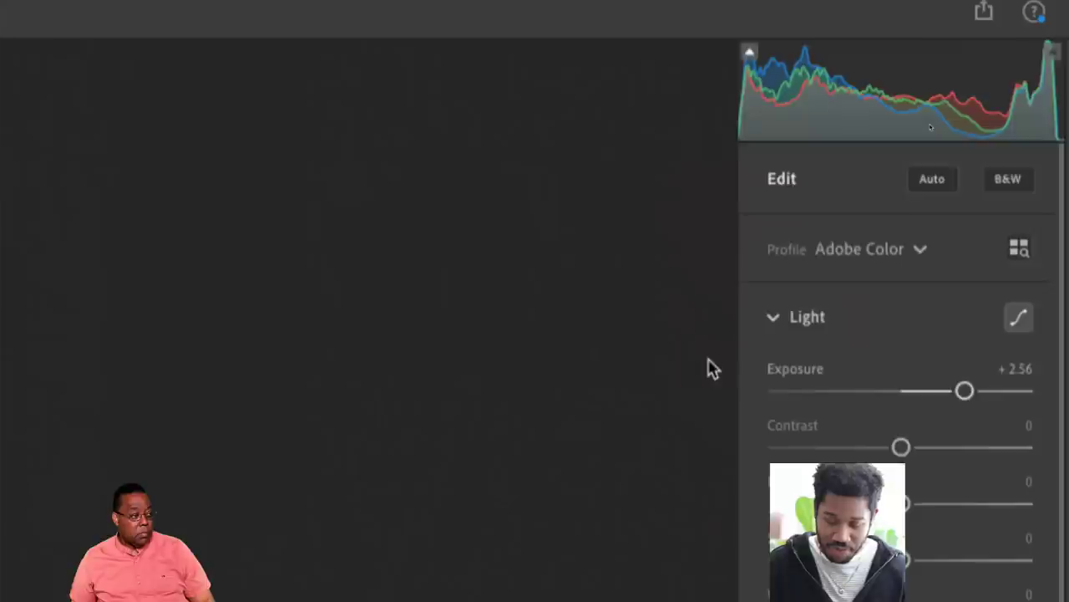
- Compare the brightened couple portrait with its original by toggling the before and after view
{"action": "key", "text": "alt"}
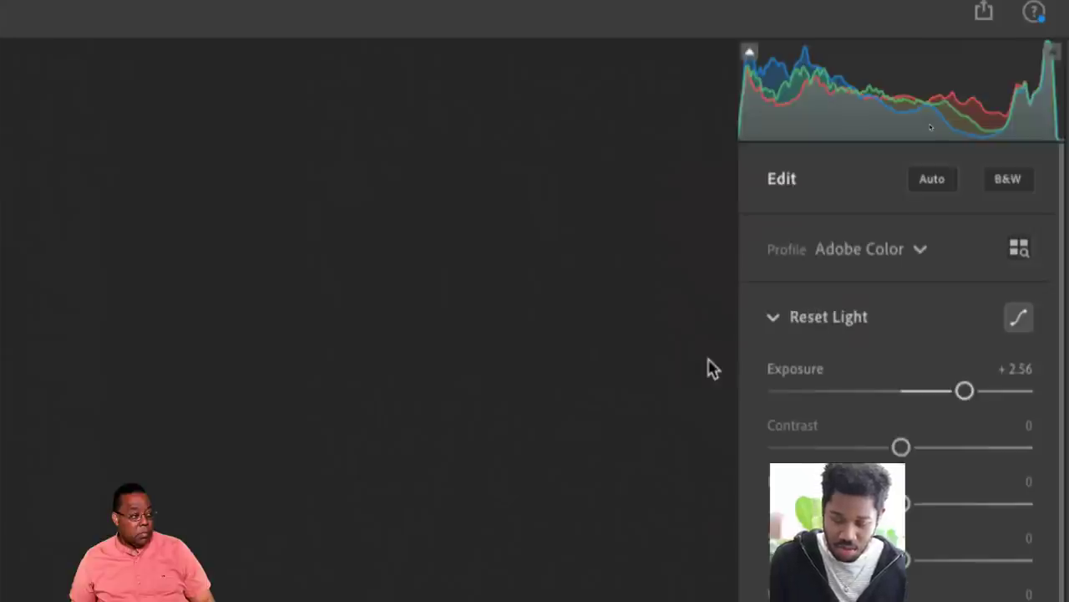
{"action": "key", "text": "alt"}
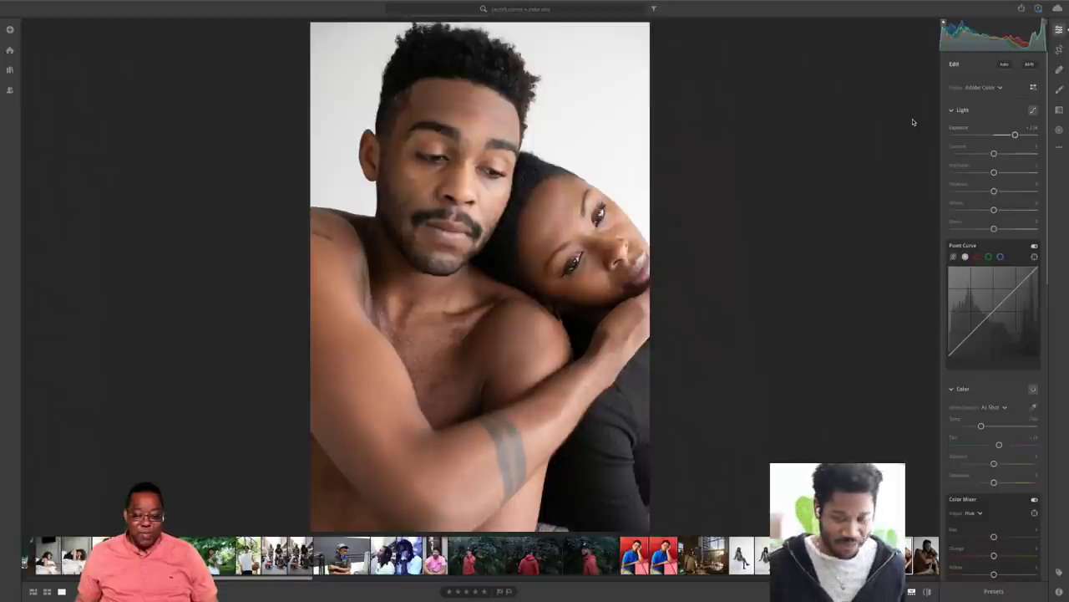
{"action": "left_click", "coordinate": [928, 591]}
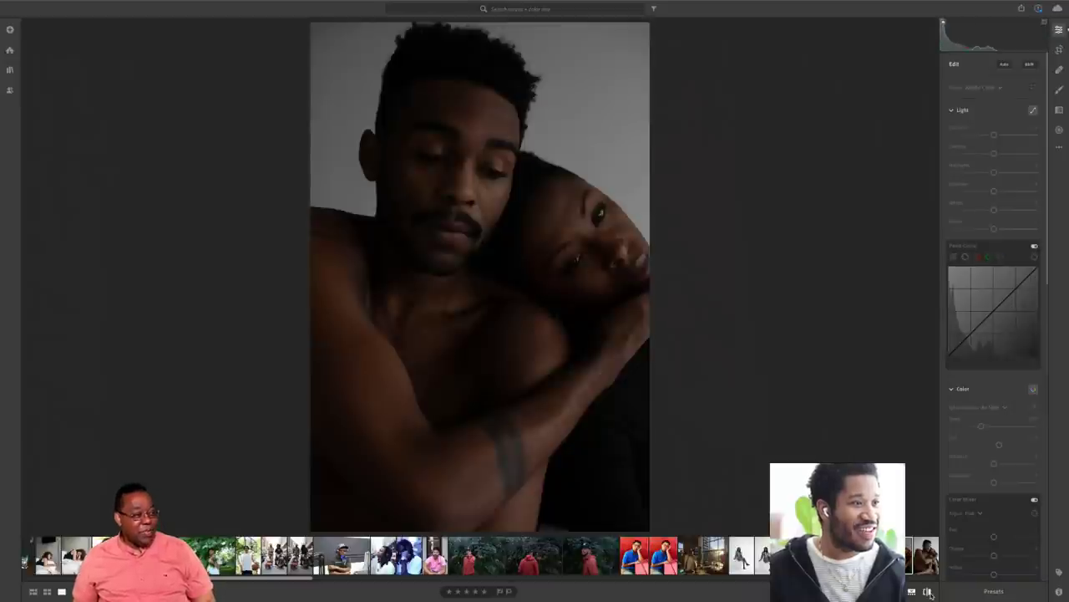
{"action": "left_click", "coordinate": [927, 591]}
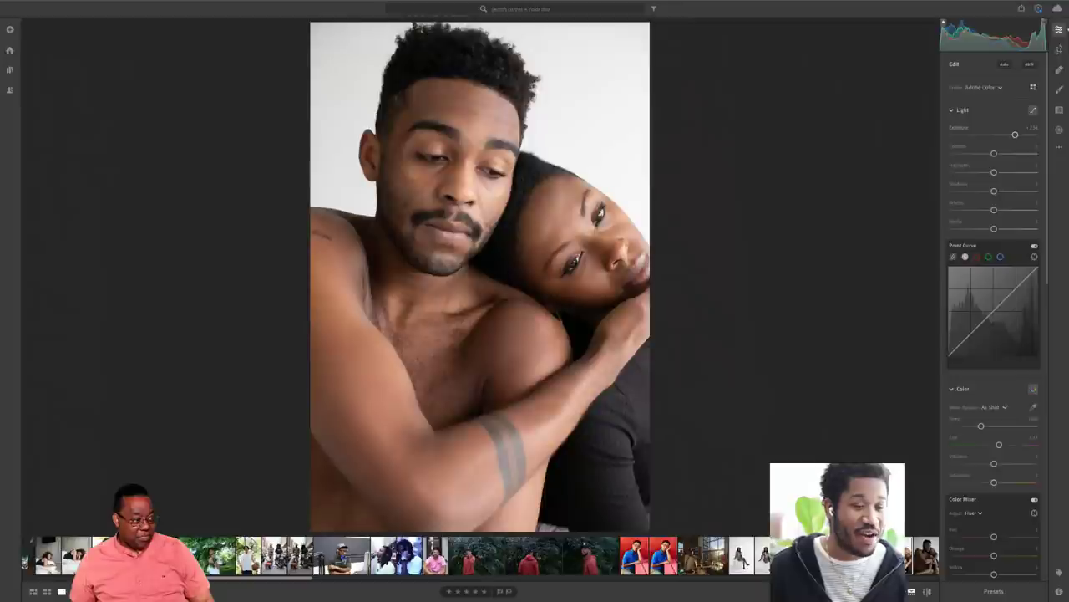
{"action": "left_click", "coordinate": [928, 592]}
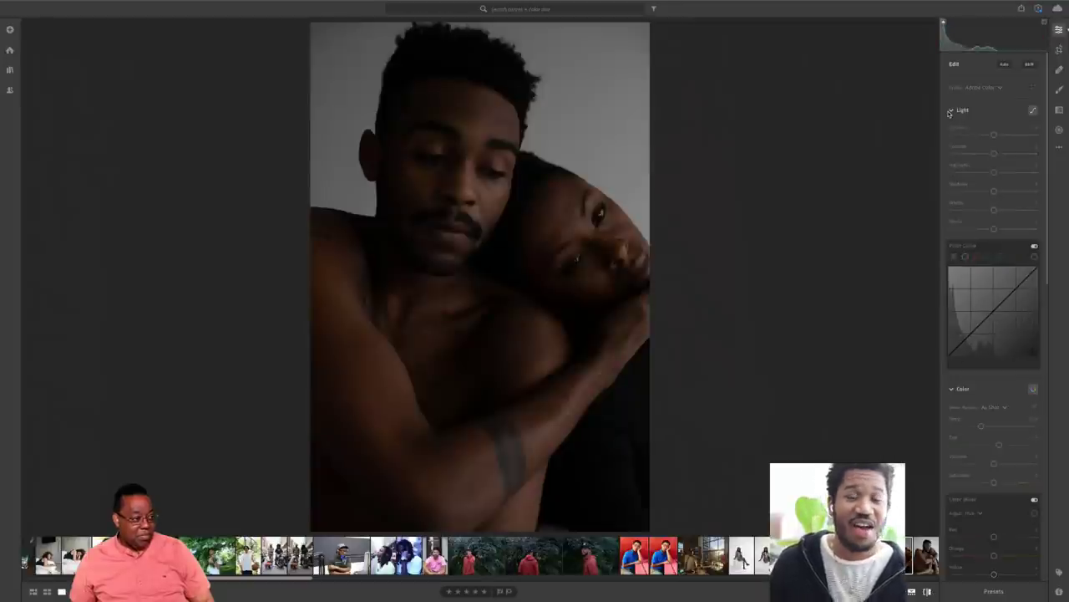
{"action": "key", "text": "backslash"}
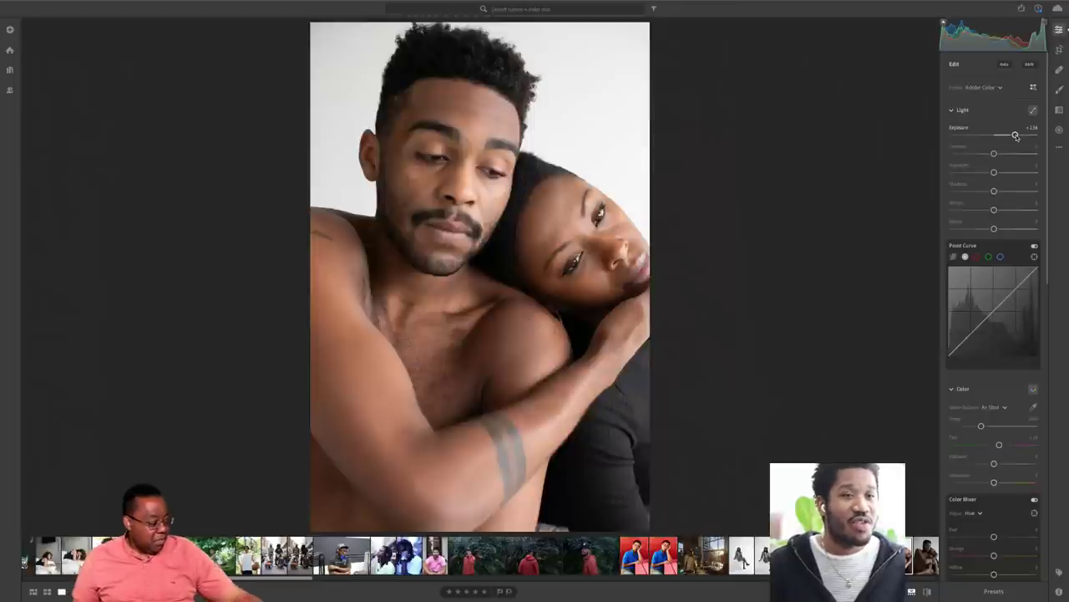
- Reset the exposure of the couple portrait to its default value
{"action": "double_click", "coordinate": [1015, 135]}
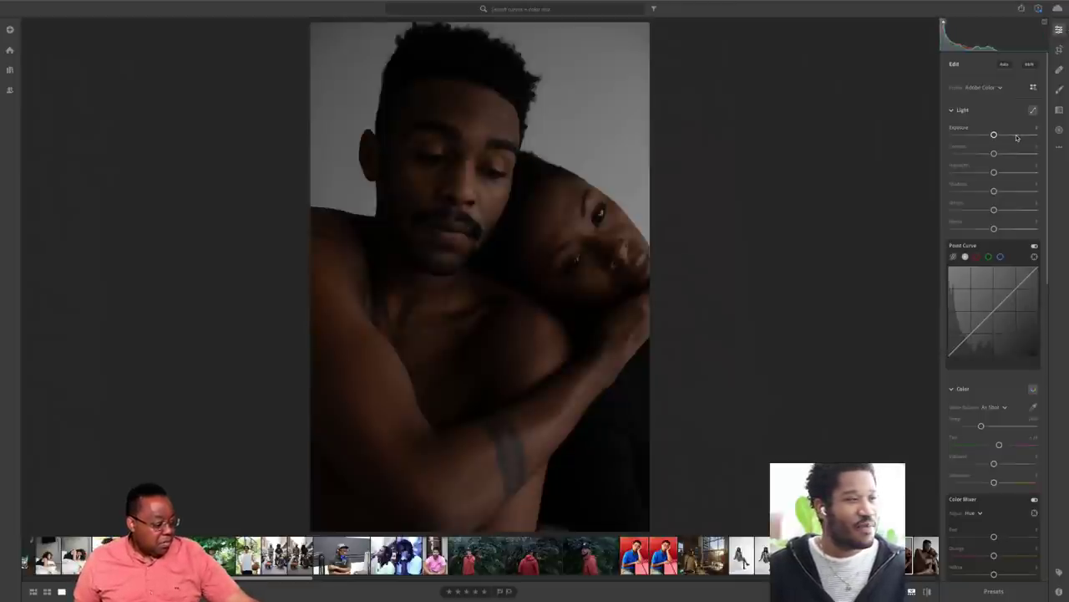
{"action": "left_click", "coordinate": [1016, 136]}
{"action": "double_click", "coordinate": [1016, 136]}
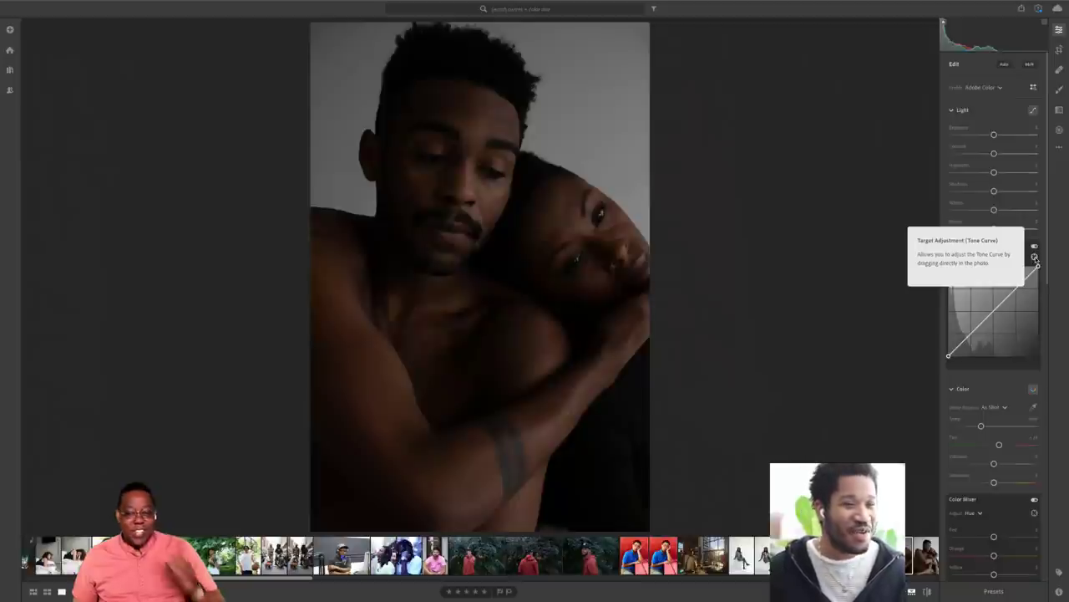
- Brighten the couple portrait with the tone curve's Target Adjustment tool, lifting the curve from the grey background wall in the photo
{"action": "left_click", "coordinate": [1035, 258]}
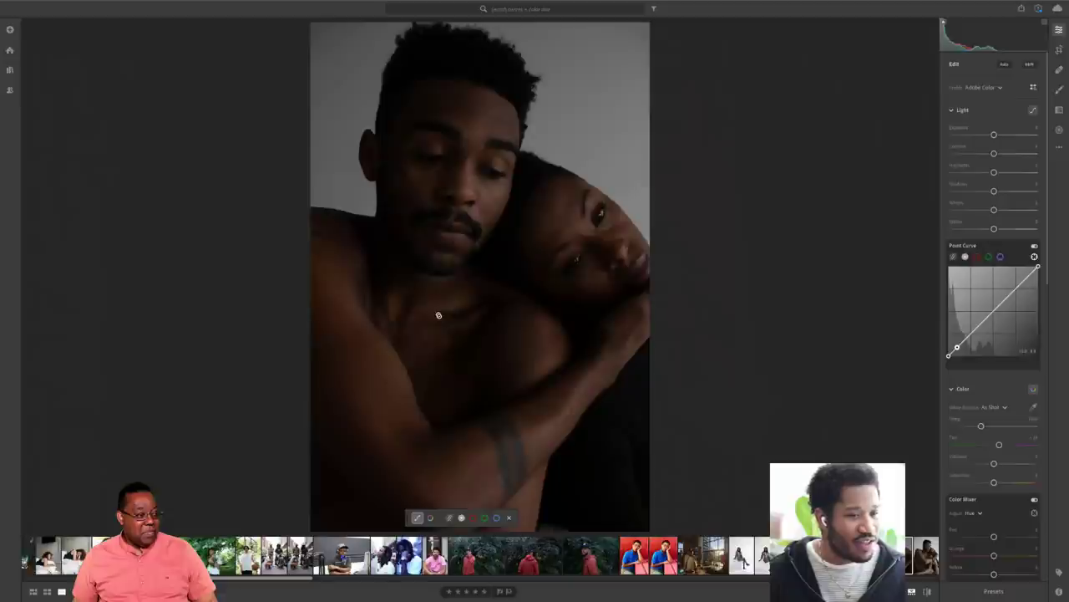
{"action": "left_click", "coordinate": [531, 383]}
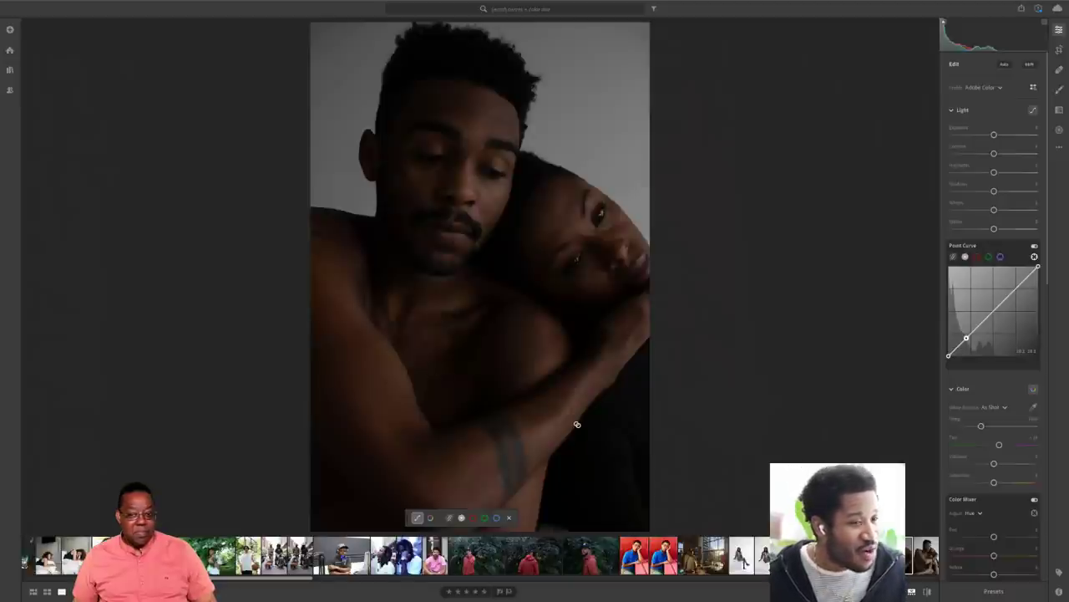
{"action": "key", "text": "ctrl+z"}
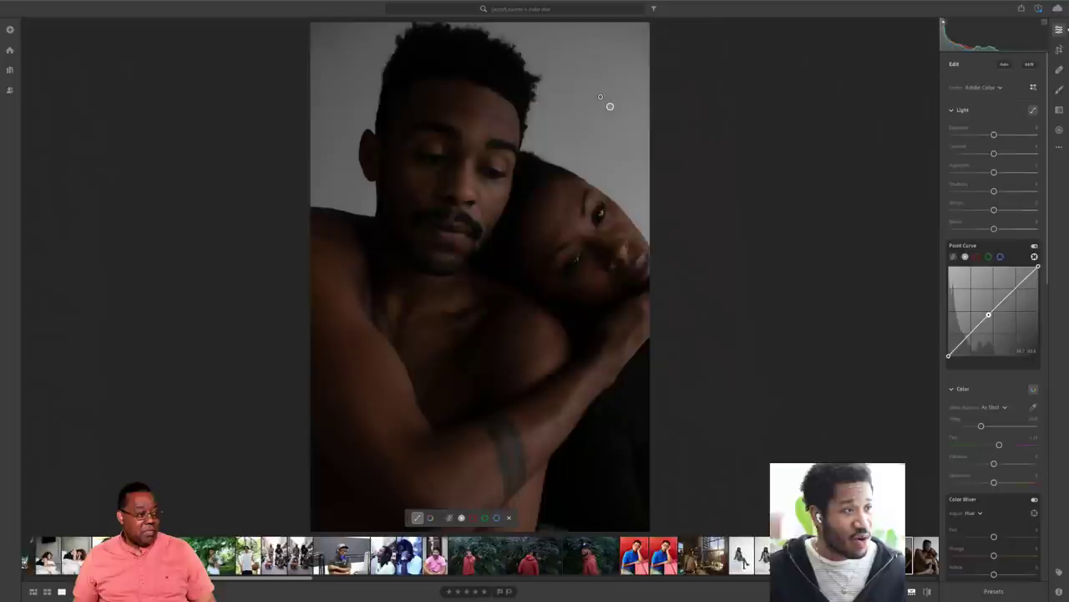
{"action": "left_click_drag", "start_coordinate": [594, 98], "coordinate": [636, 100]}
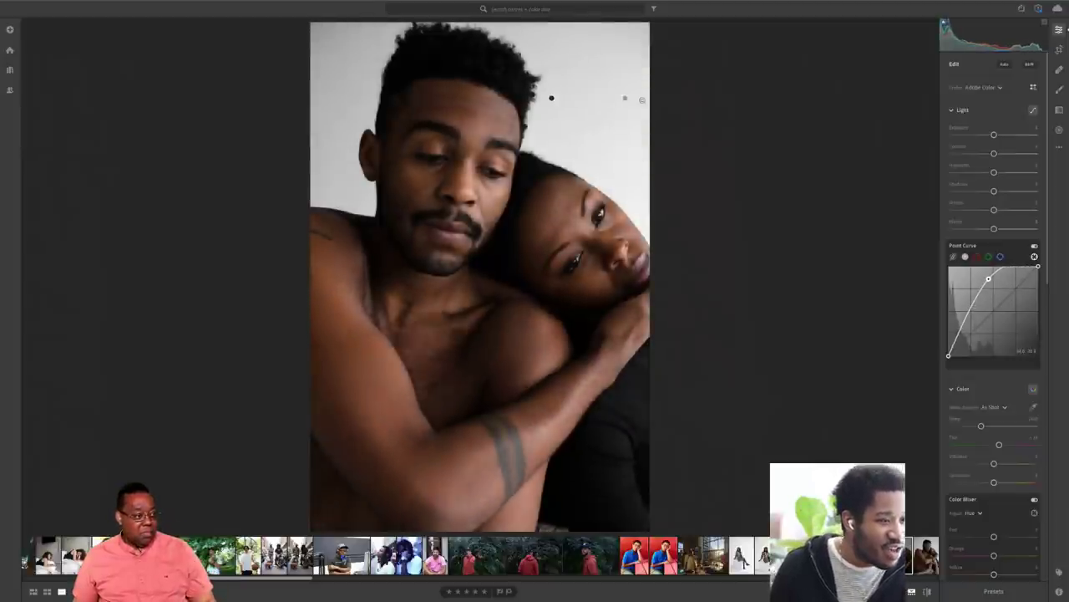
- Examine the shadow detail in the black ribbed shirt up close and compare it with the unedited original
{"action": "left_click", "coordinate": [643, 411]}
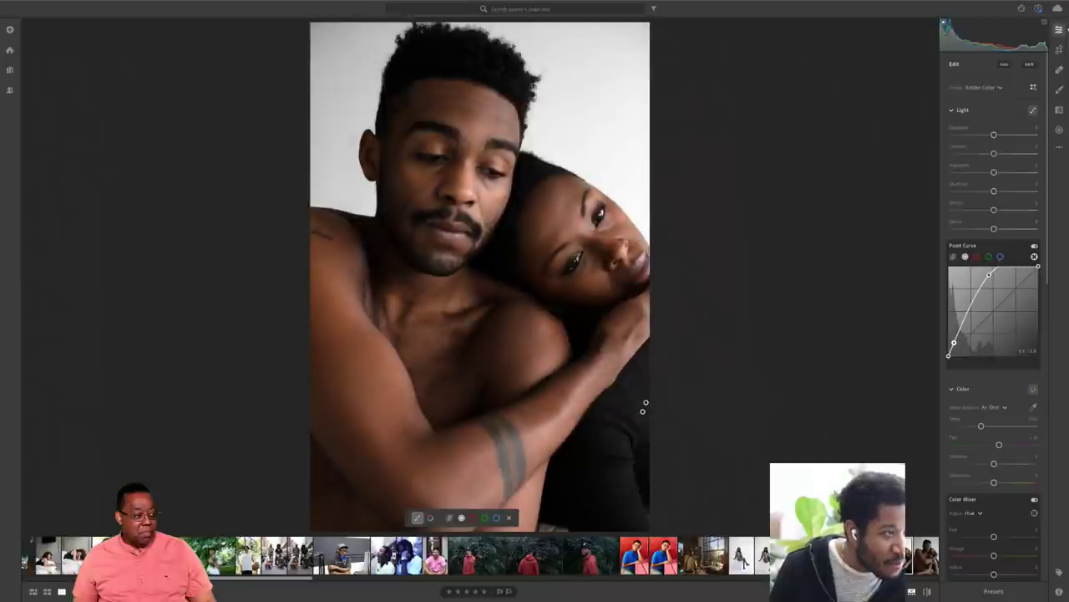
{"action": "left_click_drag", "start_coordinate": [609, 418], "coordinate": [630, 396]}
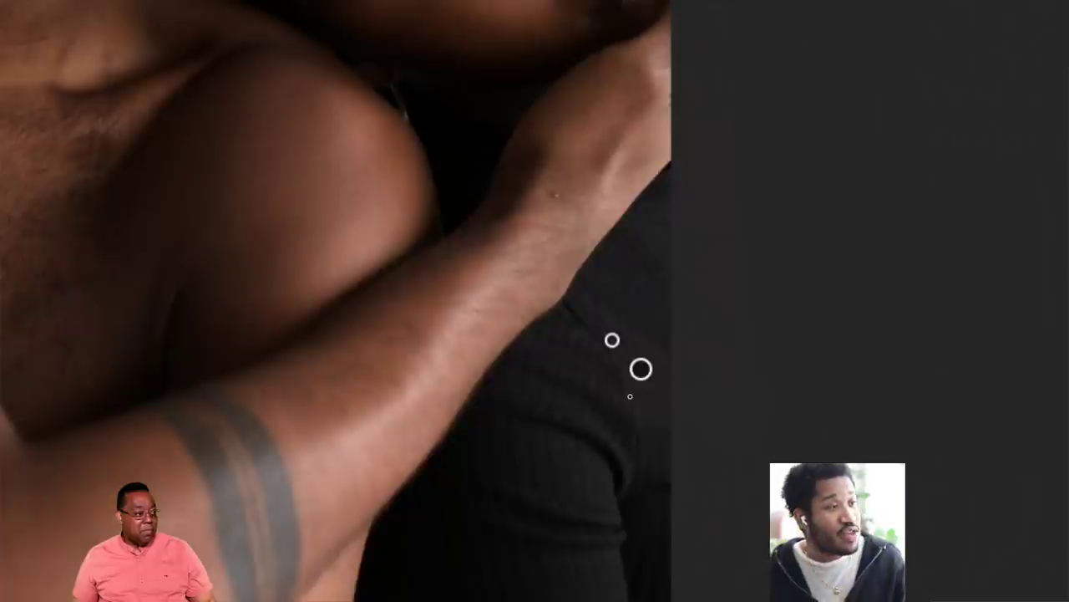
{"action": "left_click", "coordinate": [612, 343]}
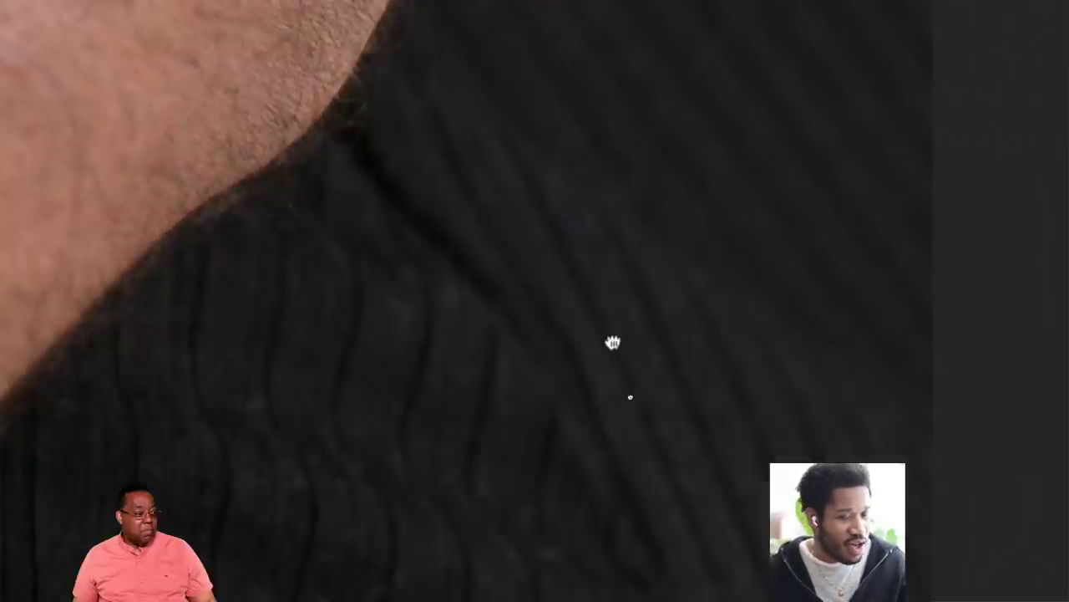
{"action": "left_click", "coordinate": [612, 343], "text": "alt"}
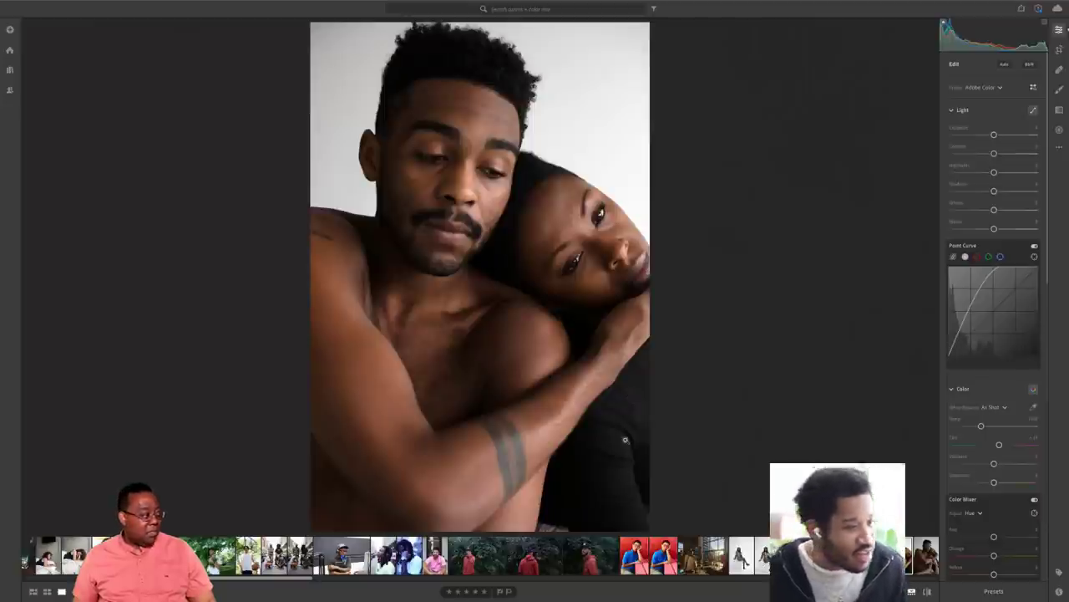
{"action": "left_click", "coordinate": [625, 439]}
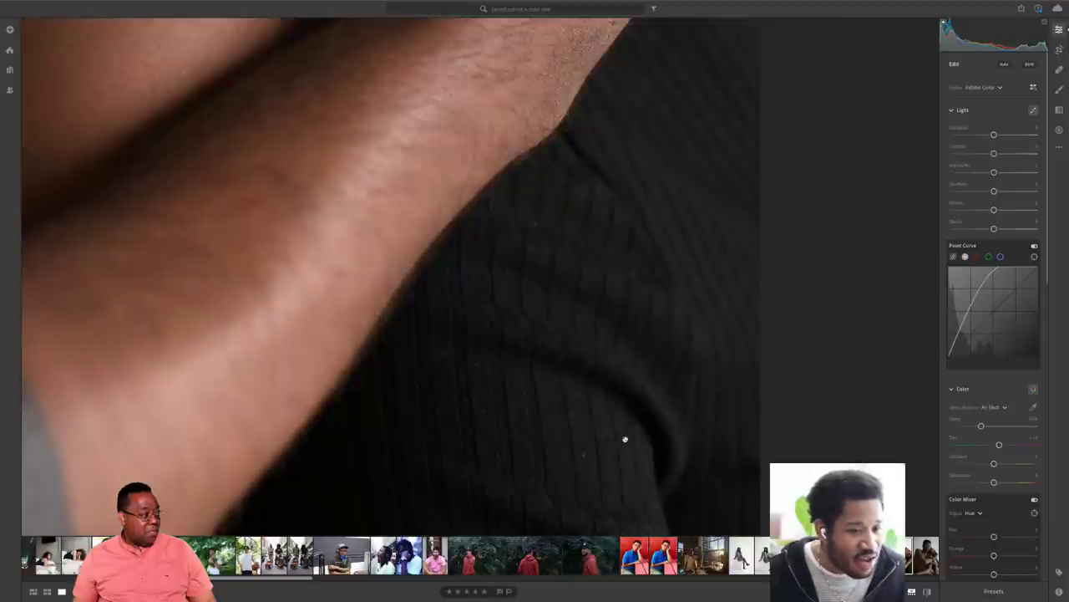
{"action": "left_click", "coordinate": [928, 592]}
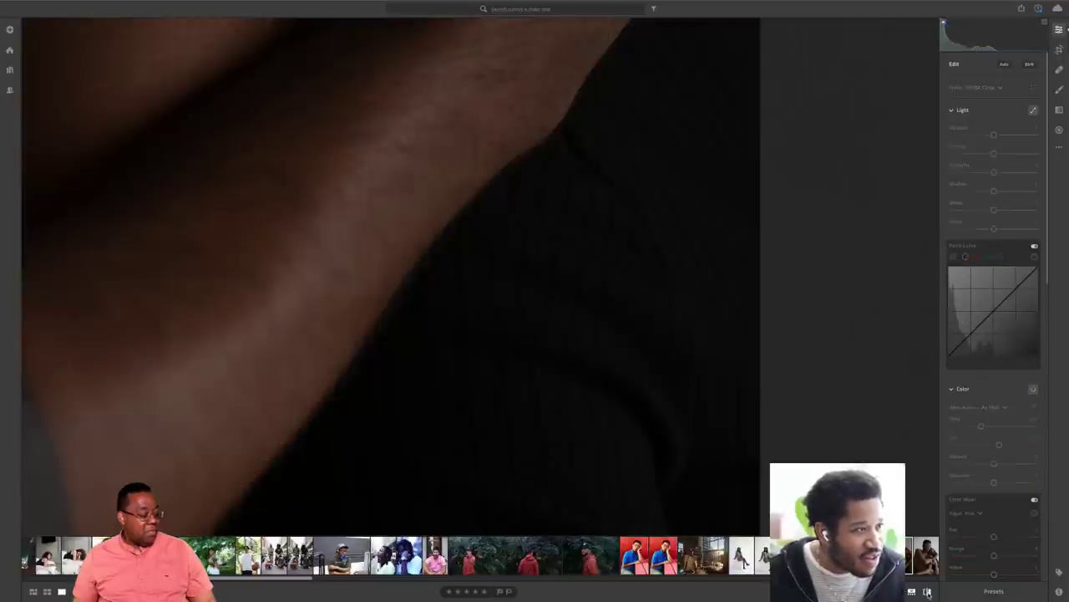
{"action": "left_click", "coordinate": [928, 592]}
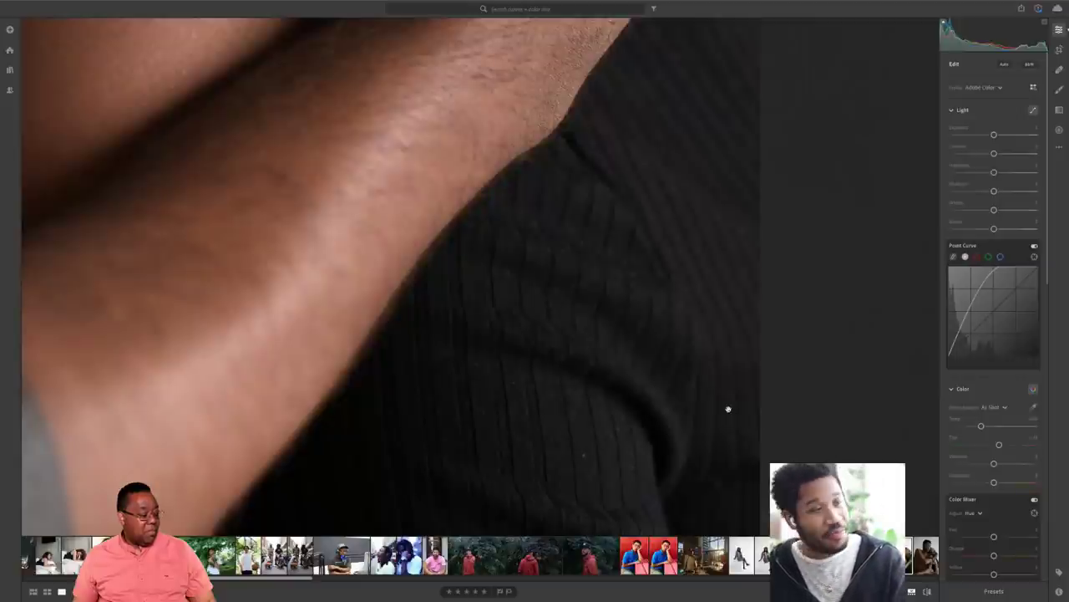
{"action": "key", "text": "alt"}
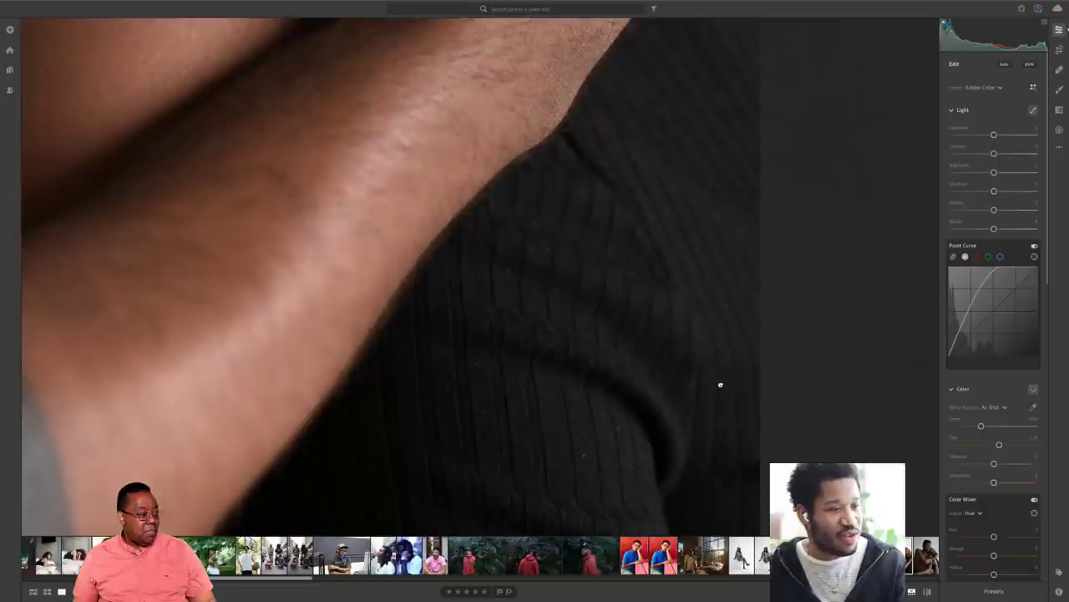
{"action": "left_click", "coordinate": [721, 385]}
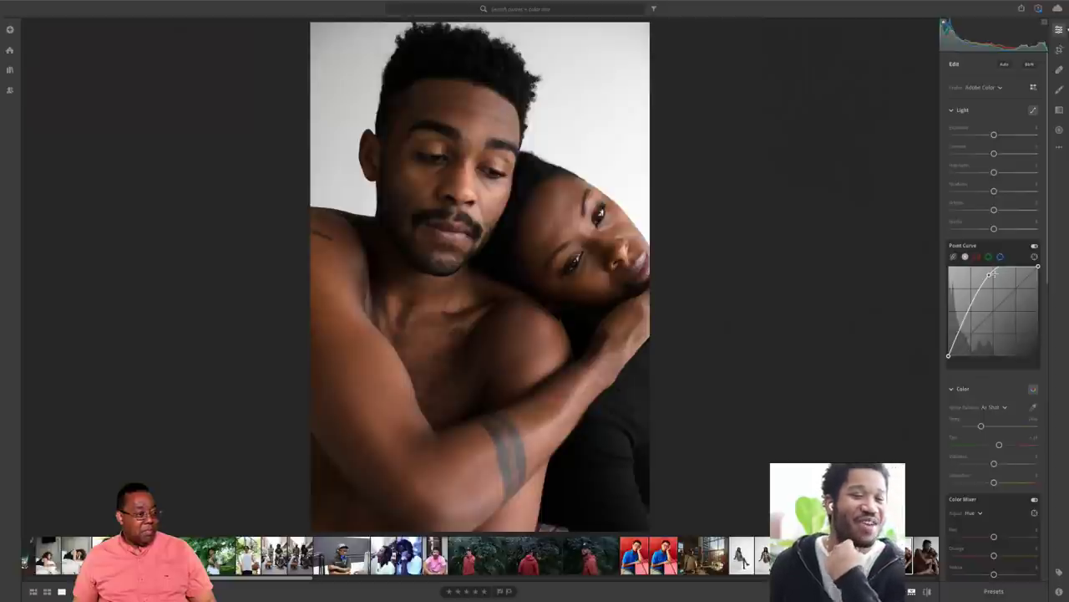
- Remove the raised point from the couple portrait's point curve, keeping the photo in the album
{"action": "left_click", "coordinate": [988, 274]}
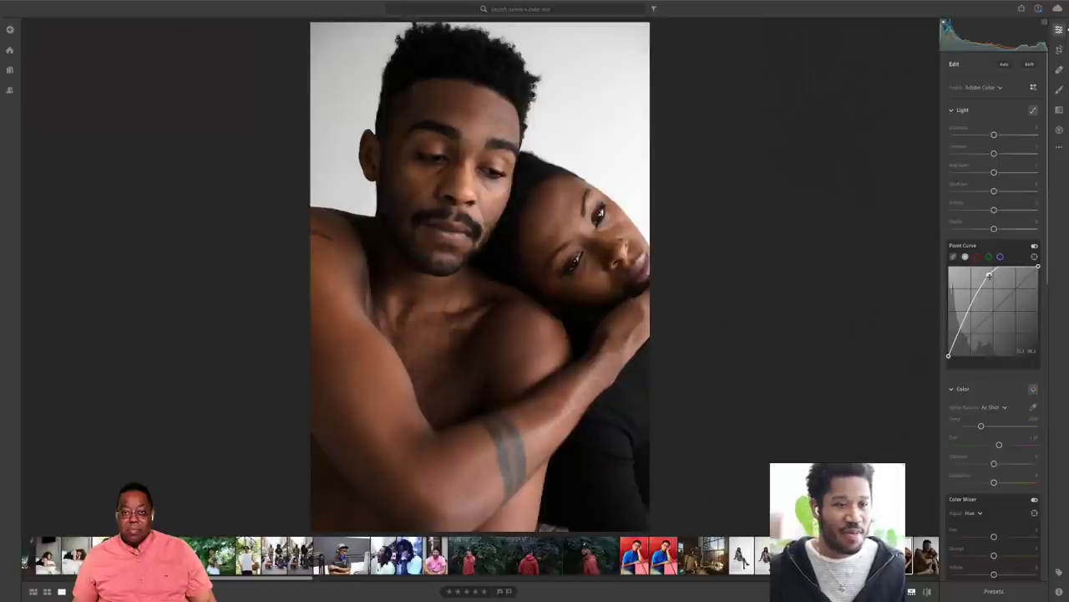
{"action": "key", "text": "Delete"}
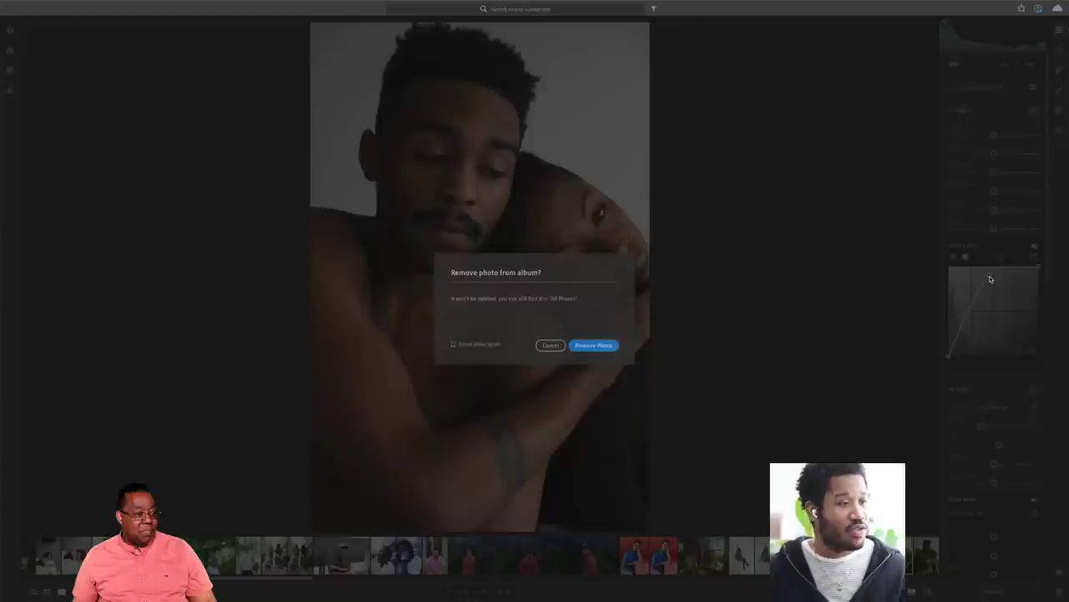
{"action": "left_click", "coordinate": [592, 346]}
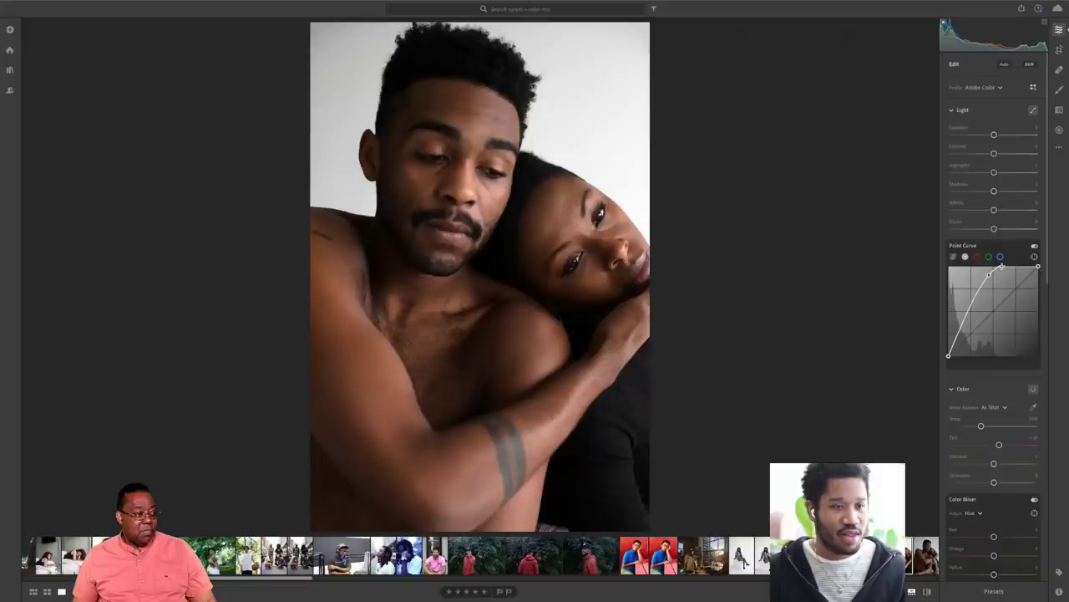
{"action": "left_click_drag", "start_coordinate": [989, 276], "coordinate": [764, 277]}
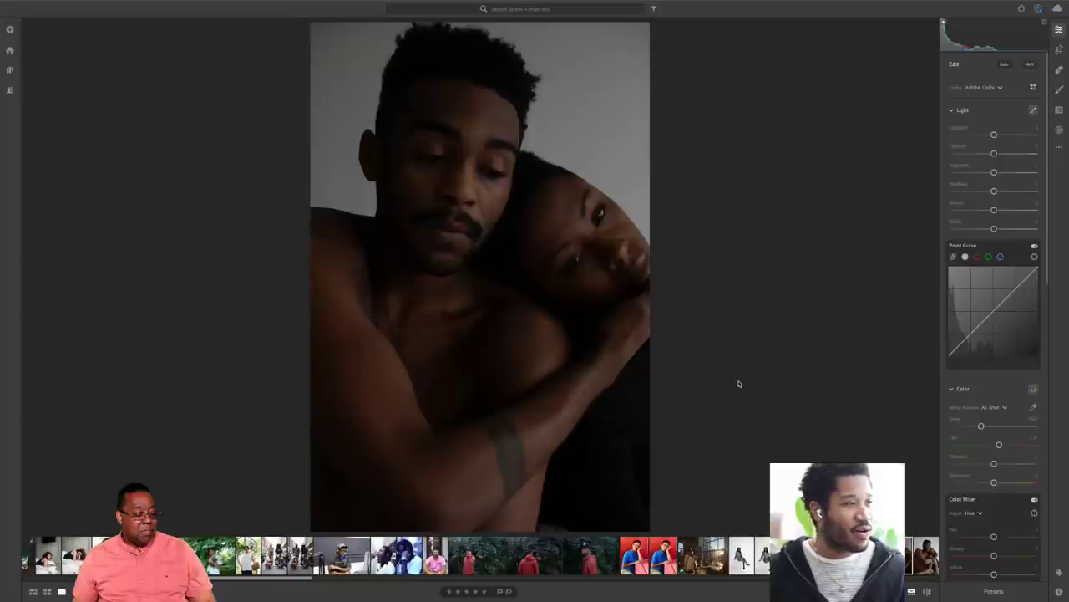
- Return to the "curves + color mix" photo grid and open the portrait of the grey-haired woman in the green denim jacket
{"action": "key", "text": "g"}
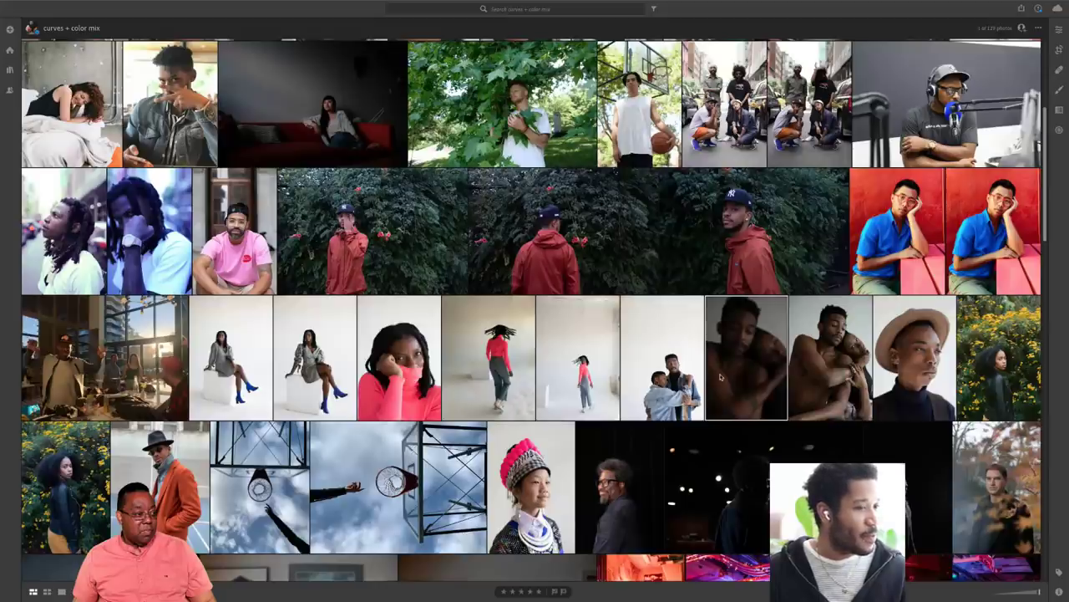
{"action": "scroll", "coordinate": [720, 376], "scroll_direction": "down", "scroll_amount": 3}
{"action": "scroll", "coordinate": [532, 310], "scroll_direction": "down", "scroll_amount": 1}
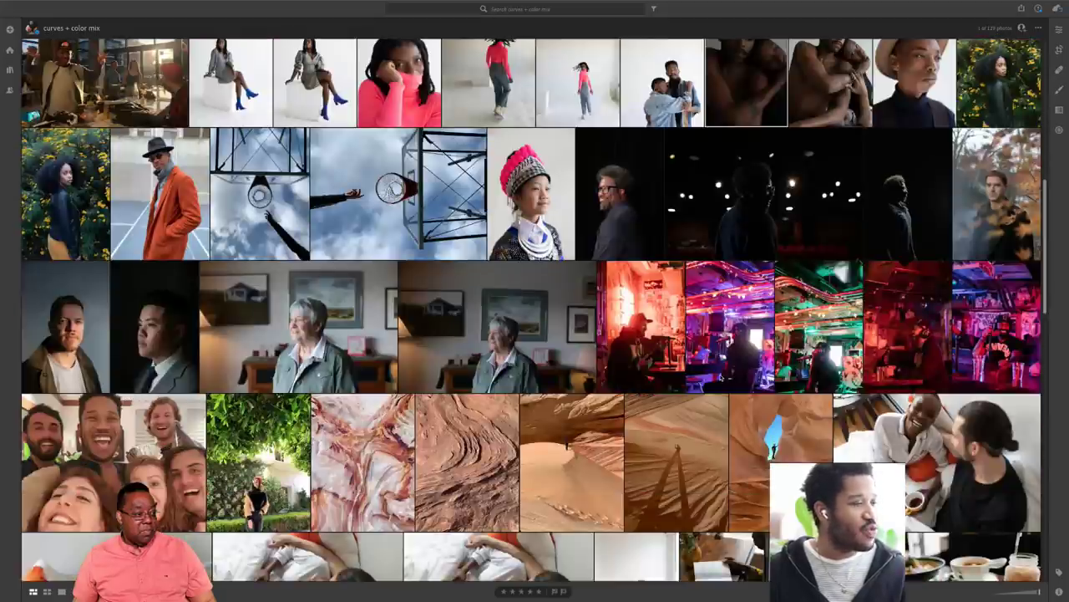
{"action": "double_click", "coordinate": [365, 345]}
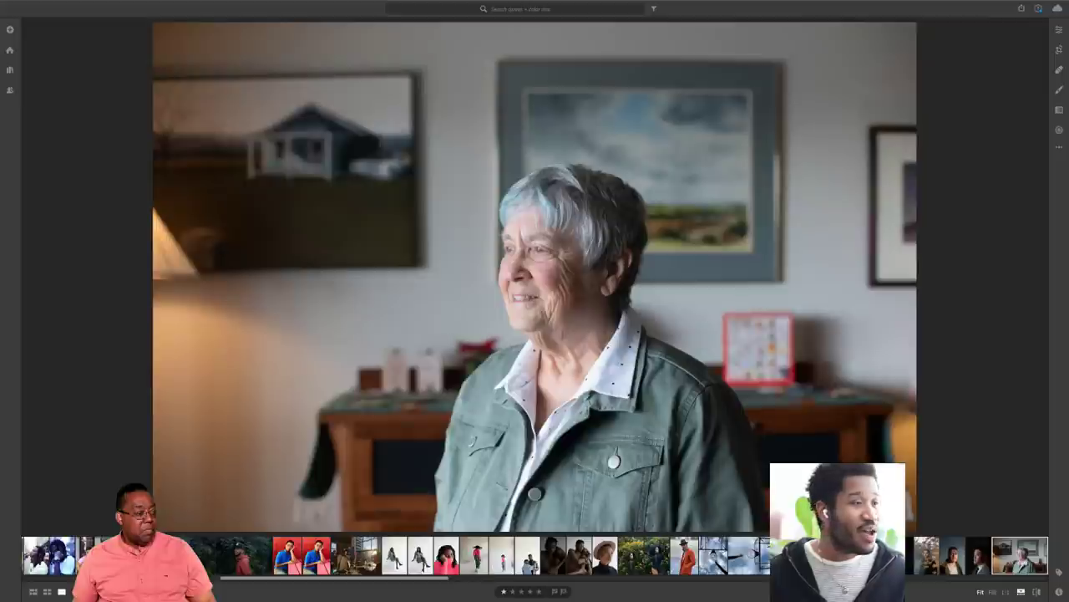
- Add point curve points to the grey-haired woman's portrait with the Target Adjustment tool, sampling the background wall and the green jacket
{"action": "left_click", "coordinate": [1058, 31]}
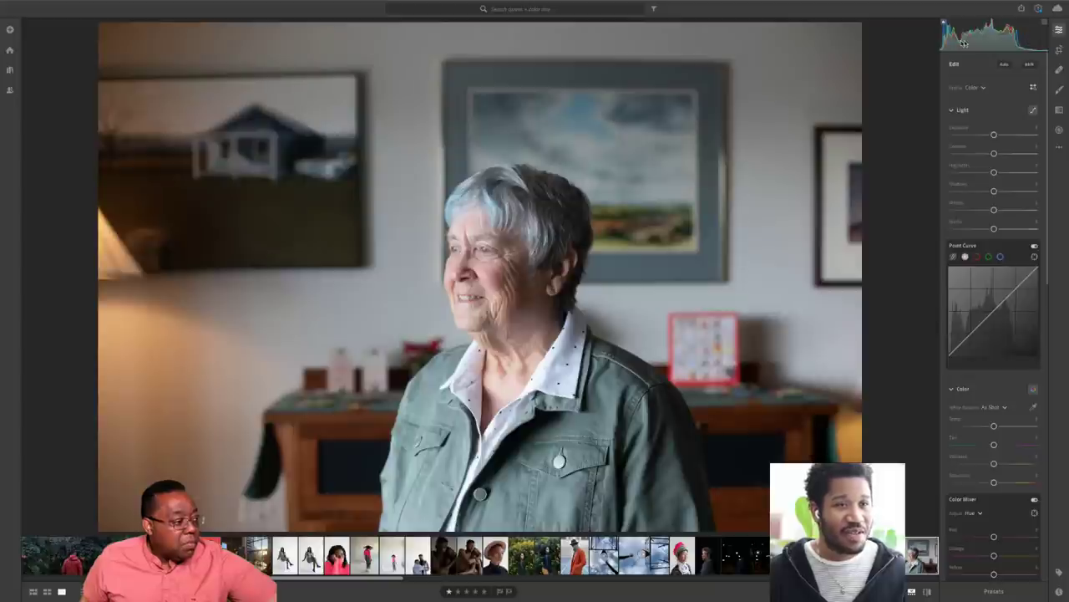
{"action": "mouse_move", "coordinate": [994, 311]}
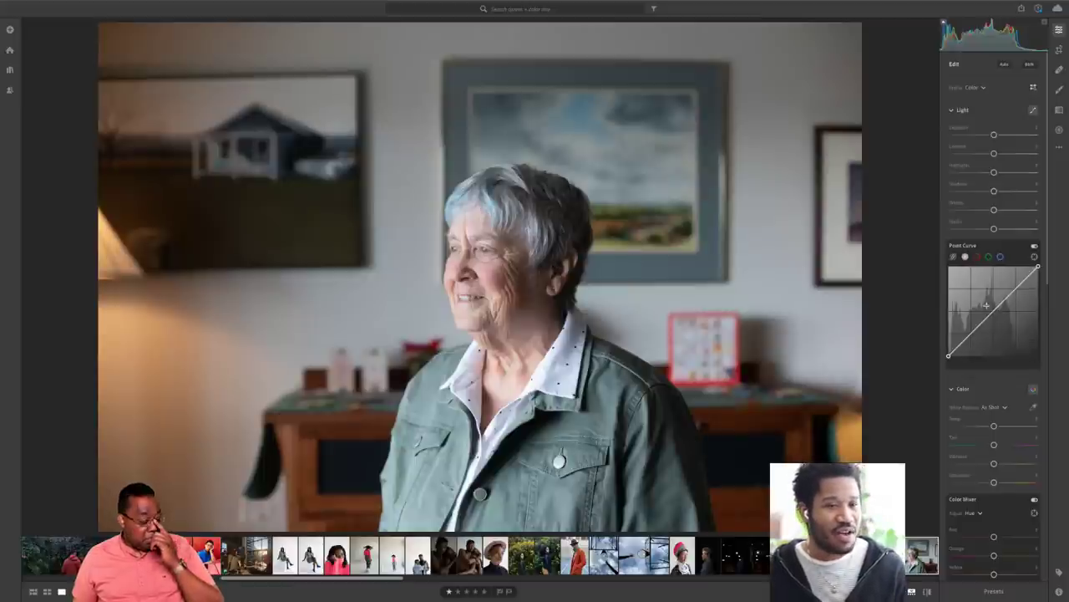
{"action": "left_click", "coordinate": [1034, 258]}
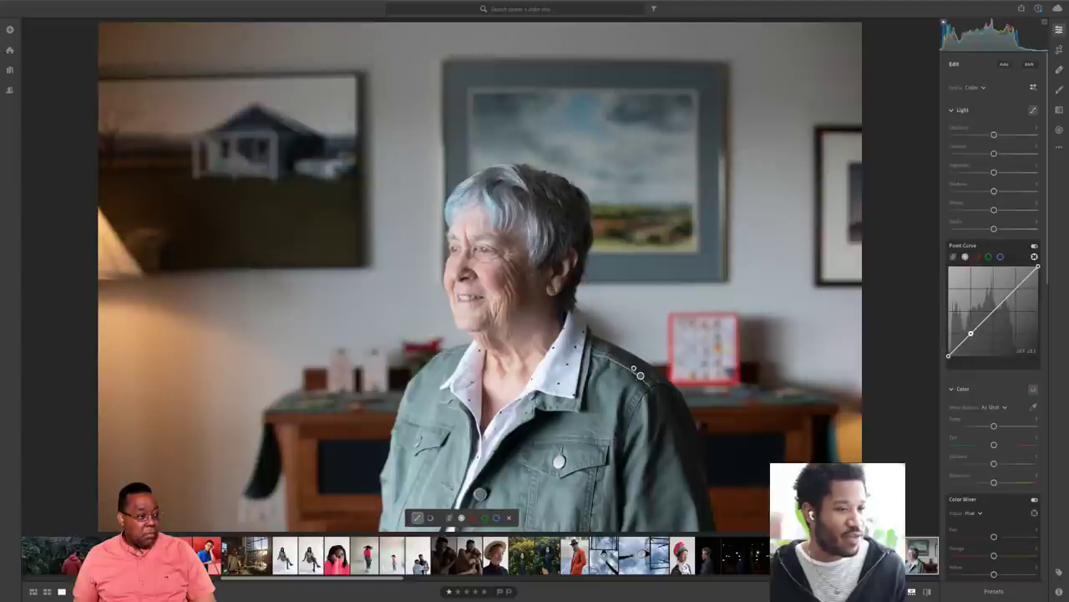
{"action": "left_click", "coordinate": [590, 310]}
{"action": "left_click_drag", "start_coordinate": [642, 390], "coordinate": [653, 400]}
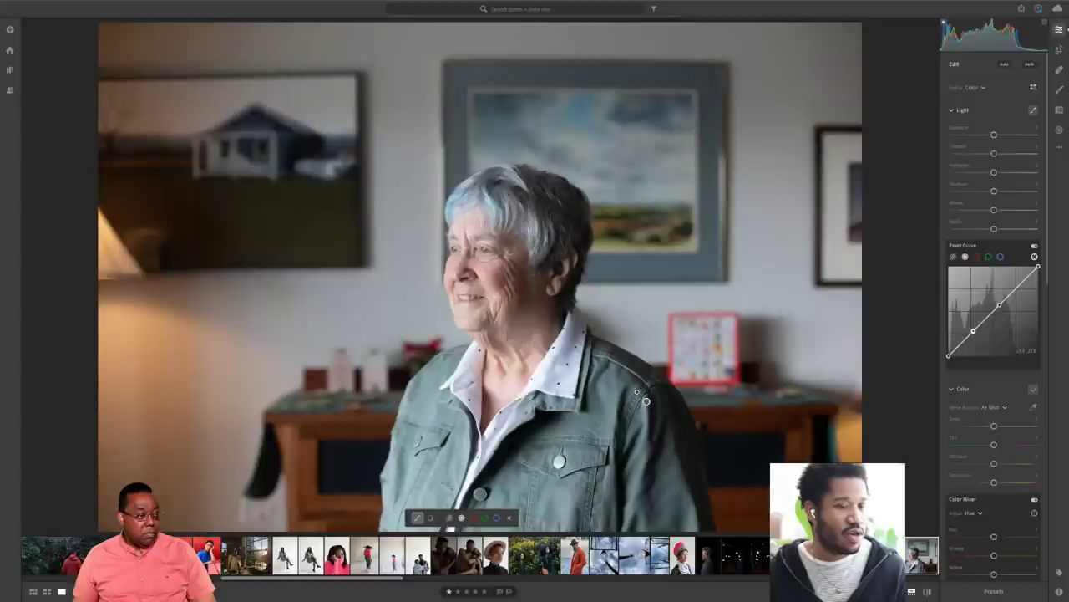
- Try lifting and lowering the curve's shadow point with and without the midtone point, and clear the added points
{"action": "left_click", "coordinate": [971, 334]}
{"action": "left_click_drag", "start_coordinate": [971, 333], "coordinate": [969, 341]}
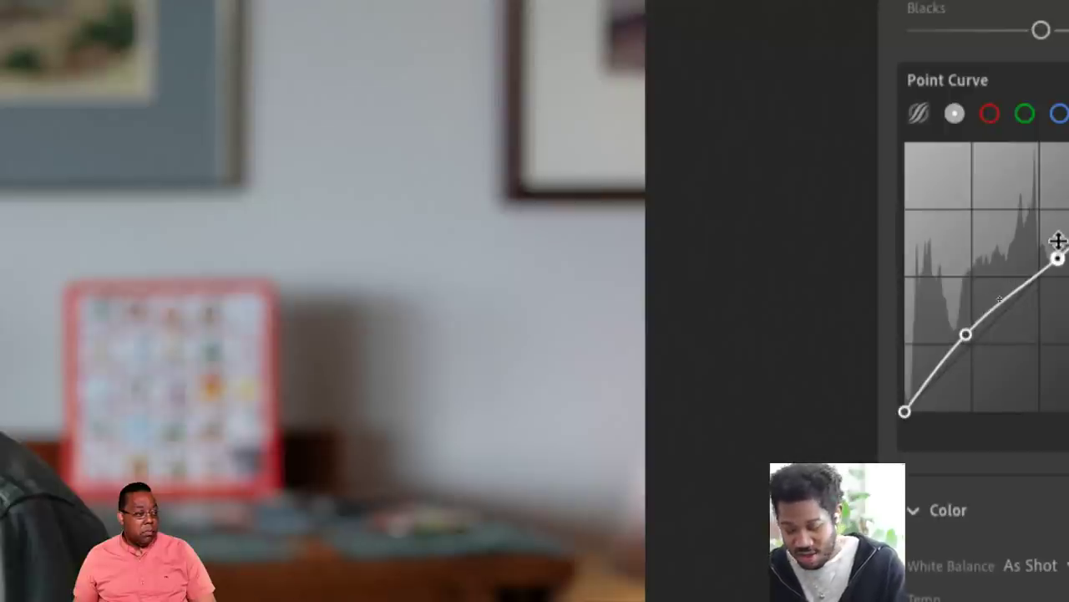
{"action": "key", "text": "alt"}
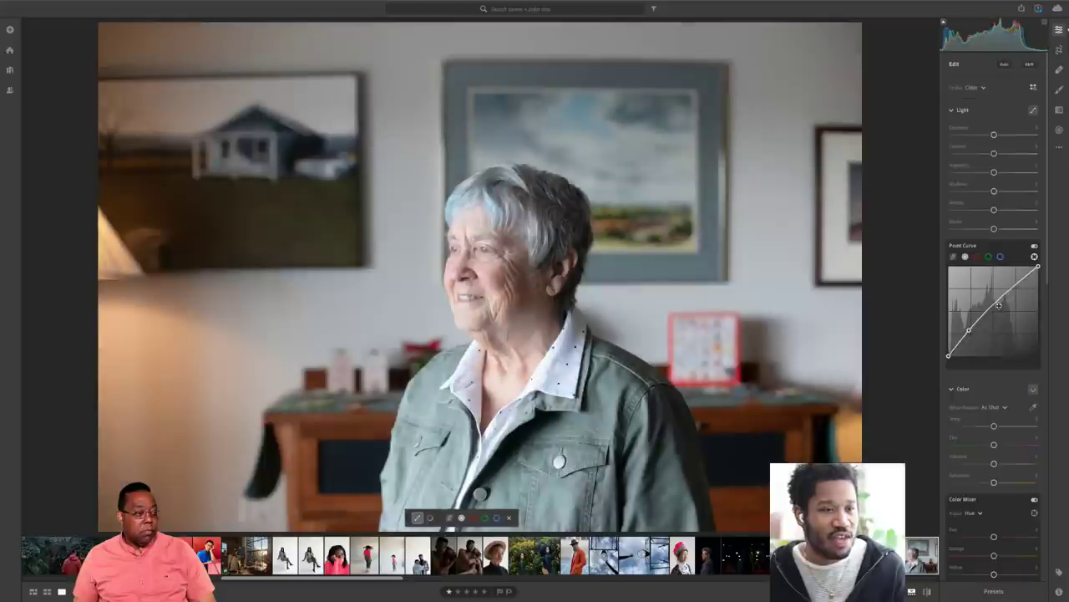
{"action": "left_click_drag", "start_coordinate": [968, 331], "coordinate": [968, 325]}
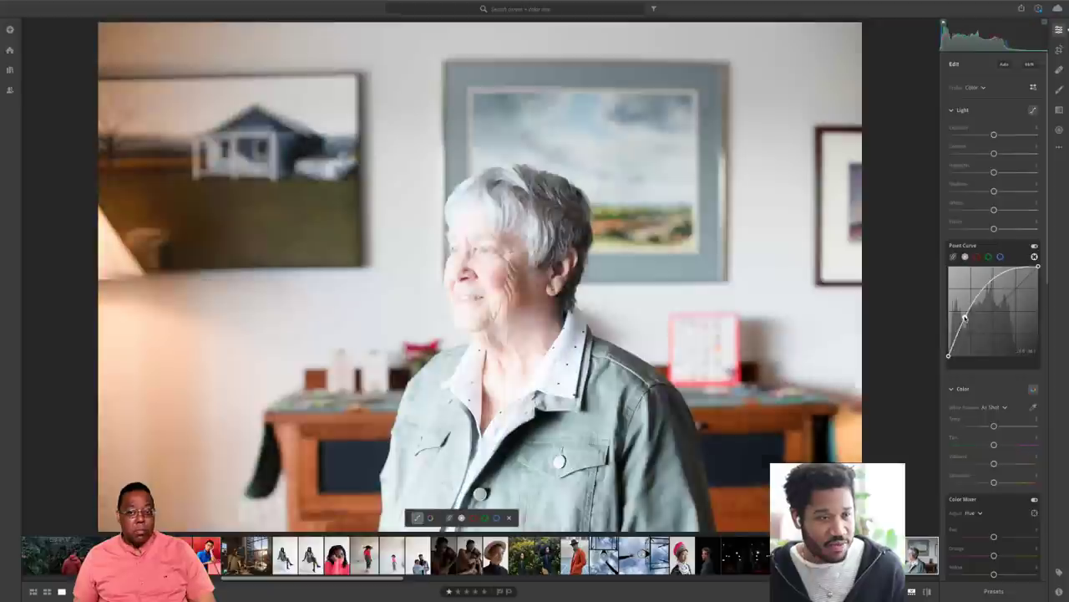
{"action": "left_click_drag", "start_coordinate": [968, 324], "coordinate": [975, 333]}
{"action": "key", "text": "ctrl+z"}
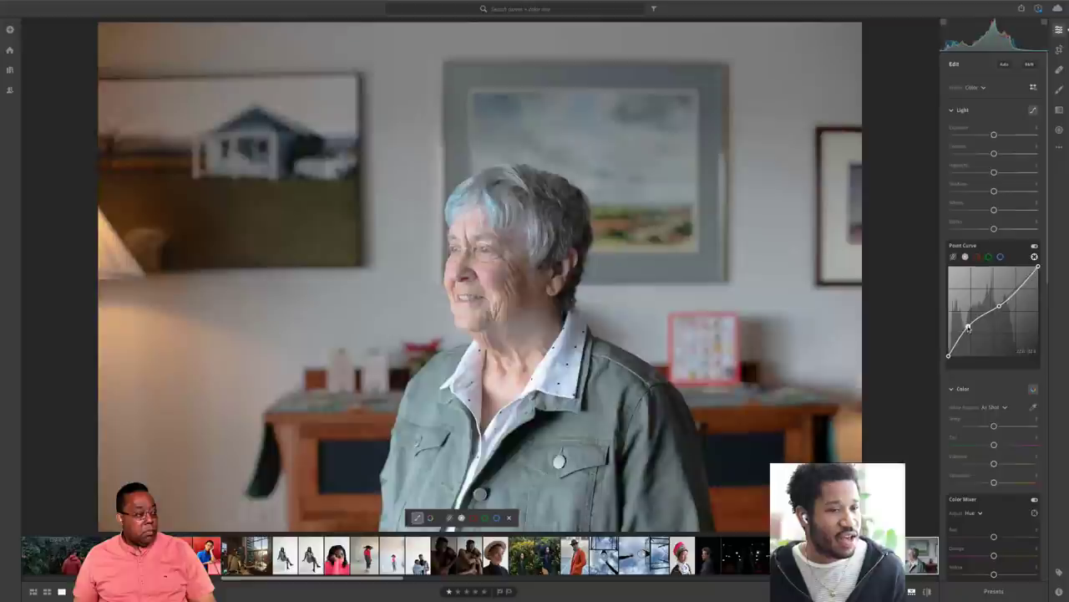
{"action": "left_click_drag", "start_coordinate": [968, 327], "coordinate": [971, 334]}
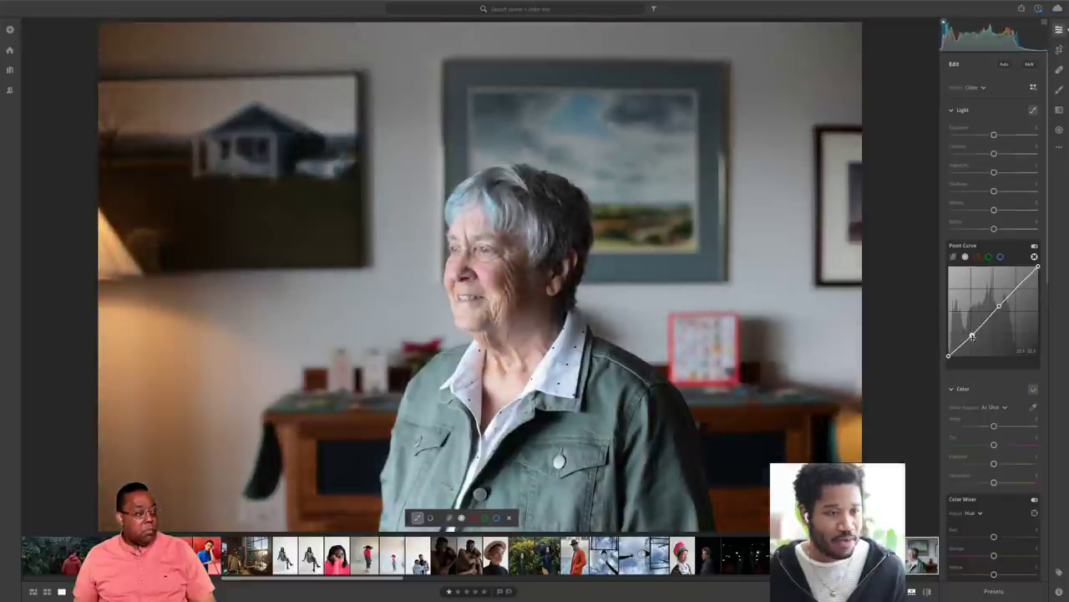
{"action": "double_click", "coordinate": [971, 336]}
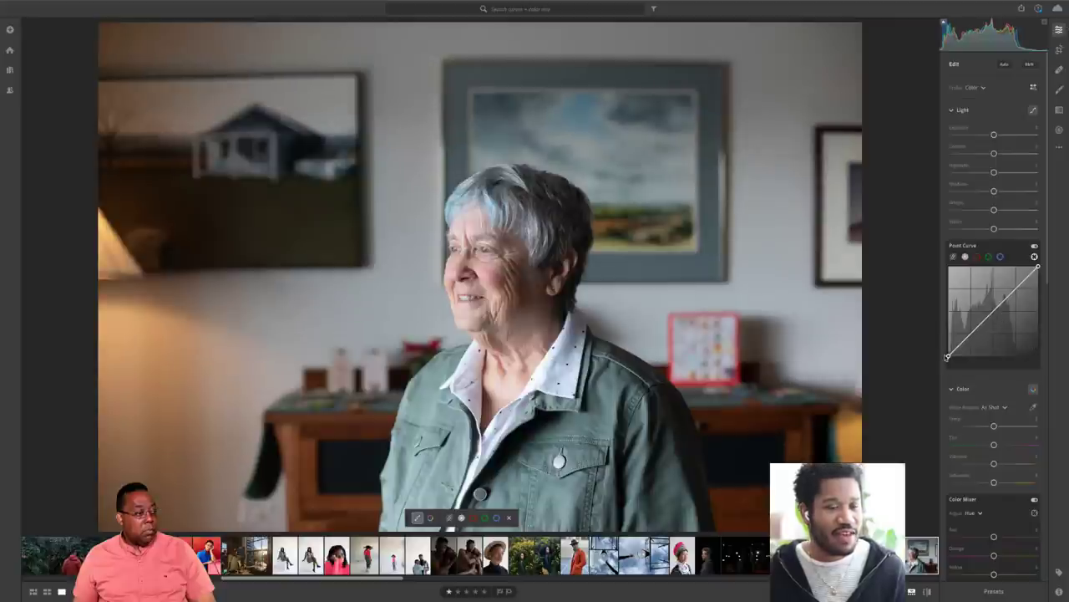
- Try raising the black point of the woman's portrait curve to fade the shadows, and undo the change
{"action": "left_click_drag", "start_coordinate": [950, 357], "coordinate": [948, 357]}
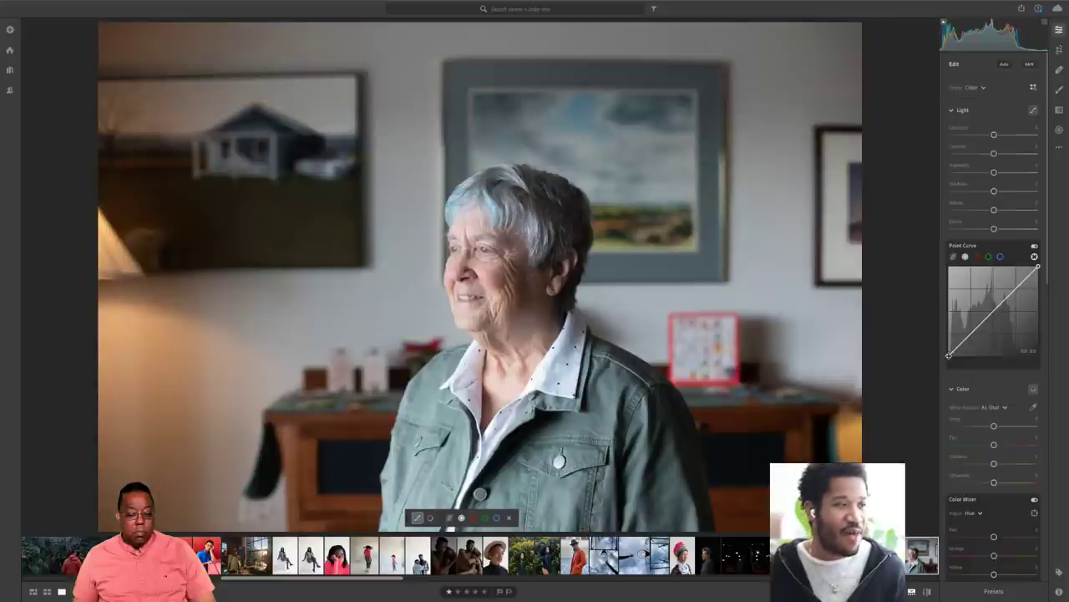
{"action": "left_click_drag", "start_coordinate": [949, 355], "coordinate": [948, 356]}
{"action": "left_click", "coordinate": [948, 356]}
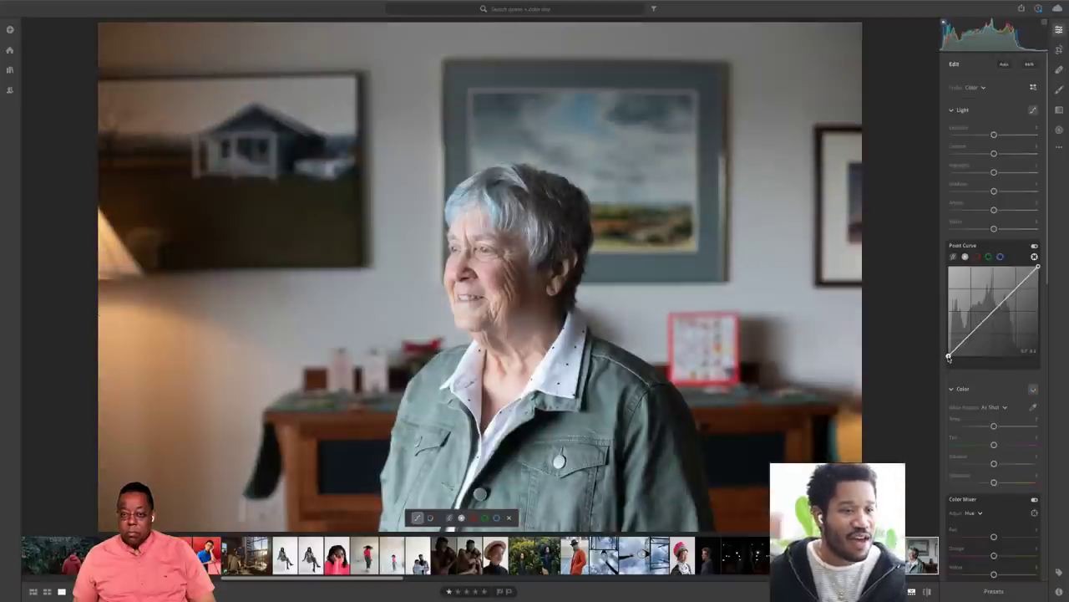
{"action": "left_click_drag", "start_coordinate": [949, 356], "coordinate": [947, 348]}
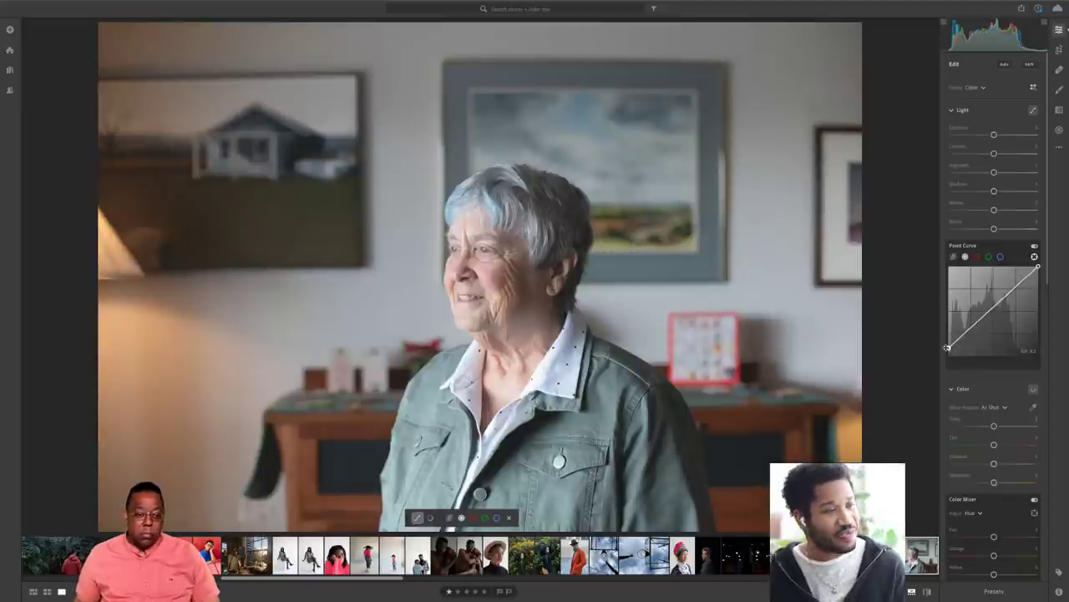
{"action": "key", "text": "ctrl+z"}
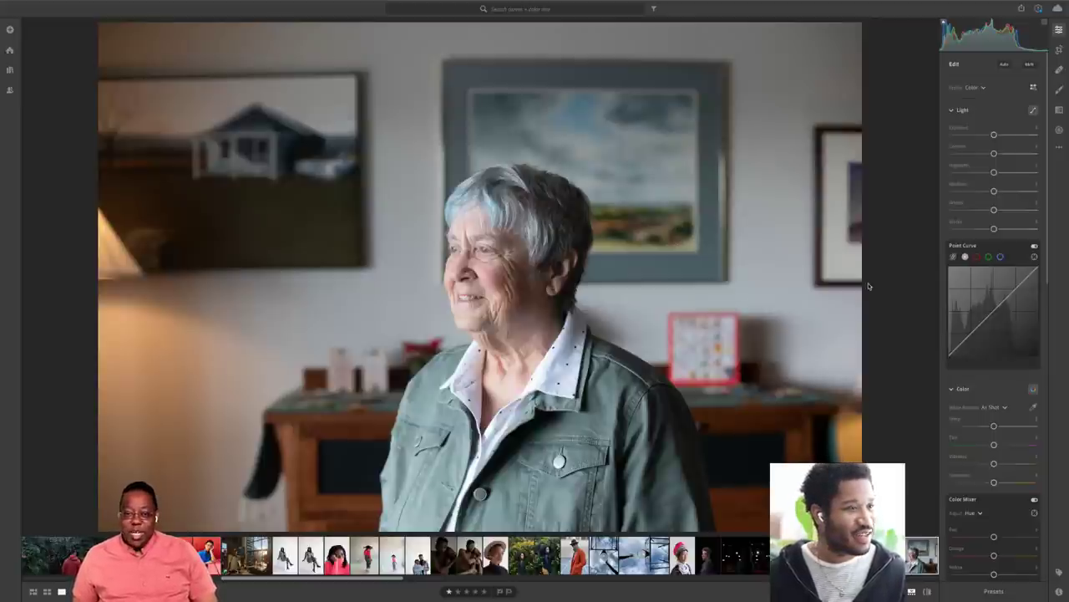
- Return to the "curves + color mix" photo grid and open the red-lit photo of the man speaking at a microphone
{"action": "key", "text": "g"}
{"action": "key", "text": "ctrl+equal"}
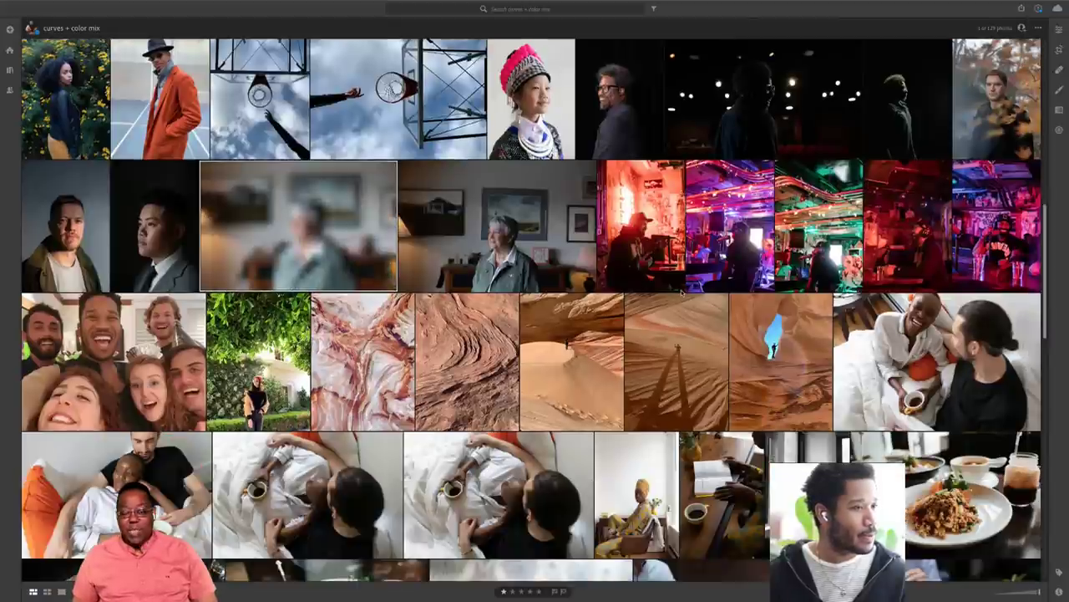
{"action": "scroll", "coordinate": [681, 291], "scroll_direction": "up", "scroll_amount": 2}
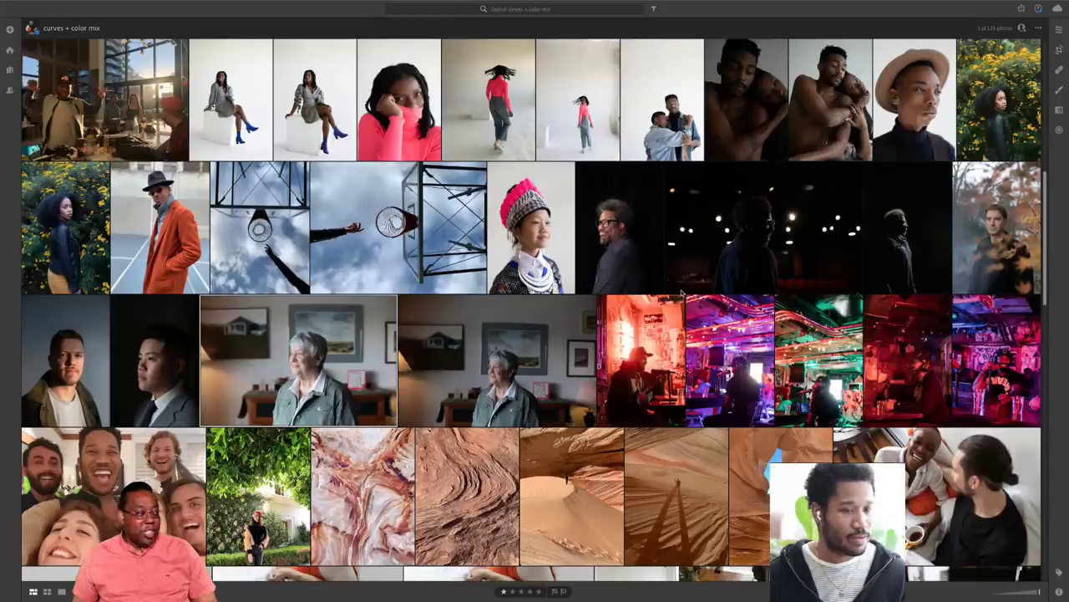
{"action": "scroll", "coordinate": [682, 292], "scroll_direction": "up", "scroll_amount": 2}
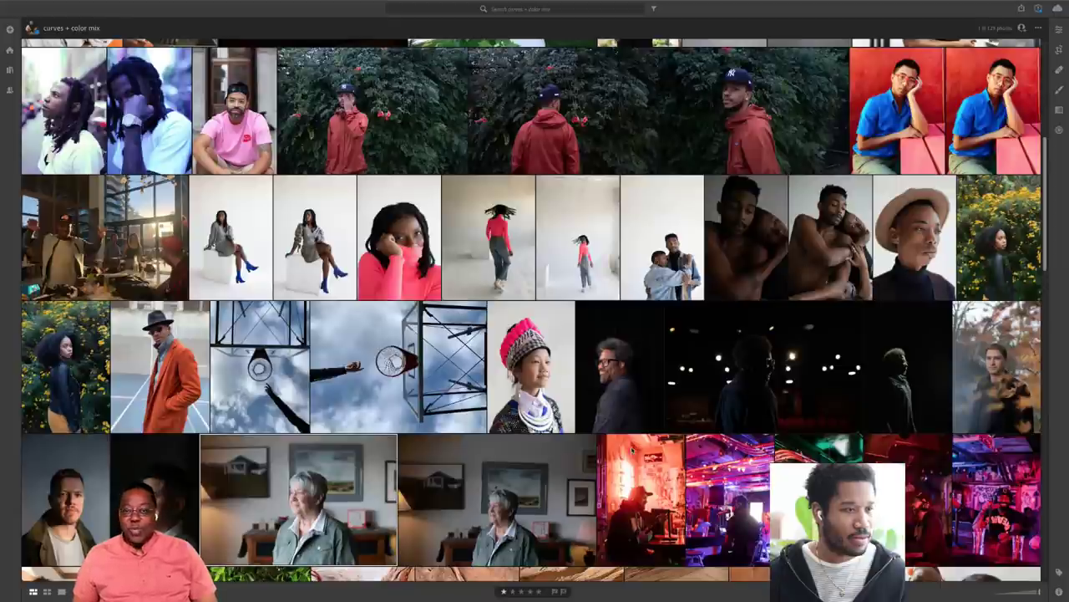
{"action": "double_click", "coordinate": [631, 449]}
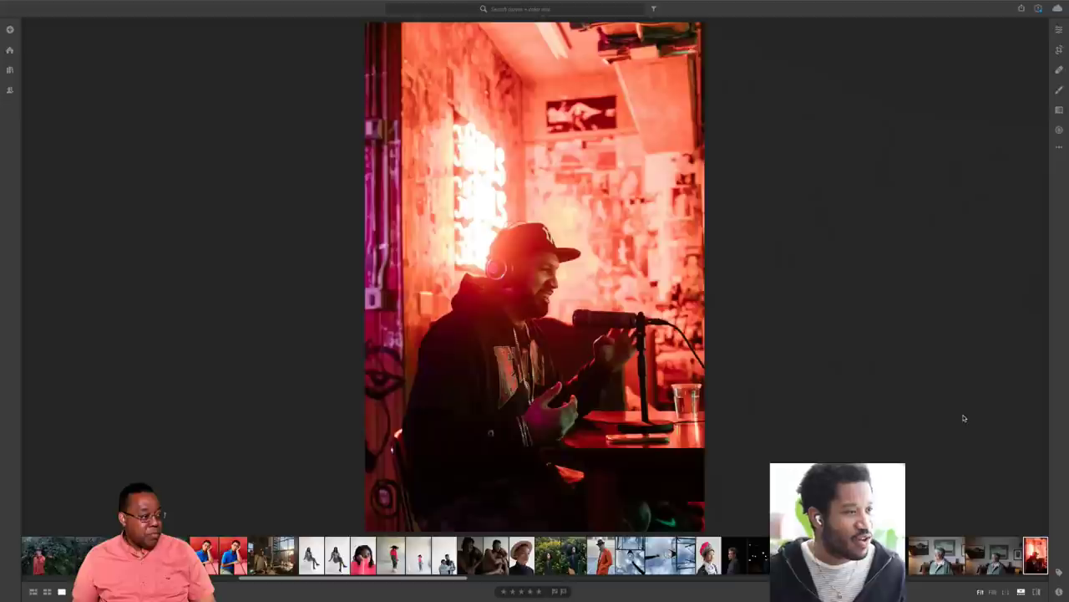
- Look through the neighbouring purple-lit and green-lit microphone photos and go back to the red-lit one
{"action": "key", "text": "Right"}
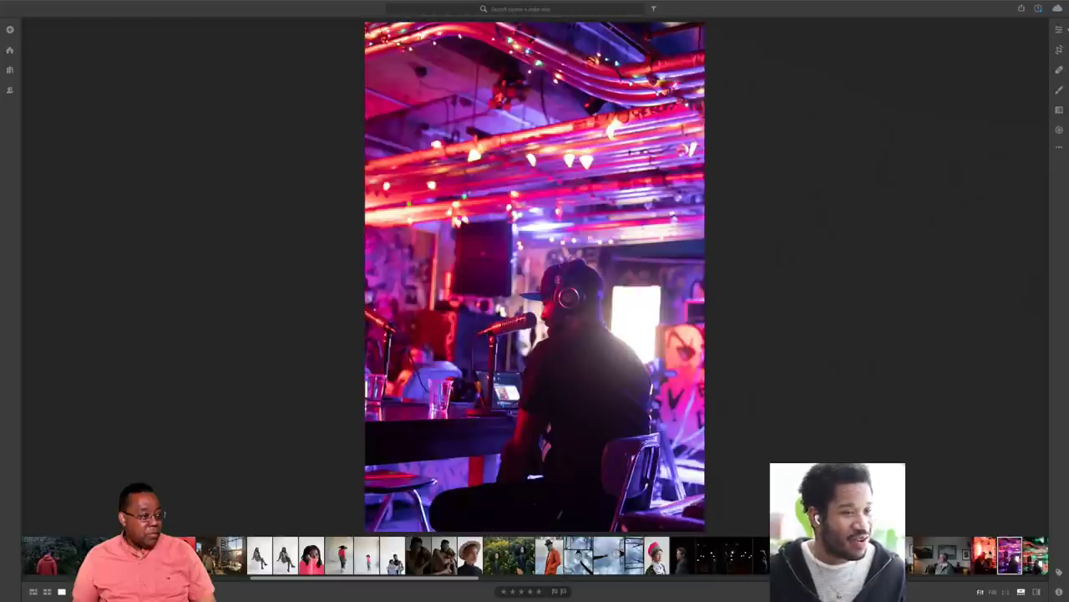
{"action": "key", "text": "Right"}
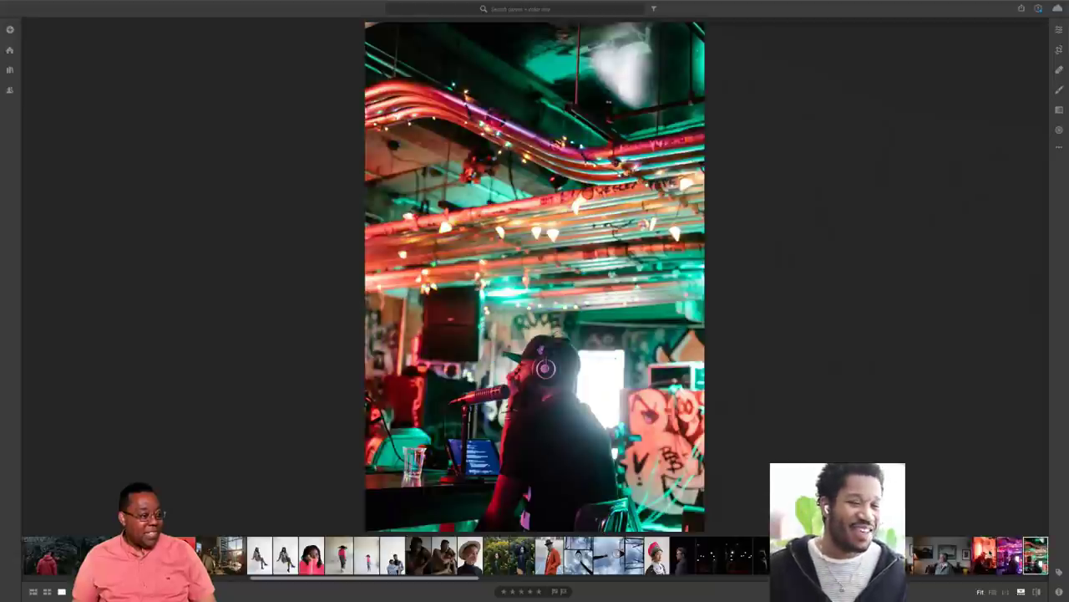
{"action": "key", "text": "Left"}
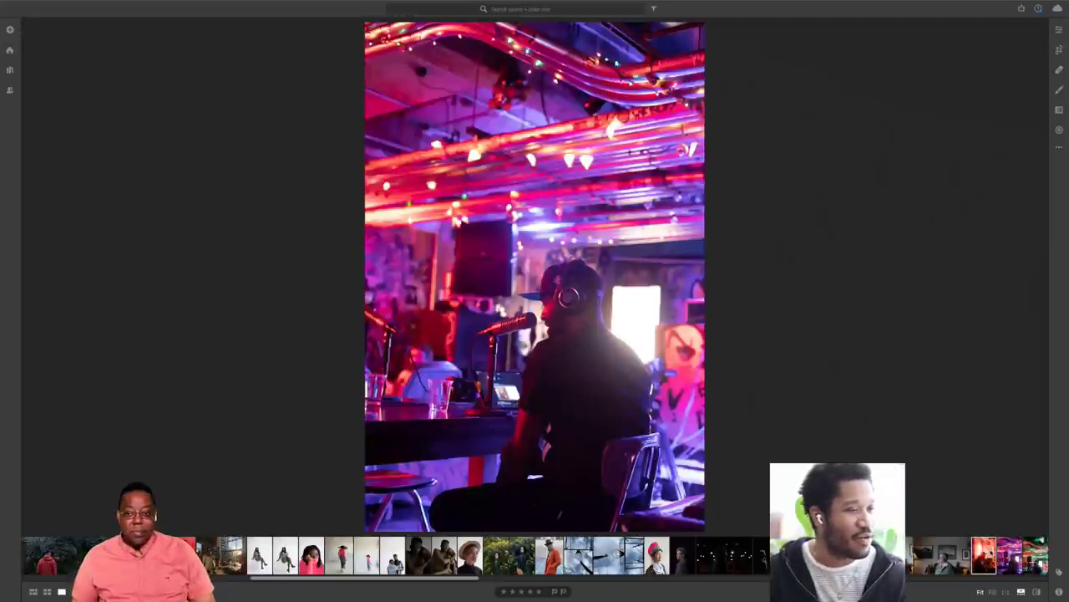
{"action": "key", "text": "Left"}
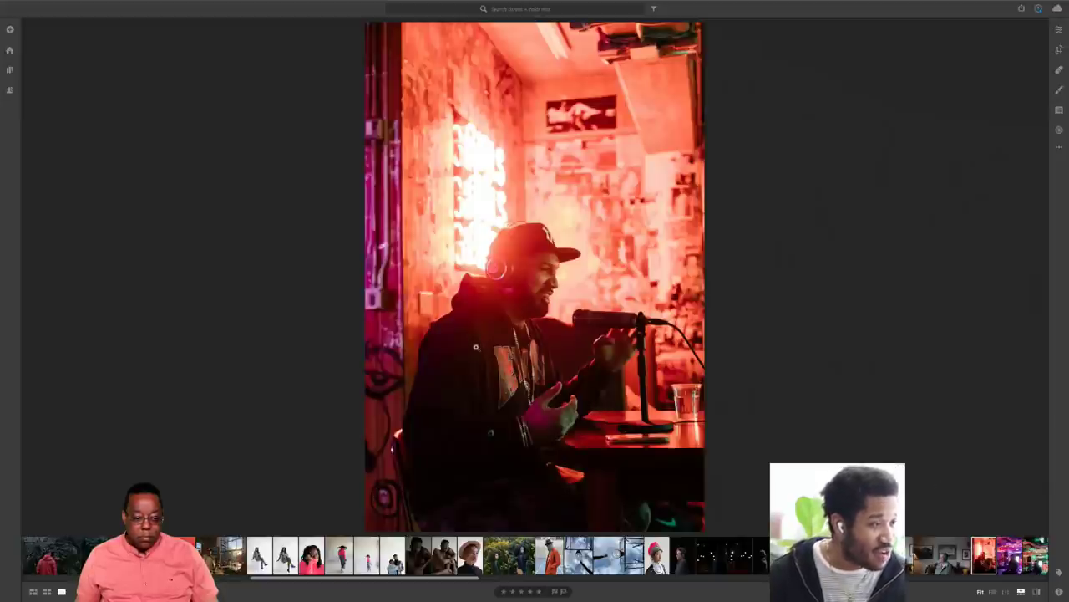
- Open the edit controls for the red-lit microphone photo at the Color and Color Mixer settings
{"action": "left_click", "coordinate": [1058, 31]}
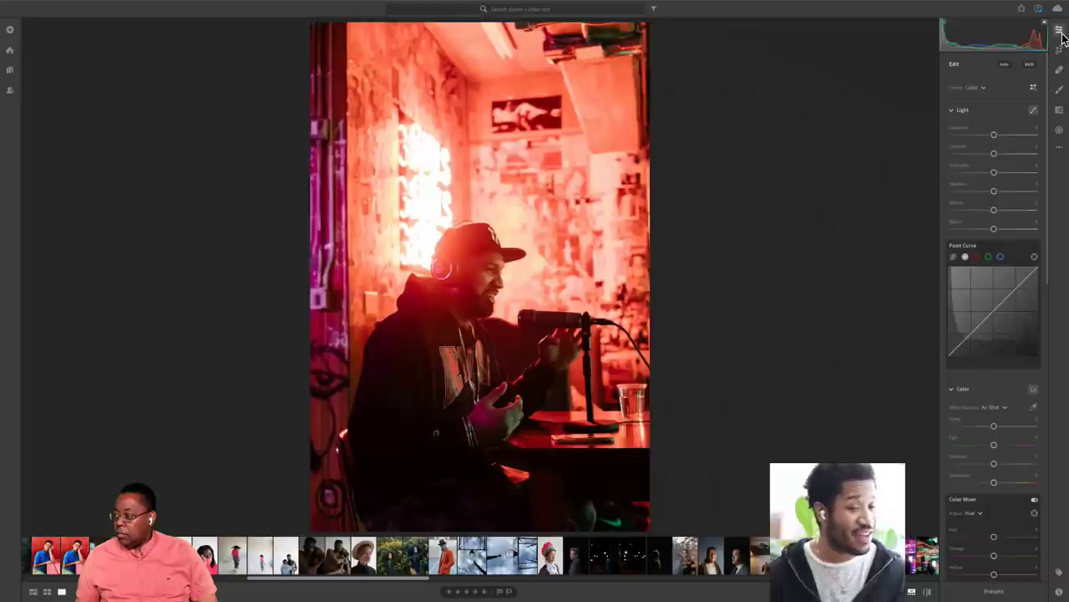
{"action": "scroll", "coordinate": [966, 303], "scroll_direction": "down", "scroll_amount": 5}
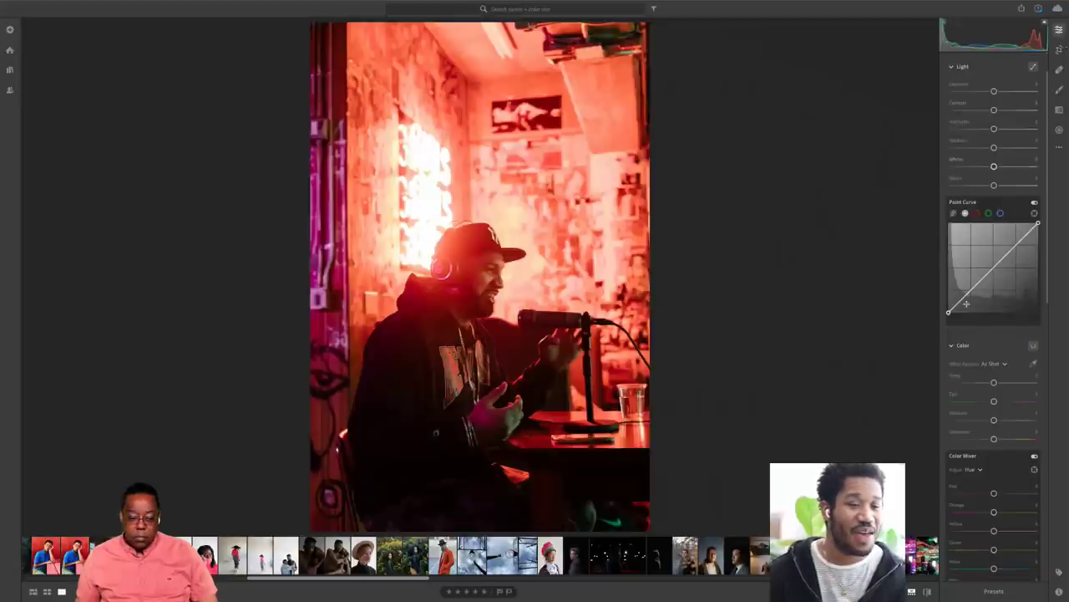
{"action": "scroll", "coordinate": [968, 306], "scroll_direction": "down", "scroll_amount": 1}
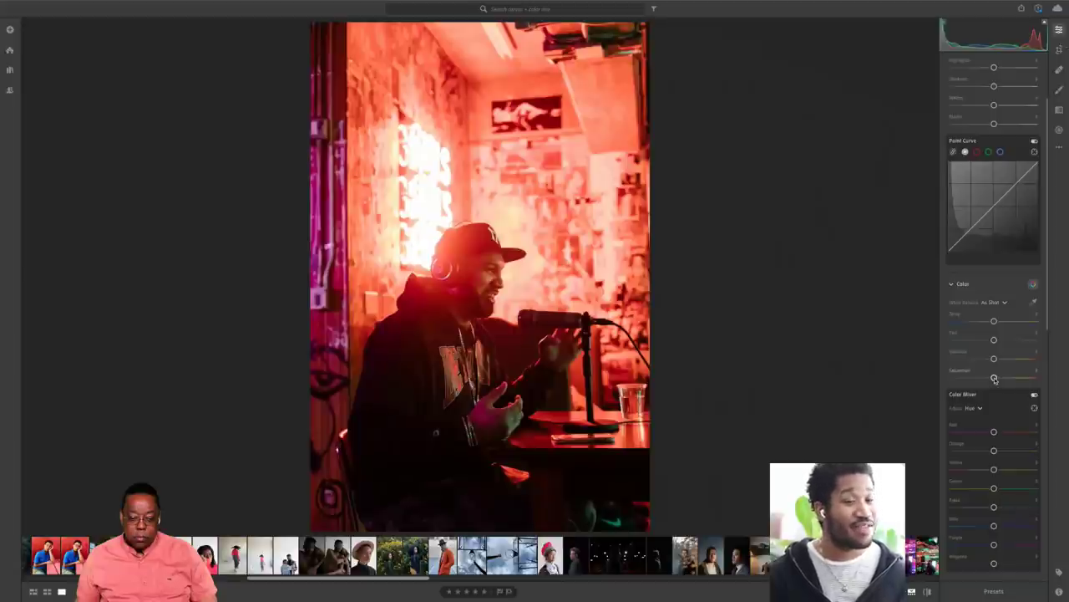
- Try Saturation at -100 and a strong Vibrance increase on the red-lit photo, resetting each adjustment to its default
{"action": "left_click_drag", "start_coordinate": [994, 379], "coordinate": [931, 382]}
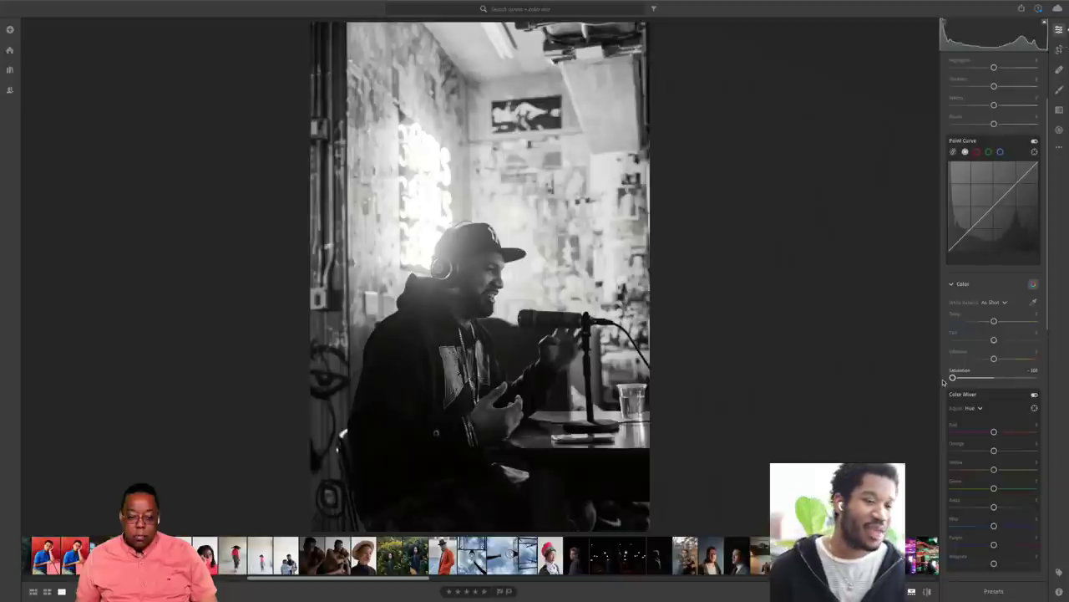
{"action": "mouse_move", "coordinate": [953, 377]}
{"action": "left_mouse_down"}
{"action": "mouse_move", "coordinate": [1036, 378]}
{"action": "mouse_move", "coordinate": [953, 378]}
{"action": "left_mouse_up"}
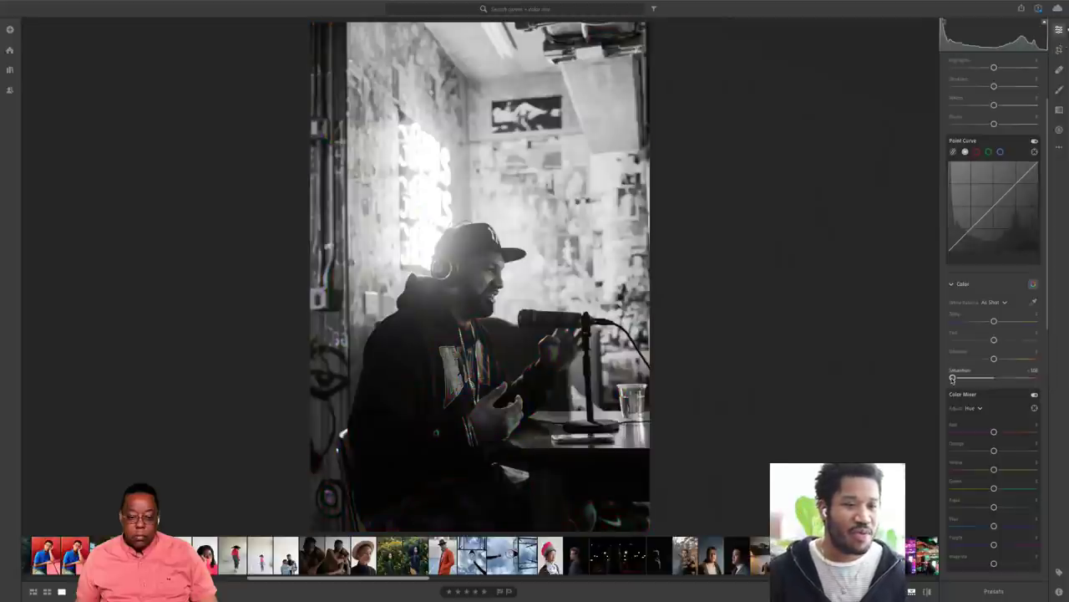
{"action": "double_click", "coordinate": [952, 378]}
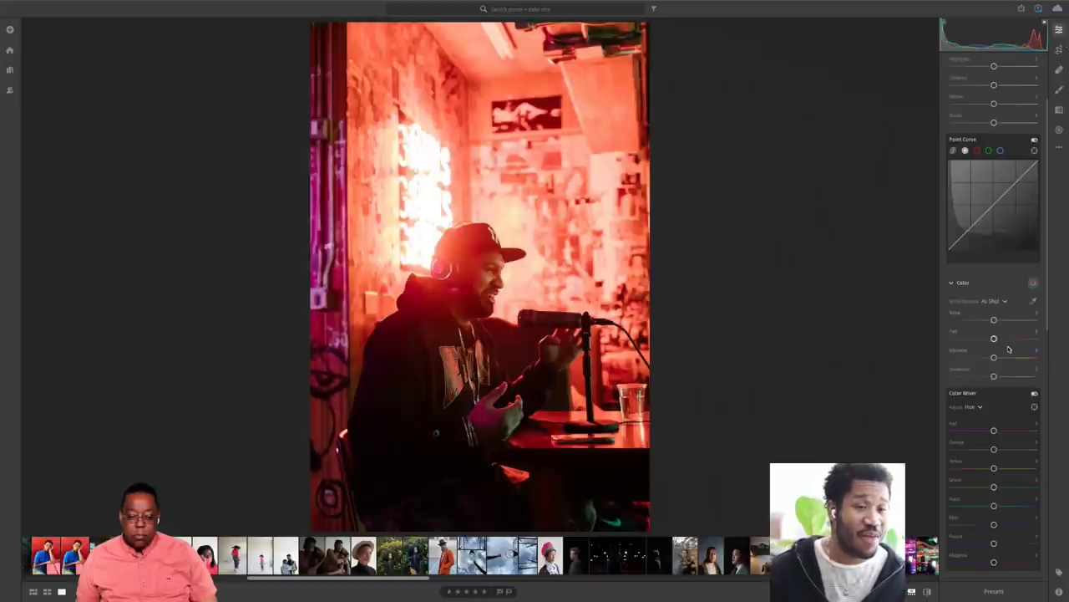
{"action": "mouse_move", "coordinate": [993, 358]}
{"action": "left_mouse_down"}
{"action": "mouse_move", "coordinate": [1012, 358]}
{"action": "mouse_move", "coordinate": [994, 358]}
{"action": "left_mouse_up"}
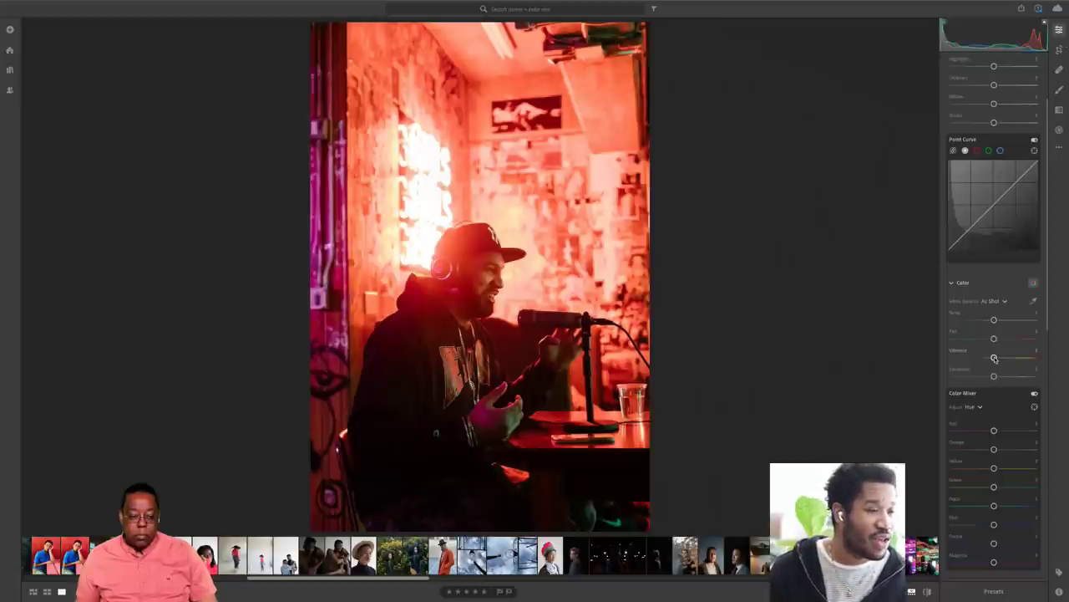
{"action": "left_click_drag", "start_coordinate": [994, 358], "coordinate": [1030, 358]}
{"action": "double_click", "coordinate": [1031, 359]}
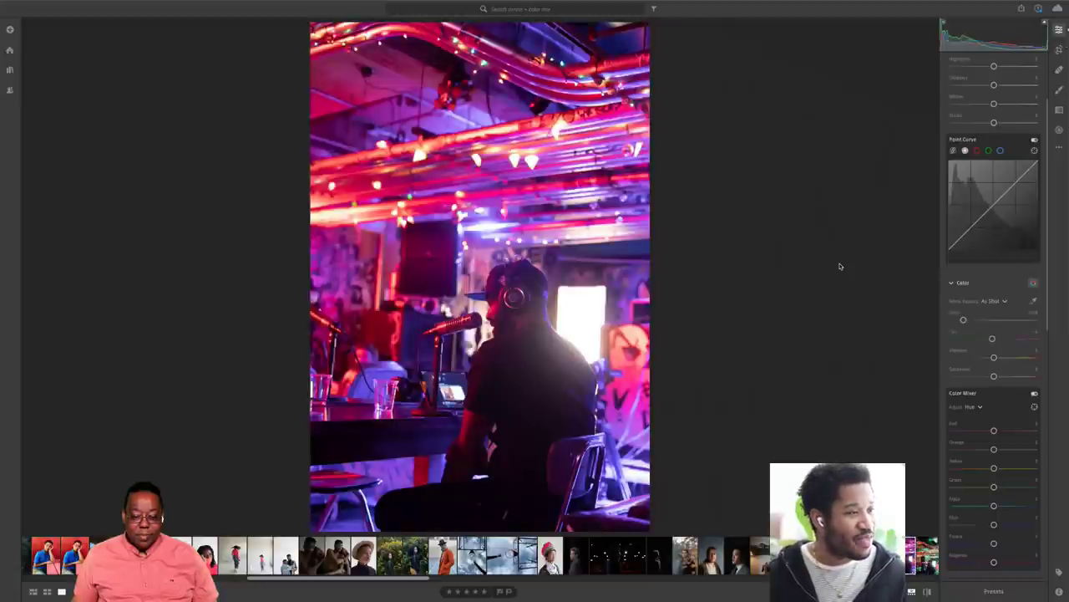
- Compare the purple-lit and green-lit microphone shots with the edit controls open, ending on the red-lit photo
{"action": "key", "text": "Right"}
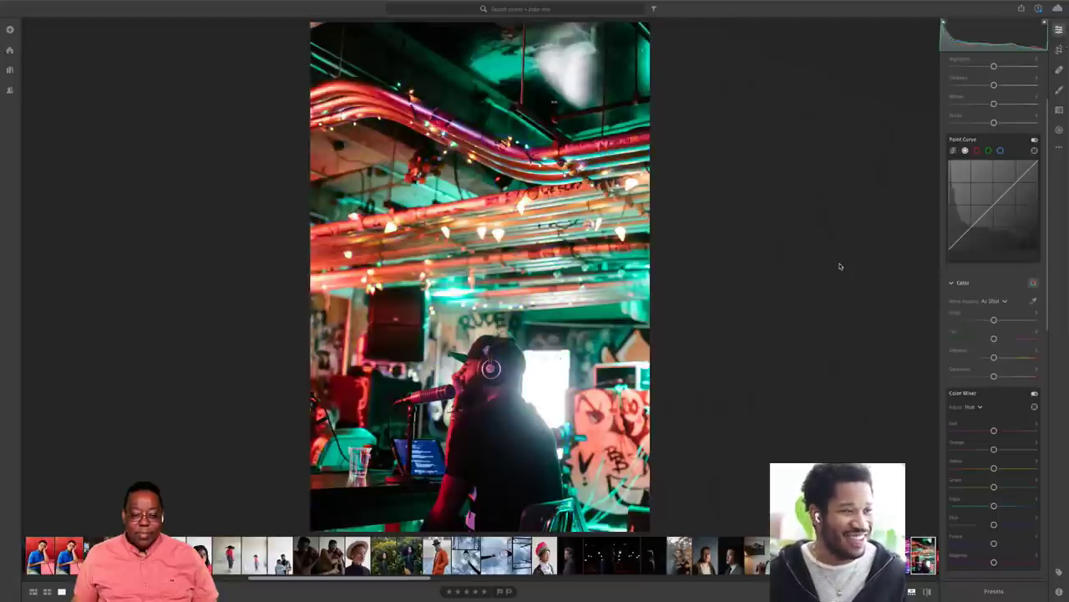
{"action": "key", "text": "Right"}
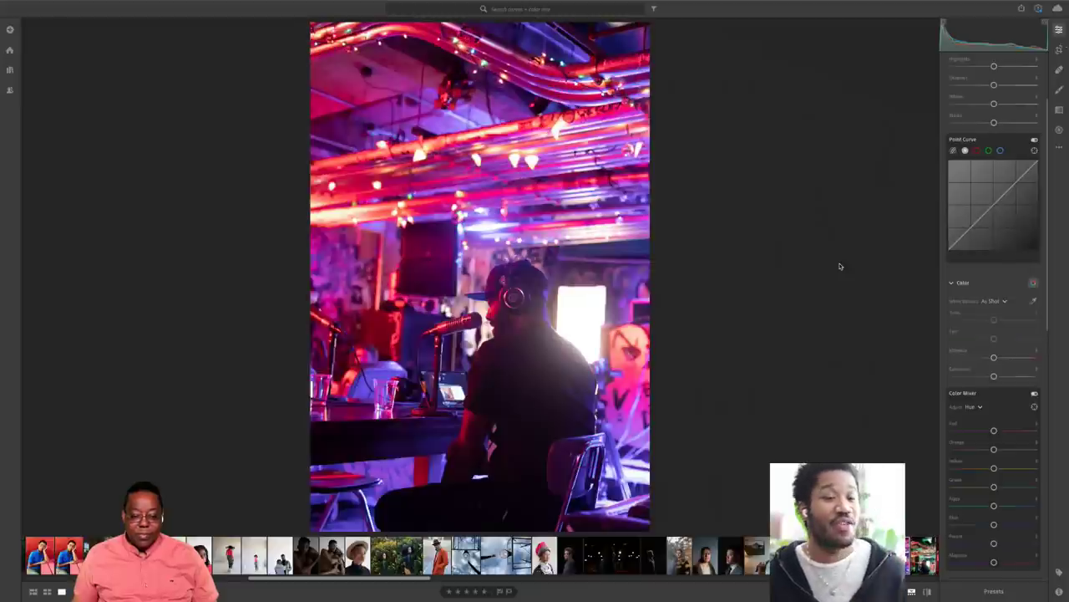
{"action": "key", "text": "Right"}
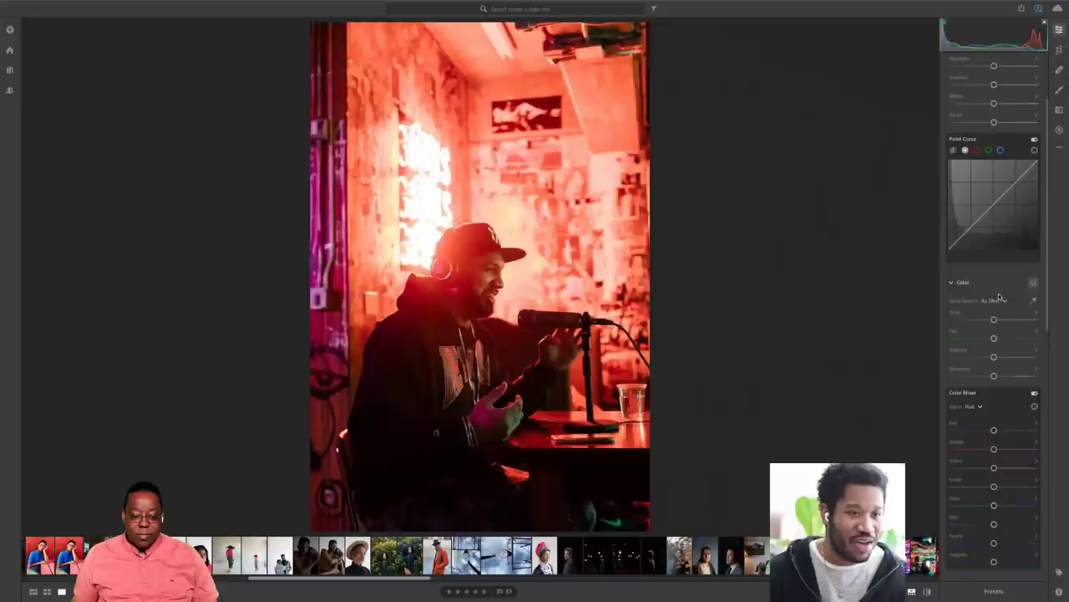
- Hide the Color Mixer within the red-lit photo's Color settings
{"action": "scroll", "coordinate": [999, 296], "scroll_direction": "down", "scroll_amount": 2}
{"action": "left_click", "coordinate": [1034, 229]}
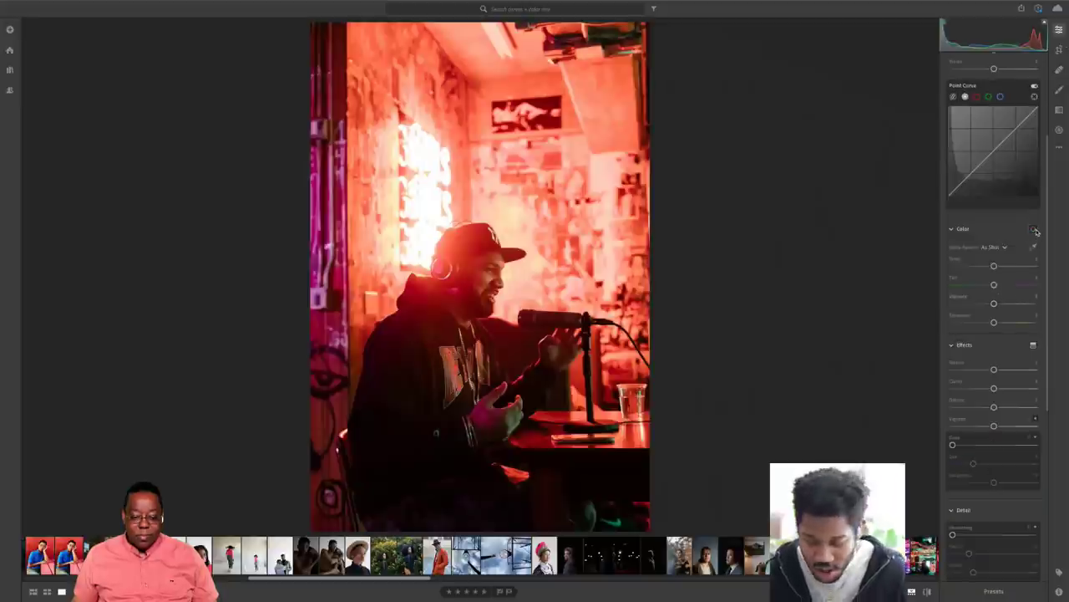
{"action": "key", "text": "alt"}
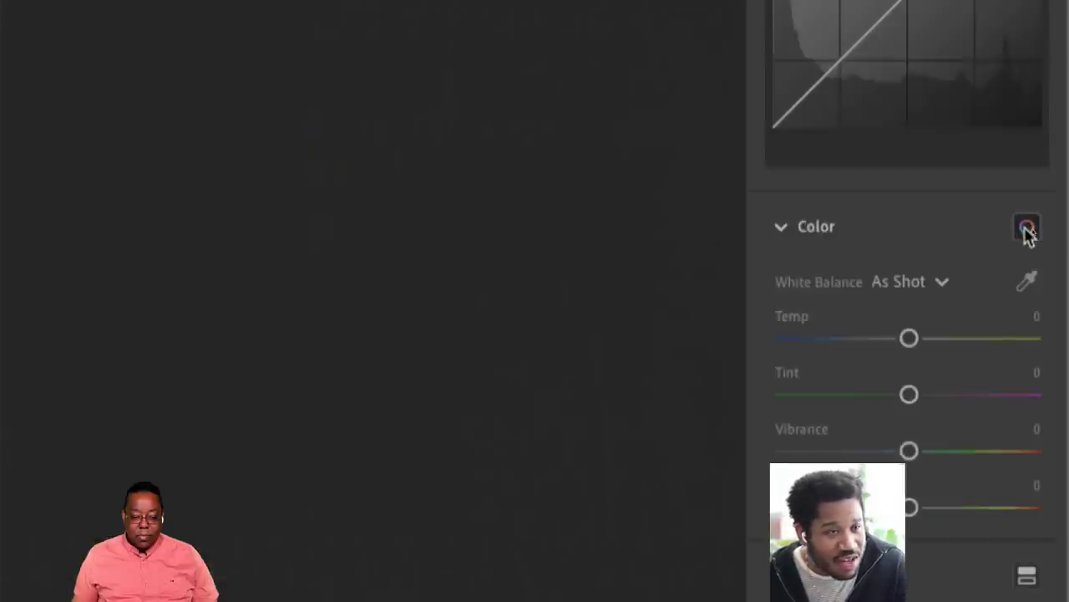
- Show the Color Mixer for the red-lit microphone photo and set its Adjust option to Color
{"action": "left_click", "coordinate": [1028, 230]}
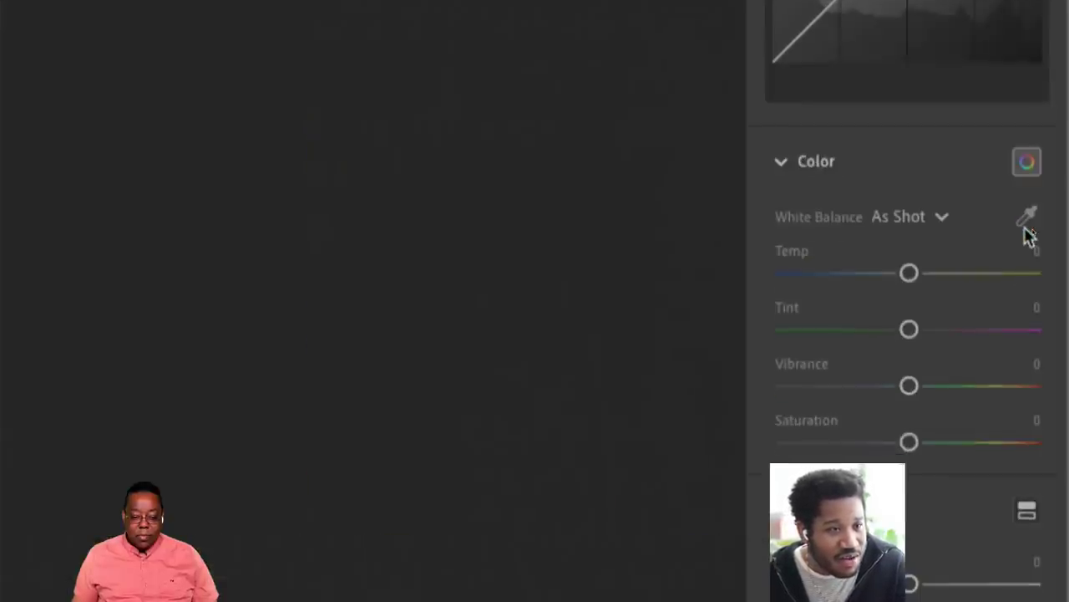
{"action": "scroll", "coordinate": [1028, 228], "scroll_direction": "down", "scroll_amount": 3}
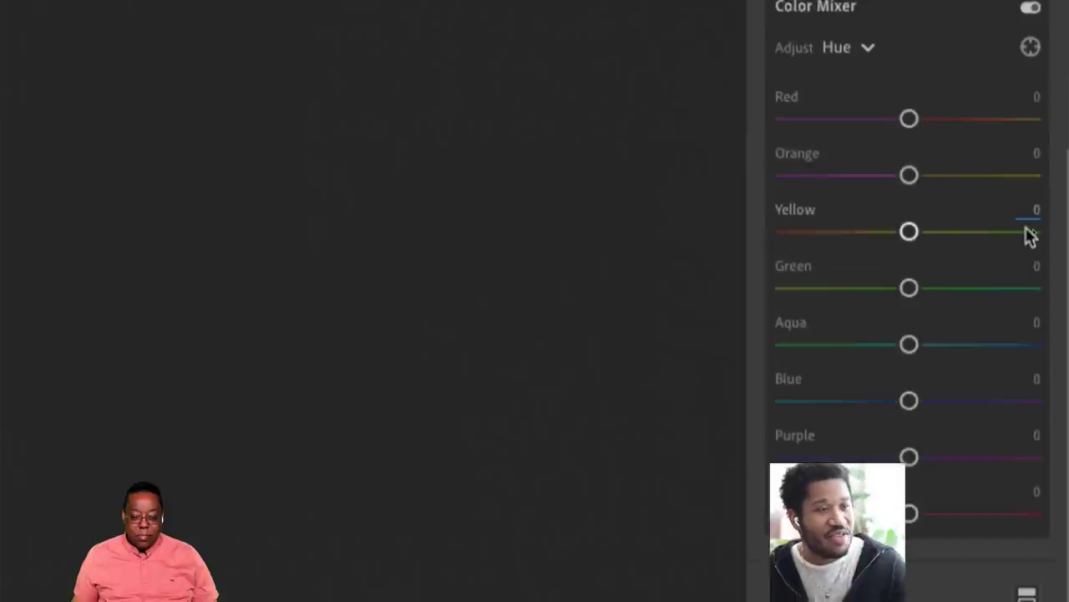
{"action": "scroll", "coordinate": [1026, 229], "scroll_direction": "up", "scroll_amount": 1}
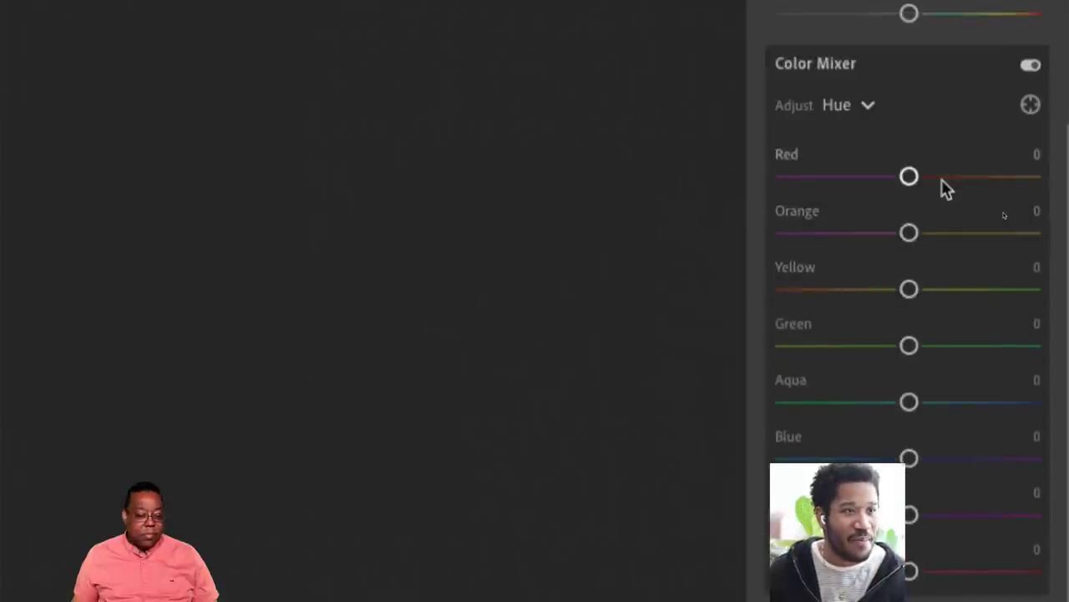
{"action": "left_click", "coordinate": [870, 115]}
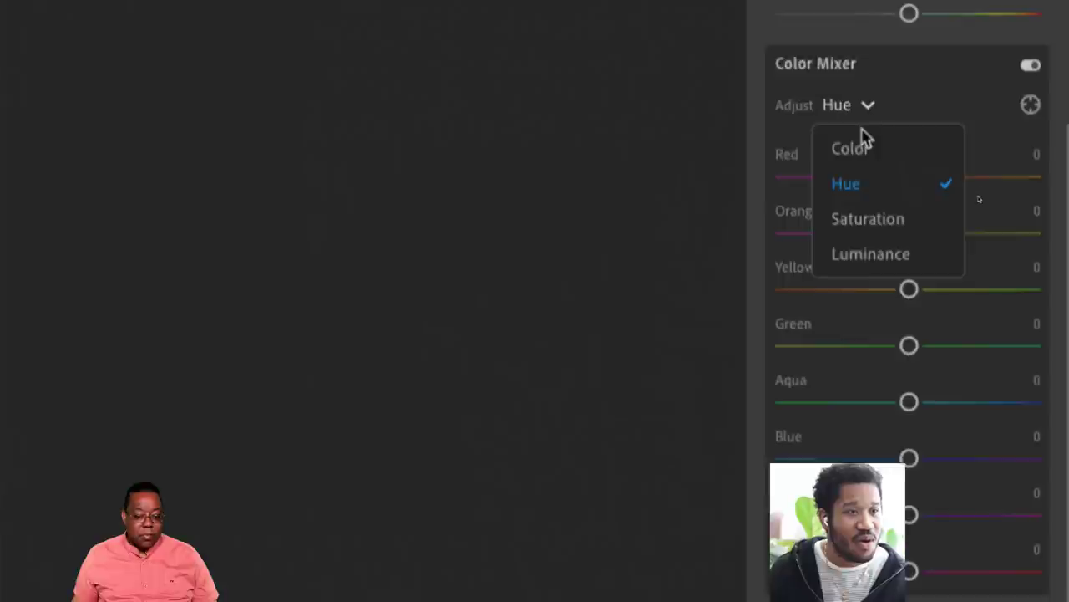
{"action": "left_click", "coordinate": [862, 146]}
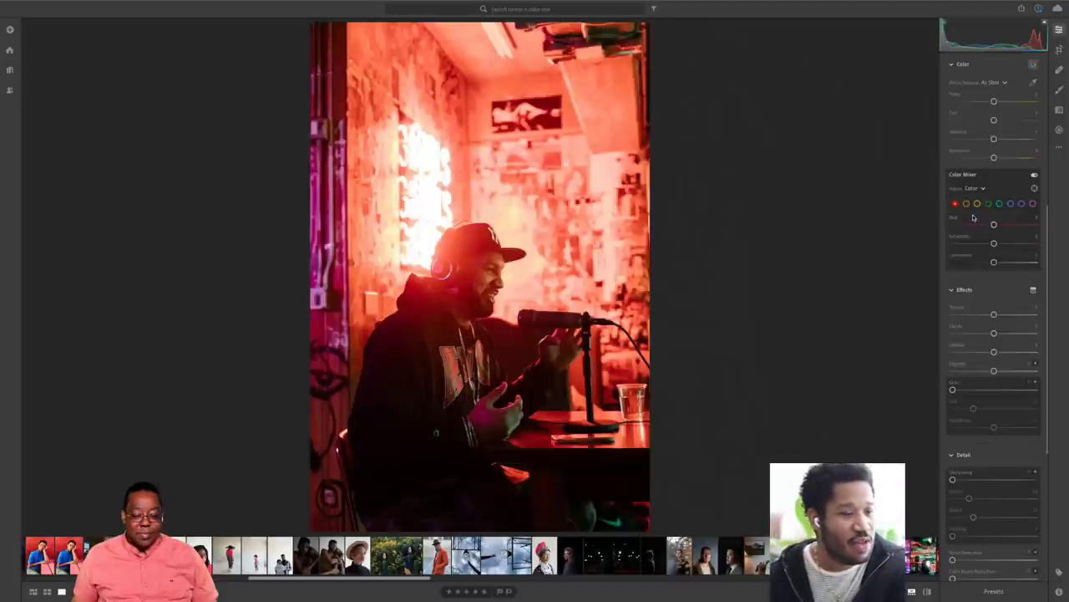
- Look at the photos following the red-lit shot and examine the Color Mixer's Hue, Saturation and Luminance controls for red
{"action": "key", "text": "Right"}
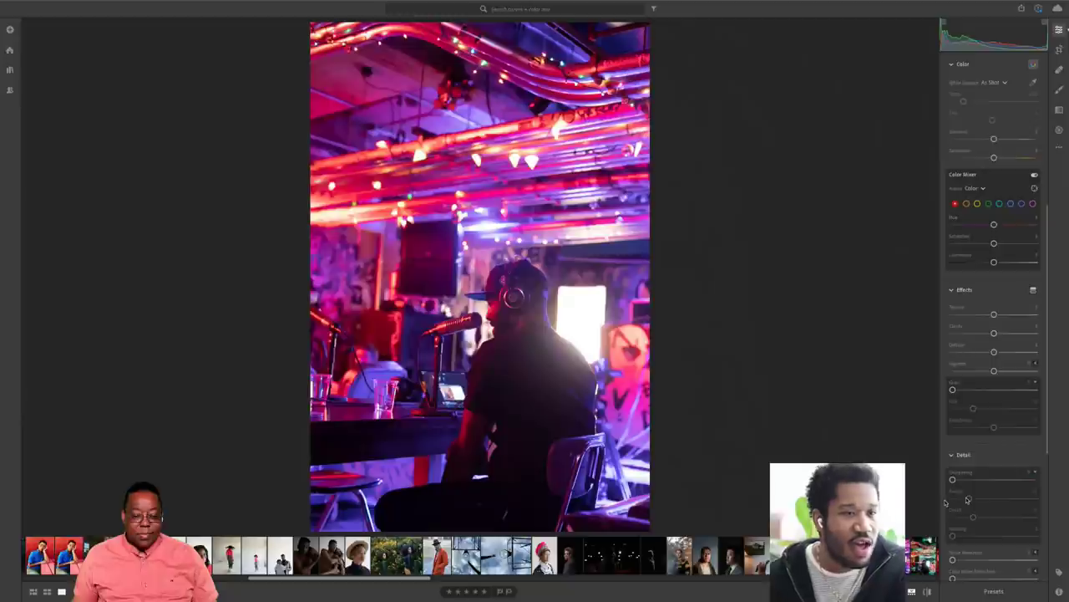
{"action": "key", "text": "Right"}
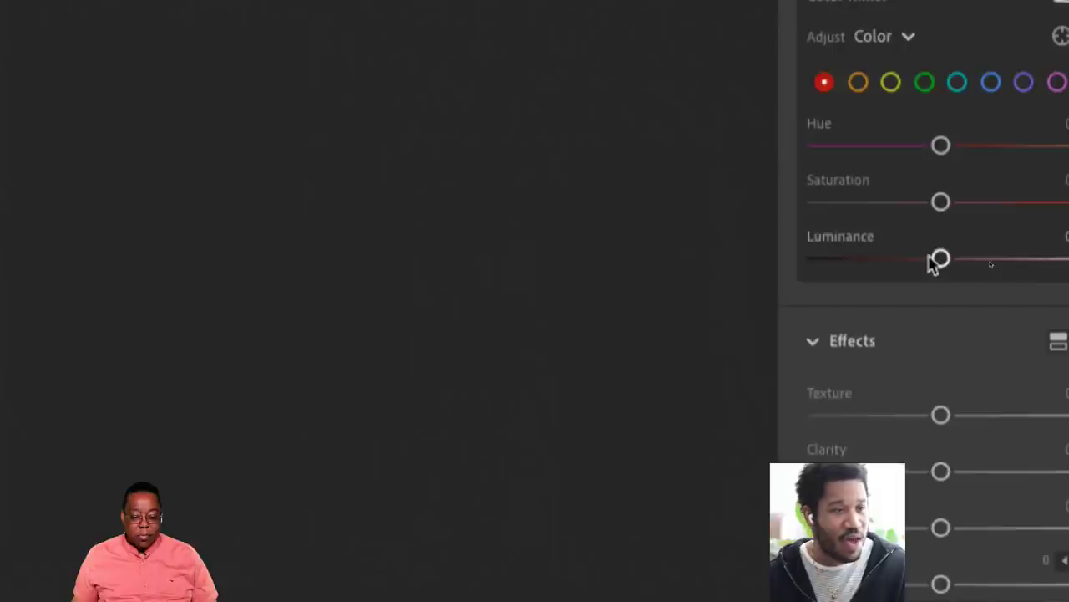
{"action": "scroll", "coordinate": [919, 332], "scroll_direction": "up", "scroll_amount": 1}
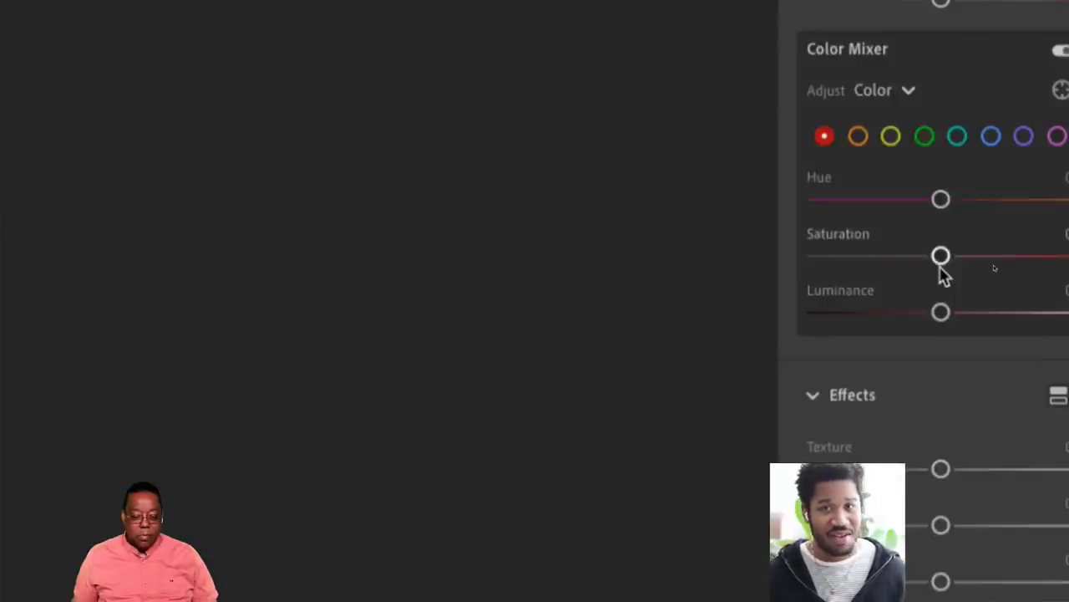
{"action": "scroll", "coordinate": [969, 239], "scroll_direction": "up", "scroll_amount": 2}
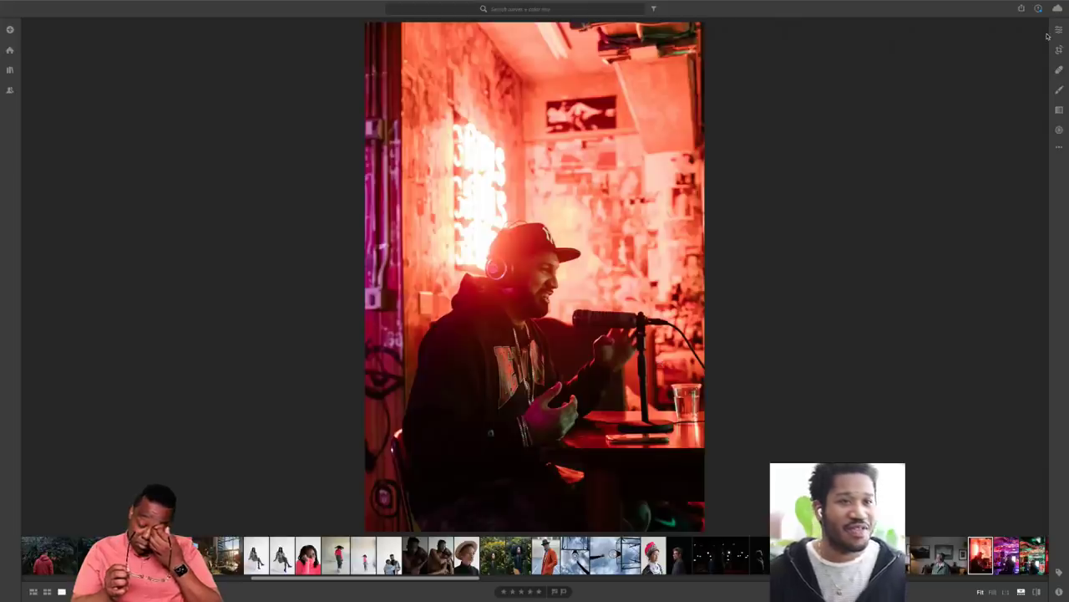
- Reopen the red-lit photo's edit controls, undo the accidental Contrast change and collapse the Light settings
{"action": "left_click", "coordinate": [1059, 29]}
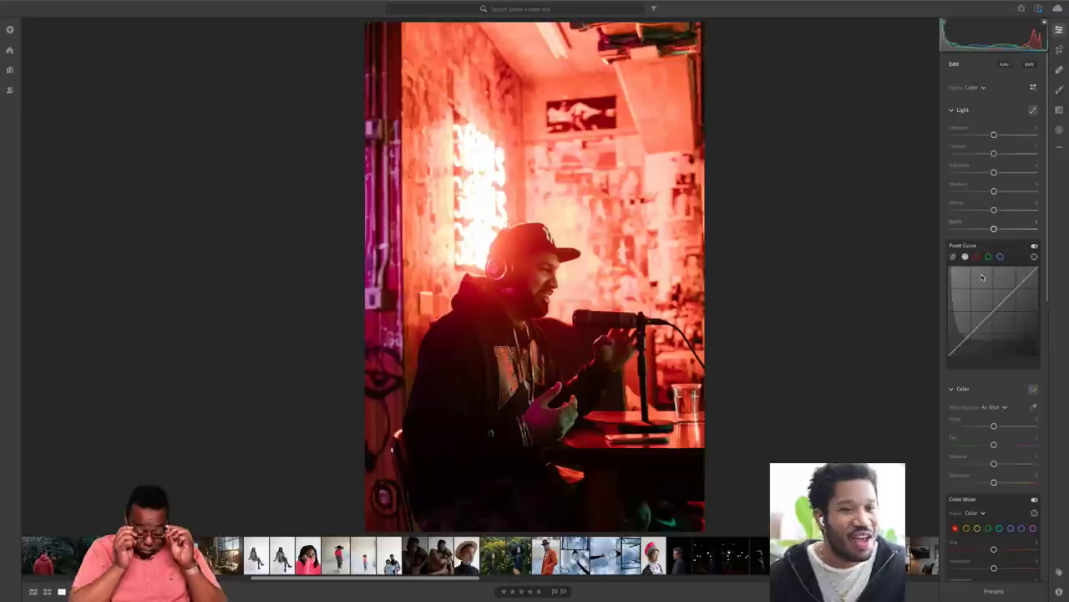
{"action": "scroll", "coordinate": [955, 109], "scroll_direction": "down", "scroll_amount": 1}
{"action": "left_click", "coordinate": [955, 114]}
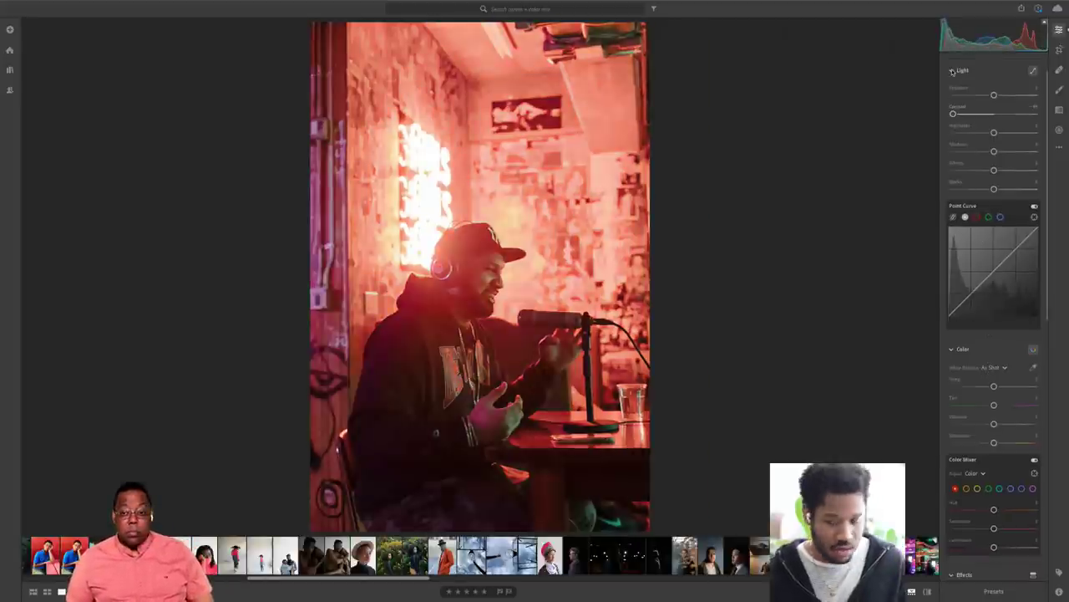
{"action": "key", "text": "ctrl+z"}
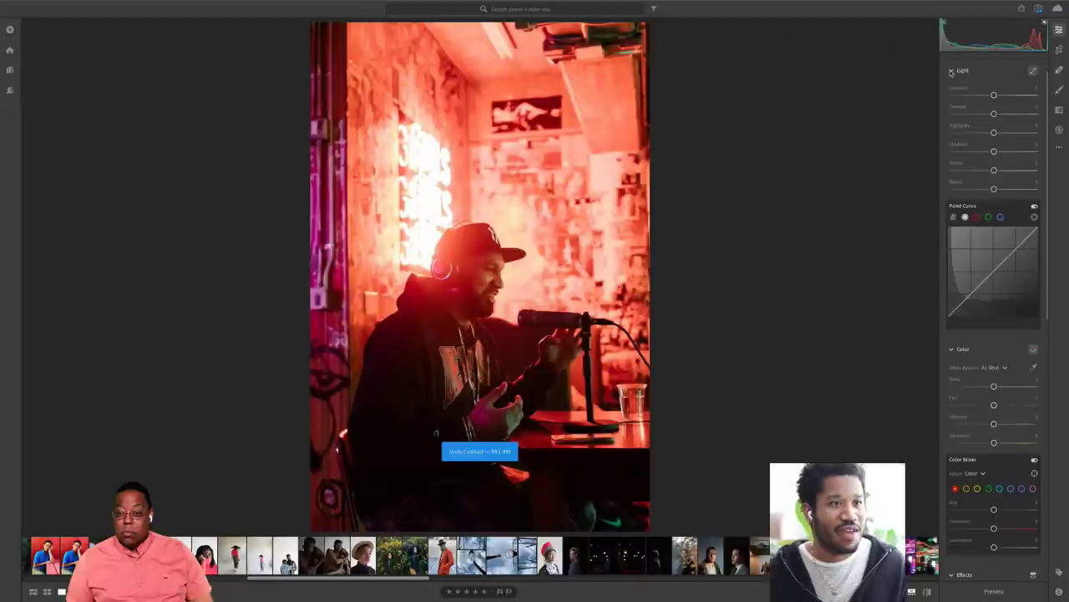
{"action": "left_click", "coordinate": [951, 72]}
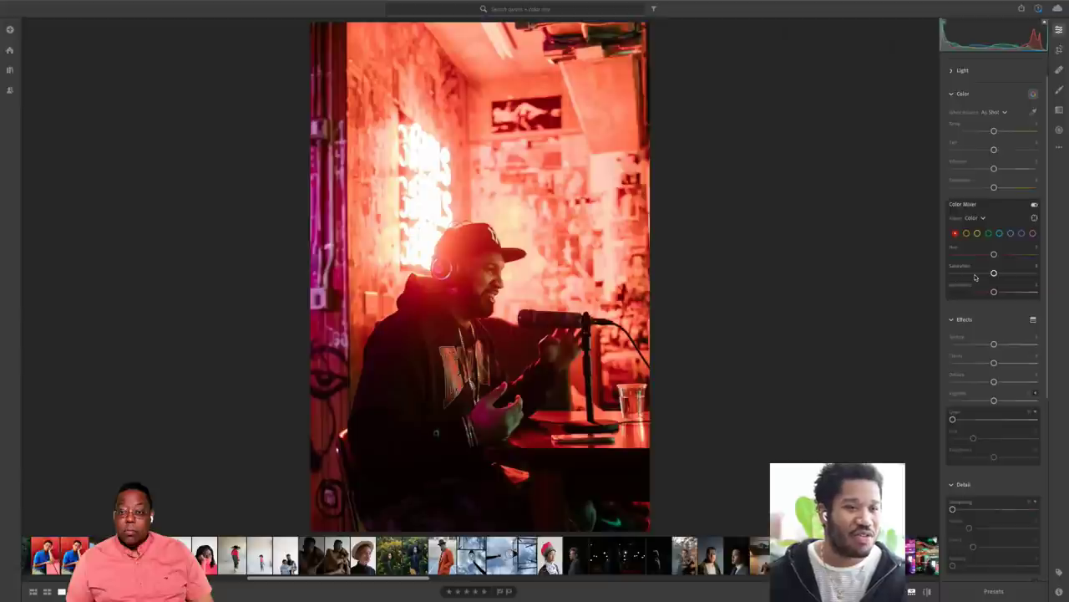
- Try lowering the Color Mixer's red Saturation and the overall Saturation on the red-lit photo, restoring each adjustment
{"action": "left_click_drag", "start_coordinate": [994, 273], "coordinate": [980, 274]}
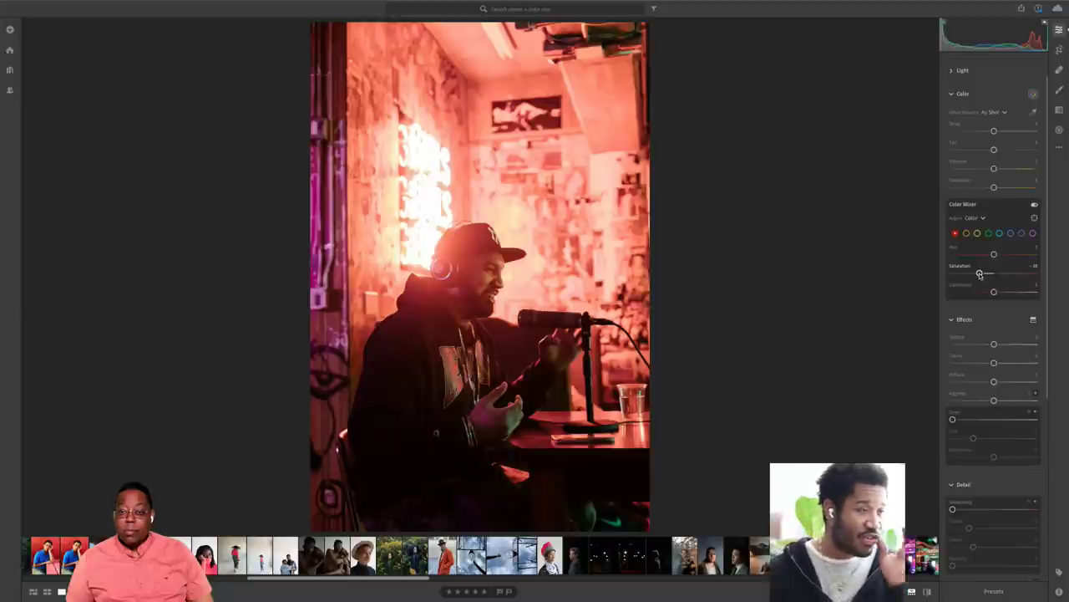
{"action": "double_click", "coordinate": [980, 274]}
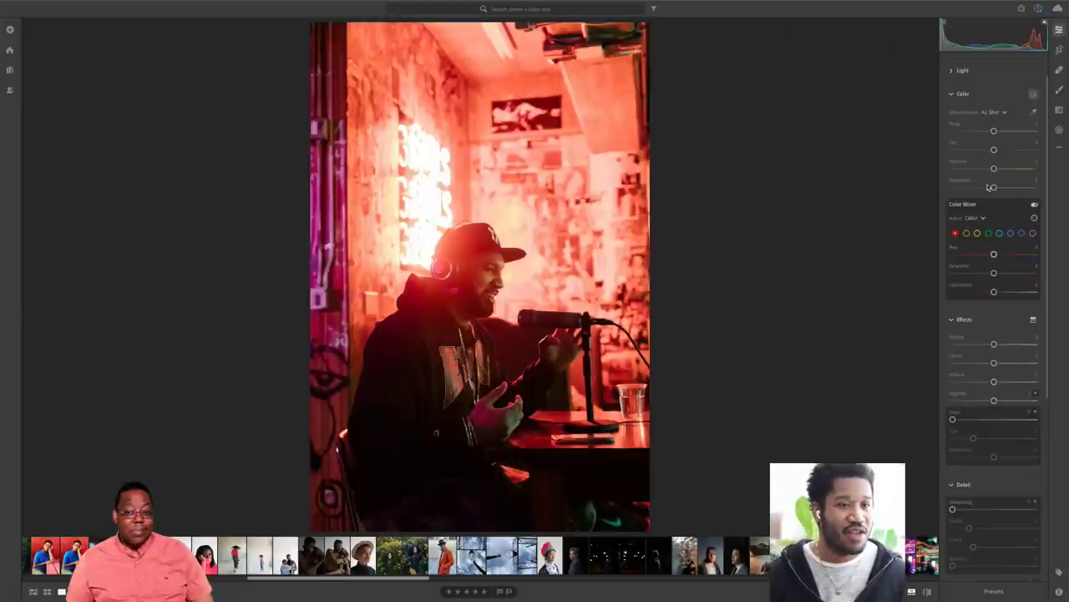
{"action": "left_click_drag", "start_coordinate": [990, 187], "coordinate": [969, 188]}
{"action": "key", "text": "ctrl+z"}
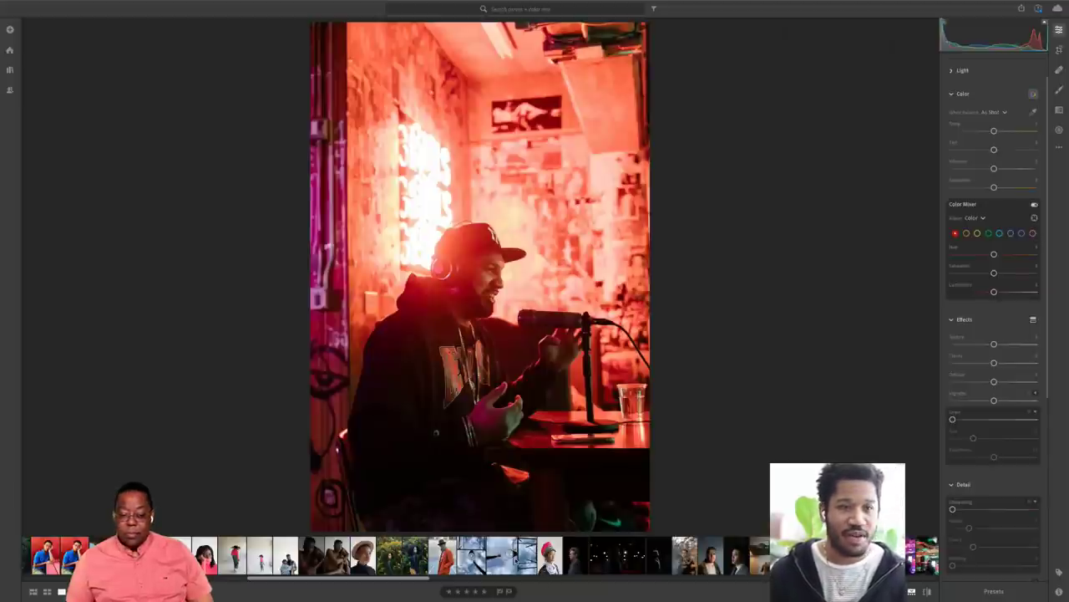
- On the basketball hoop photo, try the Color Mixer's blue Saturation at -100 and overall Saturation at -100, undoing each
{"action": "key", "text": "Right"}
{"action": "left_click", "coordinate": [1010, 233]}
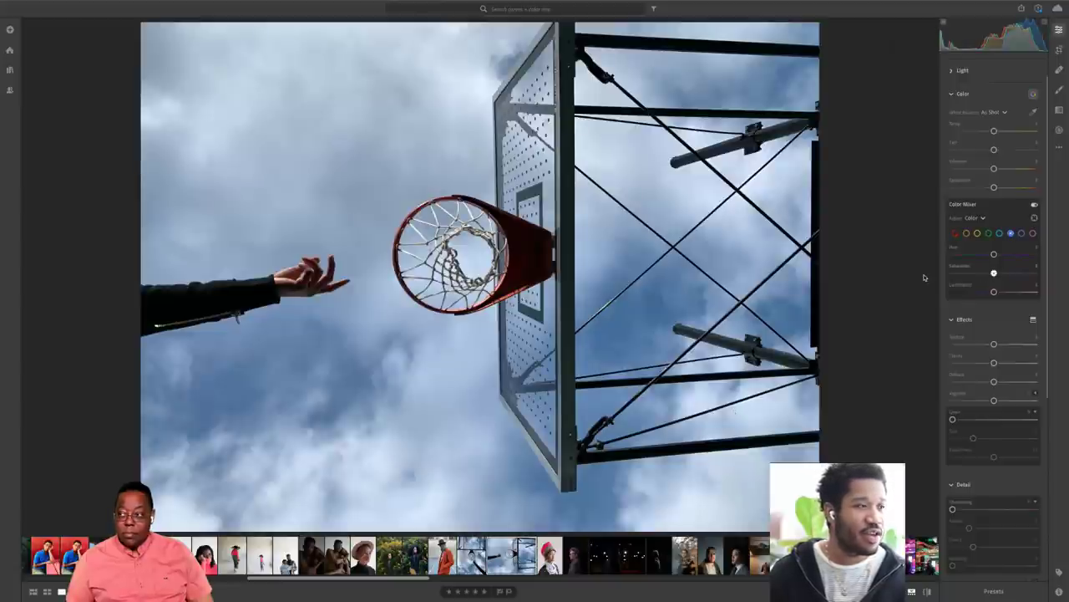
{"action": "left_click_drag", "start_coordinate": [993, 272], "coordinate": [924, 278]}
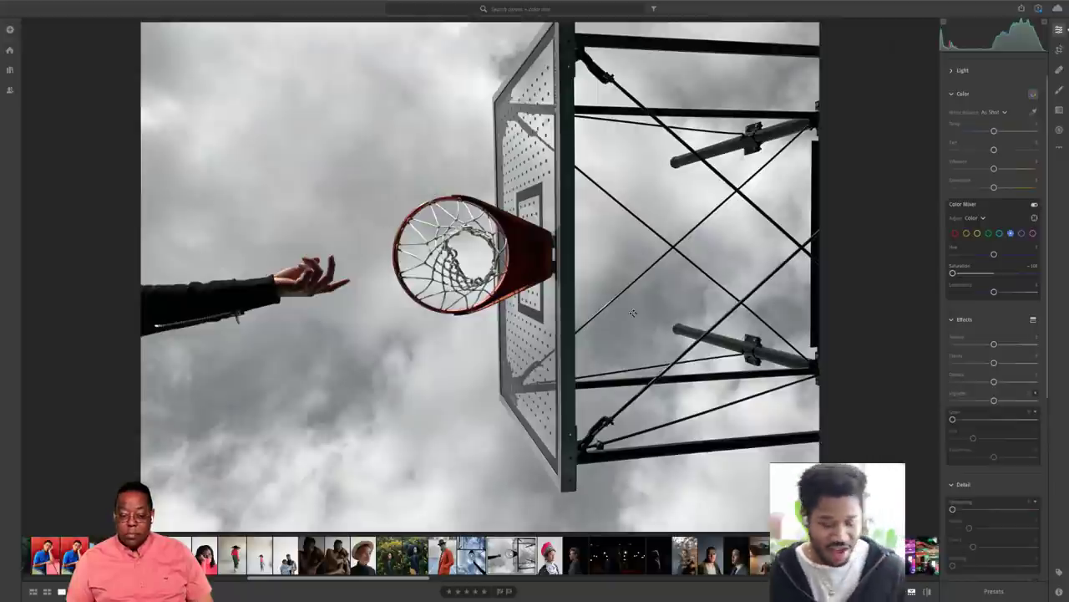
{"action": "key", "text": "ctrl+z"}
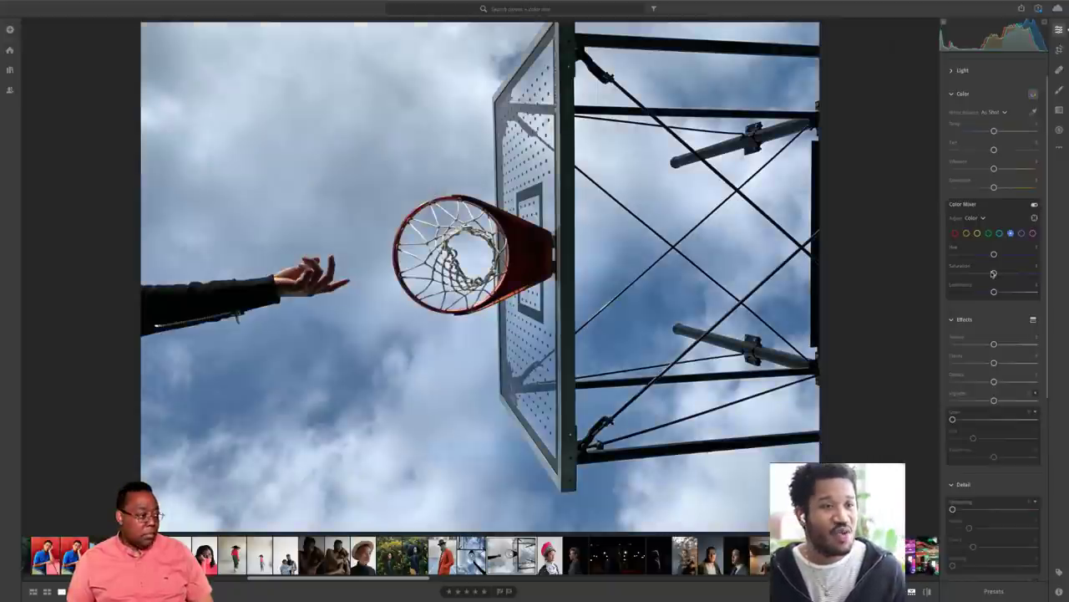
{"action": "left_click_drag", "start_coordinate": [994, 187], "coordinate": [906, 183]}
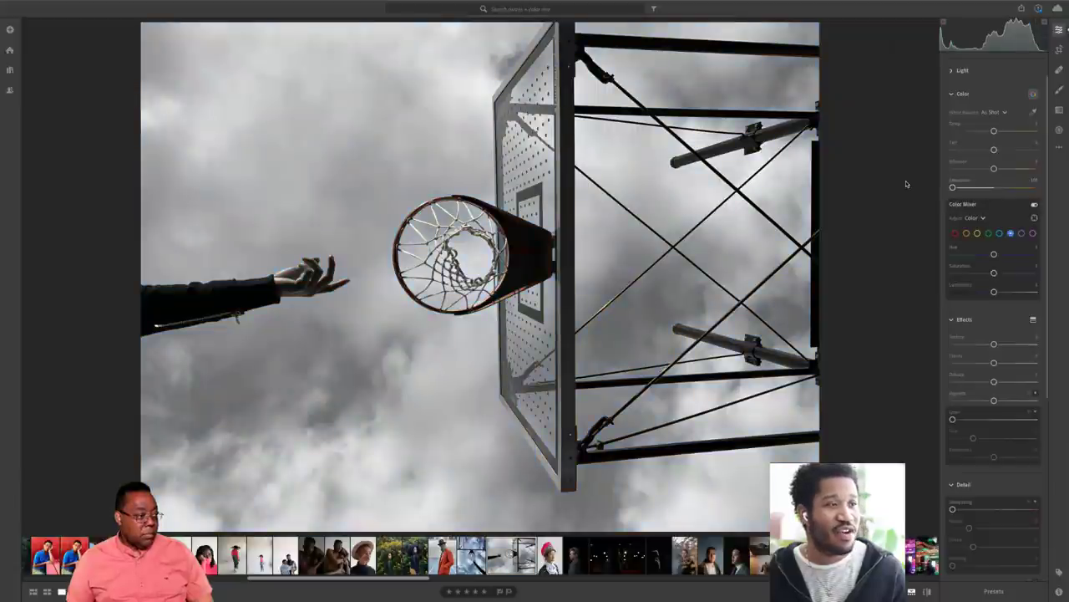
{"action": "key", "text": "ctrl+z"}
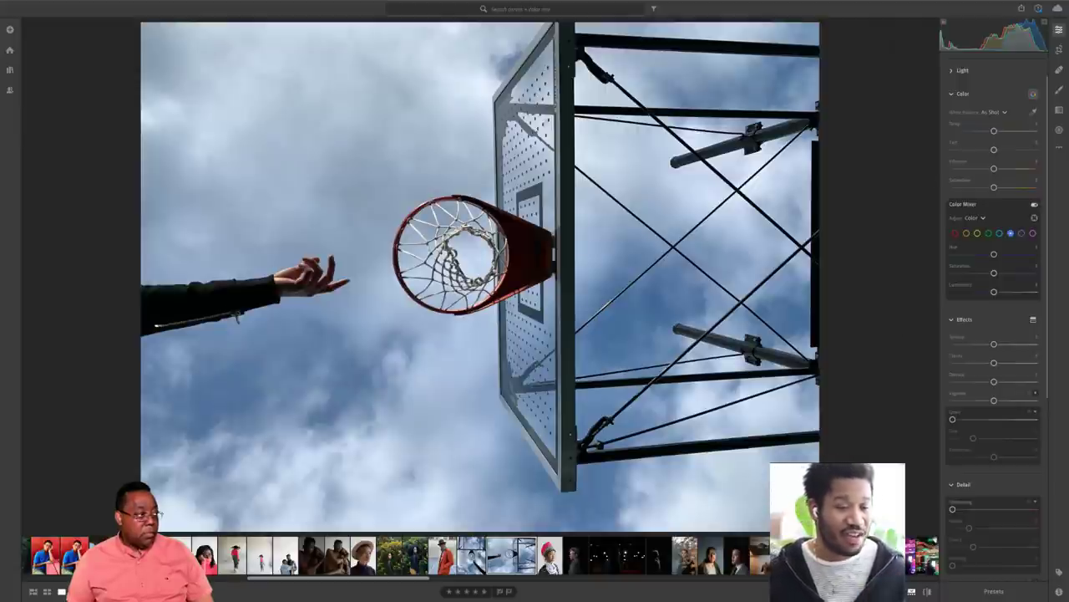
- On the red-lit microphone photo, try shifting the Color Mixer's red Hue strongly toward orange, resetting it to its default
{"action": "key", "text": "Right"}
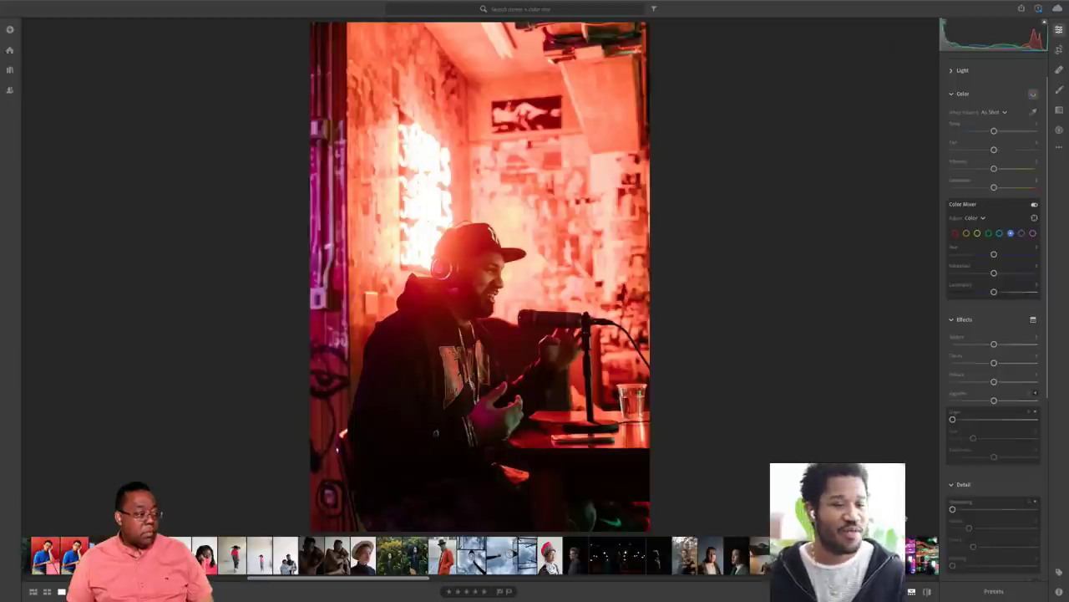
{"action": "left_click", "coordinate": [955, 234]}
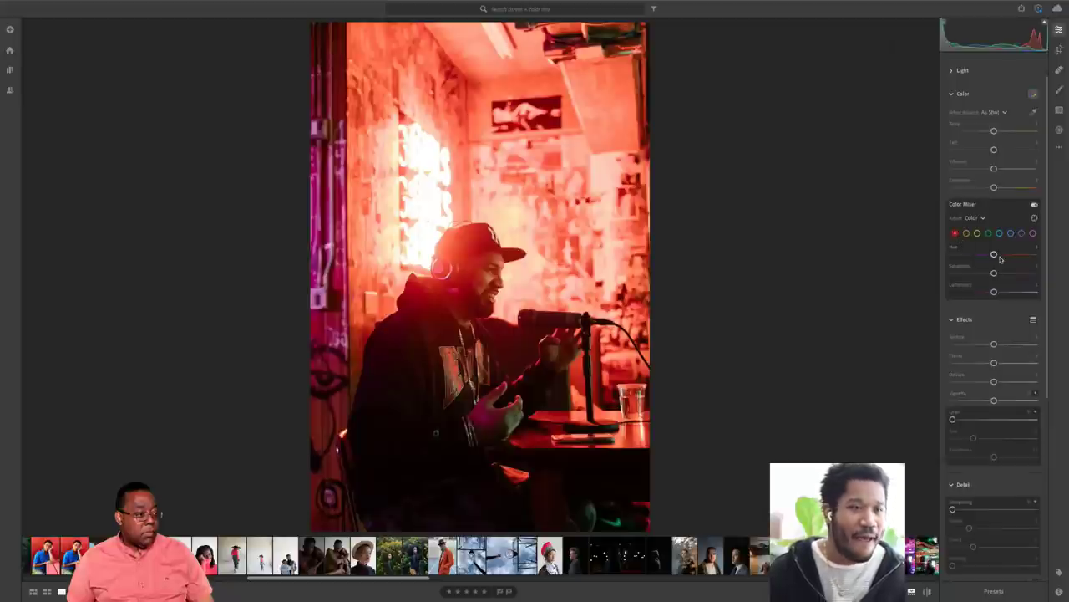
{"action": "left_click_drag", "start_coordinate": [994, 254], "coordinate": [1028, 257]}
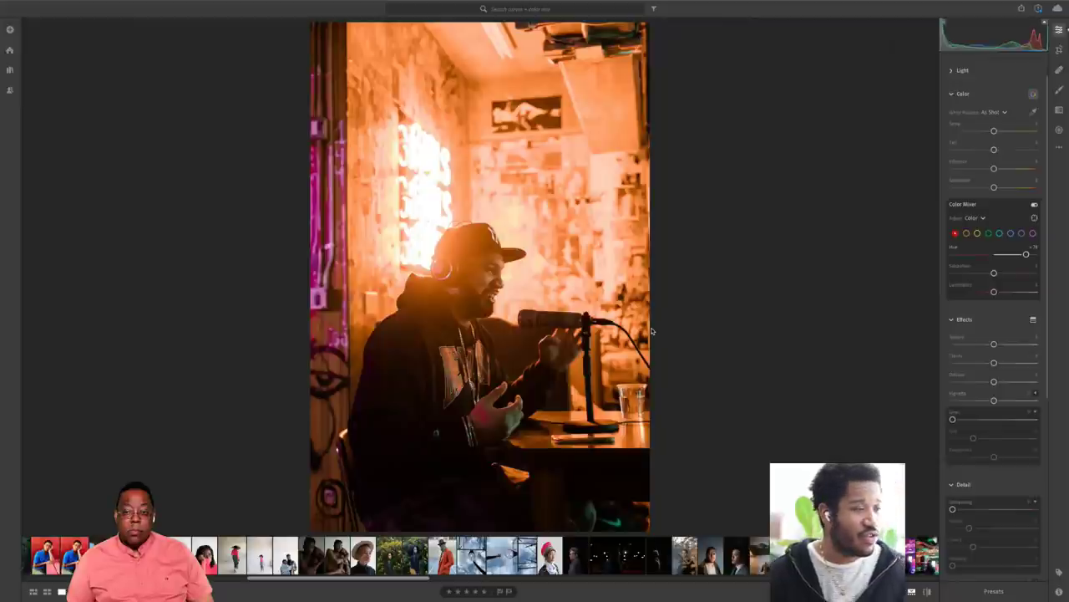
{"action": "double_click", "coordinate": [1024, 254]}
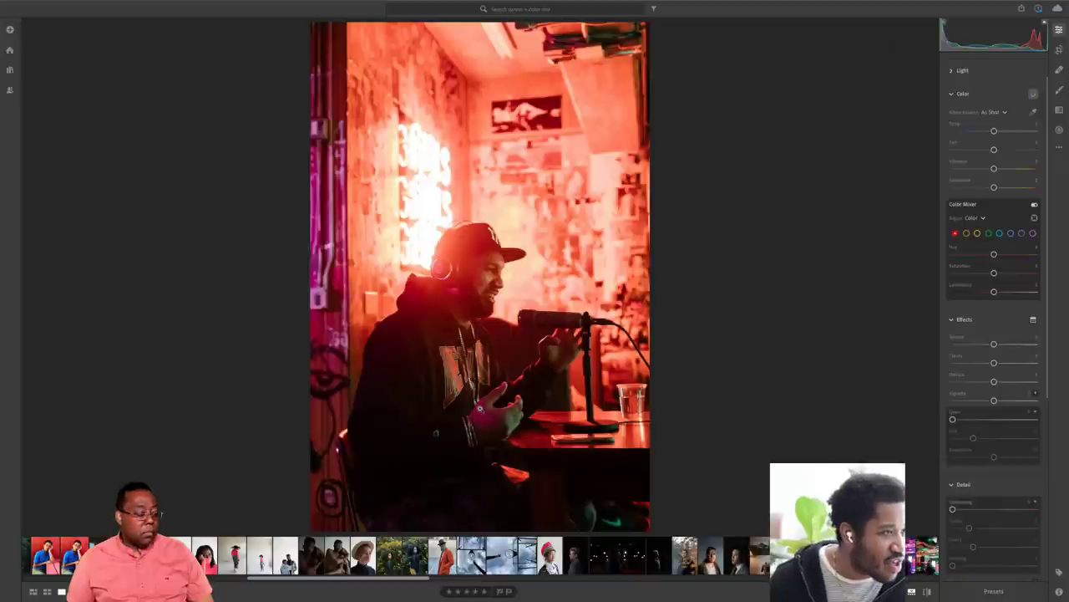
- Try a slight negative shift of the red Hue while inspecting the man's hand up close, resetting it to its default
{"action": "left_click", "coordinate": [480, 408]}
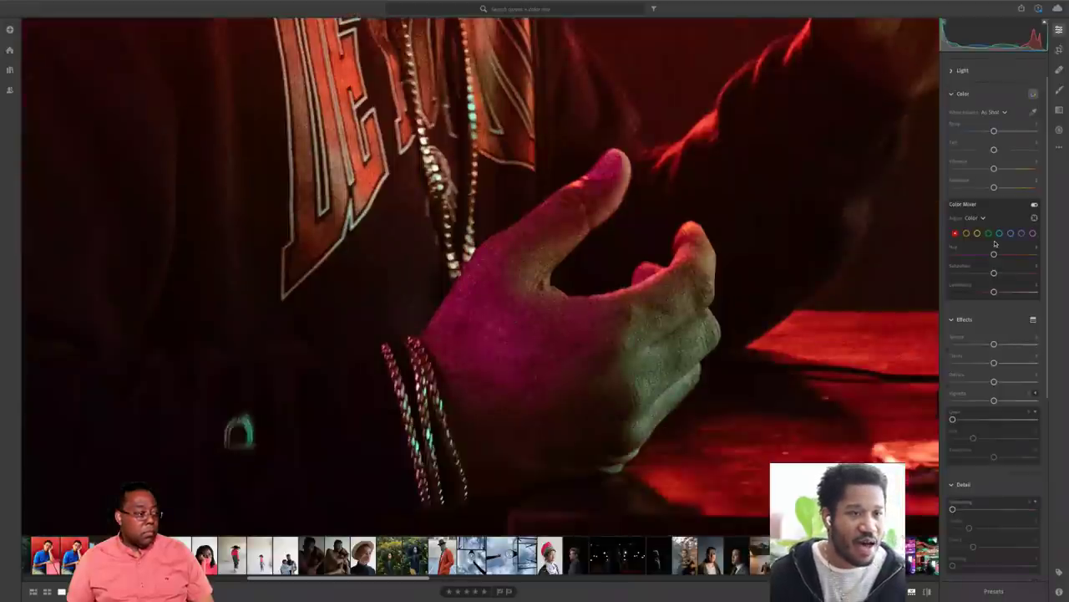
{"action": "left_click_drag", "start_coordinate": [994, 253], "coordinate": [985, 255]}
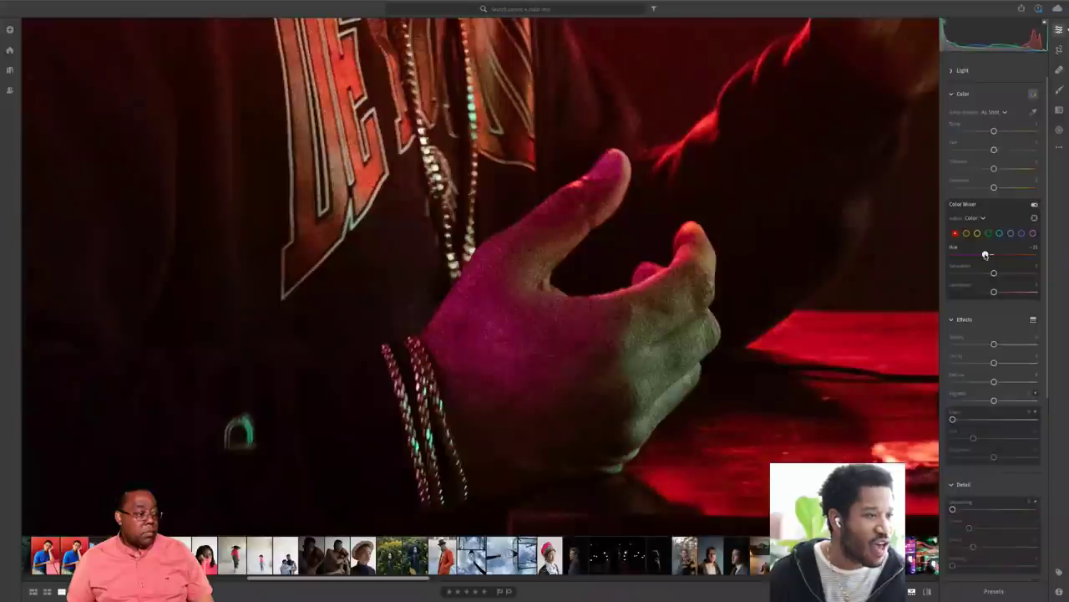
{"action": "mouse_move", "coordinate": [986, 255]}
{"action": "left_mouse_down"}
{"action": "mouse_move", "coordinate": [956, 254]}
{"action": "mouse_move", "coordinate": [1034, 256]}
{"action": "mouse_move", "coordinate": [981, 254]}
{"action": "left_mouse_up"}
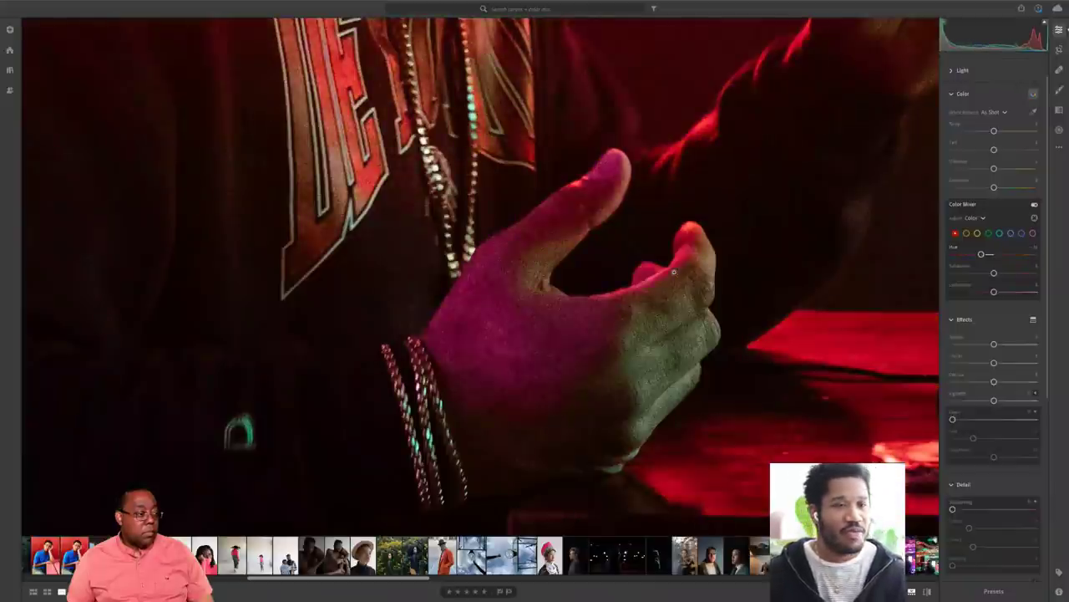
{"action": "double_click", "coordinate": [982, 254]}
{"action": "key", "text": "z"}
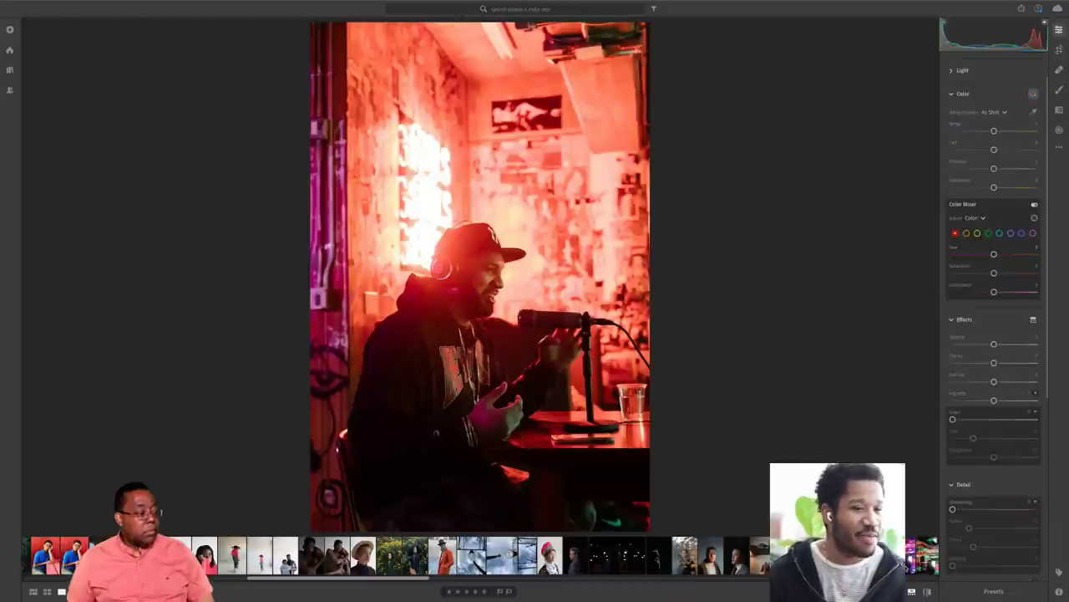
- On the purple-lit microphone photo, activate the Color Mixer's targeted adjustment, sample the purple table edge with Hue, and switch to Saturation
{"action": "key", "text": "Right"}
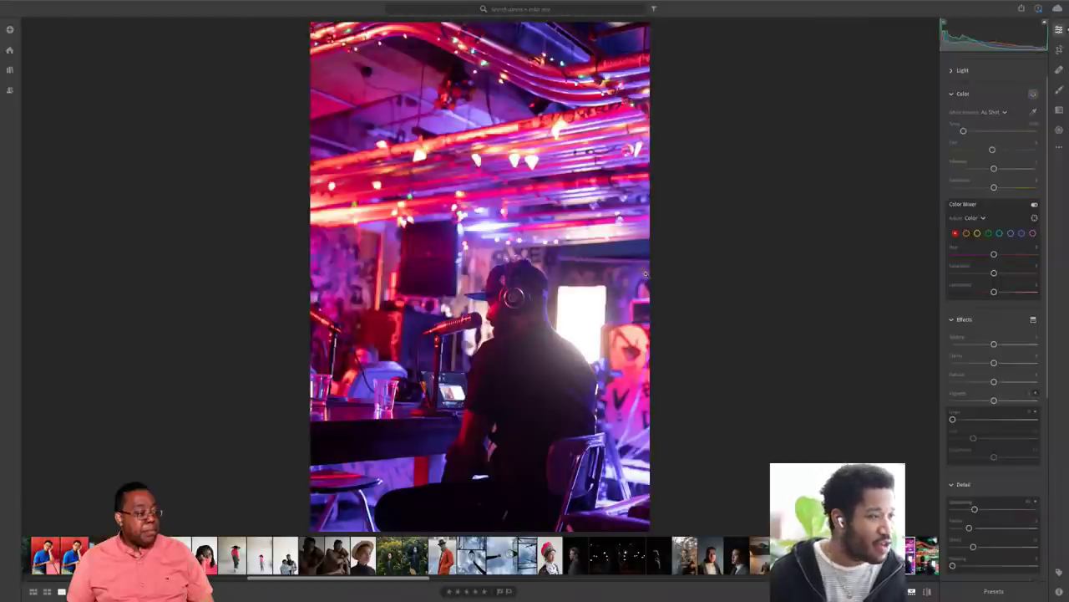
{"action": "left_click", "coordinate": [1035, 218]}
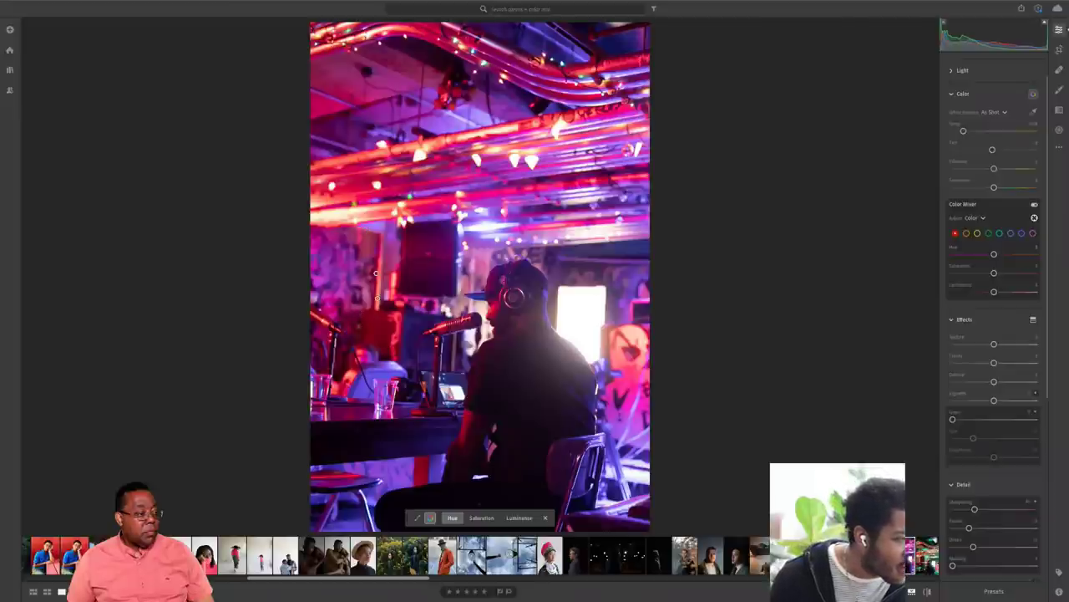
{"action": "left_click", "coordinate": [369, 415]}
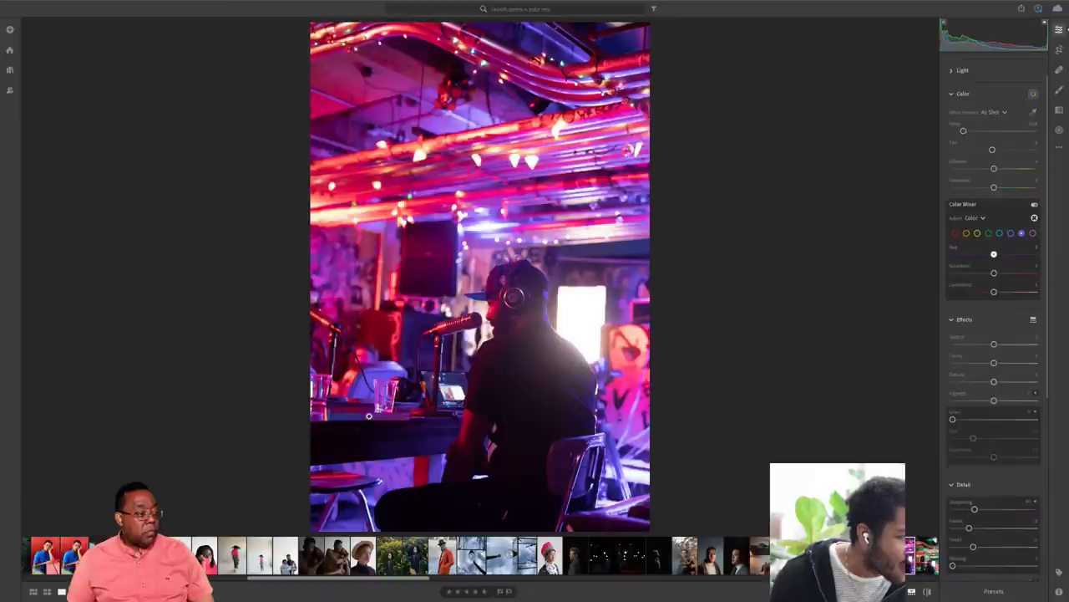
{"action": "left_click", "coordinate": [369, 415]}
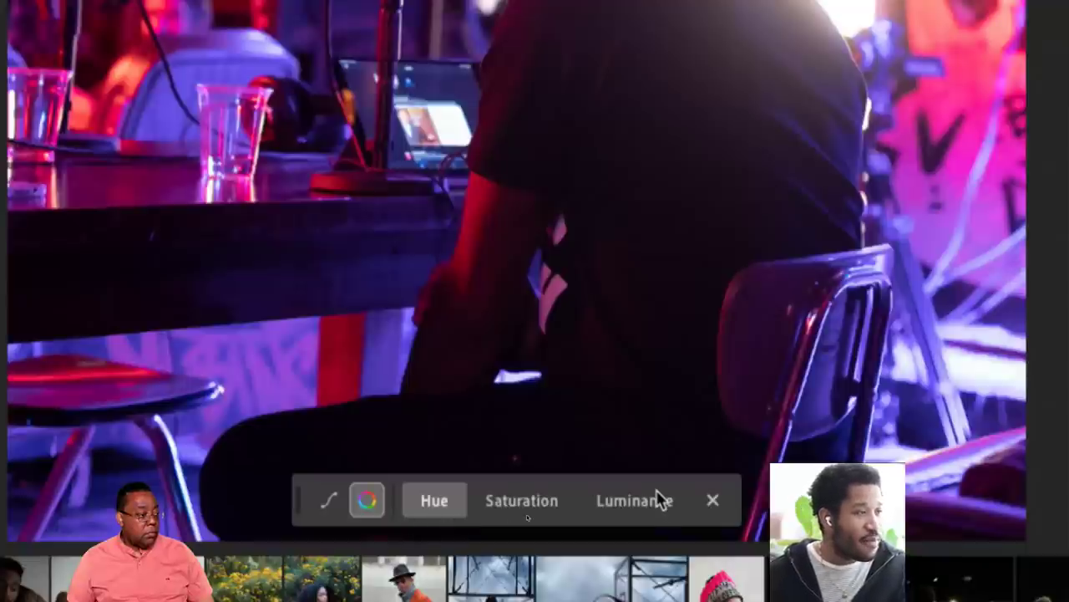
{"action": "left_click", "coordinate": [232, 198]}
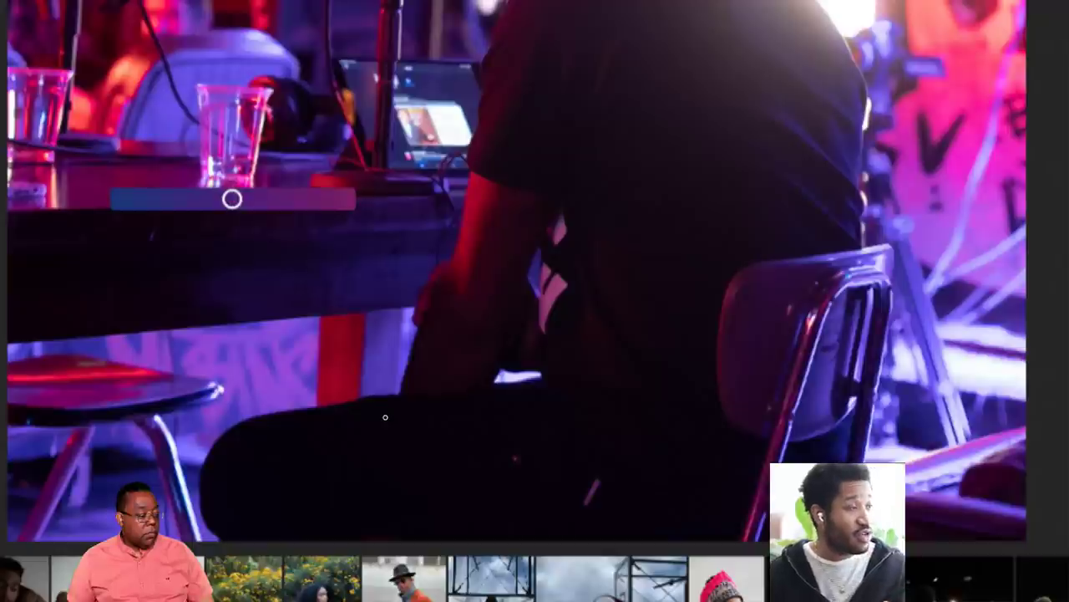
{"action": "left_click", "coordinate": [493, 502]}
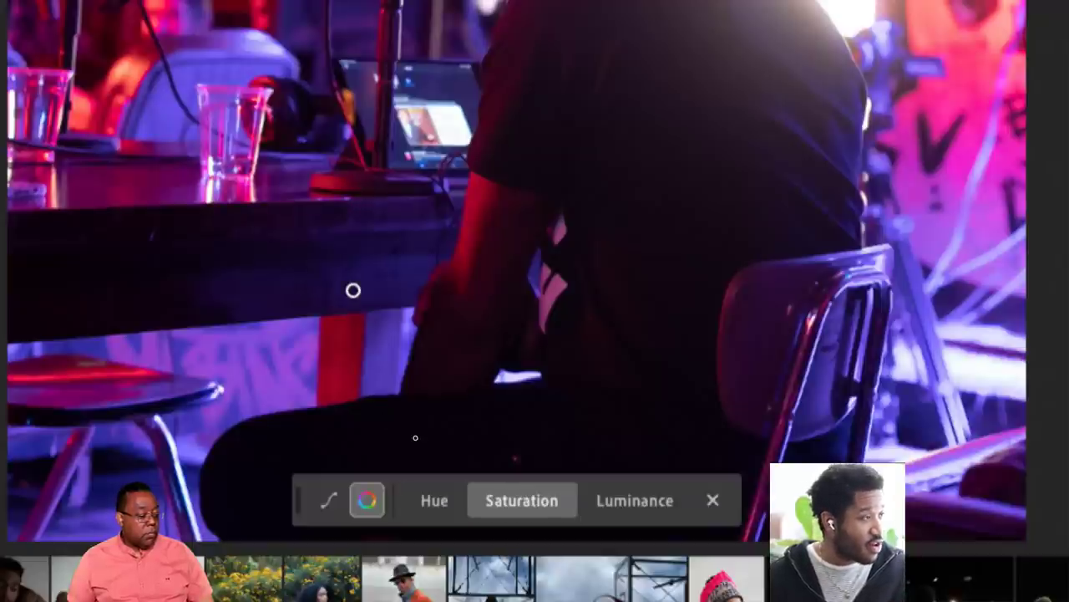
- Switch the targeted adjustment to Luminance and sample the purple table edge near the plastic cup
{"action": "left_click", "coordinate": [203, 200]}
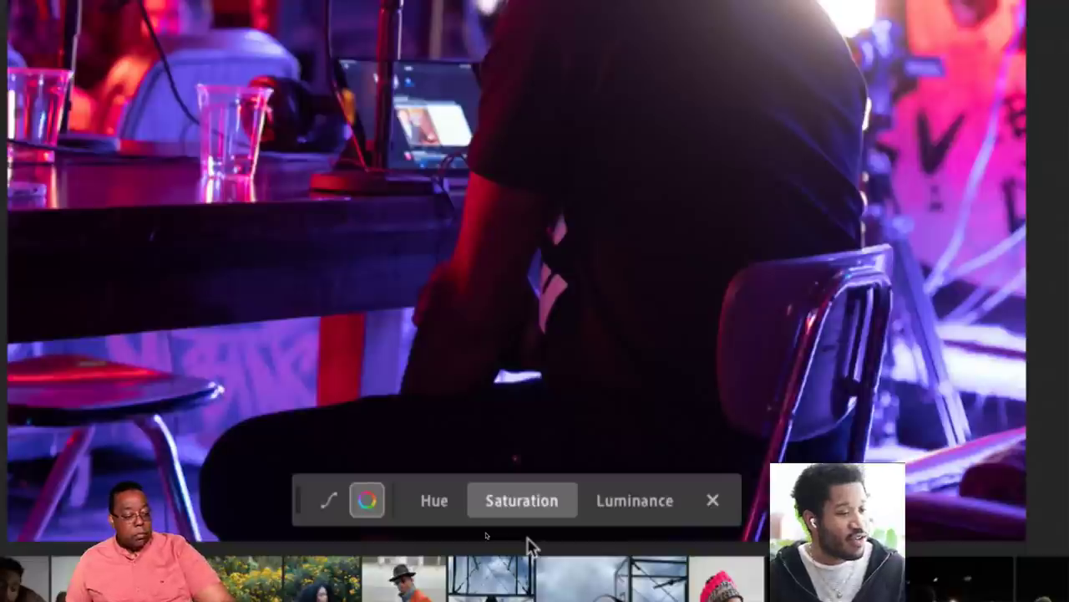
{"action": "left_click", "coordinate": [608, 512]}
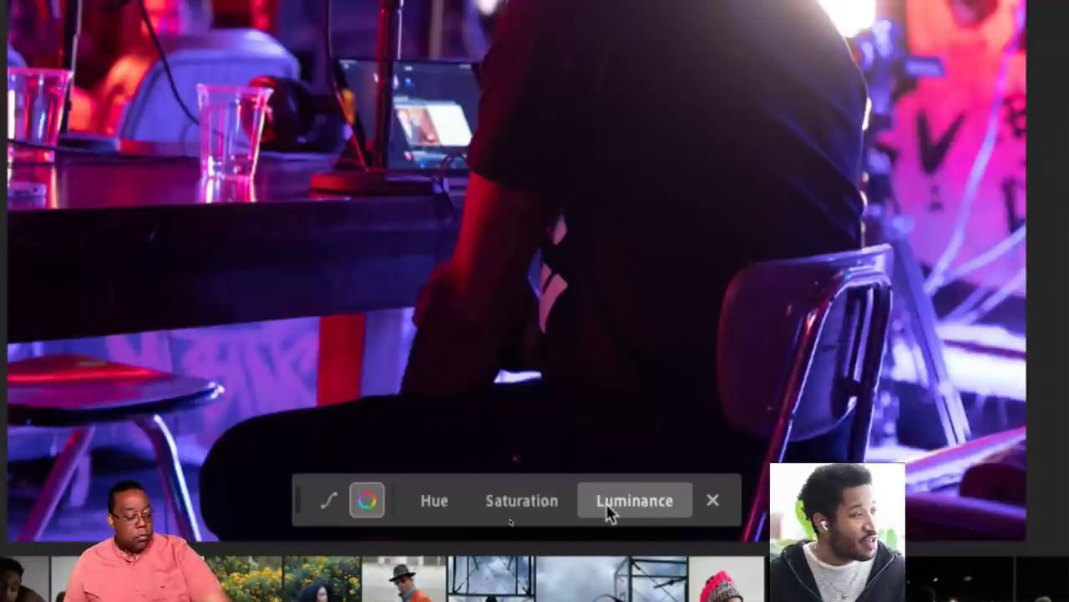
{"action": "left_click", "coordinate": [215, 207]}
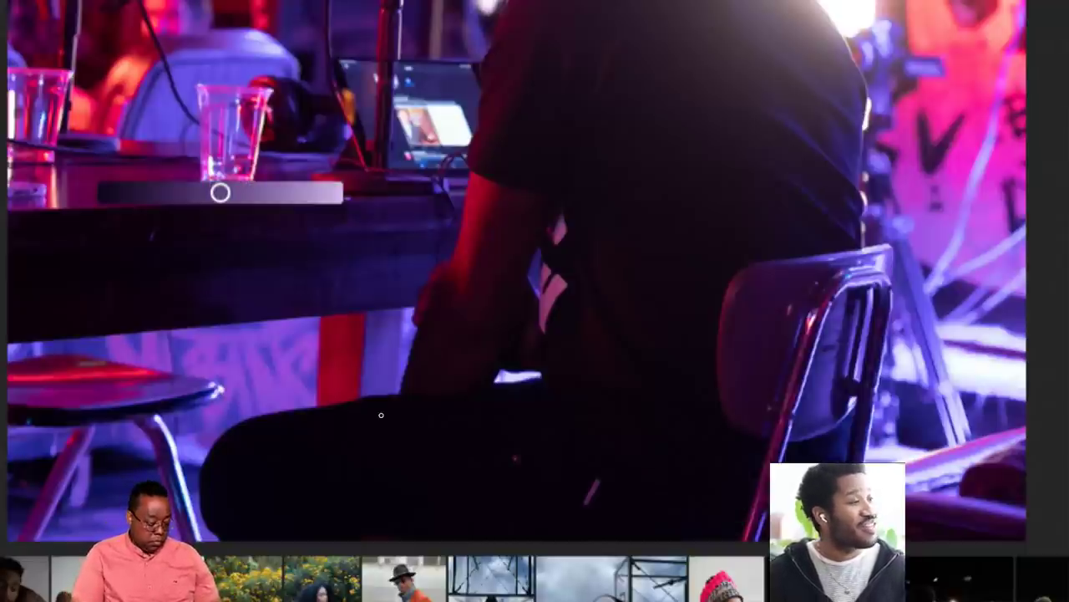
{"action": "left_click_drag", "start_coordinate": [220, 193], "coordinate": [249, 222]}
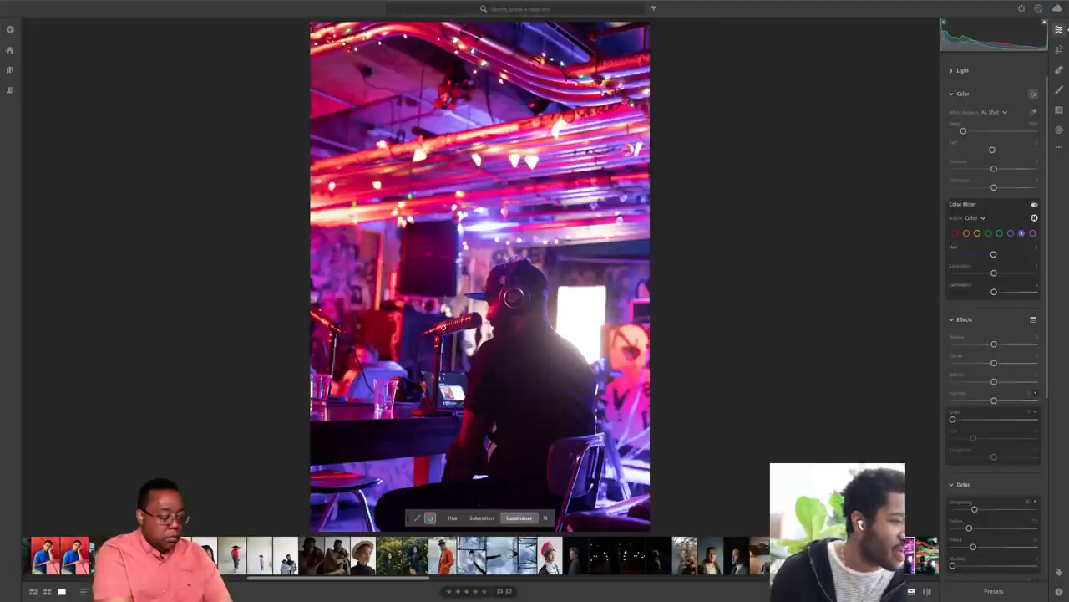
- With targeted adjustment on the microphone's red, raise Luminance strongly and lower Saturation to about -27
{"action": "left_click_drag", "start_coordinate": [444, 328], "coordinate": [445, 329]}
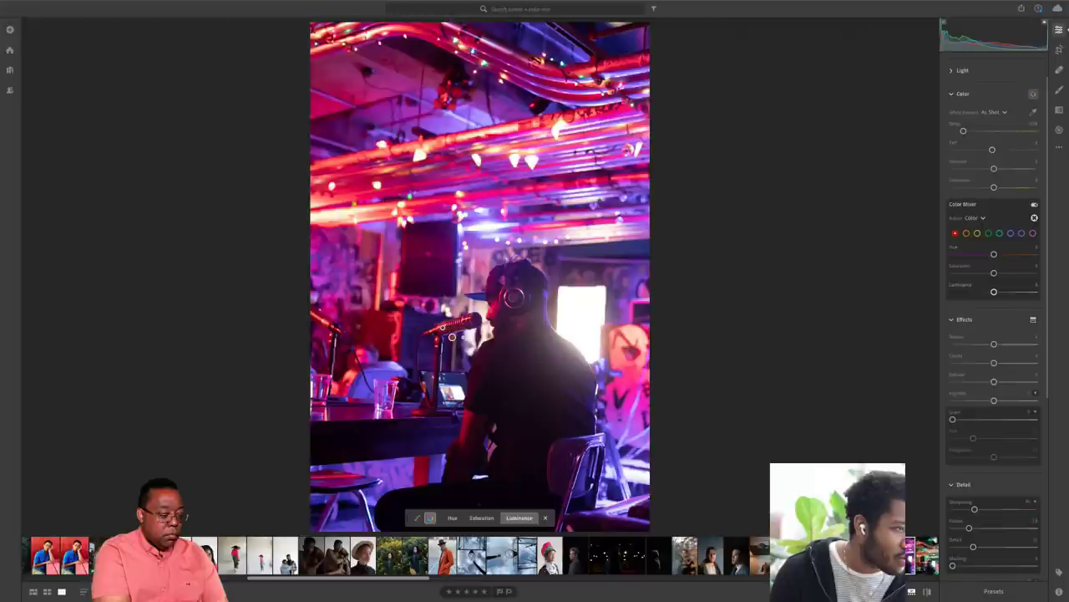
{"action": "left_click_drag", "start_coordinate": [440, 326], "coordinate": [491, 331]}
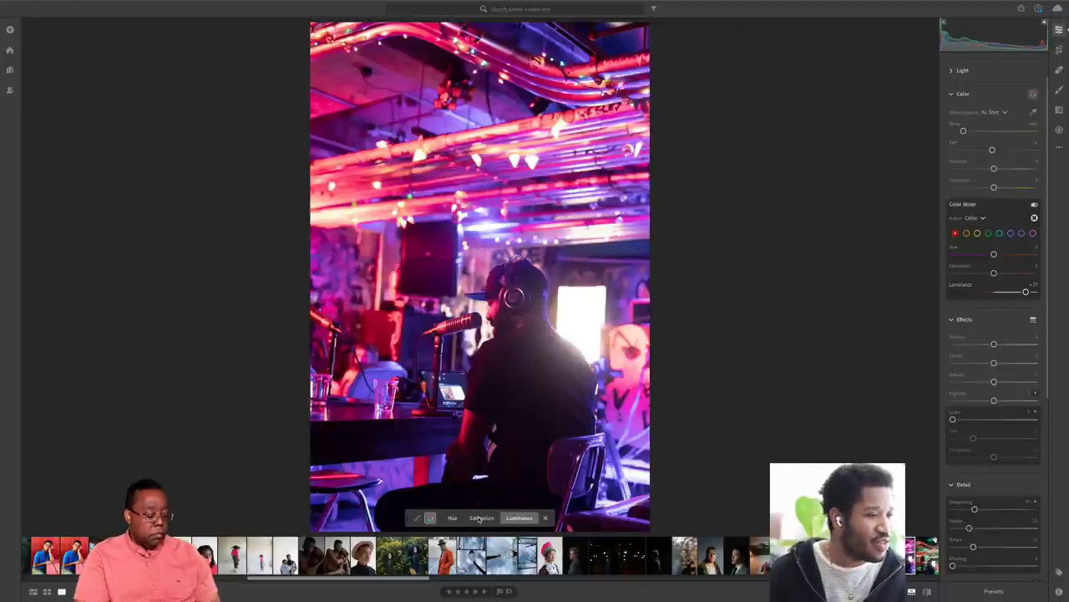
{"action": "key", "text": "ctrl+alt+shift+s"}
{"action": "mouse_move", "coordinate": [442, 330]}
{"action": "left_mouse_down"}
{"action": "mouse_move", "coordinate": [458, 331]}
{"action": "mouse_move", "coordinate": [451, 339]}
{"action": "left_mouse_up"}
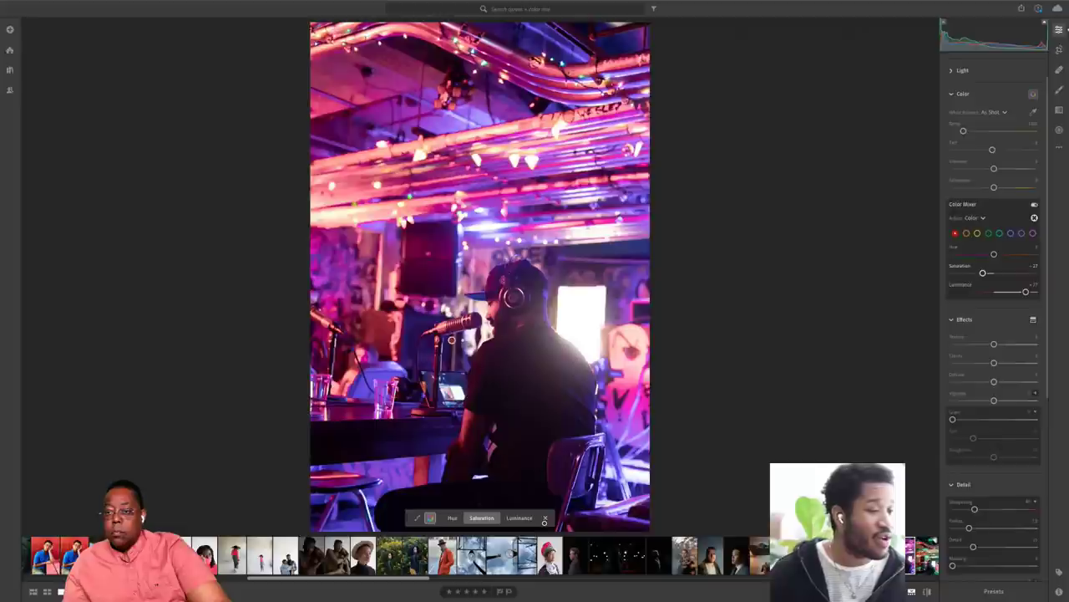
- Switch the targeted adjustment back to Luminance and compare the microphone photo's edit with the original
{"action": "key", "text": "ctrl+alt+shift+l"}
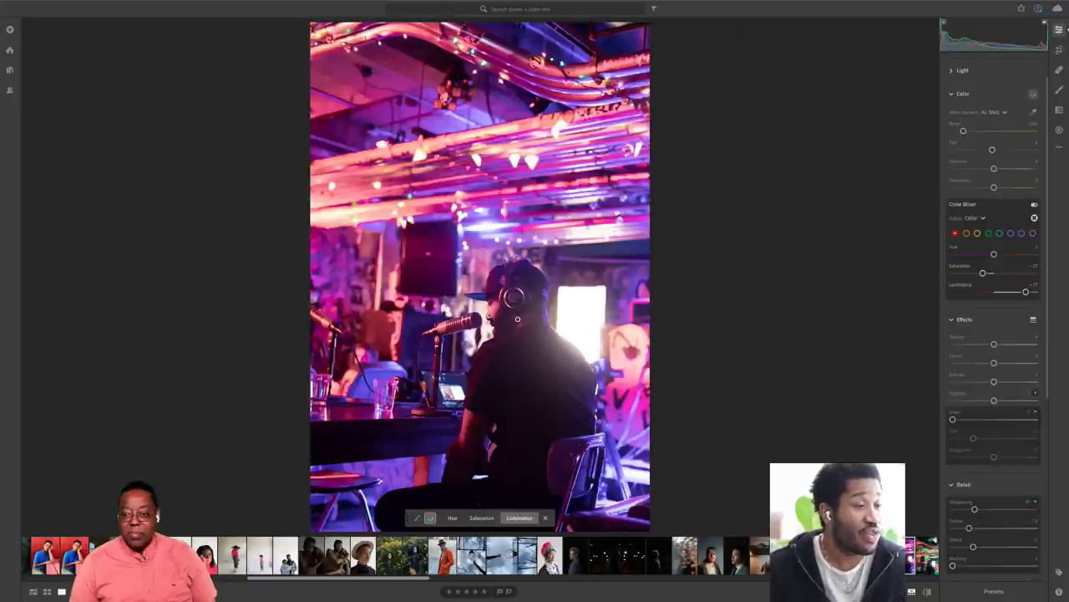
{"action": "left_click", "coordinate": [927, 592]}
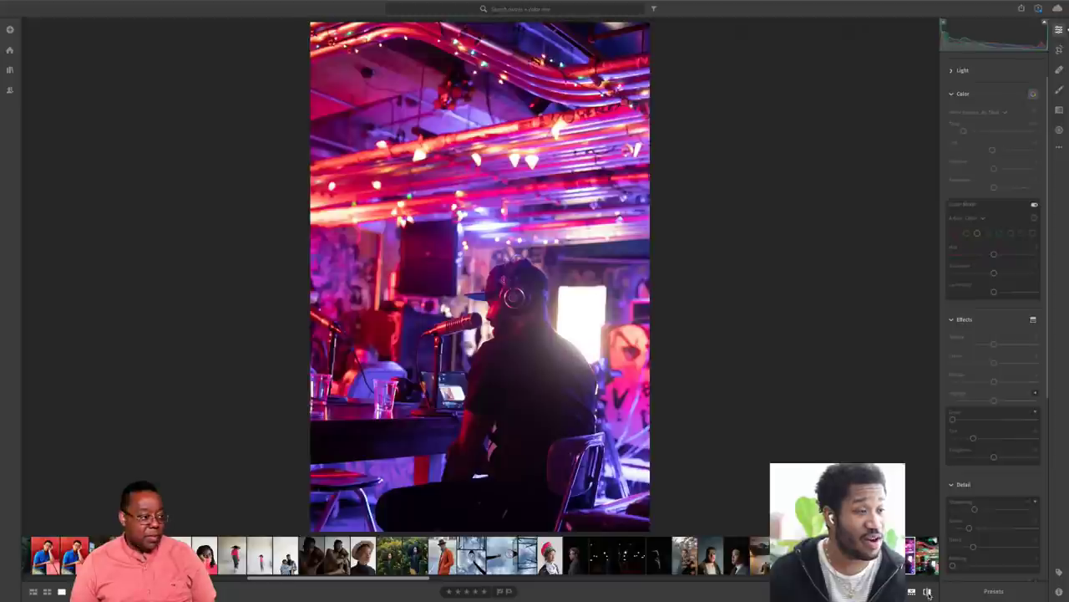
{"action": "left_click", "coordinate": [927, 591]}
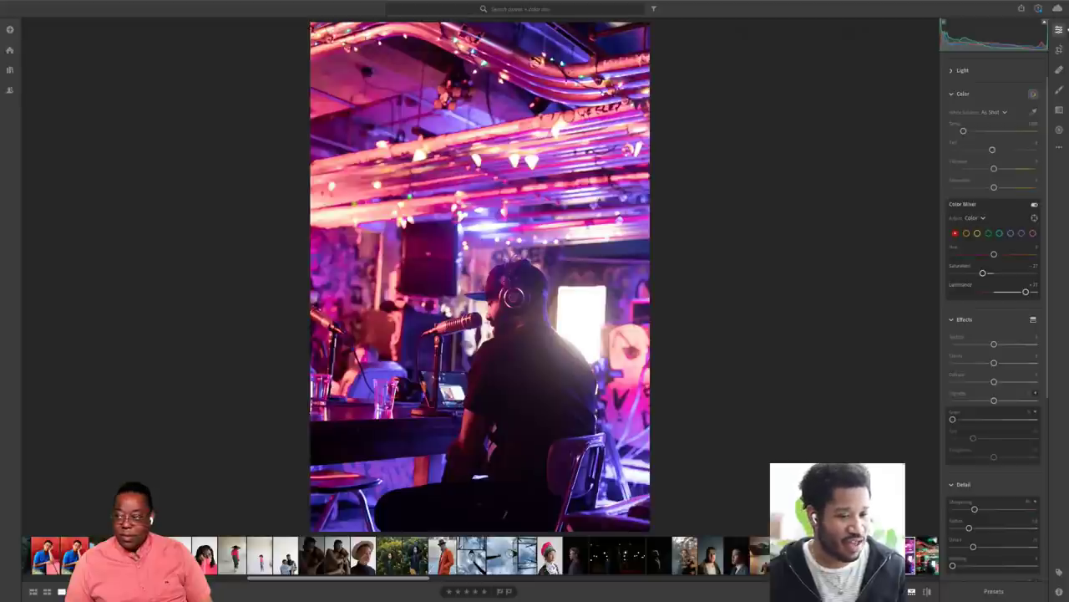
- Return to the album's photo grid and open the close-up portrait of the woman with the colorful headwrap and denim jacket
{"action": "key", "text": "Right"}
{"action": "scroll", "coordinate": [468, 556], "scroll_direction": "right", "scroll_amount": 5}
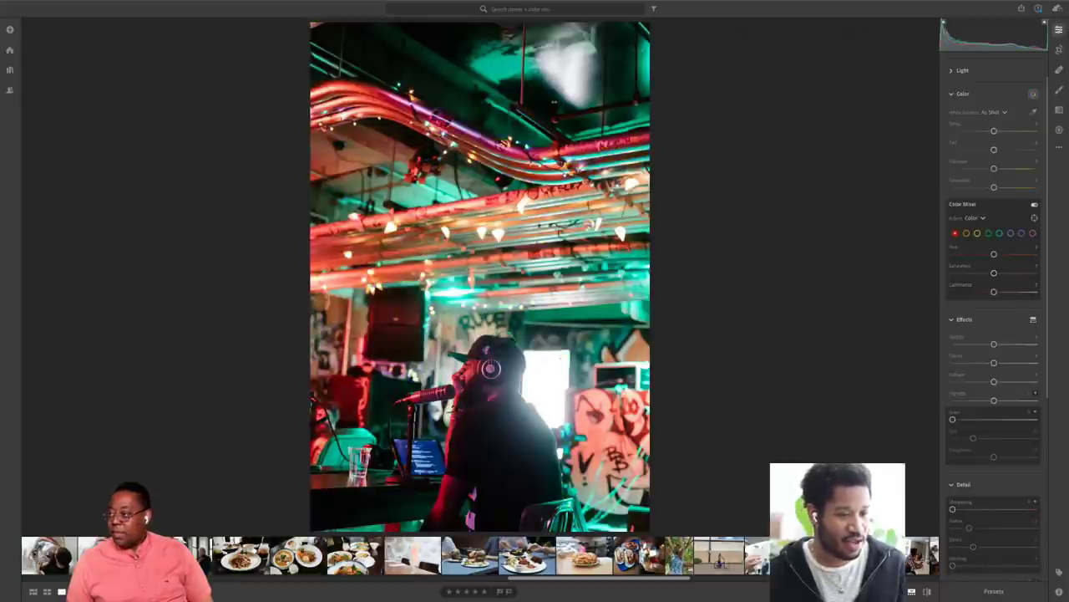
{"action": "scroll", "coordinate": [468, 555], "scroll_direction": "right", "scroll_amount": 5}
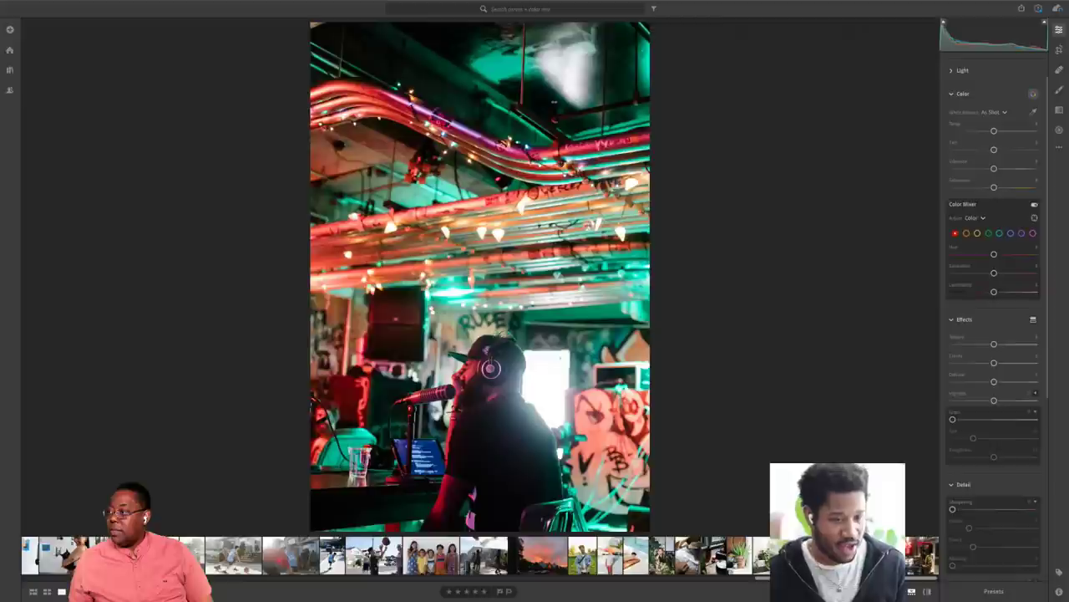
{"action": "key", "text": "g"}
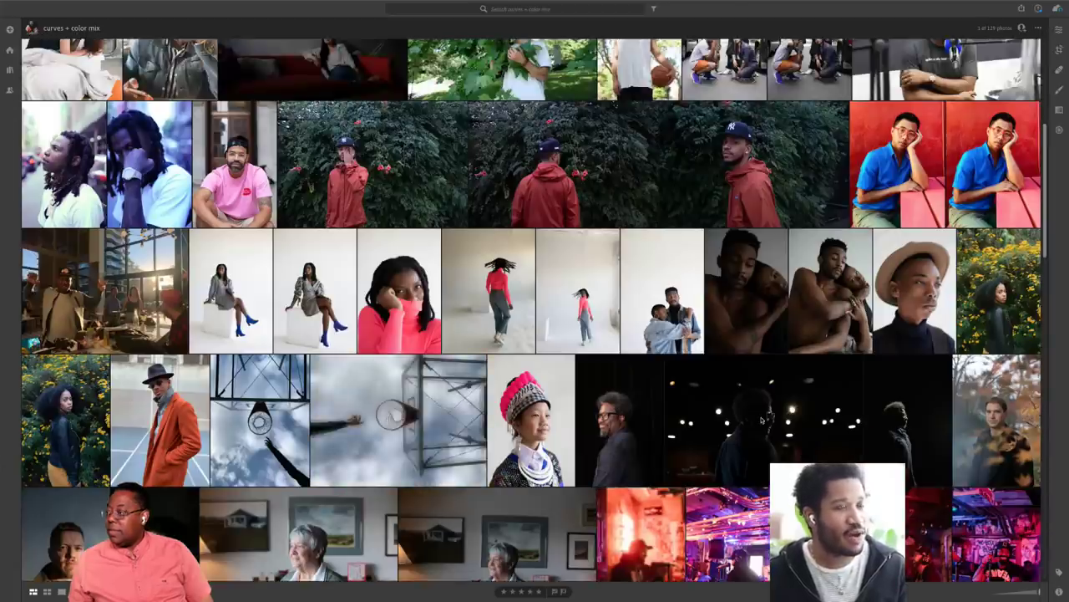
{"action": "scroll", "coordinate": [535, 309], "scroll_direction": "up", "scroll_amount": 4}
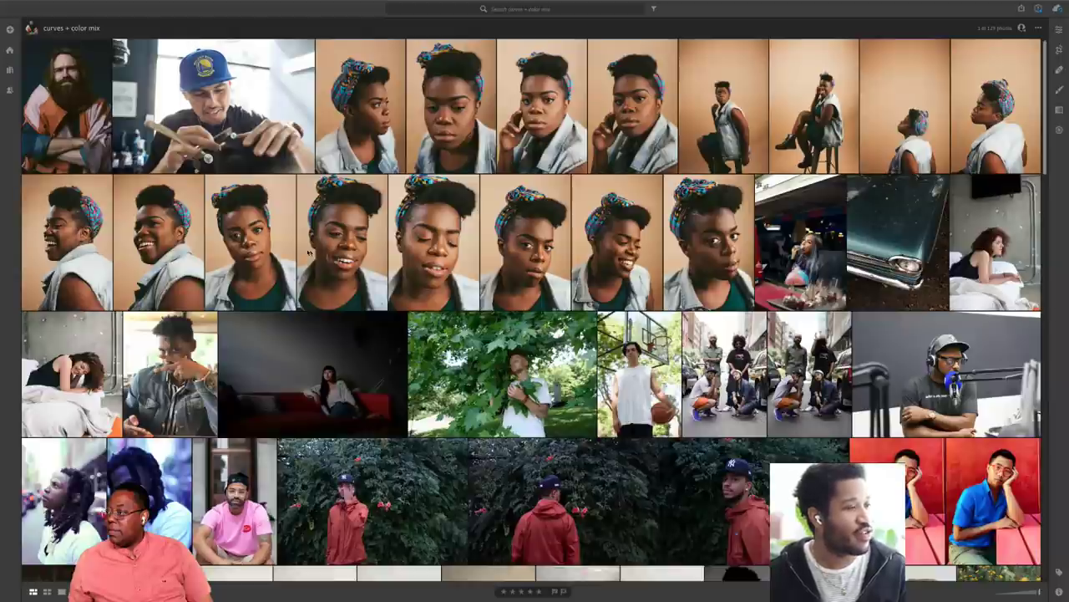
{"action": "double_click", "coordinate": [275, 247]}
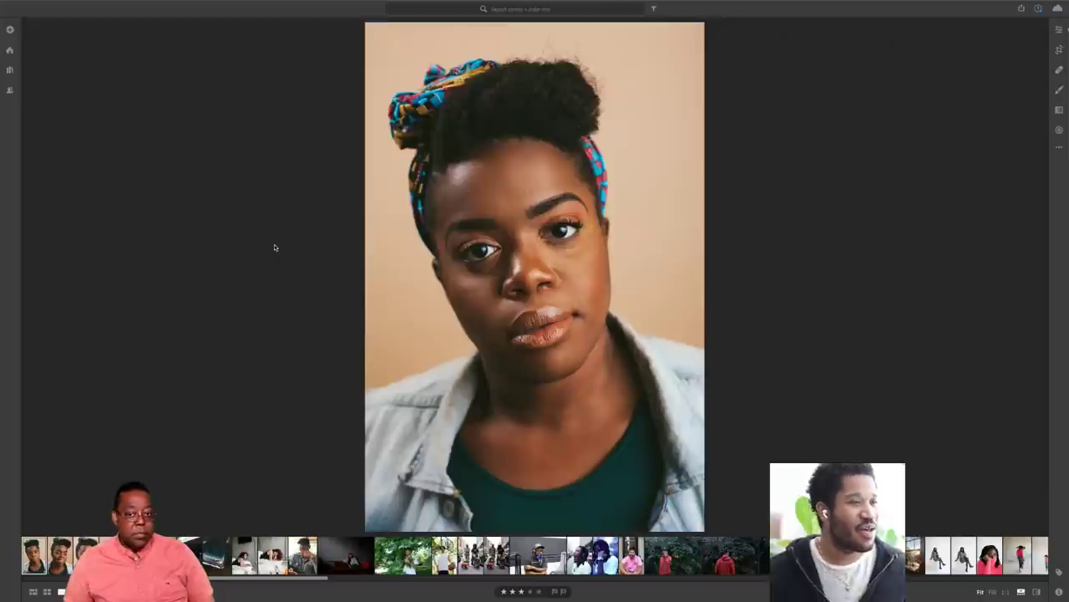
- Compare the headwrap portrait's edited version with its original several times, ending on the edited version
{"action": "left_click", "coordinate": [1038, 592]}
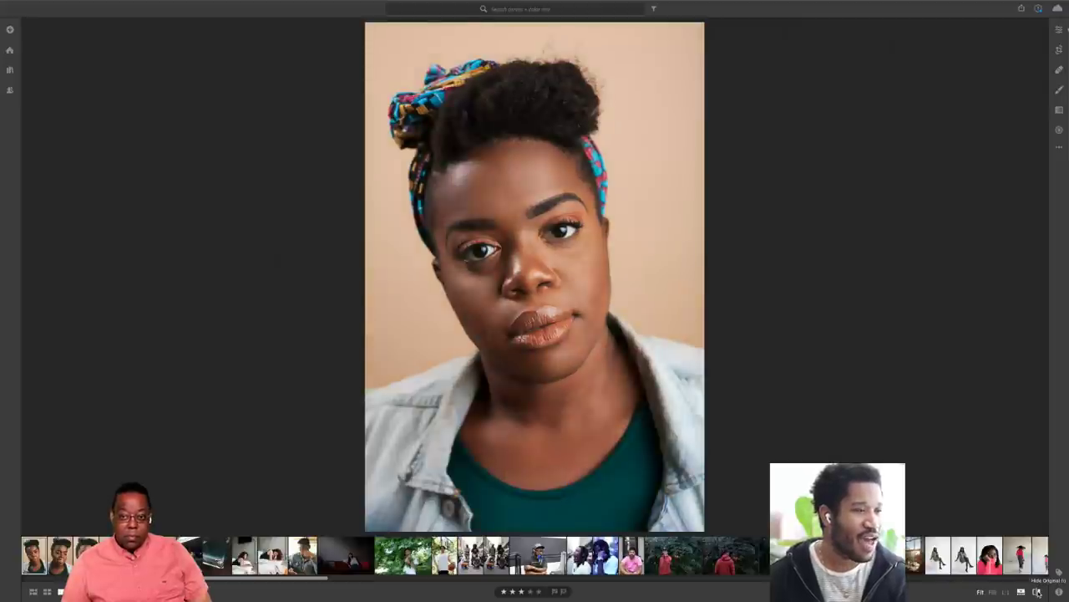
{"action": "left_click", "coordinate": [1037, 591]}
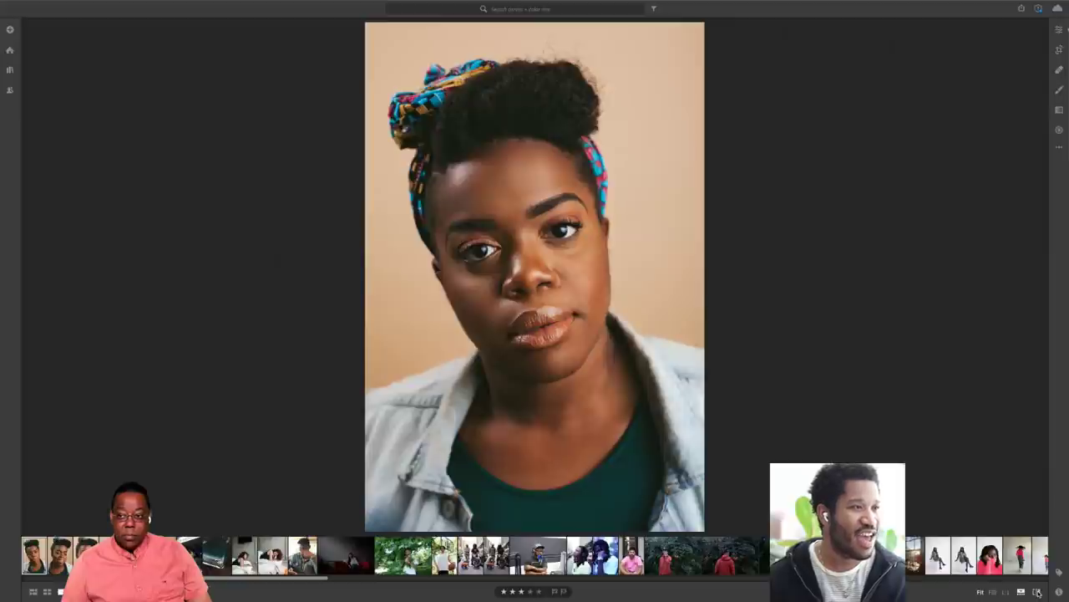
{"action": "left_click", "coordinate": [1038, 591]}
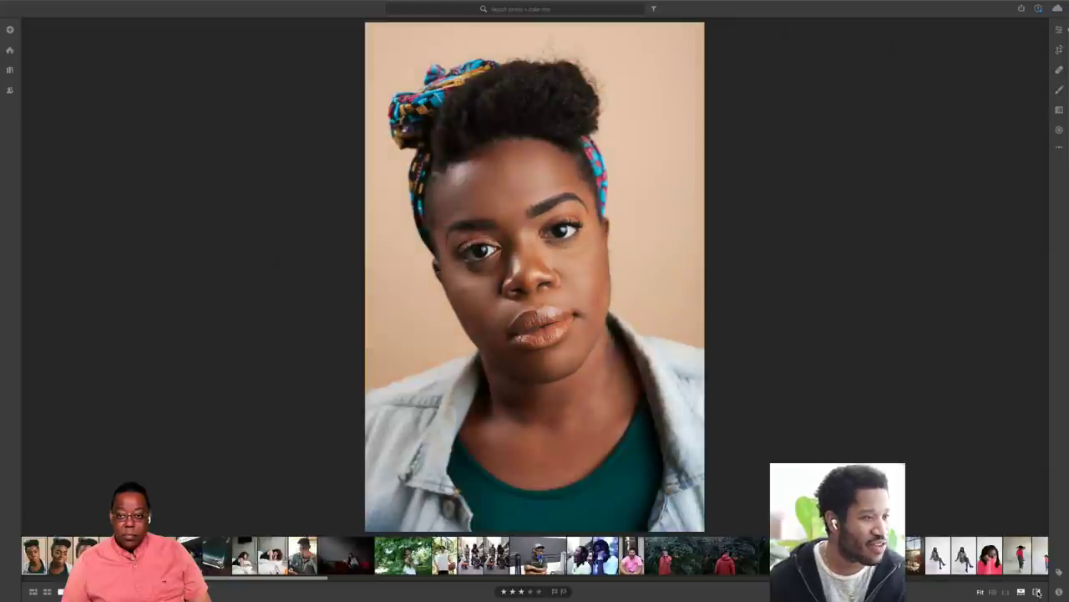
{"action": "left_click", "coordinate": [1037, 592]}
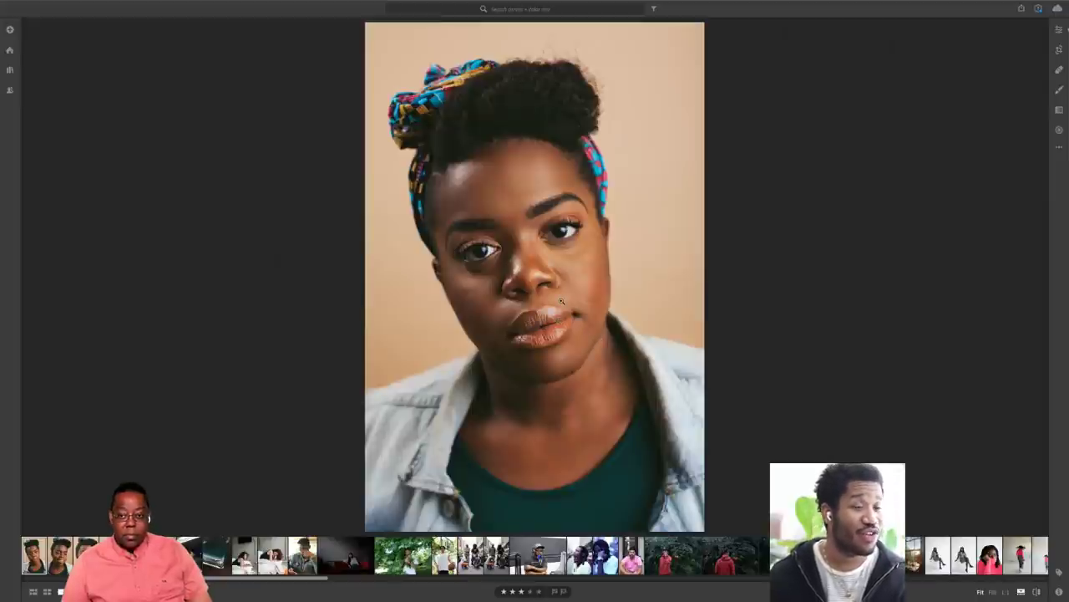
{"action": "left_click", "coordinate": [1037, 591]}
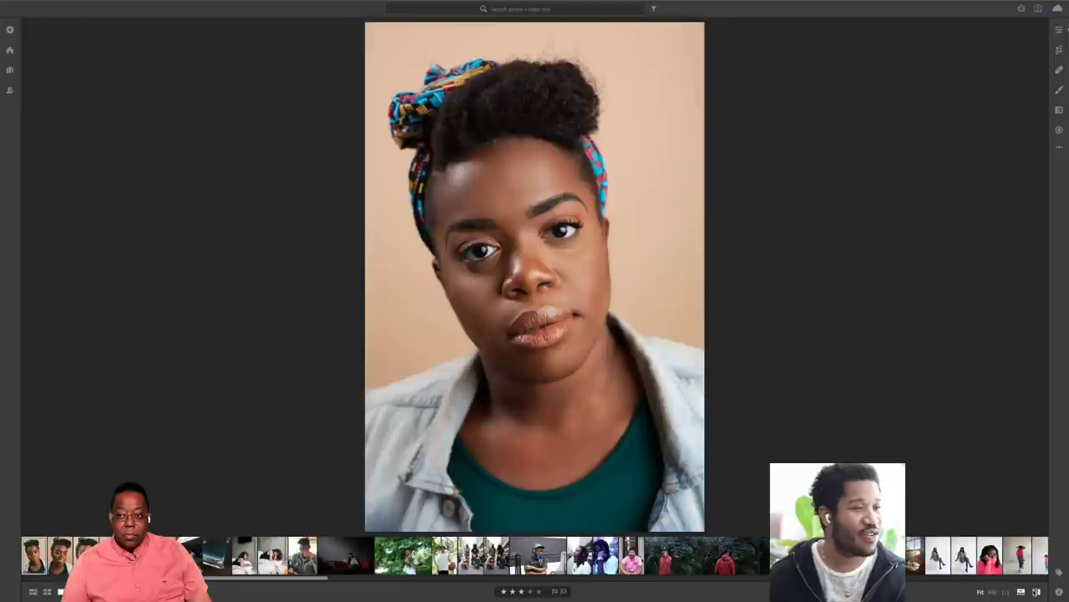
{"action": "key", "text": "backslash"}
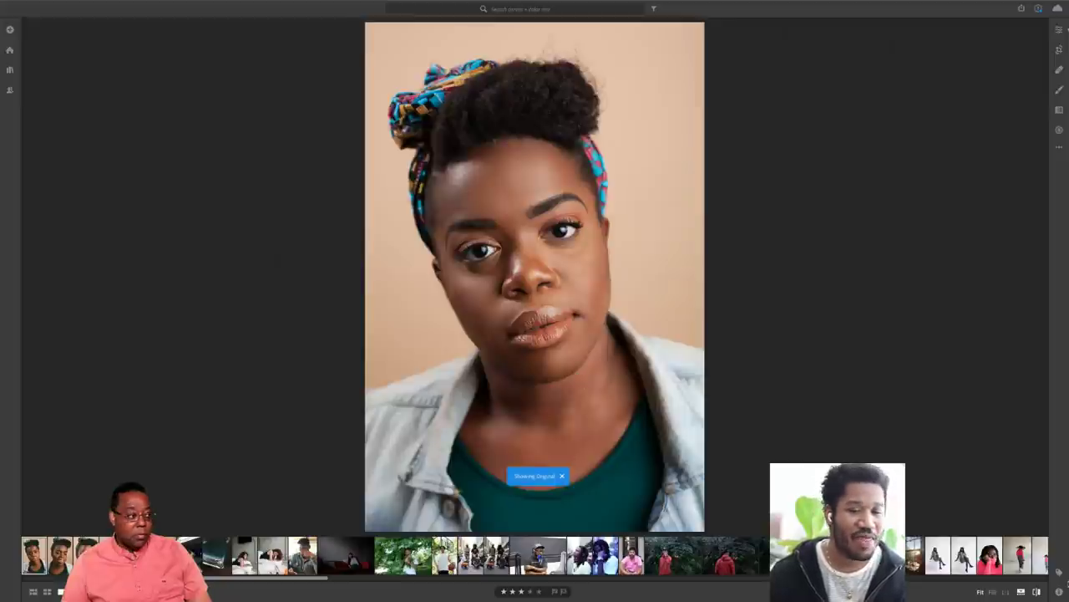
{"action": "left_click", "coordinate": [1038, 592]}
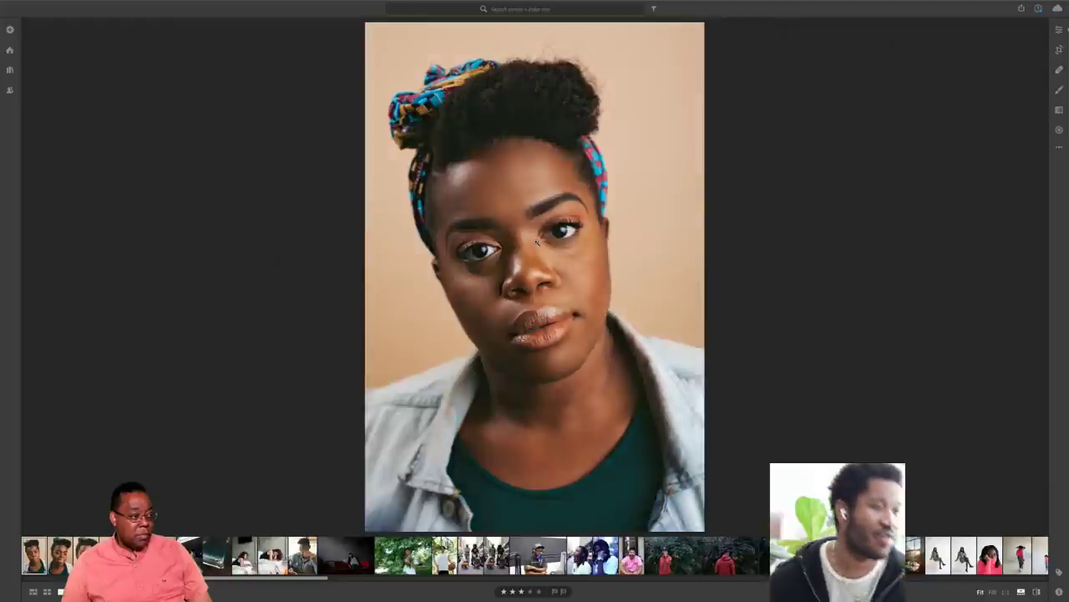
- Show the portrait's edit settings and review the Color Mixer values for red and orange, ending on orange
{"action": "left_click", "coordinate": [1058, 32]}
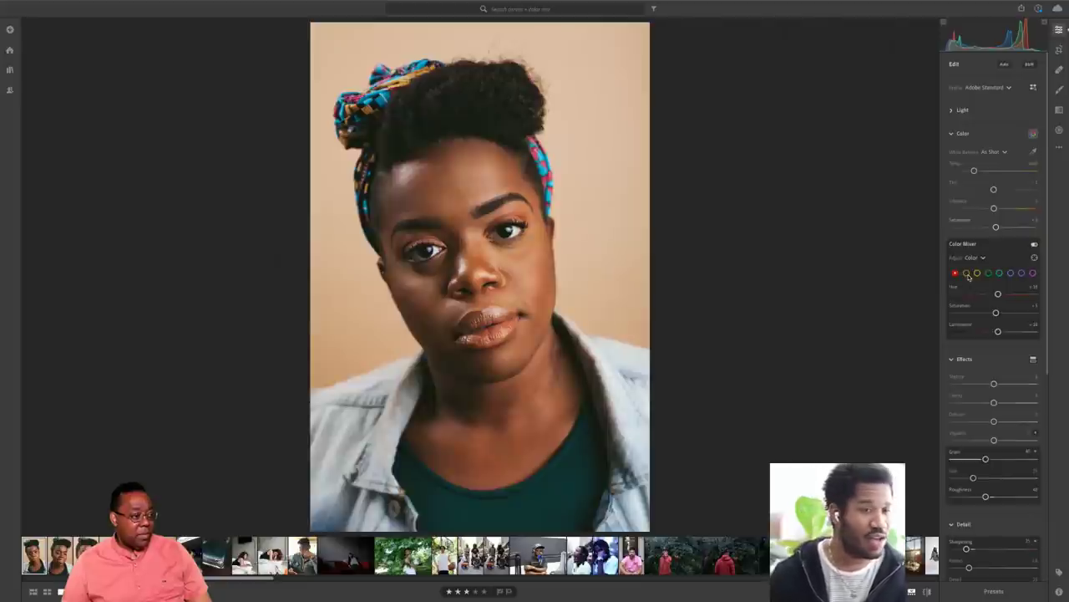
{"action": "left_click", "coordinate": [967, 273]}
{"action": "left_click", "coordinate": [977, 273]}
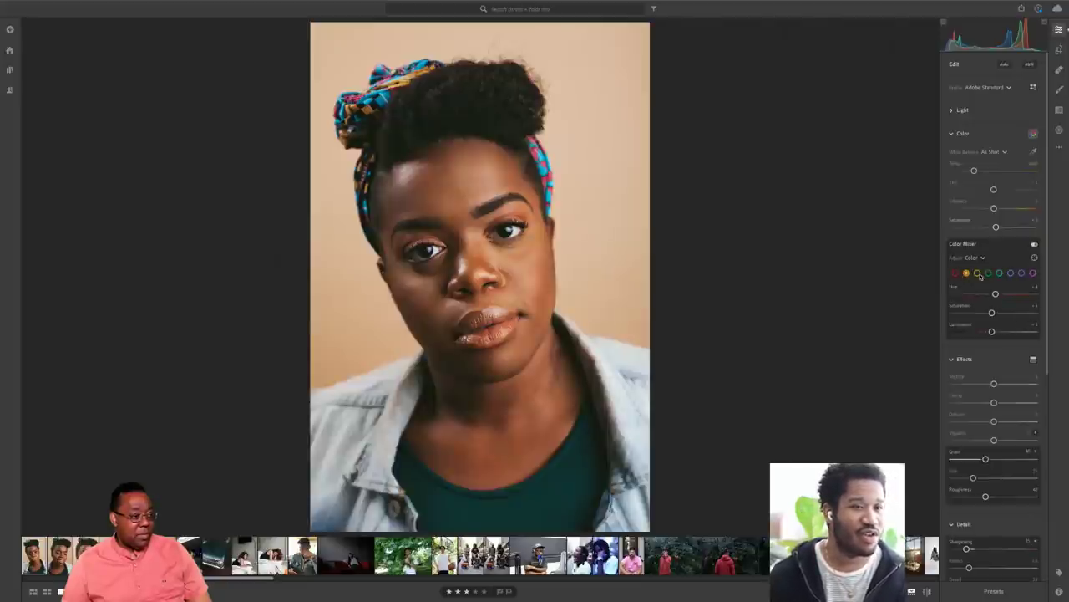
{"action": "left_click", "coordinate": [956, 274]}
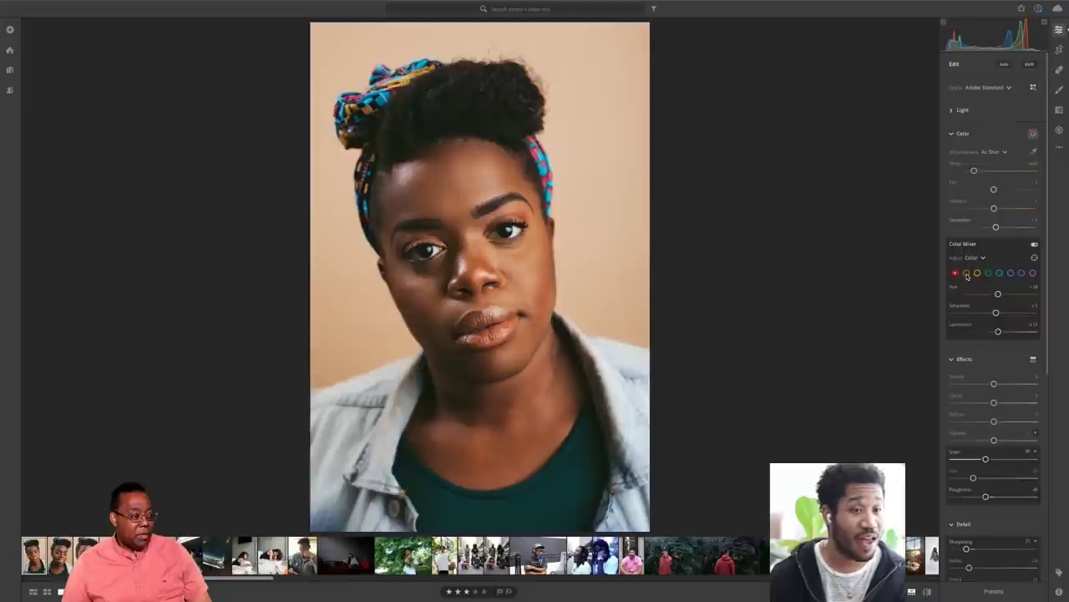
{"action": "left_click", "coordinate": [967, 273]}
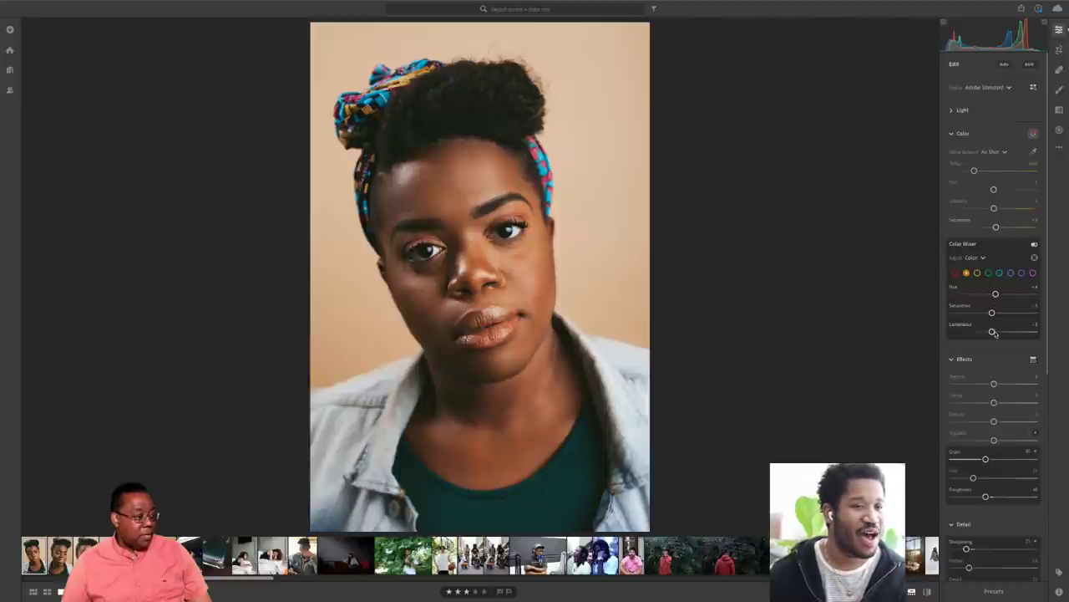
- Raise the orange Luminance in the Color Mixer to about +14 and compare the portrait with its original
{"action": "left_click_drag", "start_coordinate": [993, 332], "coordinate": [1002, 333]}
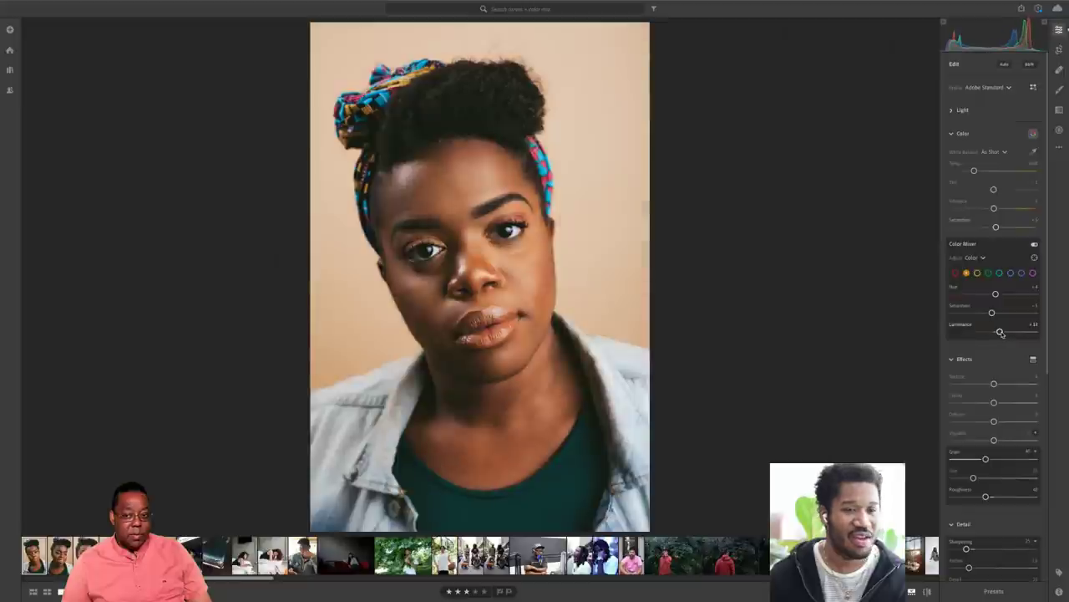
{"action": "left_click", "coordinate": [927, 591]}
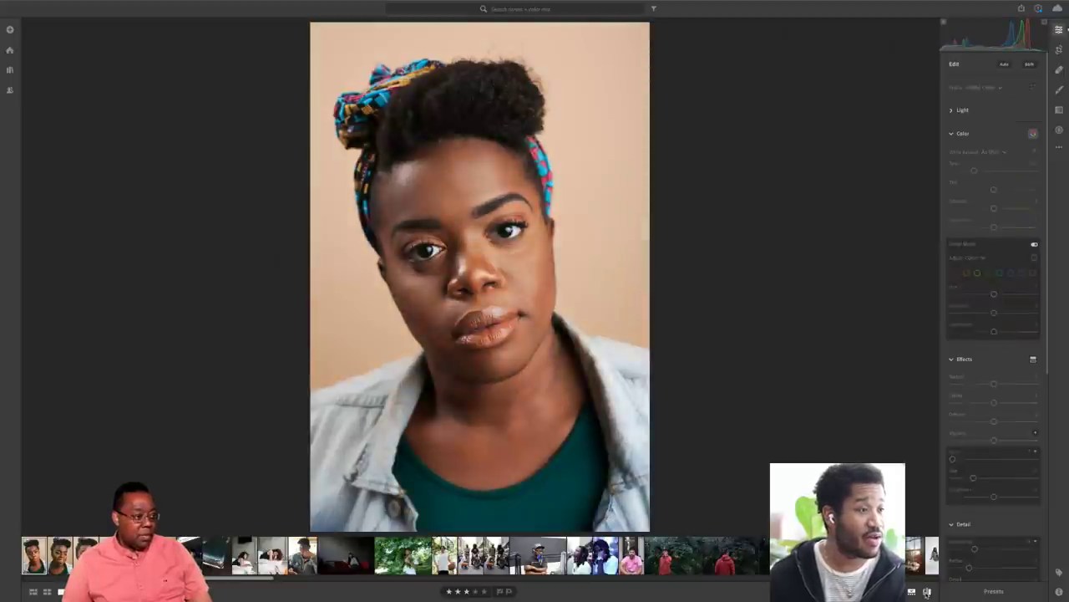
{"action": "left_click", "coordinate": [927, 592]}
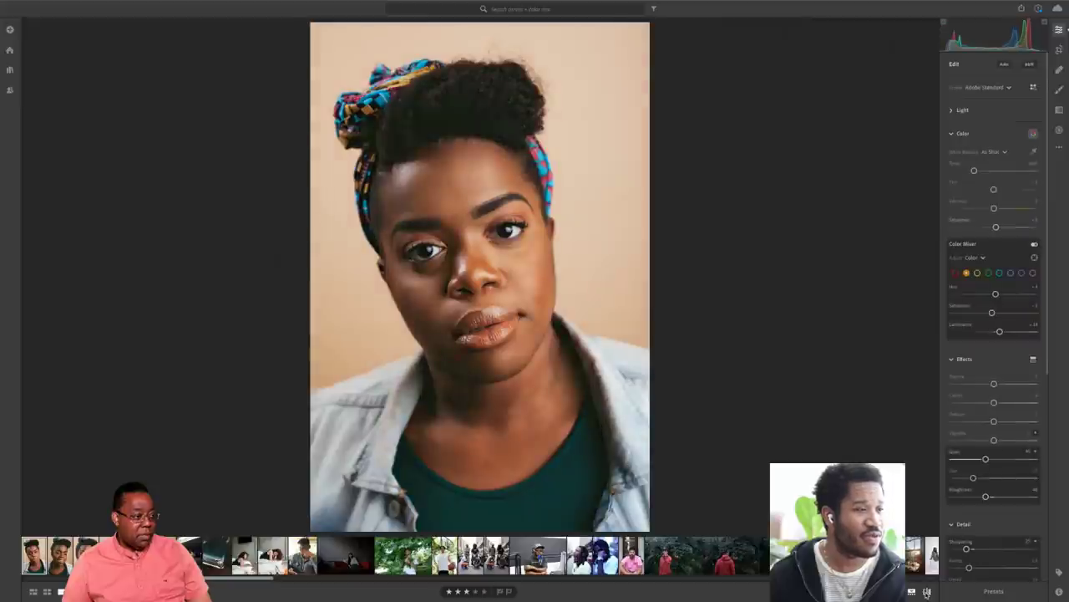
{"action": "left_click", "coordinate": [927, 592]}
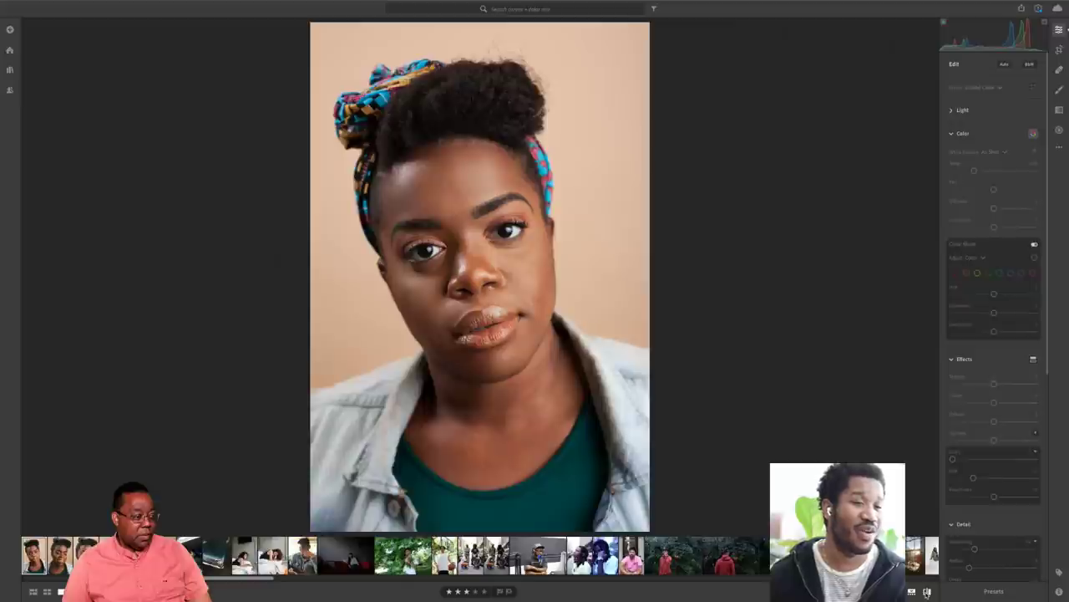
{"action": "left_click", "coordinate": [926, 592]}
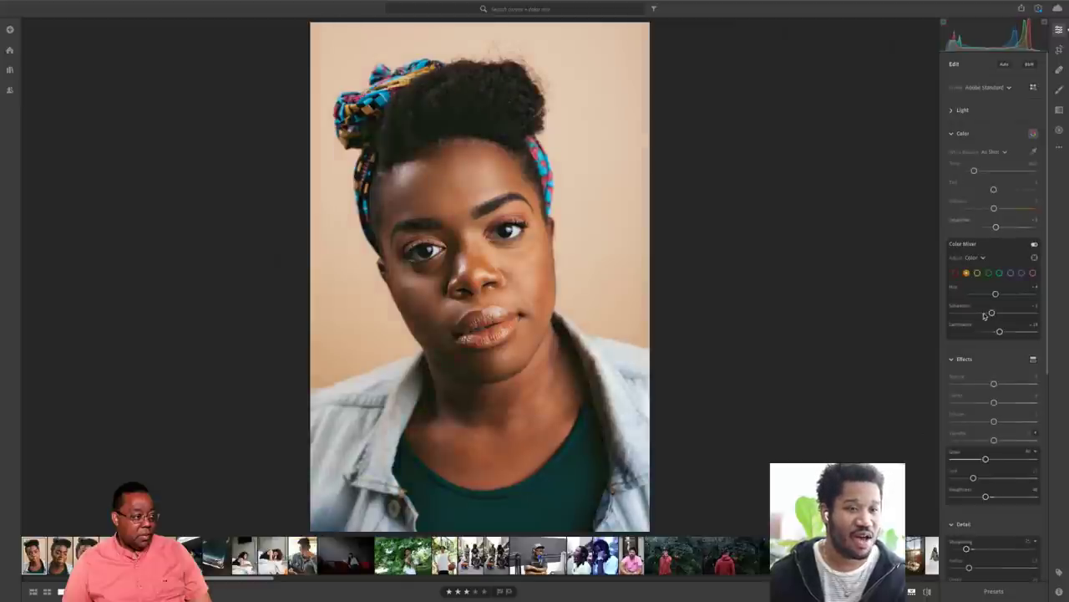
- Lower the orange Saturation in the Color Mixer to about -20 and check the portrait against its original
{"action": "mouse_move", "coordinate": [992, 313]}
{"action": "left_mouse_down"}
{"action": "mouse_move", "coordinate": [1007, 314]}
{"action": "mouse_move", "coordinate": [987, 314]}
{"action": "left_mouse_up"}
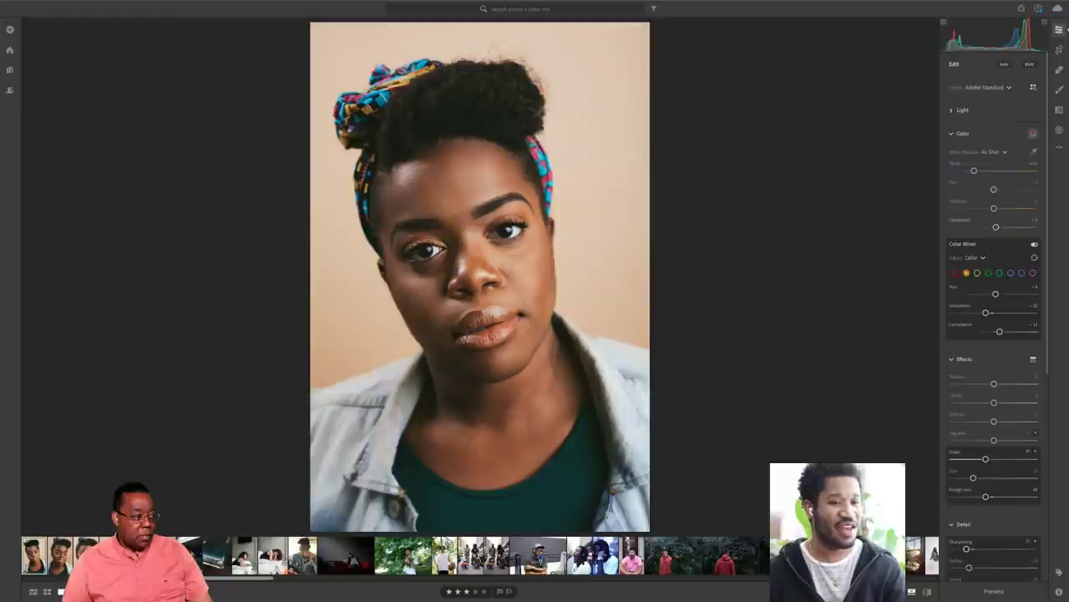
{"action": "key", "text": "backslash"}
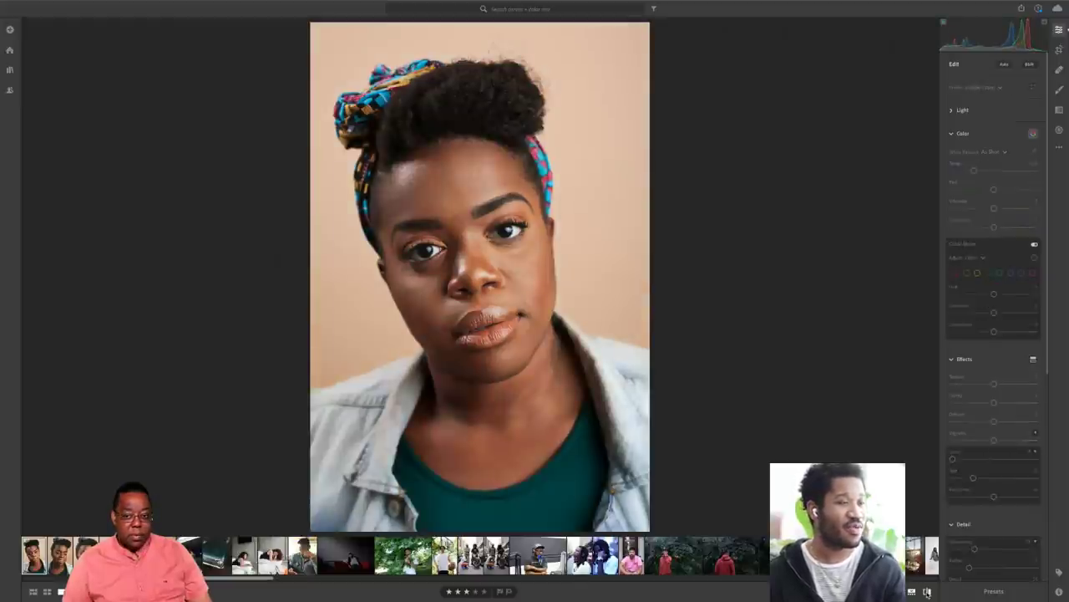
{"action": "key", "text": "backslash"}
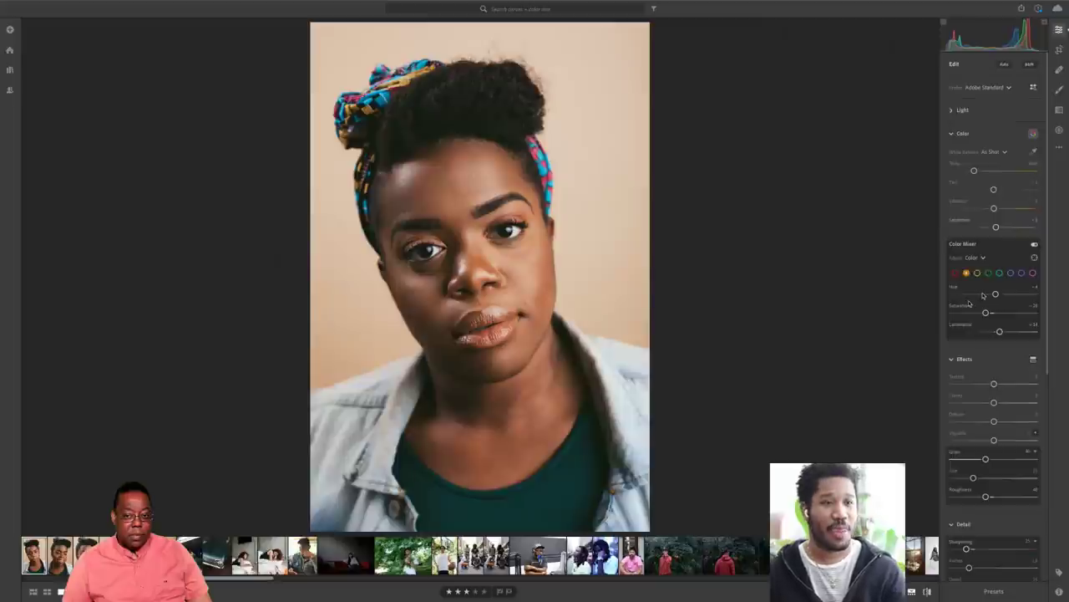
- Show the portrait's Light settings and add a lower-midtone point to the point curve by targeting the face
{"action": "left_click", "coordinate": [956, 111]}
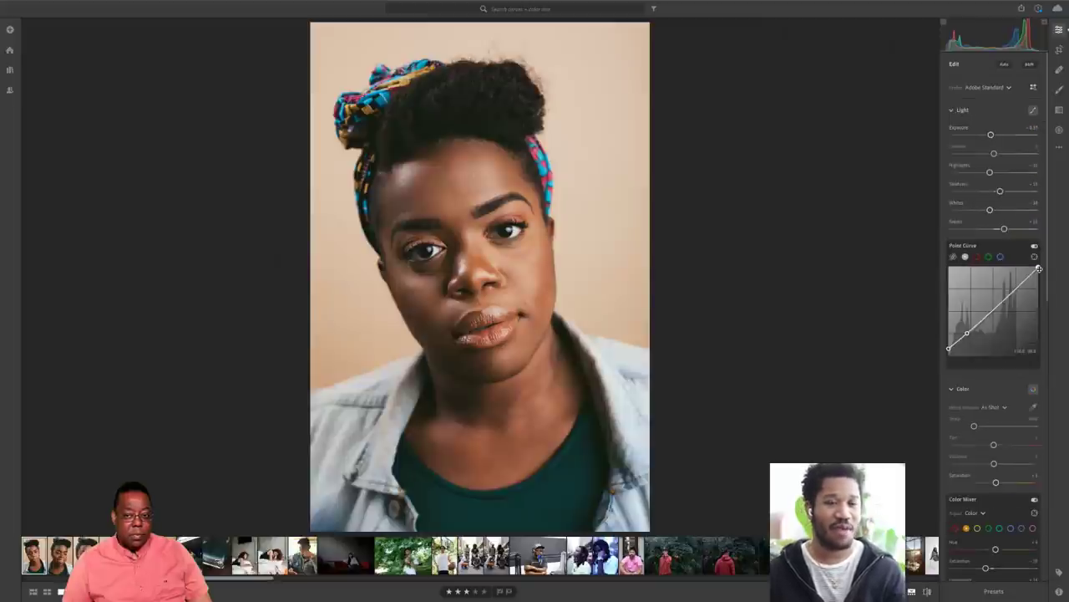
{"action": "left_click", "coordinate": [968, 334]}
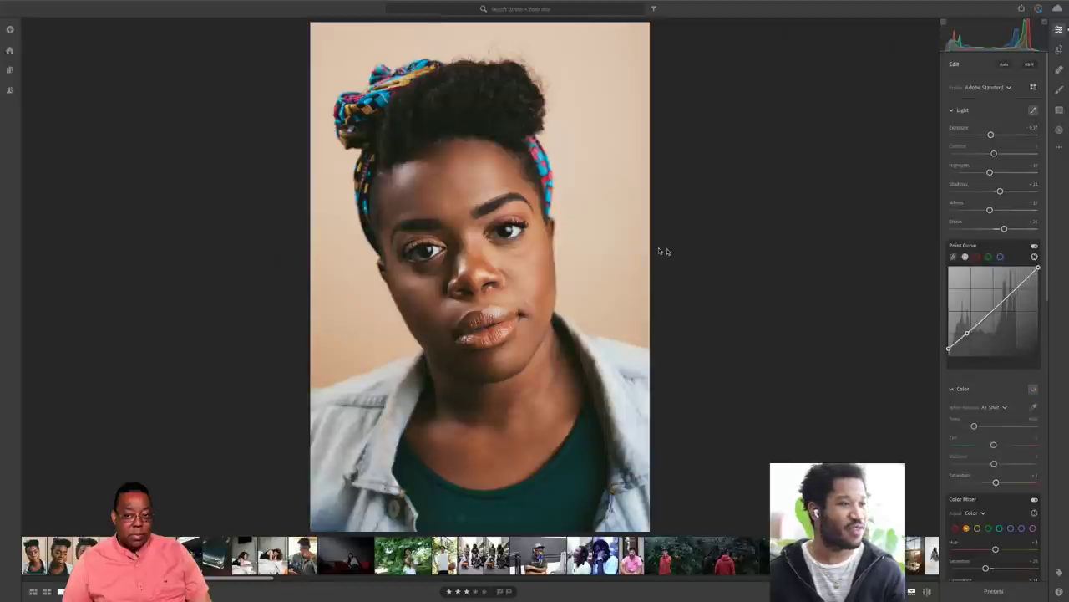
{"action": "left_click", "coordinate": [505, 243]}
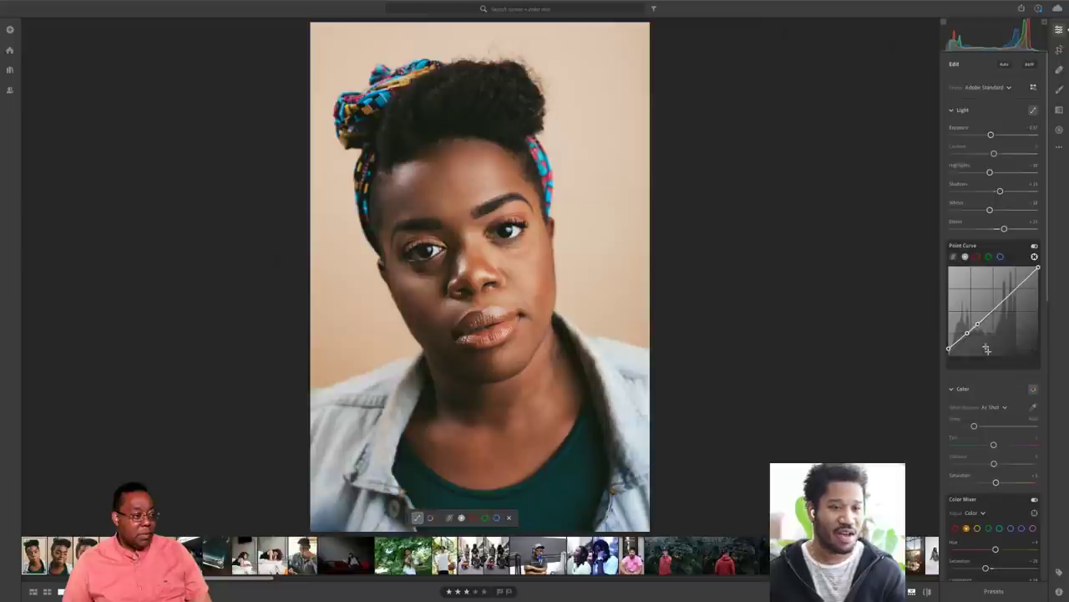
{"action": "left_click_drag", "start_coordinate": [966, 334], "coordinate": [992, 310]}
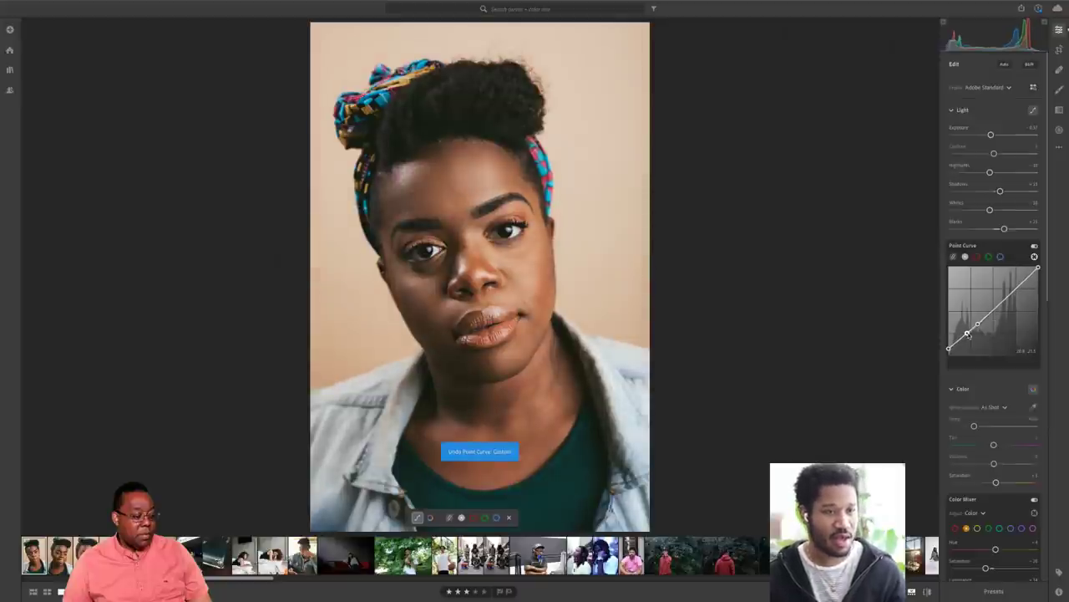
- Remove the shadow point from the point curve and add an upper-midtone point, testing targeted adjustment beside the forehead
{"action": "left_click_drag", "start_coordinate": [409, 209], "coordinate": [394, 205]}
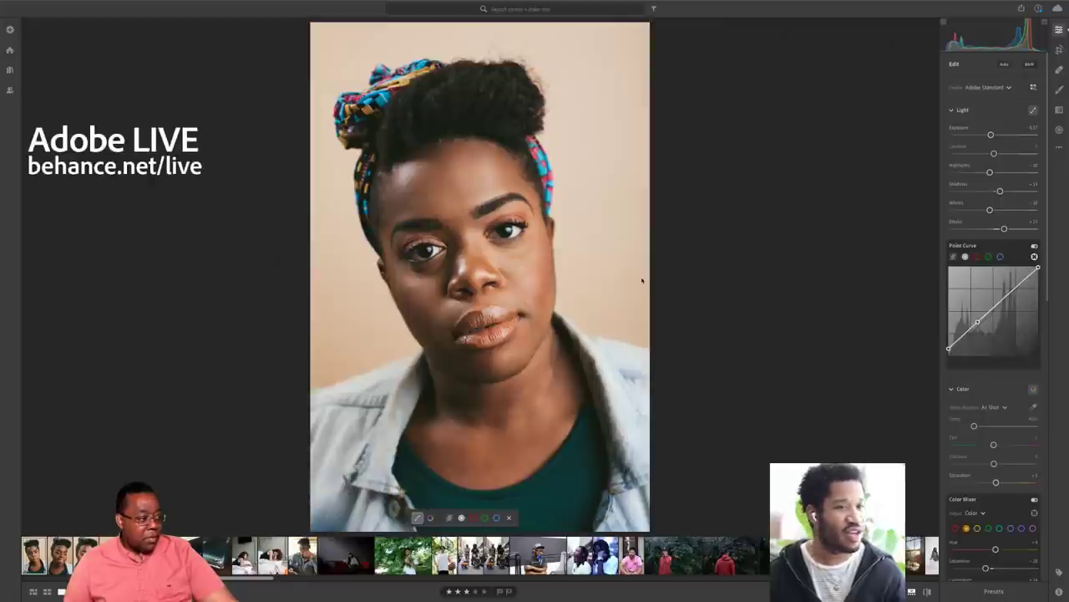
{"action": "left_click", "coordinate": [1000, 302]}
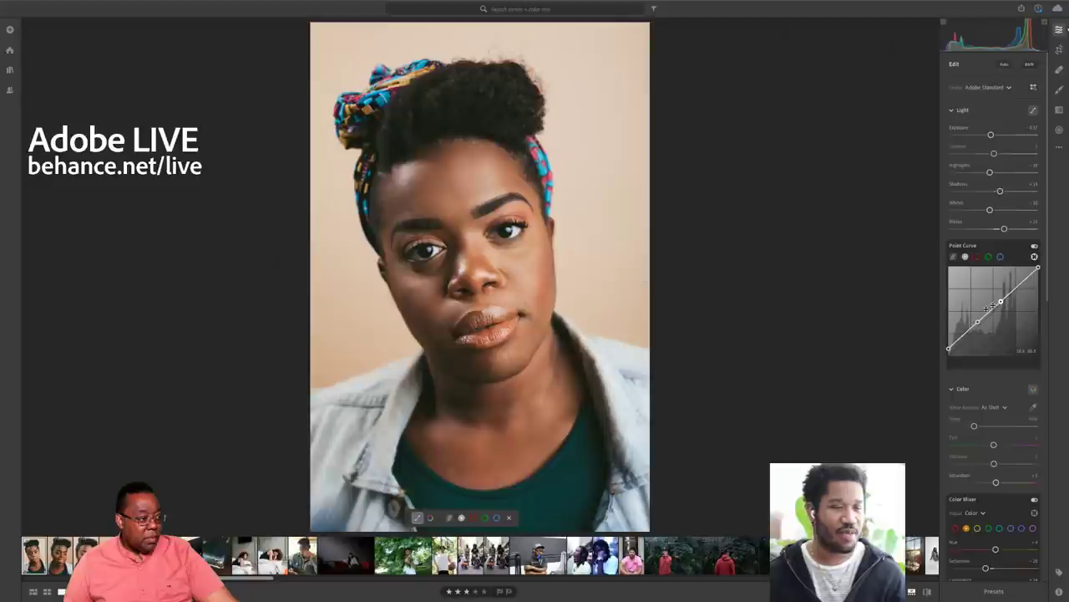
{"action": "left_click_drag", "start_coordinate": [394, 219], "coordinate": [392, 219]}
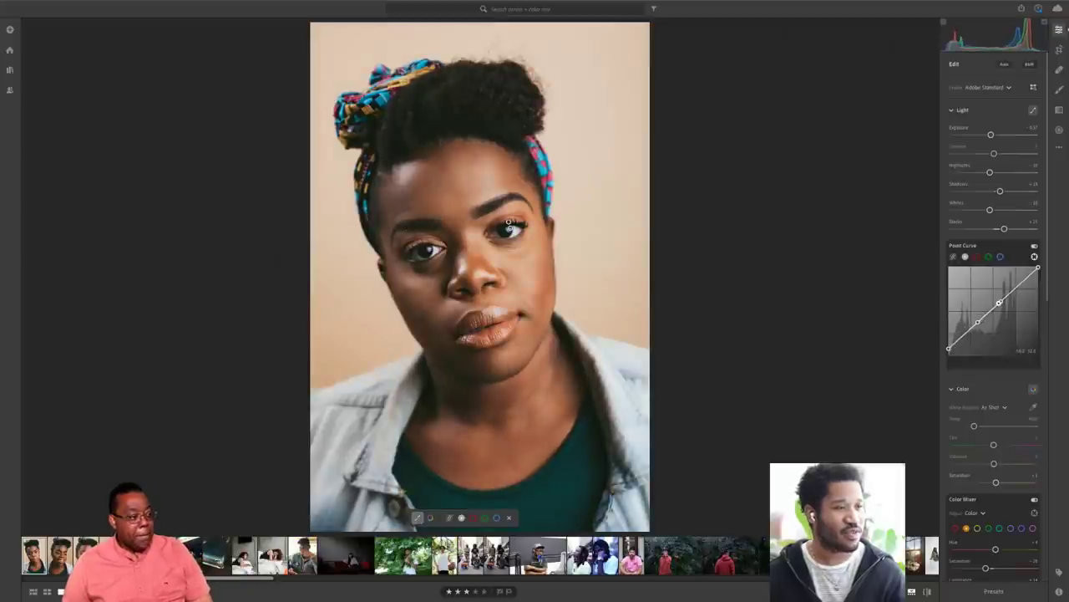
- Sample the tones of the brow, hair, cheek and jacket collar on the point curve with targeted adjustment
{"action": "left_click", "coordinate": [464, 226]}
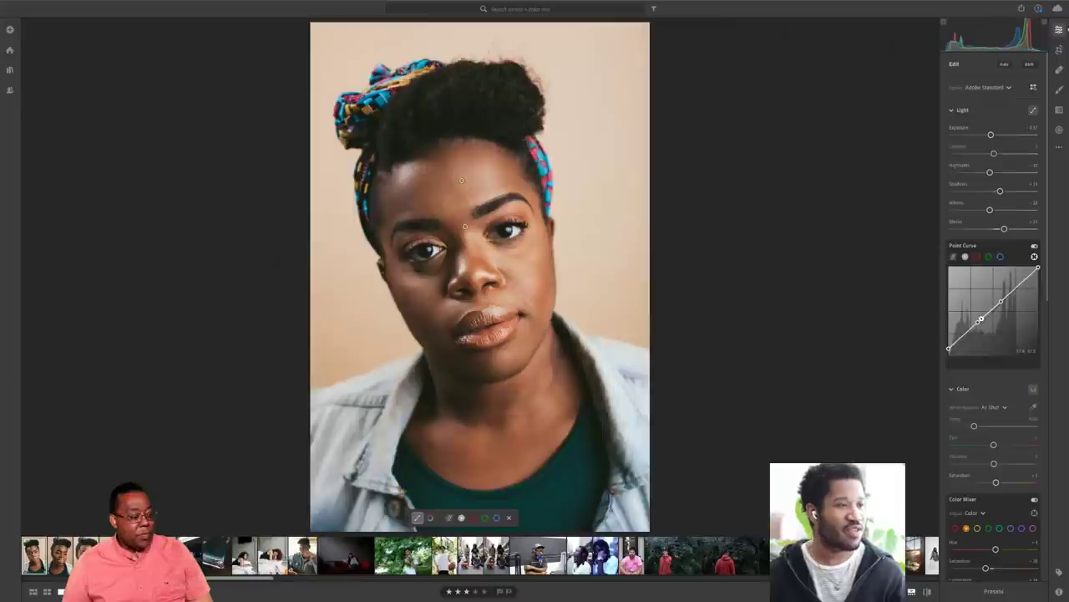
{"action": "left_click", "coordinate": [458, 127]}
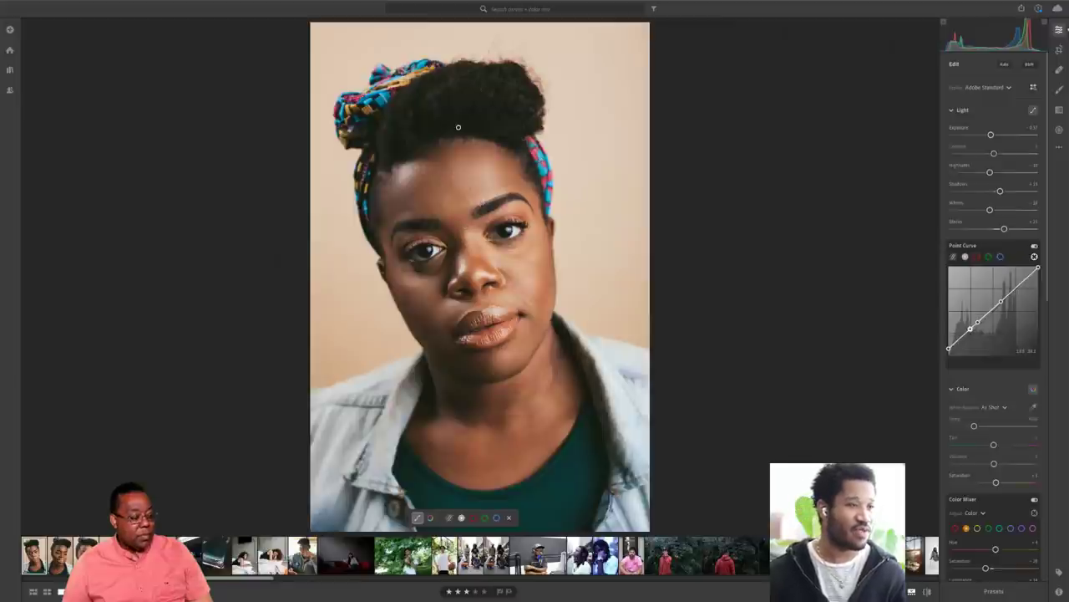
{"action": "left_click_drag", "start_coordinate": [458, 127], "coordinate": [490, 142]}
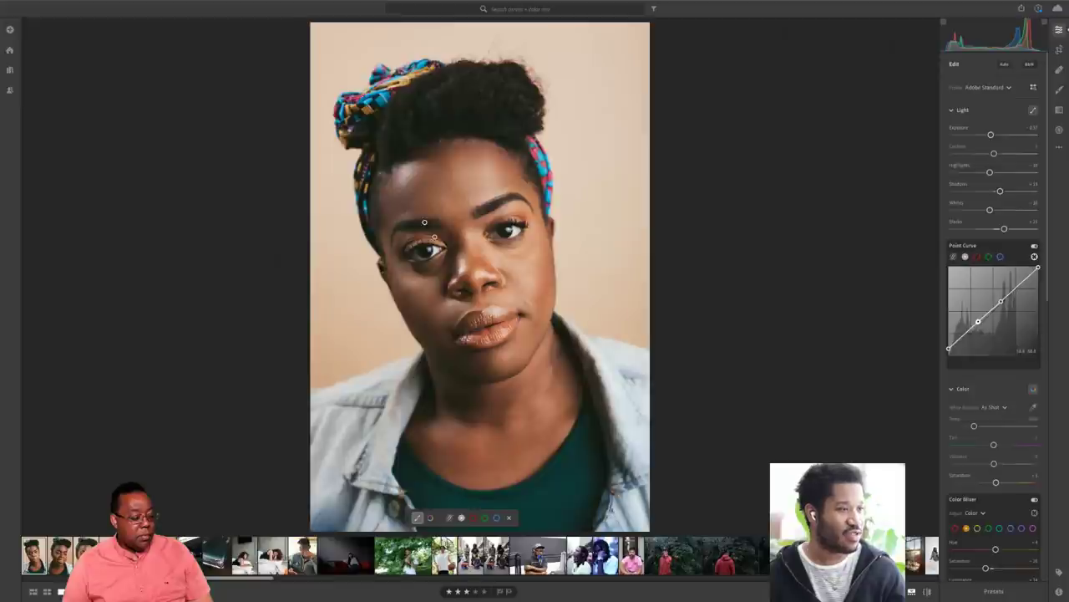
{"action": "left_click_drag", "start_coordinate": [507, 249], "coordinate": [517, 259]}
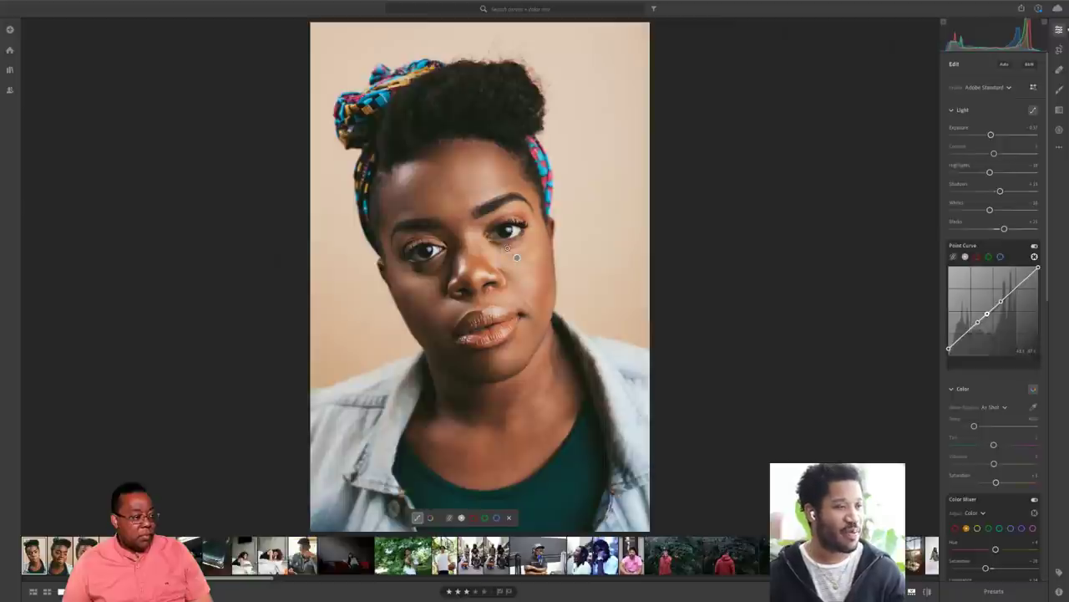
{"action": "left_click_drag", "start_coordinate": [516, 258], "coordinate": [517, 247]}
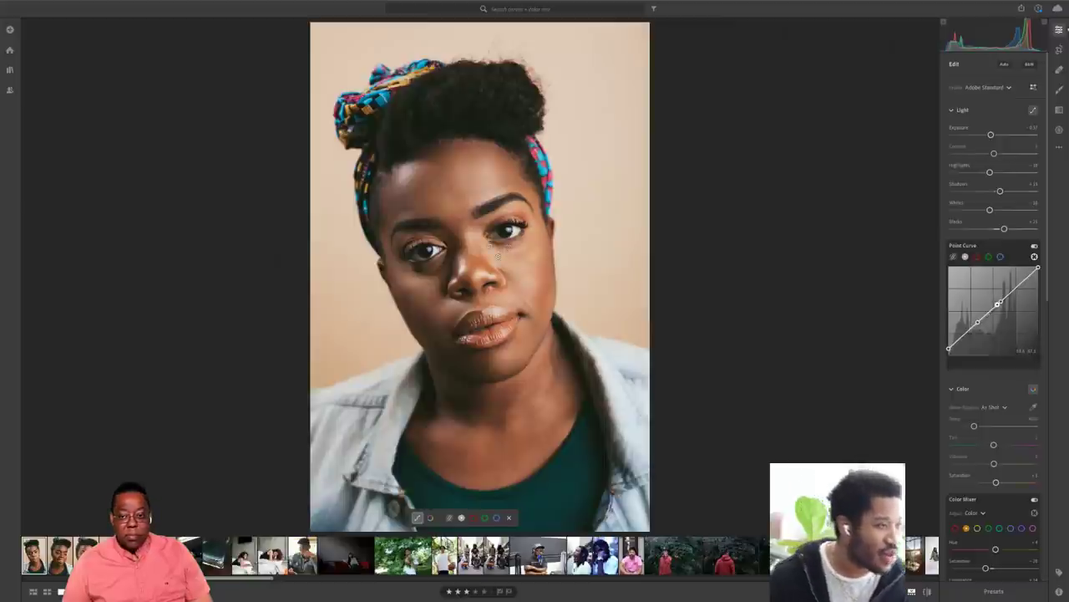
{"action": "left_click_drag", "start_coordinate": [573, 353], "coordinate": [563, 343]}
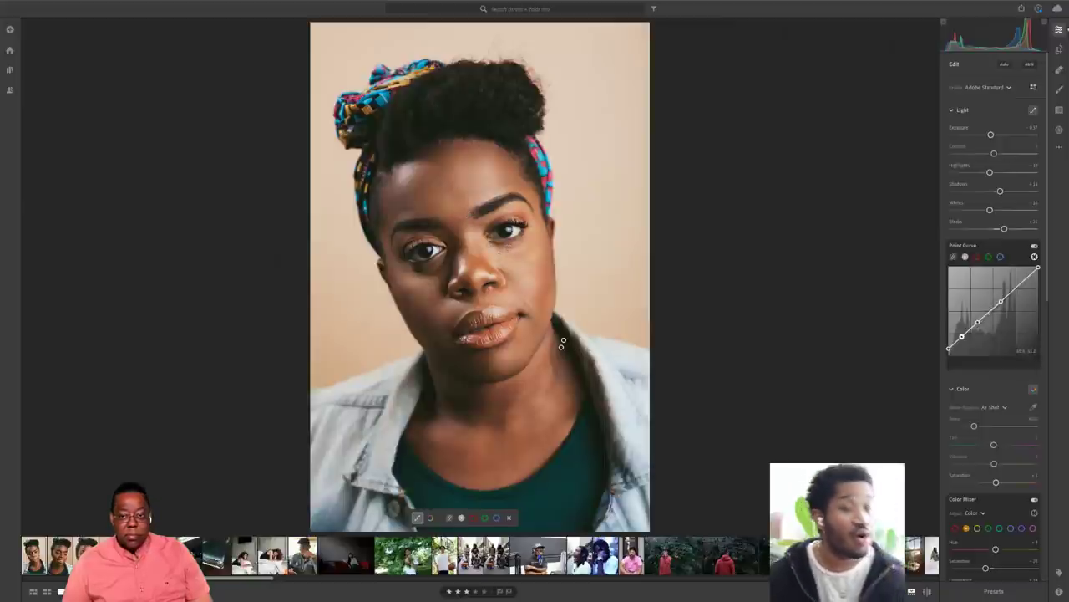
- Start a brush adjustment on the forehead, enlarge the brush slightly and nudge its Exposure
{"action": "left_click", "coordinate": [1061, 89]}
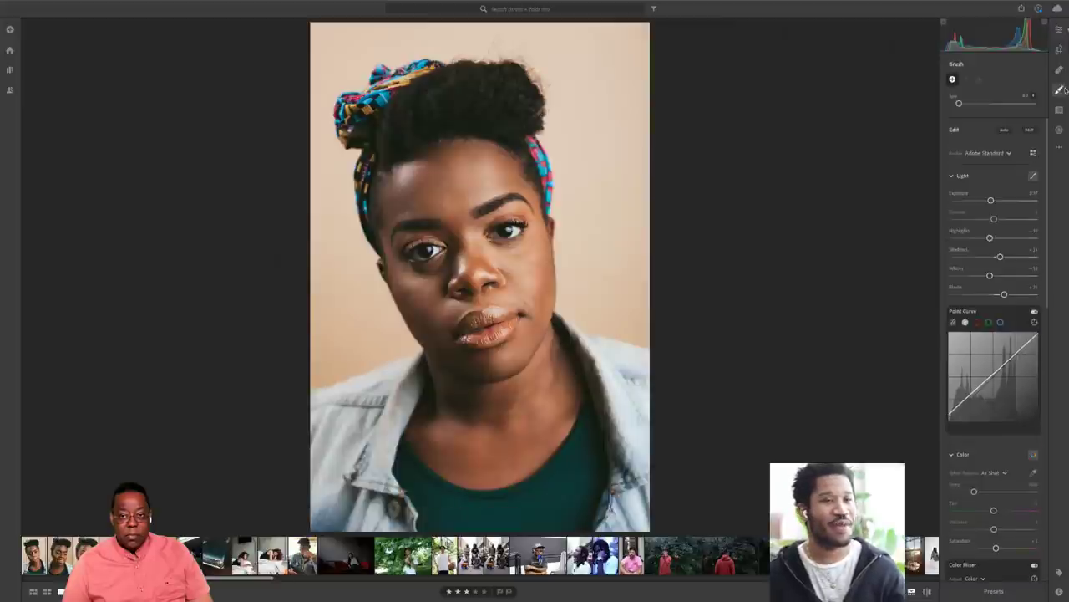
{"action": "left_click", "coordinate": [467, 175]}
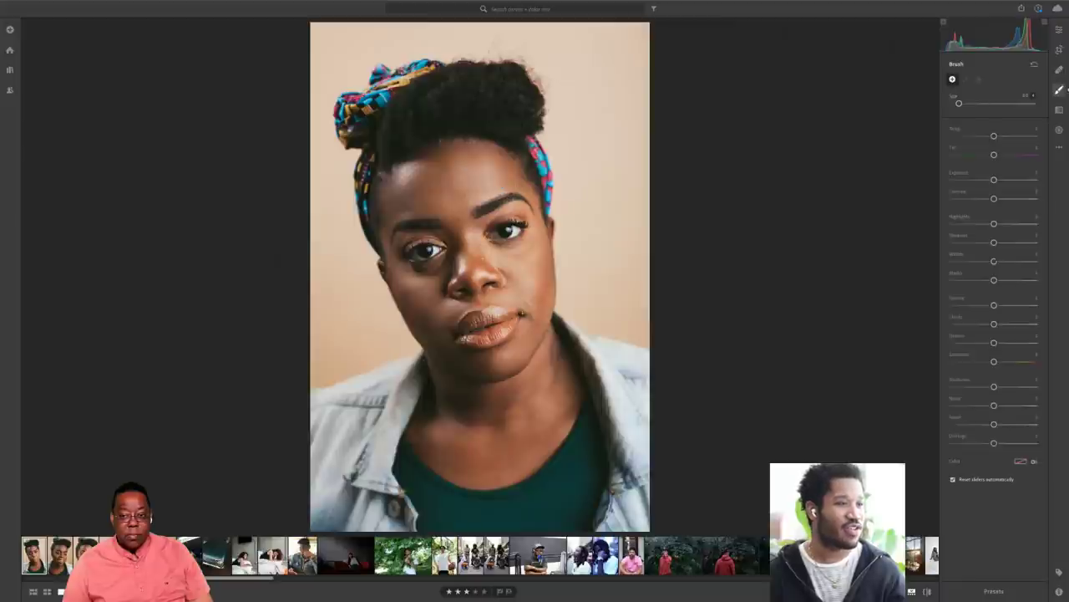
{"action": "left_click_drag", "start_coordinate": [958, 103], "coordinate": [961, 103]}
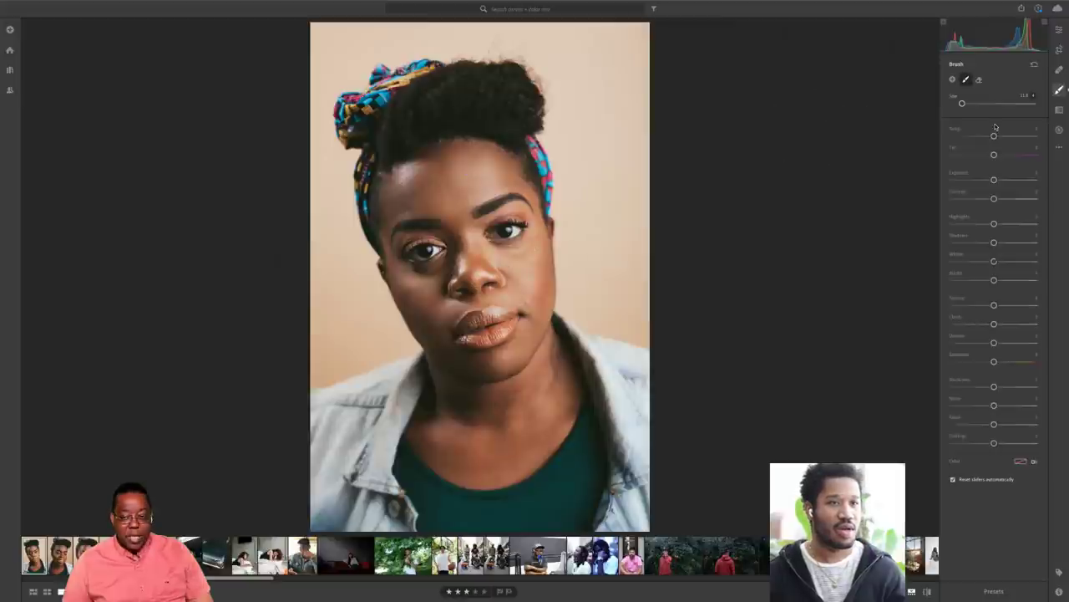
{"action": "left_click_drag", "start_coordinate": [993, 180], "coordinate": [992, 180]}
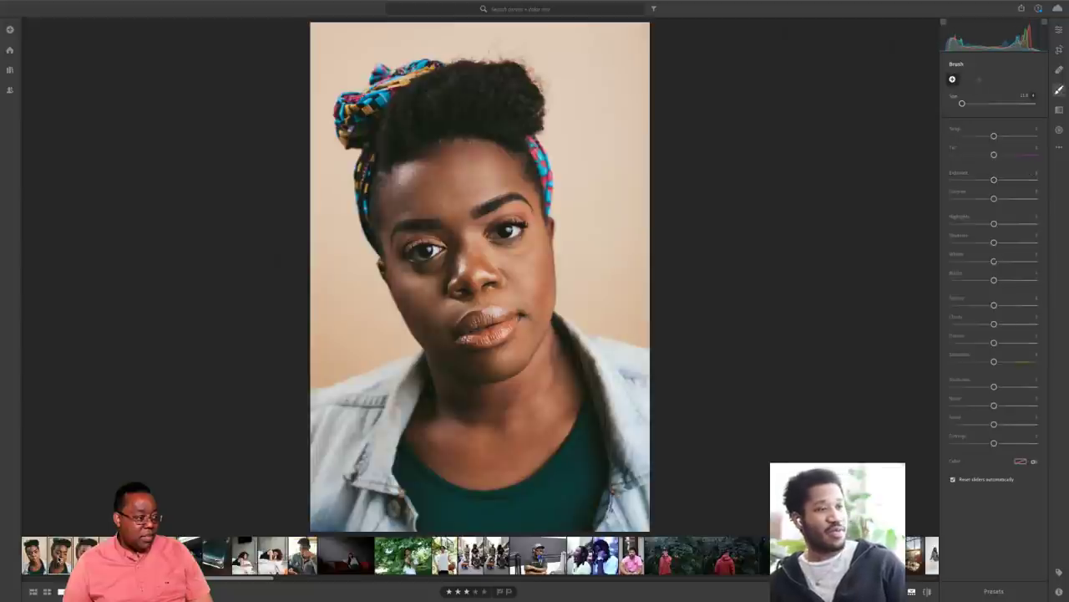
- View the neighbouring headwrap portrait and return to the one being edited
{"action": "key", "text": "Right"}
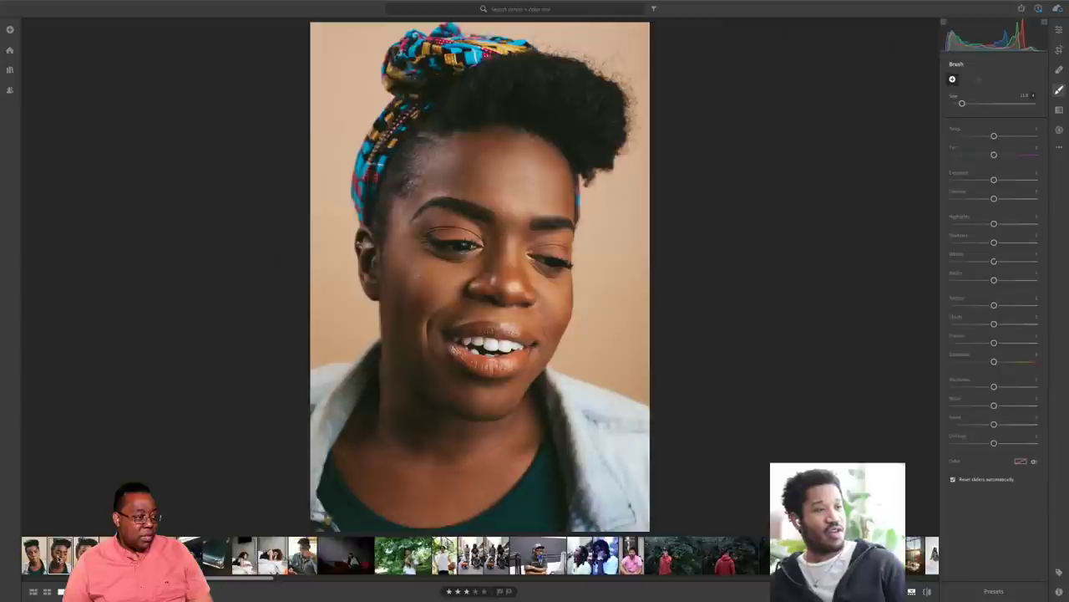
{"action": "key", "text": "Right"}
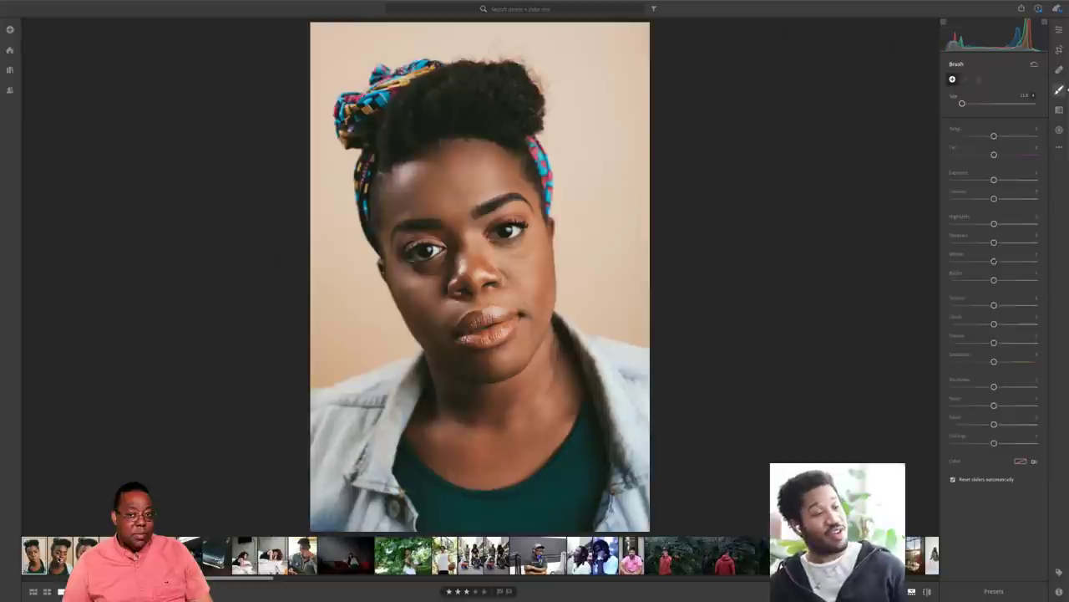
- Enlarge the brush several times over the face and return to the portrait's edit settings
{"action": "left_click", "coordinate": [467, 171]}
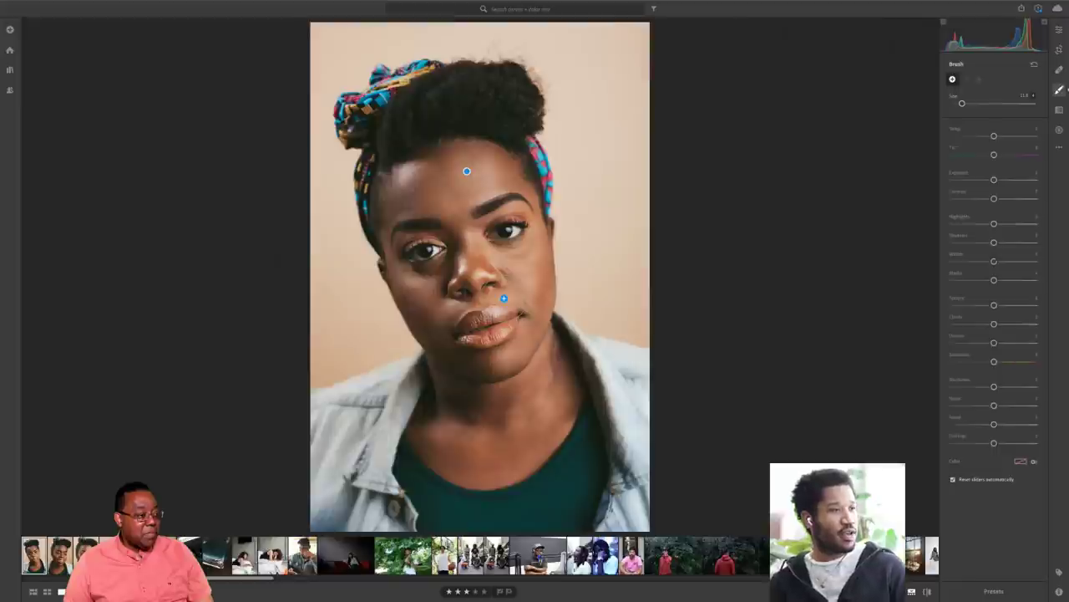
{"action": "key", "text": "bracketright"}
{"action": "key", "text": "bracketright"}
{"action": "key", "text": "bracketright"}
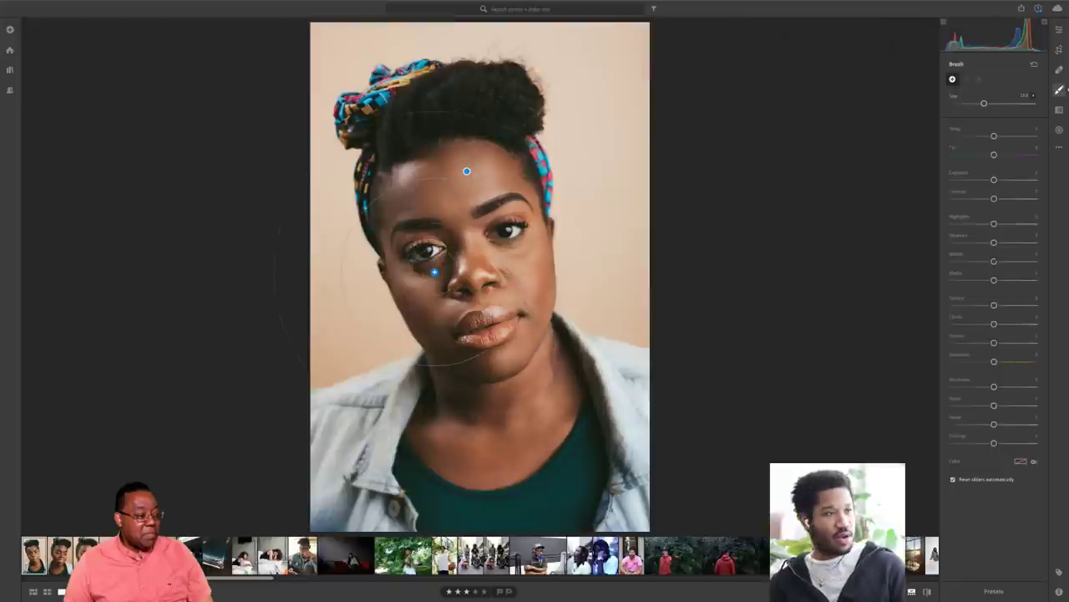
{"action": "key", "text": "e"}
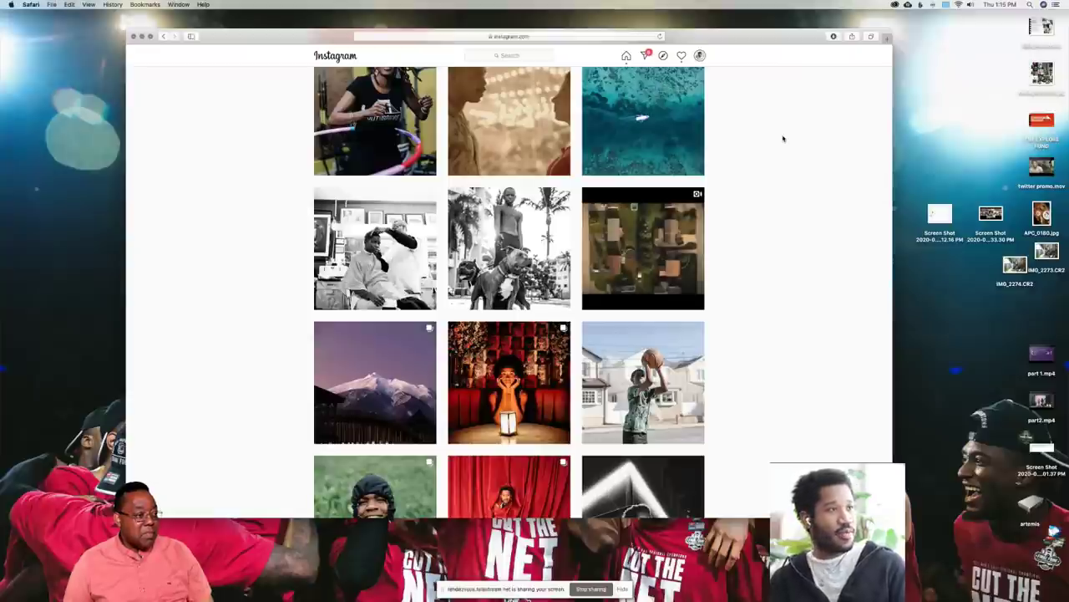
- Switch to Safari, open the Nation of Newcomers website in a new tab and make the window full screen
{"action": "key", "text": "super+t"}
{"action": "type", "text": "nationofnew"}
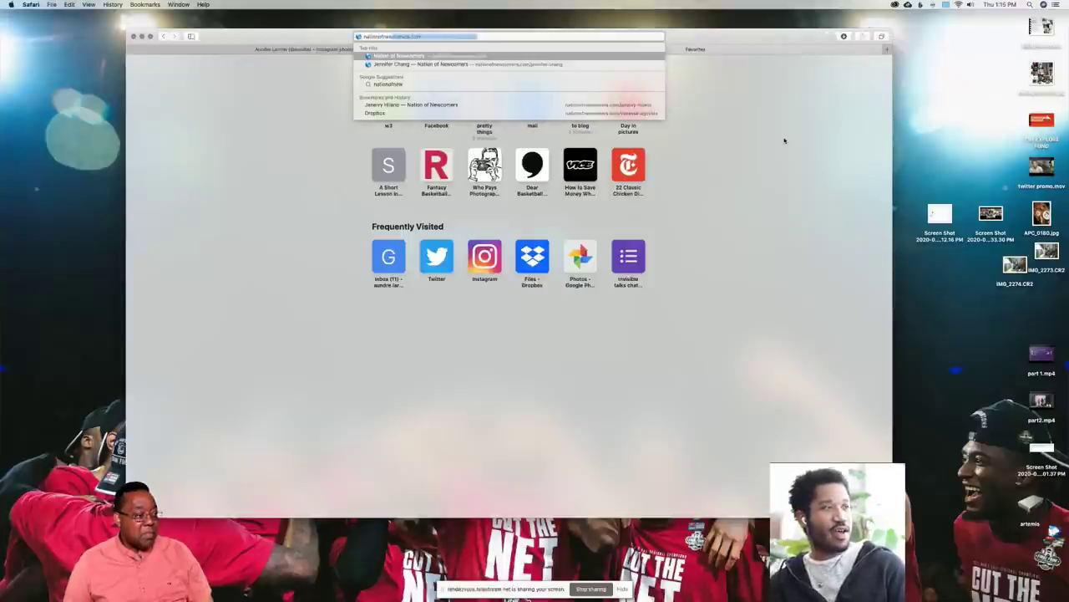
{"action": "key", "text": "Return"}
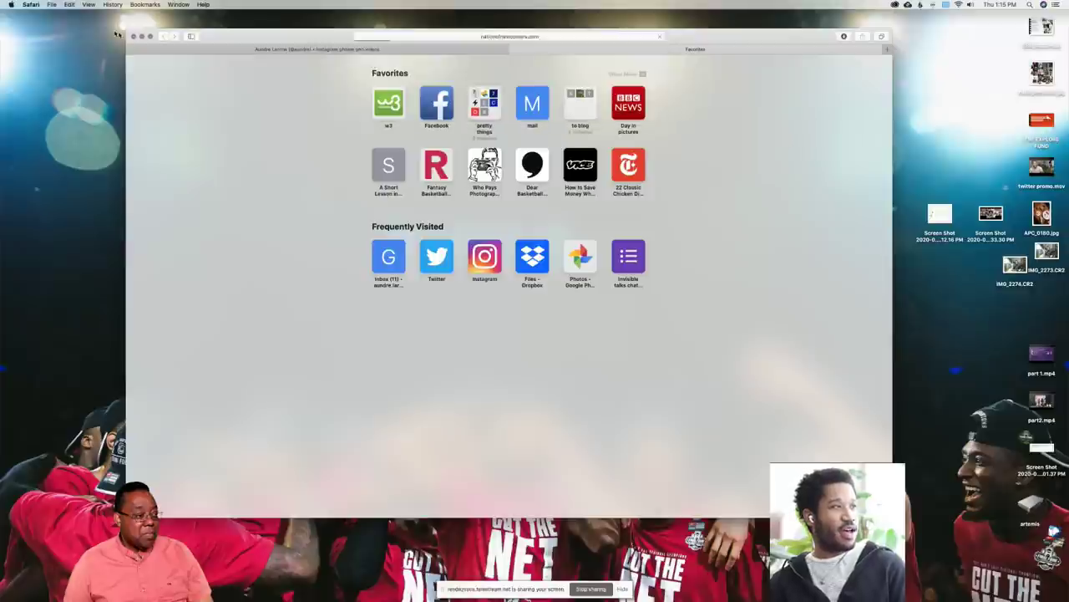
{"action": "left_click", "coordinate": [151, 37]}
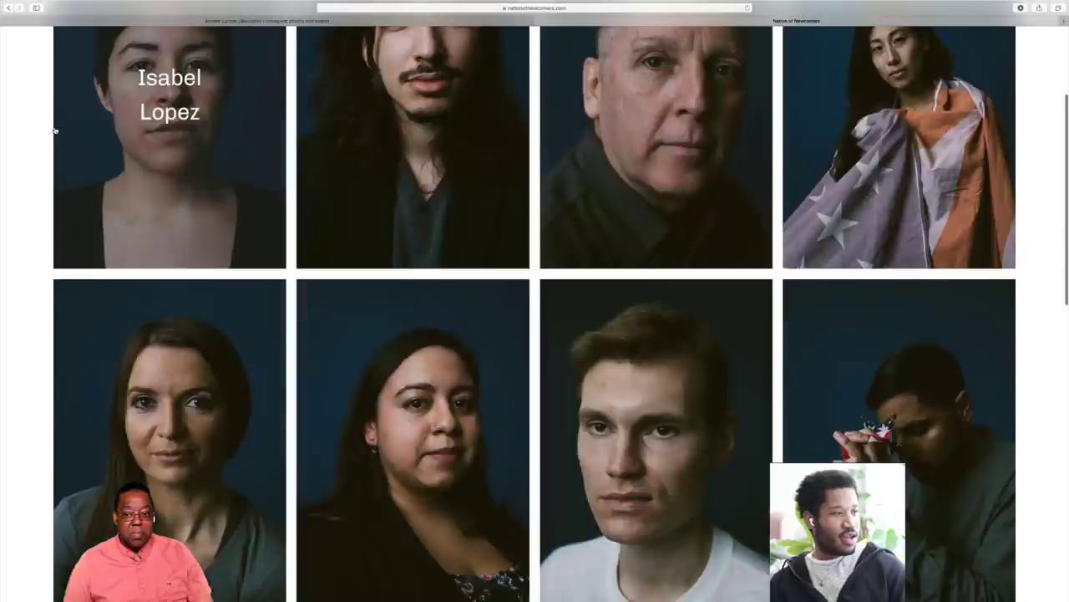
- Browse the portrait gallery and open the story of the woman in the black off-shoulder top
{"action": "scroll", "coordinate": [55, 129], "scroll_direction": "down", "scroll_amount": 5}
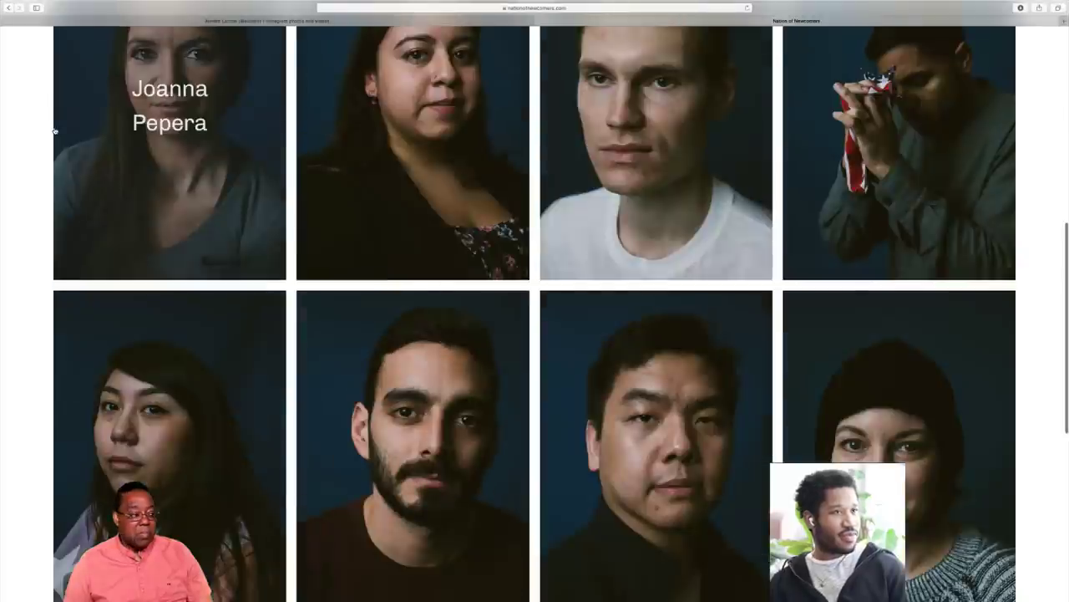
{"action": "scroll", "coordinate": [55, 132], "scroll_direction": "down", "scroll_amount": 5}
{"action": "left_click", "coordinate": [201, 239]}
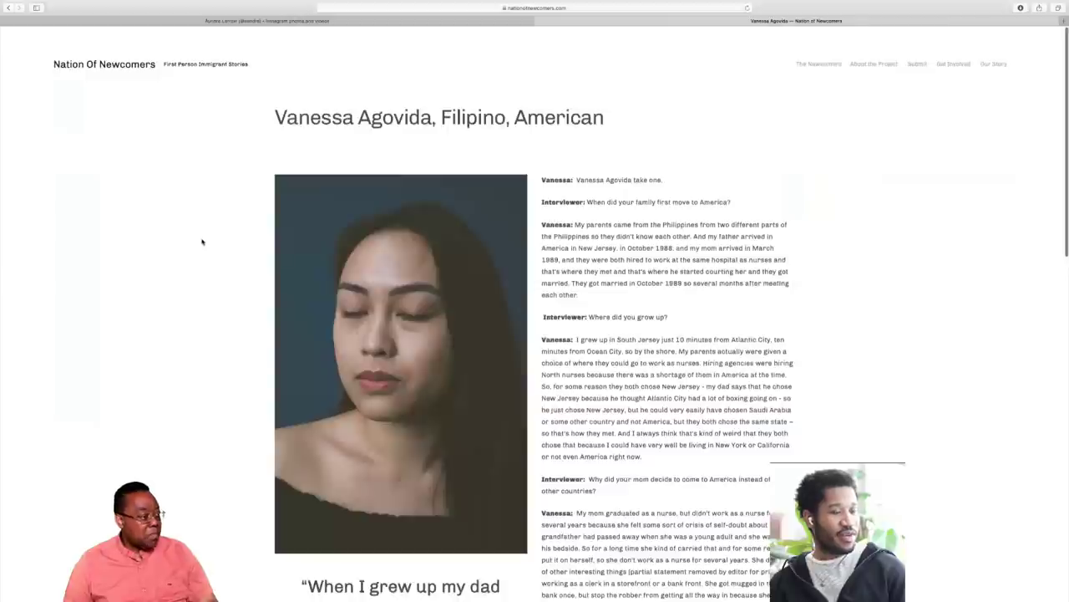
- Examine the skin tones and blue backgrounds of both portraits on the story page, raising the display brightness
{"action": "scroll", "coordinate": [201, 239], "scroll_direction": "down", "scroll_amount": 3}
{"action": "scroll", "coordinate": [205, 221], "scroll_direction": "down", "scroll_amount": 5}
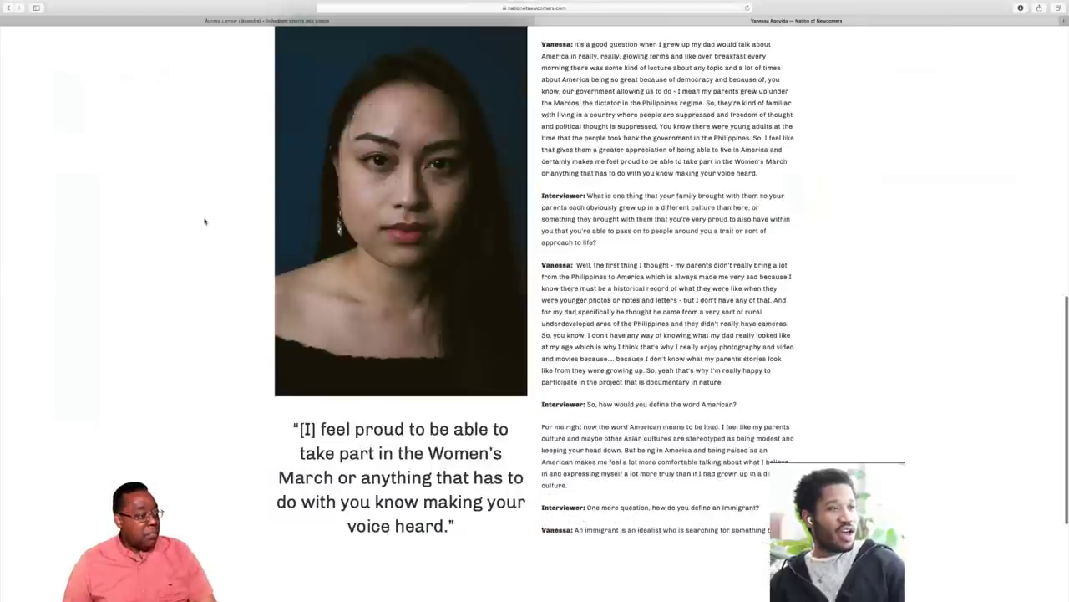
{"action": "scroll", "coordinate": [204, 221], "scroll_direction": "up", "scroll_amount": 7}
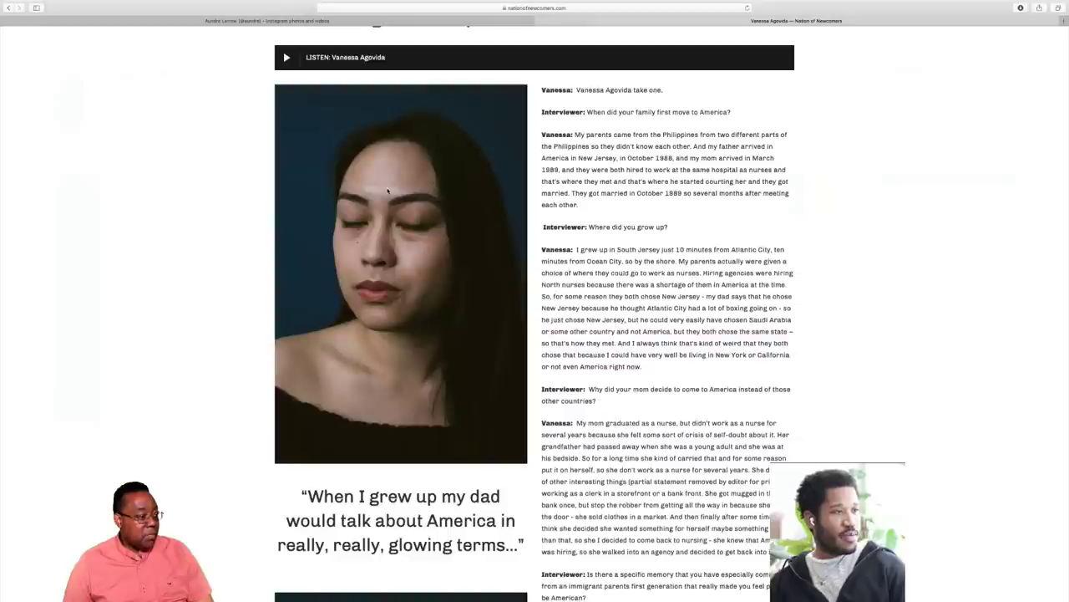
{"action": "scroll", "coordinate": [426, 187], "scroll_direction": "down", "scroll_amount": 2}
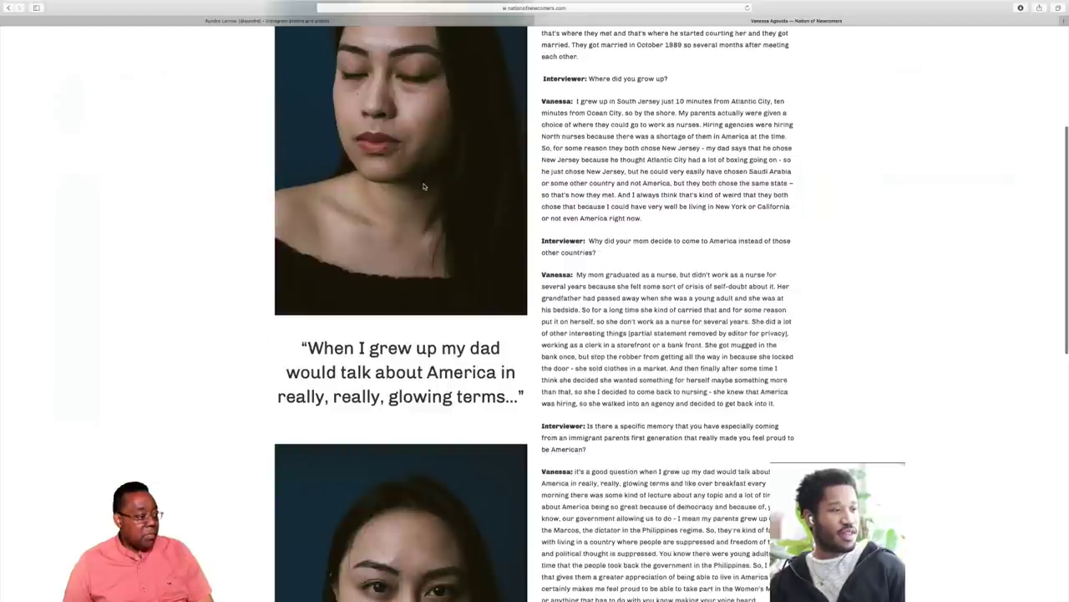
{"action": "scroll", "coordinate": [423, 186], "scroll_direction": "up", "scroll_amount": 1}
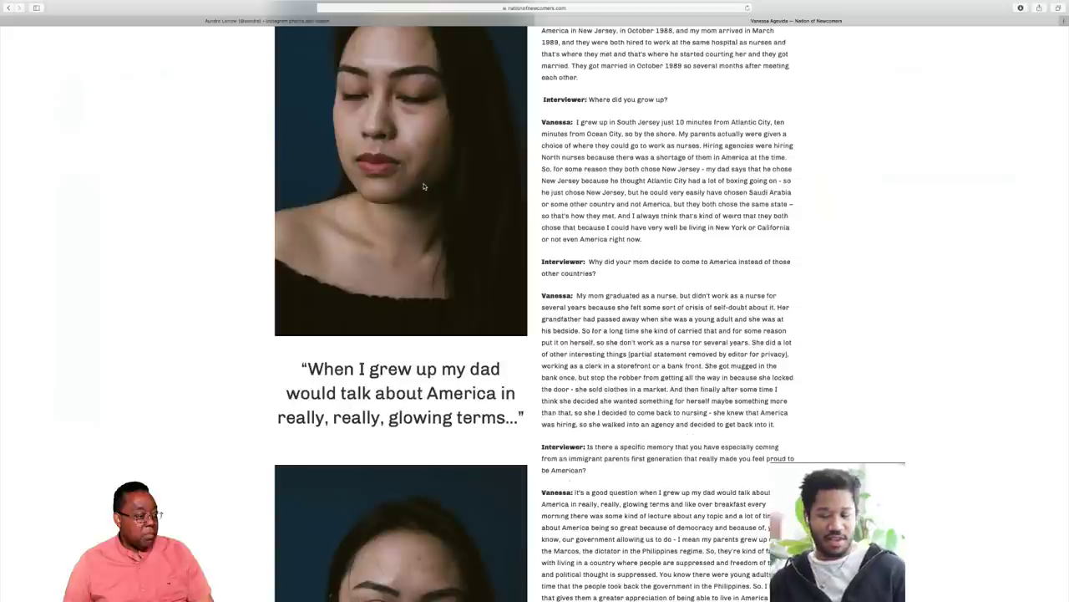
{"action": "key", "text": "XF86MonBrightnessUp"}
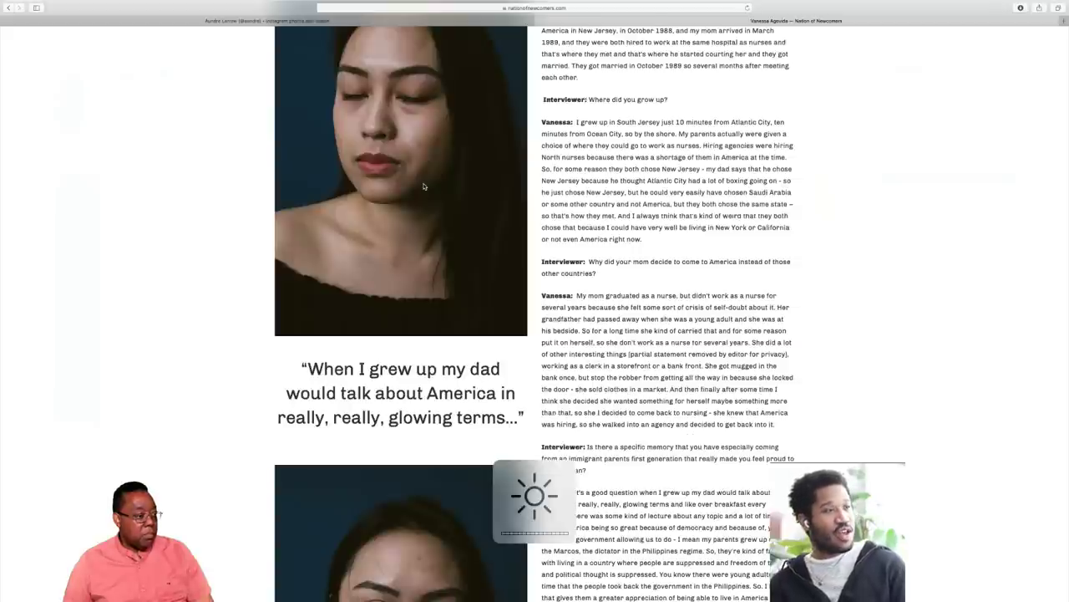
{"action": "scroll", "coordinate": [423, 185], "scroll_direction": "up", "scroll_amount": 4}
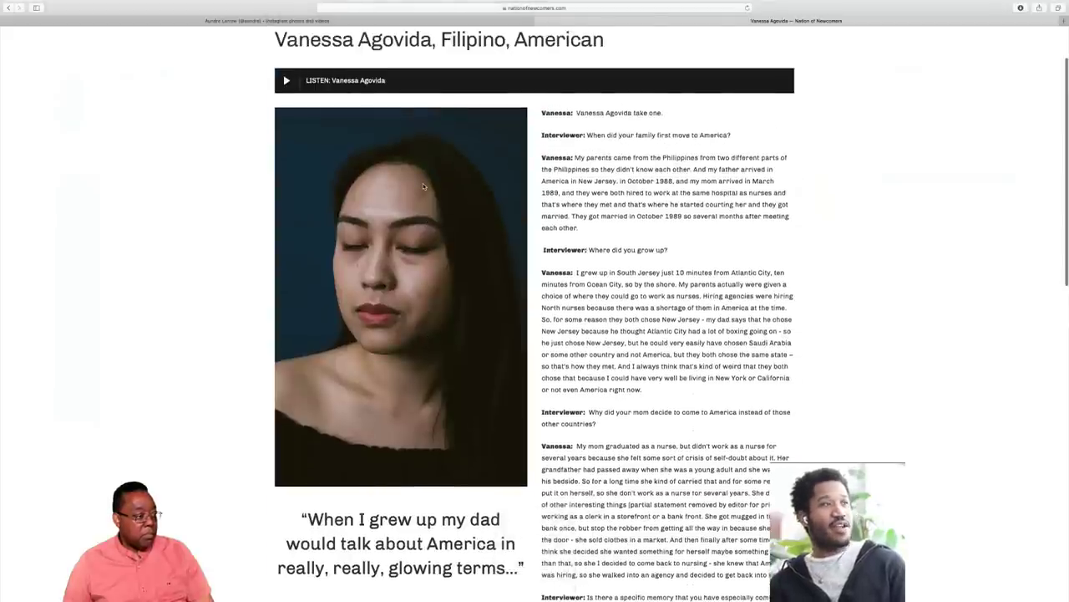
- Compare with the Instagram photo grid and return to the portrait story page
{"action": "left_click", "coordinate": [367, 22]}
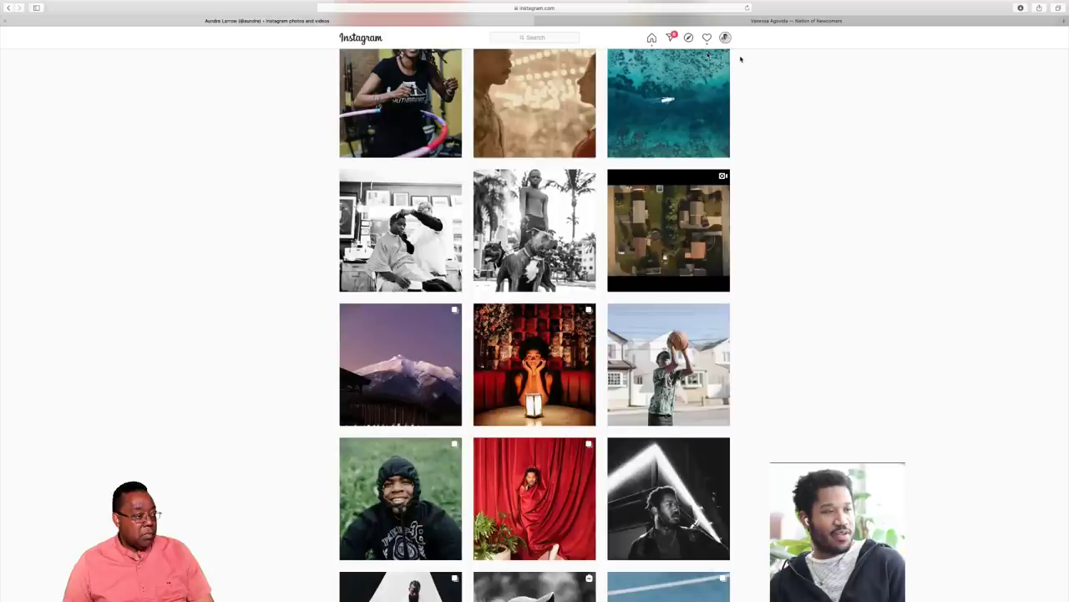
{"action": "left_click", "coordinate": [748, 21]}
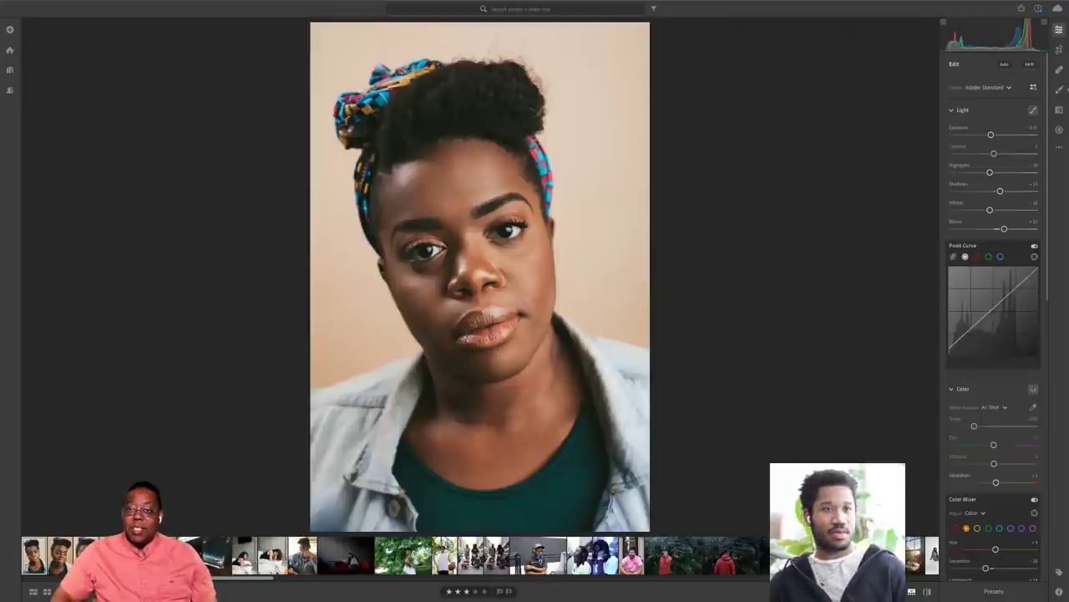
- Turn on Do Not Disturb in the macOS notification settings and return to the portrait
{"action": "left_click", "coordinate": [1057, 5]}
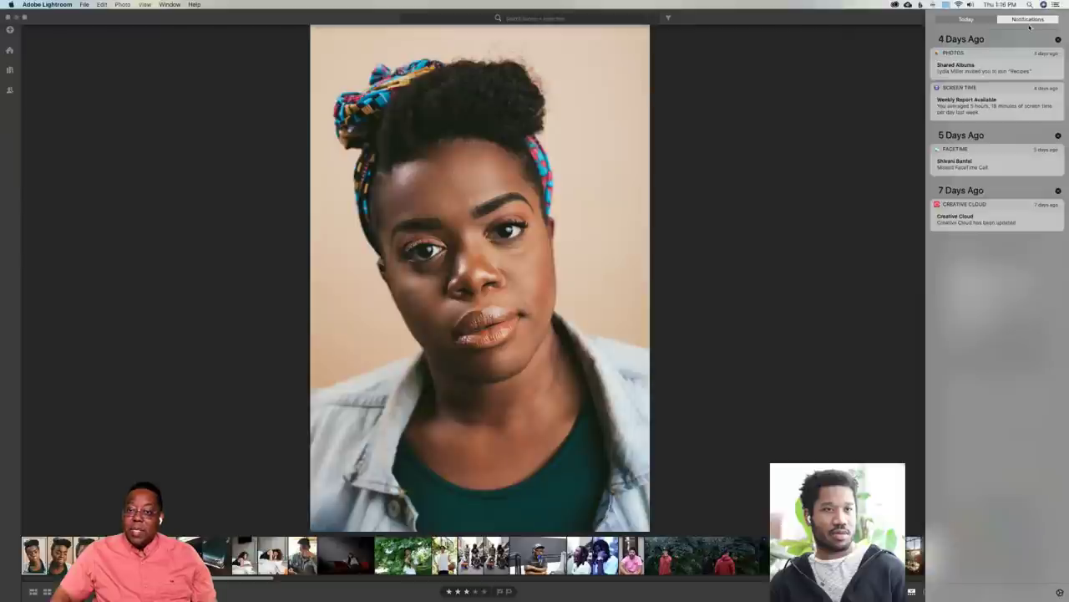
{"action": "scroll", "coordinate": [1040, 46], "scroll_direction": "up", "scroll_amount": 3}
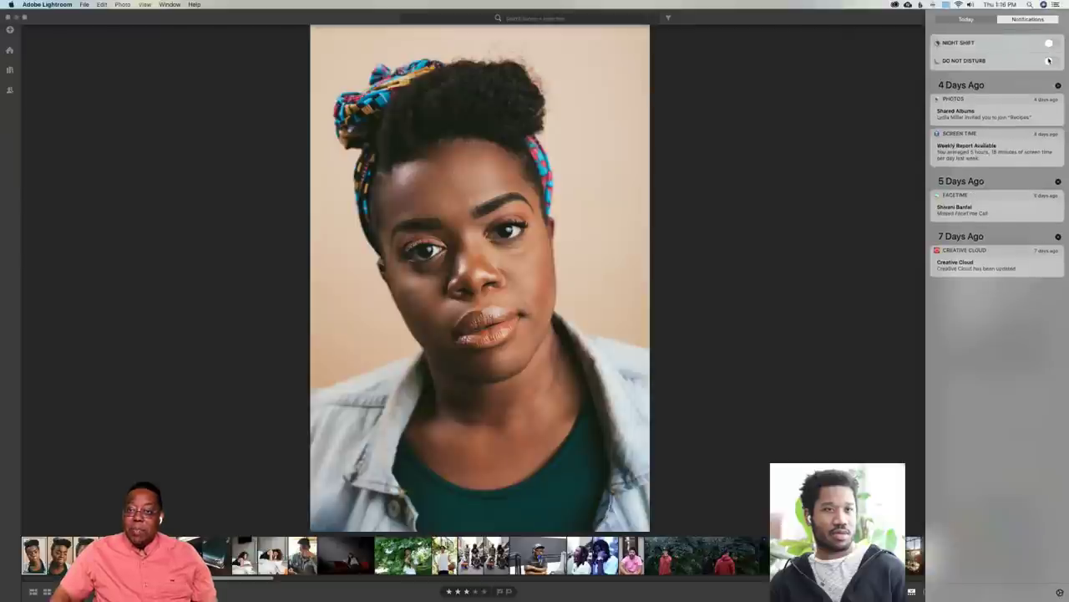
{"action": "left_click", "coordinate": [1049, 60]}
{"action": "left_click", "coordinate": [1057, 5]}
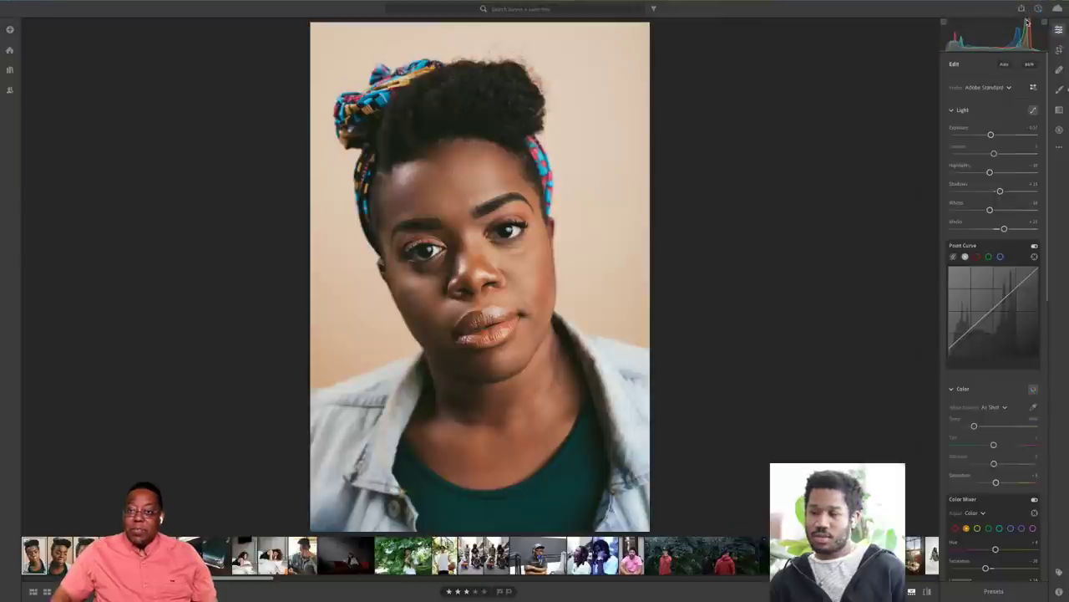
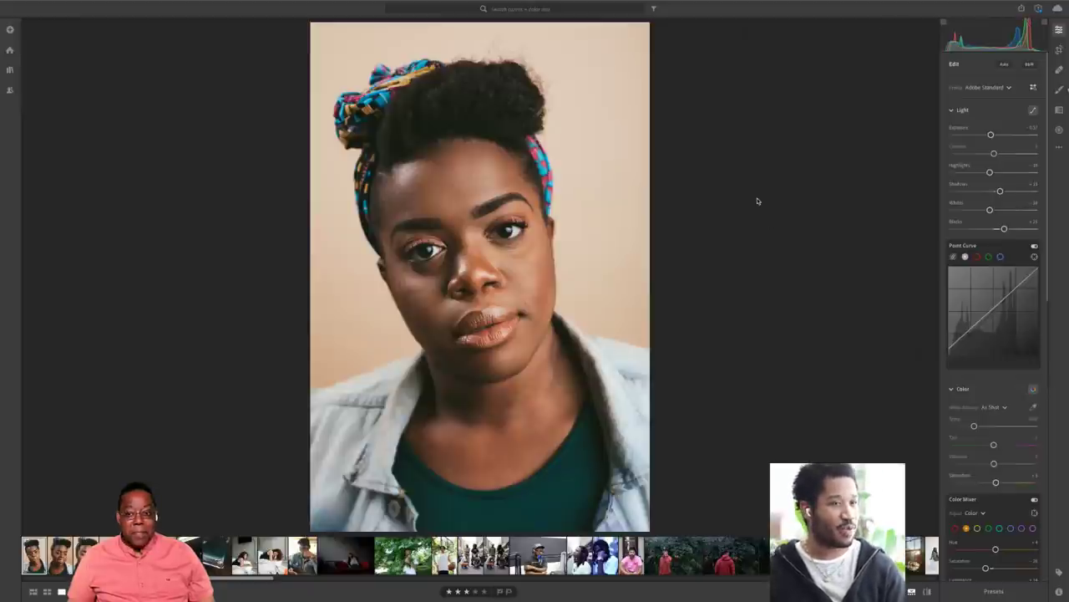
- View the photo of the teal vintage car at full size and return to the album's photo grid
{"action": "key", "text": "g"}
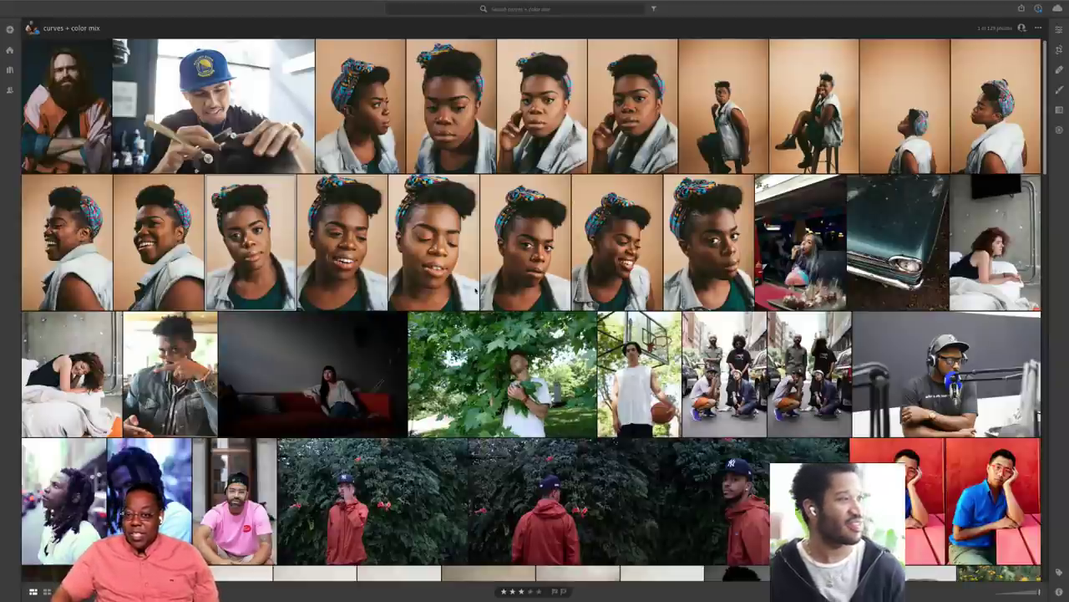
{"action": "scroll", "coordinate": [534, 312], "scroll_direction": "down", "scroll_amount": 1}
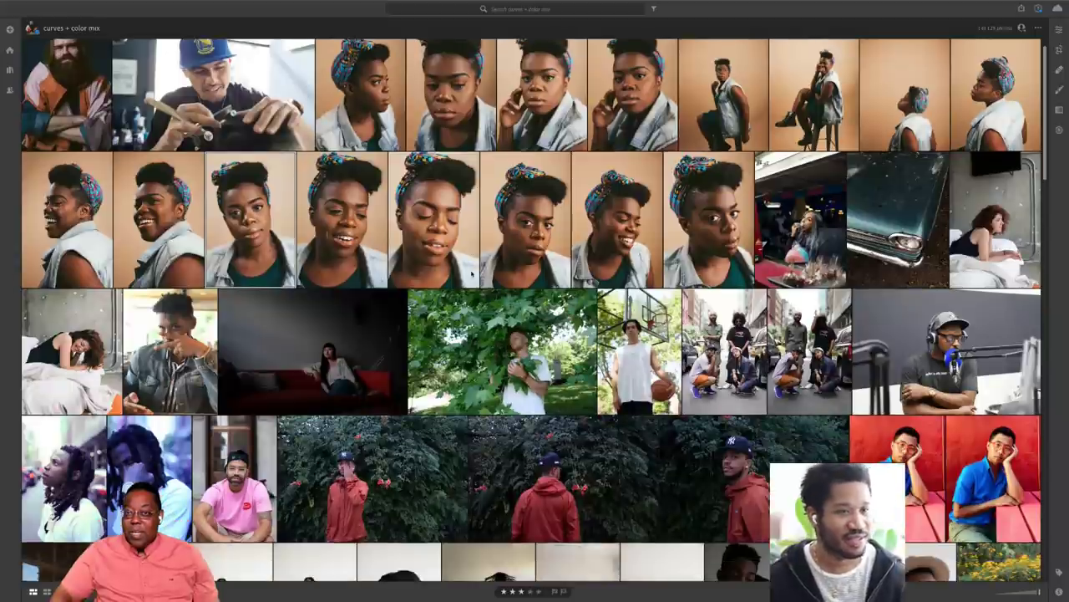
{"action": "double_click", "coordinate": [880, 245]}
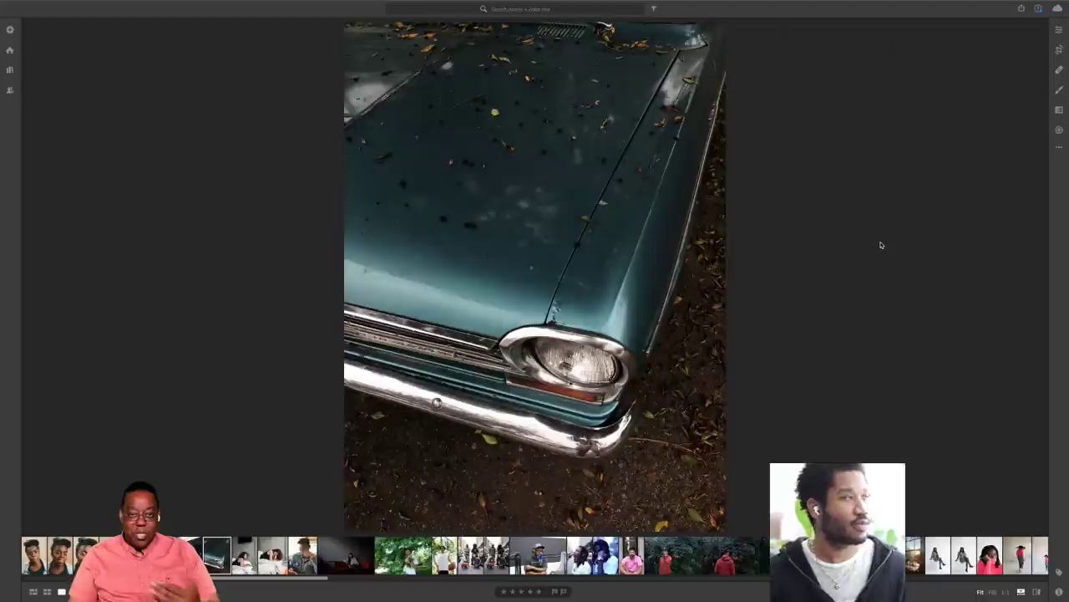
{"action": "key", "text": "g"}
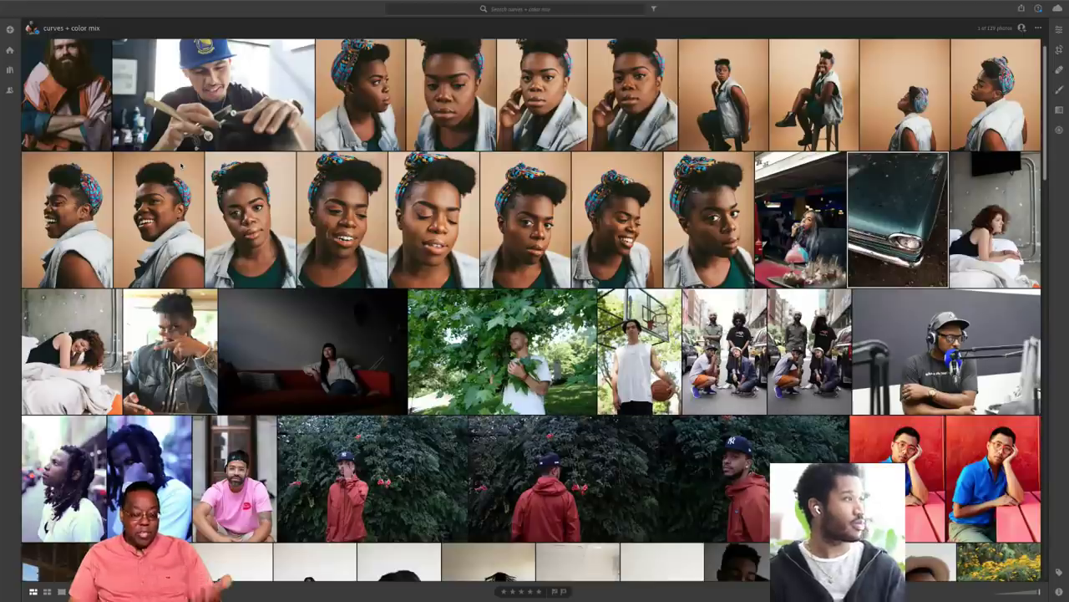
- Show the album list and browse through the albums
{"action": "left_click", "coordinate": [10, 69]}
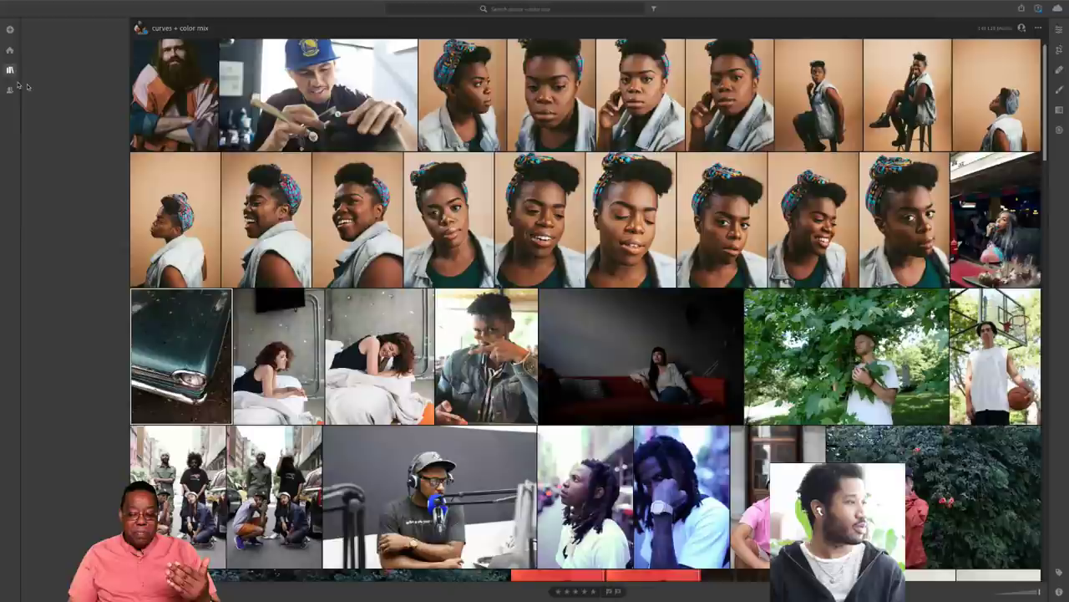
{"action": "scroll", "coordinate": [80, 184], "scroll_direction": "down", "scroll_amount": 5}
{"action": "scroll", "coordinate": [79, 184], "scroll_direction": "down", "scroll_amount": 3}
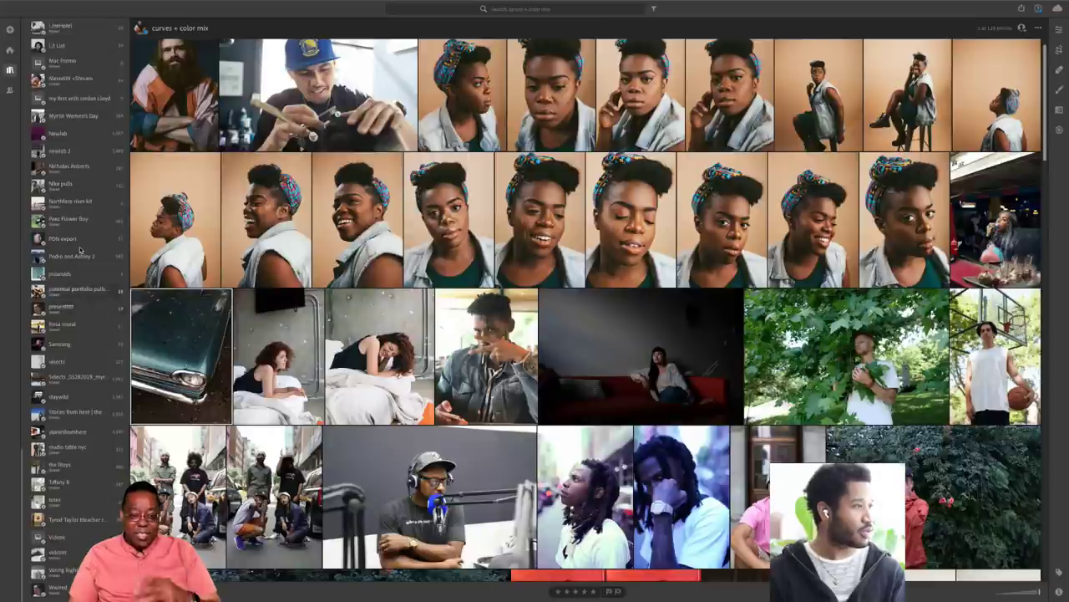
{"action": "scroll", "coordinate": [79, 241], "scroll_direction": "up", "scroll_amount": 5}
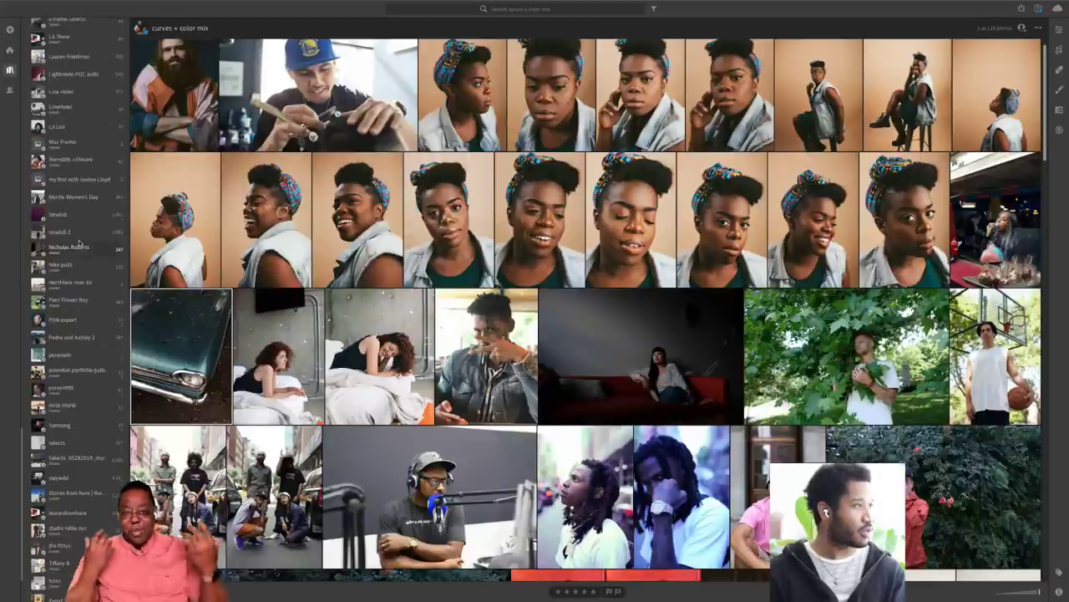
- Widen the search scope to All Photos and display the whole library as a grid
{"action": "left_click", "coordinate": [486, 10]}
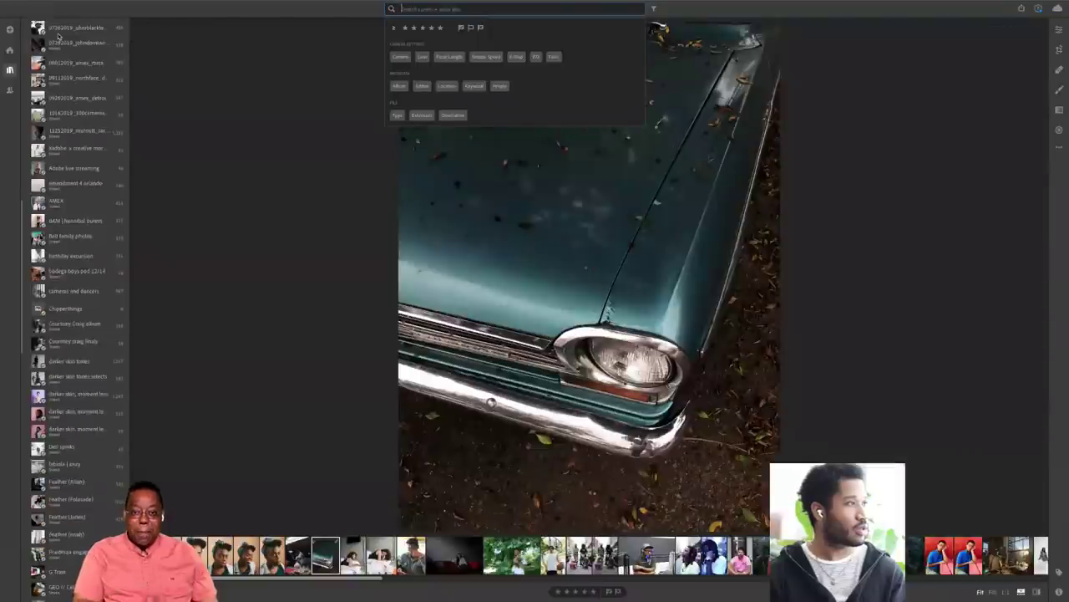
{"action": "scroll", "coordinate": [59, 35], "scroll_direction": "up", "scroll_amount": 10}
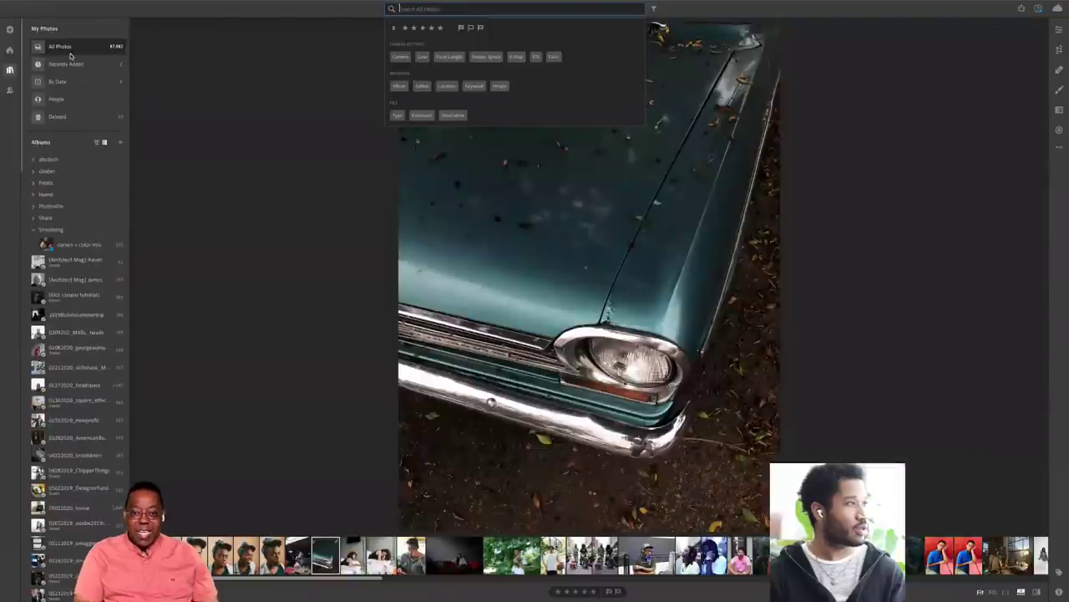
{"action": "left_click", "coordinate": [71, 46]}
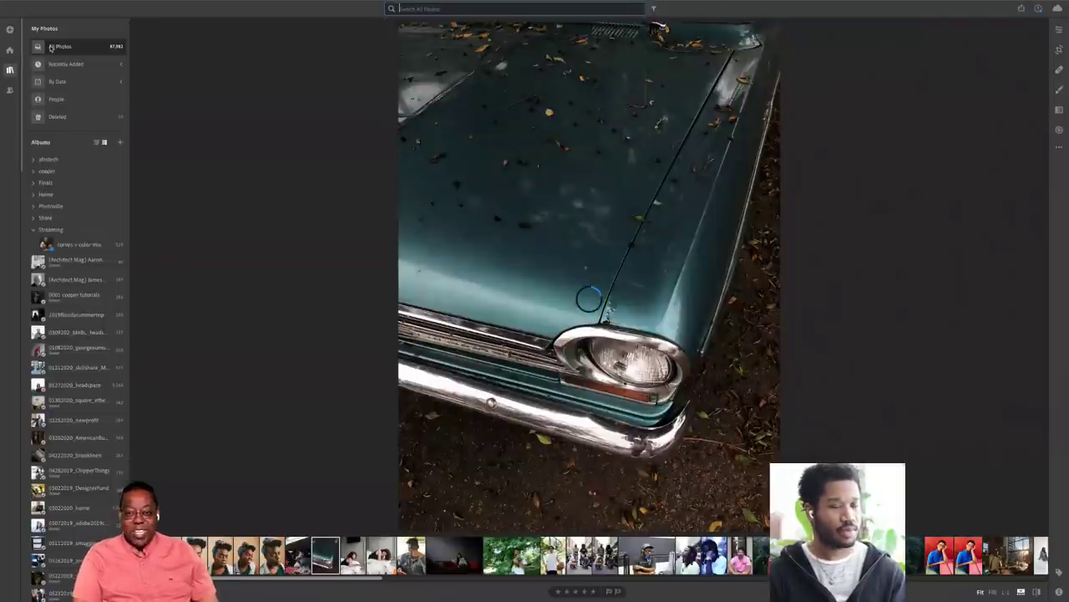
{"action": "left_click", "coordinate": [52, 47]}
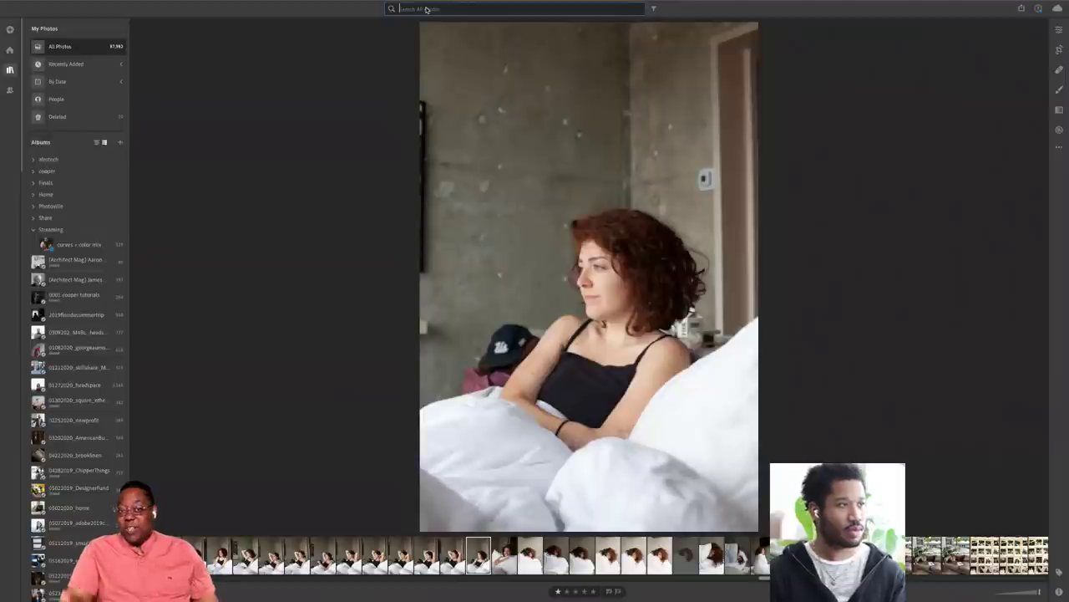
{"action": "key", "text": "Escape"}
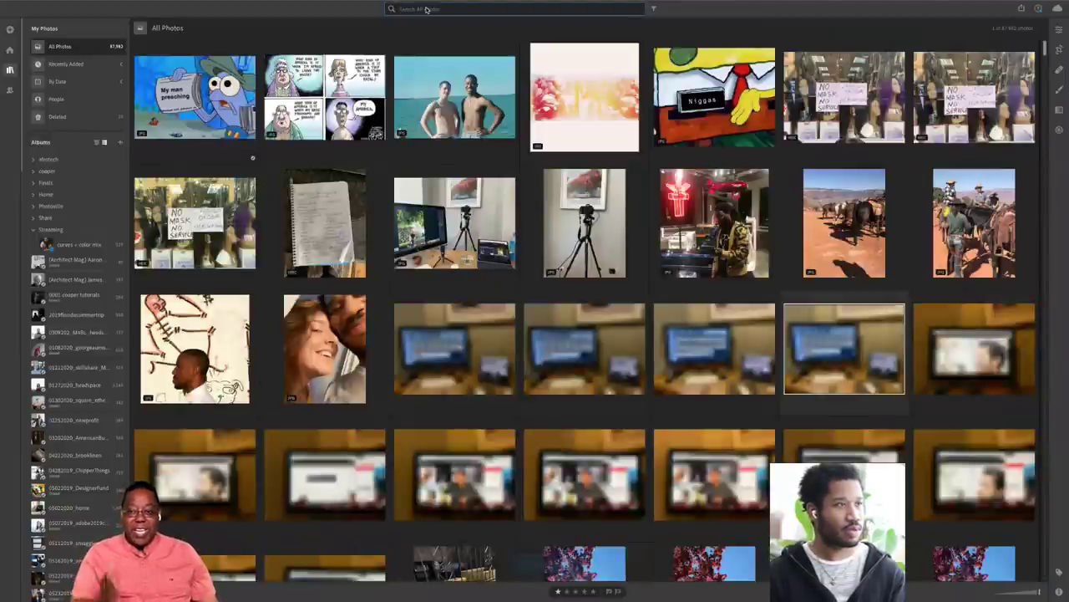
- Browse the pool photos in All Photos using both grid layouts, and try to start a library search
{"action": "scroll", "coordinate": [469, 103], "scroll_direction": "down", "scroll_amount": 15}
{"action": "scroll", "coordinate": [469, 103], "scroll_direction": "down", "scroll_amount": 3}
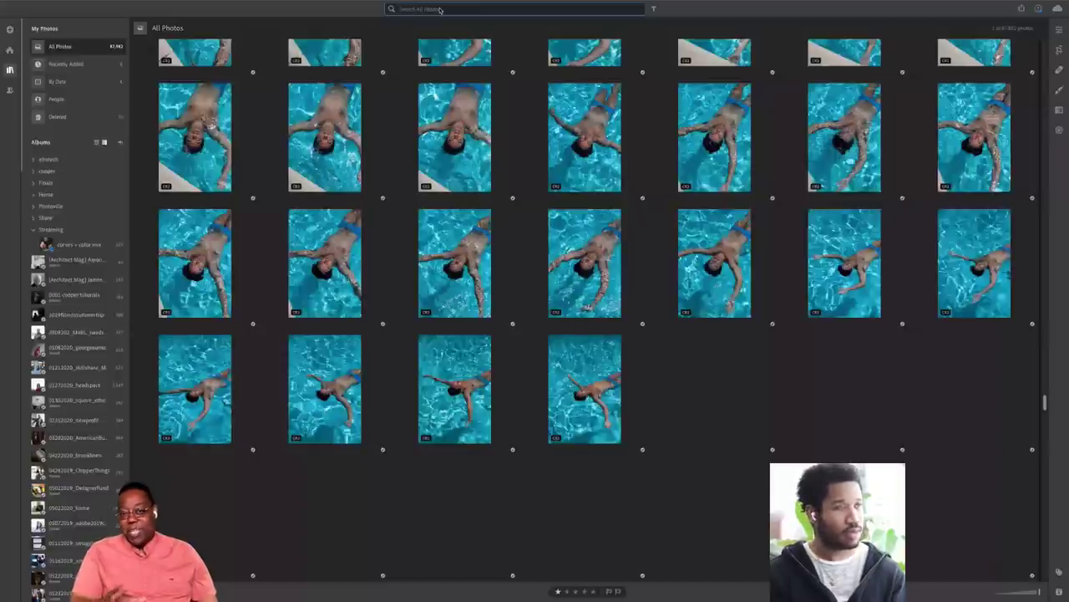
{"action": "key", "text": "g"}
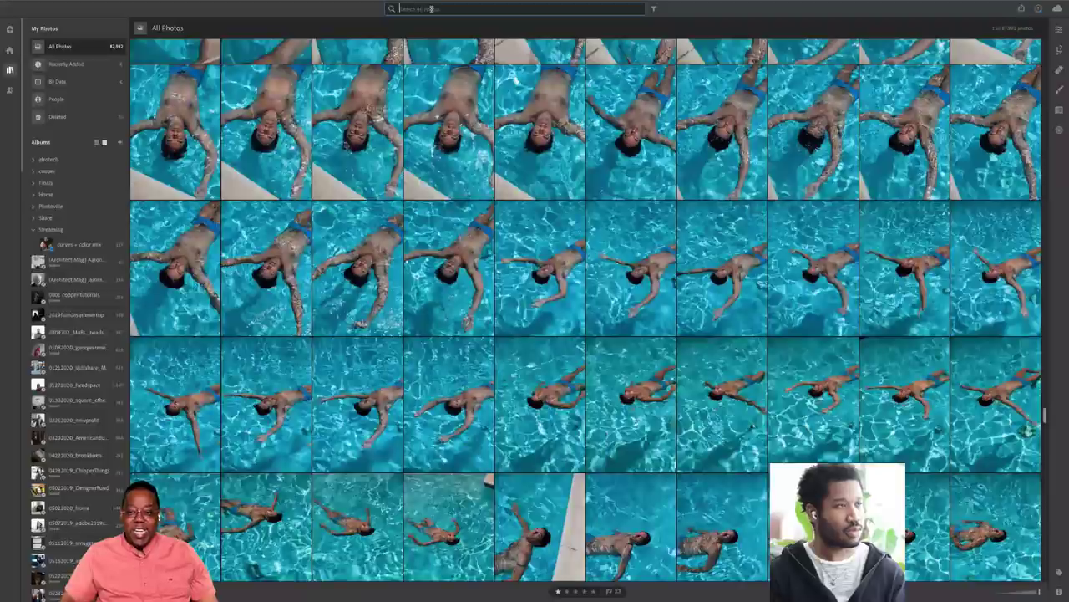
{"action": "key", "text": "g"}
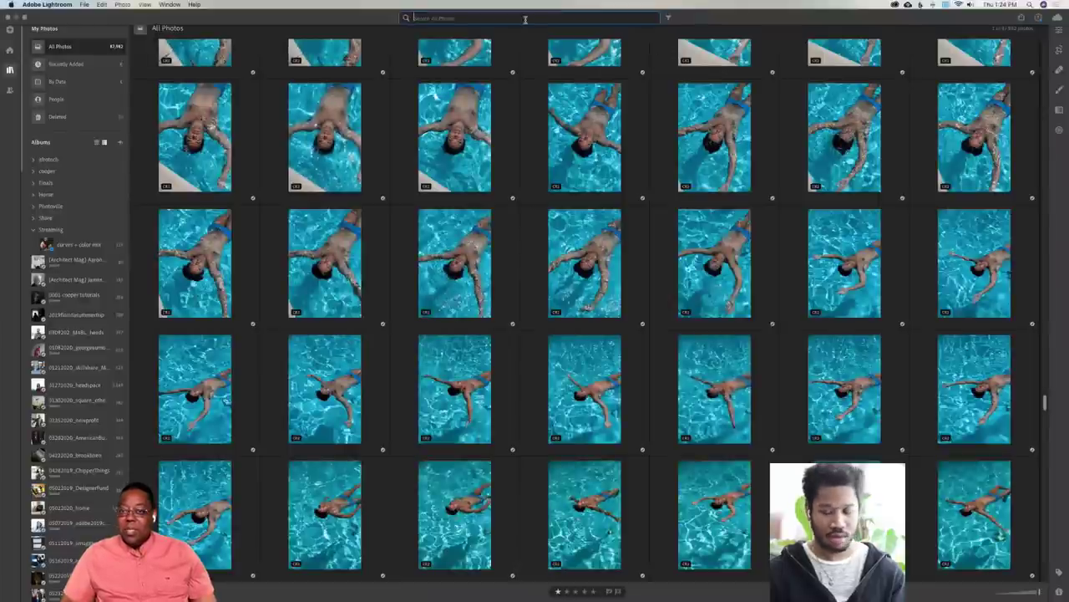
{"action": "key", "text": "Escape"}
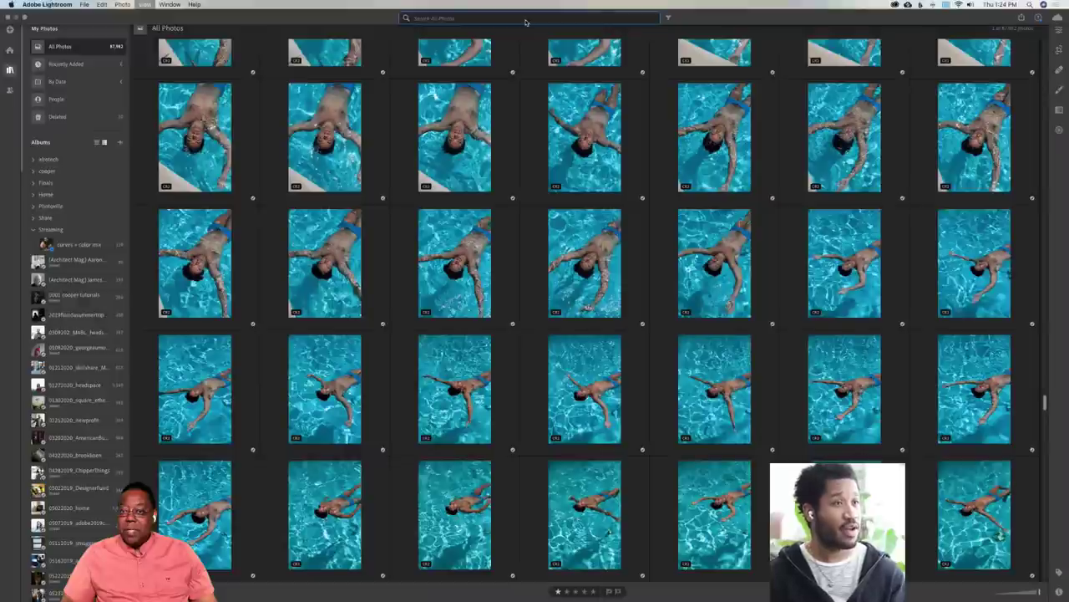
{"action": "left_click", "coordinate": [524, 18]}
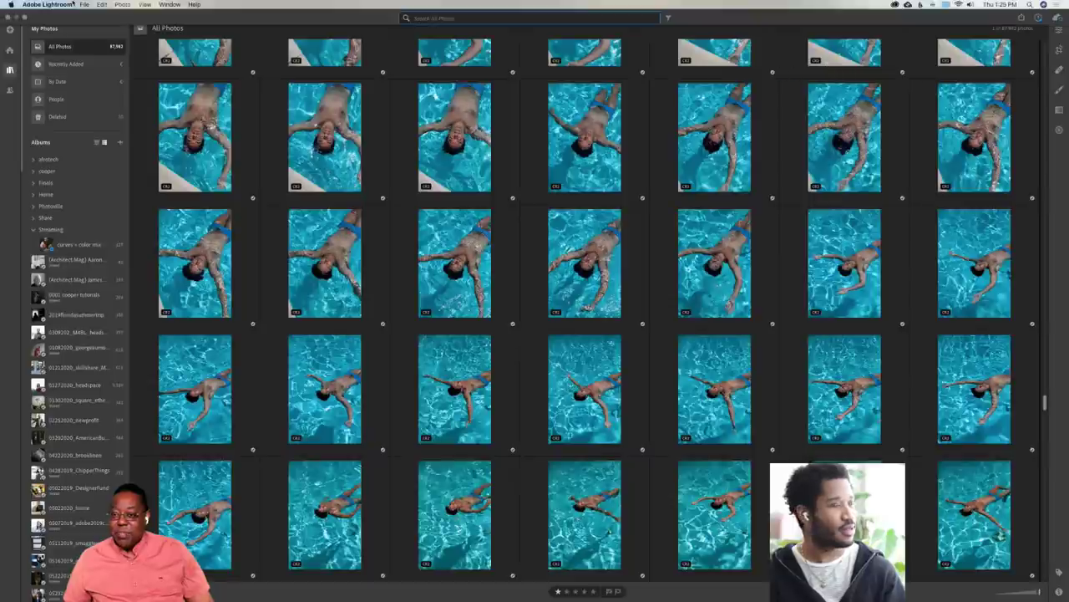
- Leave the stalled Lightroom window for the desktop and launch Lightroom again
{"action": "left_click", "coordinate": [11, 4]}
{"action": "mouse_move", "coordinate": [47, 4]}
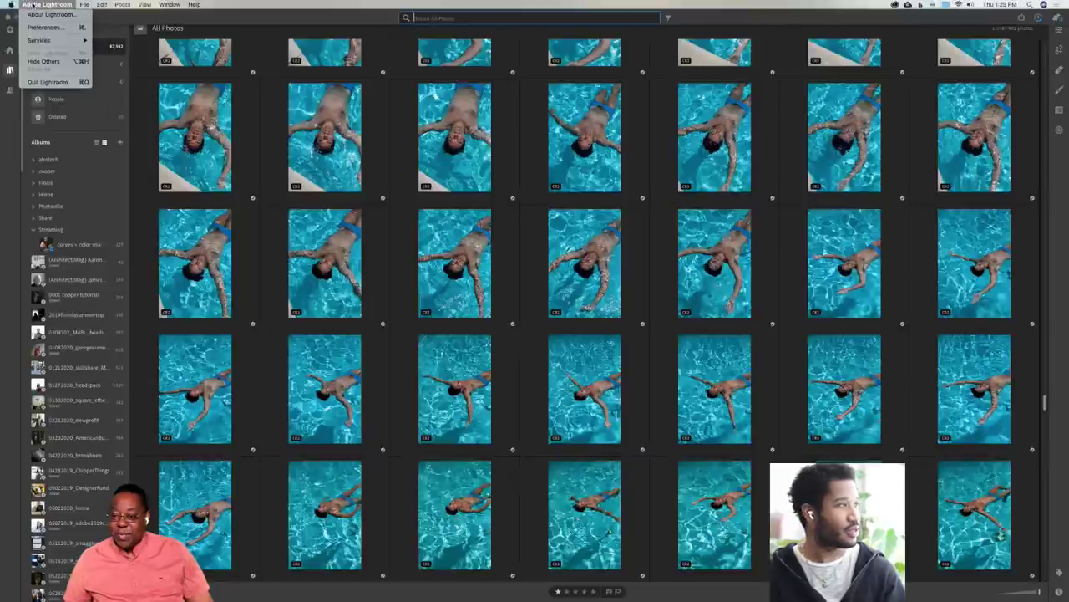
{"action": "key", "text": "Escape"}
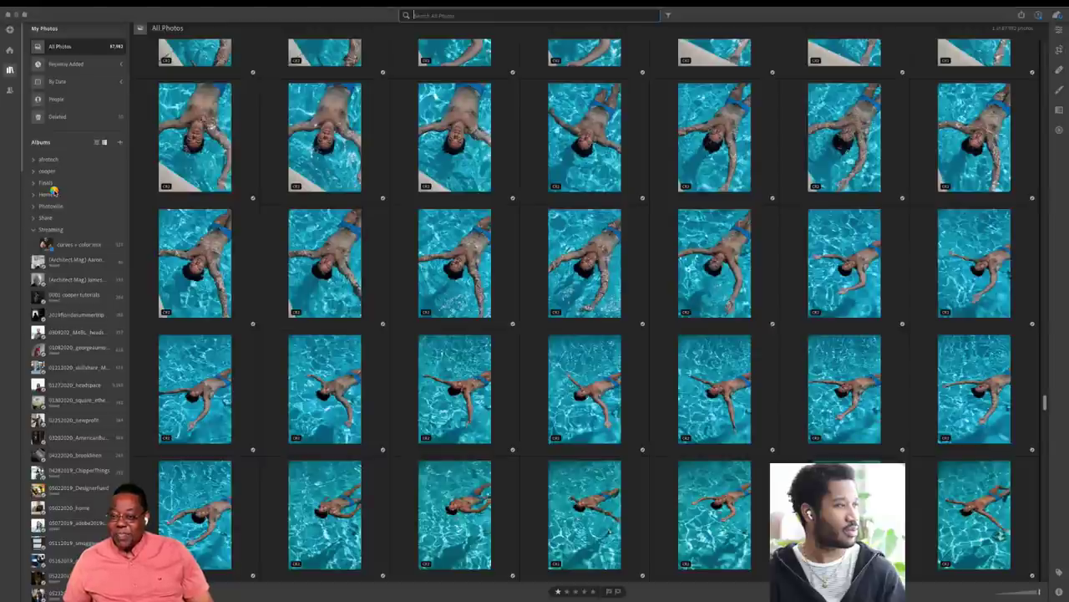
{"action": "key", "text": "ctrl+Left"}
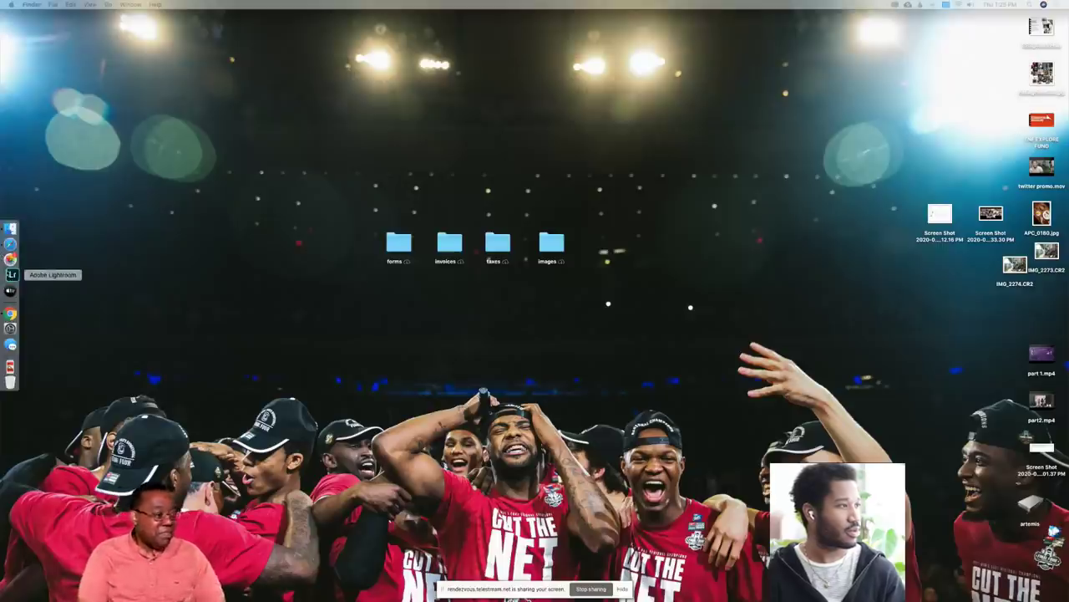
{"action": "left_click", "coordinate": [13, 274]}
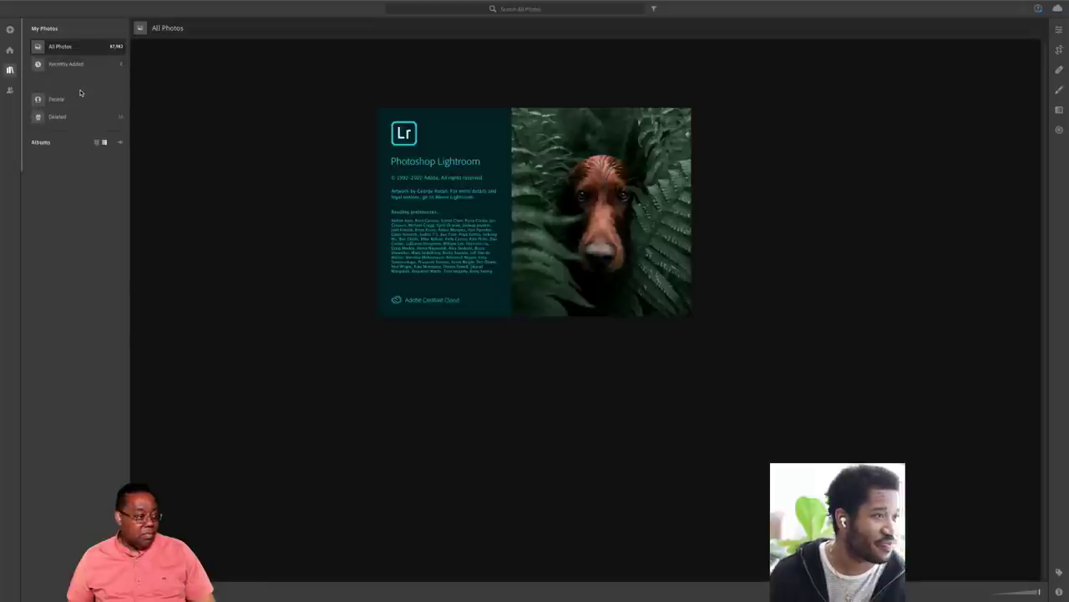
- In the curves + color mix album, open the photo of the man in the red jacket covering his face
{"action": "left_click", "coordinate": [83, 245]}
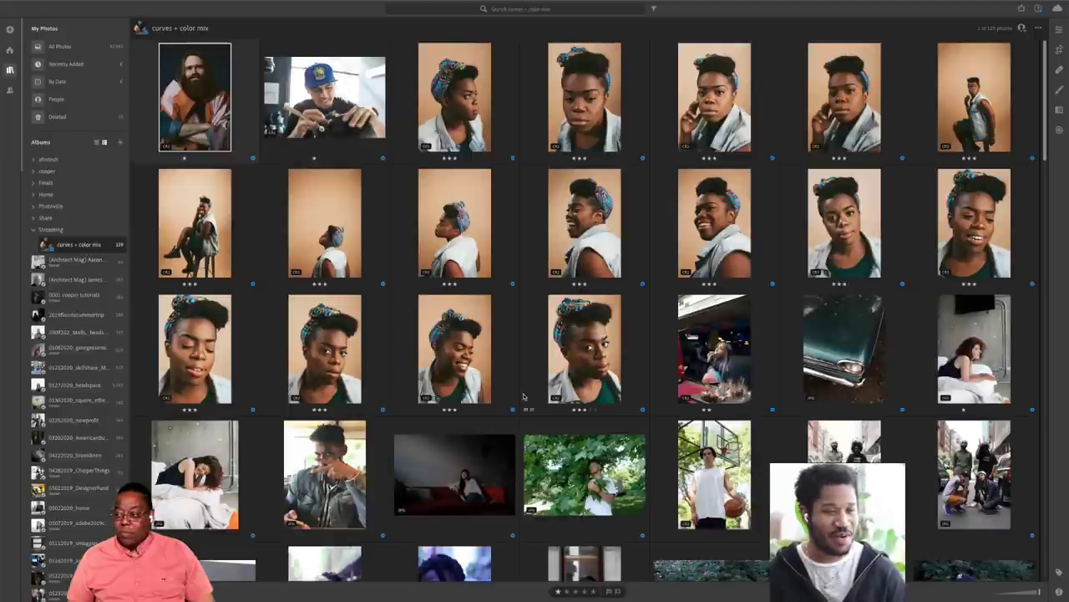
{"action": "scroll", "coordinate": [524, 396], "scroll_direction": "down", "scroll_amount": 1}
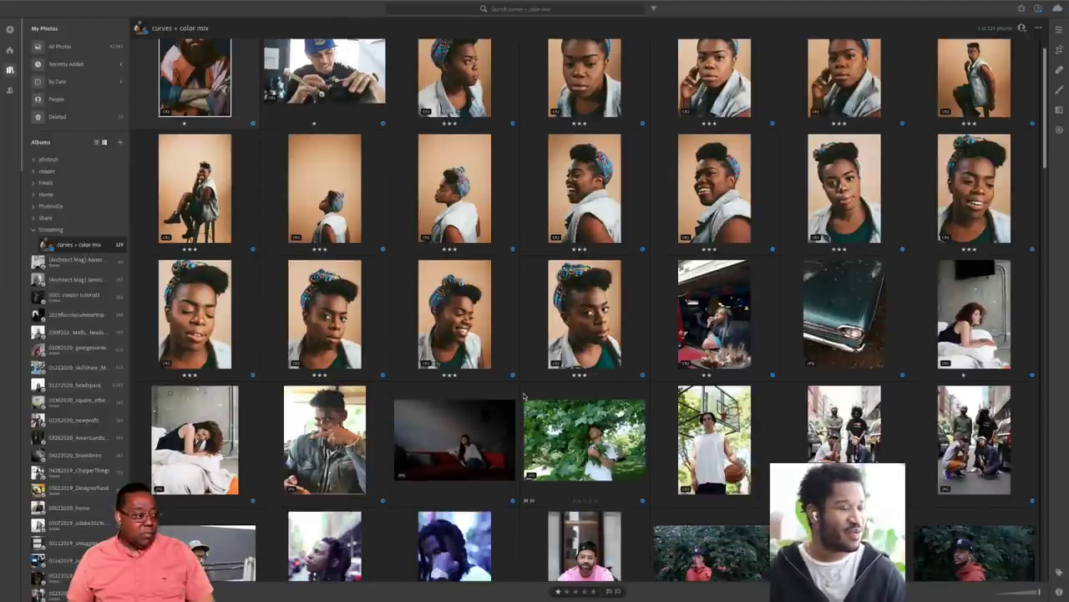
{"action": "scroll", "coordinate": [524, 396], "scroll_direction": "down", "scroll_amount": 1}
{"action": "scroll", "coordinate": [523, 396], "scroll_direction": "up", "scroll_amount": 2}
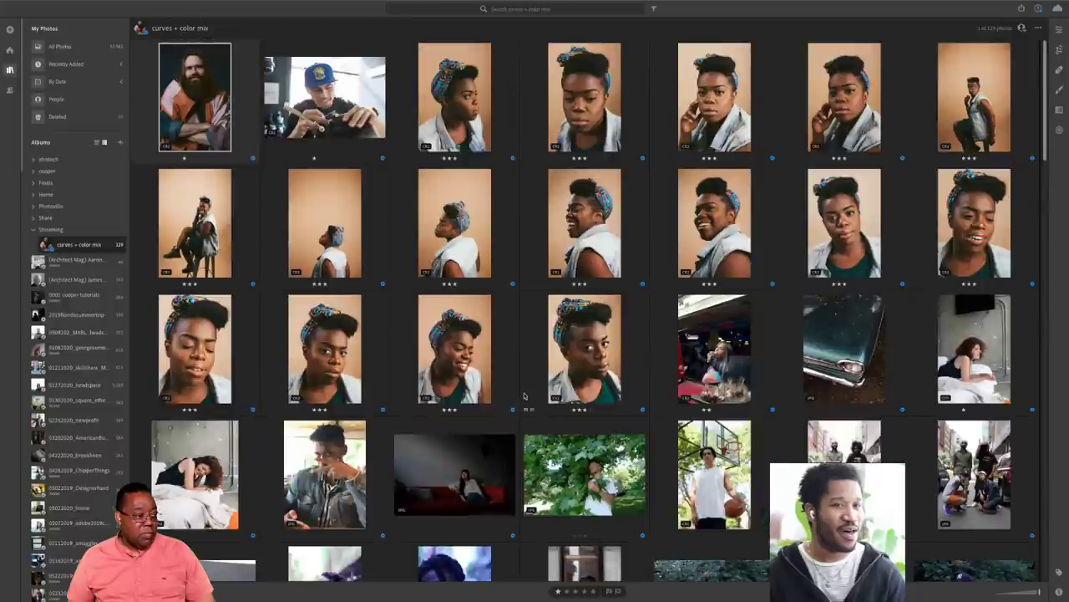
{"action": "scroll", "coordinate": [524, 396], "scroll_direction": "down", "scroll_amount": 4}
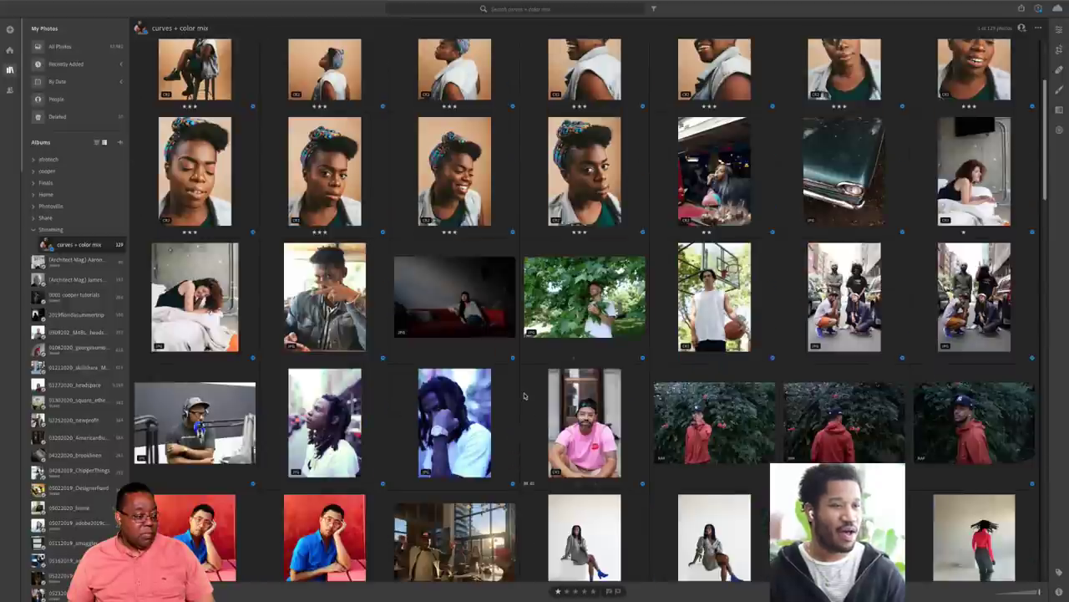
{"action": "scroll", "coordinate": [524, 396], "scroll_direction": "down", "scroll_amount": 3}
{"action": "double_click", "coordinate": [732, 323]}
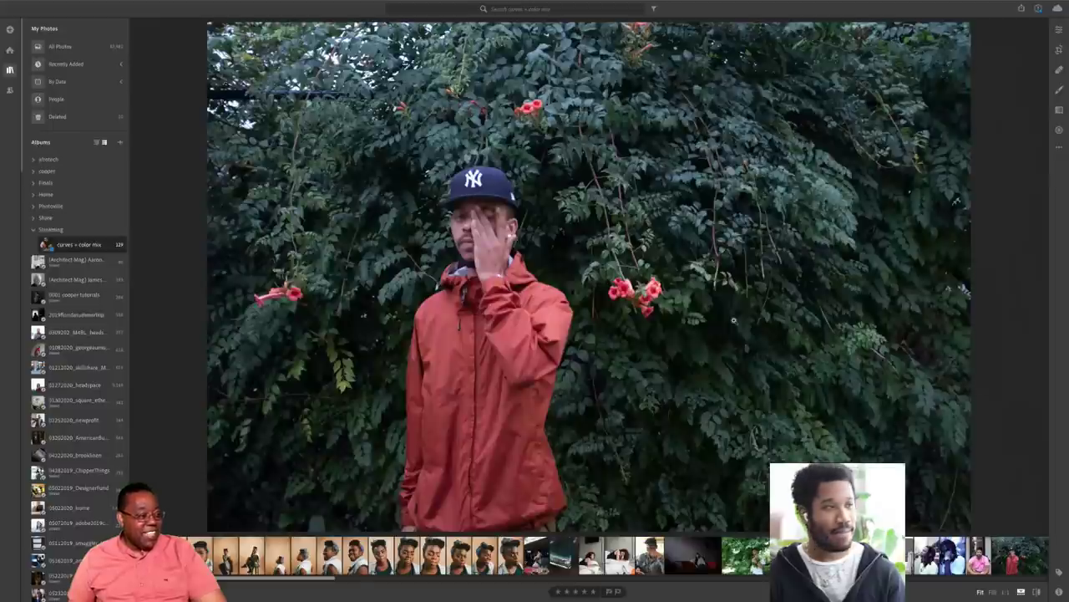
{"action": "key", "text": "Right"}
{"action": "key", "text": "Right"}
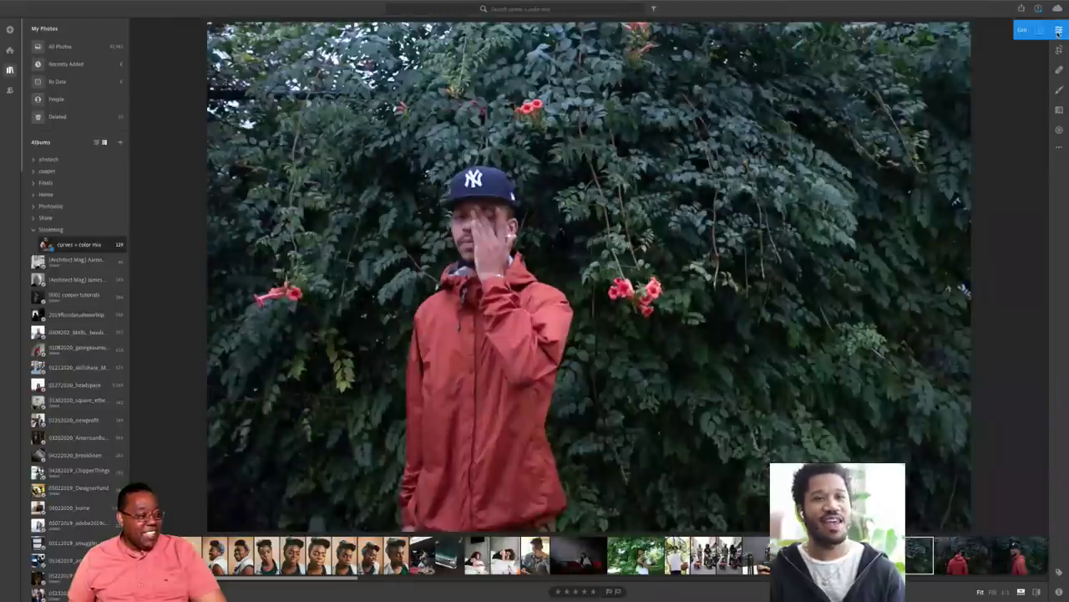
- Show the edit controls for the red-jacket photo and shift the Color Mixer's orange hue towards yellow
{"action": "left_click", "coordinate": [1058, 32]}
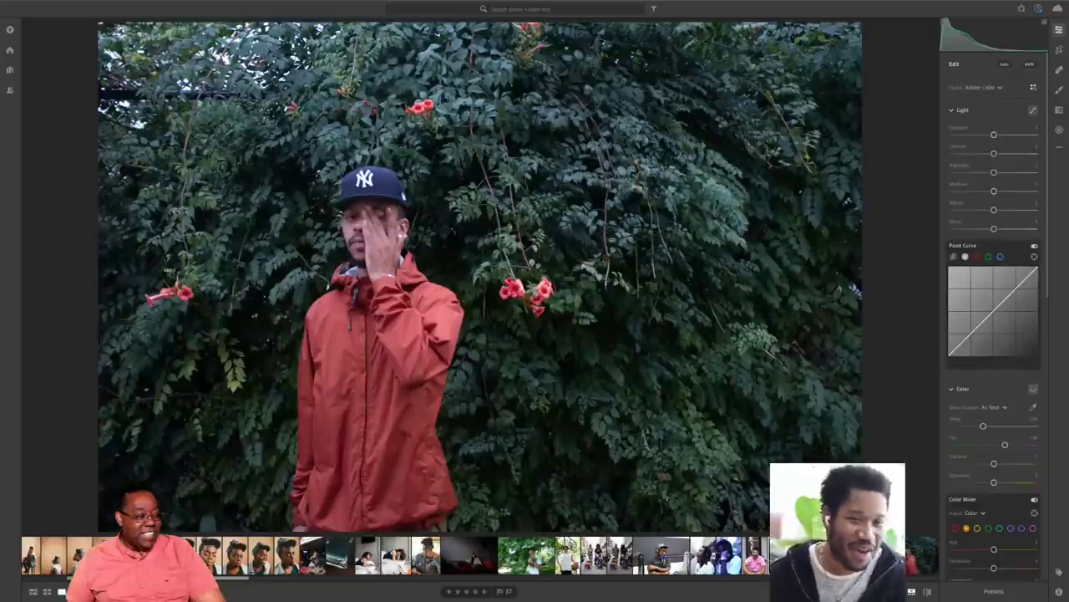
{"action": "scroll", "coordinate": [952, 268], "scroll_direction": "down", "scroll_amount": 2}
{"action": "scroll", "coordinate": [953, 268], "scroll_direction": "down", "scroll_amount": 5}
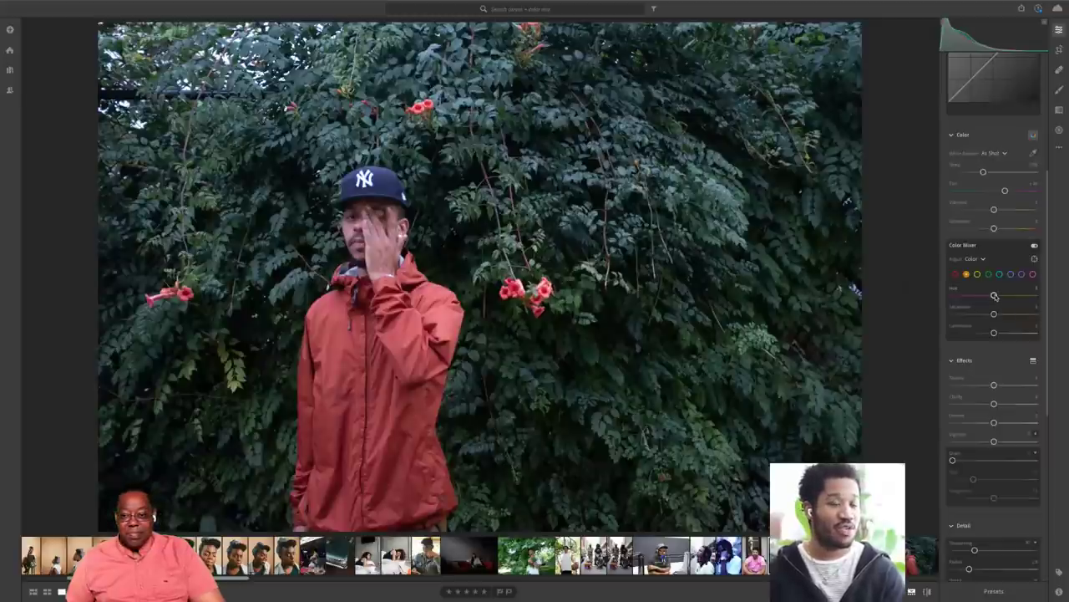
{"action": "mouse_move", "coordinate": [994, 295]}
{"action": "left_mouse_down"}
{"action": "mouse_move", "coordinate": [952, 296]}
{"action": "mouse_move", "coordinate": [1024, 296]}
{"action": "mouse_move", "coordinate": [1013, 296]}
{"action": "left_mouse_up"}
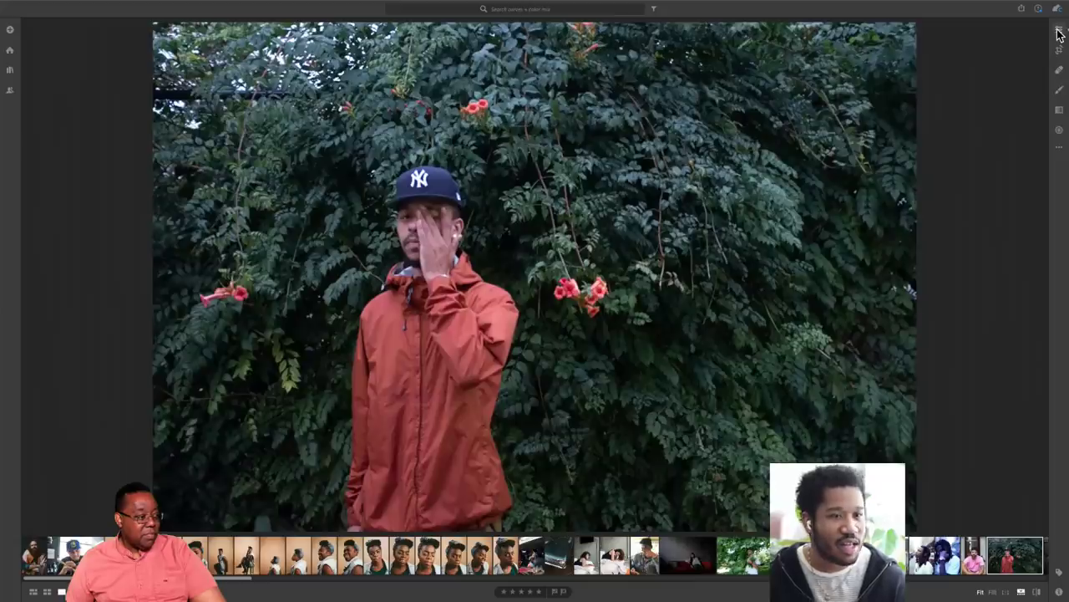
{"action": "left_click", "coordinate": [1059, 32]}
{"action": "scroll", "coordinate": [994, 442], "scroll_direction": "down", "scroll_amount": 3}
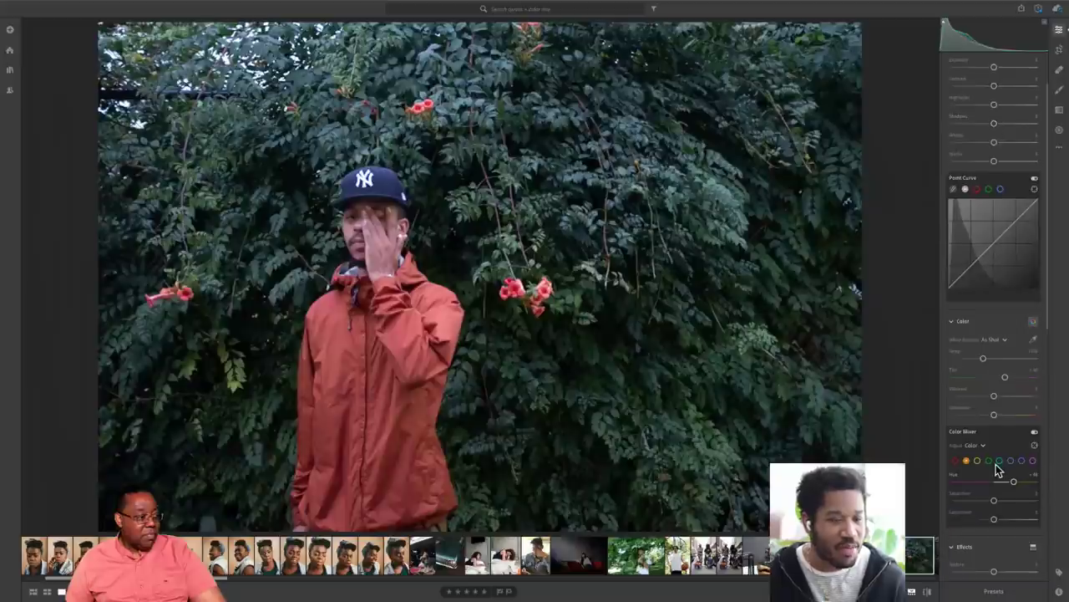
- Zoom in on the man's red jacket and reset the Color Mixer's orange hue
{"action": "left_click", "coordinate": [382, 357]}
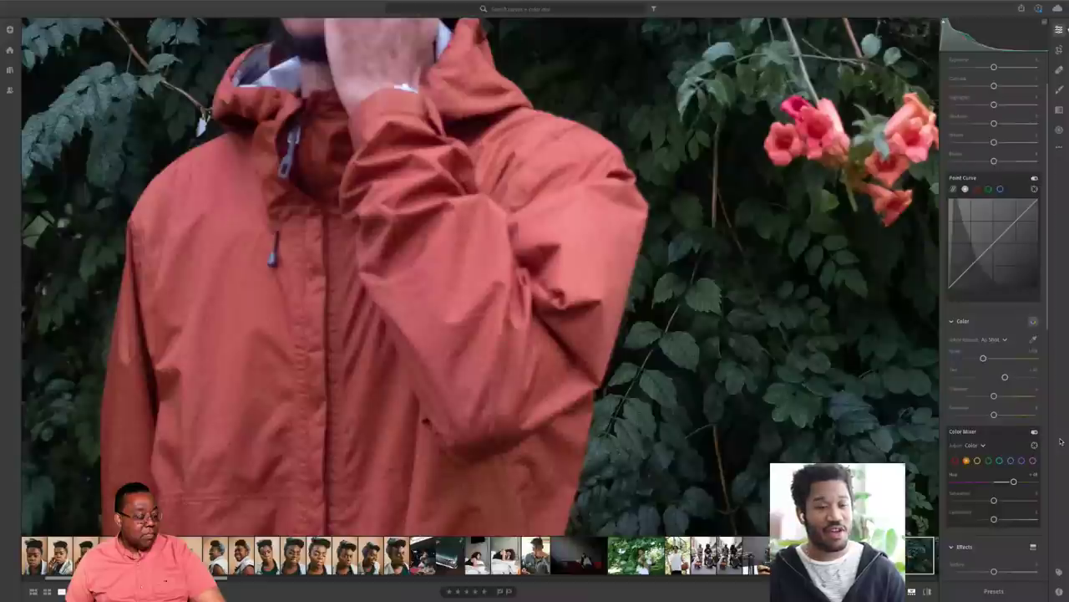
{"action": "double_click", "coordinate": [1013, 481]}
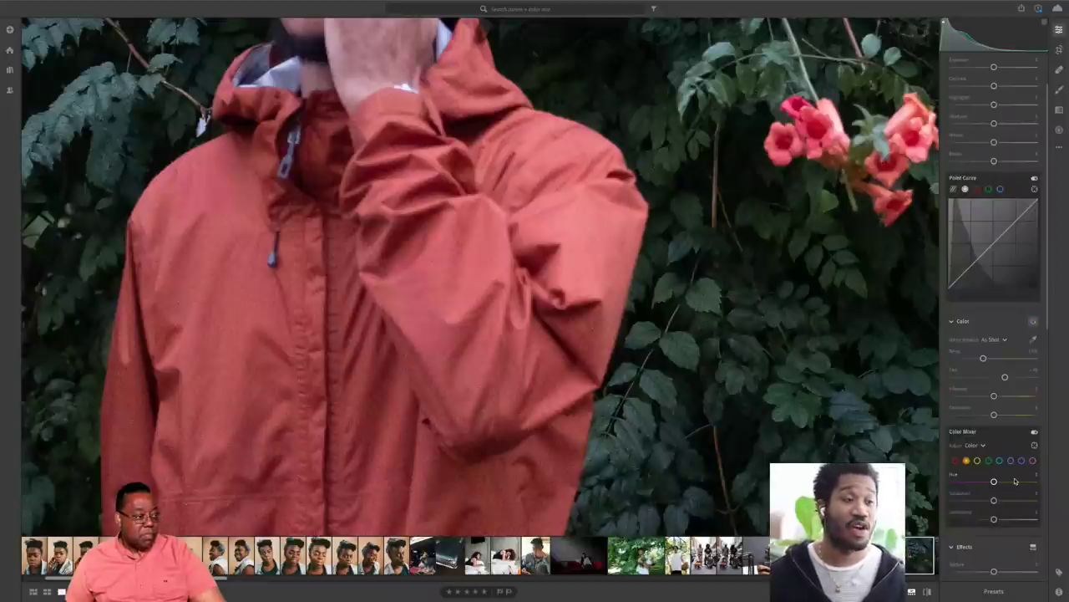
{"action": "left_click_drag", "start_coordinate": [554, 310], "coordinate": [630, 313]}
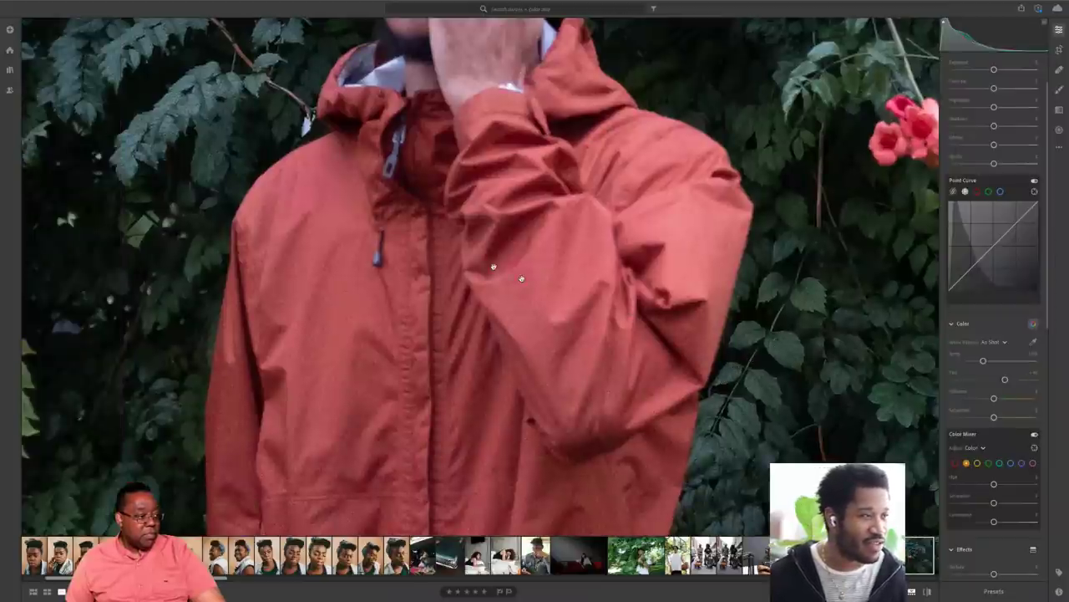
{"action": "left_click_drag", "start_coordinate": [522, 279], "coordinate": [568, 281]}
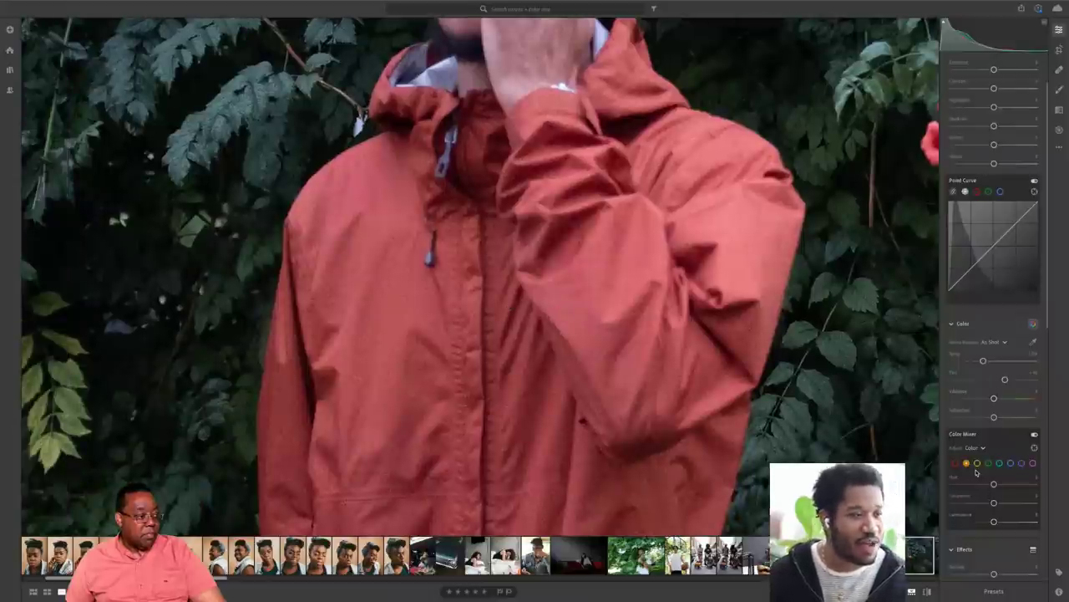
- Try the Color Mixer's orange hue at -100 on the jacket, then return to the full photo
{"action": "left_click_drag", "start_coordinate": [994, 483], "coordinate": [915, 485]}
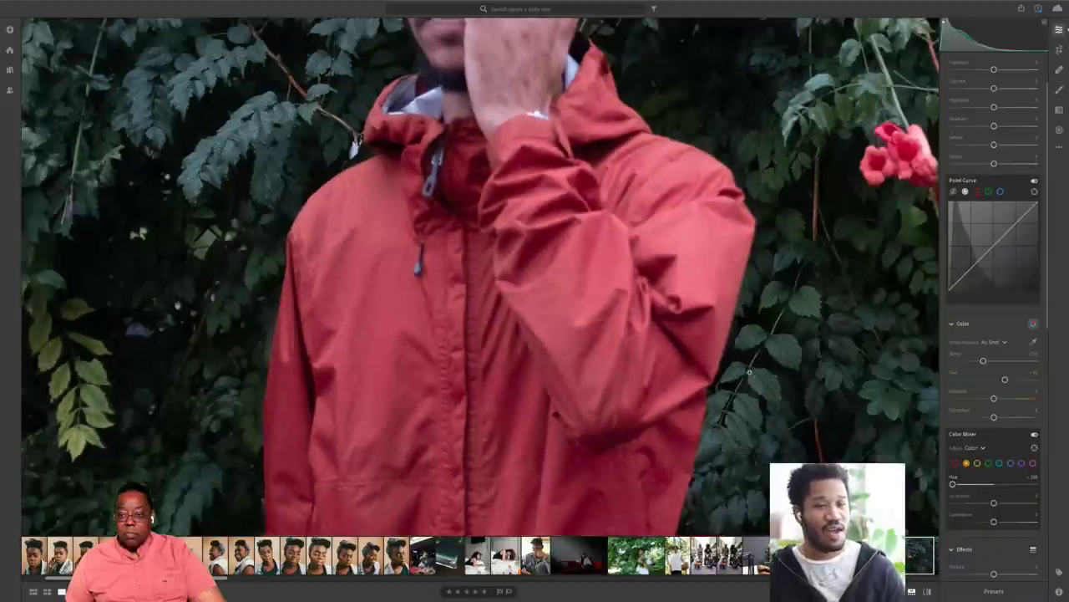
{"action": "left_click", "coordinate": [750, 371]}
{"action": "scroll", "coordinate": [973, 384], "scroll_direction": "down", "scroll_amount": 2}
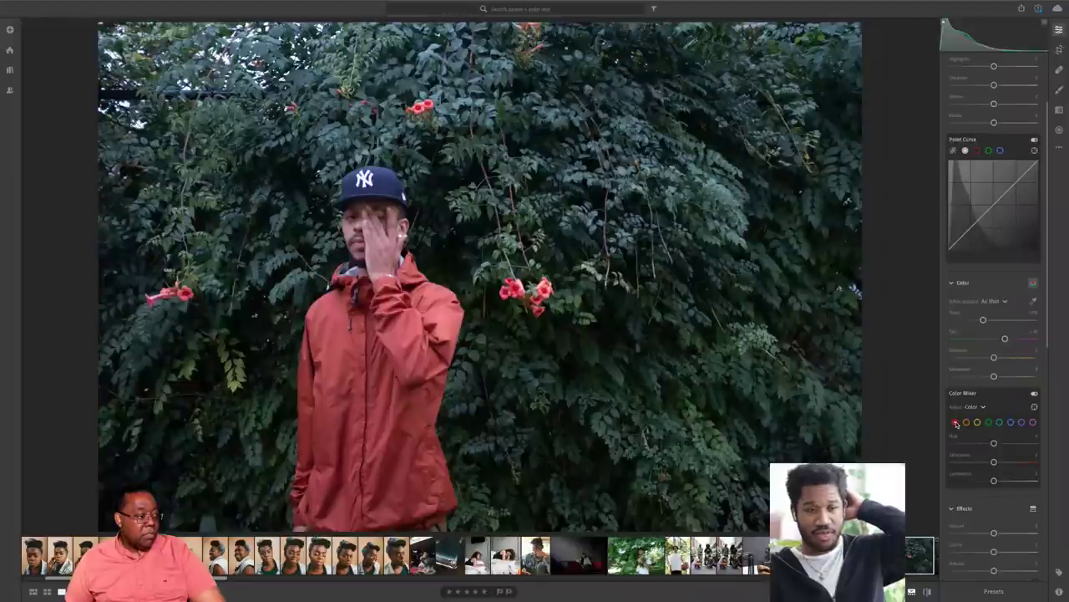
- Show the Color Mixer's Hue adjustments and try red at about +80 and green at +100
{"action": "left_click", "coordinate": [1011, 421]}
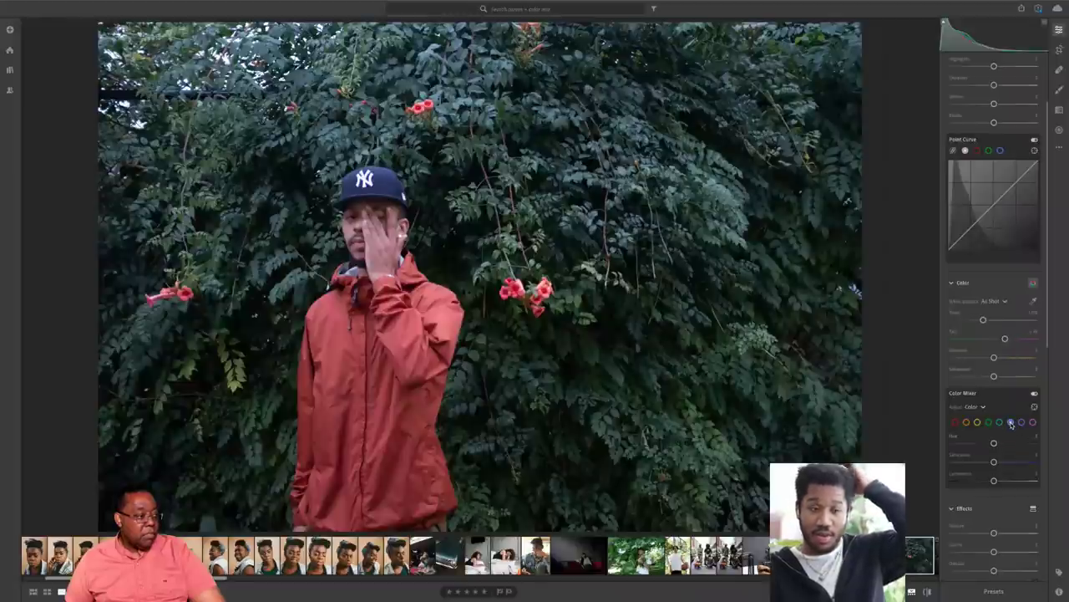
{"action": "left_click", "coordinate": [975, 407]}
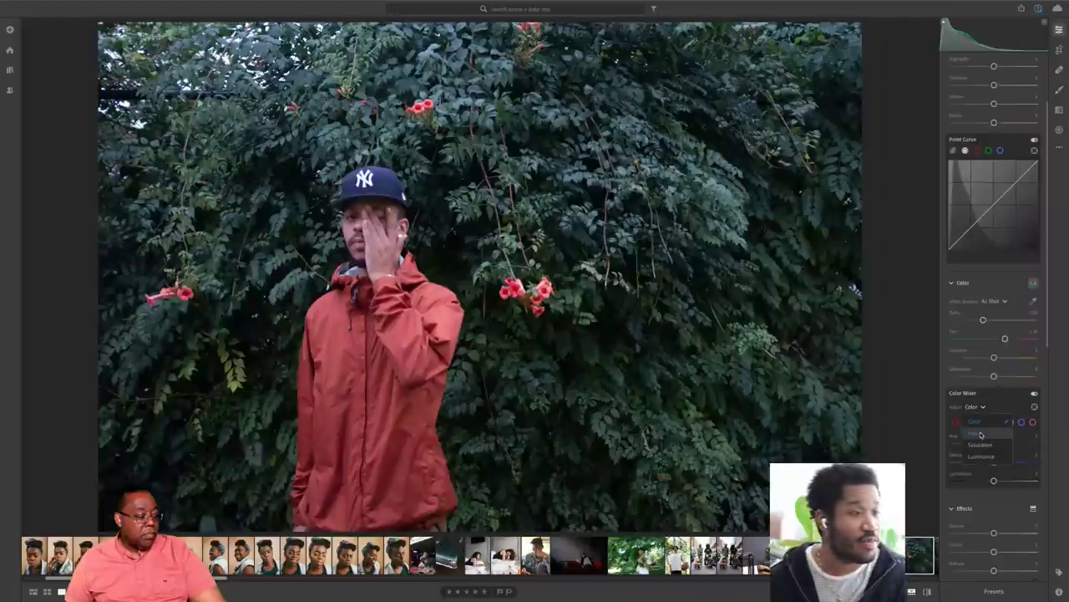
{"action": "left_click", "coordinate": [981, 434]}
{"action": "scroll", "coordinate": [981, 435], "scroll_direction": "down", "scroll_amount": 2}
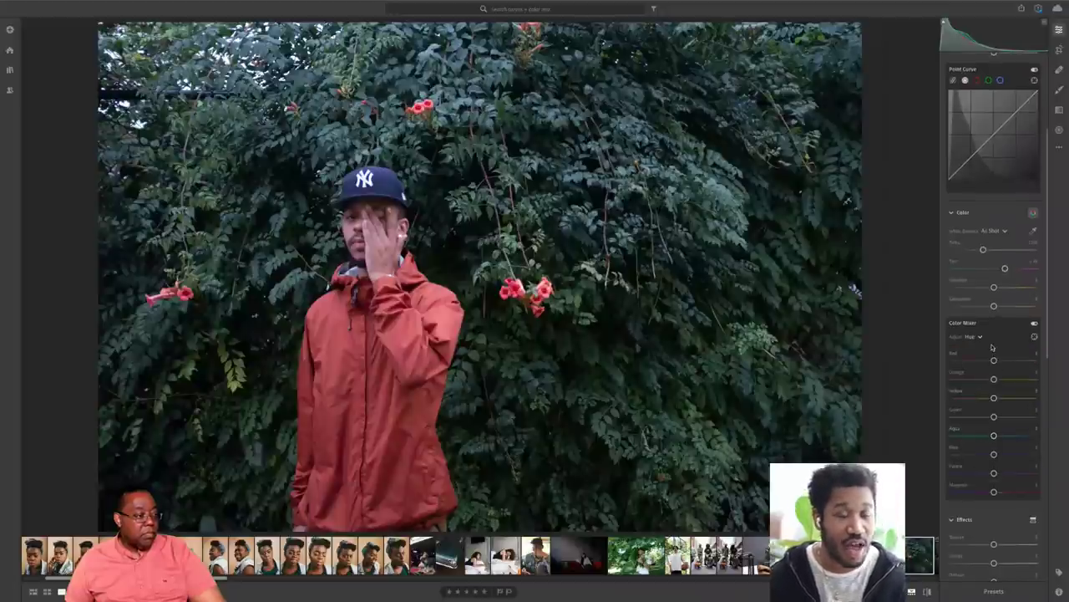
{"action": "left_click_drag", "start_coordinate": [994, 360], "coordinate": [1027, 361]}
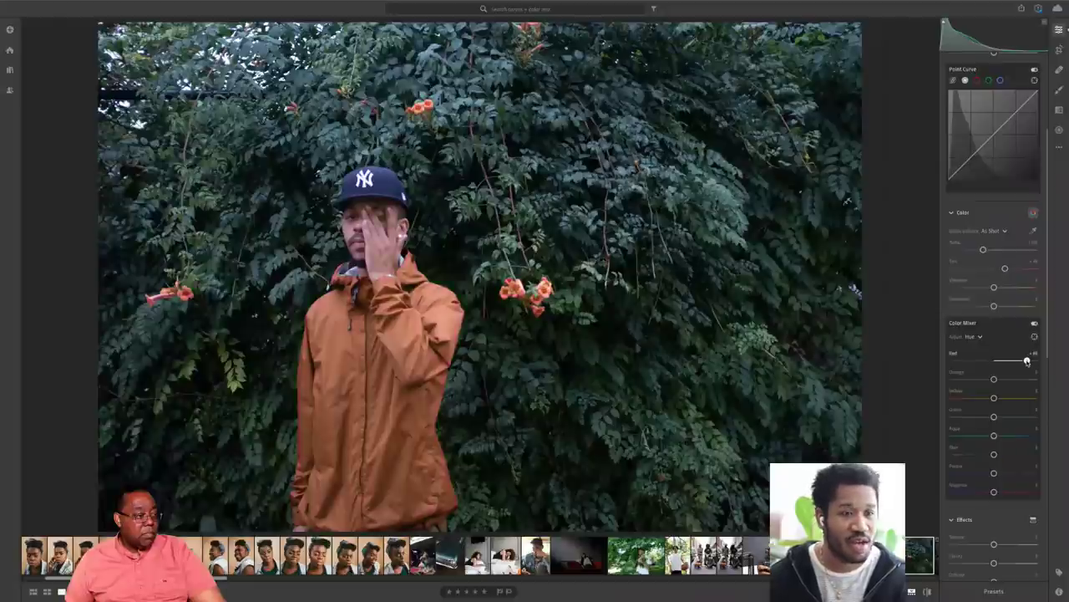
{"action": "left_click_drag", "start_coordinate": [994, 416], "coordinate": [1036, 416]}
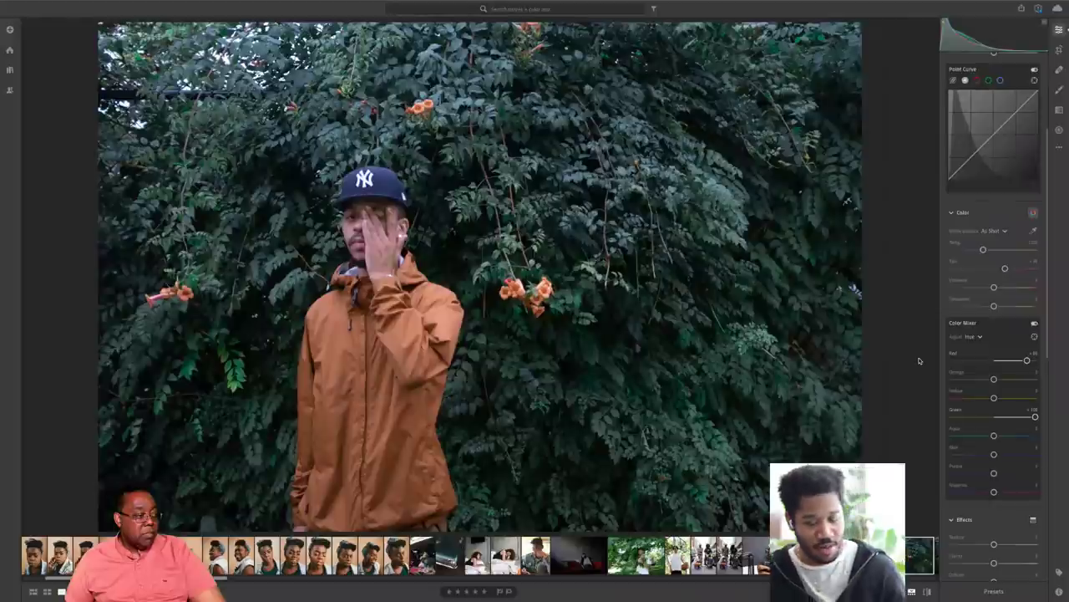
- Revert the trial red and green hue shifts to zero
{"action": "key", "text": "ctrl+z"}
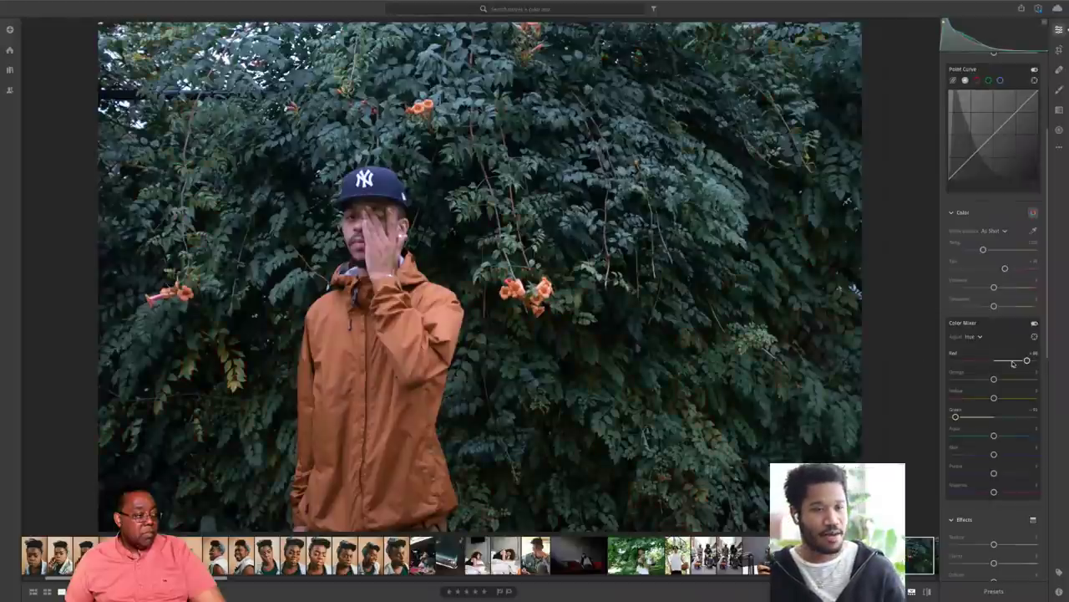
{"action": "double_click", "coordinate": [1014, 360]}
{"action": "double_click", "coordinate": [994, 417]}
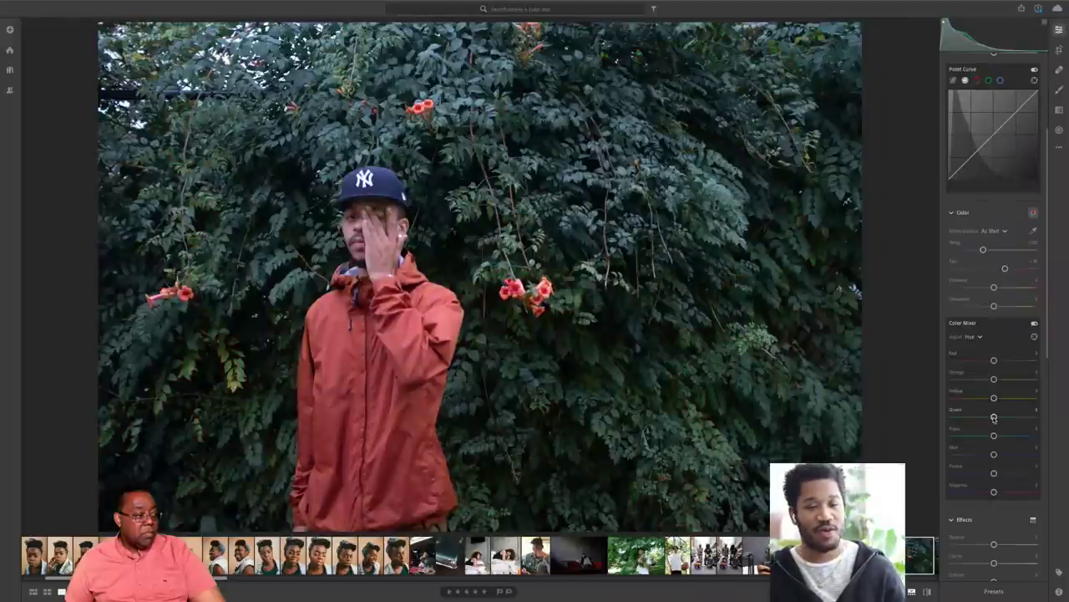
- Switch the Color Mixer to Saturation, try raising green, and reset it
{"action": "left_click", "coordinate": [974, 336]}
{"action": "left_click", "coordinate": [981, 374]}
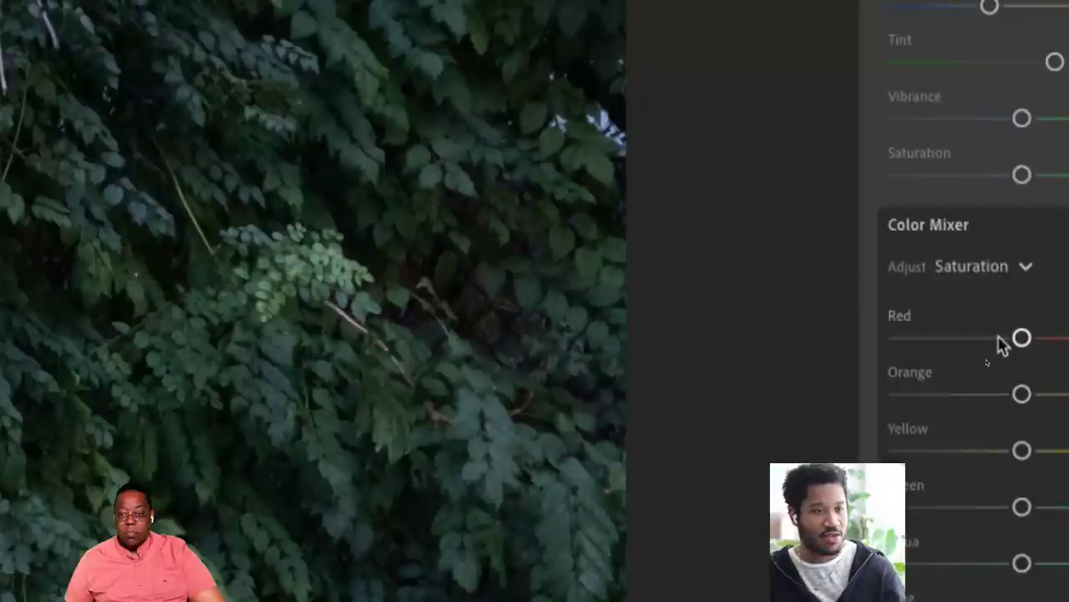
{"action": "scroll", "coordinate": [998, 342], "scroll_direction": "down", "scroll_amount": 3}
{"action": "mouse_move", "coordinate": [1022, 334]}
{"action": "left_mouse_down"}
{"action": "mouse_move", "coordinate": [992, 335]}
{"action": "mouse_move", "coordinate": [1022, 334]}
{"action": "left_mouse_up"}
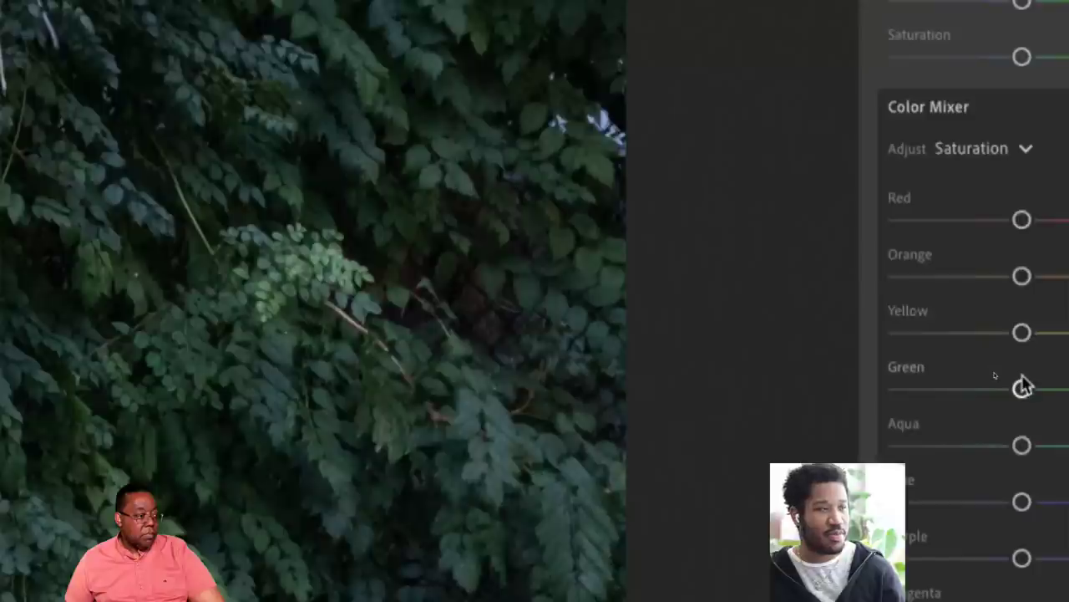
{"action": "left_click_drag", "start_coordinate": [1022, 388], "coordinate": [1062, 389]}
{"action": "double_click", "coordinate": [1063, 392]}
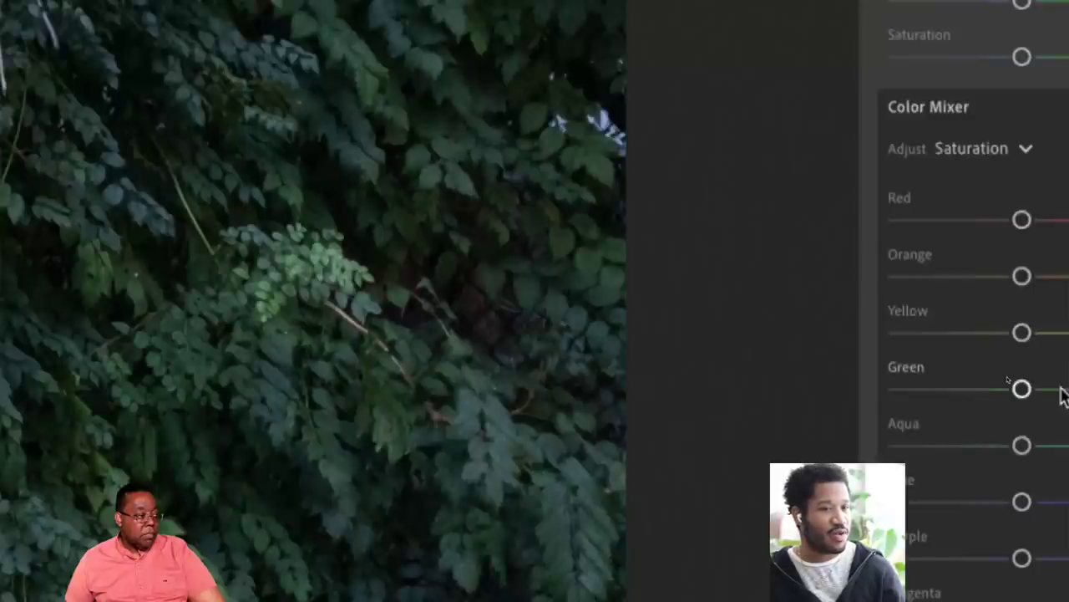
- Switch the Color Mixer to Luminance and try out the green adjustment
{"action": "left_click", "coordinate": [988, 166]}
{"action": "left_click", "coordinate": [974, 266]}
{"action": "left_click", "coordinate": [979, 162]}
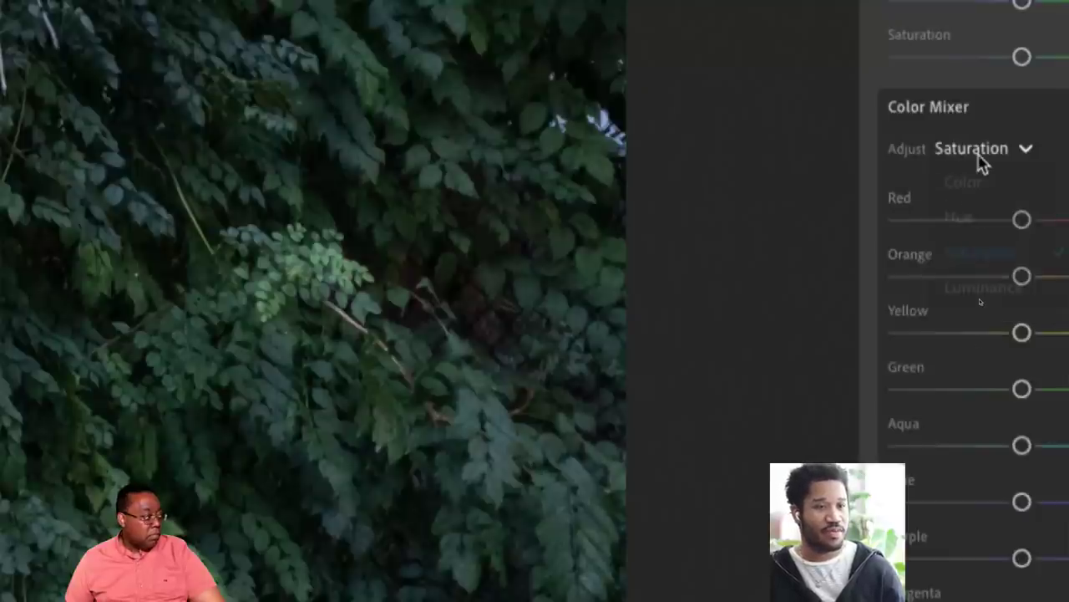
{"action": "left_click", "coordinate": [981, 289]}
{"action": "scroll", "coordinate": [985, 316], "scroll_direction": "down", "scroll_amount": 3}
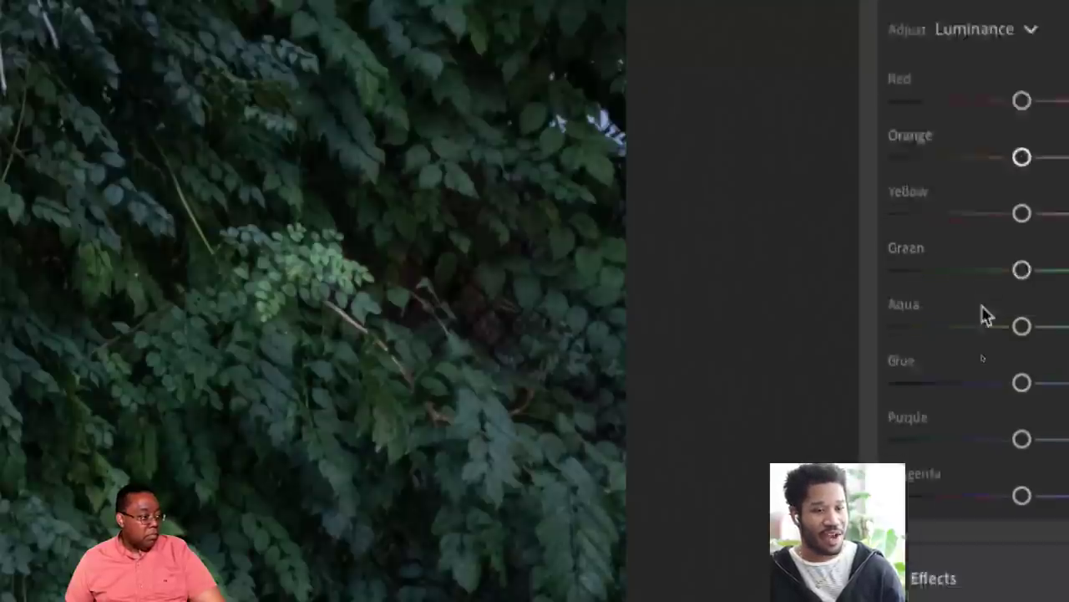
{"action": "mouse_move", "coordinate": [1022, 383]}
{"action": "left_mouse_down"}
{"action": "mouse_move", "coordinate": [969, 393]}
{"action": "mouse_move", "coordinate": [1011, 393]}
{"action": "left_mouse_up"}
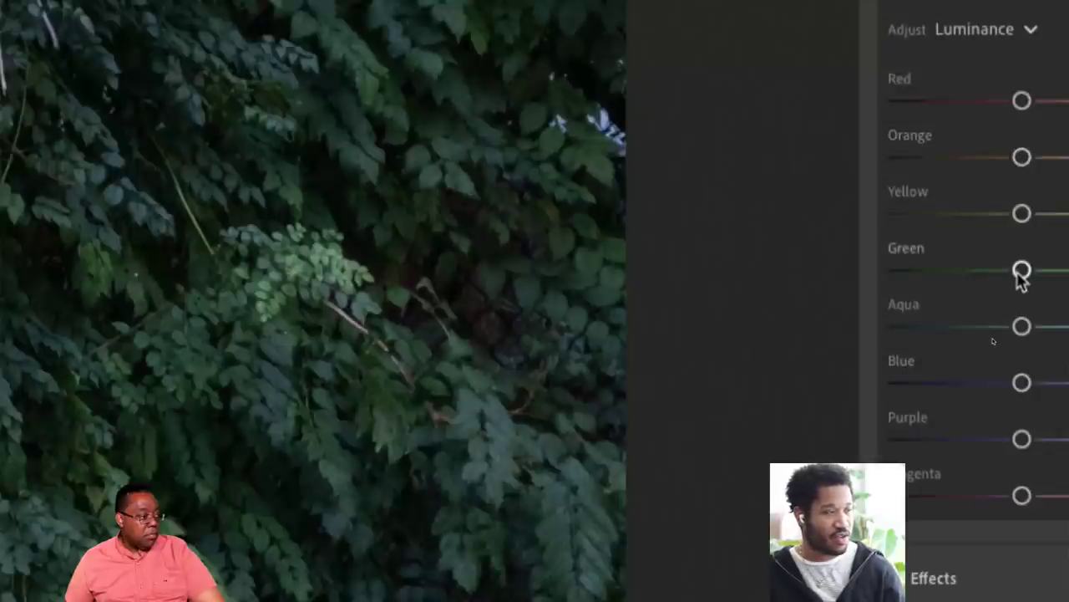
{"action": "mouse_move", "coordinate": [1021, 276]}
{"action": "left_mouse_down"}
{"action": "mouse_move", "coordinate": [933, 276]}
{"action": "mouse_move", "coordinate": [1066, 278]}
{"action": "mouse_move", "coordinate": [1022, 276]}
{"action": "left_mouse_up"}
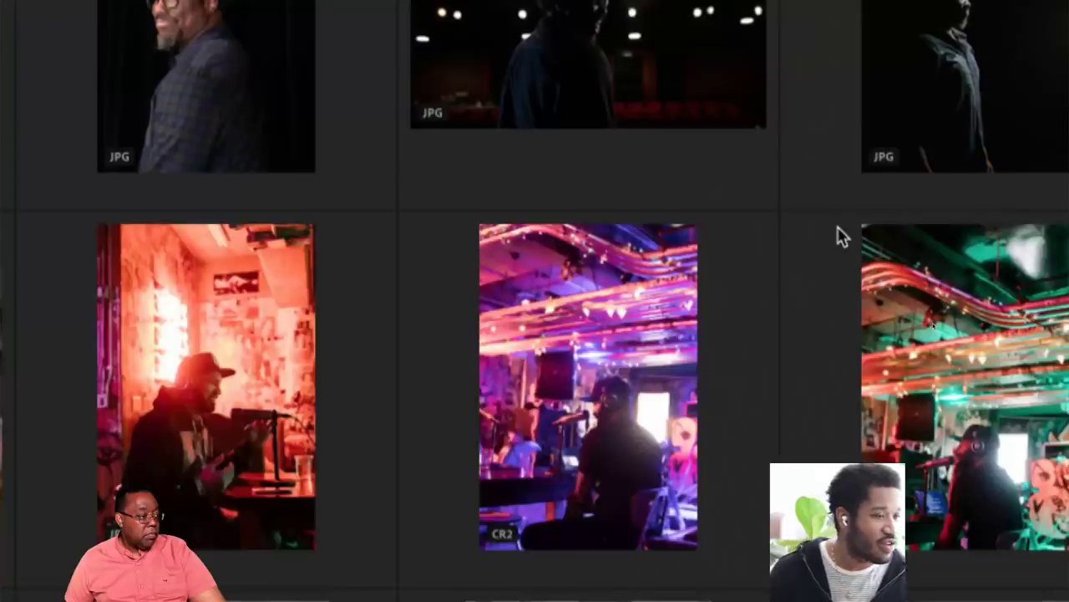
- Browse the curves + color mix album and reopen the photo of the man in the red jacket covering his face
{"action": "scroll", "coordinate": [840, 234], "scroll_direction": "up", "scroll_amount": 3}
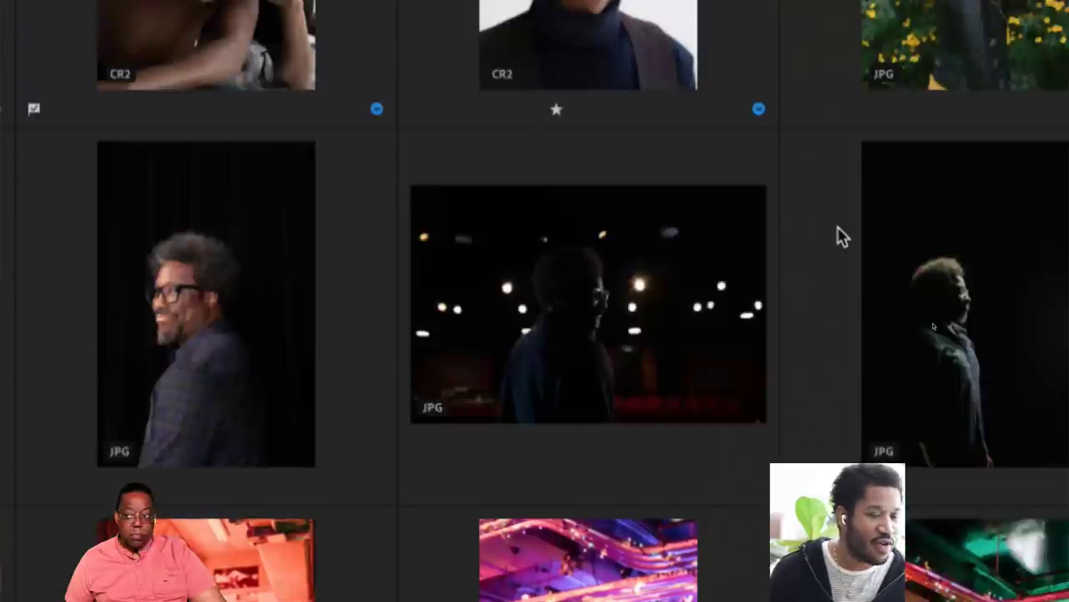
{"action": "scroll", "coordinate": [640, 427], "scroll_direction": "down", "scroll_amount": 3}
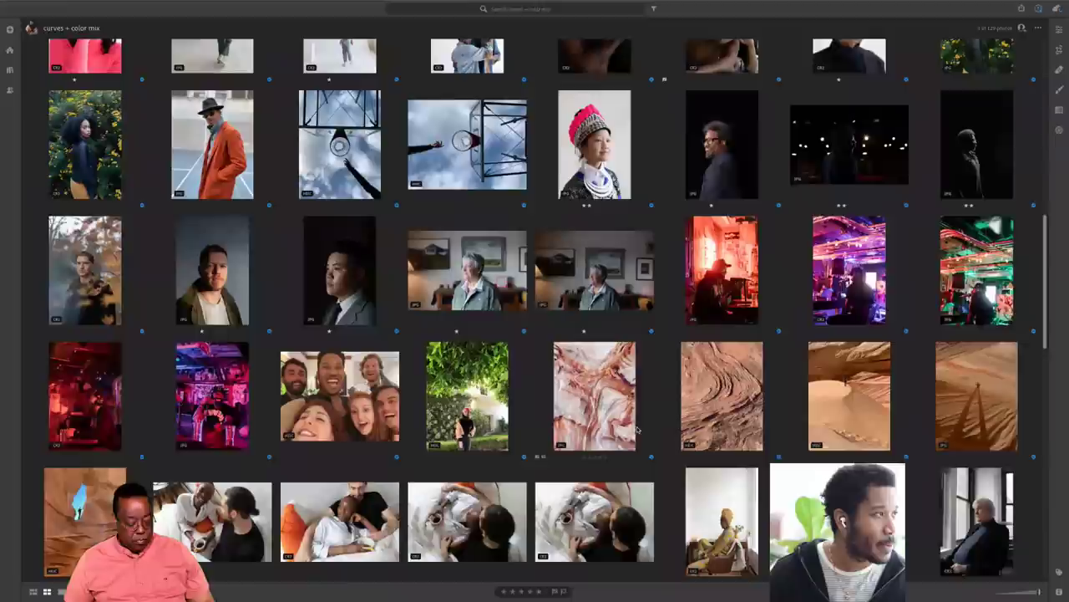
{"action": "scroll", "coordinate": [638, 428], "scroll_direction": "up", "scroll_amount": 4}
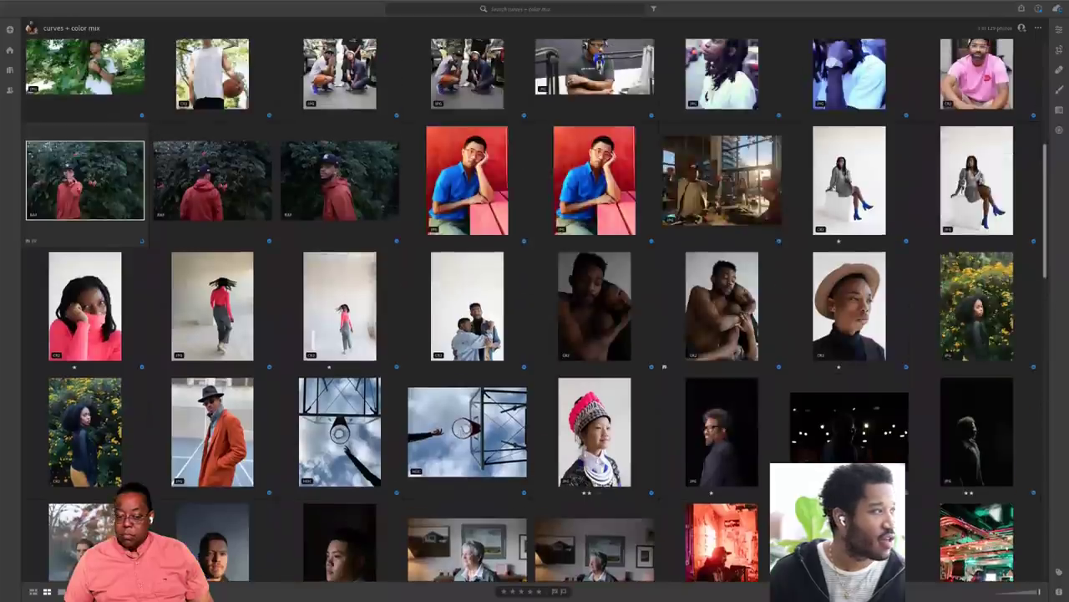
{"action": "double_click", "coordinate": [70, 181]}
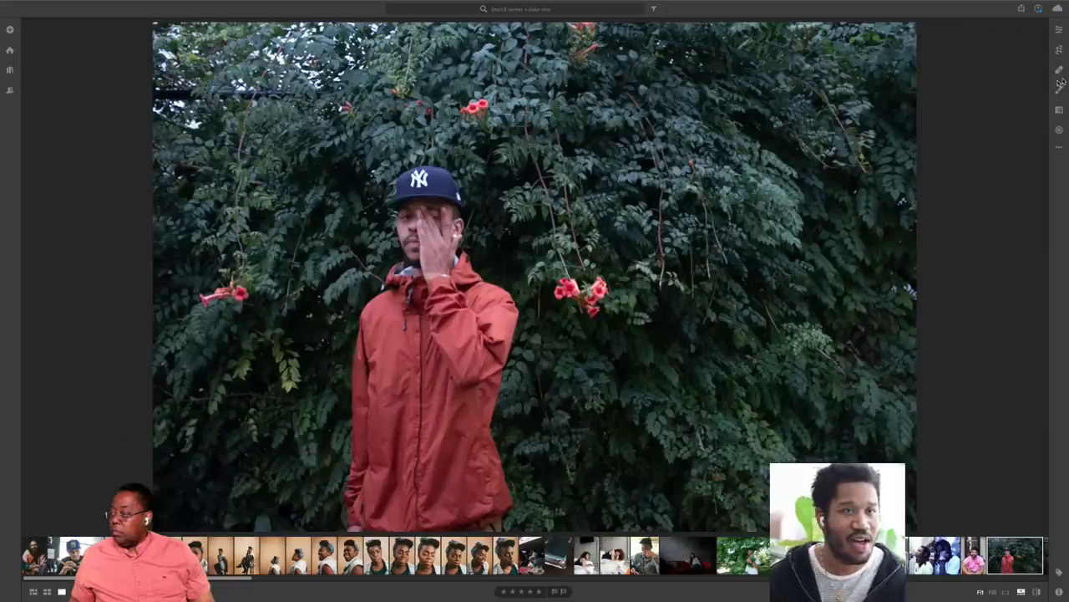
- Show the edit controls and lower the green luminance in the Color Mixer to darken the foliage
{"action": "left_click", "coordinate": [1059, 30]}
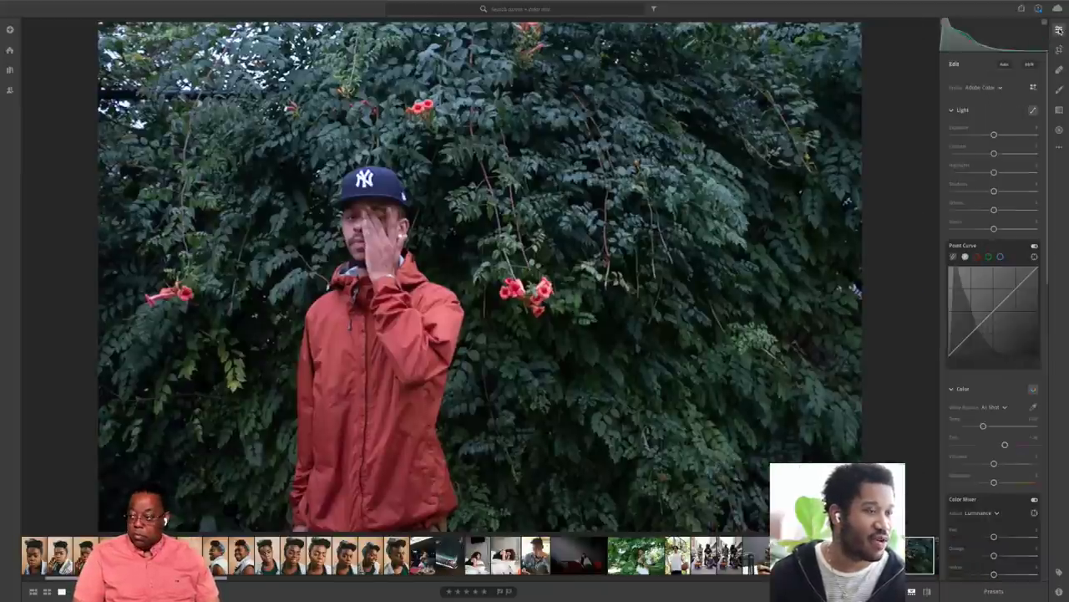
{"action": "scroll", "coordinate": [1007, 422], "scroll_direction": "down", "scroll_amount": 3}
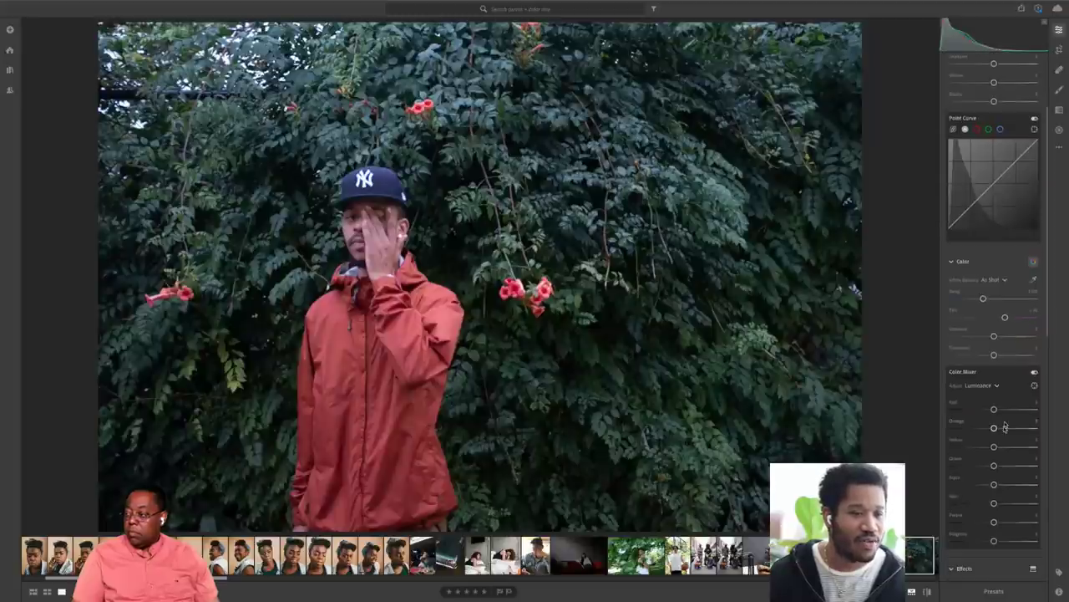
{"action": "left_click_drag", "start_coordinate": [994, 465], "coordinate": [970, 466]}
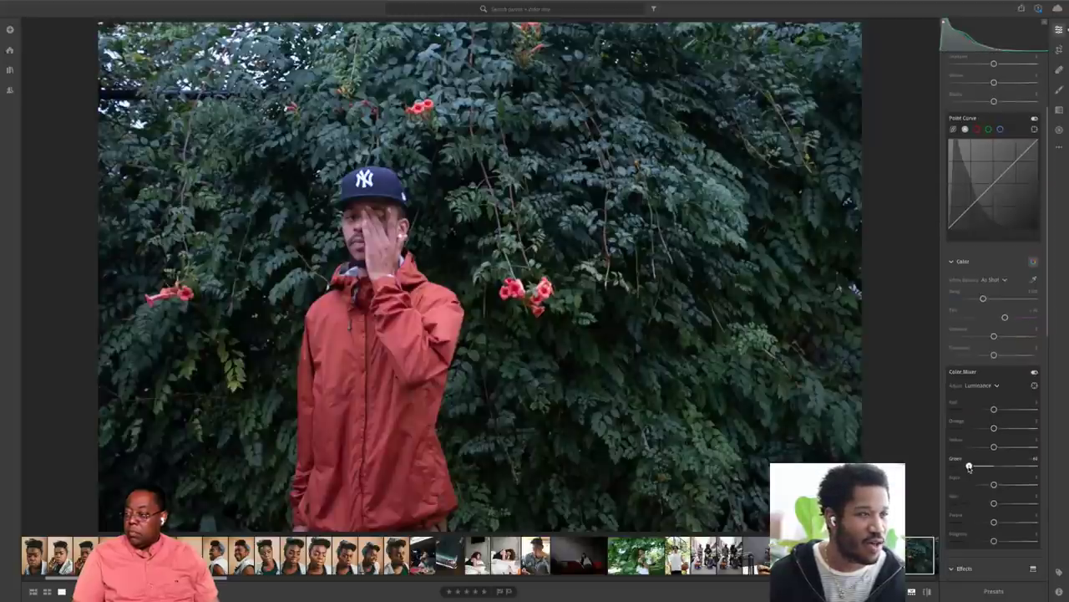
- Switch the Color Mixer to Hue and shift green towards aqua, to about +68
{"action": "left_click", "coordinate": [982, 385]}
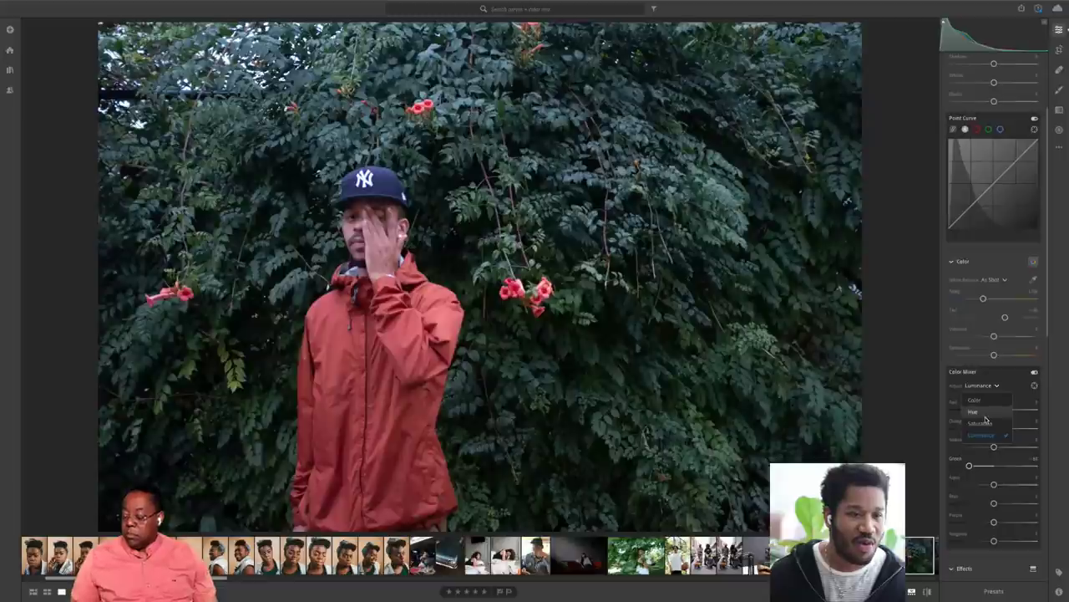
{"action": "left_click", "coordinate": [986, 419]}
{"action": "scroll", "coordinate": [992, 415], "scroll_direction": "down", "scroll_amount": 1}
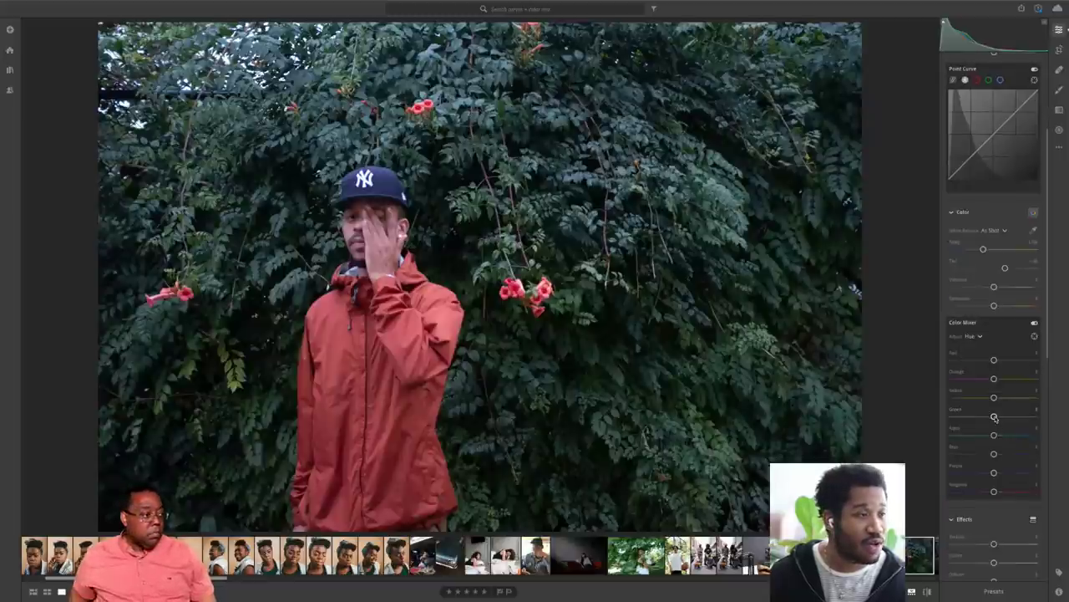
{"action": "left_click_drag", "start_coordinate": [994, 416], "coordinate": [1022, 417]}
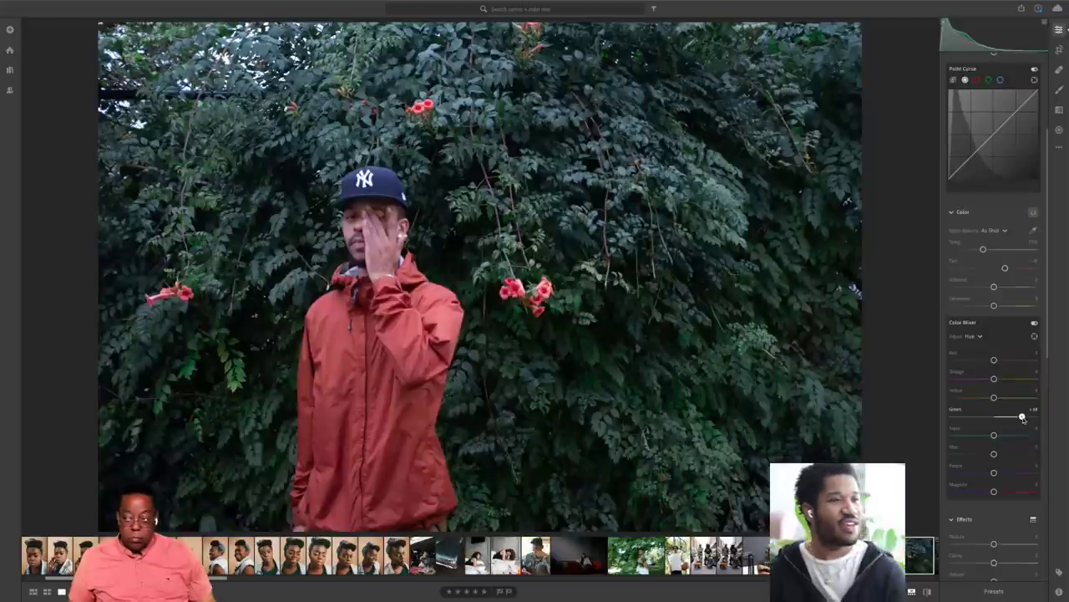
- Switch the Color Mixer to Saturation and raise green to about +73
{"action": "left_click", "coordinate": [980, 336]}
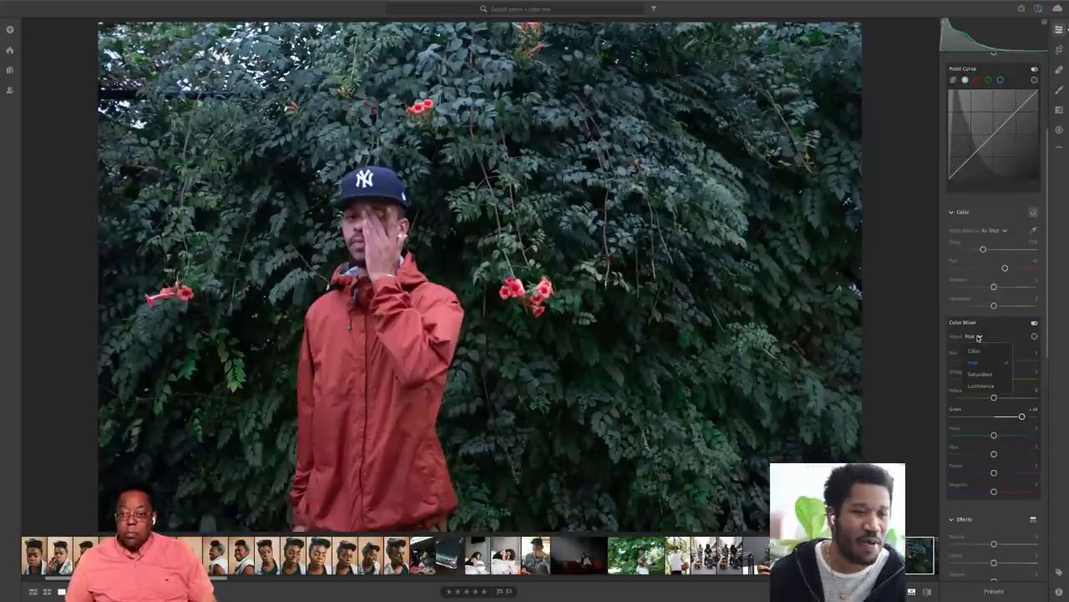
{"action": "left_click", "coordinate": [980, 374]}
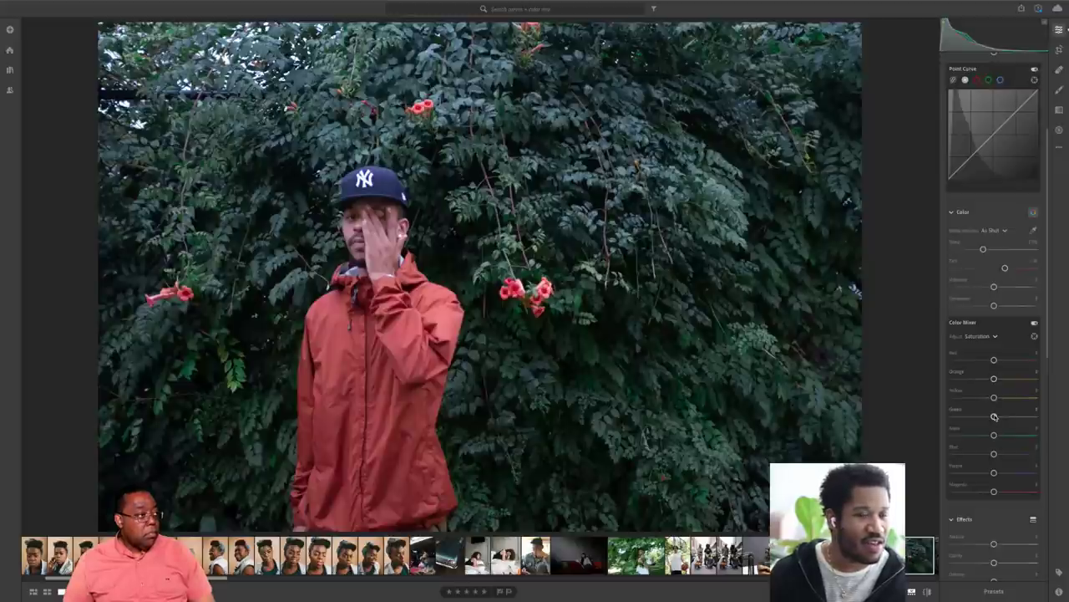
{"action": "left_click_drag", "start_coordinate": [994, 416], "coordinate": [1025, 418]}
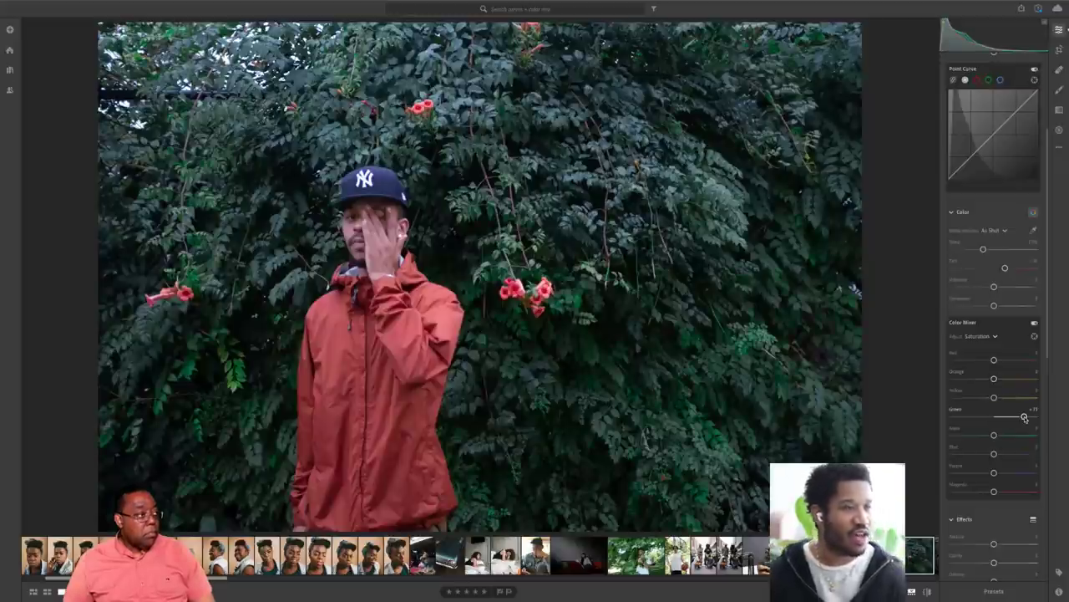
- Return the Color Mixer to Luminance and lower green further, to about -80
{"action": "left_click", "coordinate": [986, 336]}
{"action": "left_click", "coordinate": [983, 387]}
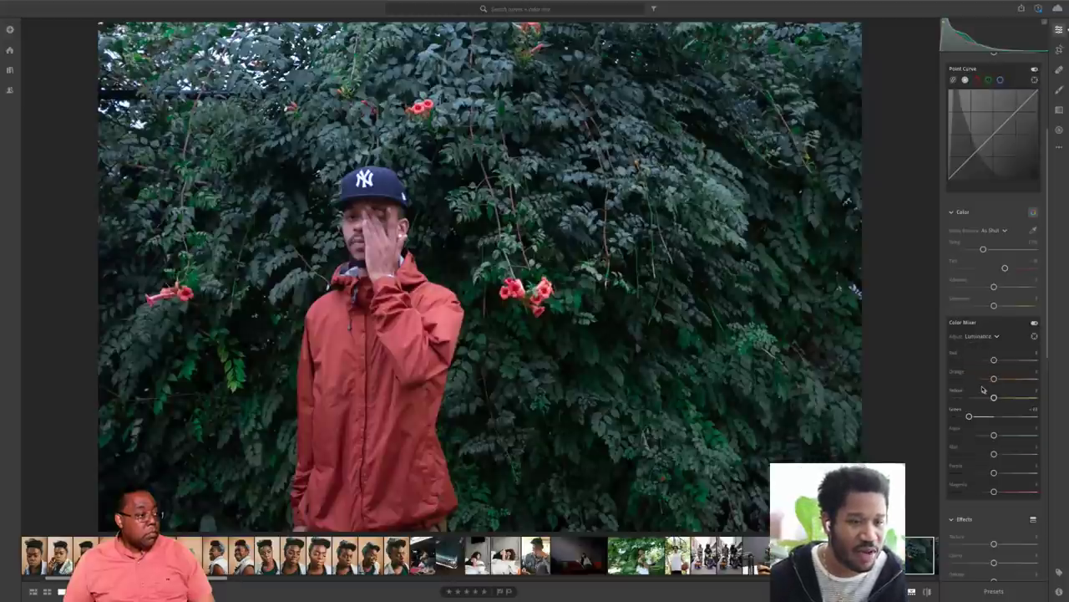
{"action": "left_click_drag", "start_coordinate": [984, 418], "coordinate": [960, 417]}
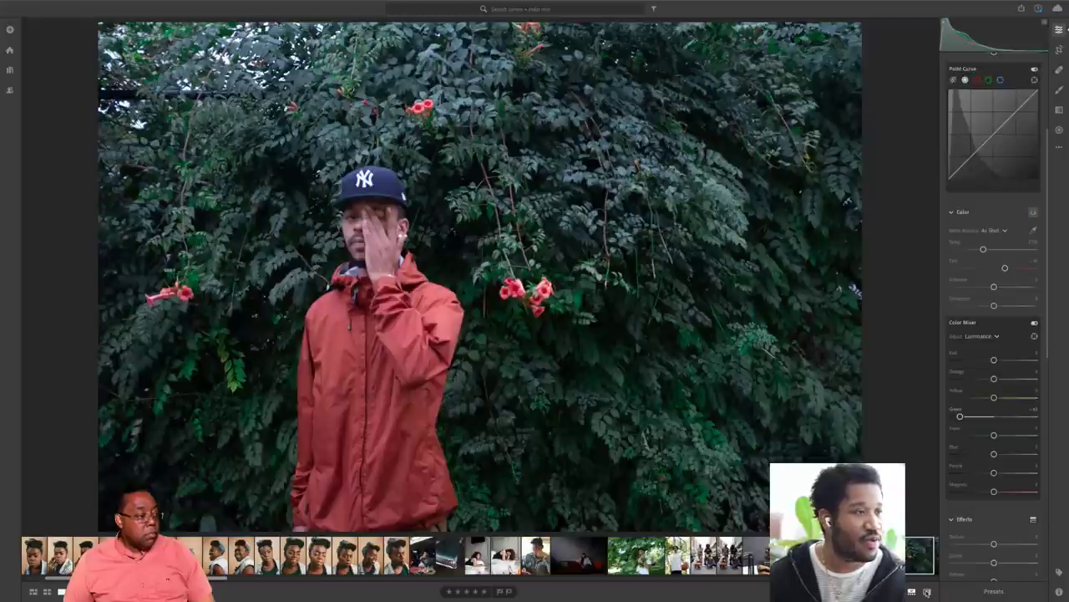
- Compare the original and edited versions of the red-jacket photo at full view and zoomed in on the red flowers
{"action": "key", "text": "backslash"}
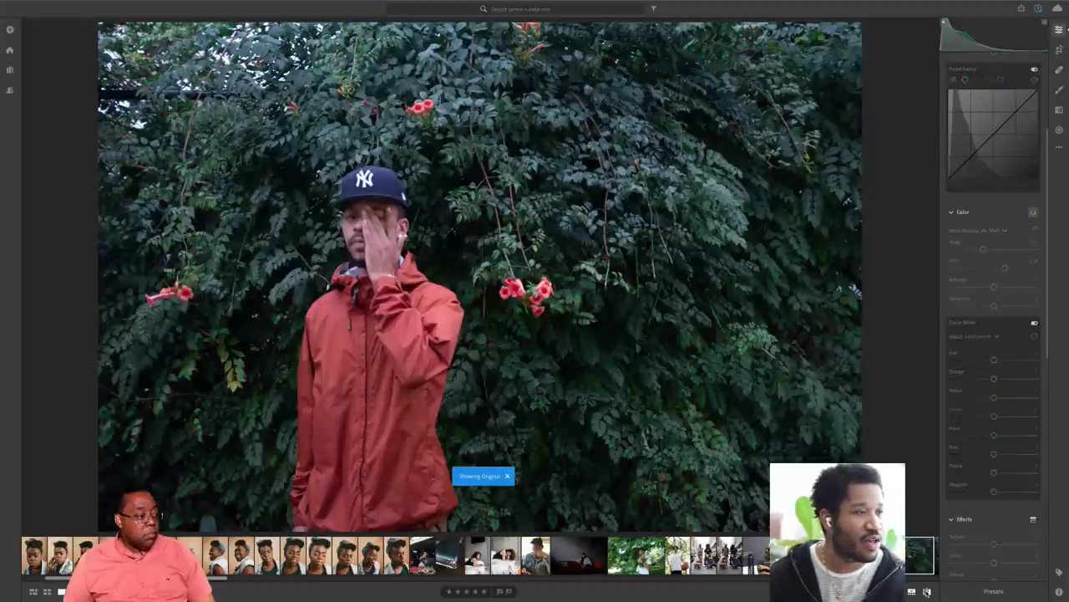
{"action": "key", "text": "backslash"}
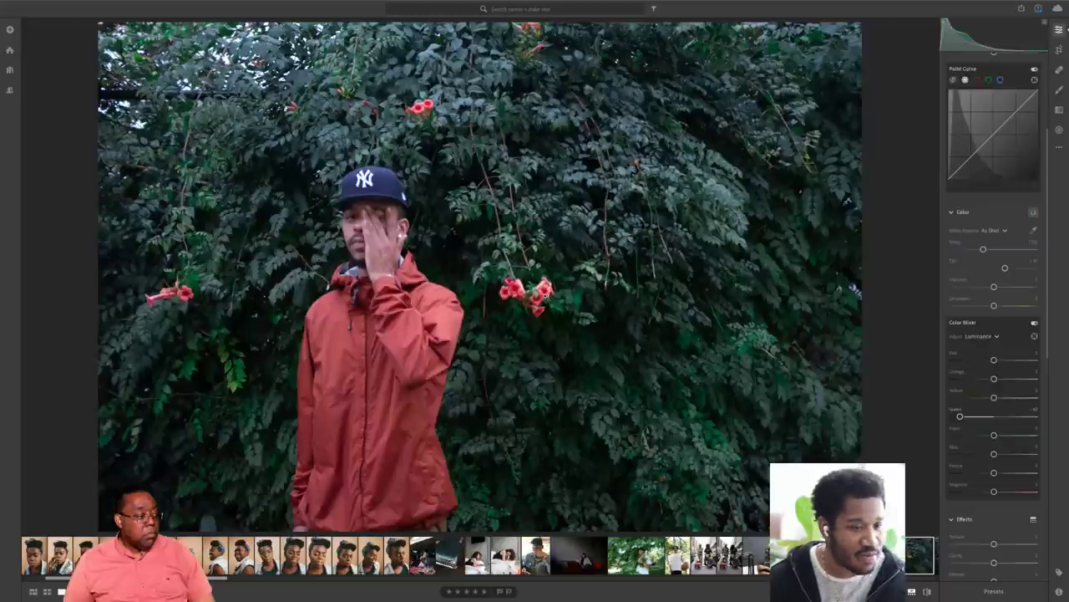
{"action": "left_click", "coordinate": [541, 293]}
{"action": "left_click", "coordinate": [928, 591]}
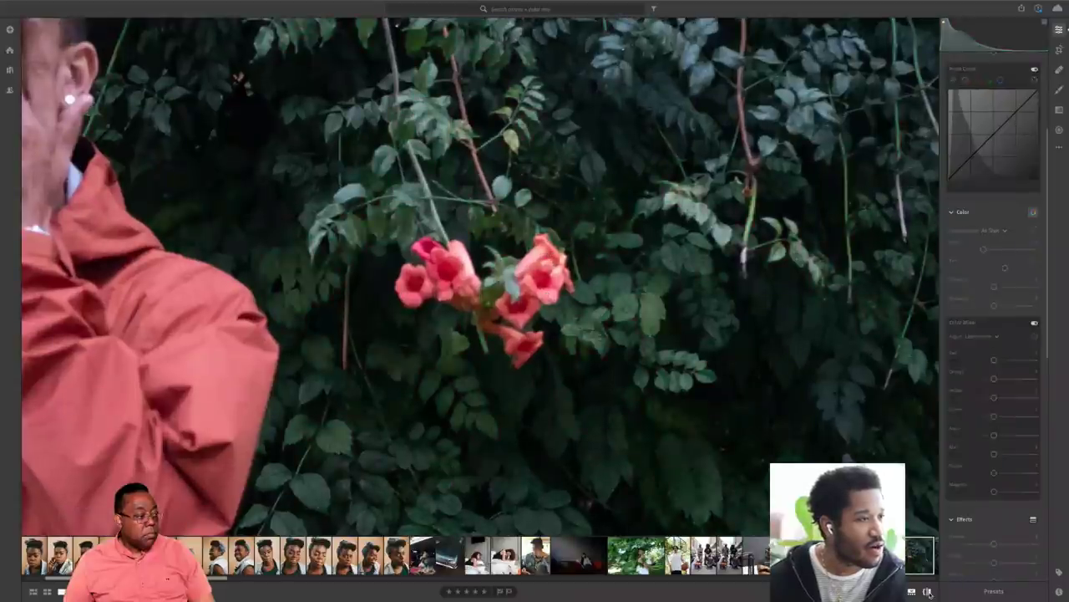
{"action": "left_click", "coordinate": [929, 592]}
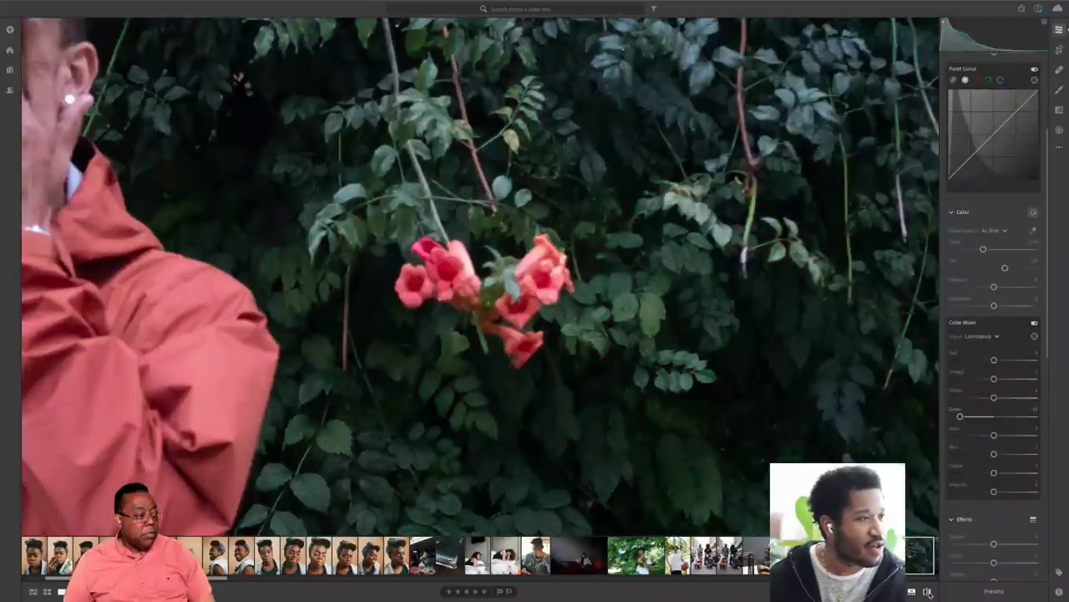
{"action": "left_click", "coordinate": [930, 592]}
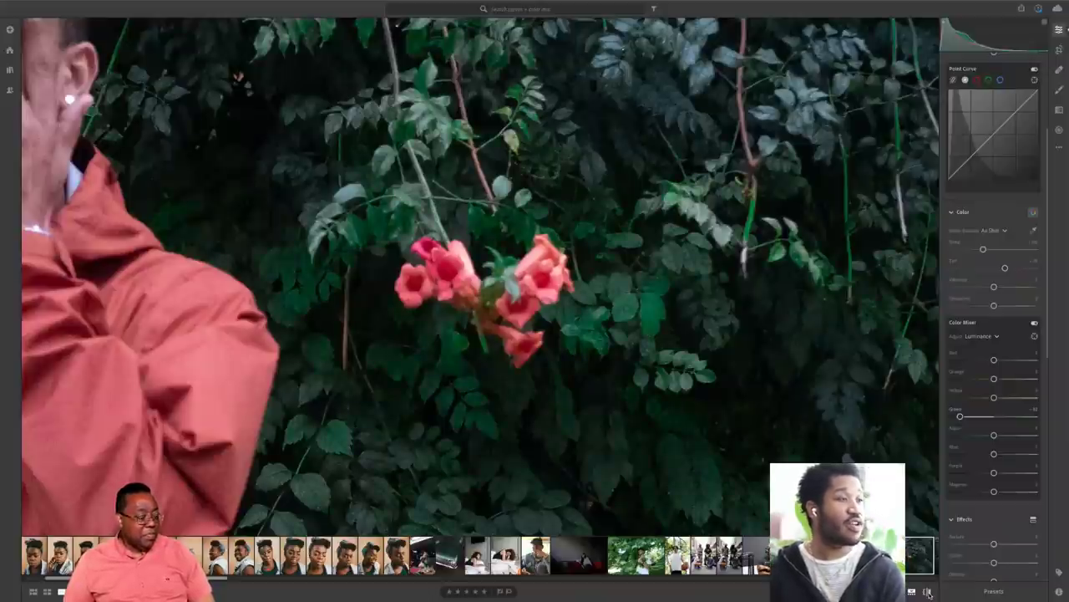
{"action": "left_click", "coordinate": [929, 591]}
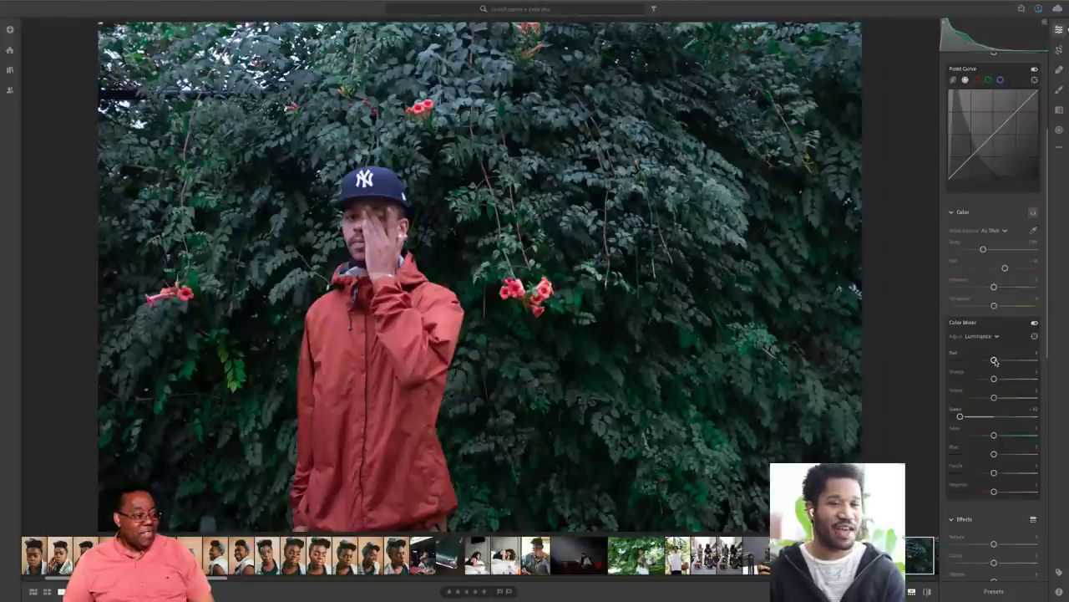
- Try lowering the red luminance in the Color Mixer to darken the jacket, and undo it
{"action": "left_click_drag", "start_coordinate": [995, 360], "coordinate": [971, 360]}
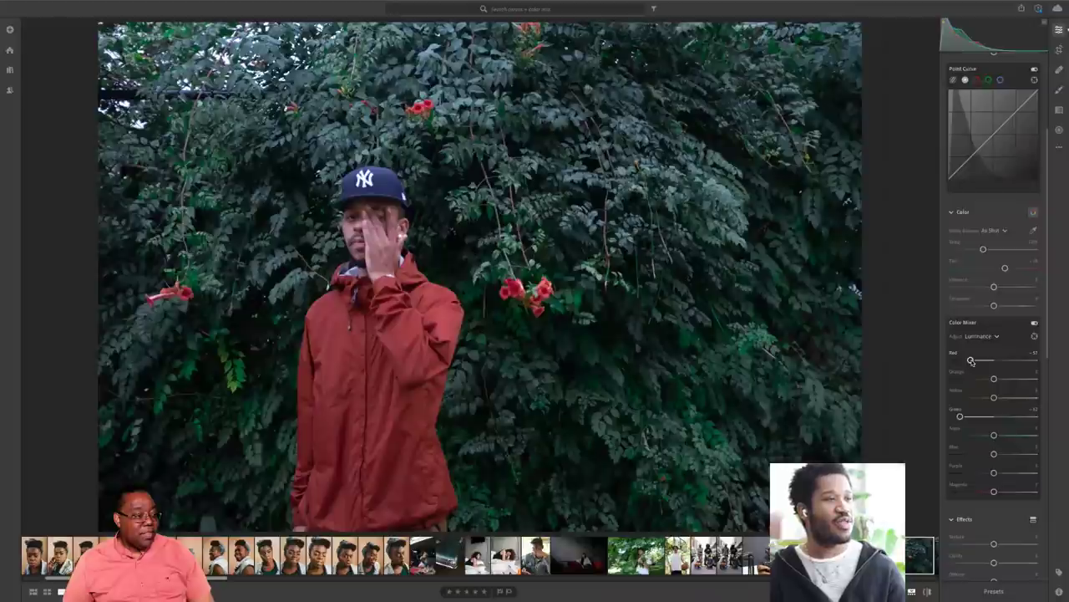
{"action": "key", "text": "ctrl+z"}
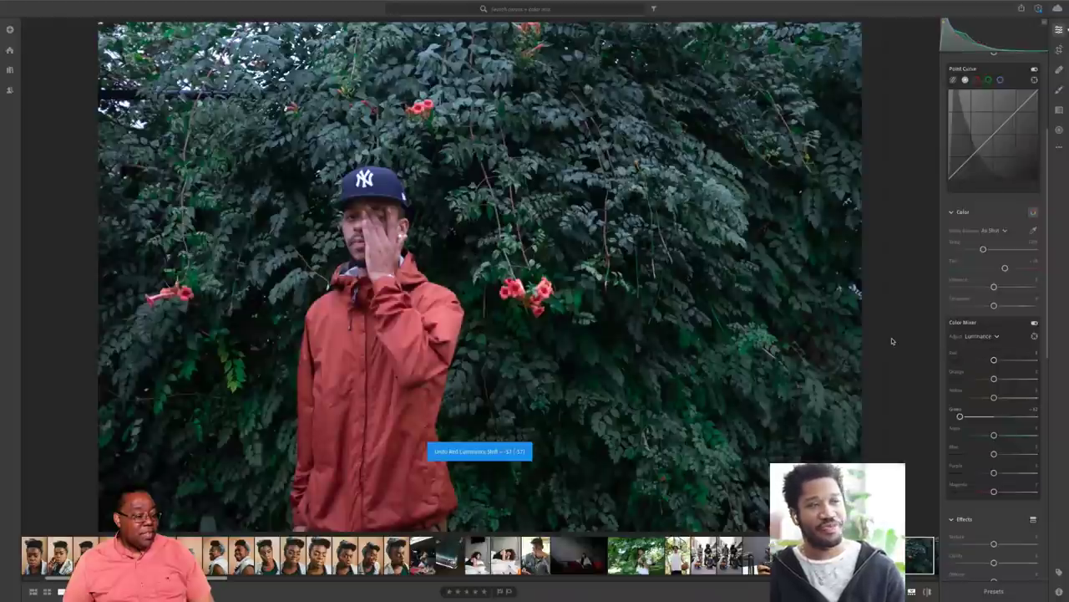
- Open the second portrait of the man in the blue shirt from the photo grid and compare it with its original
{"action": "key", "text": "g"}
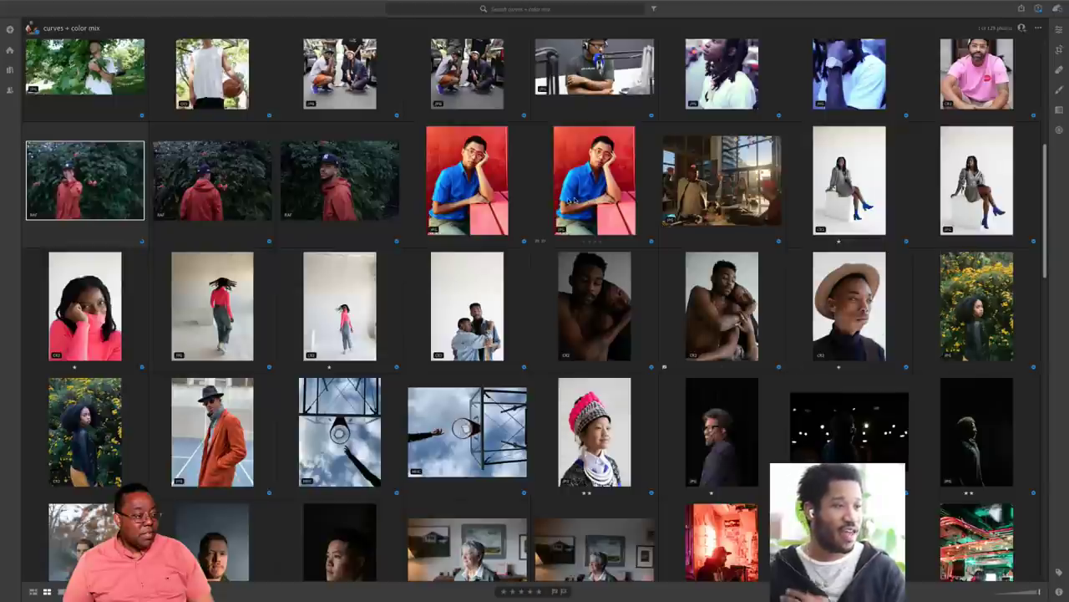
{"action": "double_click", "coordinate": [577, 201]}
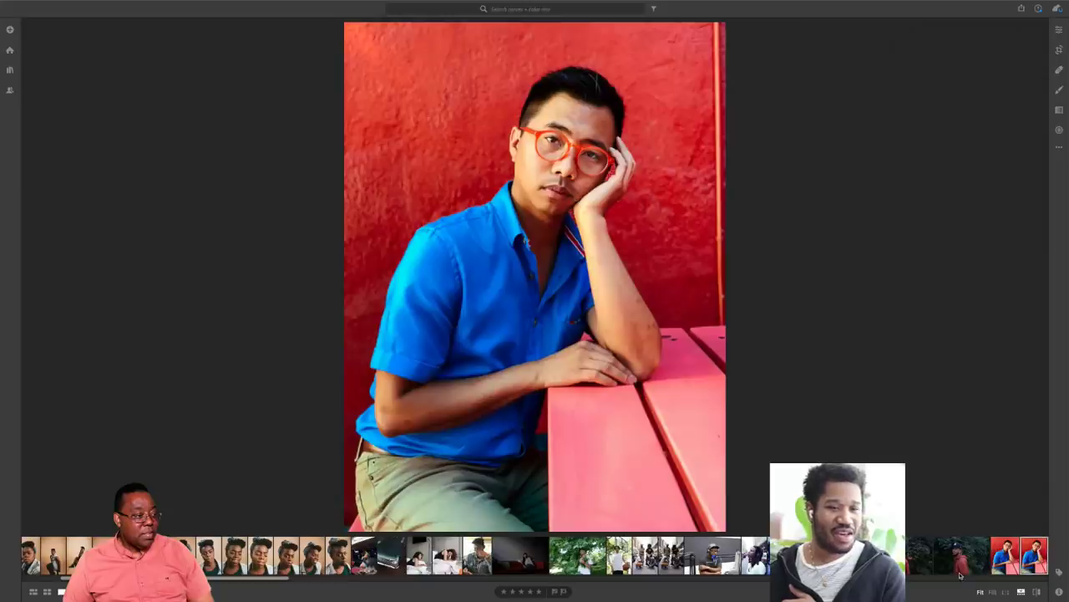
{"action": "left_click", "coordinate": [1037, 593]}
{"action": "left_click", "coordinate": [1037, 592]}
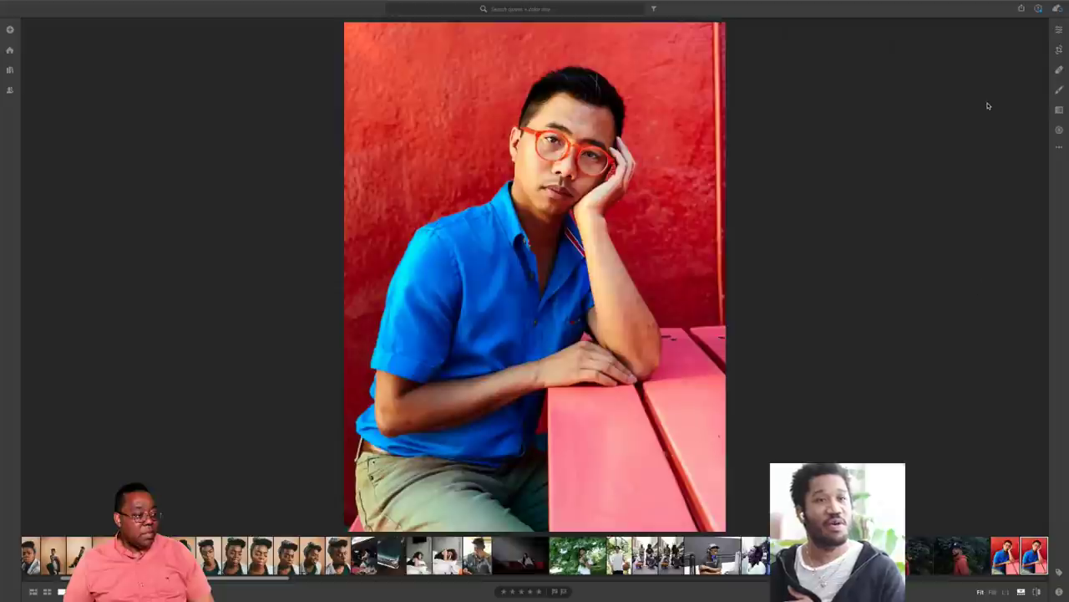
- Show the edit controls, switch the Color Mixer's adjustment mode to Color and select the red range
{"action": "left_click", "coordinate": [1059, 30]}
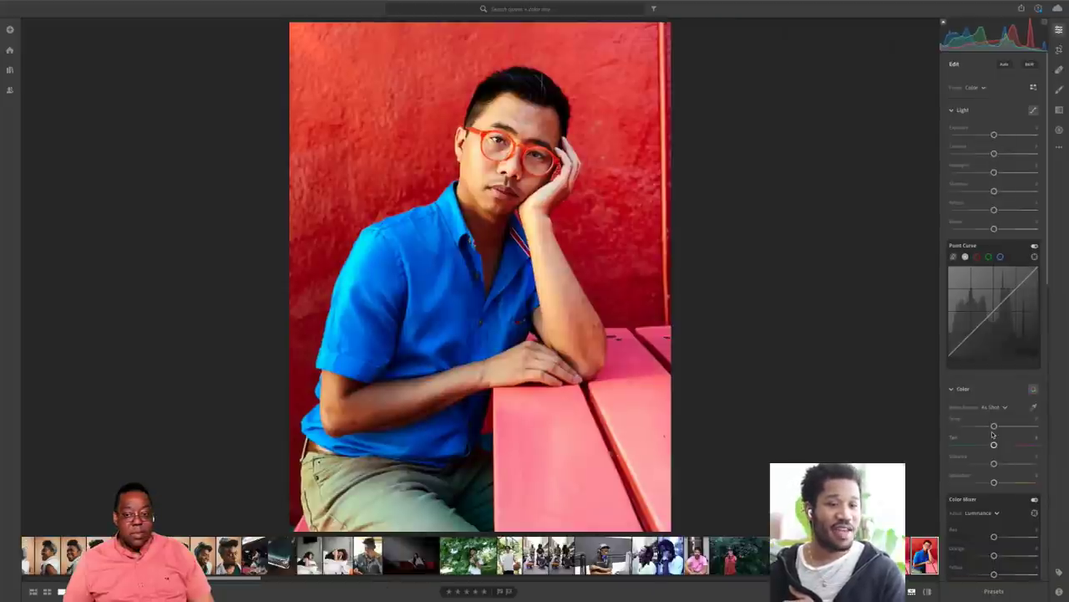
{"action": "scroll", "coordinate": [986, 456], "scroll_direction": "down", "scroll_amount": 1}
{"action": "left_click", "coordinate": [984, 466]}
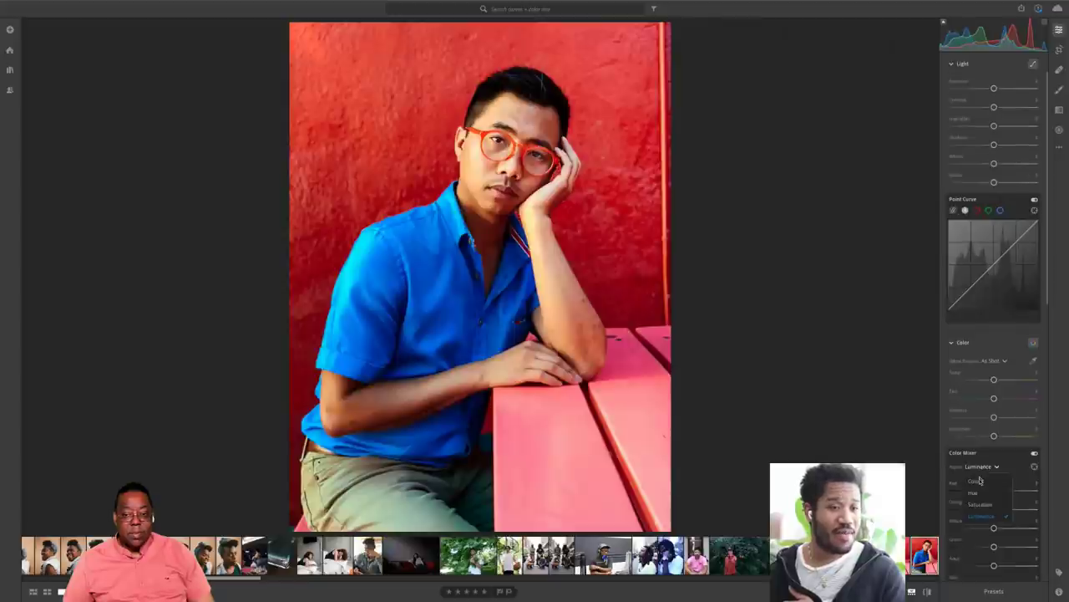
{"action": "left_click", "coordinate": [976, 482]}
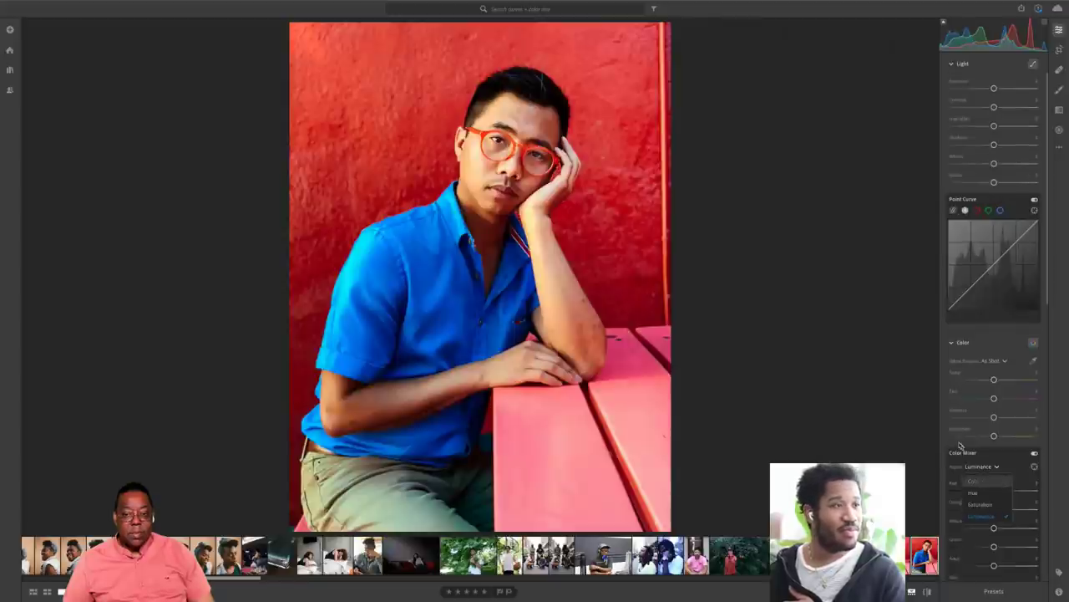
{"action": "scroll", "coordinate": [959, 445], "scroll_direction": "down", "scroll_amount": 1}
{"action": "scroll", "coordinate": [955, 443], "scroll_direction": "down", "scroll_amount": 1}
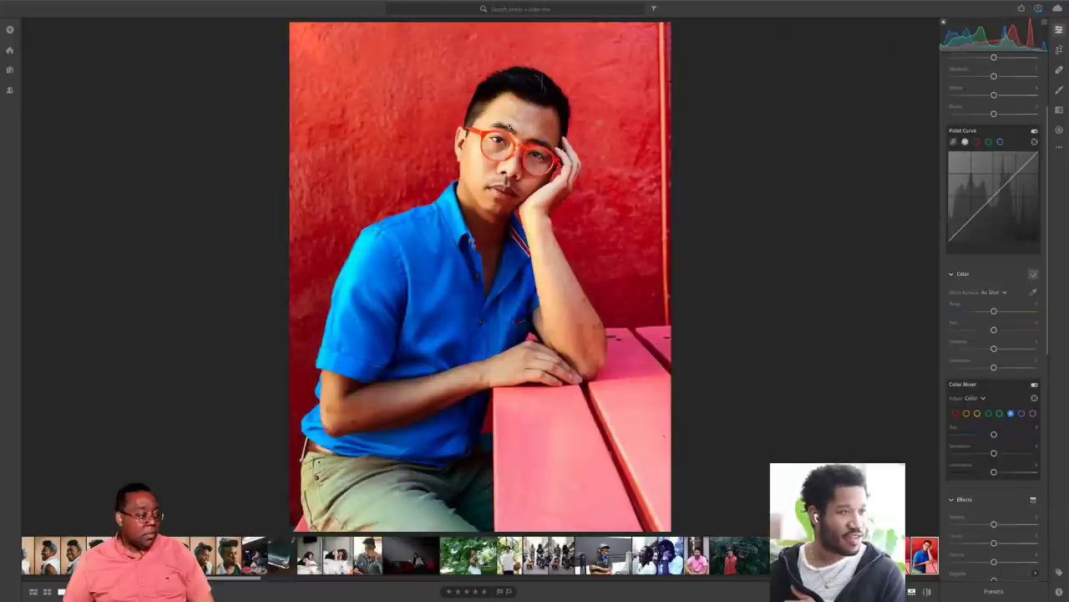
{"action": "left_click", "coordinate": [957, 413]}
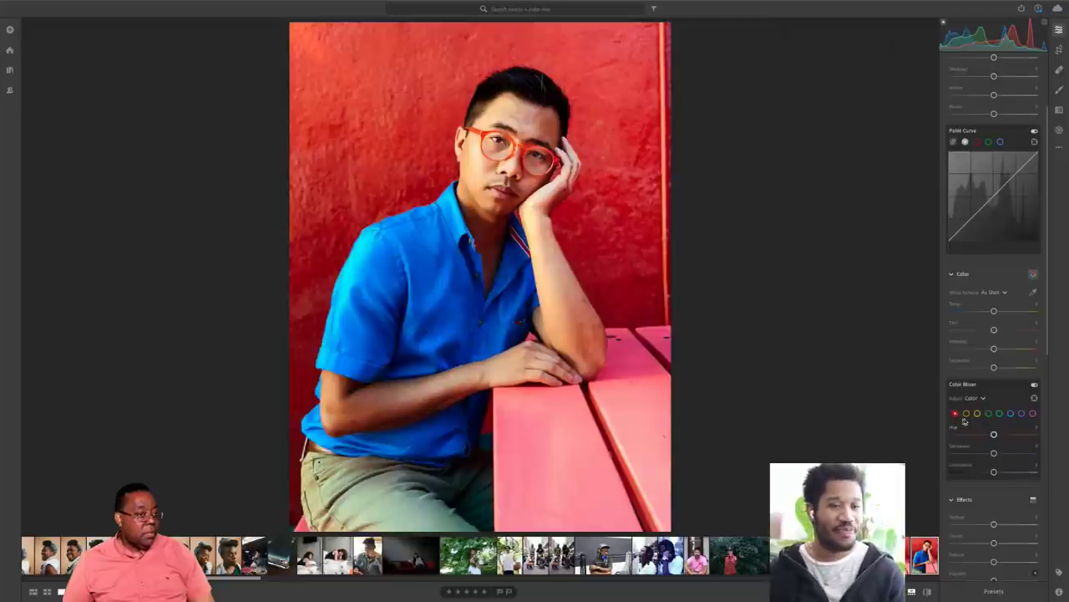
- Try draining the whole portrait's saturation and lowering its vibrance to about -21, undoing each change
{"action": "left_click_drag", "start_coordinate": [993, 367], "coordinate": [952, 371]}
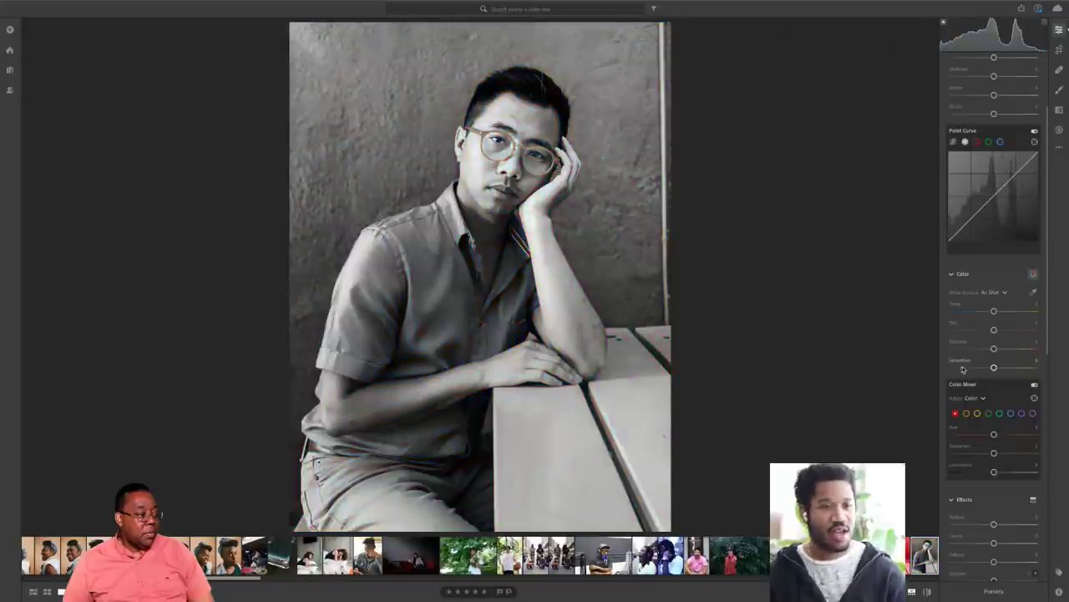
{"action": "key", "text": "ctrl+z"}
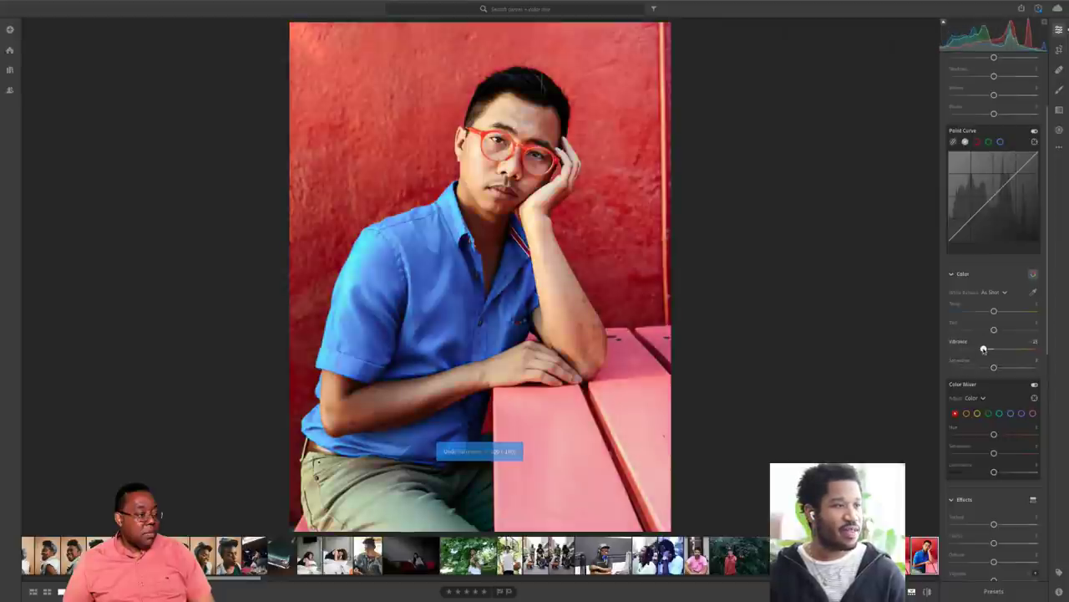
{"action": "left_click_drag", "start_coordinate": [994, 349], "coordinate": [986, 350]}
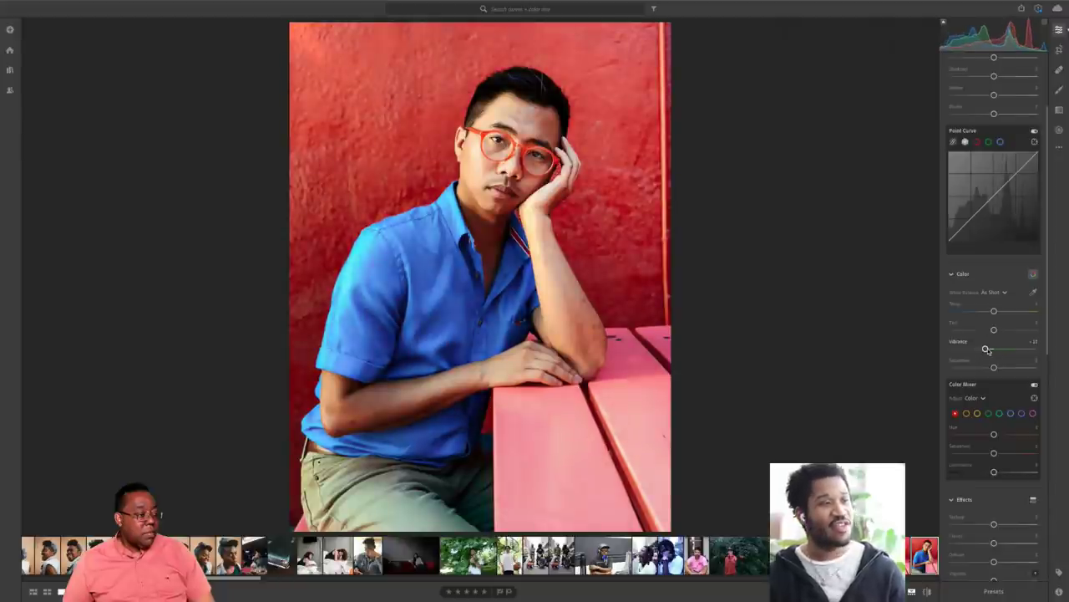
{"action": "double_click", "coordinate": [987, 350]}
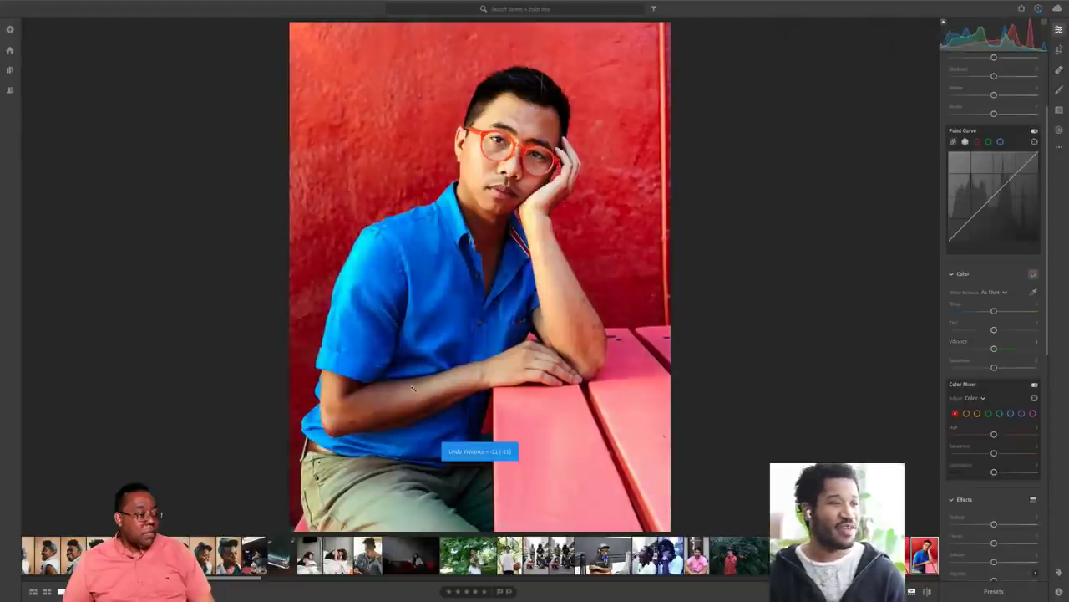
- Adjust the blue range in the Color Mixer to saturation about -18, luminance about -18 and hue about -7
{"action": "left_click", "coordinate": [1011, 413]}
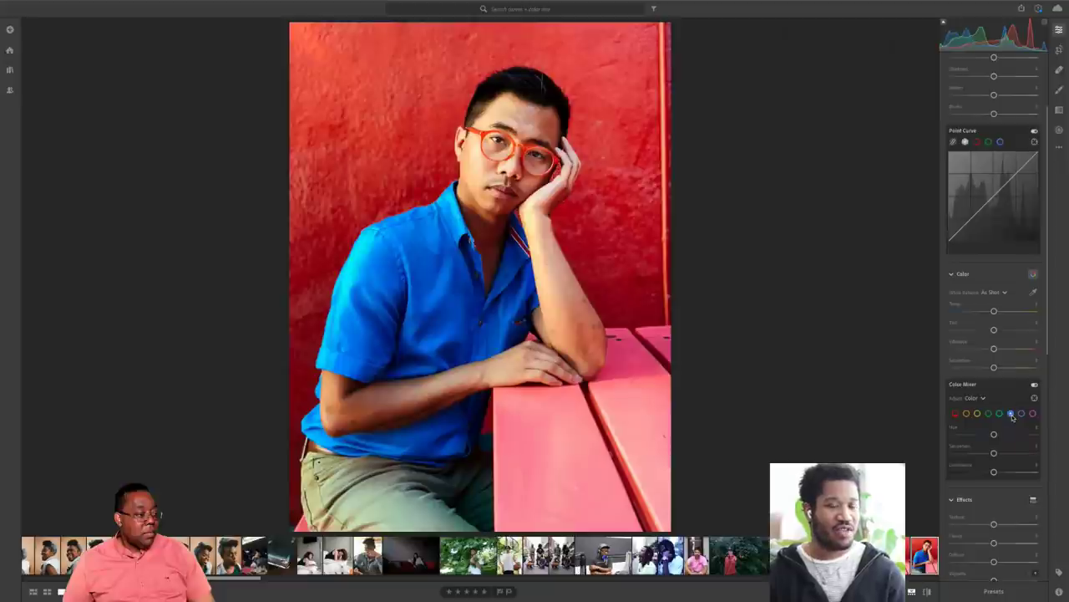
{"action": "left_click_drag", "start_coordinate": [994, 452], "coordinate": [987, 453]}
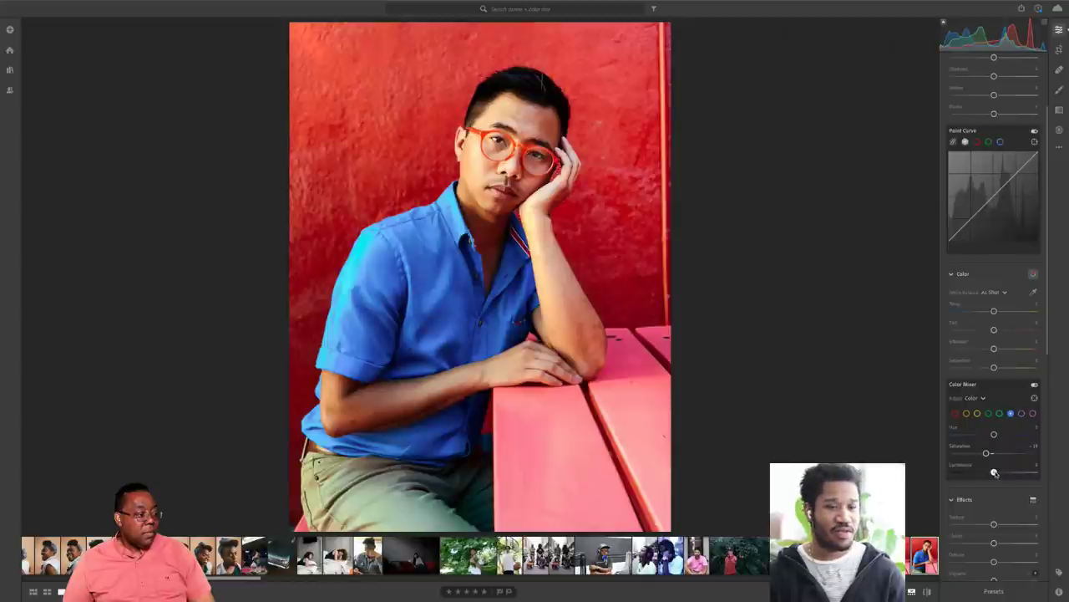
{"action": "left_click_drag", "start_coordinate": [994, 472], "coordinate": [987, 473]}
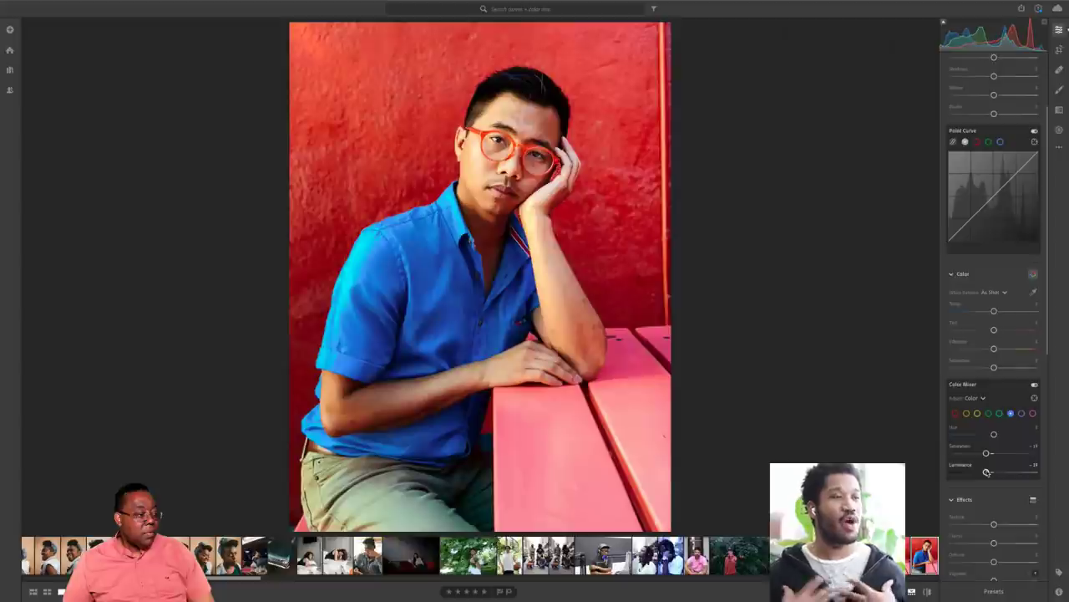
{"action": "left_click_drag", "start_coordinate": [994, 435], "coordinate": [991, 435]}
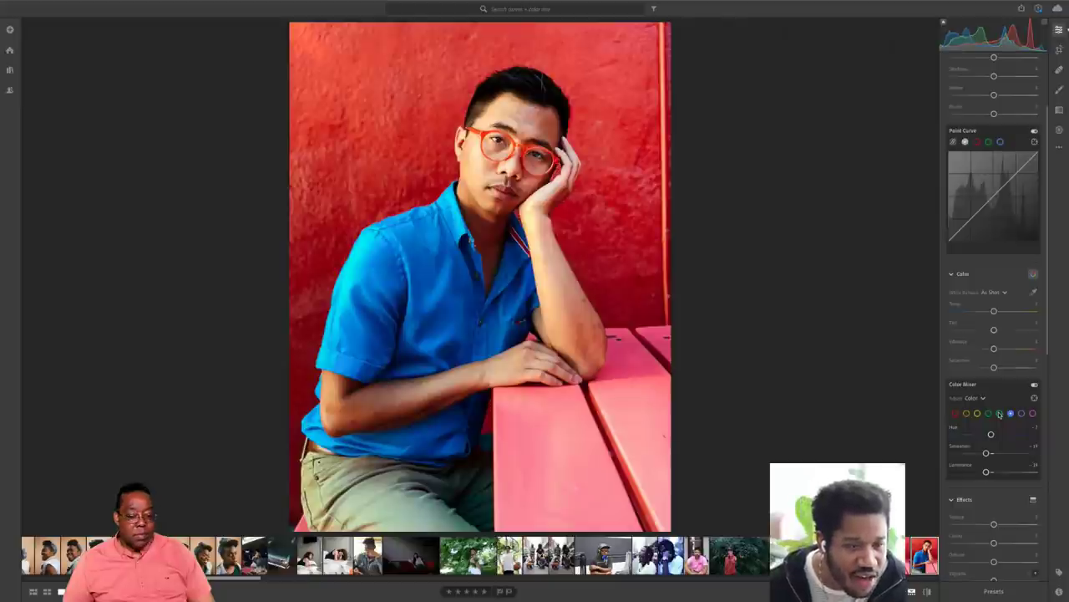
- Adjust the aqua range in the Color Mixer to saturation about -38 and luminance about -14
{"action": "left_click", "coordinate": [999, 414]}
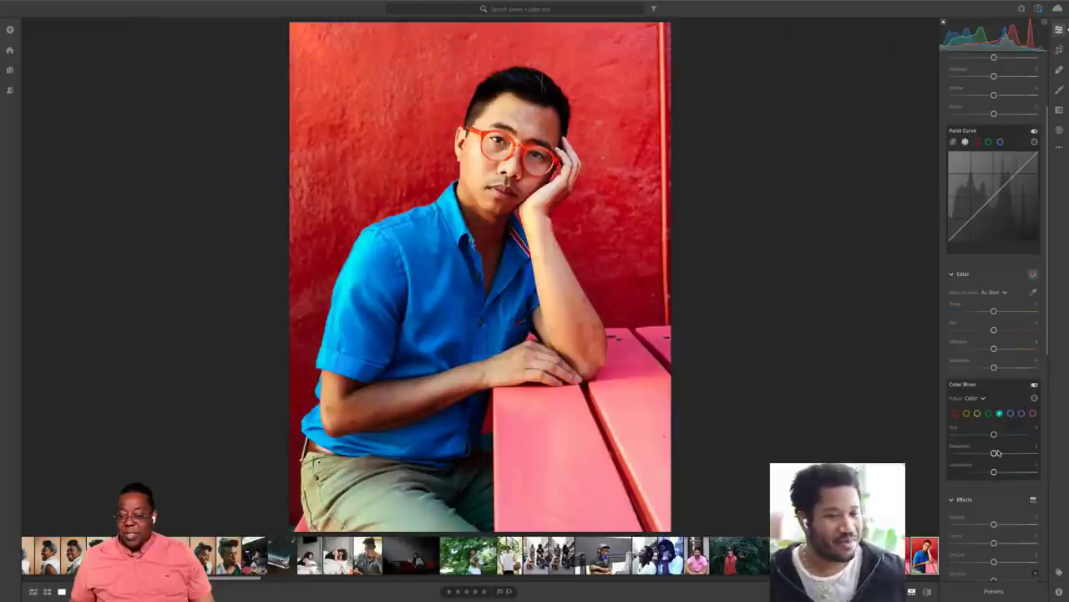
{"action": "mouse_move", "coordinate": [995, 453]}
{"action": "left_mouse_down"}
{"action": "mouse_move", "coordinate": [978, 453]}
{"action": "mouse_move", "coordinate": [987, 472]}
{"action": "left_mouse_up"}
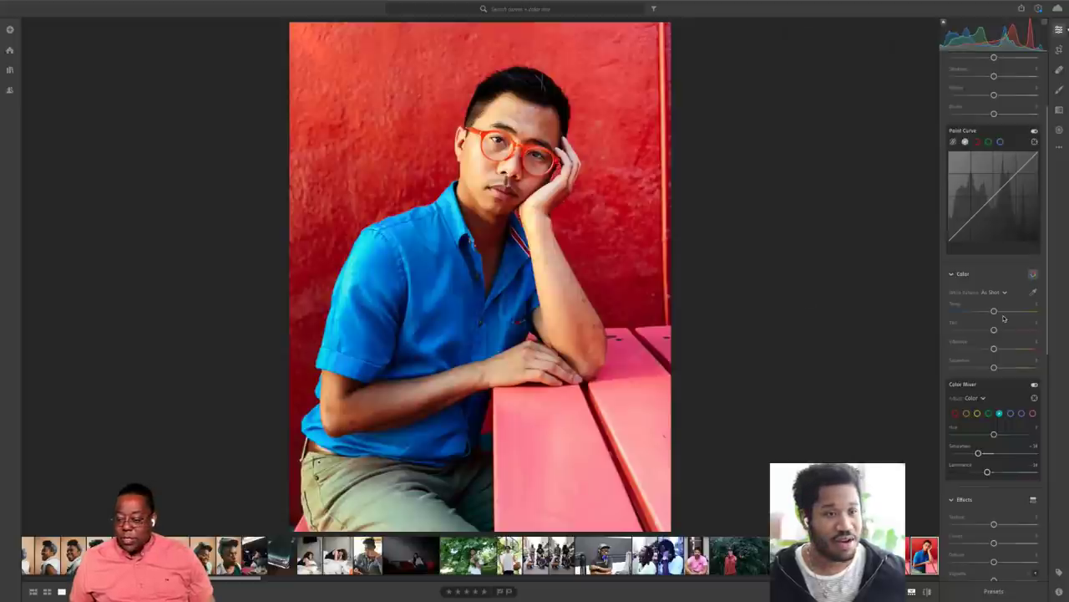
- Activate target adjustment for the Color Mixer and adjust the luminance directly on the blue shirt
{"action": "left_click", "coordinate": [1035, 400]}
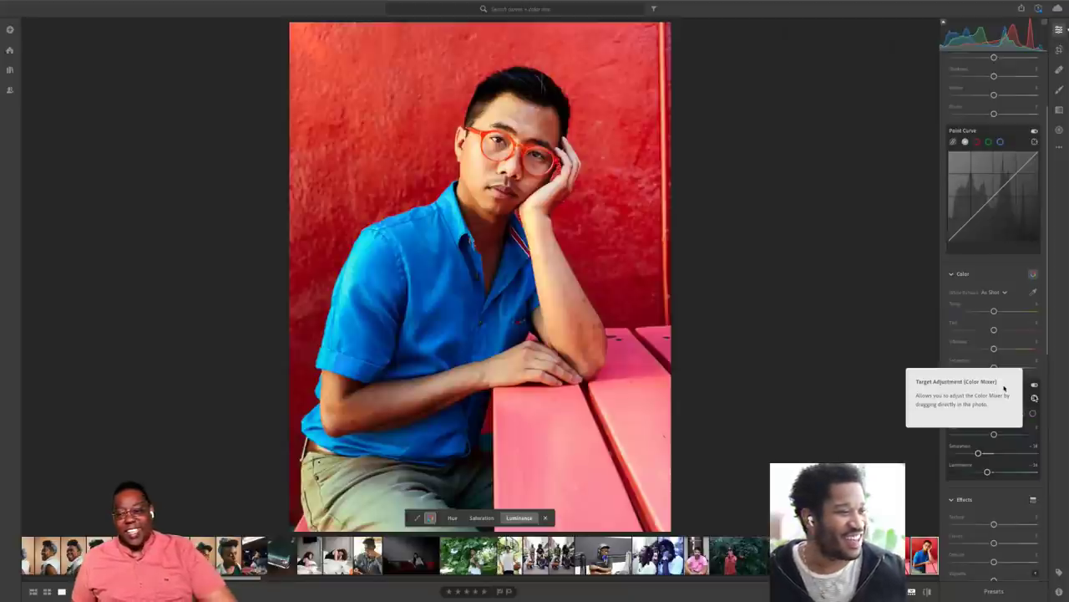
{"action": "left_click", "coordinate": [1034, 397]}
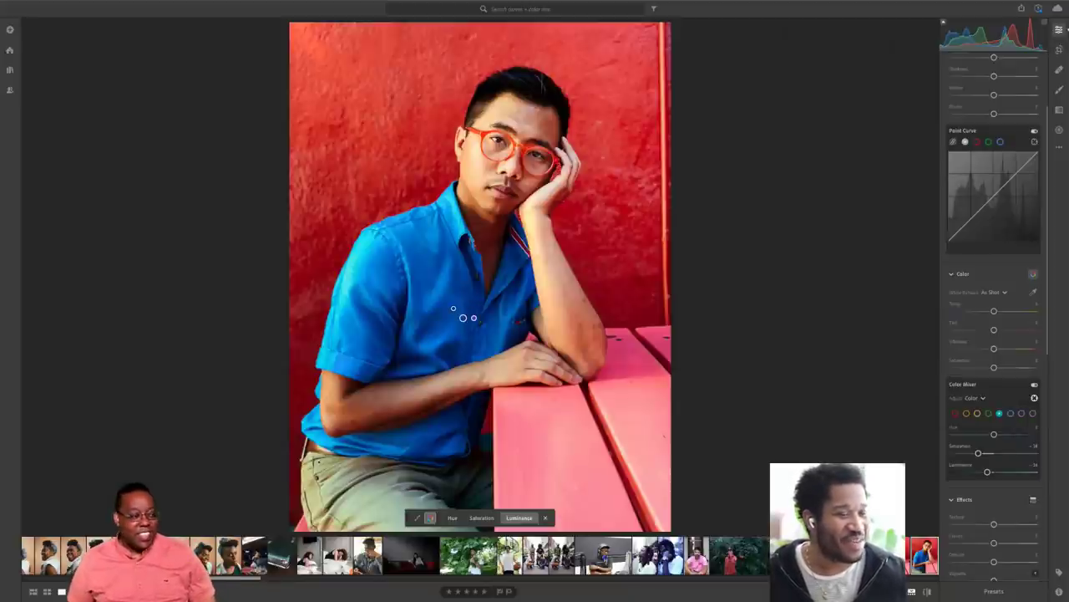
{"action": "mouse_move", "coordinate": [445, 310]}
{"action": "left_mouse_down"}
{"action": "mouse_move", "coordinate": [459, 320]}
{"action": "mouse_move", "coordinate": [437, 310]}
{"action": "left_mouse_up"}
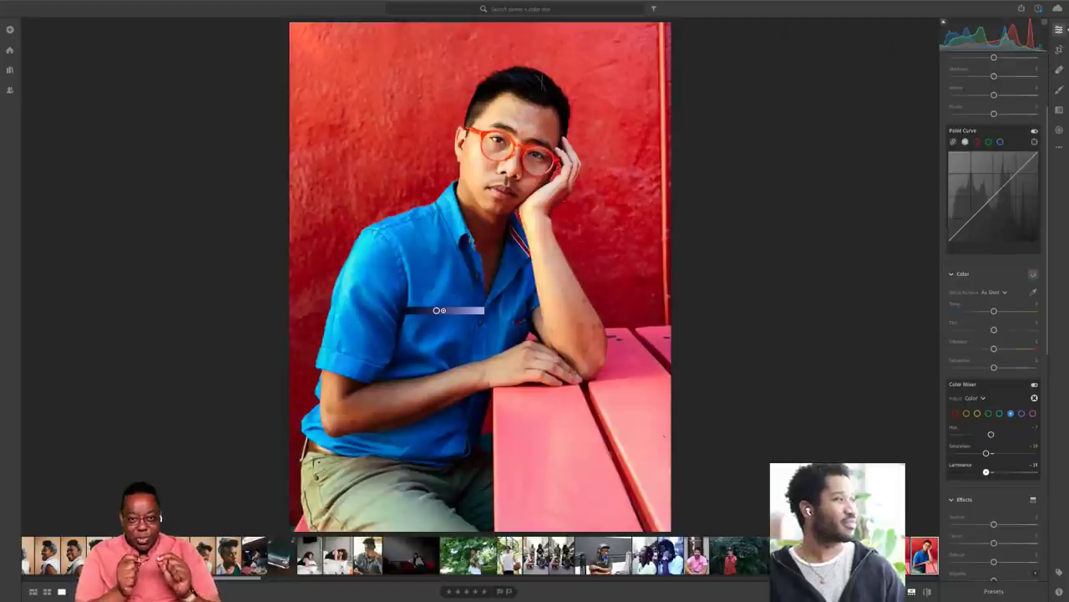
{"action": "left_click_drag", "start_coordinate": [437, 309], "coordinate": [458, 319]}
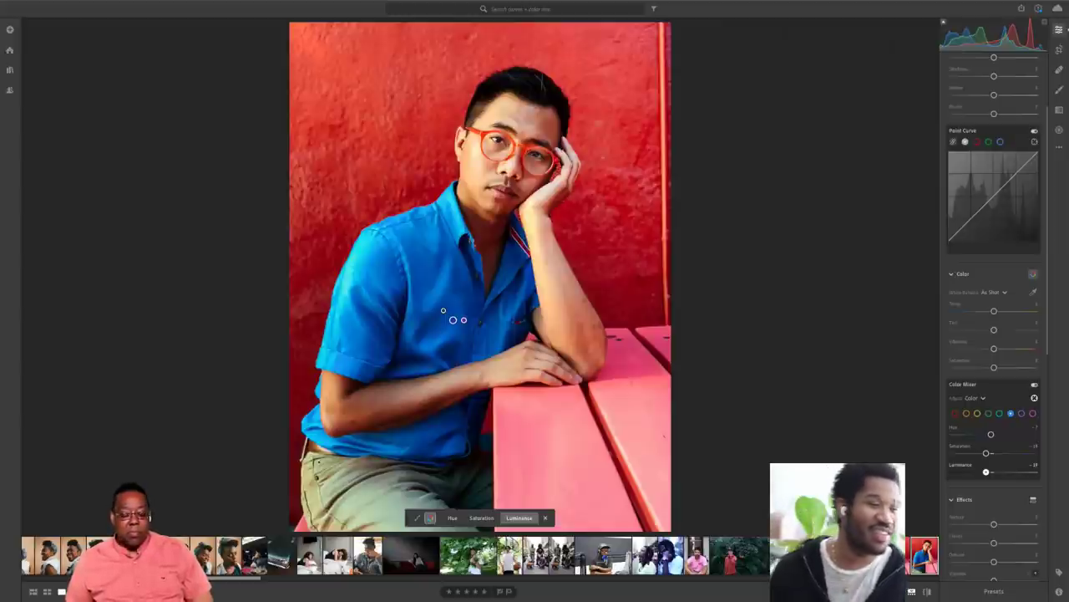
- Set target adjustment to Saturation, lower the shirt's blue saturation to about -40 and compare the portrait with its original
{"action": "left_click", "coordinate": [457, 516]}
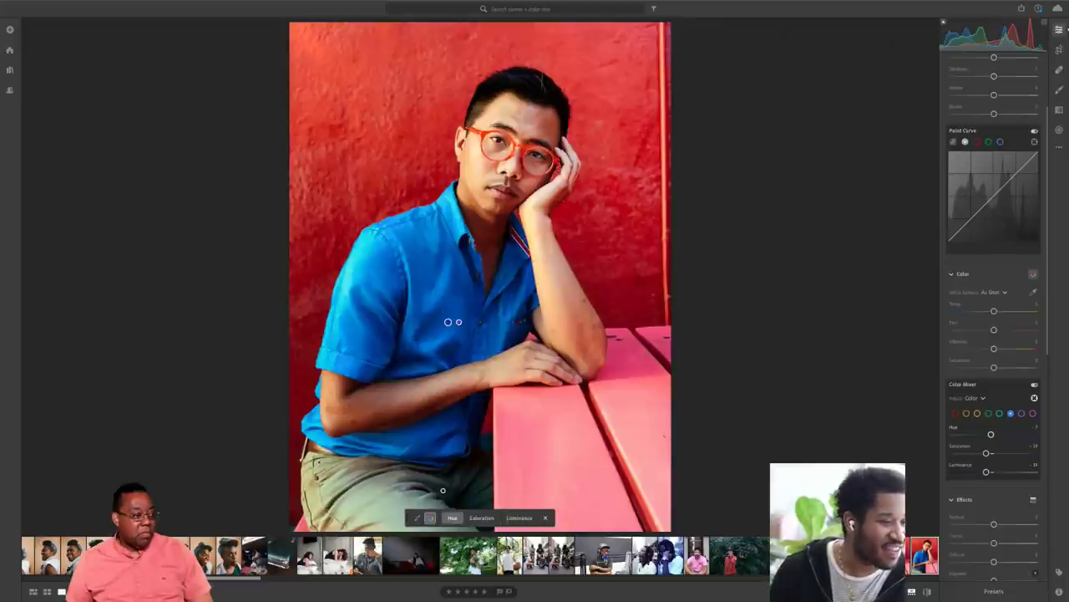
{"action": "left_click", "coordinate": [482, 517]}
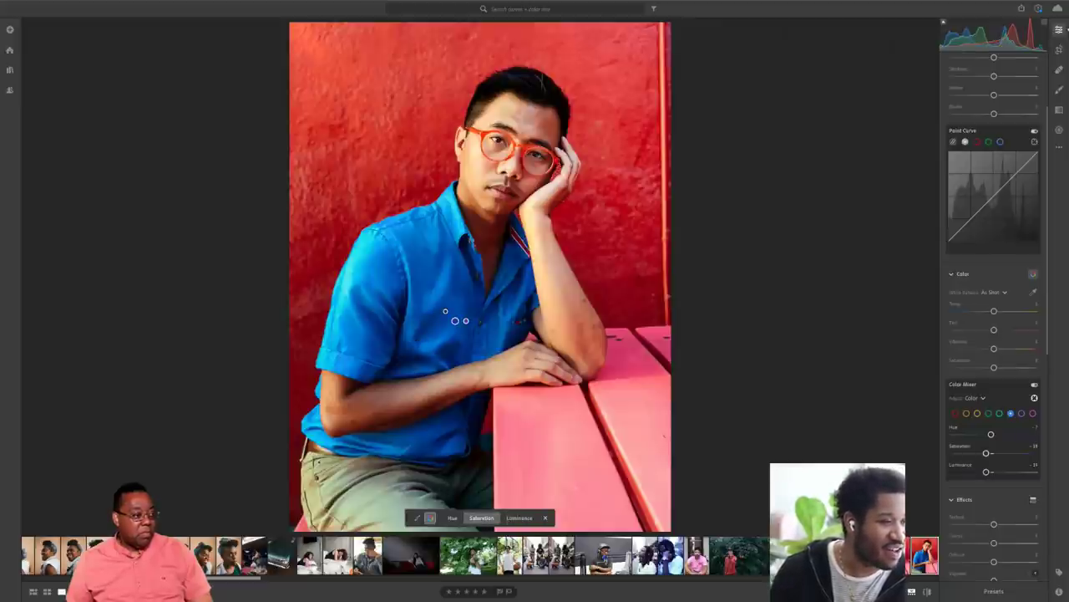
{"action": "left_click_drag", "start_coordinate": [450, 318], "coordinate": [439, 316]}
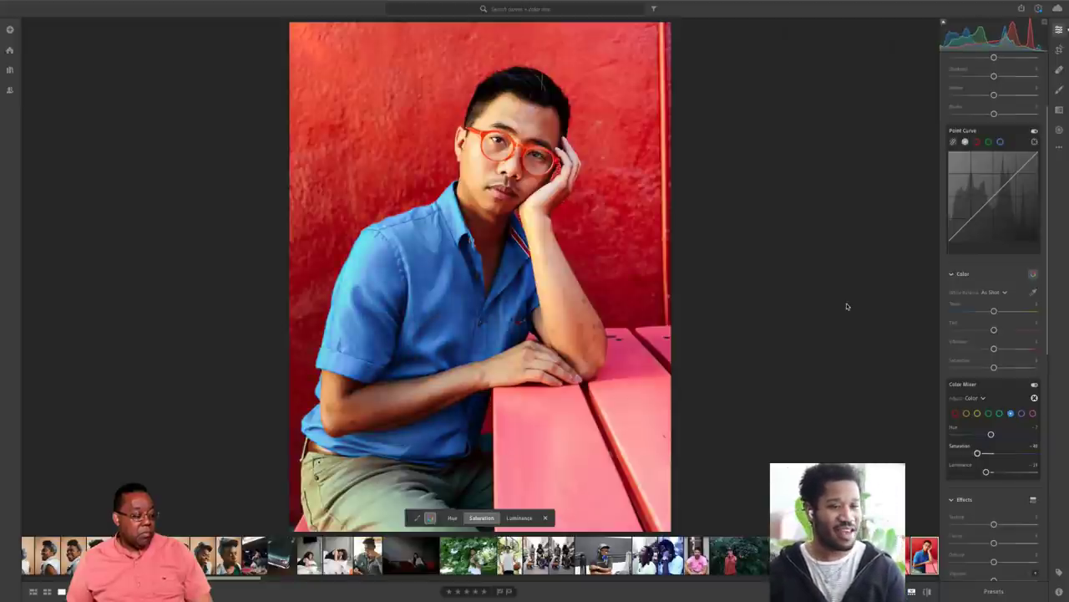
{"action": "left_click", "coordinate": [926, 591]}
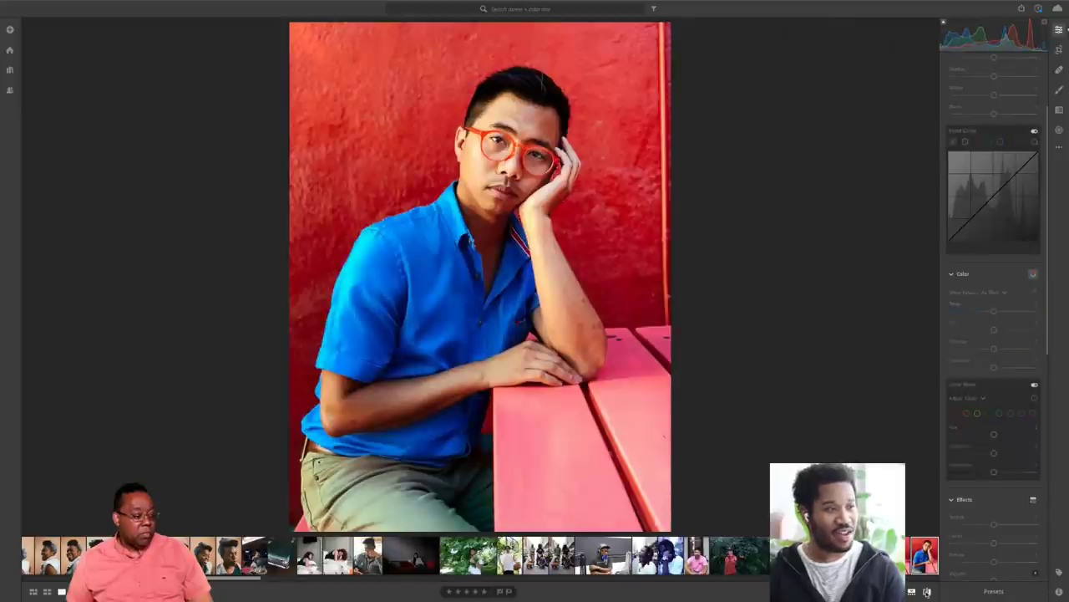
{"action": "left_click", "coordinate": [926, 591]}
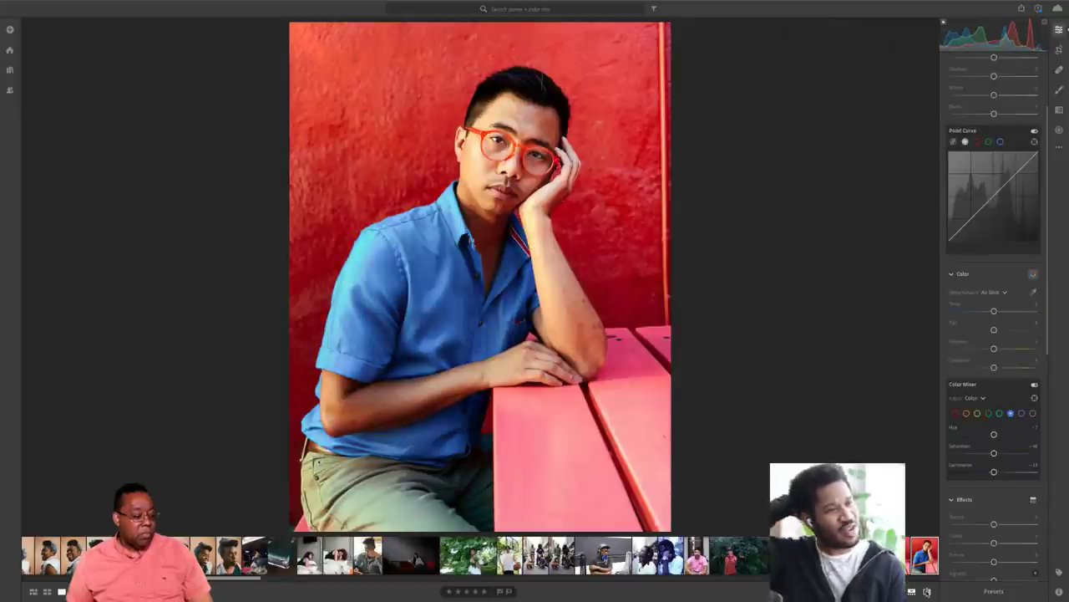
- Compare the edited portrait with its original to examine how the blue shirt has changed
{"action": "left_click", "coordinate": [927, 591]}
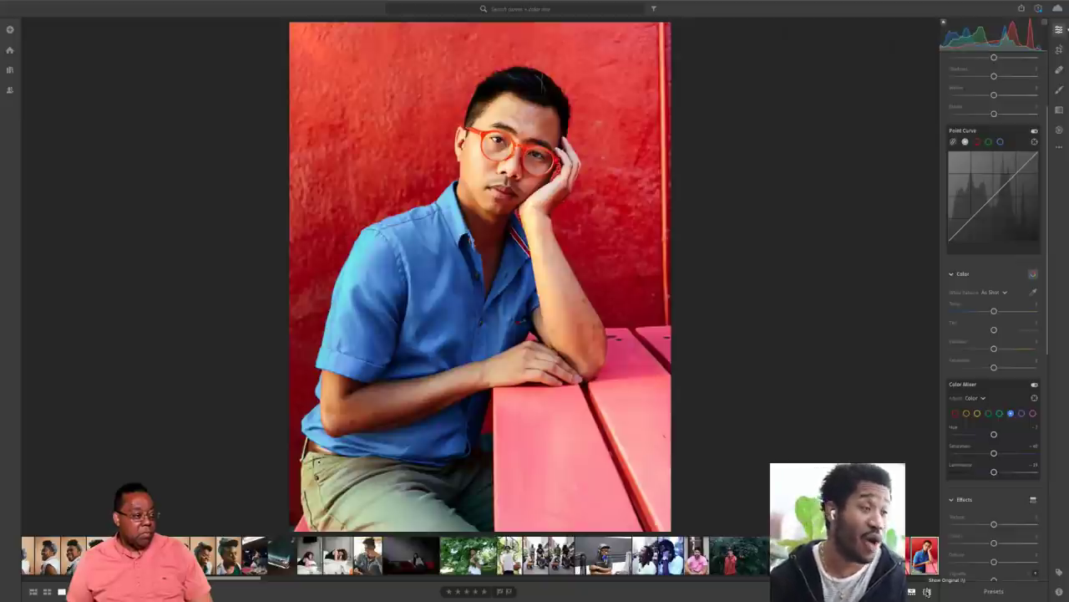
{"action": "left_click", "coordinate": [927, 591]}
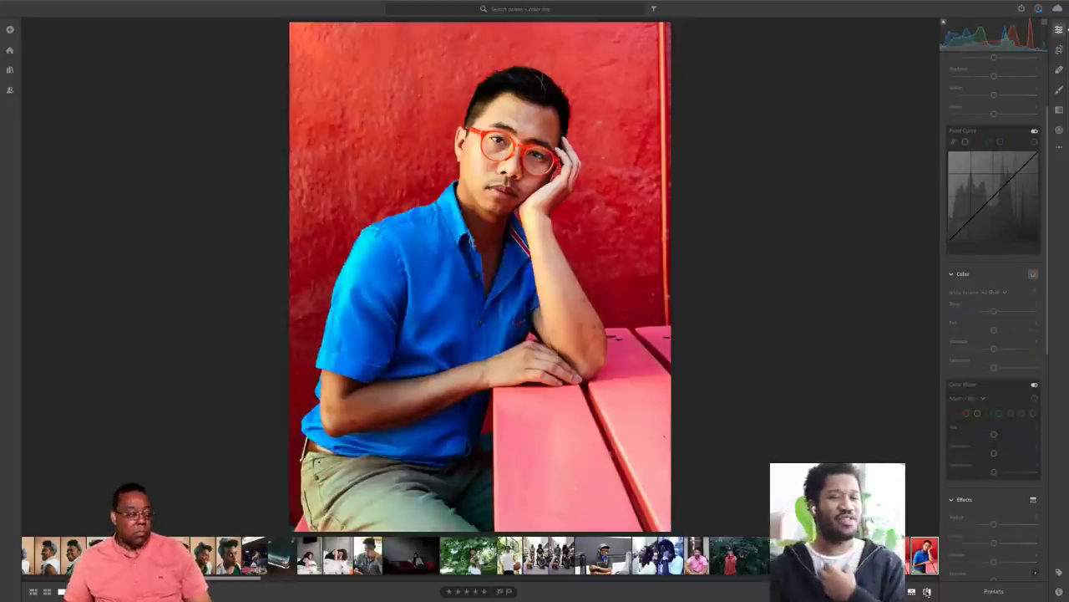
{"action": "left_click", "coordinate": [927, 591]}
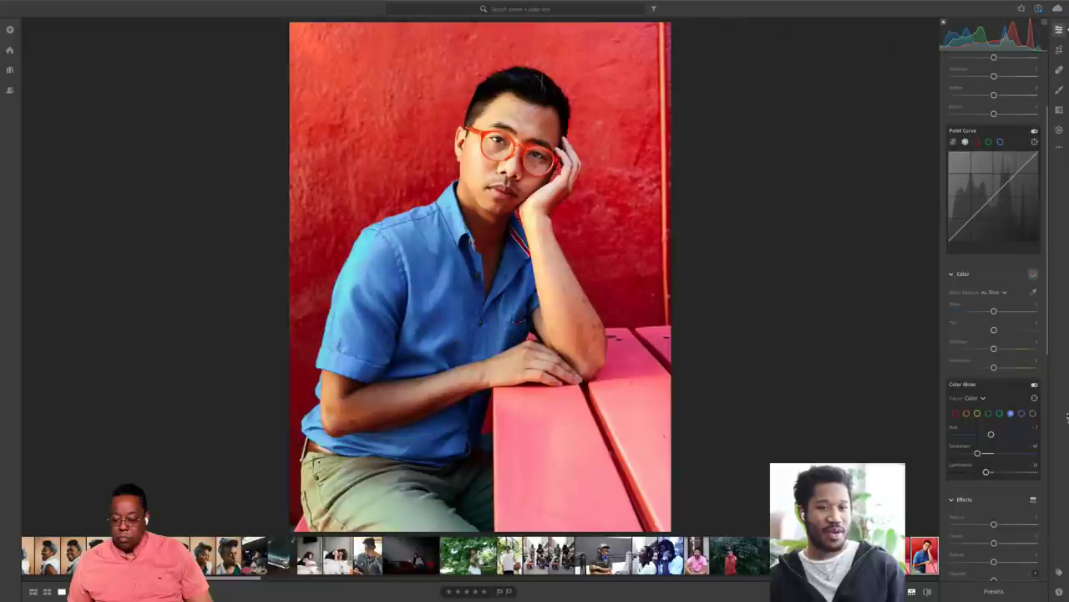
- Lower the saturation of the red wall slightly with Color Mixer target adjustment and compare the portrait with its original
{"action": "left_click", "coordinate": [1034, 398]}
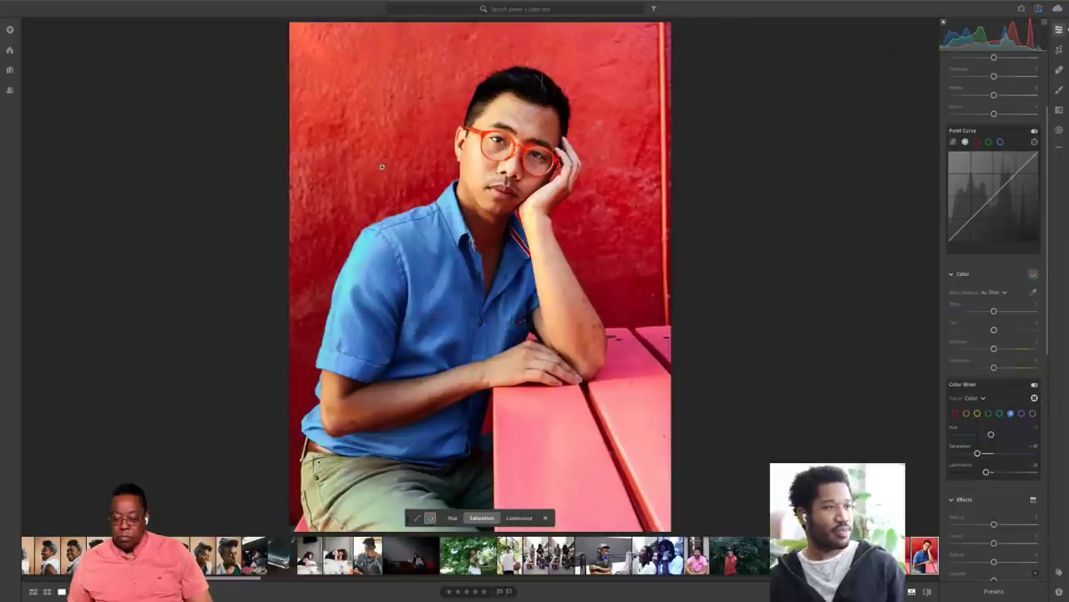
{"action": "left_click_drag", "start_coordinate": [381, 166], "coordinate": [383, 166]}
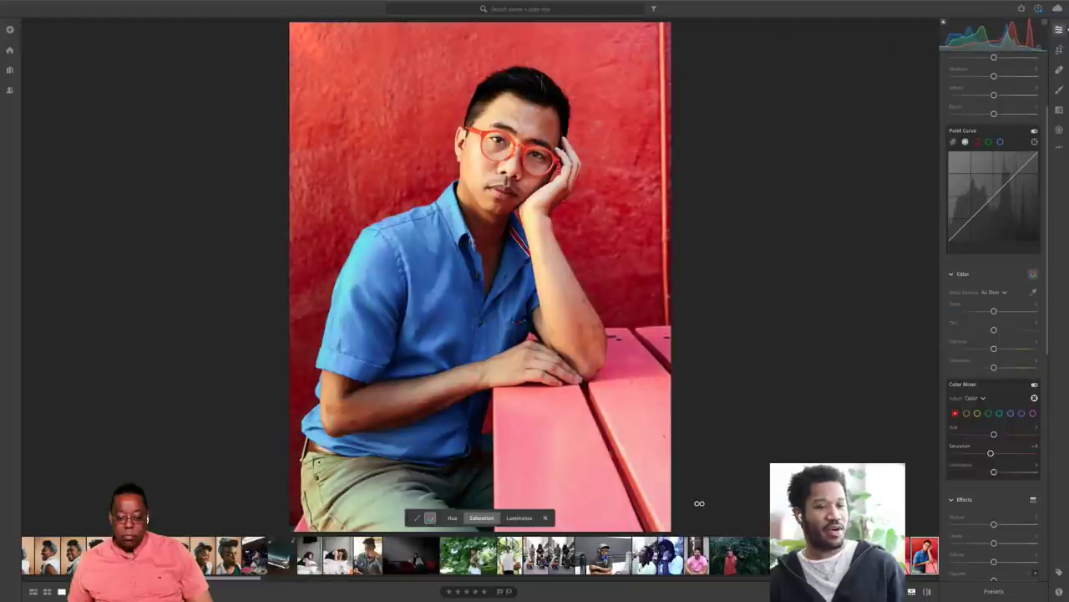
{"action": "left_click", "coordinate": [927, 591]}
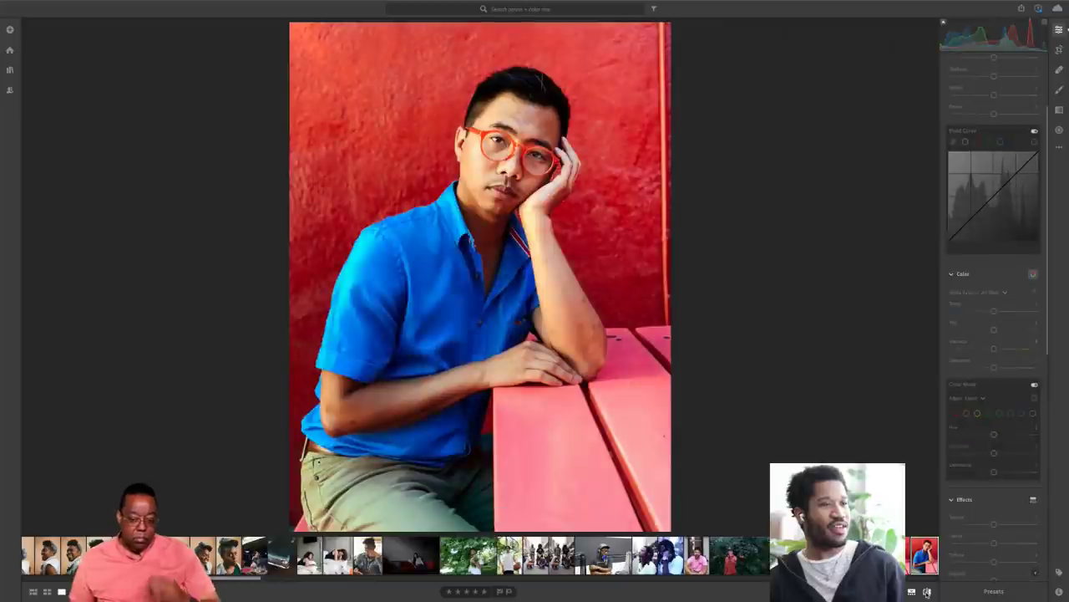
{"action": "left_click", "coordinate": [927, 592]}
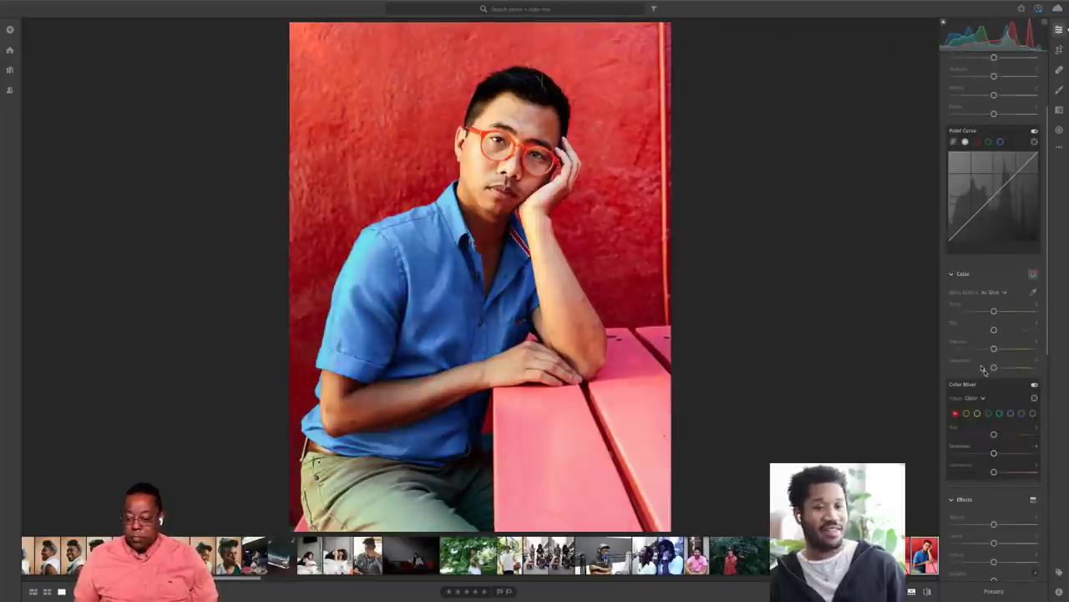
- Lower the orange saturation slightly in the Color Mixer, and undo and redo the change to check the skin up close
{"action": "left_click", "coordinate": [965, 413]}
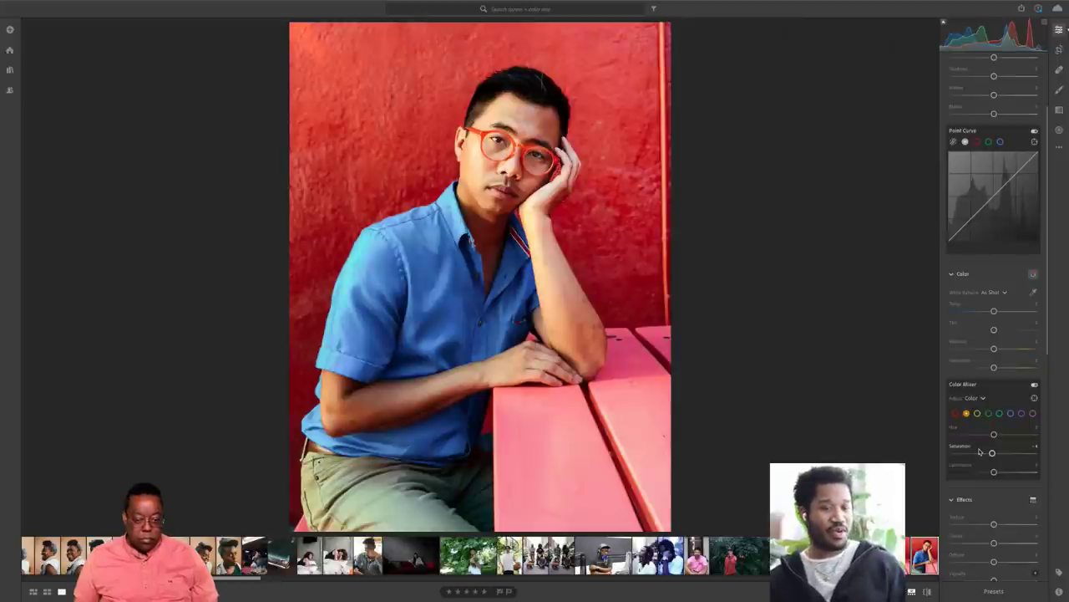
{"action": "left_click_drag", "start_coordinate": [991, 453], "coordinate": [990, 454]}
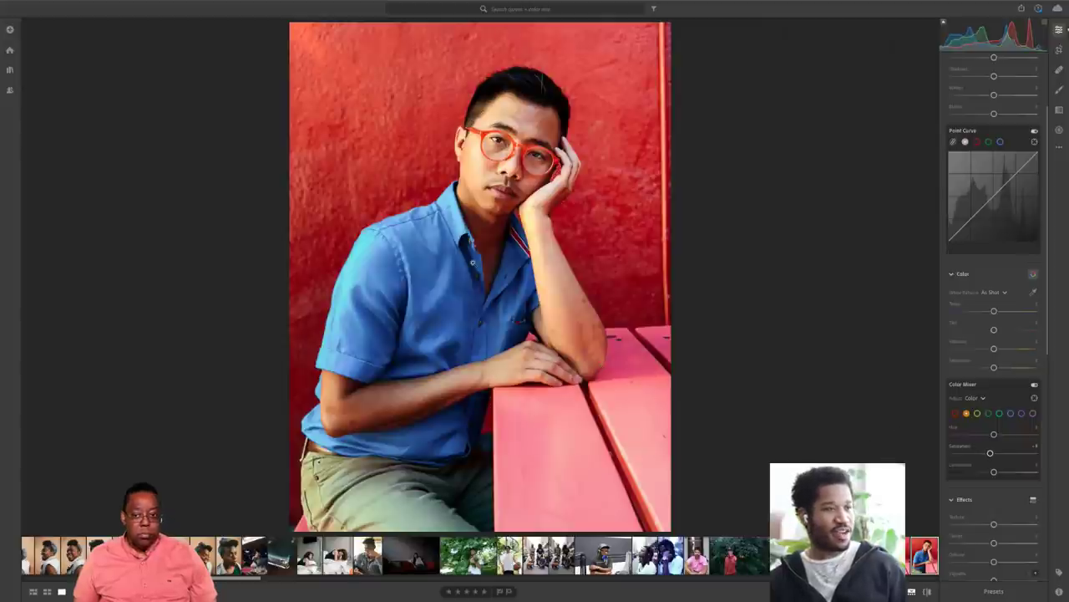
{"action": "left_click", "coordinate": [510, 239]}
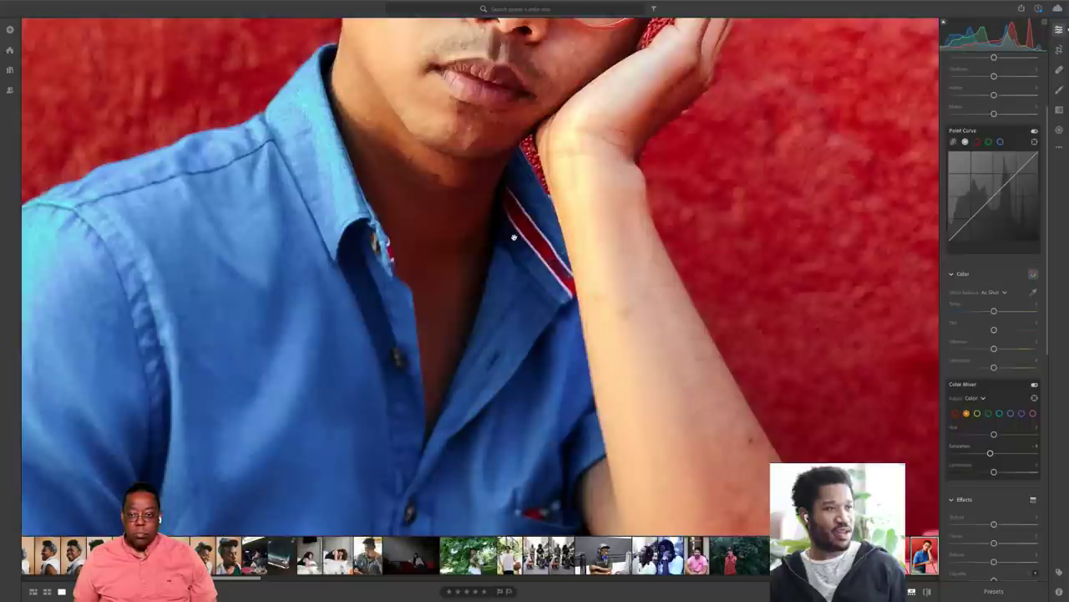
{"action": "key", "text": "ctrl+z"}
{"action": "key", "text": "alt"}
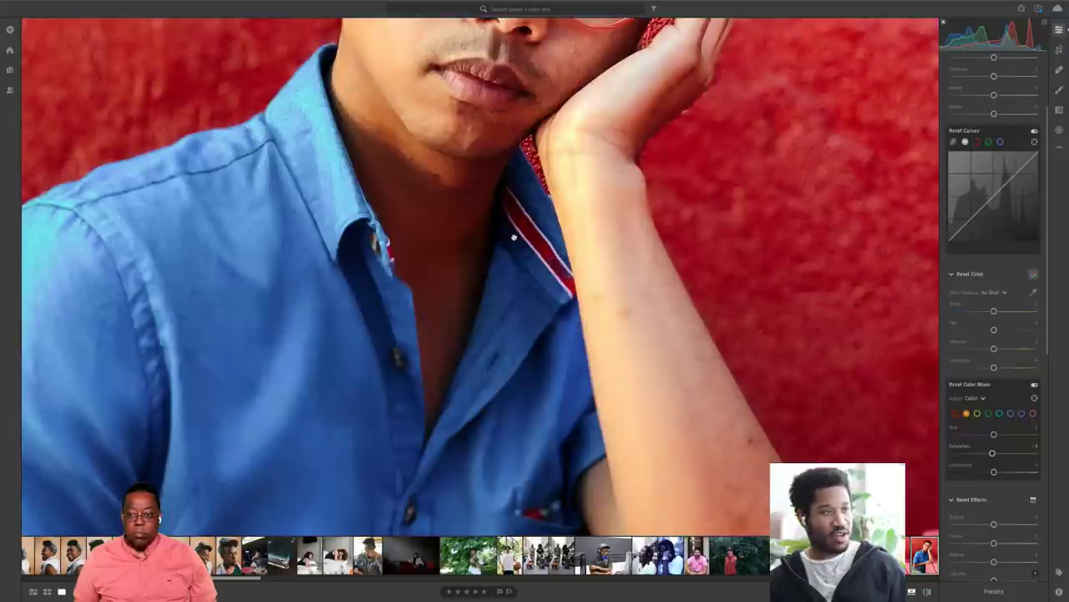
{"action": "key", "text": "ctrl+z"}
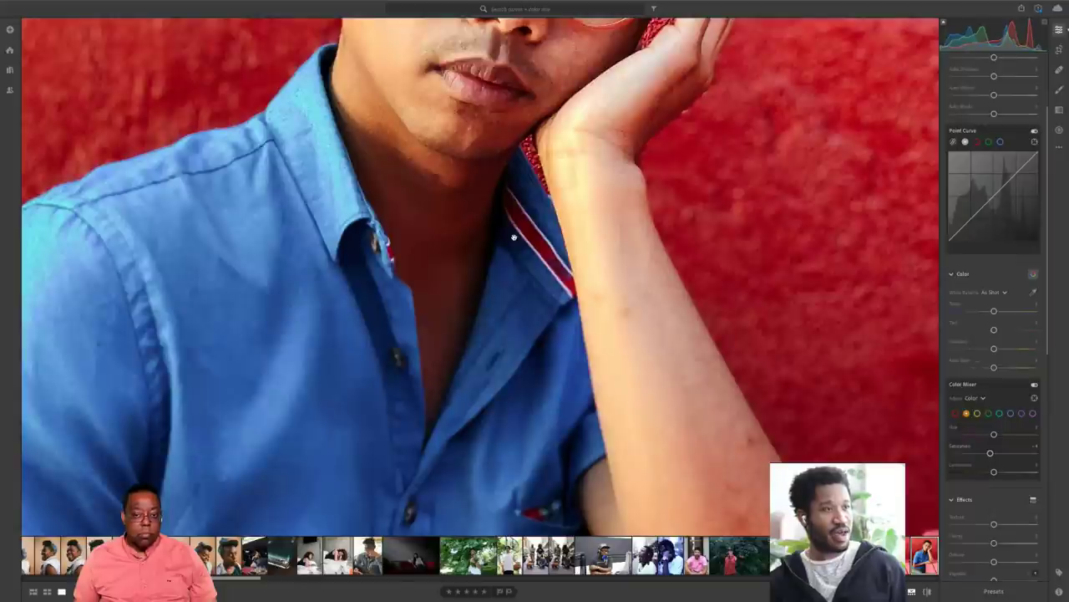
{"action": "key", "text": "ctrl+shift+z"}
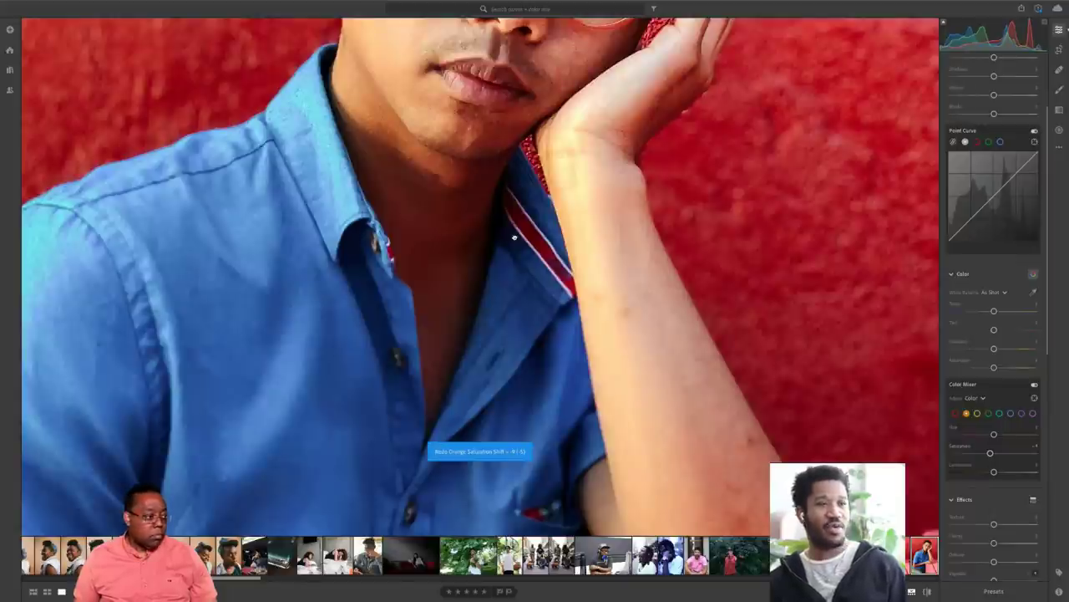
{"action": "scroll", "coordinate": [514, 238], "scroll_direction": "down", "scroll_amount": 2}
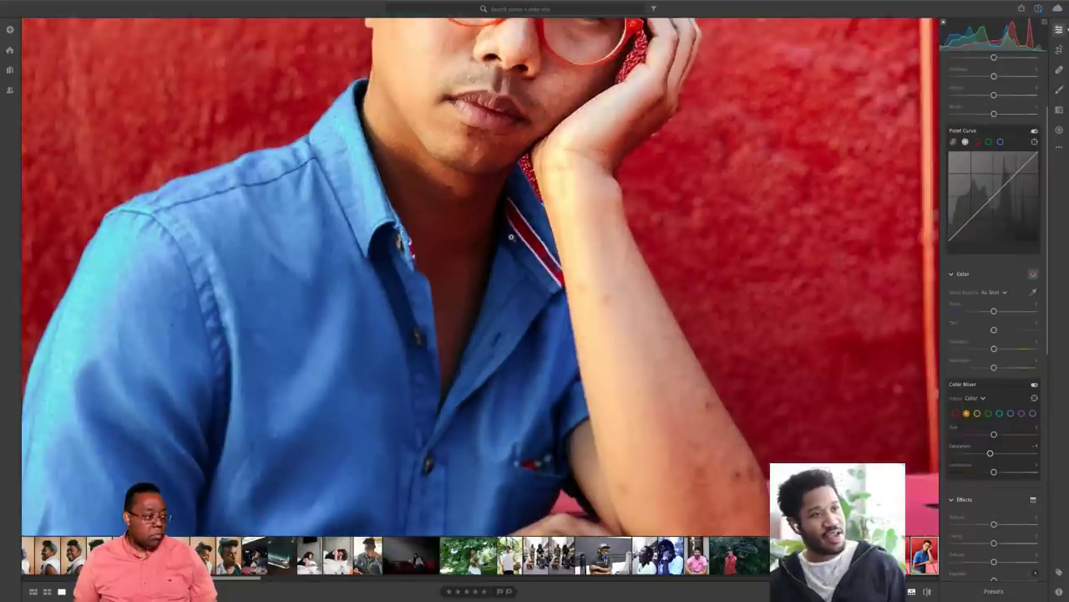
{"action": "left_click", "coordinate": [511, 237]}
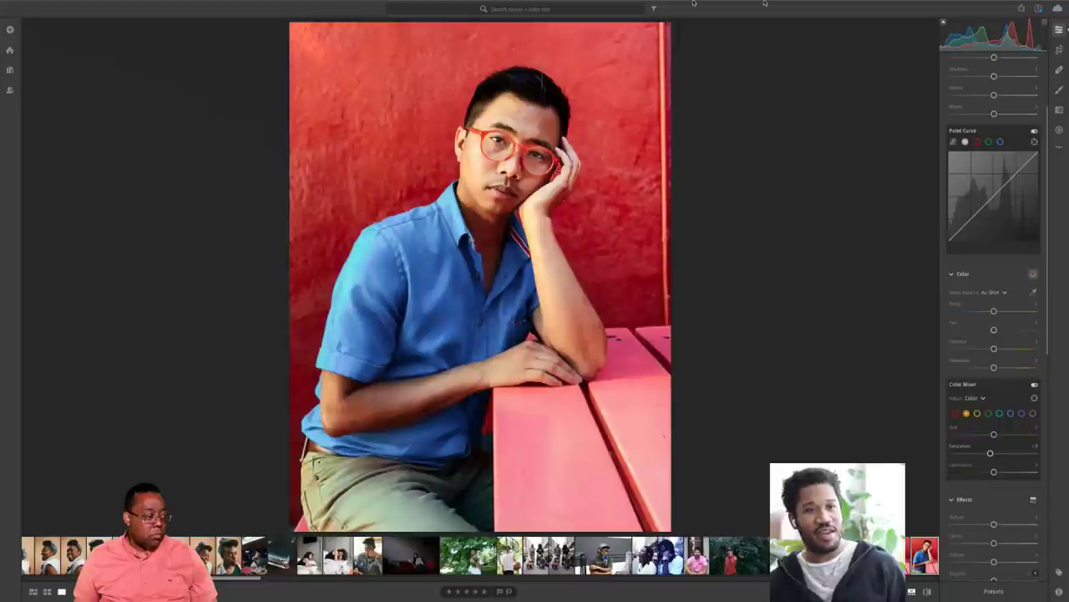
- Straighten the portrait with a very slight clockwise rotation in the Crop tool and return to the edit controls
{"action": "key", "text": "c"}
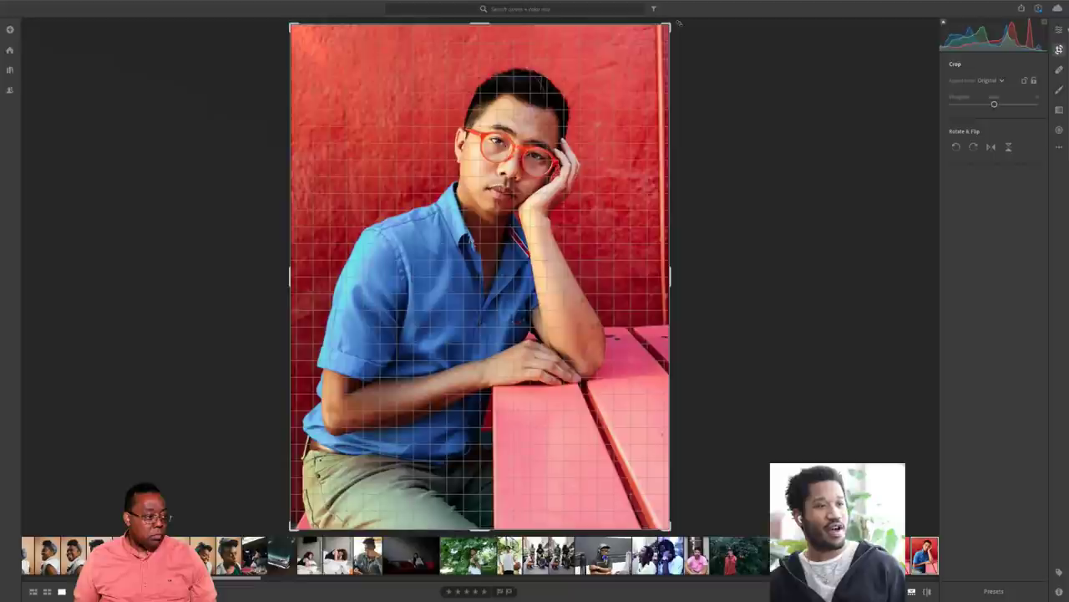
{"action": "left_click_drag", "start_coordinate": [678, 24], "coordinate": [680, 26]}
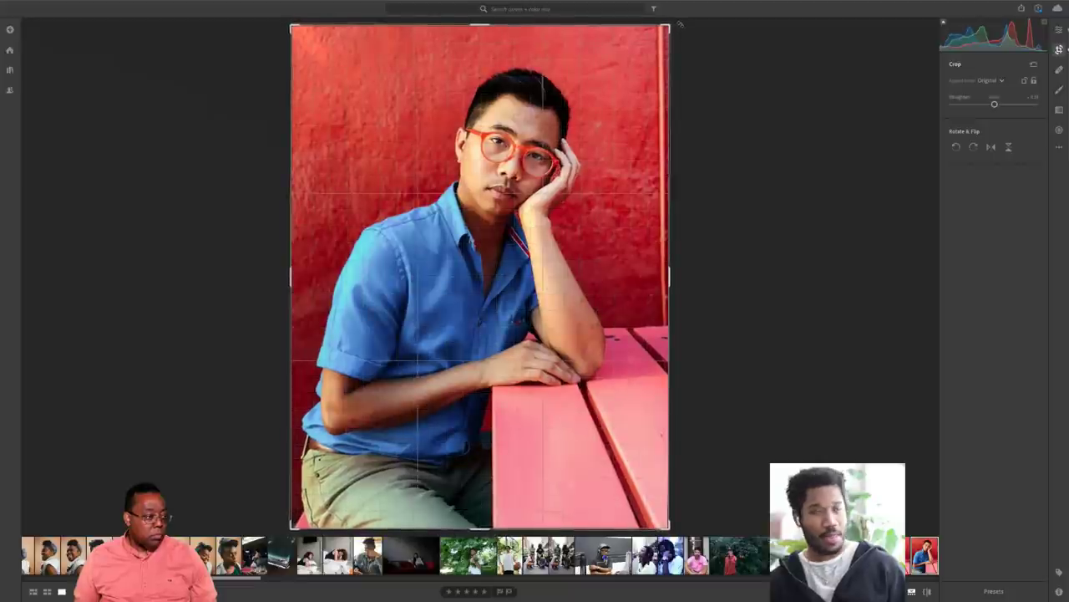
{"action": "key", "text": "e"}
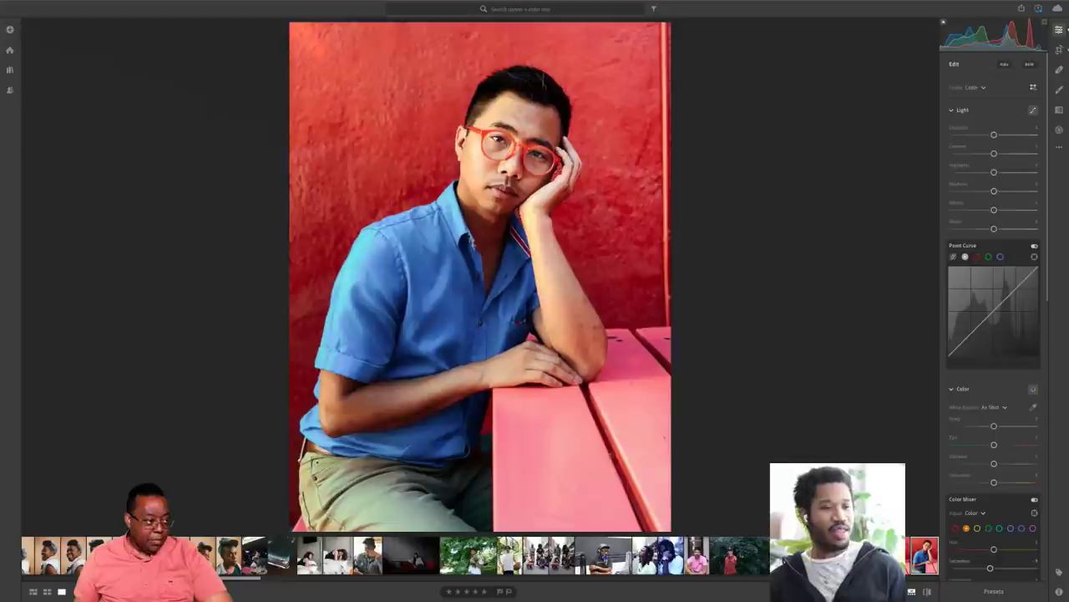
- Switch to the palm tree photo against the blue sky and open the Color Mixer's adjustment mode choices
{"action": "scroll", "coordinate": [468, 556], "scroll_direction": "down", "scroll_amount": 5}
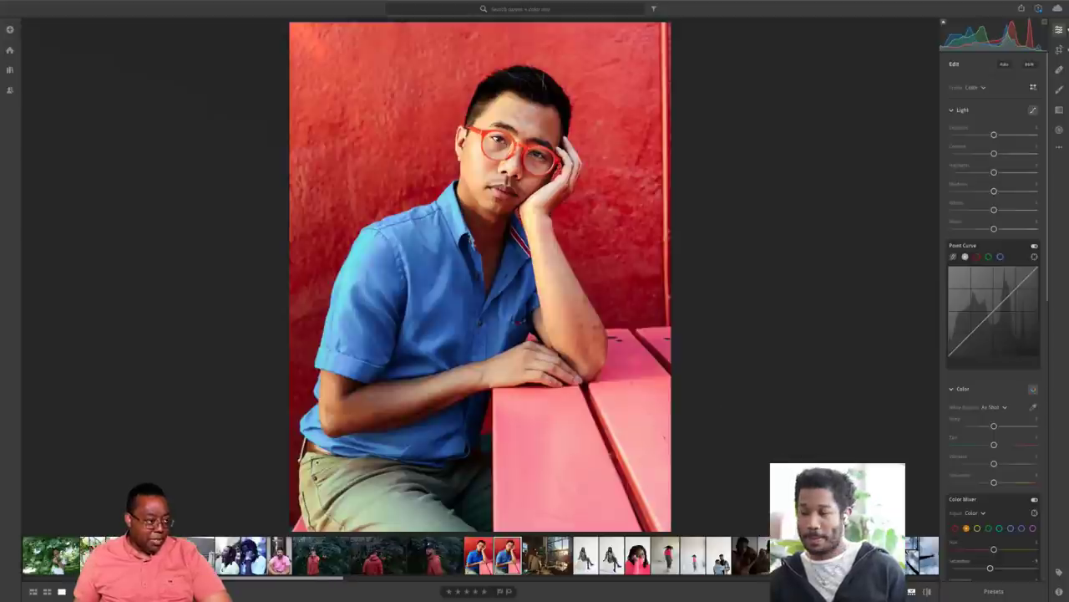
{"action": "scroll", "coordinate": [468, 555], "scroll_direction": "down", "scroll_amount": 5}
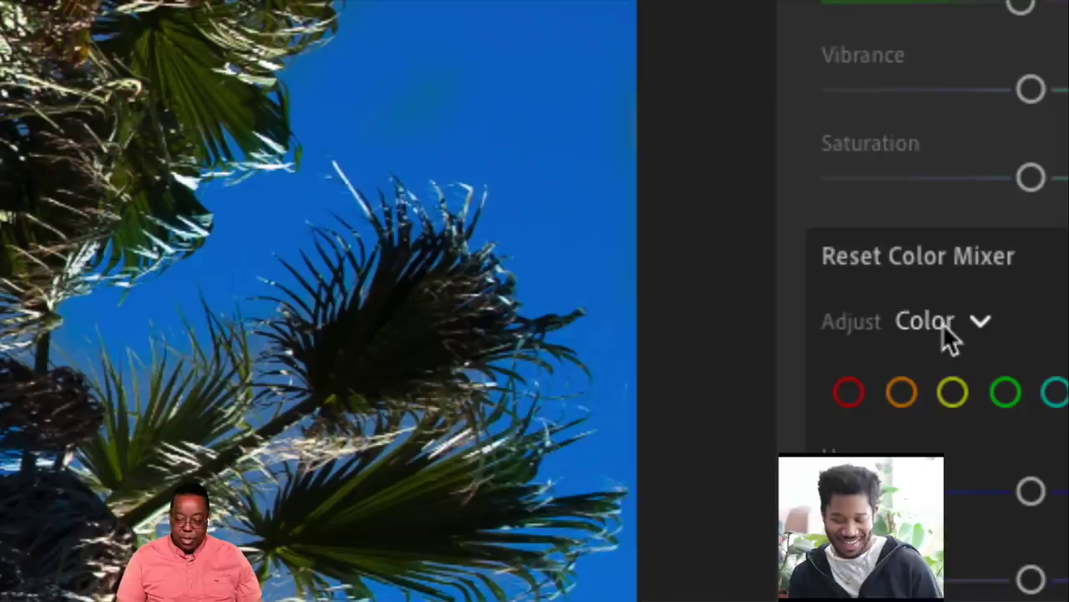
{"action": "left_click", "coordinate": [945, 327]}
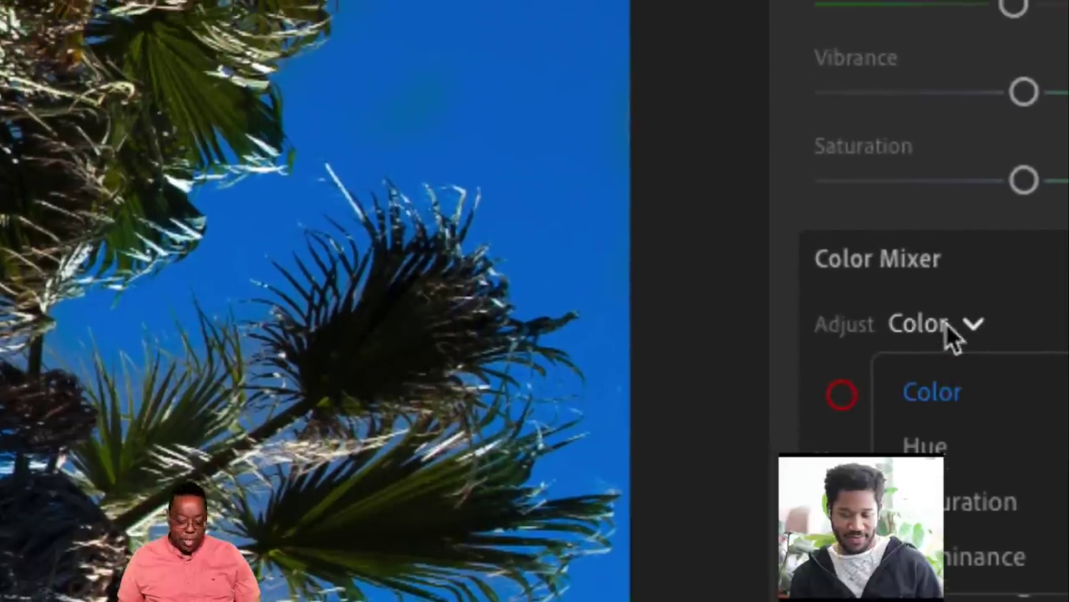
- Set the Color Mixer to adjust Saturation for each color range
{"action": "key", "text": "alt"}
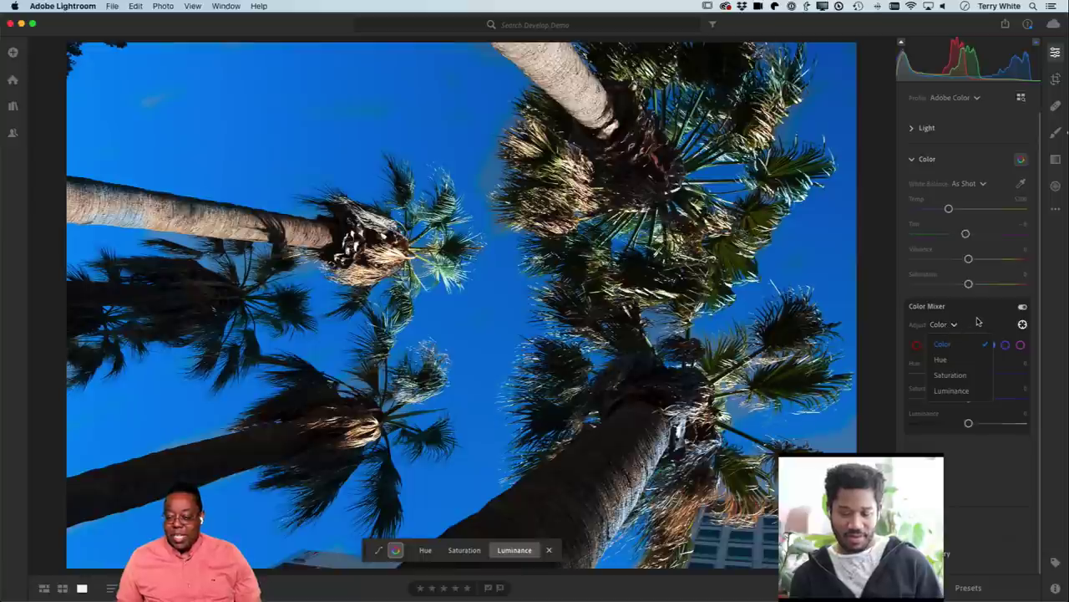
{"action": "left_click", "coordinate": [953, 344]}
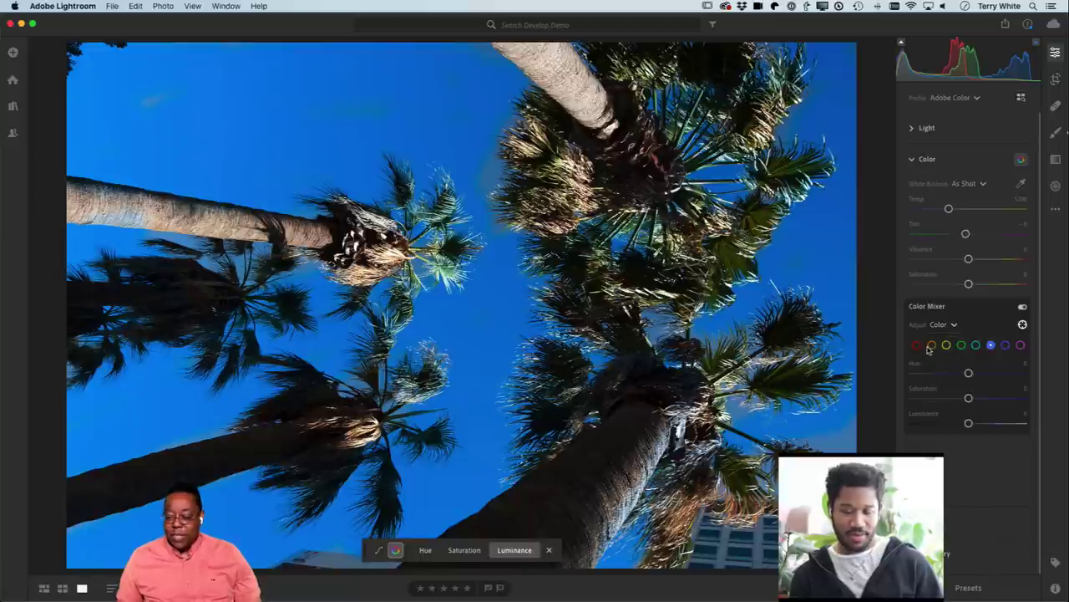
{"action": "left_click", "coordinate": [950, 325]}
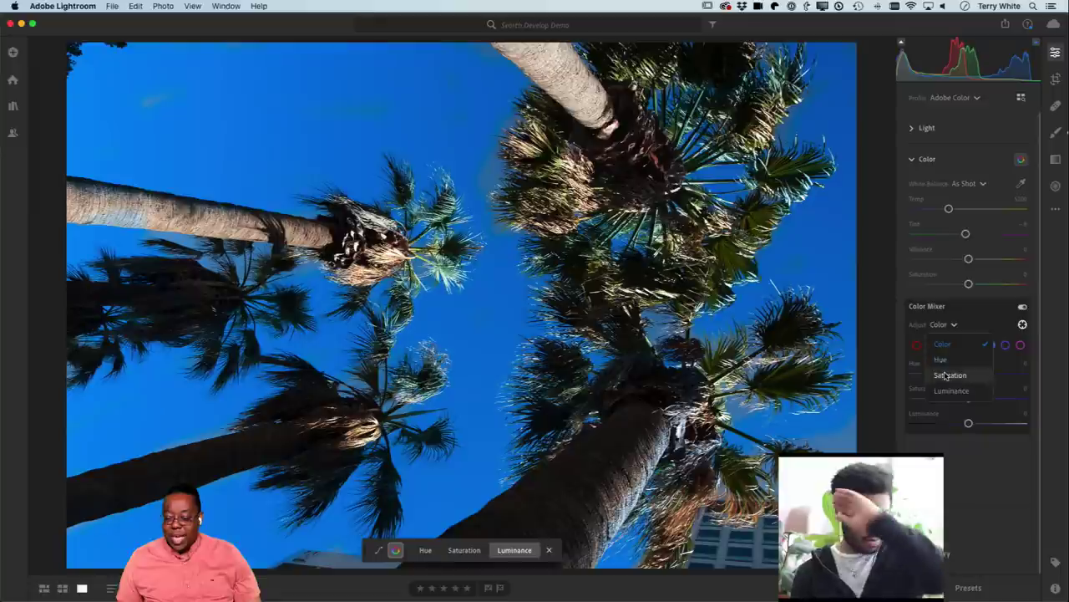
{"action": "left_click", "coordinate": [946, 375]}
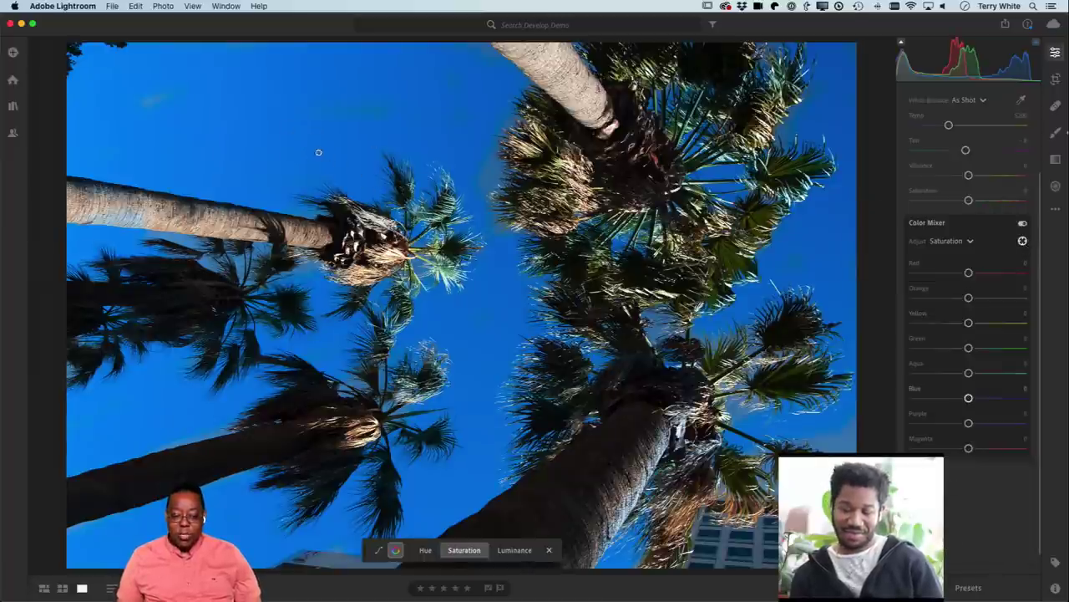
- Try targeted saturation adjustments on the blue sky and the palm fronds directly in the photo, and undo them
{"action": "left_click_drag", "start_coordinate": [301, 134], "coordinate": [328, 134]}
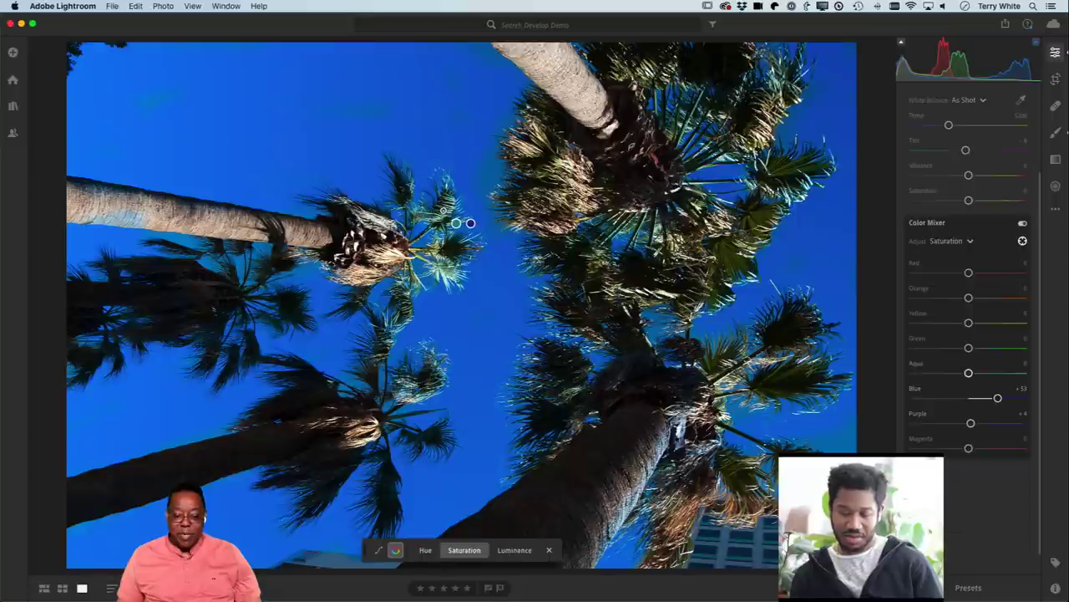
{"action": "left_click_drag", "start_coordinate": [470, 224], "coordinate": [448, 210]}
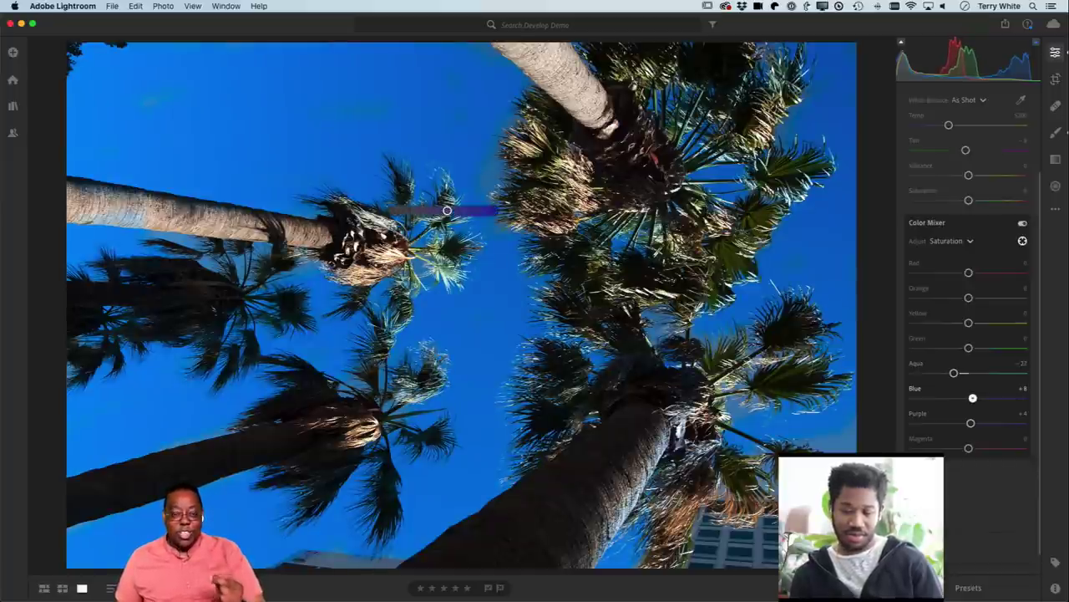
{"action": "left_click_drag", "start_coordinate": [448, 211], "coordinate": [433, 171]}
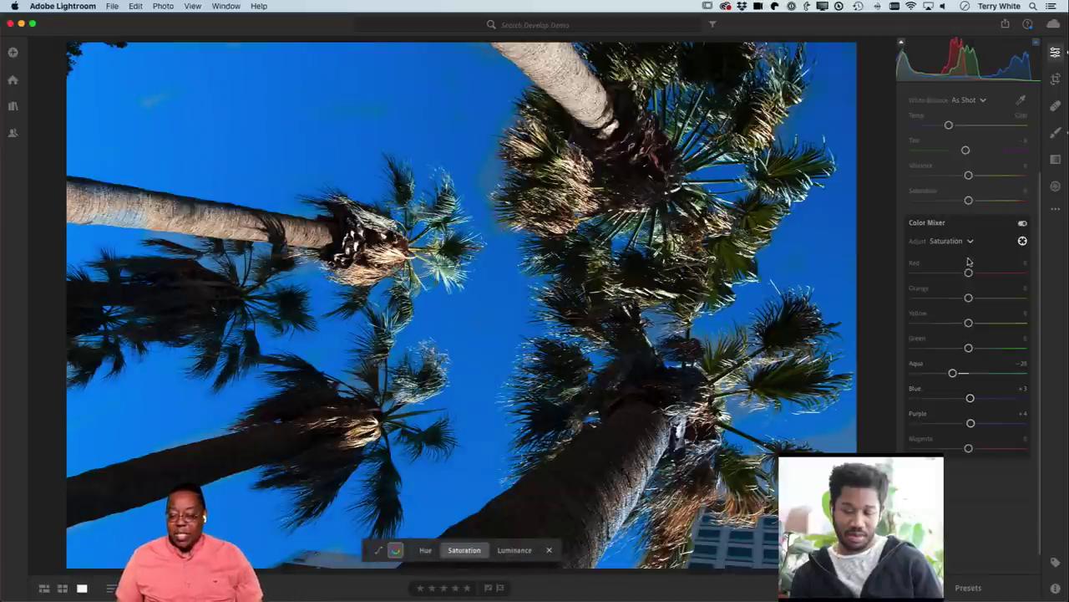
{"action": "key", "text": "super+z"}
{"action": "key", "text": "super+z"}
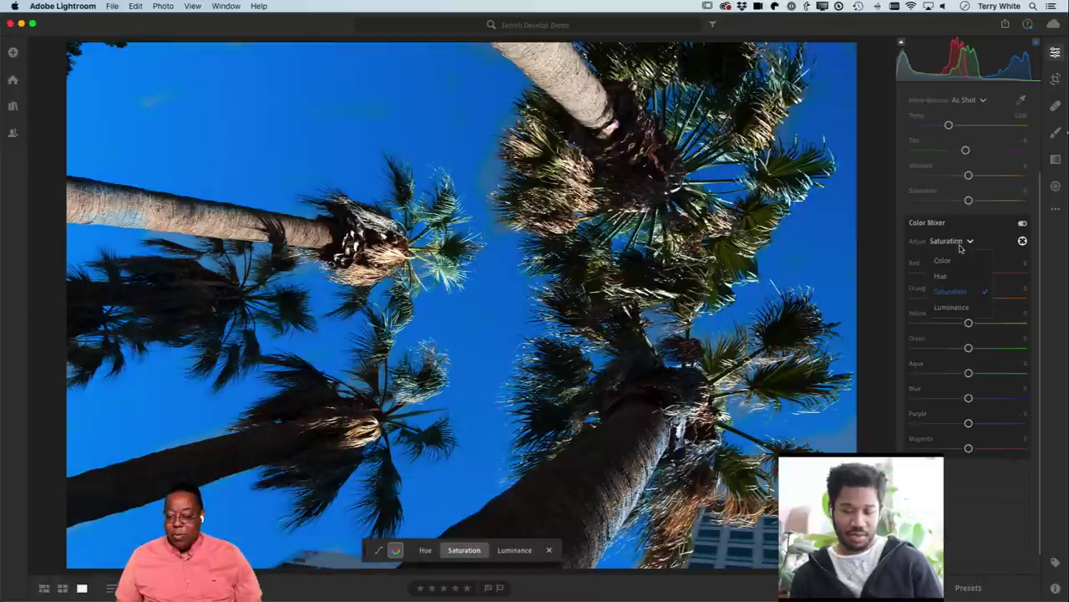
- Return the Color Mixer to Color mode, try a targeted blue saturation shift of -17 on the sky, and undo it
{"action": "left_click", "coordinate": [960, 242]}
{"action": "left_click", "coordinate": [941, 261]}
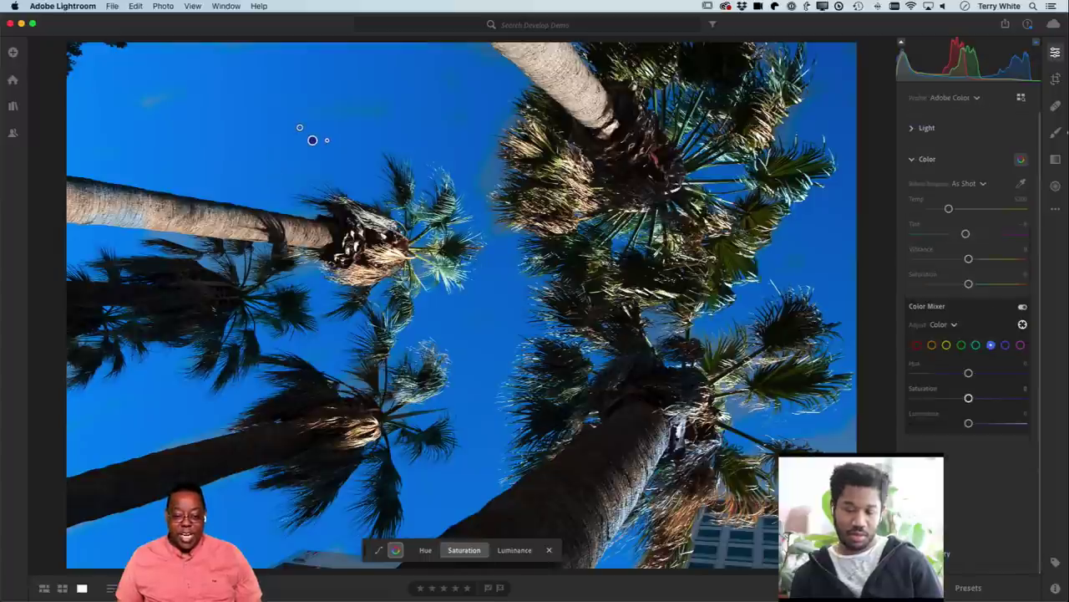
{"action": "mouse_move", "coordinate": [299, 127]}
{"action": "left_mouse_down"}
{"action": "mouse_move", "coordinate": [348, 127]}
{"action": "mouse_move", "coordinate": [292, 127]}
{"action": "left_mouse_up"}
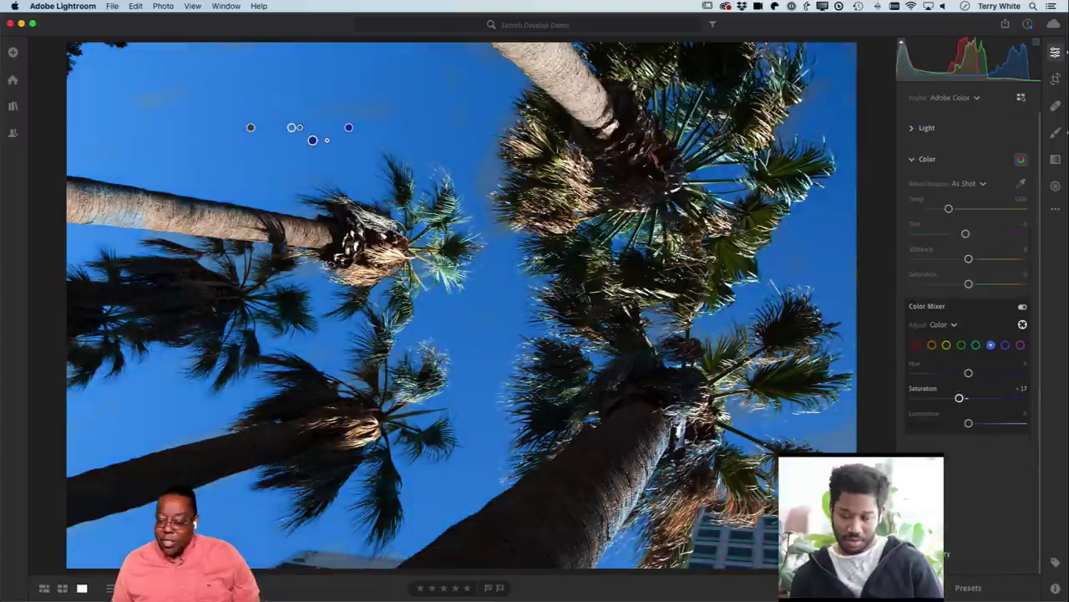
{"action": "key", "text": "super+z"}
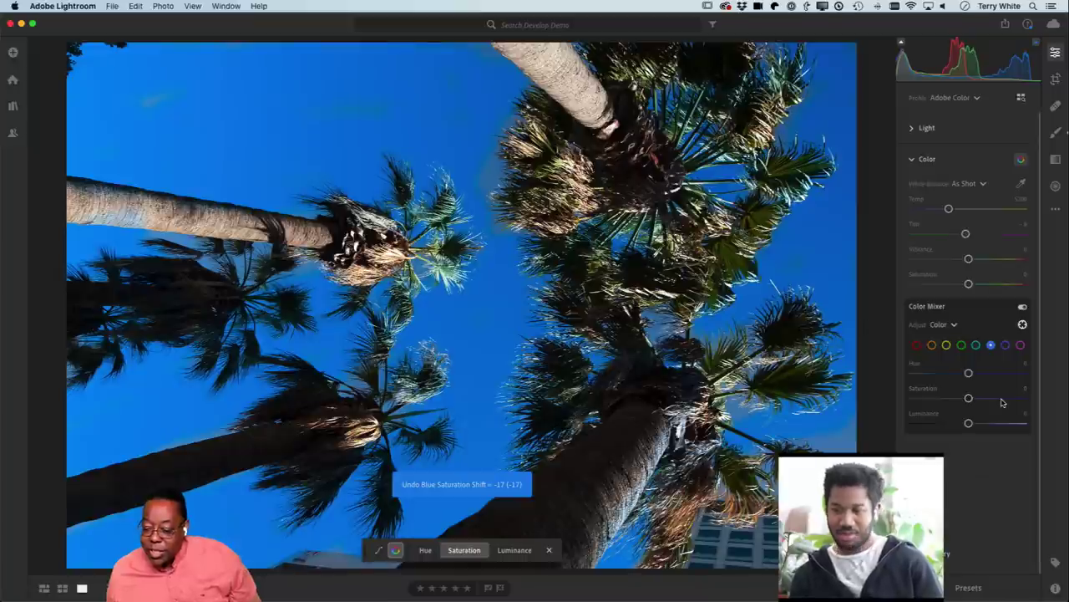
- Switch the Color Mixer to Hue, try a targeted blue hue shift of +26 on the sky, and undo it
{"action": "left_click", "coordinate": [954, 325]}
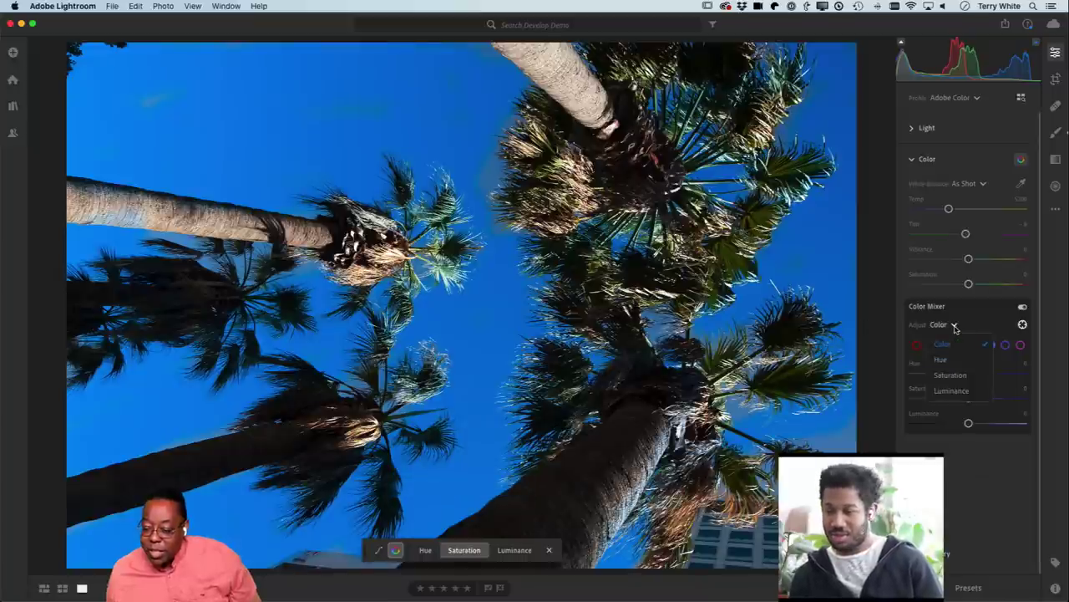
{"action": "left_click", "coordinate": [941, 360]}
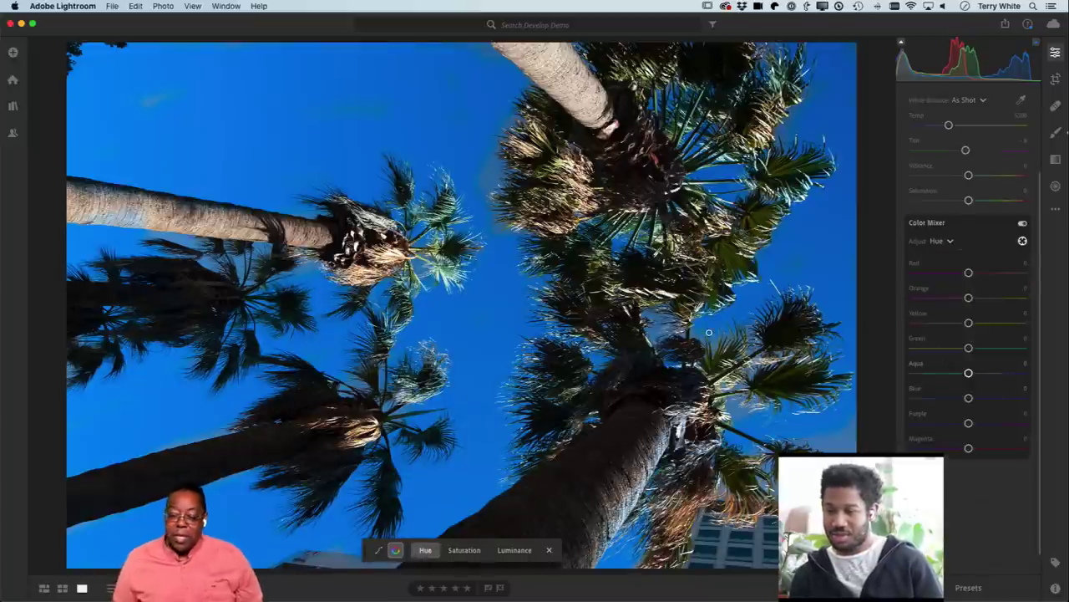
{"action": "mouse_move", "coordinate": [346, 118]}
{"action": "left_mouse_down"}
{"action": "mouse_move", "coordinate": [393, 118]}
{"action": "mouse_move", "coordinate": [296, 118]}
{"action": "mouse_move", "coordinate": [362, 119]}
{"action": "mouse_move", "coordinate": [331, 119]}
{"action": "mouse_move", "coordinate": [358, 118]}
{"action": "mouse_move", "coordinate": [358, 131]}
{"action": "left_mouse_up"}
{"action": "key", "text": "super+z"}
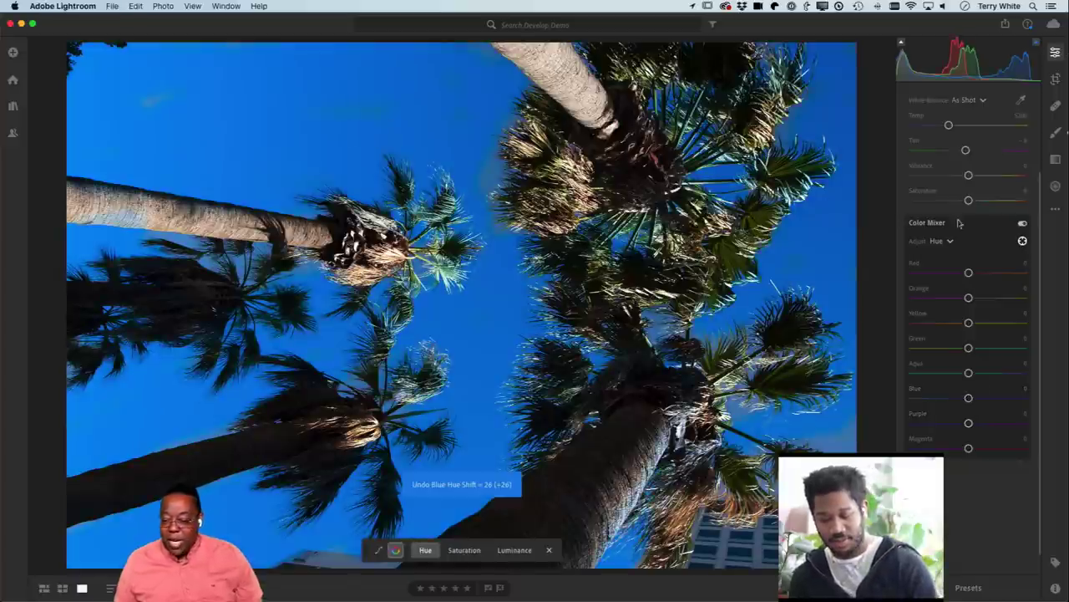
- Switch the Color Mixer to Luminance and apply the targeted adjustment to the blue sky
{"action": "left_click", "coordinate": [937, 241]}
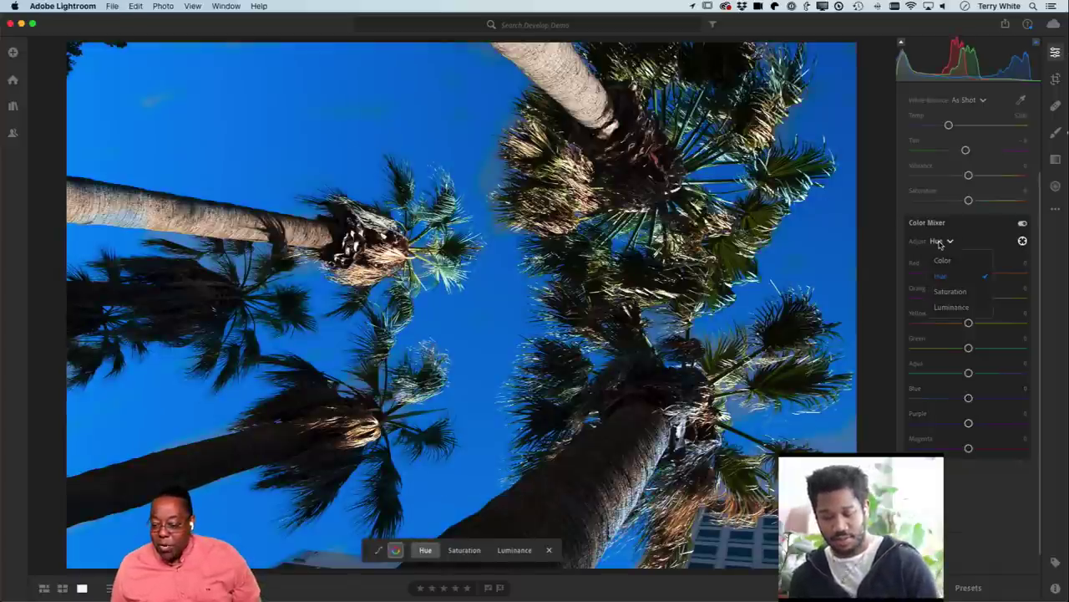
{"action": "left_click", "coordinate": [952, 302]}
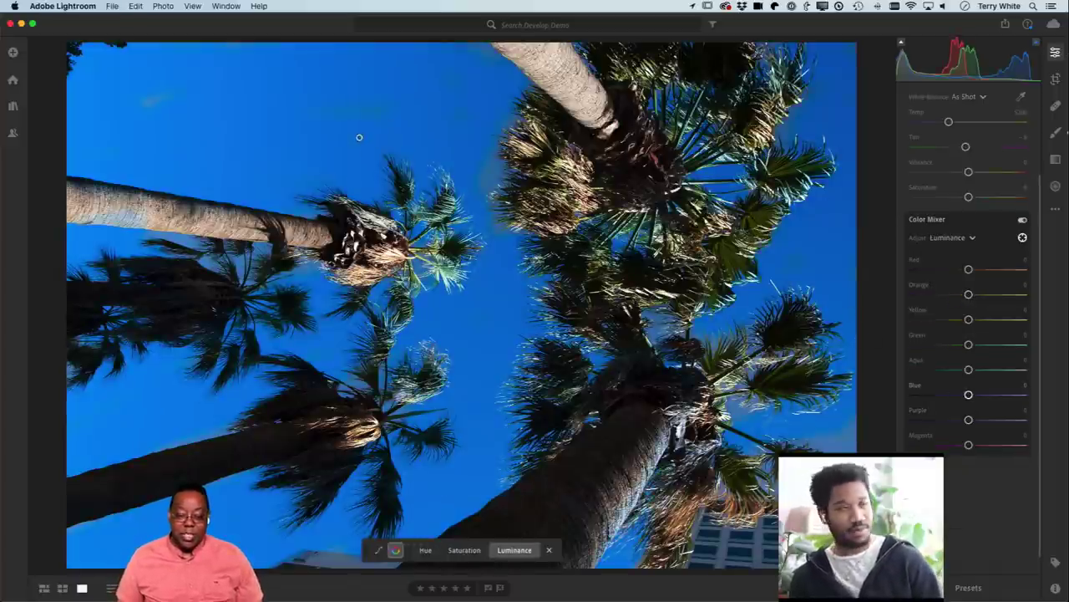
{"action": "mouse_move", "coordinate": [359, 137]}
{"action": "left_mouse_down"}
{"action": "mouse_move", "coordinate": [392, 138]}
{"action": "mouse_move", "coordinate": [311, 139]}
{"action": "mouse_move", "coordinate": [359, 138]}
{"action": "left_mouse_up"}
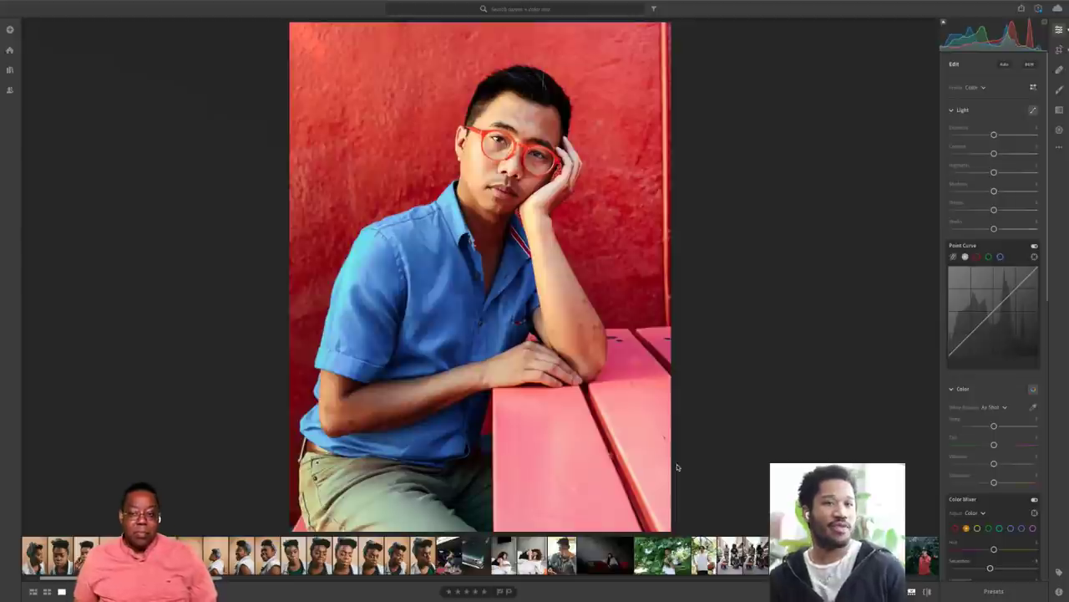
- Try cropping the portrait freely with a Custom aspect ratio, and reset the crop
{"action": "left_click", "coordinate": [1058, 51]}
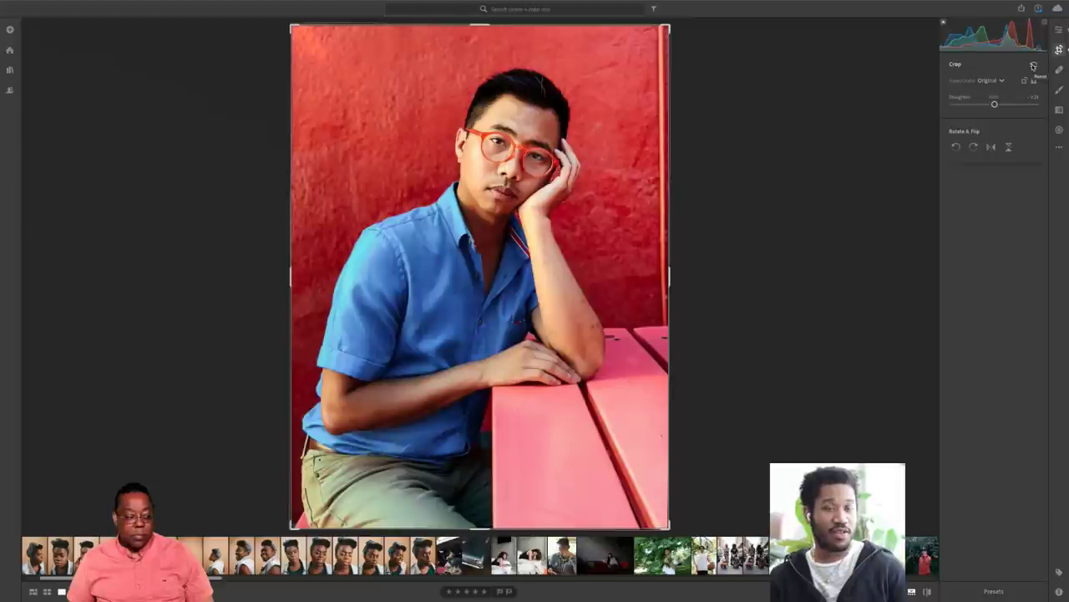
{"action": "left_click", "coordinate": [994, 81]}
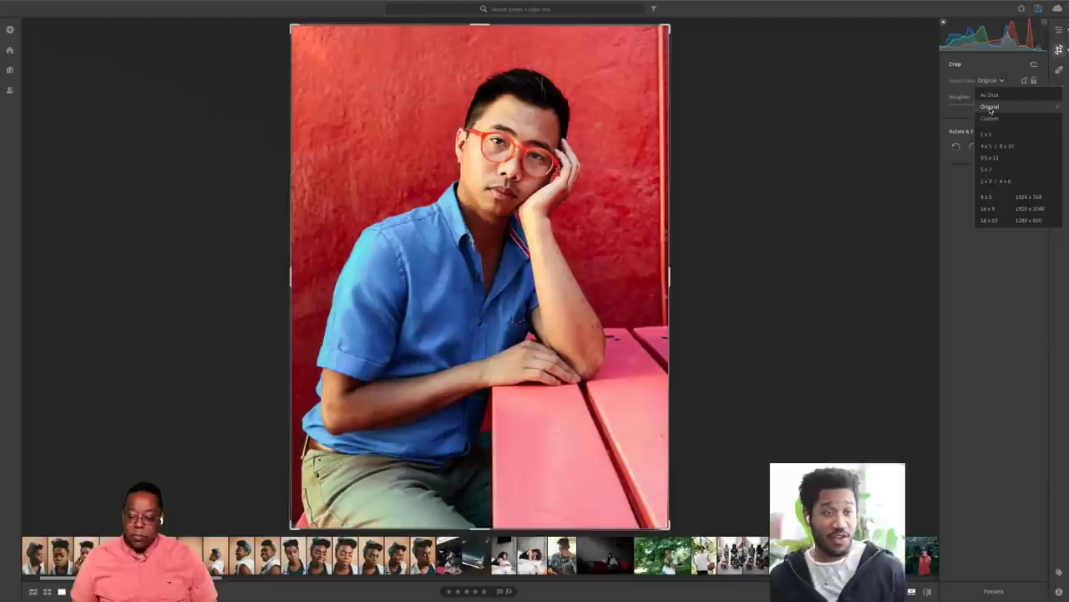
{"action": "left_click_drag", "start_coordinate": [669, 25], "coordinate": [577, 222]}
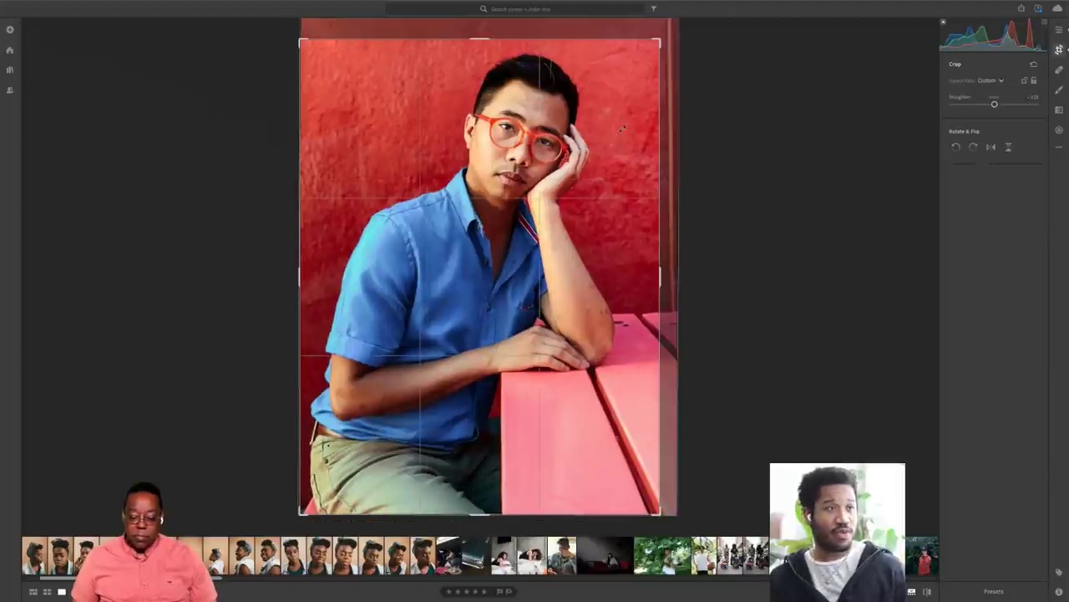
{"action": "left_click_drag", "start_coordinate": [659, 72], "coordinate": [760, 95]}
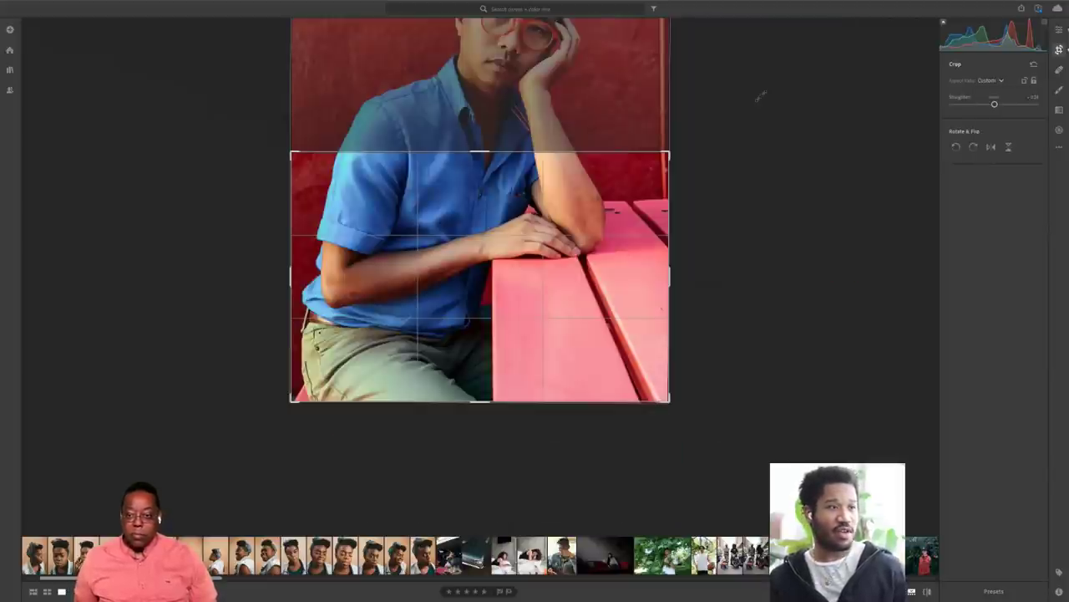
{"action": "key", "text": "ctrl+alt+r"}
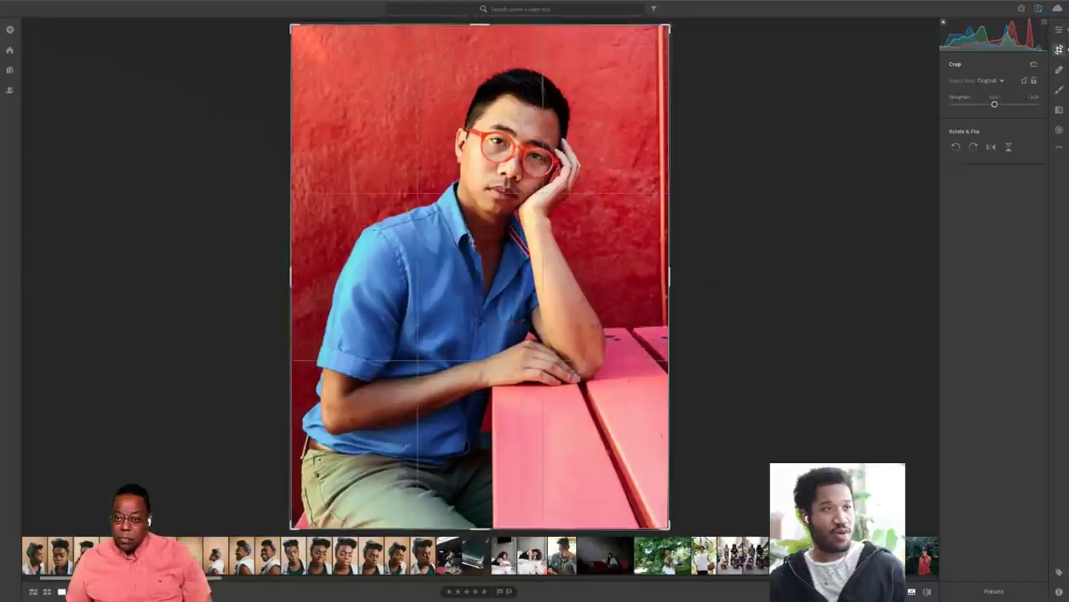
- Try cropping the portrait at the Original aspect ratio, switching the crop frame between landscape and portrait orientation
{"action": "left_click_drag", "start_coordinate": [596, 118], "coordinate": [609, 100]}
{"action": "key", "text": "x"}
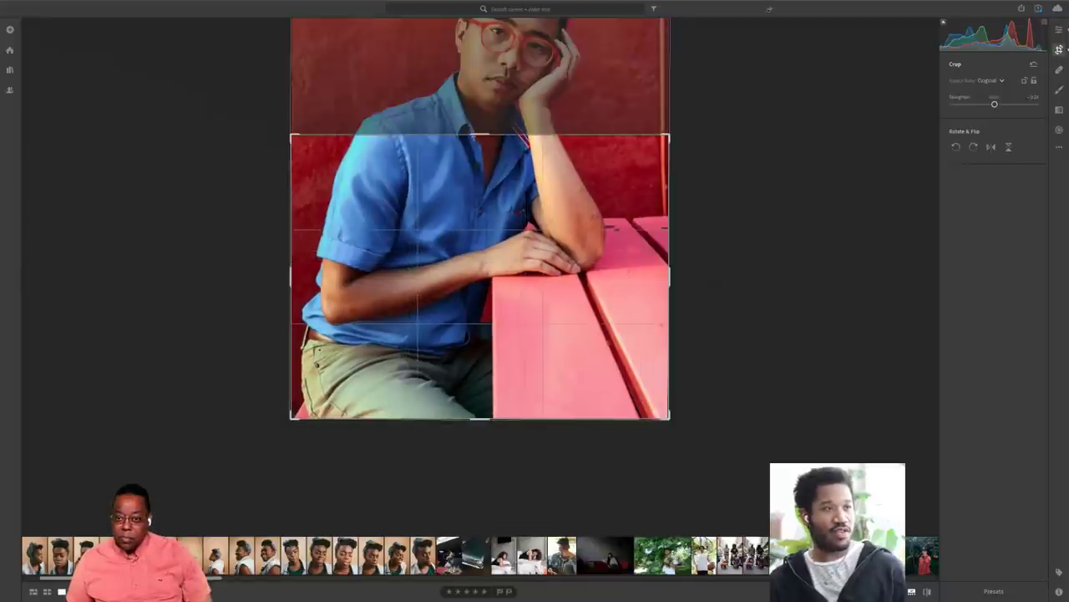
{"action": "key", "text": "x"}
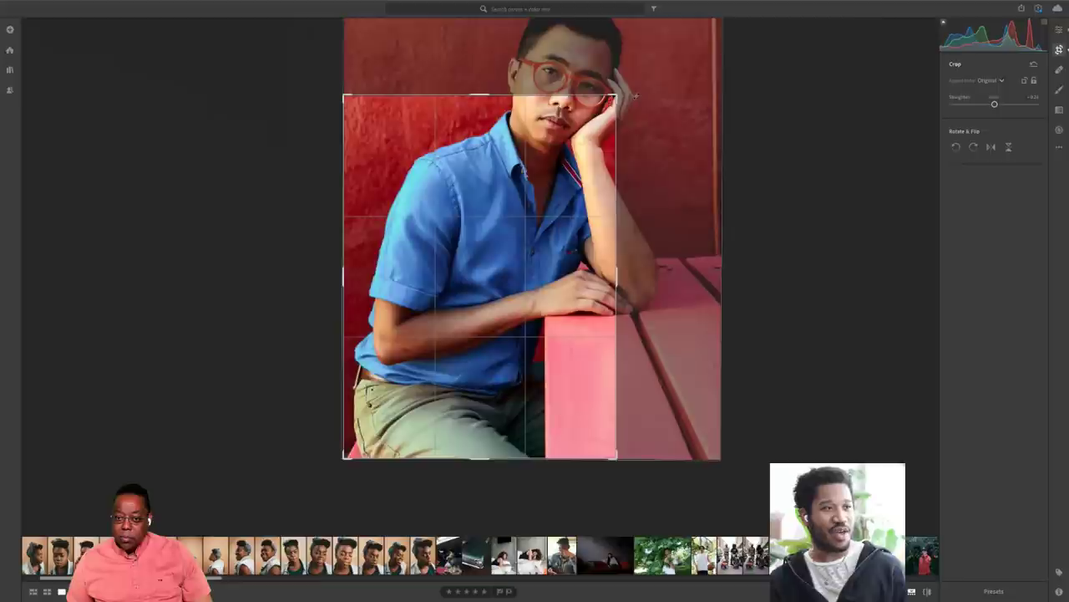
{"action": "key", "text": "Return"}
{"action": "key", "text": "e"}
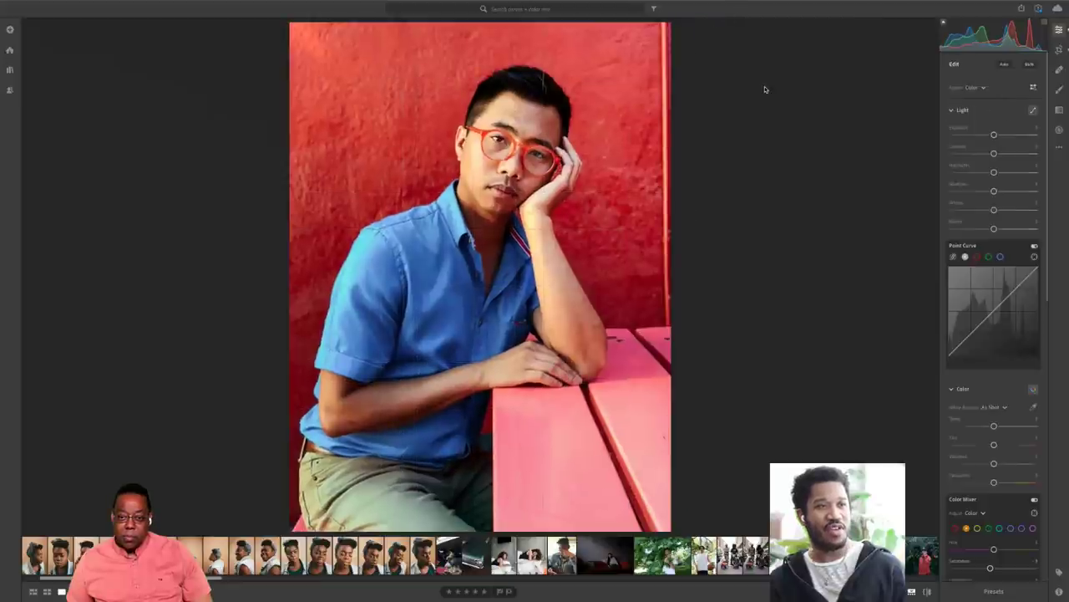
- Try a 1 x 1 crop on the portrait, repositioning the photo inside the square frame
{"action": "left_click", "coordinate": [1059, 51]}
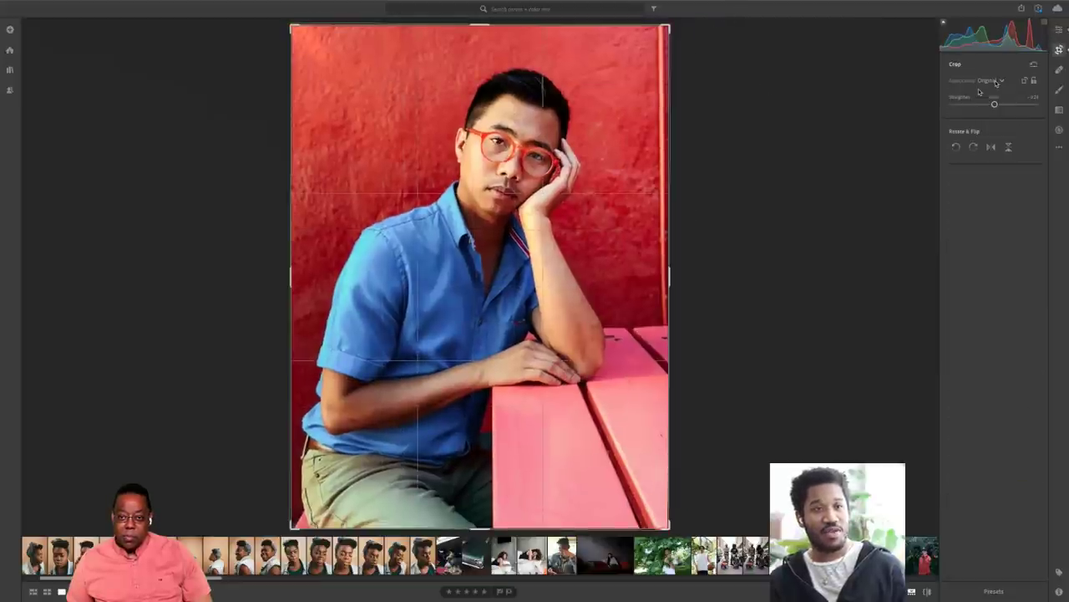
{"action": "left_click", "coordinate": [1002, 80]}
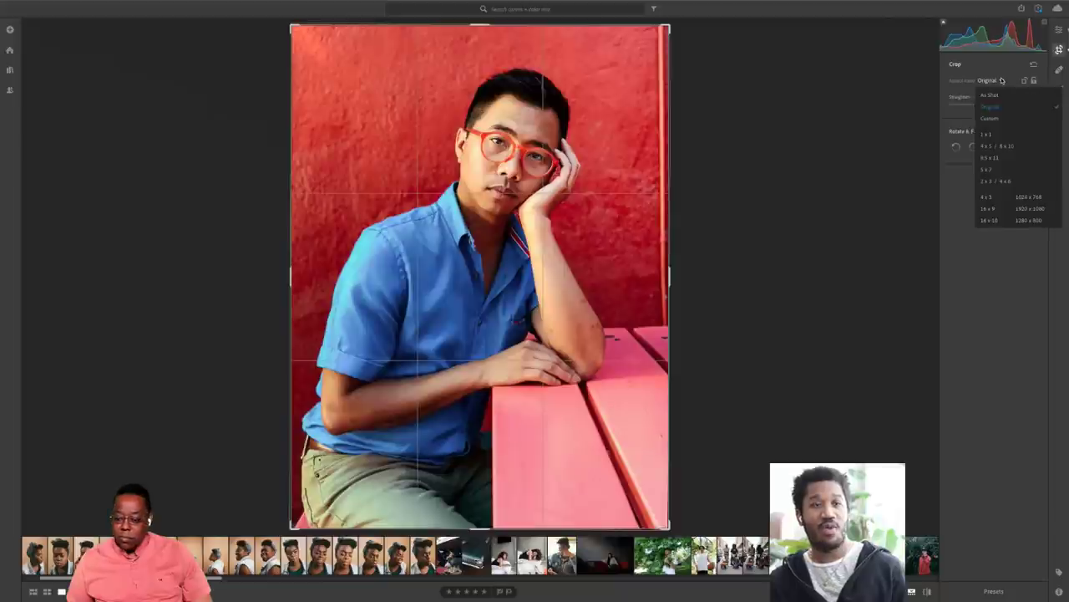
{"action": "left_click", "coordinate": [988, 137]}
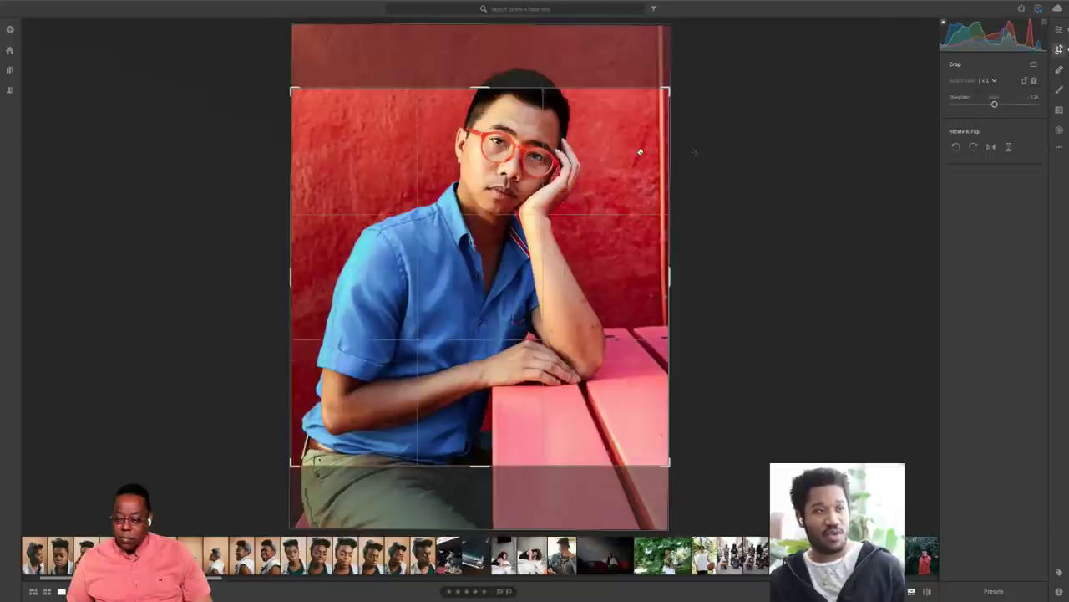
{"action": "left_click_drag", "start_coordinate": [640, 151], "coordinate": [496, 164]}
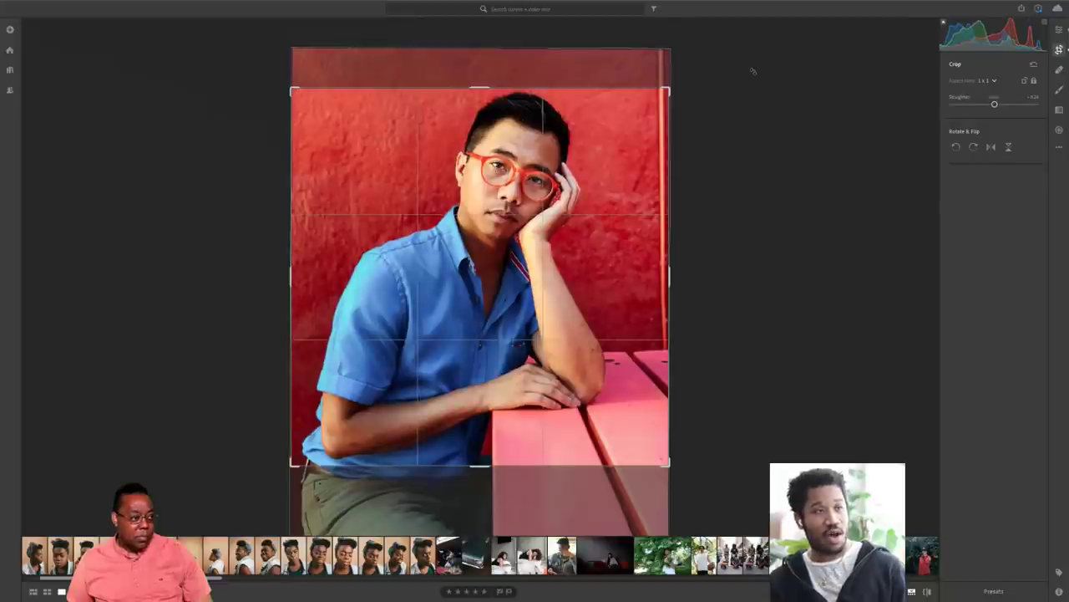
{"action": "key", "text": "e"}
- Review the aspect ratio presets available for cropping the portrait, and return to editing
{"action": "left_click", "coordinate": [1059, 51]}
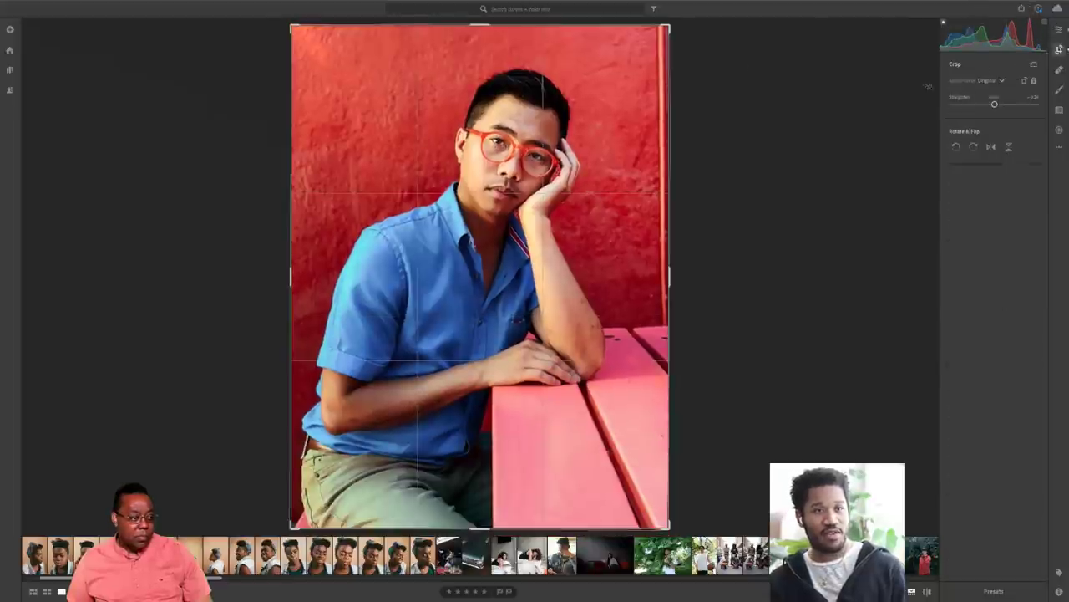
{"action": "left_click", "coordinate": [991, 80]}
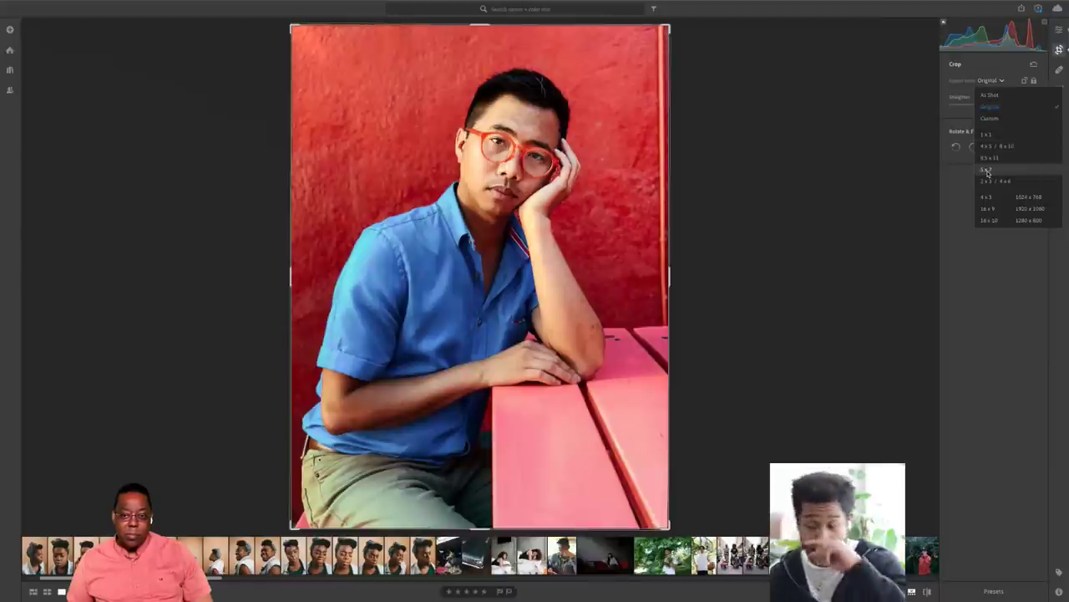
{"action": "key", "text": "e"}
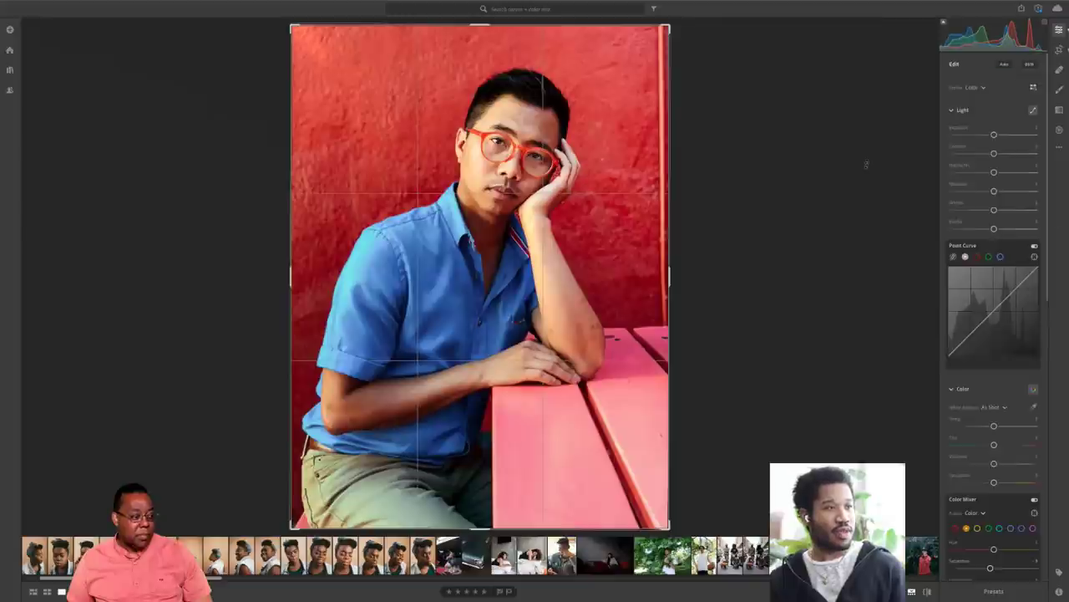
- Switch to Safari and look through the photo grid of the open Instagram profile
{"action": "key", "text": "ctrl+Left"}
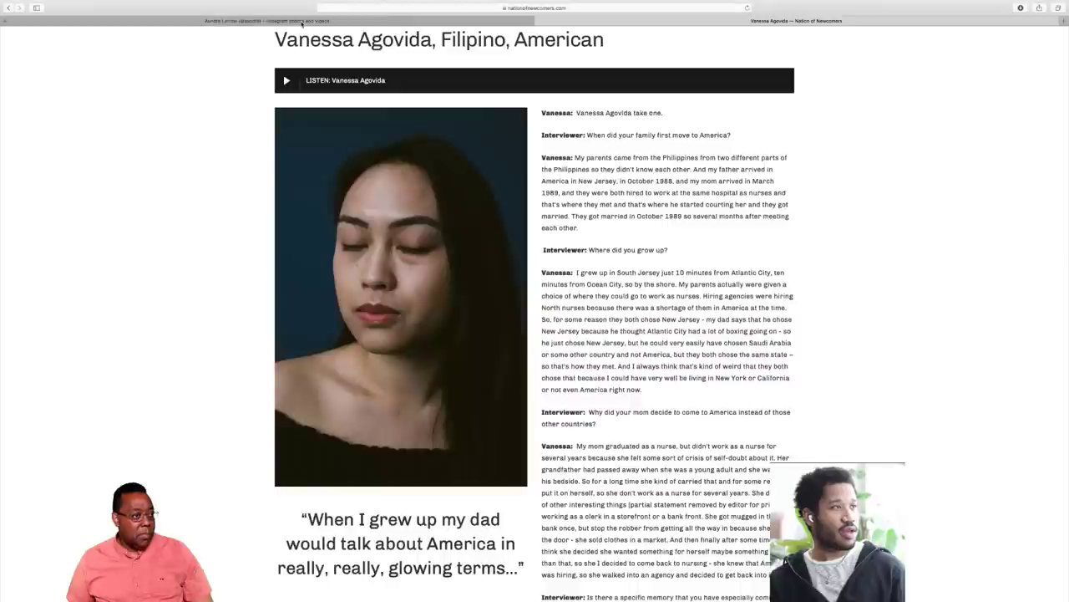
{"action": "left_click", "coordinate": [301, 22]}
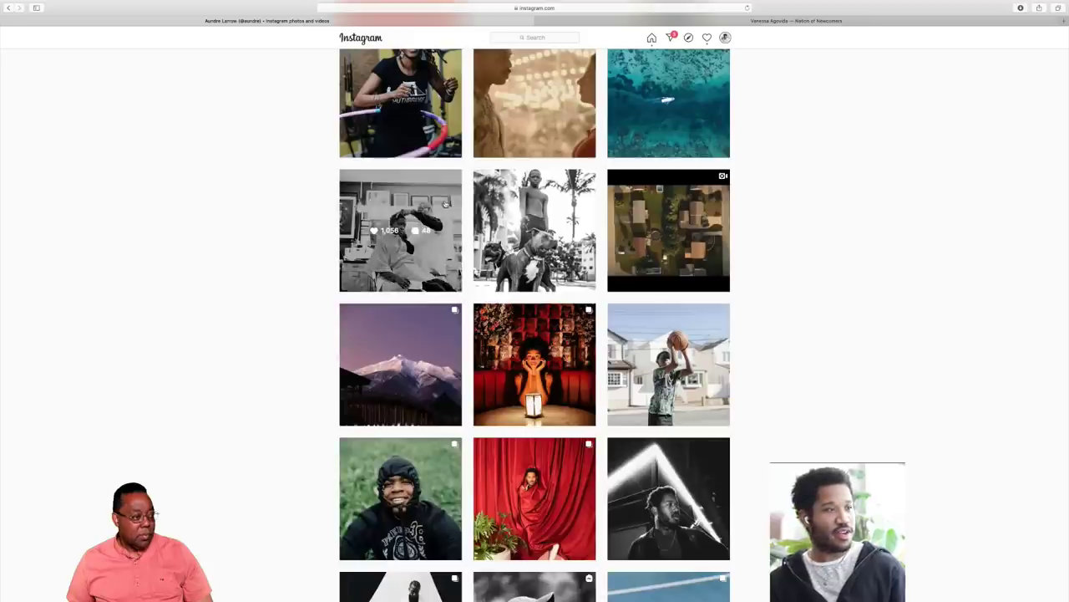
{"action": "scroll", "coordinate": [446, 204], "scroll_direction": "up", "scroll_amount": 15}
- Open twitter.com in a new browser tab
{"action": "key", "text": "super+t"}
{"action": "type", "text": "t"}
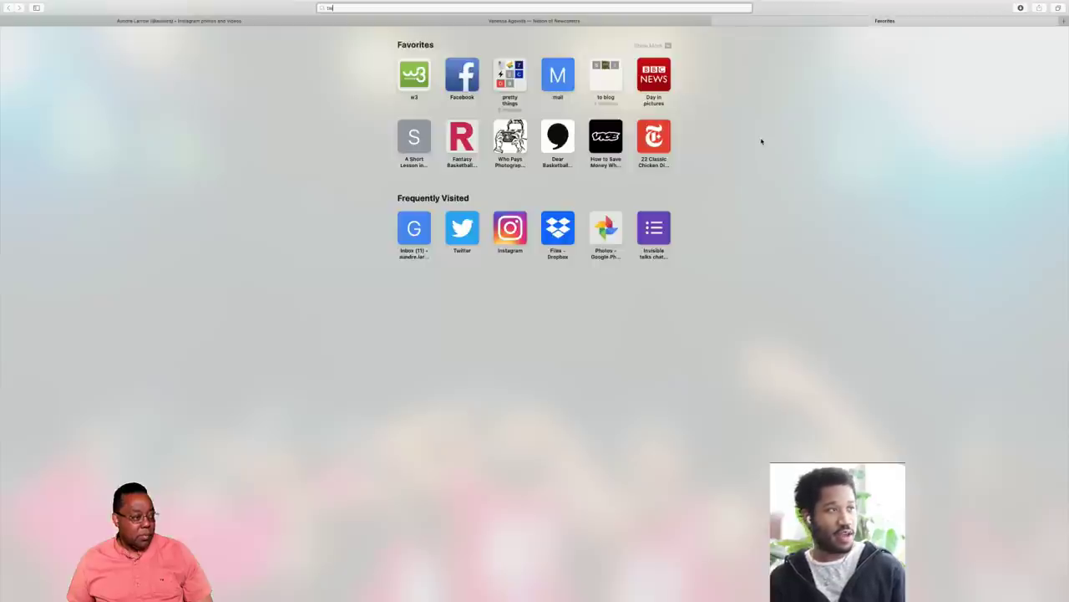
{"action": "type", "text": "witter.com"}
{"action": "key", "text": "Return"}
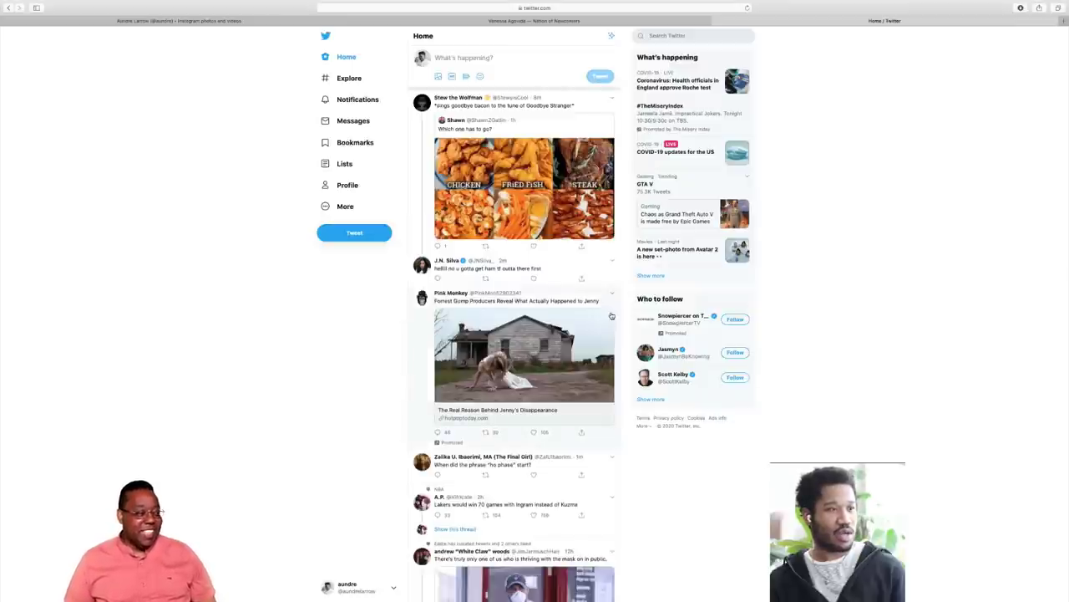
- Compare the cropped timeline preview of the masked man carrying leeks with its full-size photo, and leave full-screen browsing
{"action": "scroll", "coordinate": [528, 418], "scroll_direction": "down", "scroll_amount": 5}
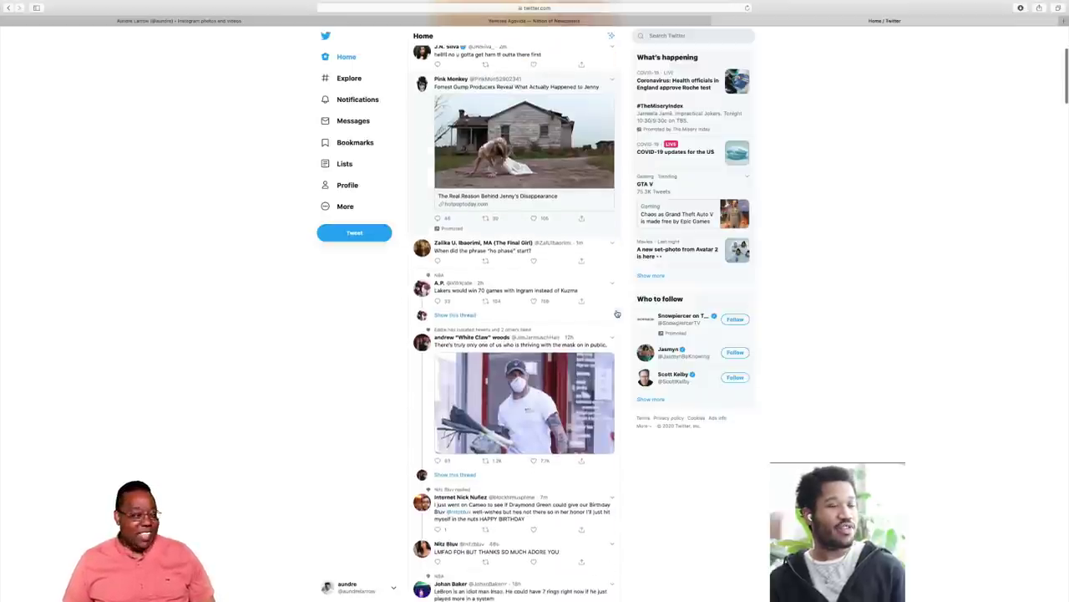
{"action": "left_click", "coordinate": [524, 406]}
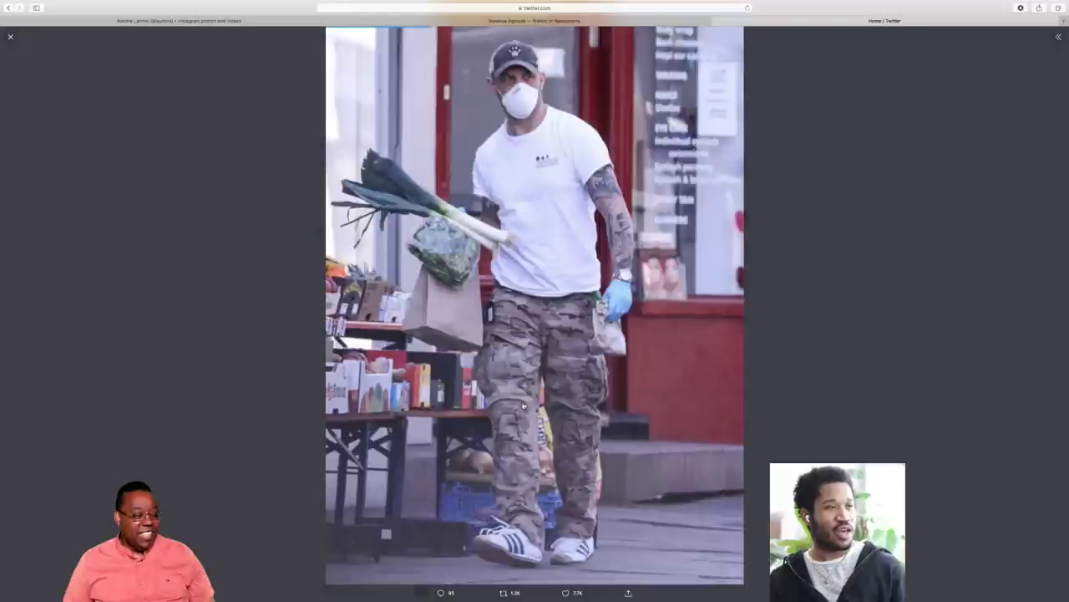
{"action": "left_click", "coordinate": [909, 415]}
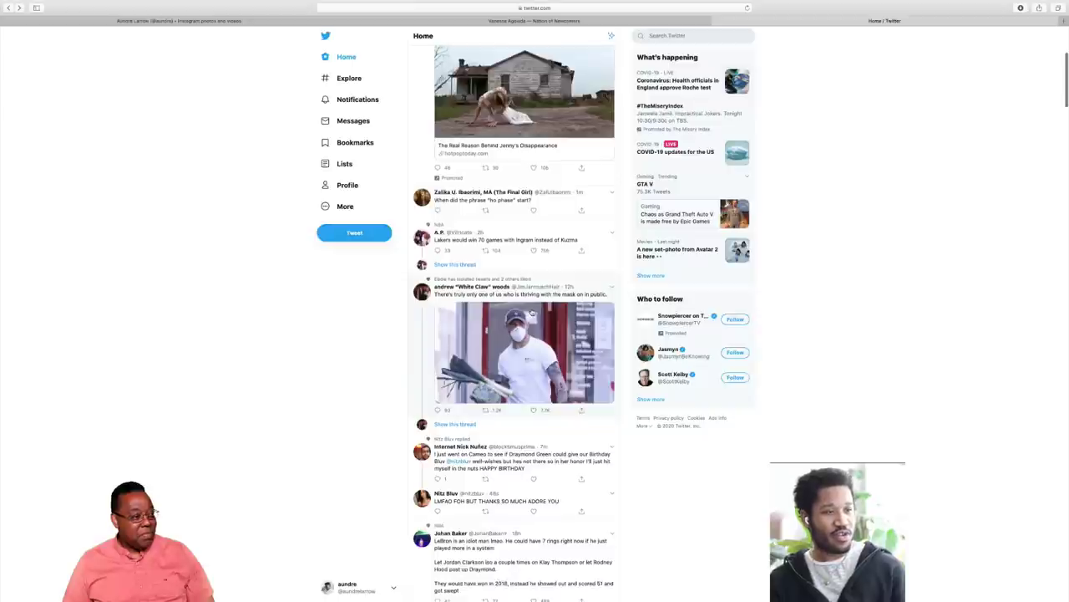
{"action": "left_click", "coordinate": [512, 378]}
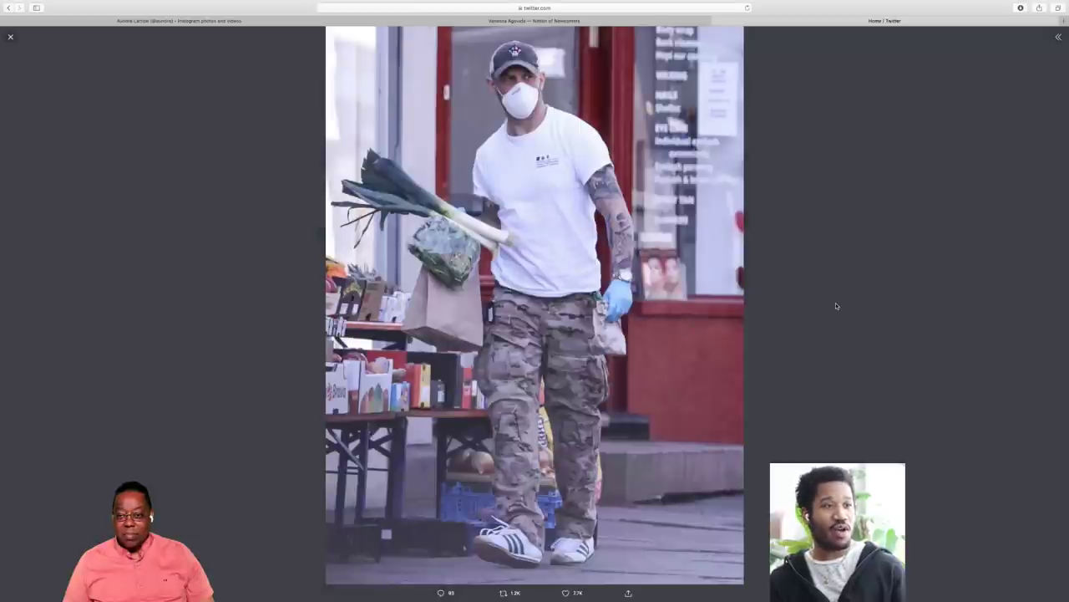
{"action": "key", "text": "Escape"}
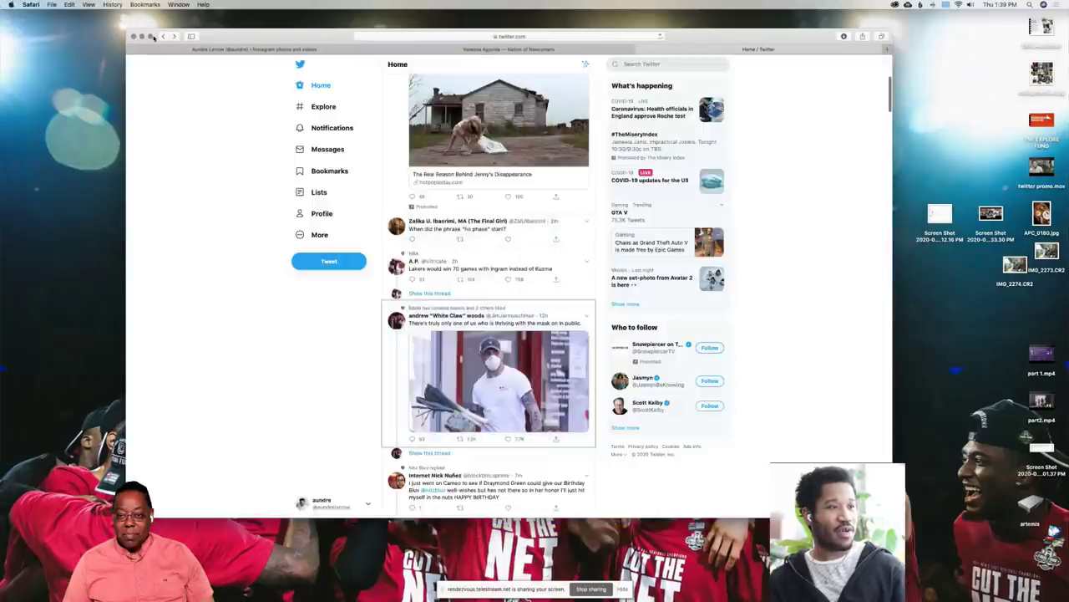
{"action": "left_click", "coordinate": [151, 36]}
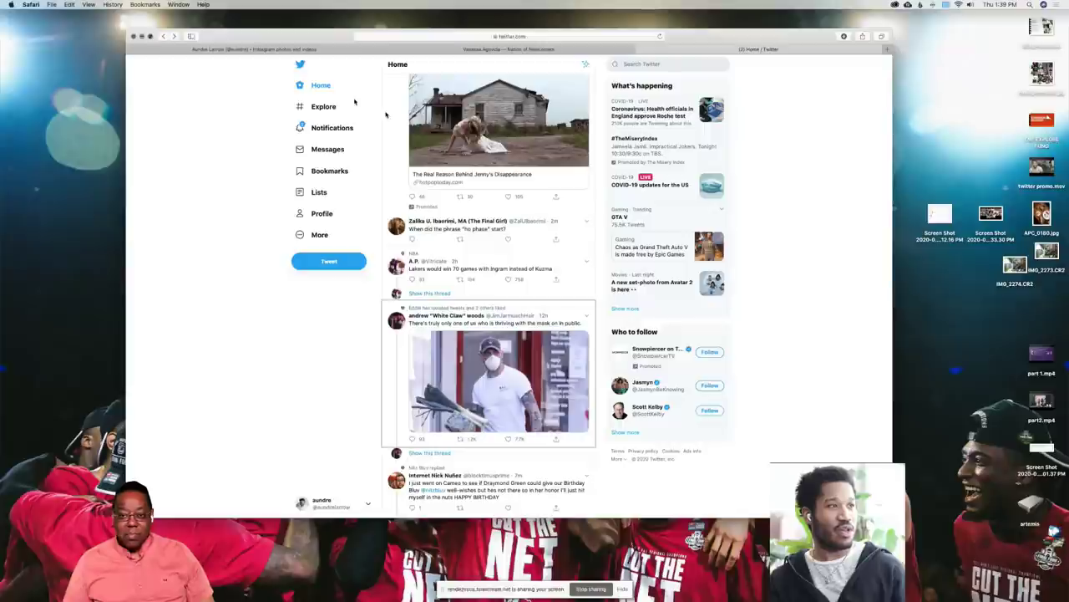
- Switch to Lightroom and try a tighter crop of the red-wall portrait at the Original aspect ratio
{"action": "key", "text": "super+Tab"}
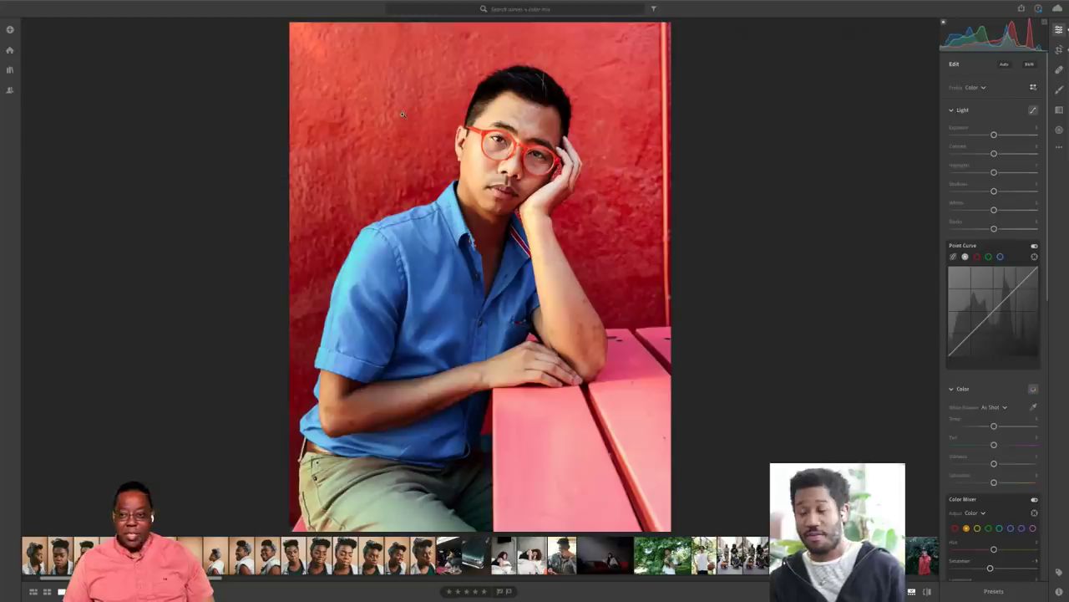
{"action": "left_click", "coordinate": [1058, 50]}
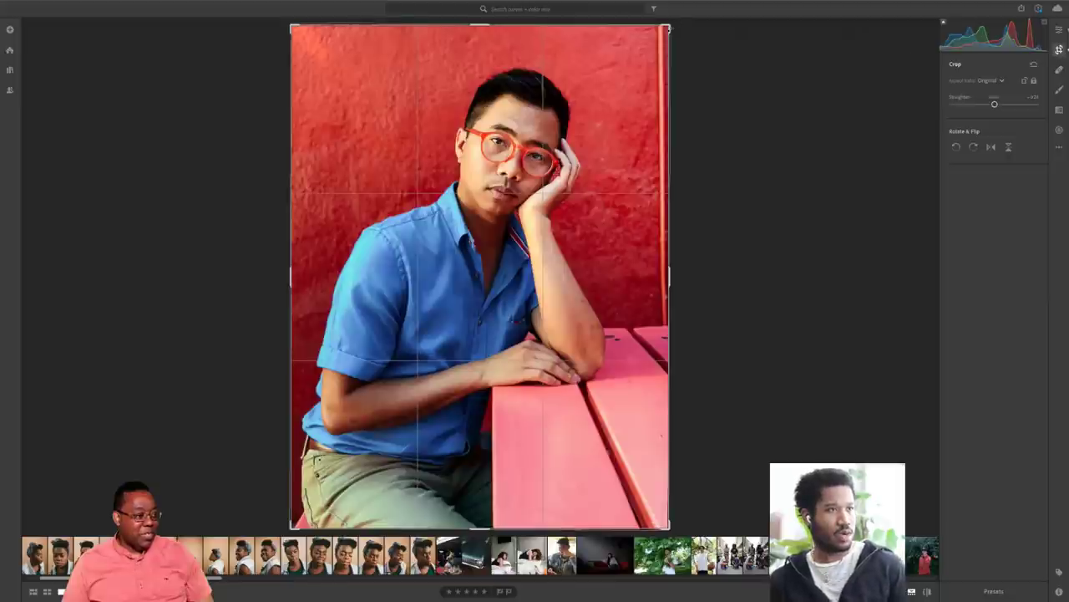
{"action": "left_click_drag", "start_coordinate": [669, 28], "coordinate": [620, 91]}
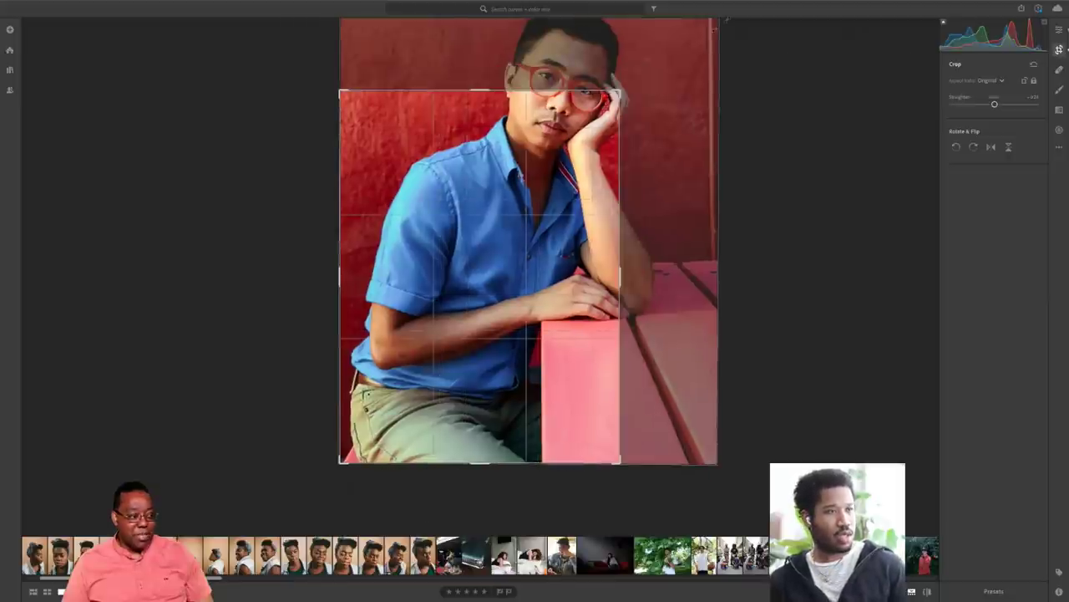
{"action": "key", "text": "Return"}
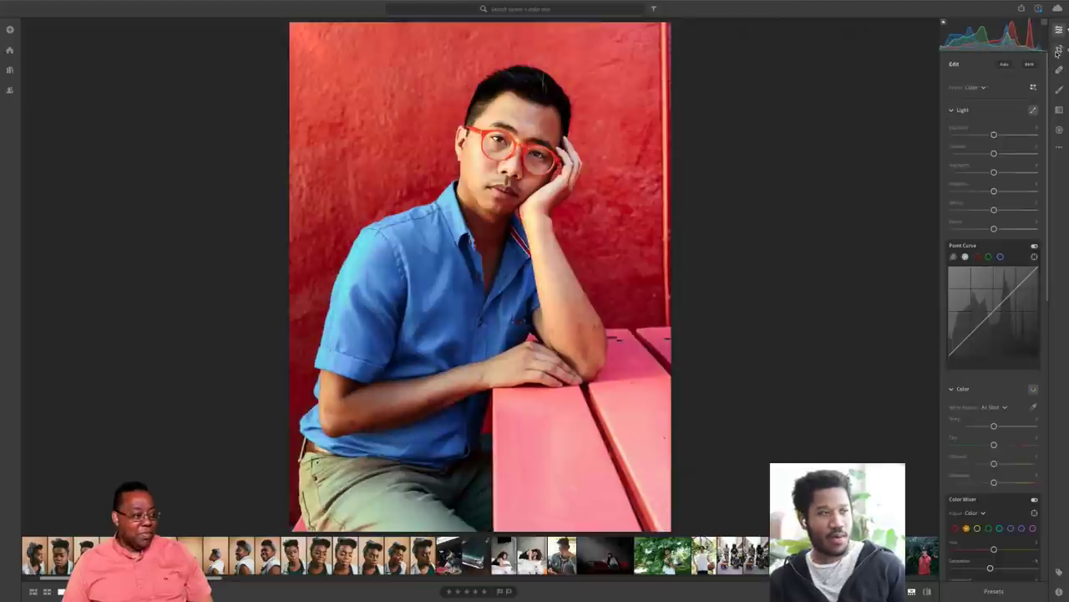
- Review the Upright options in the portrait's Geometry settings
{"action": "scroll", "coordinate": [969, 392], "scroll_direction": "down", "scroll_amount": 10}
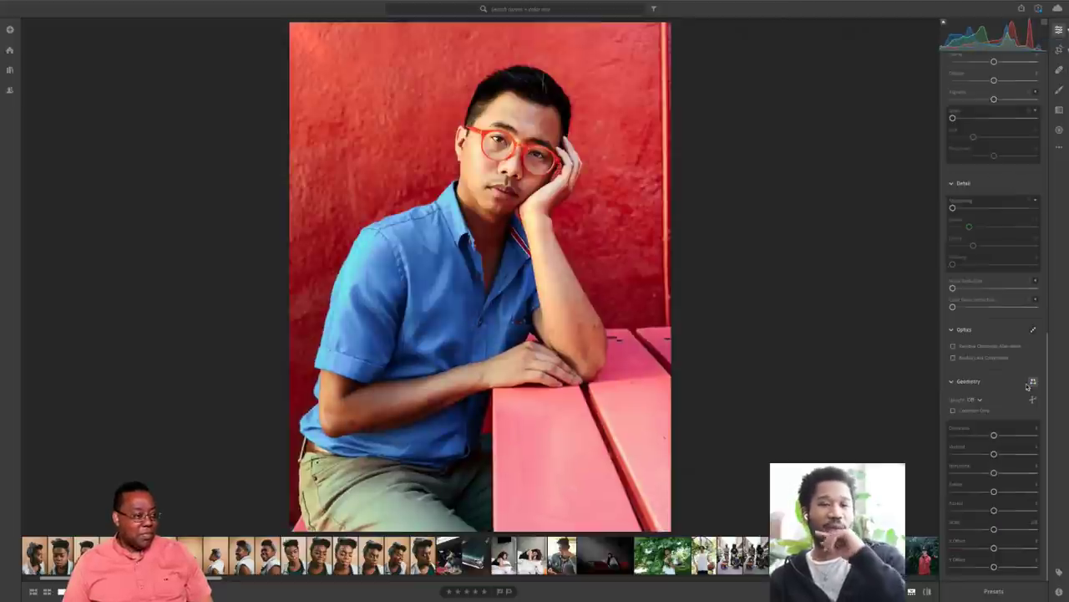
{"action": "left_click", "coordinate": [975, 400]}
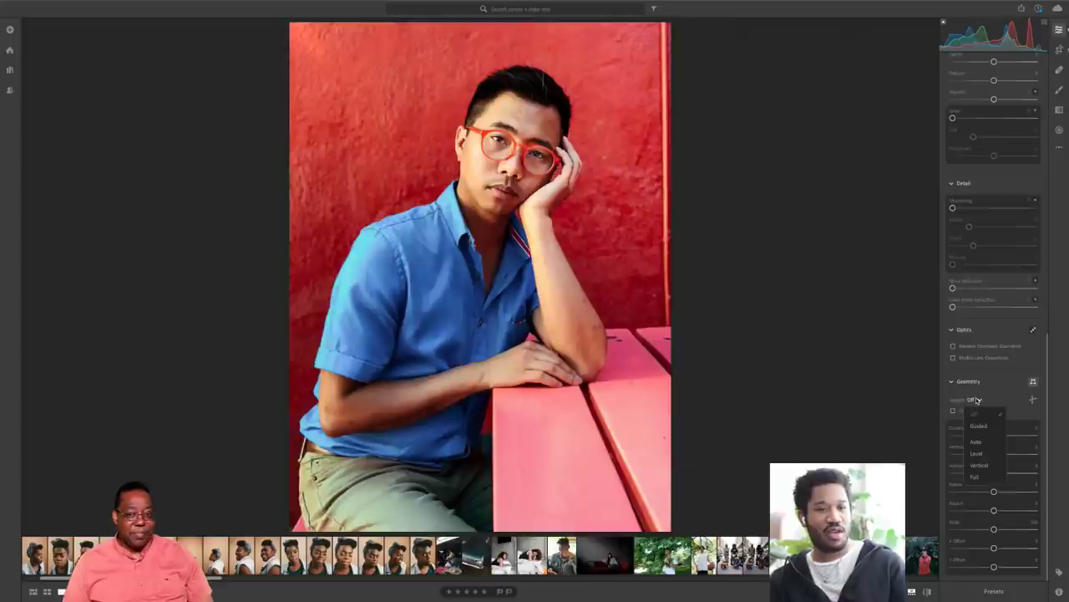
{"action": "left_click", "coordinate": [977, 400]}
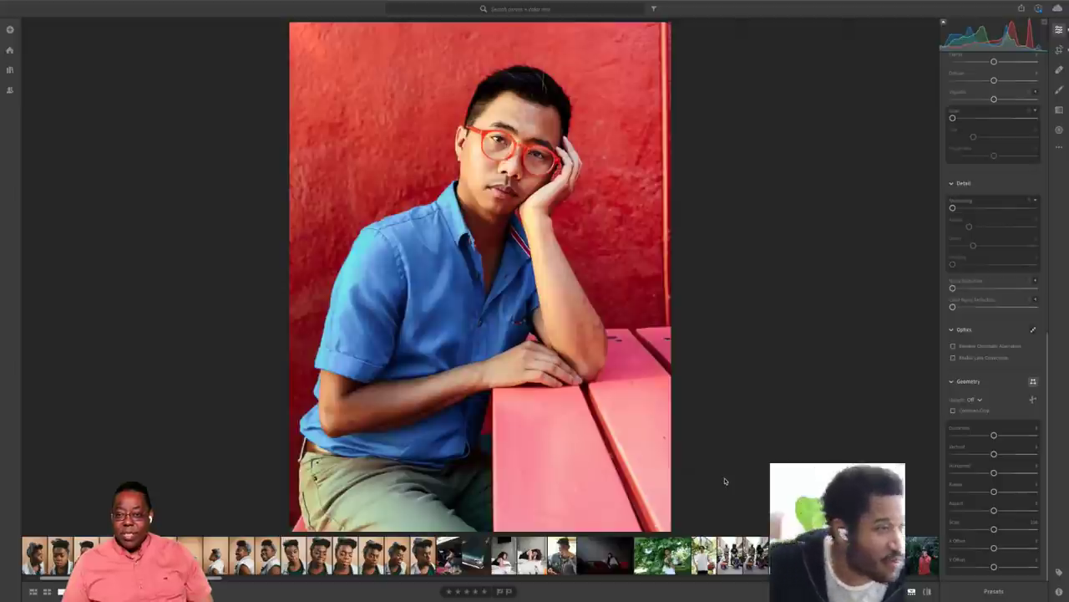
- Look through the photo grid of the curves + color mix album for another example photo
{"action": "key", "text": "g"}
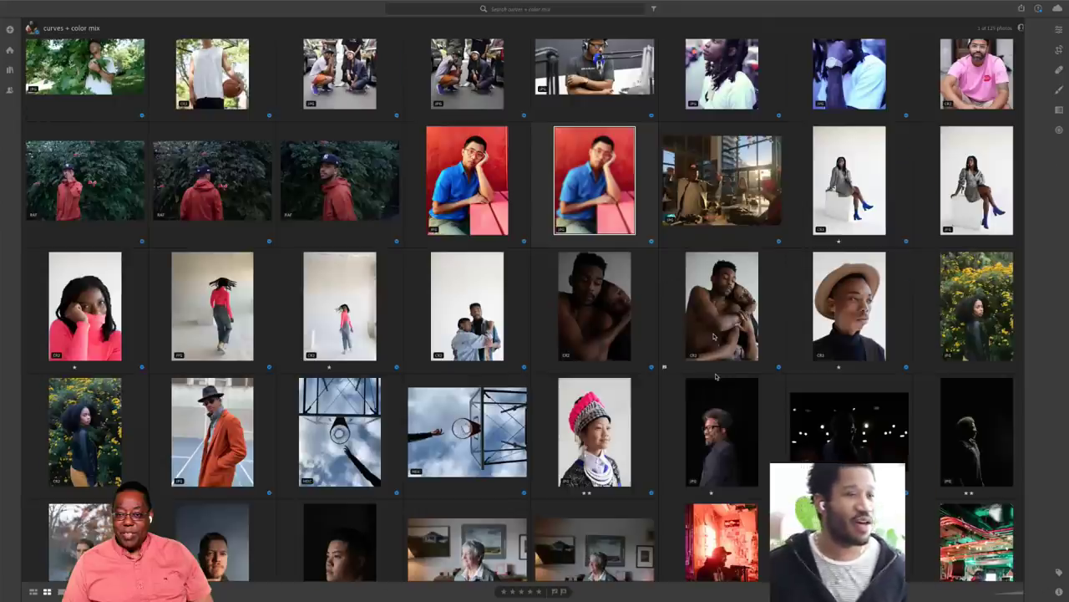
{"action": "scroll", "coordinate": [716, 377], "scroll_direction": "down", "scroll_amount": 2}
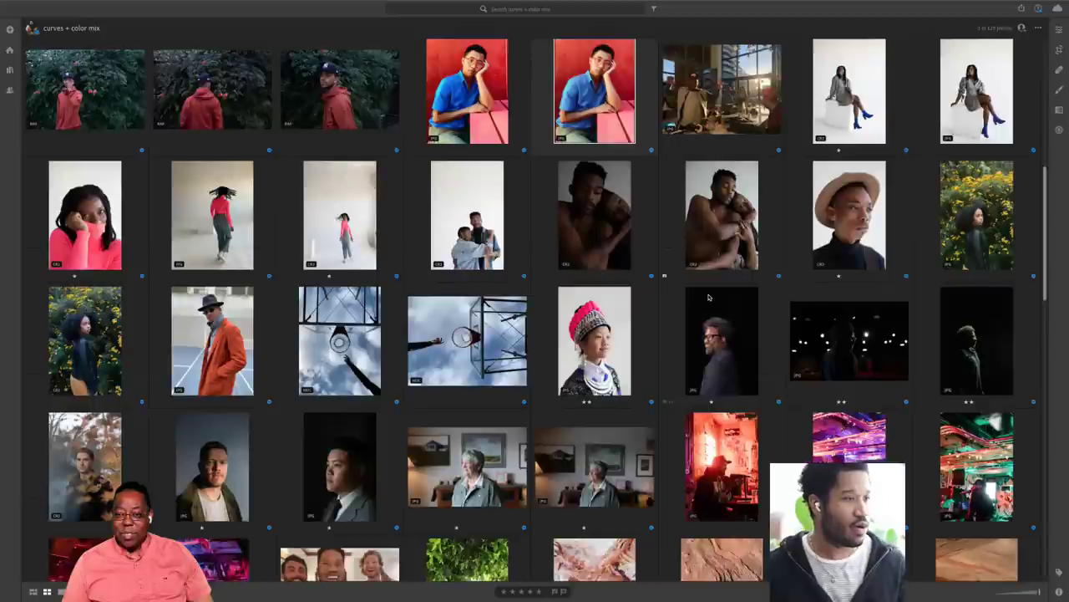
{"action": "scroll", "coordinate": [708, 297], "scroll_direction": "down", "scroll_amount": 15}
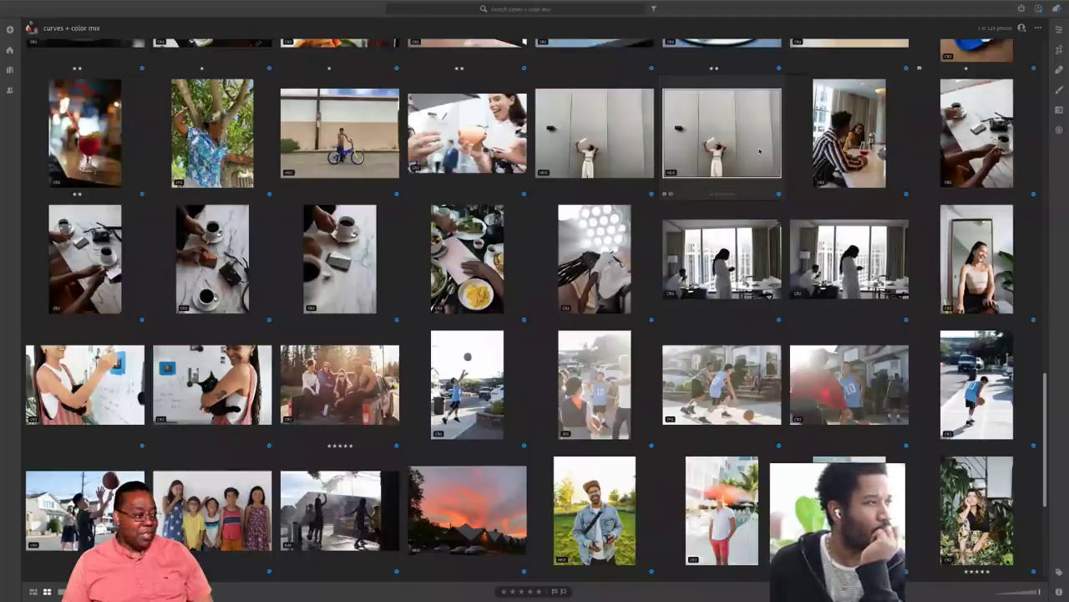
{"action": "scroll", "coordinate": [759, 150], "scroll_direction": "up", "scroll_amount": 3}
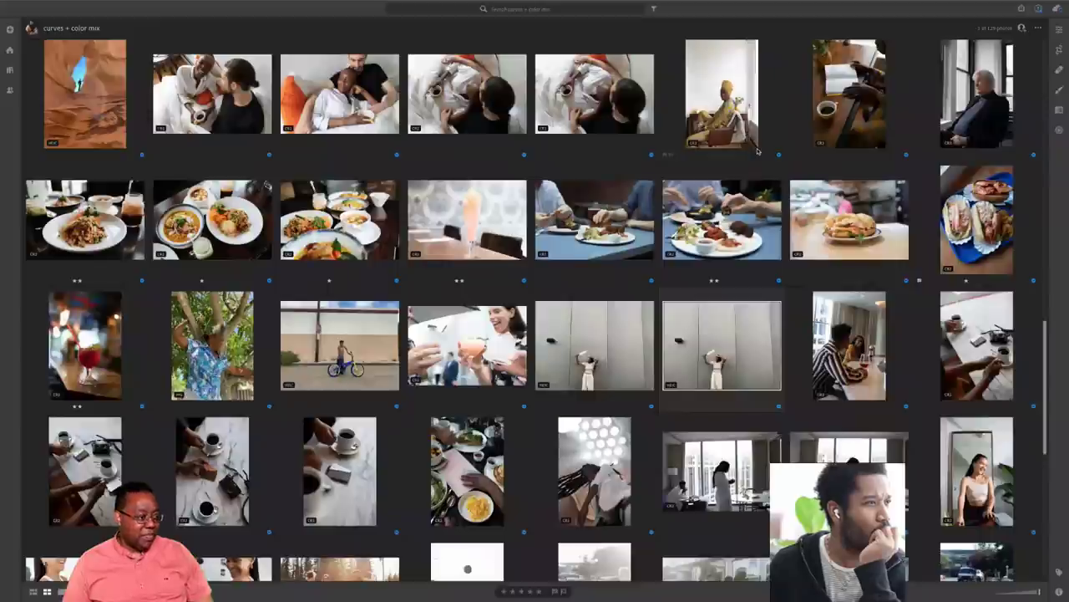
{"action": "scroll", "coordinate": [758, 151], "scroll_direction": "up", "scroll_amount": 8}
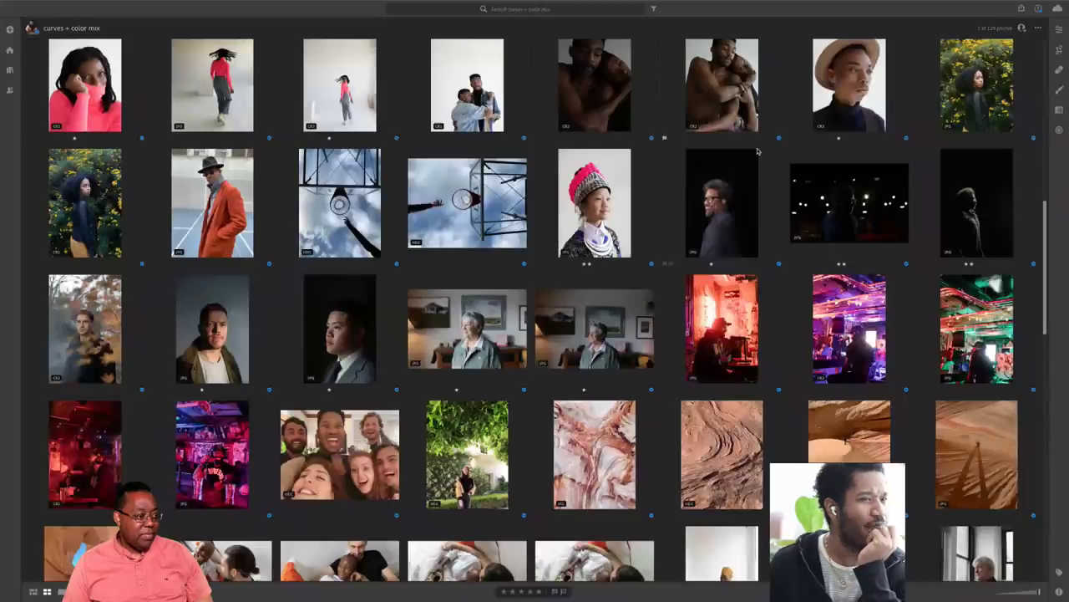
{"action": "scroll", "coordinate": [759, 150], "scroll_direction": "up", "scroll_amount": 10}
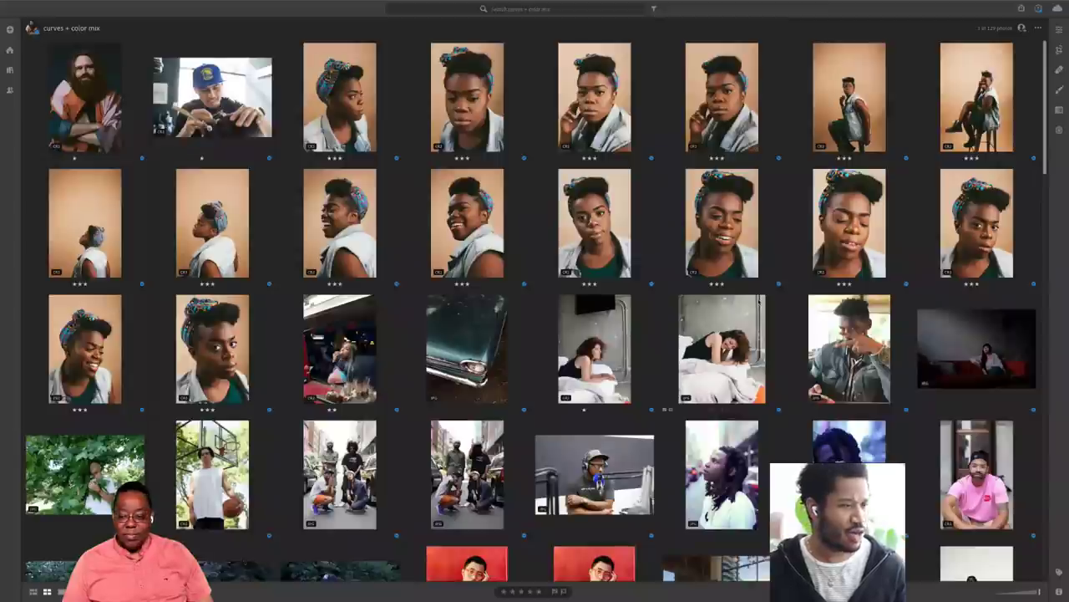
{"action": "scroll", "coordinate": [693, 426], "scroll_direction": "down", "scroll_amount": 2}
{"action": "scroll", "coordinate": [694, 426], "scroll_direction": "down", "scroll_amount": 1}
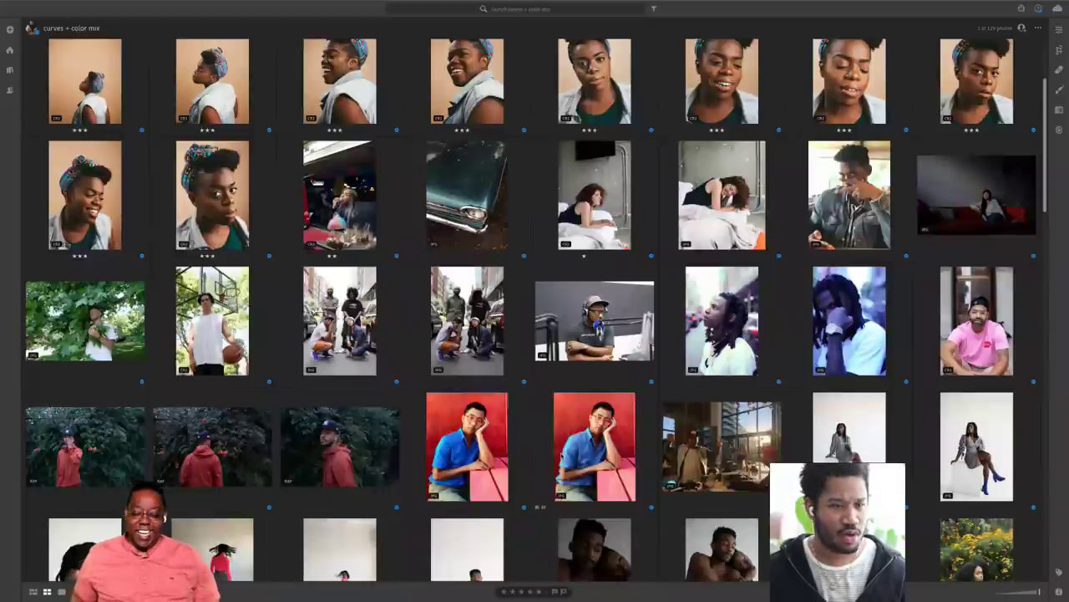
- Reopen the red-wall portrait for editing and check its point curve targeted adjustment and crop aspect ratio choices
{"action": "key", "text": "d"}
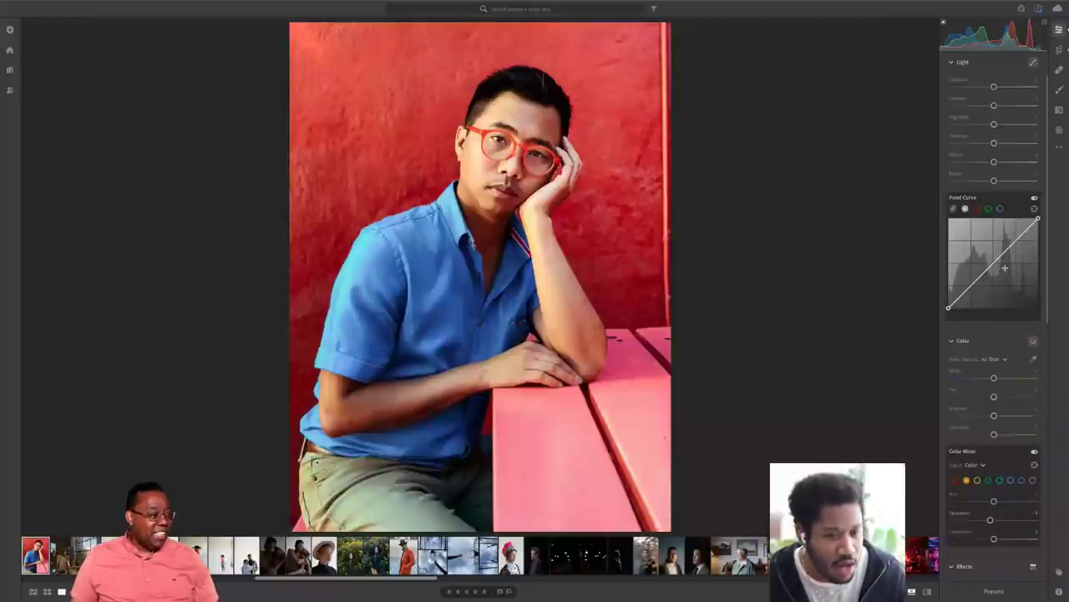
{"action": "scroll", "coordinate": [1002, 268], "scroll_direction": "down", "scroll_amount": 1}
{"action": "scroll", "coordinate": [1002, 269], "scroll_direction": "up", "scroll_amount": 3}
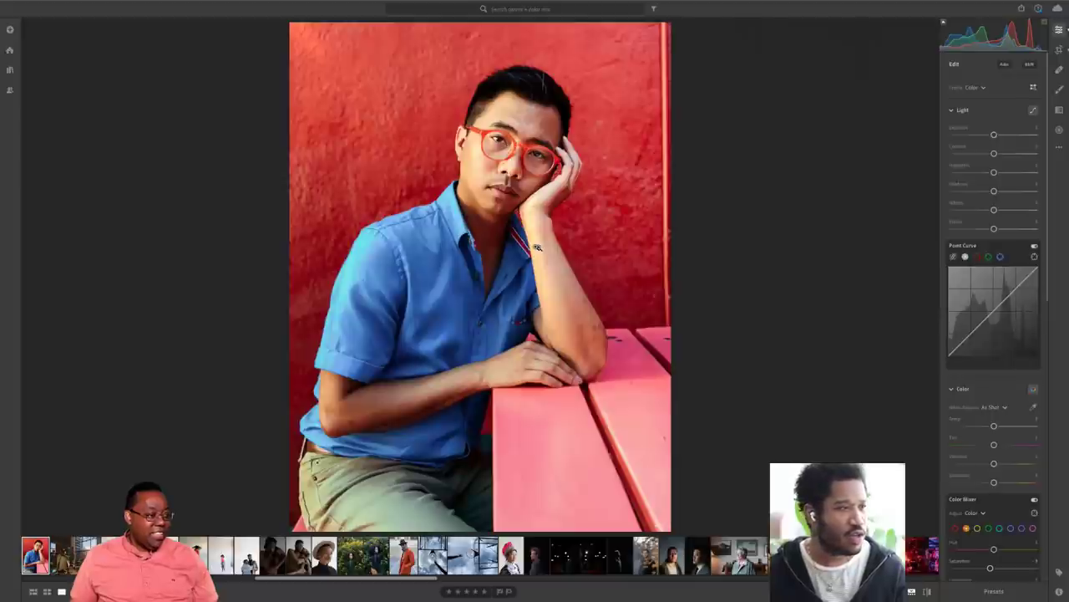
{"action": "left_click", "coordinate": [1034, 257]}
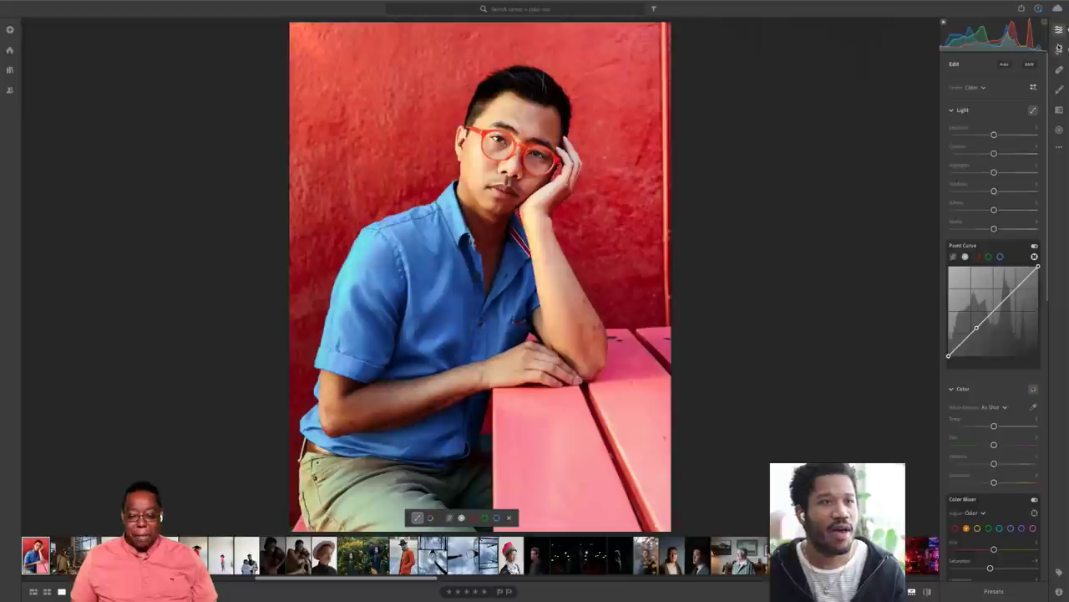
{"action": "left_click", "coordinate": [1059, 48]}
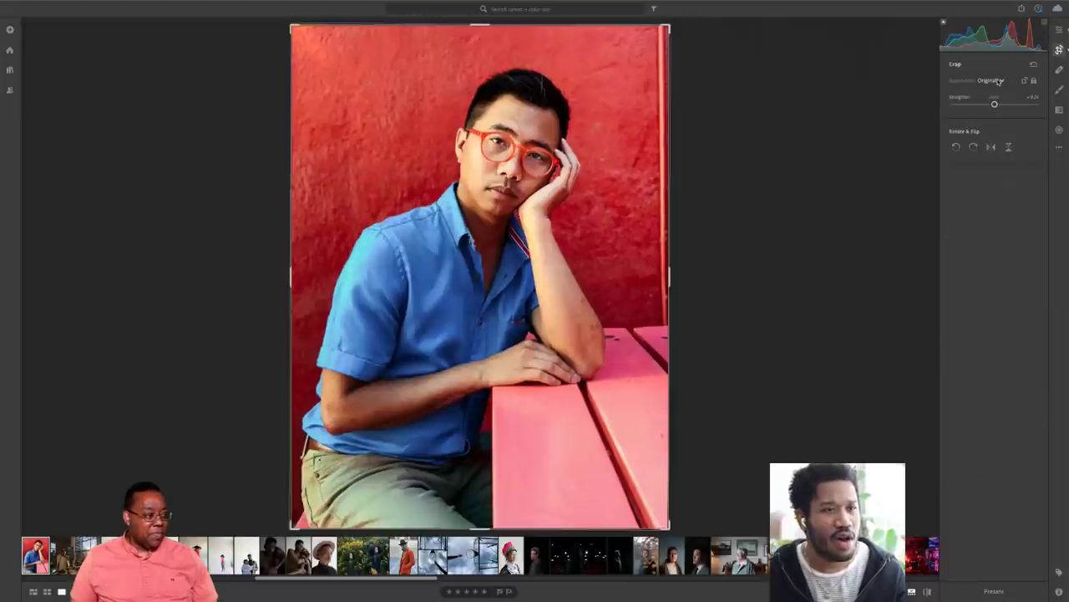
{"action": "left_click", "coordinate": [1000, 80]}
{"action": "left_click", "coordinate": [1000, 80]}
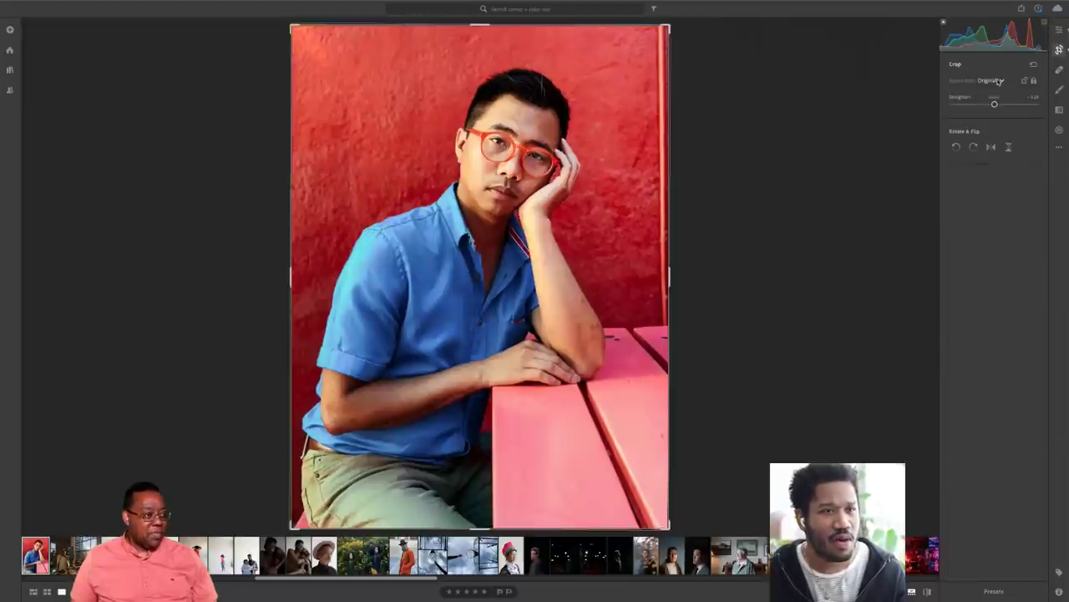
- Rotate the portrait very slightly from its crop corner to fine-tune the straightening against the wall edge
{"action": "mouse_move", "coordinate": [690, 24]}
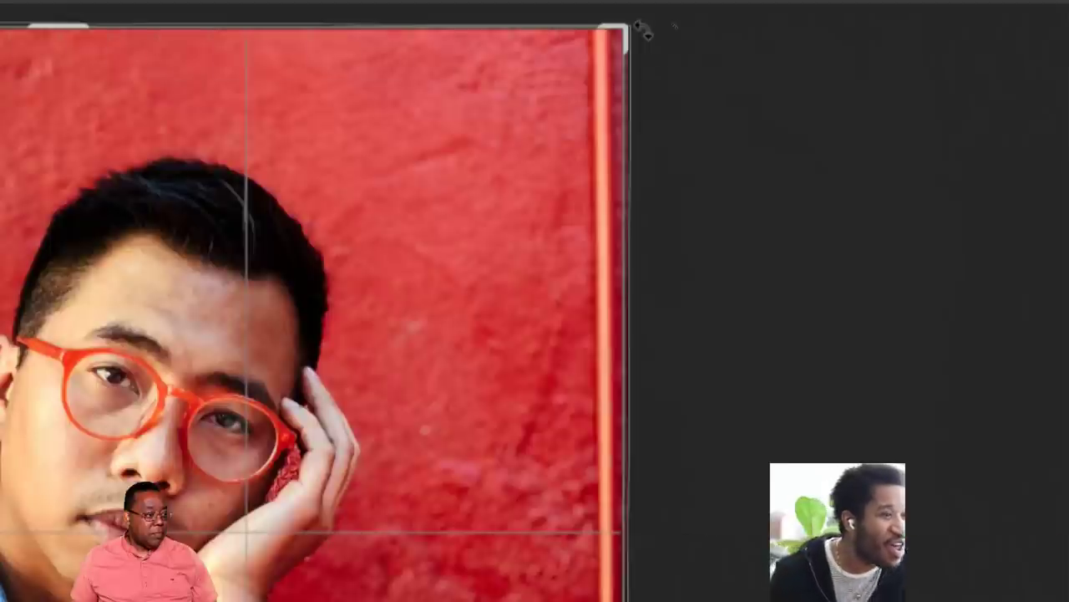
{"action": "mouse_move", "coordinate": [642, 29]}
{"action": "left_mouse_down"}
{"action": "mouse_move", "coordinate": [609, 41]}
{"action": "mouse_move", "coordinate": [640, 31]}
{"action": "left_mouse_up"}
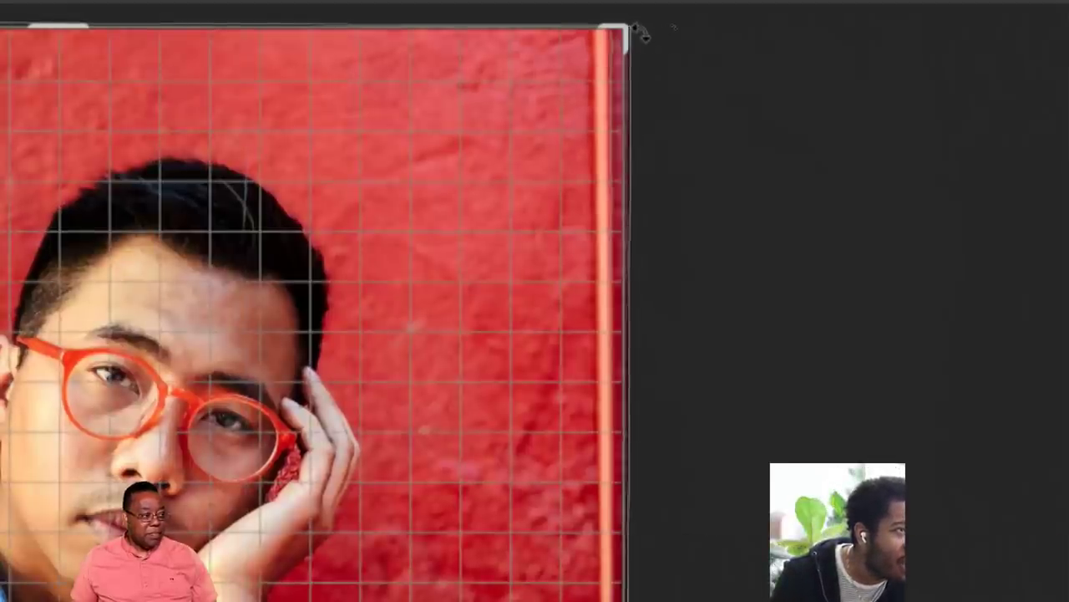
{"action": "left_click_drag", "start_coordinate": [640, 31], "coordinate": [640, 28]}
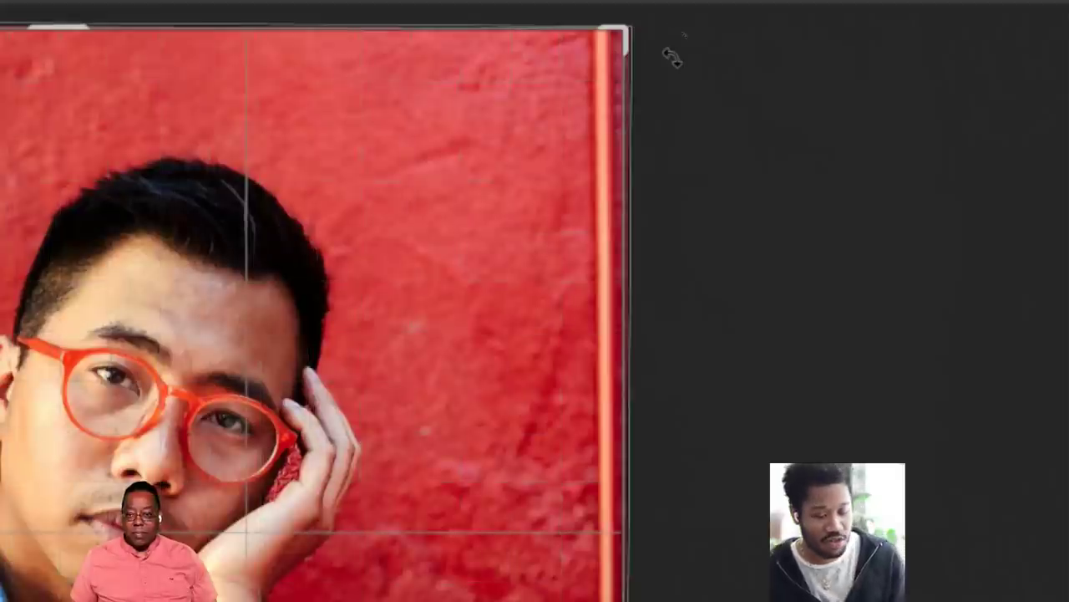
{"action": "key", "text": "Return"}
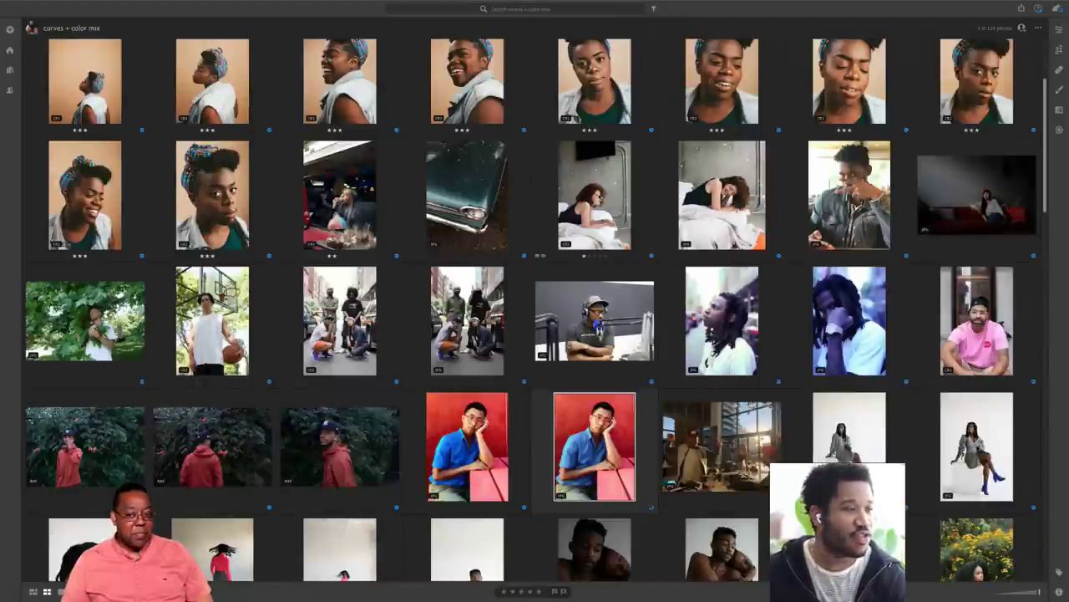
- Find the photo of the woman holding a light wand against the grey wall and open it for editing
{"action": "scroll", "coordinate": [534, 309], "scroll_direction": "down", "scroll_amount": 3}
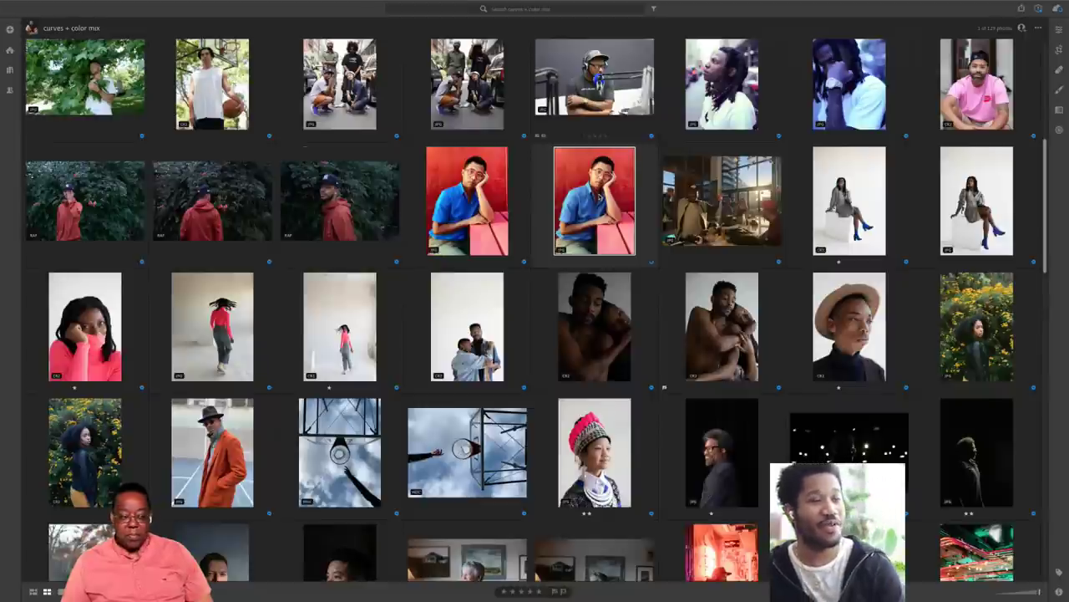
{"action": "scroll", "coordinate": [598, 197], "scroll_direction": "down", "scroll_amount": 5}
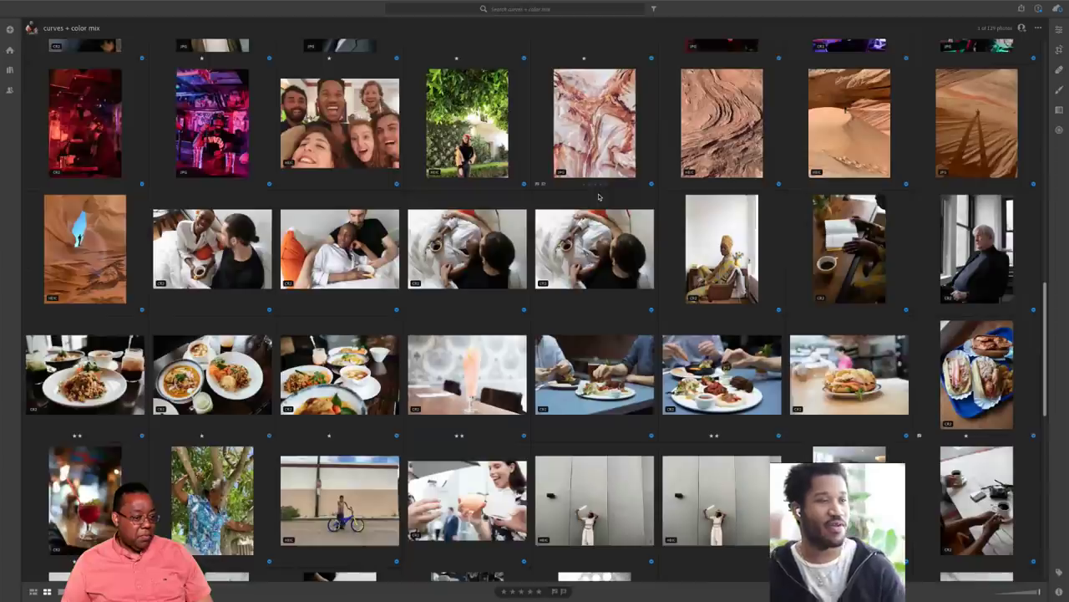
{"action": "left_click", "coordinate": [1057, 109]}
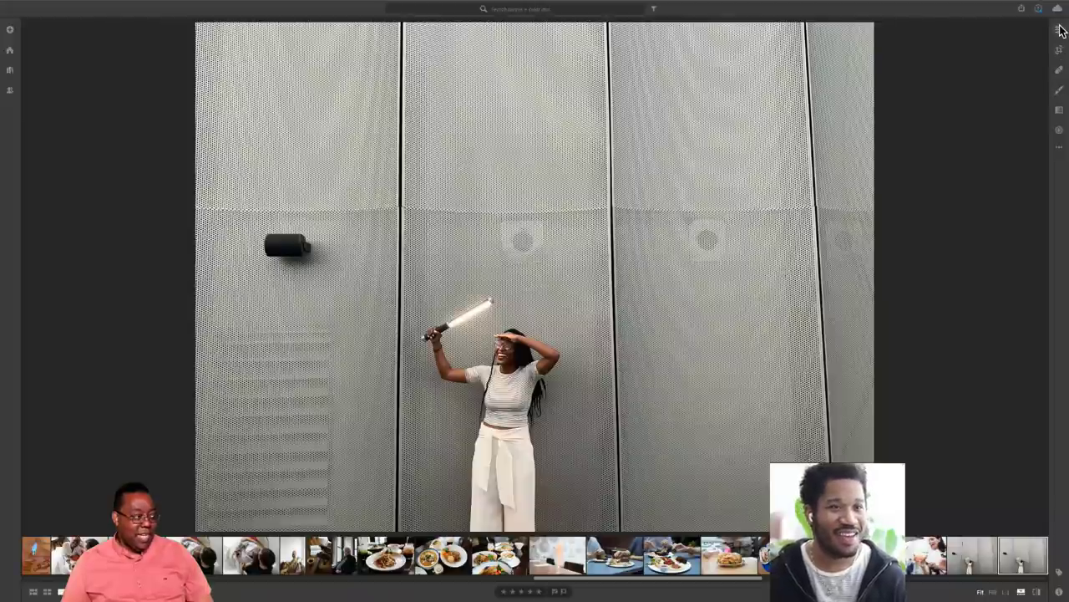
{"action": "left_click", "coordinate": [1060, 30]}
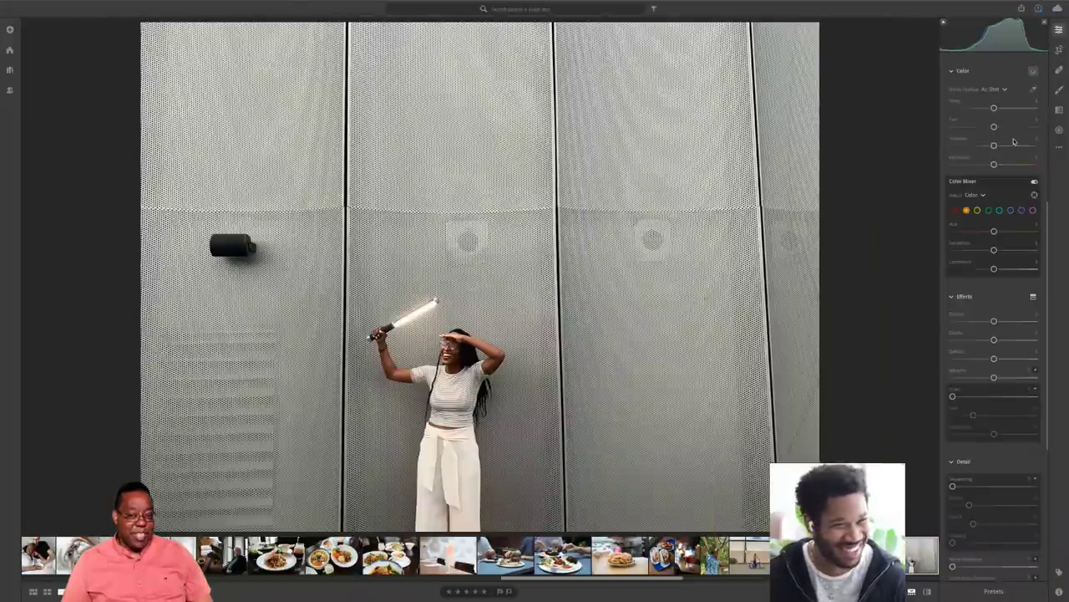
- Collapse the Optics, Detail, Effects, Color and Light edit sections, leaving only the Geometry section expanded
{"action": "scroll", "coordinate": [1015, 140], "scroll_direction": "down", "scroll_amount": 3}
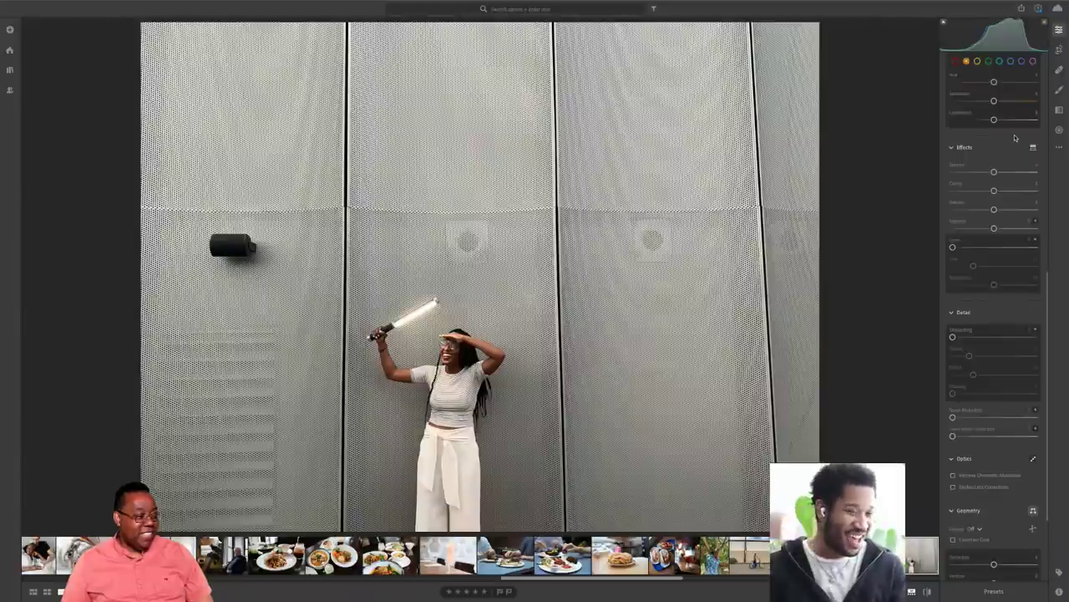
{"action": "scroll", "coordinate": [982, 368], "scroll_direction": "down", "scroll_amount": 1}
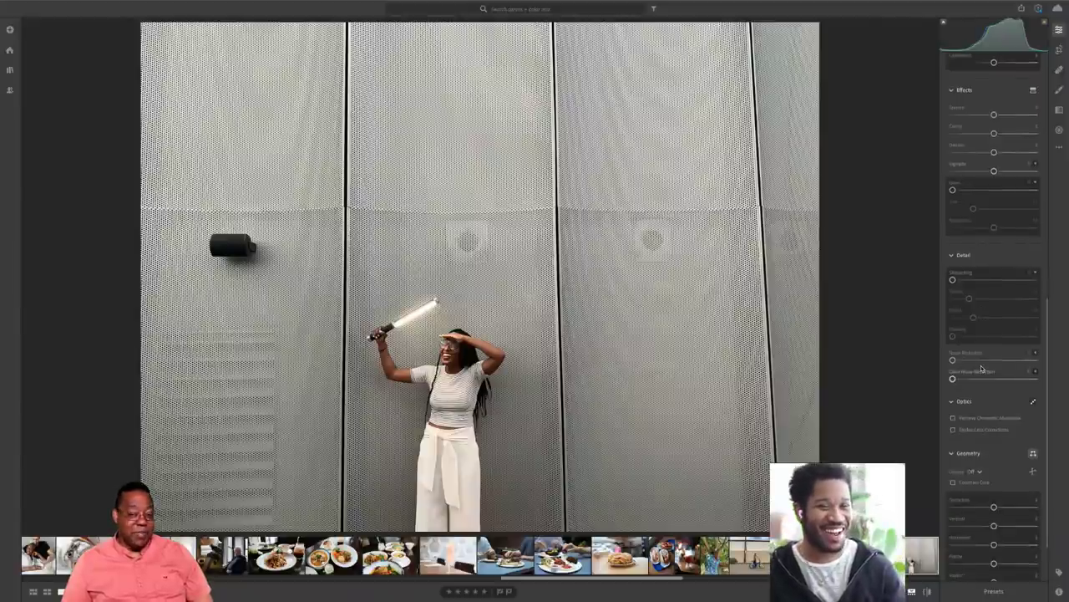
{"action": "scroll", "coordinate": [982, 368], "scroll_direction": "down", "scroll_amount": 2}
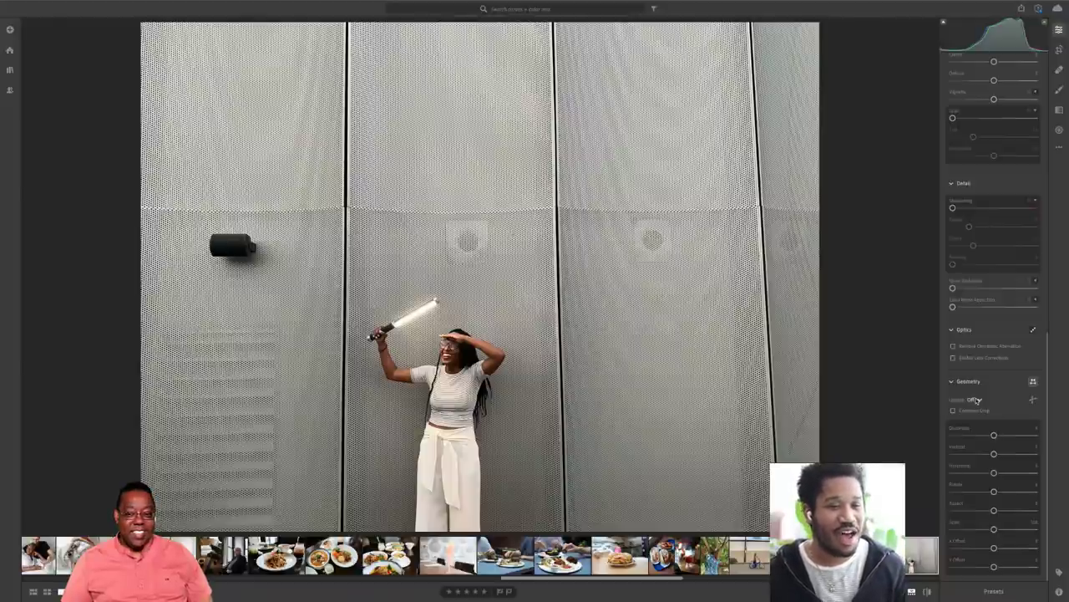
{"action": "left_click", "coordinate": [951, 331]}
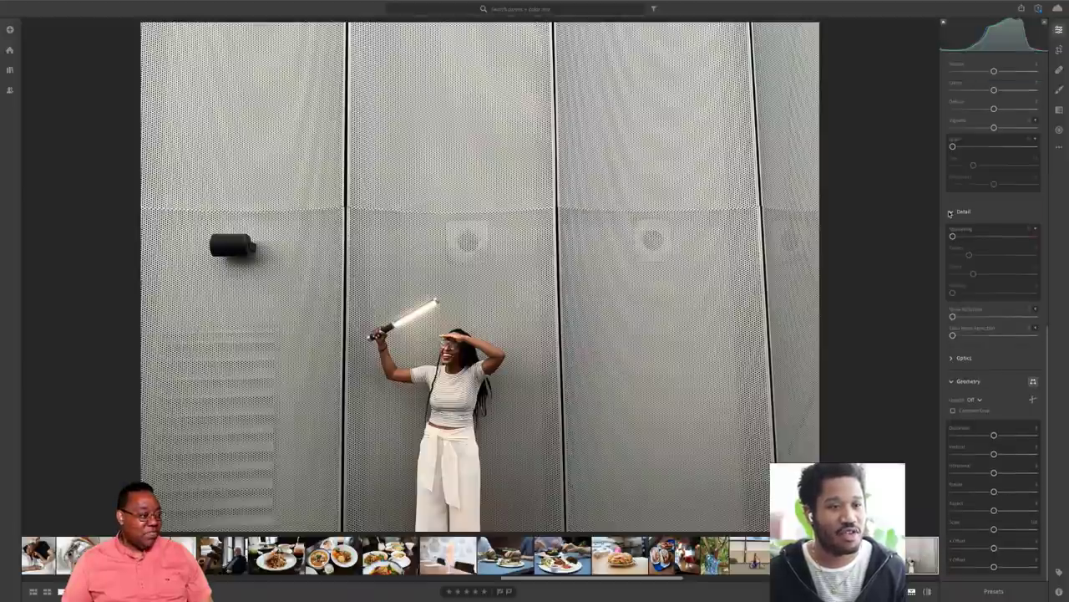
{"action": "left_click", "coordinate": [950, 214]}
{"action": "scroll", "coordinate": [947, 167], "scroll_direction": "up", "scroll_amount": 5}
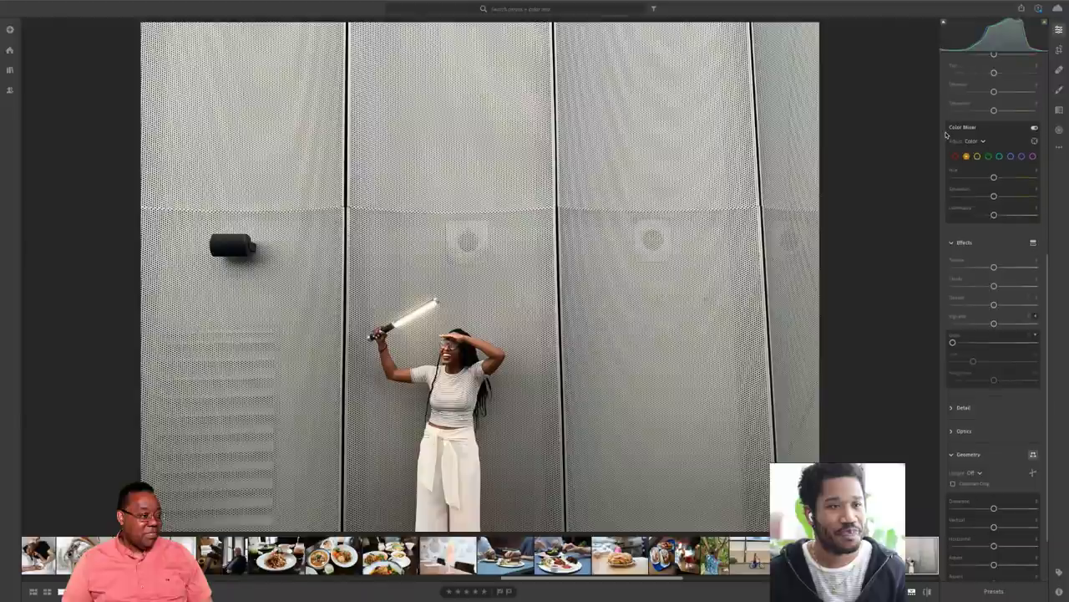
{"action": "scroll", "coordinate": [947, 134], "scroll_direction": "up", "scroll_amount": 1}
{"action": "left_click", "coordinate": [953, 330]}
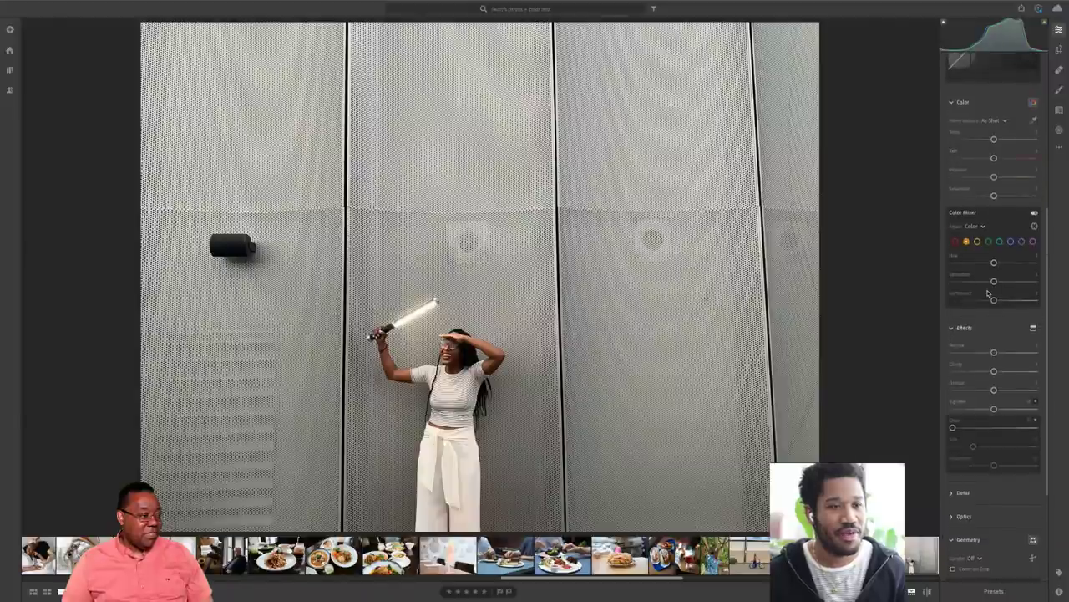
{"action": "scroll", "coordinate": [961, 162], "scroll_direction": "up", "scroll_amount": 3}
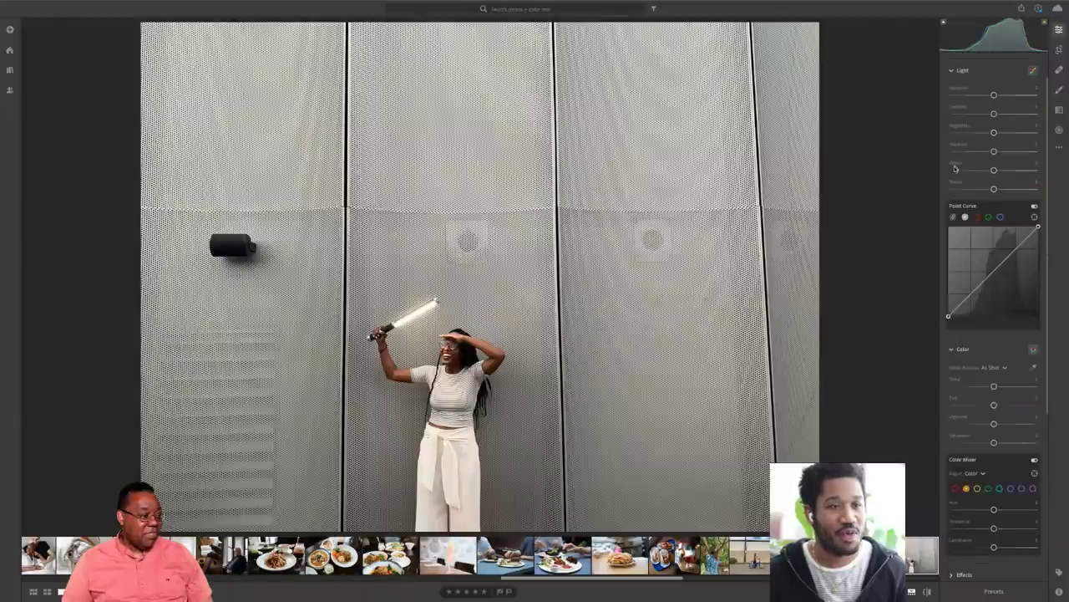
{"action": "left_click", "coordinate": [951, 349]}
{"action": "left_click", "coordinate": [951, 576]}
{"action": "left_click", "coordinate": [951, 71]}
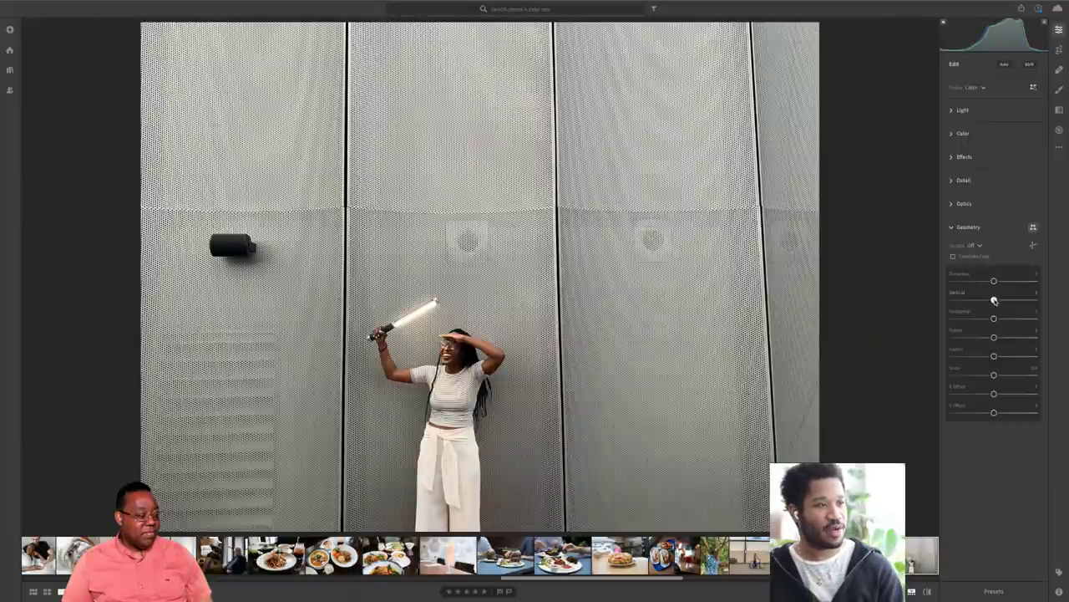
- Try a slight negative Vertical perspective correction on the grey-wall photo, and reset the slider
{"action": "left_click_drag", "start_coordinate": [994, 300], "coordinate": [992, 301]}
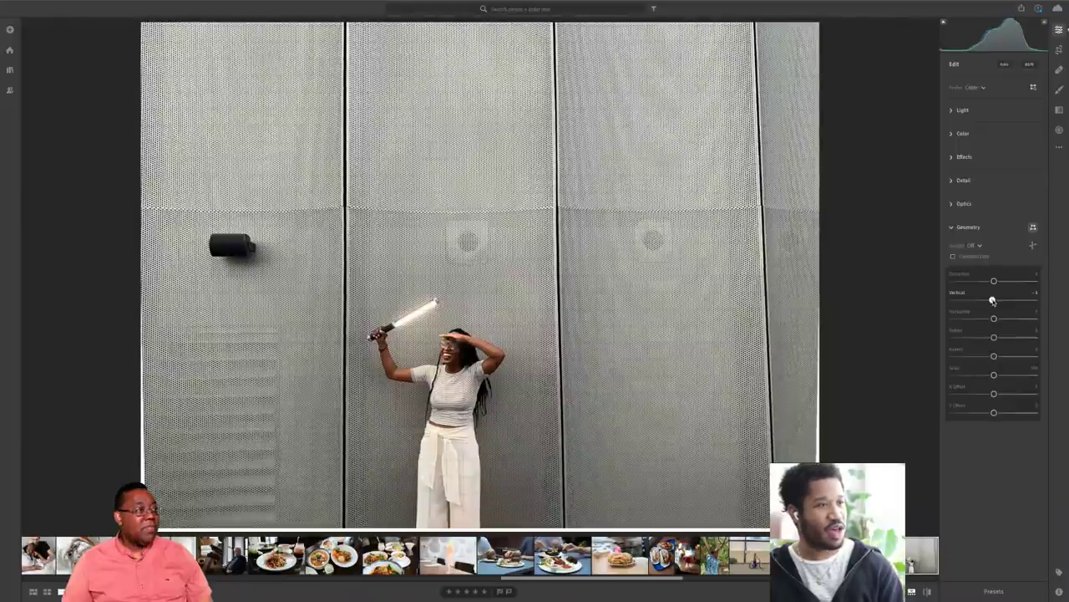
{"action": "left_click_drag", "start_coordinate": [992, 301], "coordinate": [992, 301]}
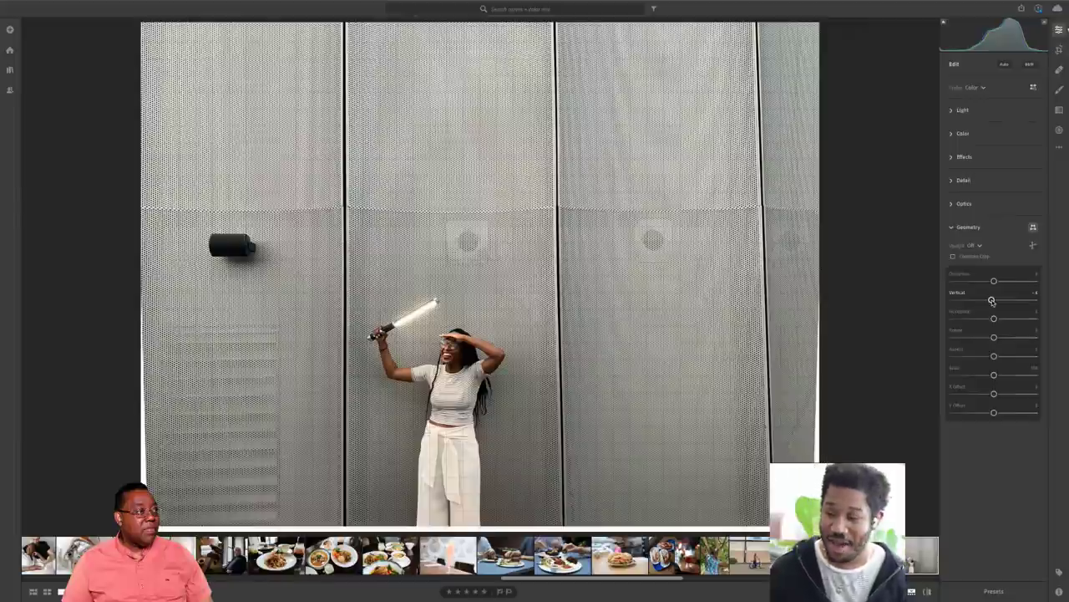
{"action": "double_click", "coordinate": [991, 300]}
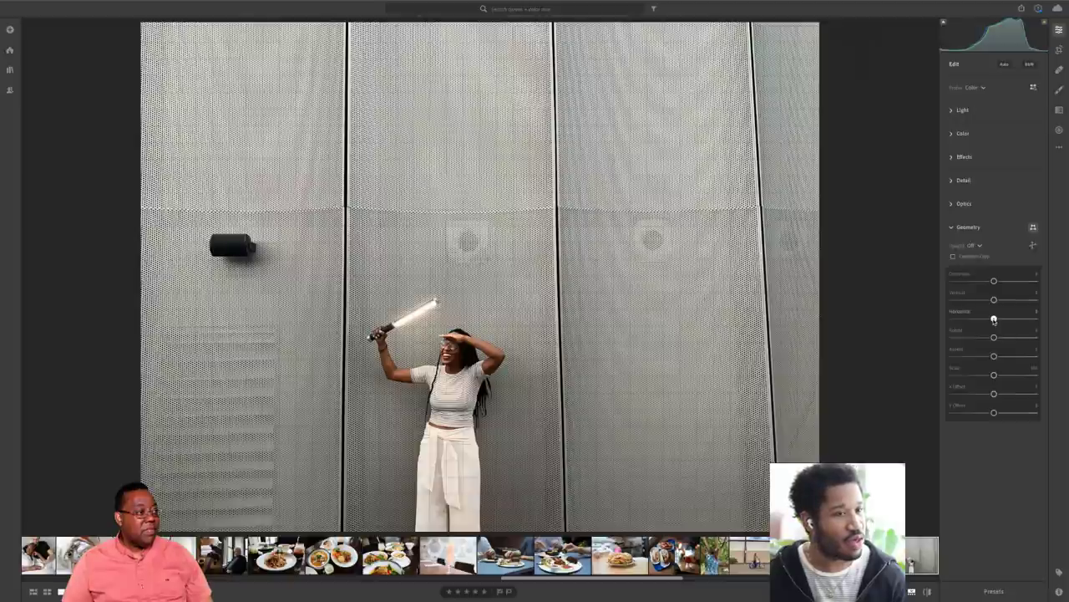
- Try a negative Horizontal perspective correction on the grey-wall photo and return it to zero
{"action": "left_click_drag", "start_coordinate": [993, 319], "coordinate": [988, 319]}
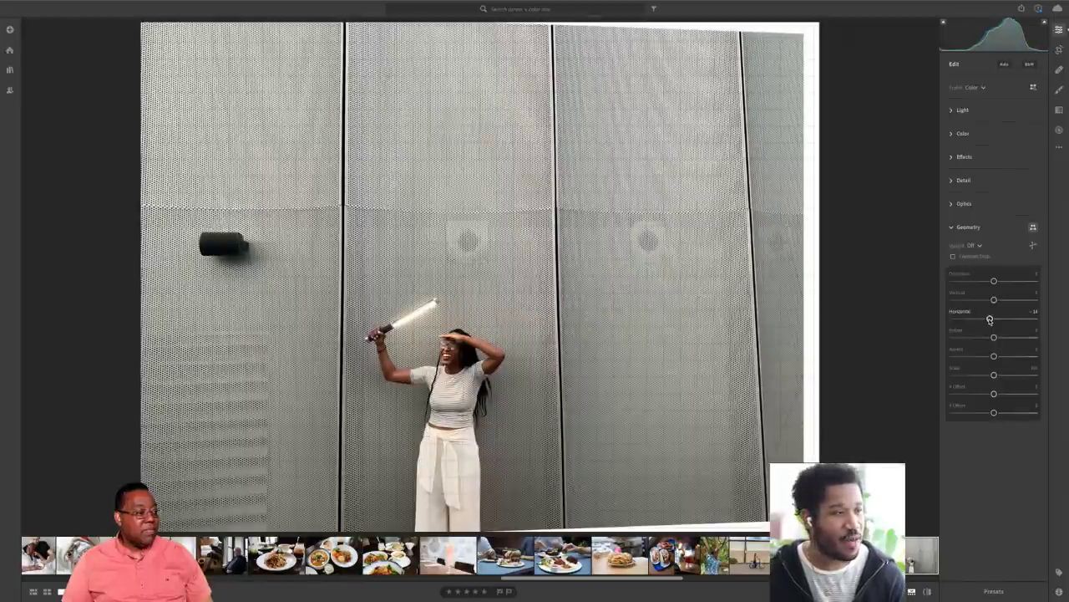
{"action": "left_click_drag", "start_coordinate": [989, 319], "coordinate": [992, 319]}
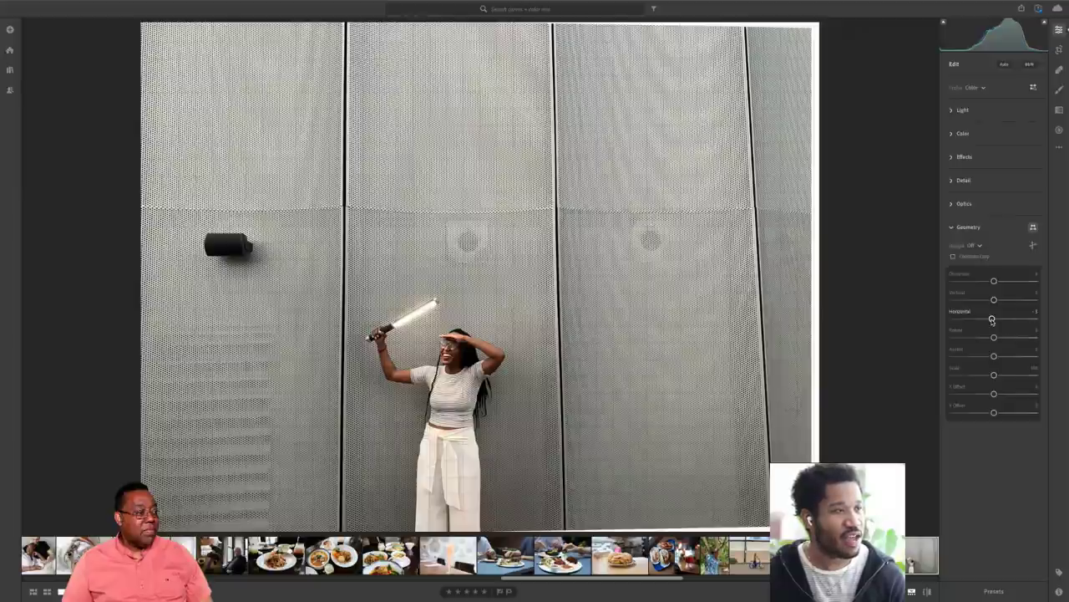
{"action": "left_click_drag", "start_coordinate": [992, 319], "coordinate": [994, 318]}
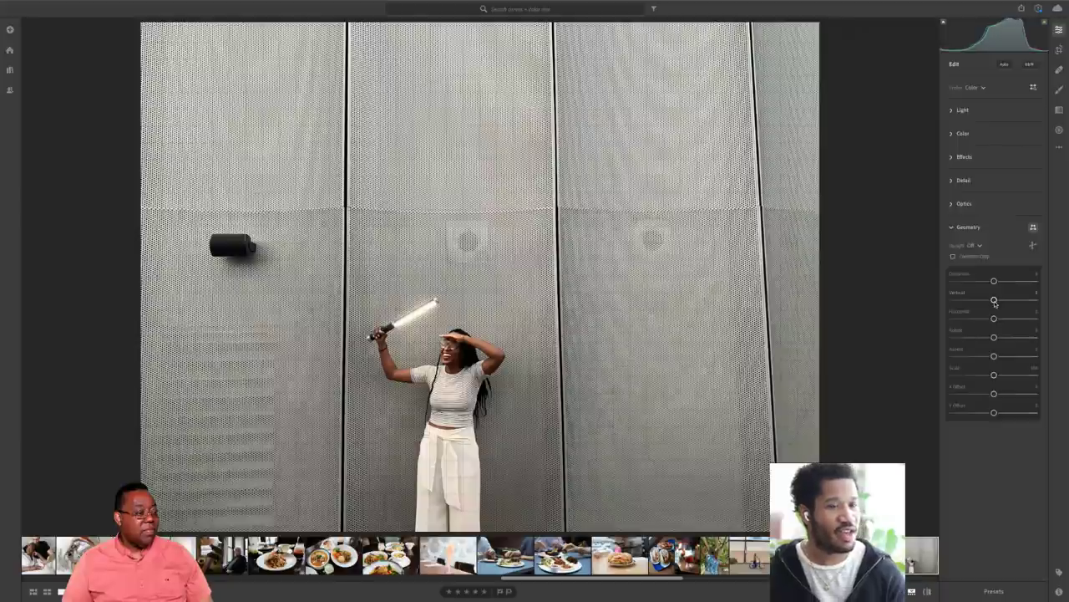
- Try straightening the wall lines with a negative Vertical correction and Constrain Crop, comparing the result with the original
{"action": "left_click_drag", "start_coordinate": [994, 302], "coordinate": [991, 300]}
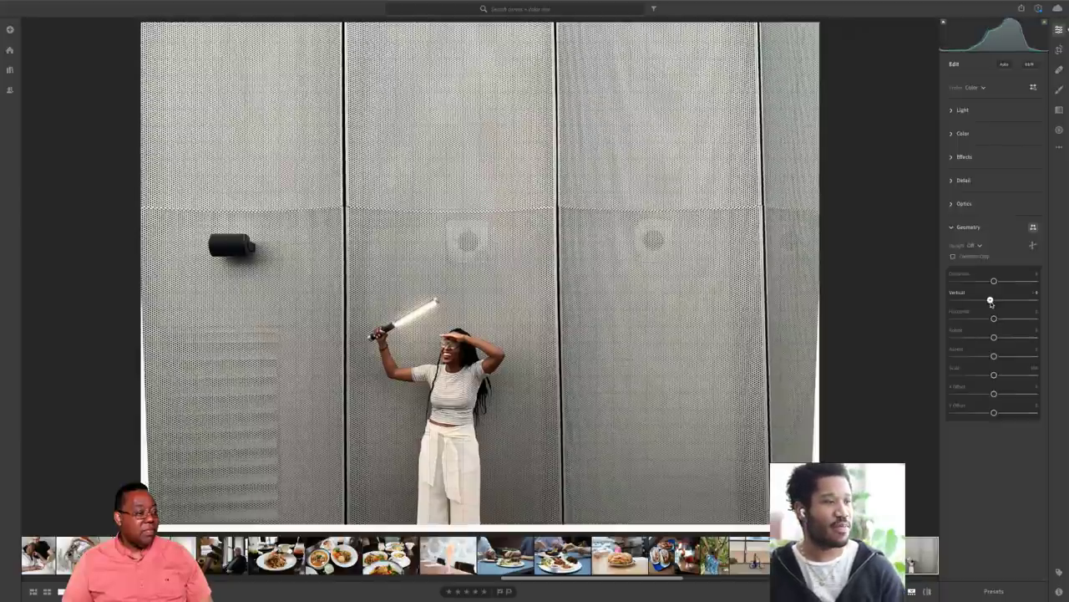
{"action": "left_click_drag", "start_coordinate": [992, 304], "coordinate": [988, 299]}
{"action": "left_click", "coordinate": [953, 255]}
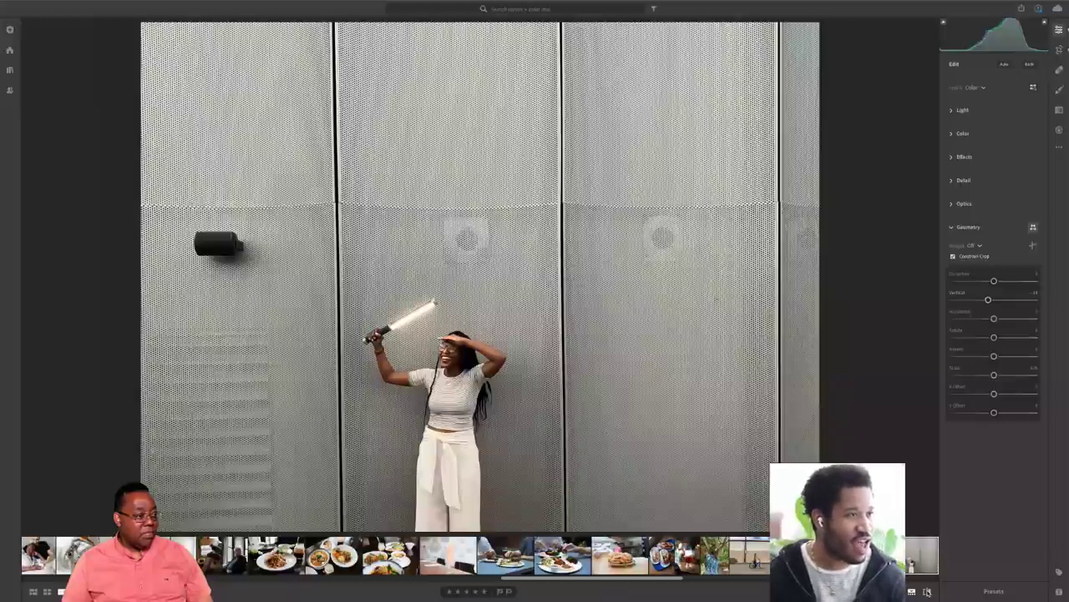
{"action": "key", "text": "backslash"}
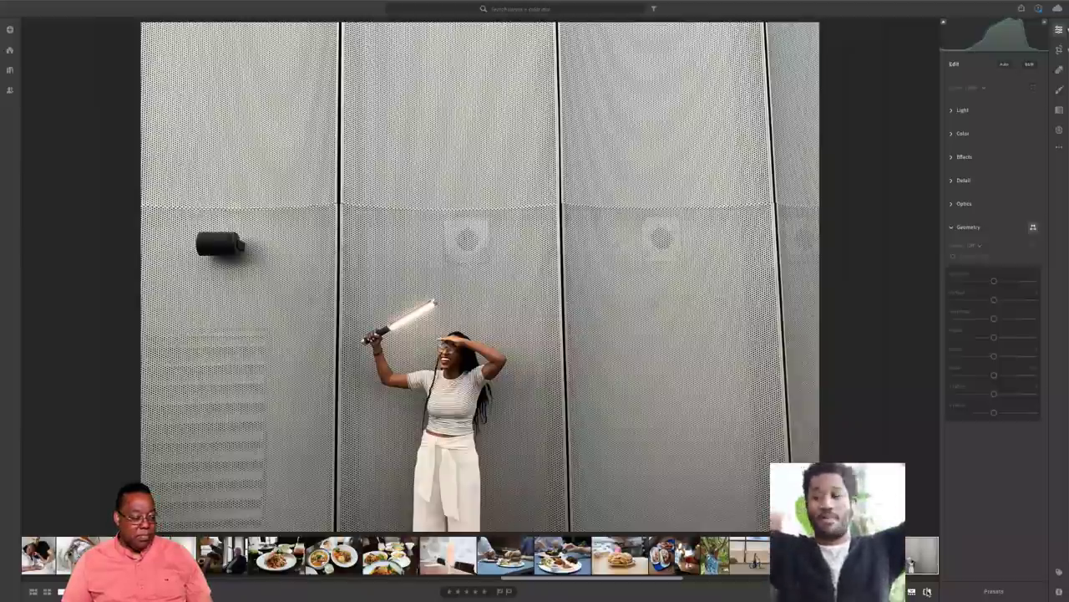
{"action": "key", "text": "backslash"}
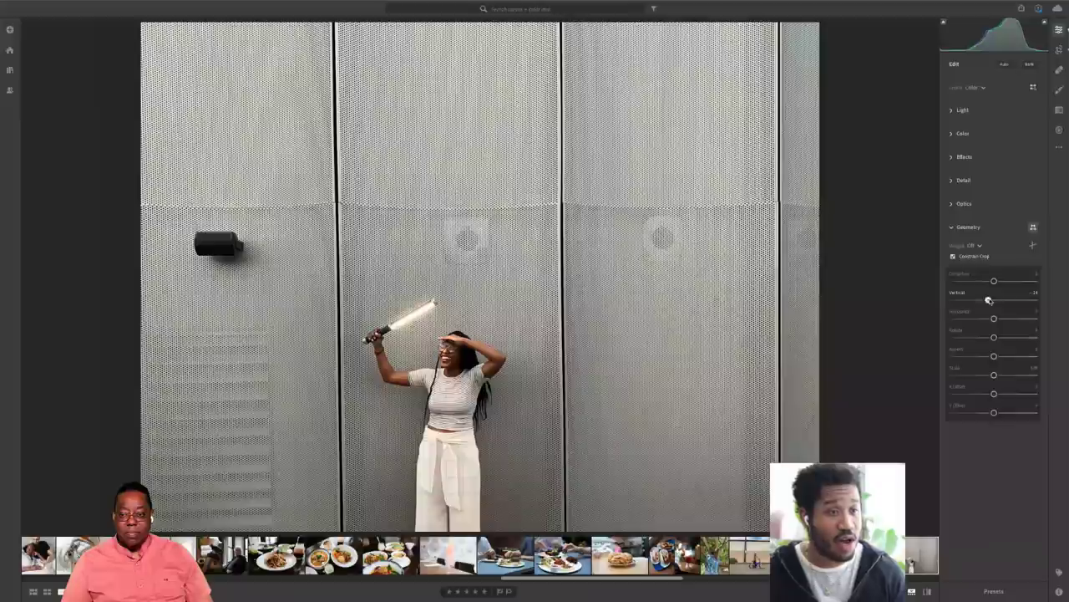
- Try the Auto Upright correction on the uncorrected photo and set Upright back to Off
{"action": "left_click", "coordinate": [983, 247]}
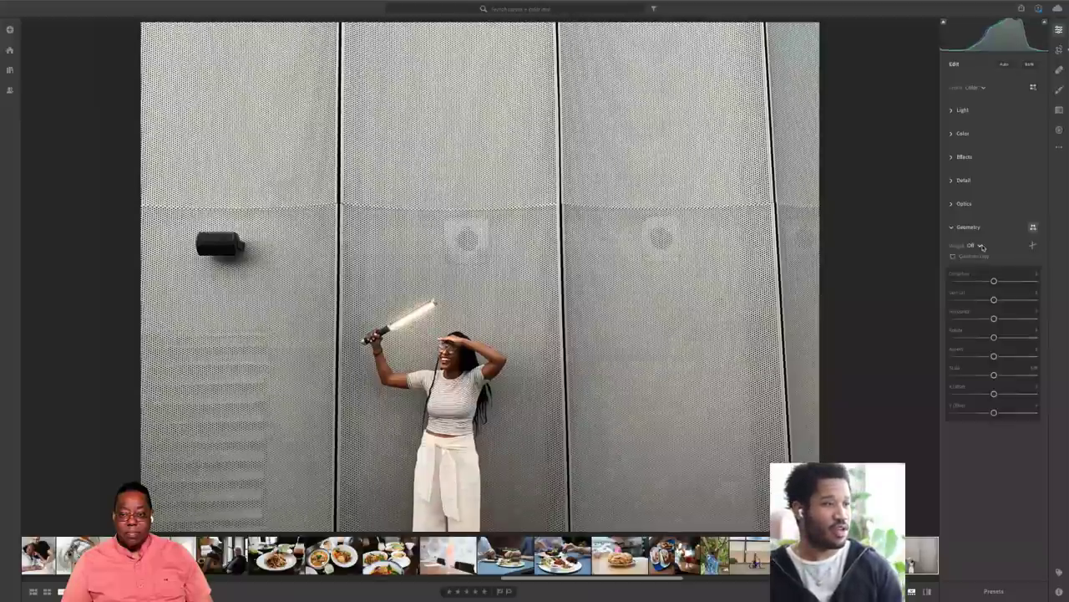
{"action": "left_click", "coordinate": [982, 246]}
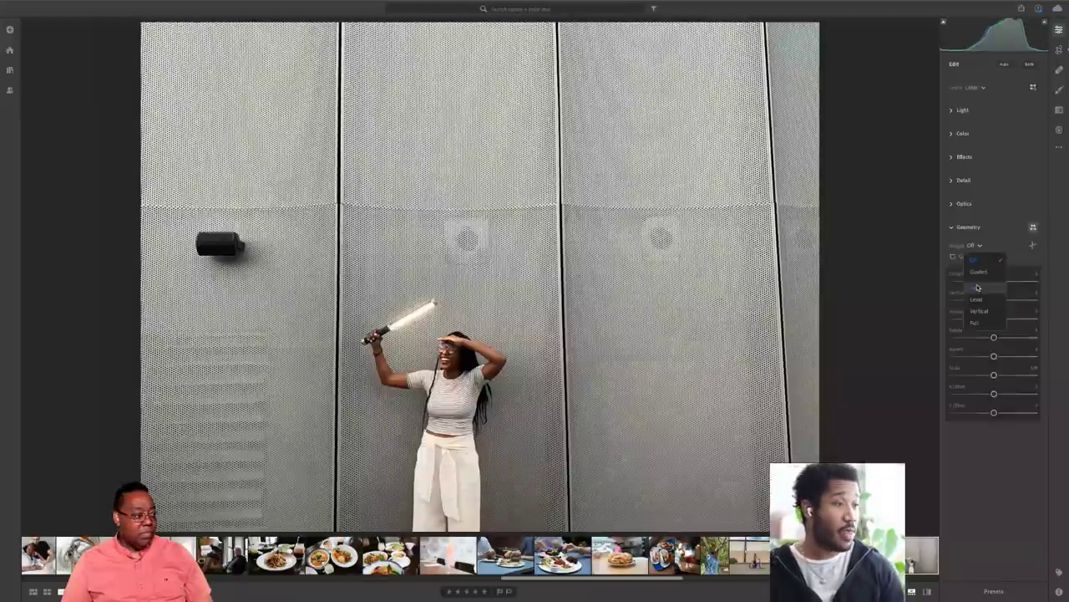
{"action": "left_click", "coordinate": [978, 286]}
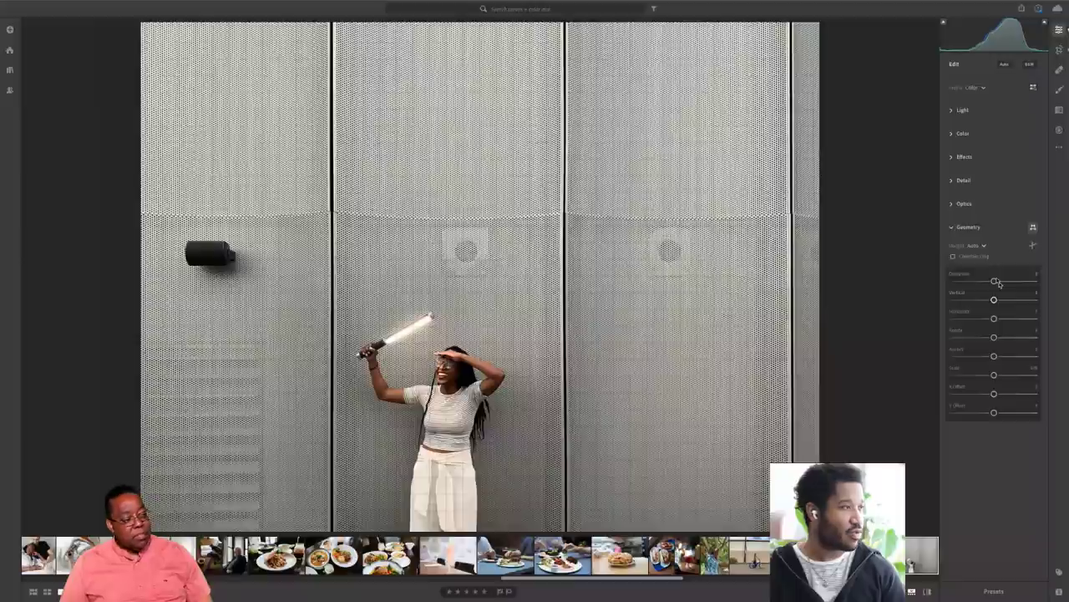
{"action": "left_click", "coordinate": [976, 245]}
{"action": "left_click", "coordinate": [976, 235]}
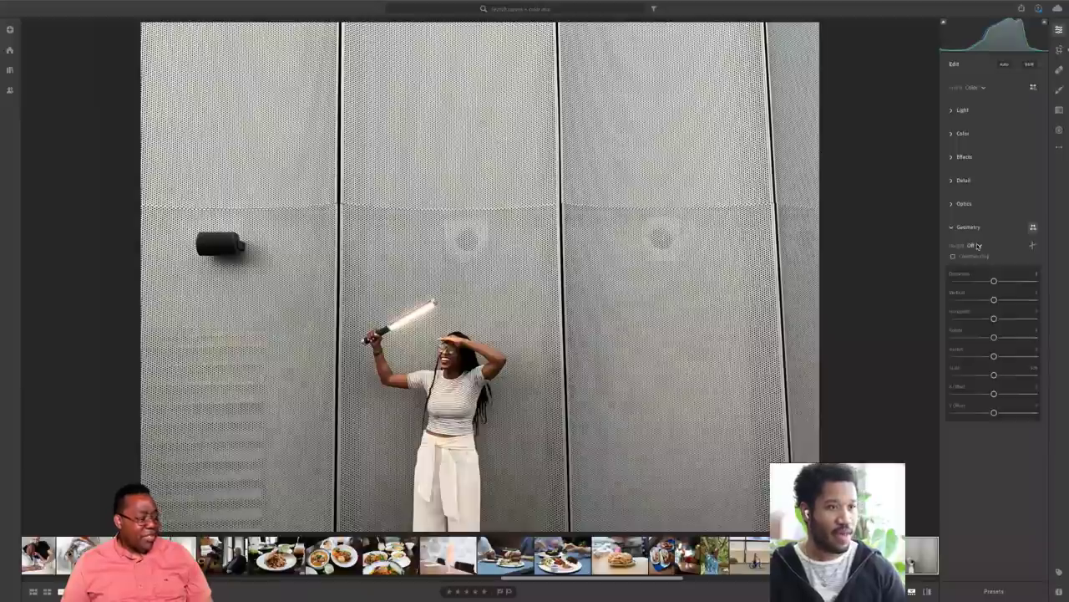
- Draw Guided Upright guides along the wall's horizontal seam and down the leftmost vertical panel joint
{"action": "key", "text": "shift+t"}
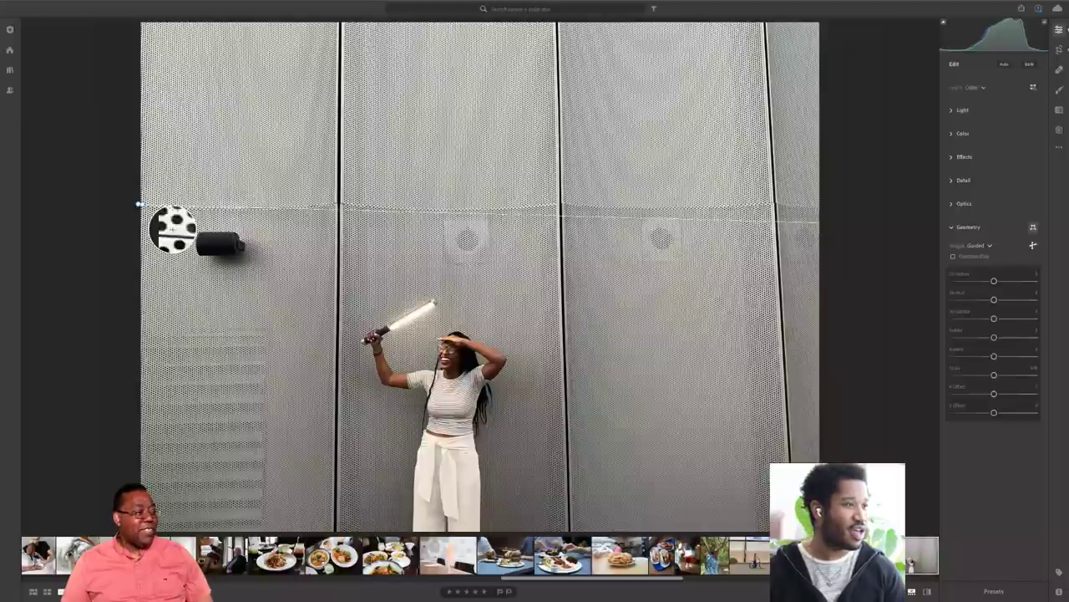
{"action": "left_click_drag", "start_coordinate": [139, 203], "coordinate": [825, 202]}
{"action": "left_click_drag", "start_coordinate": [338, 20], "coordinate": [334, 528]}
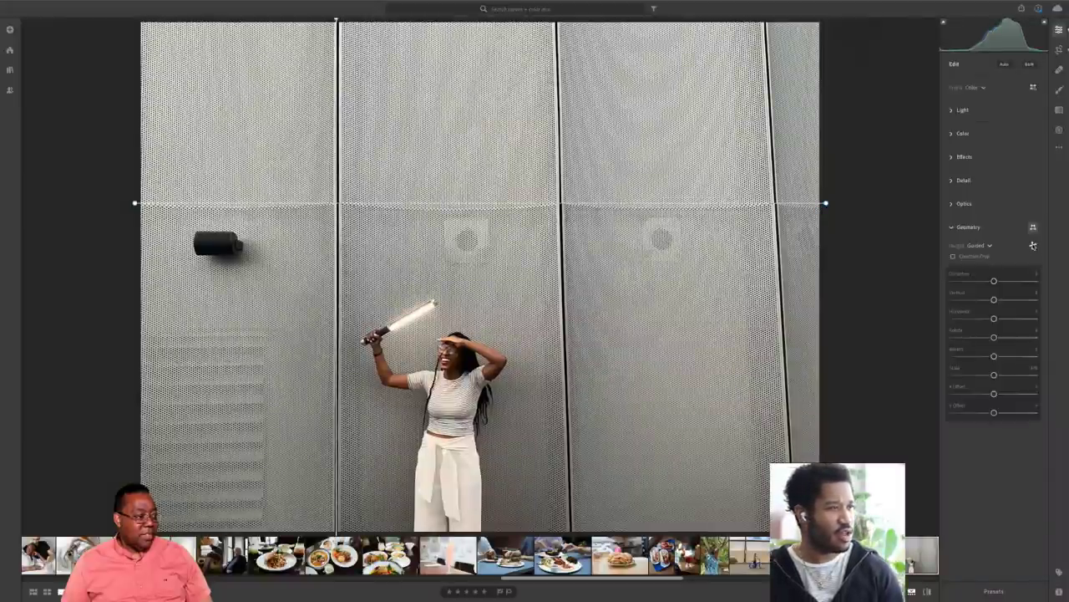
{"action": "left_click", "coordinate": [1034, 246]}
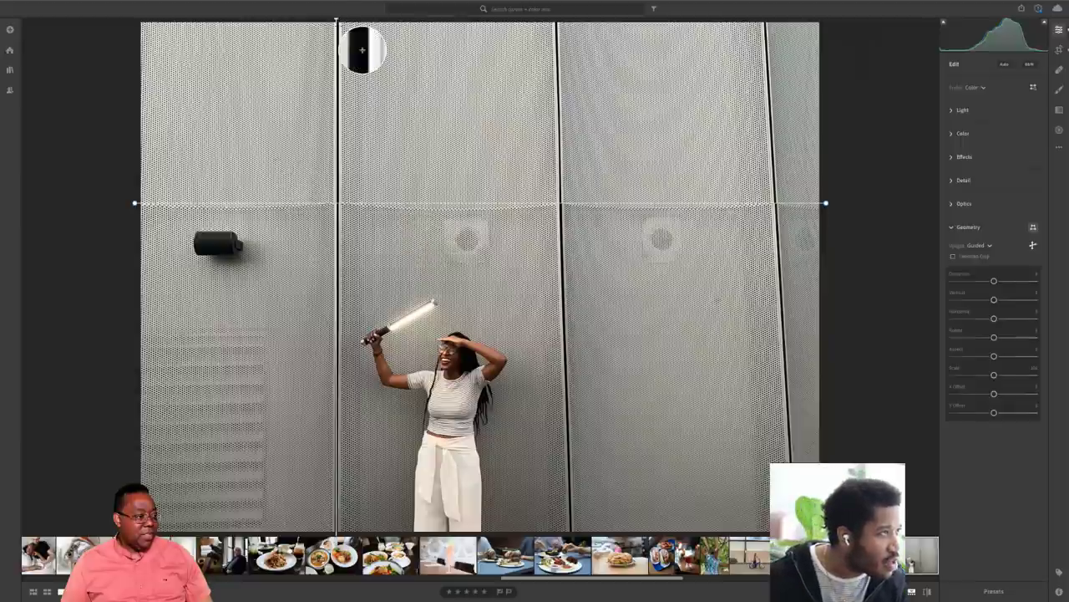
{"action": "left_click_drag", "start_coordinate": [336, 19], "coordinate": [338, 20]}
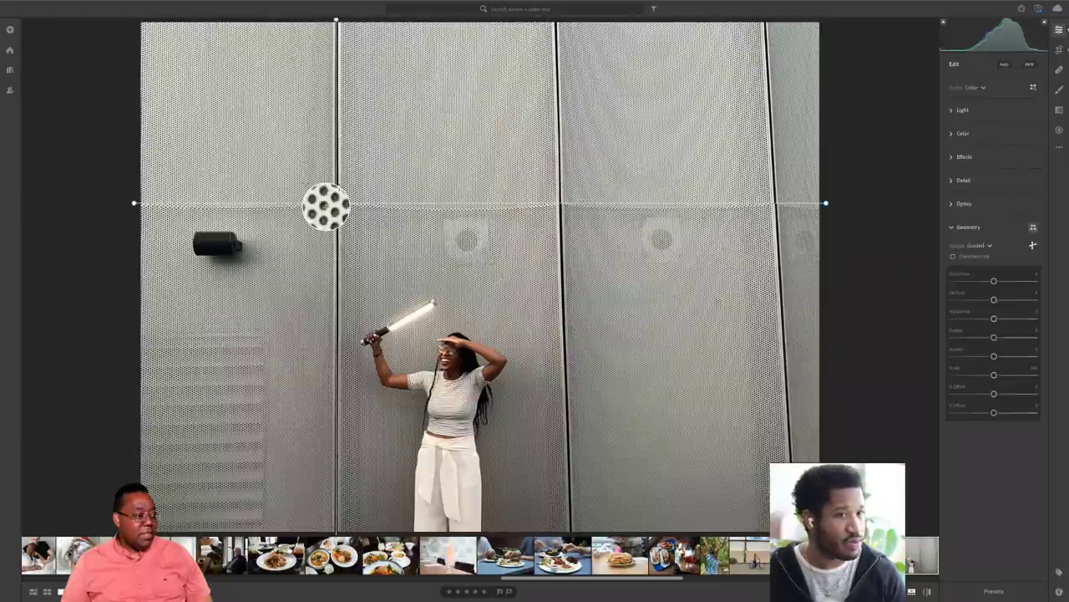
- Add a second vertical Guided Upright guide along the rightmost panel joint and compare the corrected wall with the original
{"action": "left_click", "coordinate": [980, 245]}
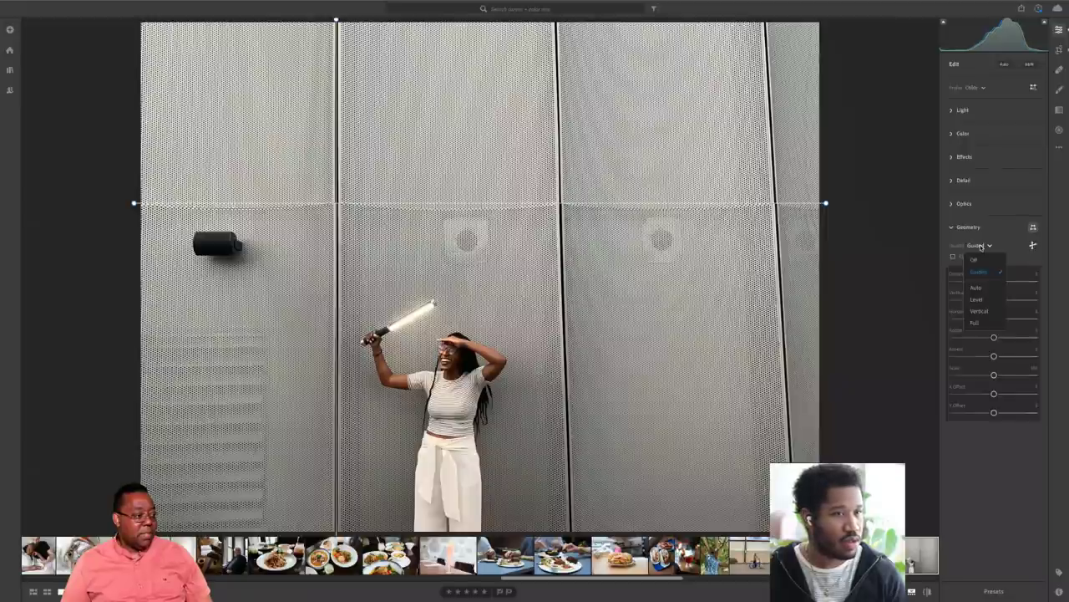
{"action": "left_click", "coordinate": [974, 260]}
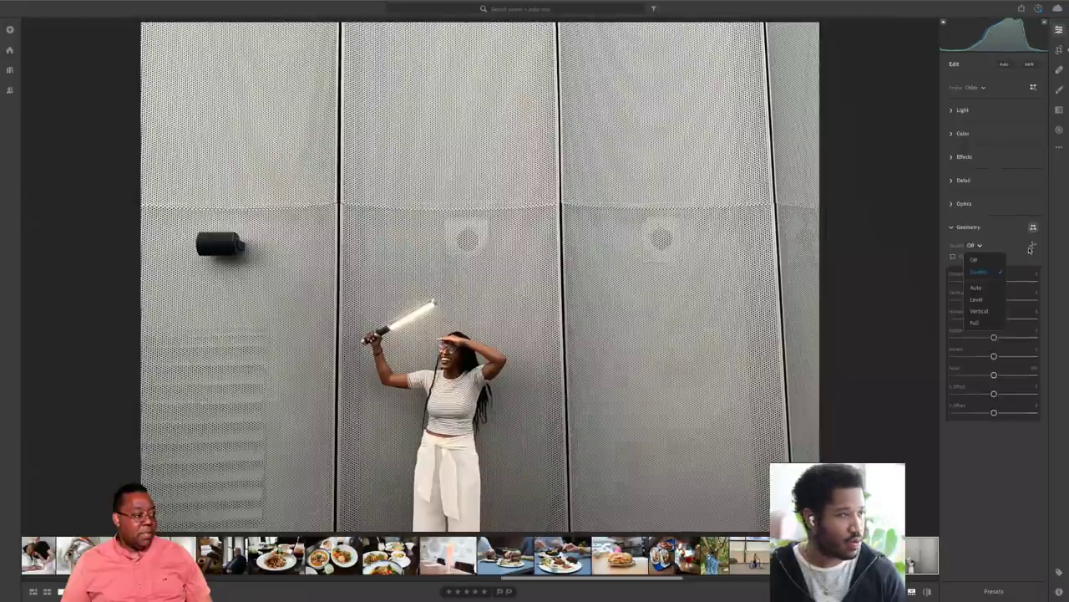
{"action": "left_click", "coordinate": [1033, 247]}
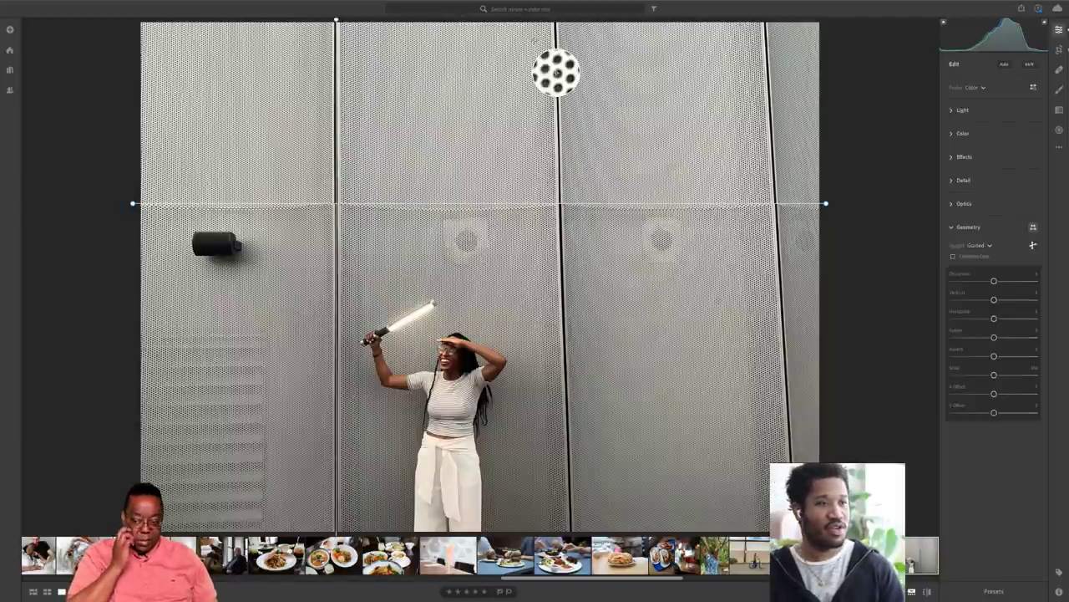
{"action": "left_click_drag", "start_coordinate": [765, 19], "coordinate": [788, 442]}
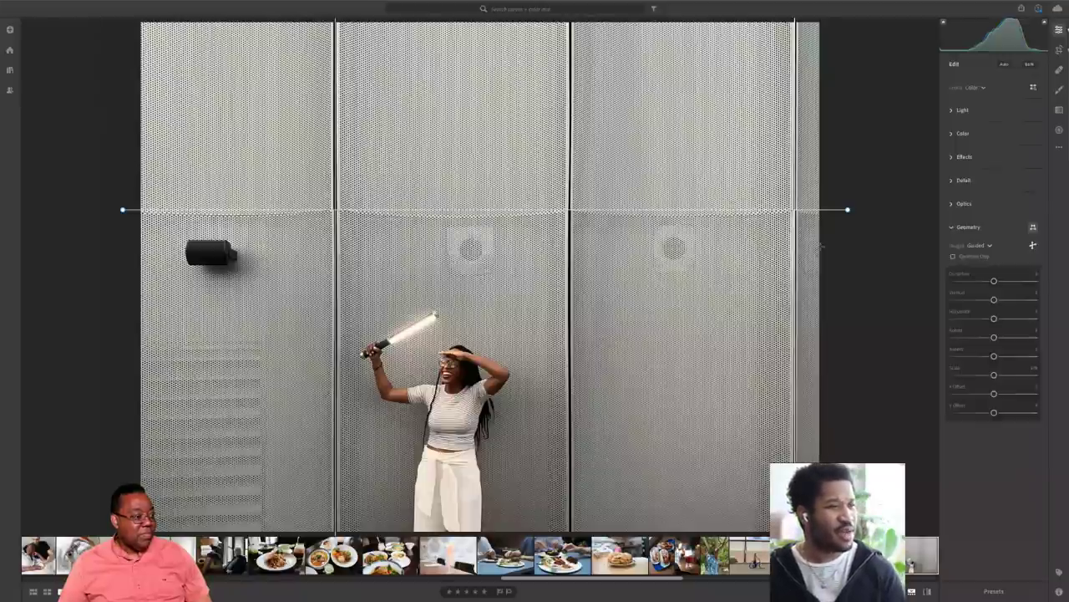
{"action": "left_click_drag", "start_coordinate": [266, 240], "coordinate": [266, 240]}
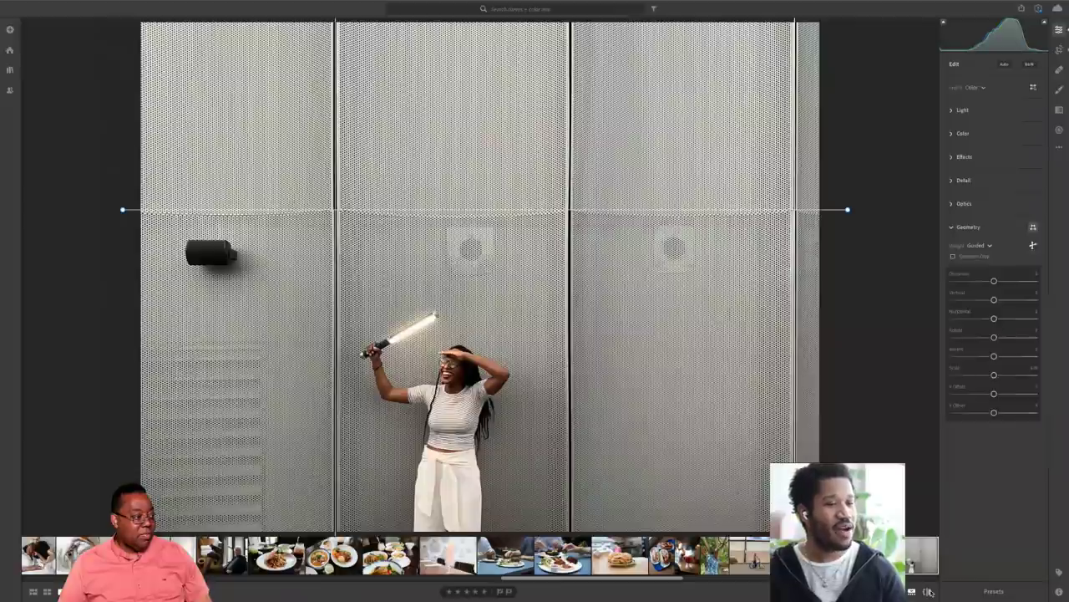
{"action": "left_click", "coordinate": [929, 592]}
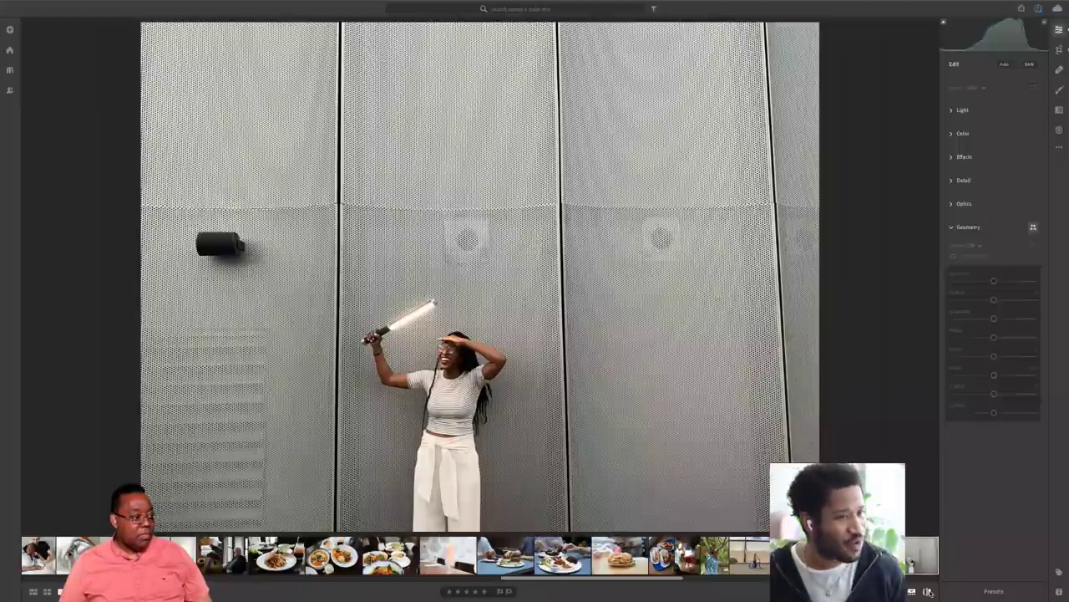
{"action": "left_click", "coordinate": [928, 591]}
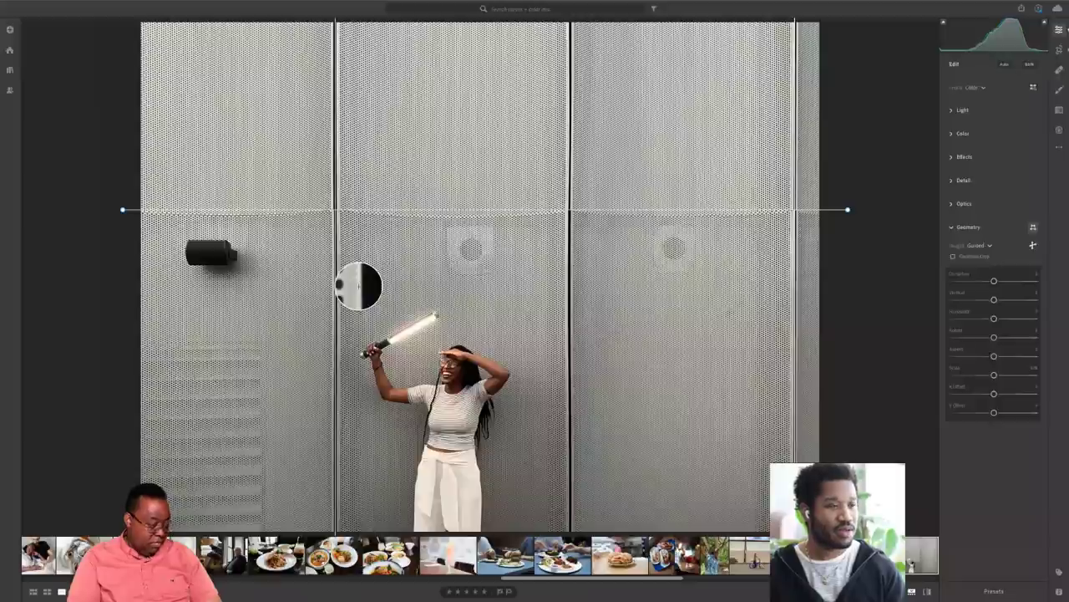
- Open the food photo showing the bowl of curry noodles beside the plate with a fried egg
{"action": "key", "text": "Left"}
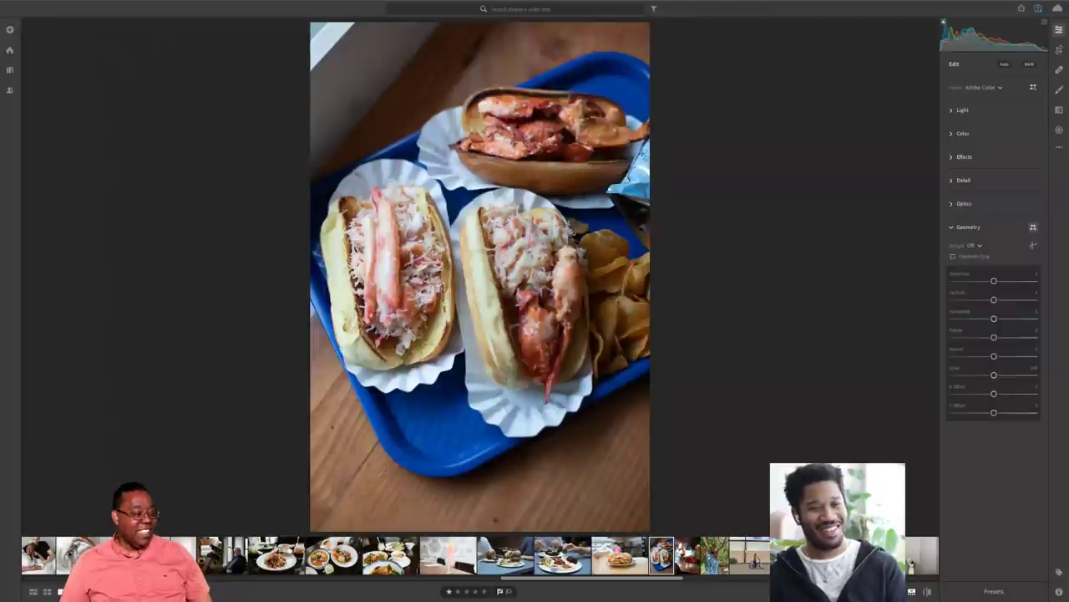
{"action": "left_click", "coordinate": [333, 554]}
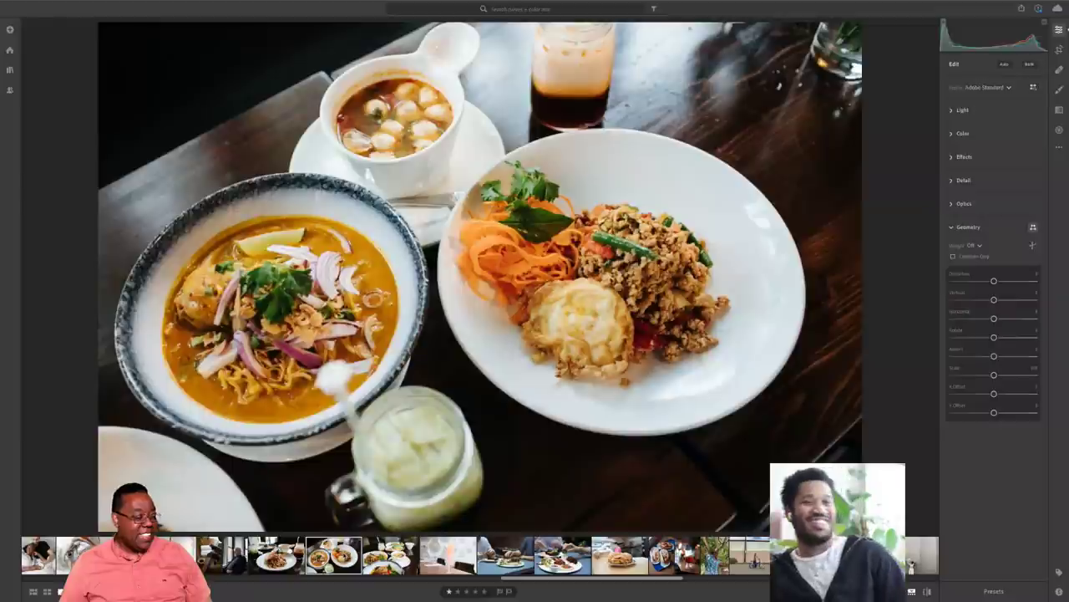
- Expand the Light settings of the curry noodles photo and compare the edited version with the original
{"action": "left_click", "coordinate": [962, 109]}
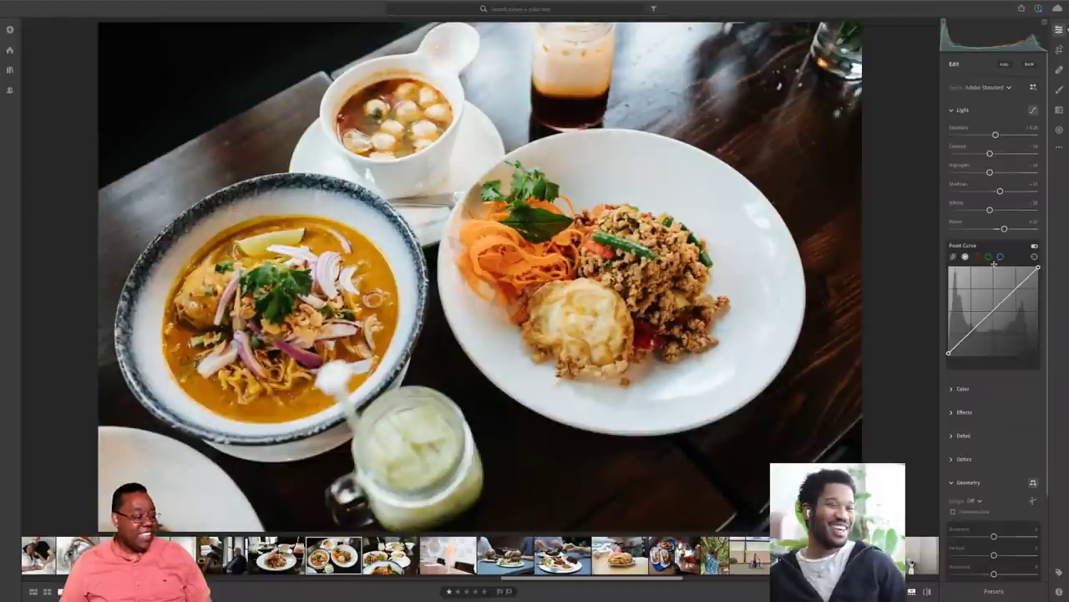
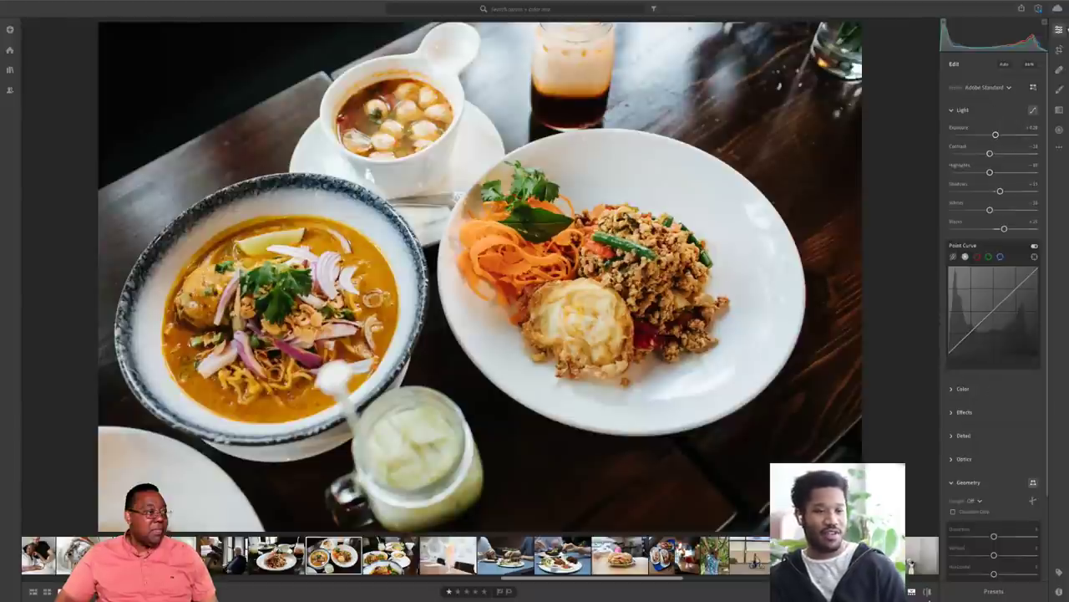
{"action": "left_click", "coordinate": [927, 592]}
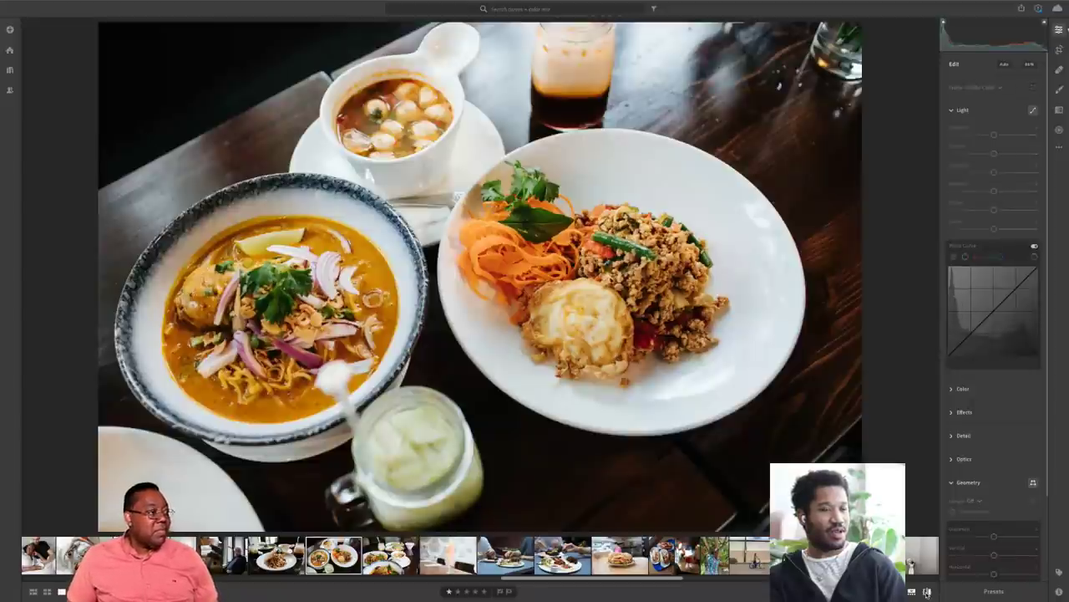
{"action": "left_click", "coordinate": [928, 592]}
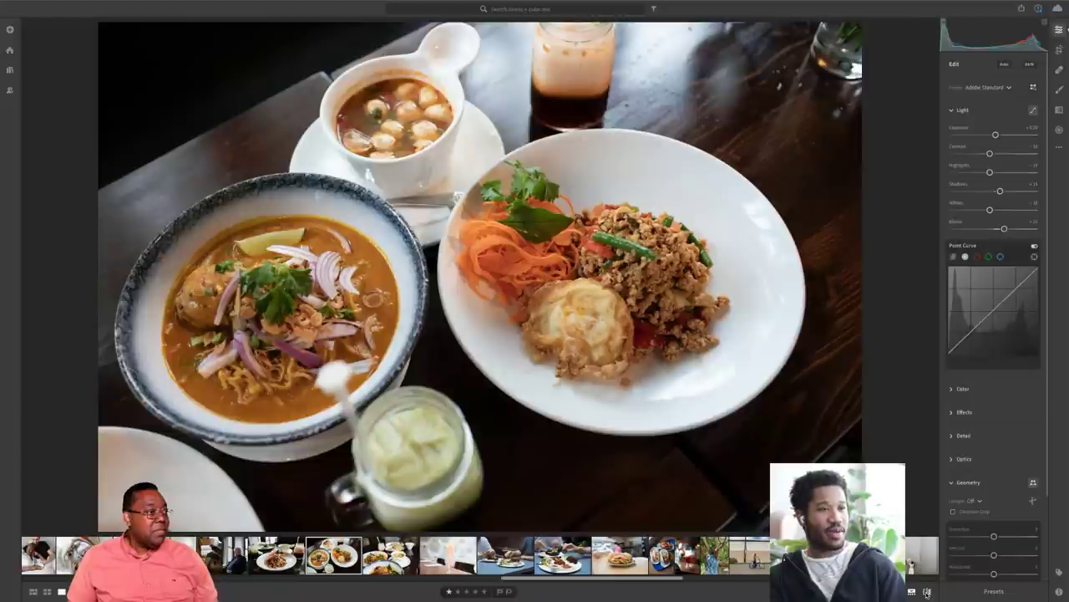
{"action": "left_click", "coordinate": [928, 592]}
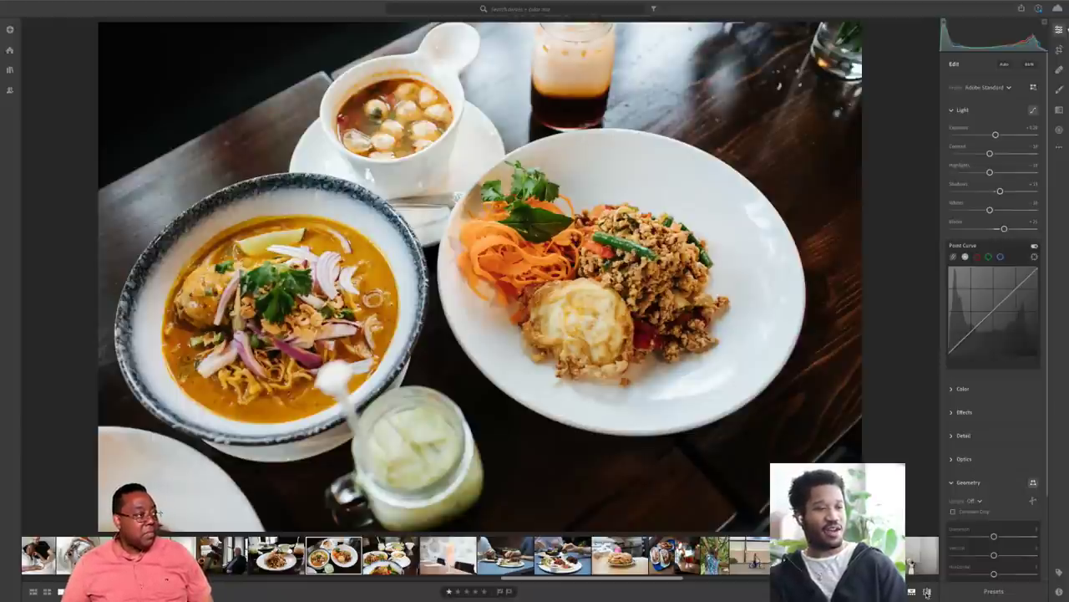
{"action": "left_click", "coordinate": [928, 592]}
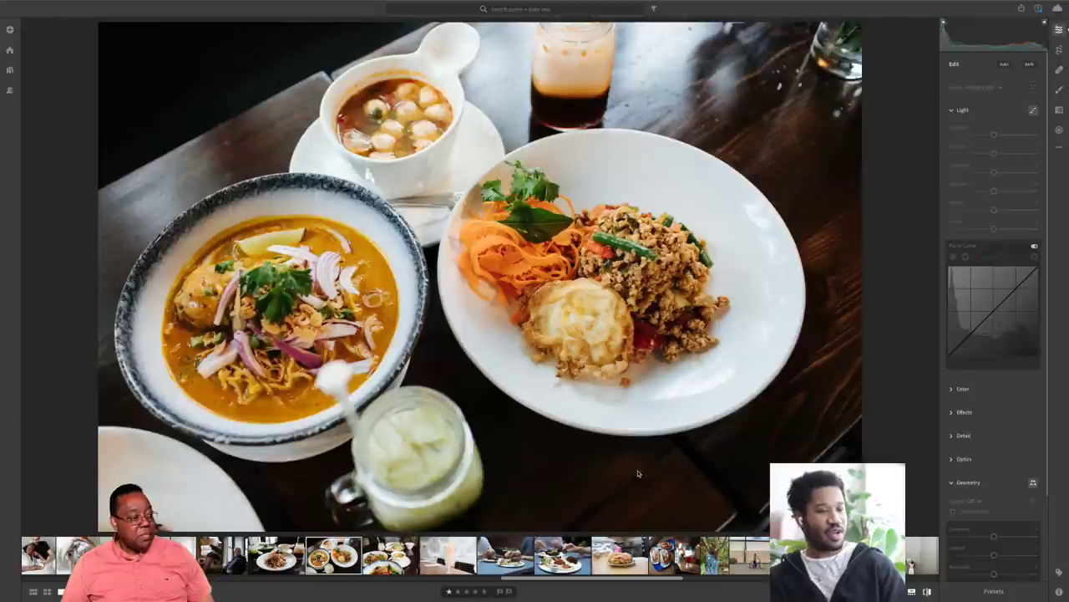
- Open the neighbouring photo of the minced-meat plate, compare its edited version with the original and check its Color settings
{"action": "key", "text": "Left"}
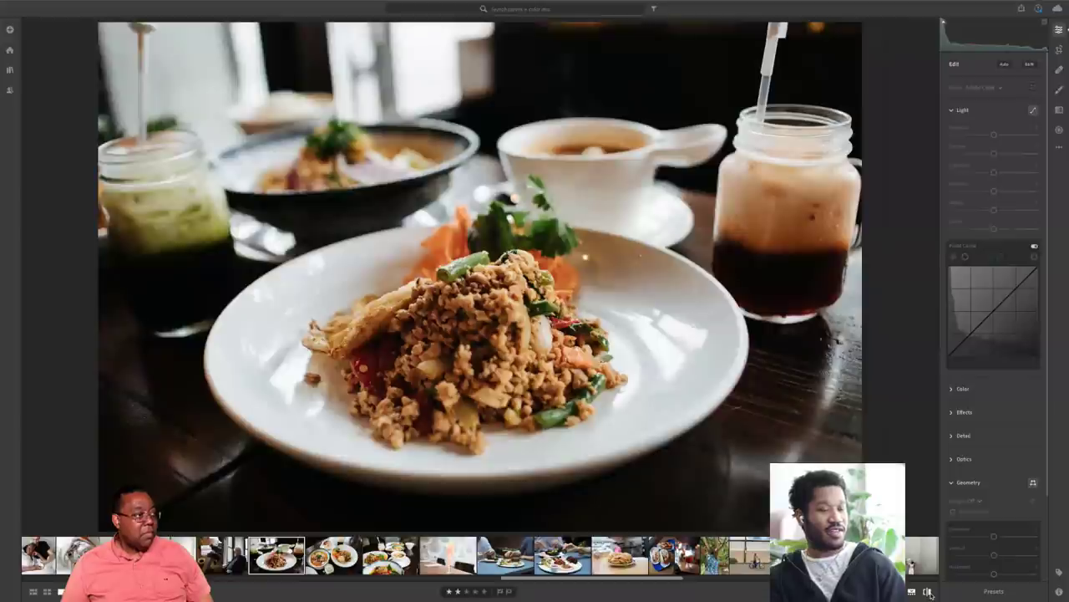
{"action": "left_click", "coordinate": [928, 591]}
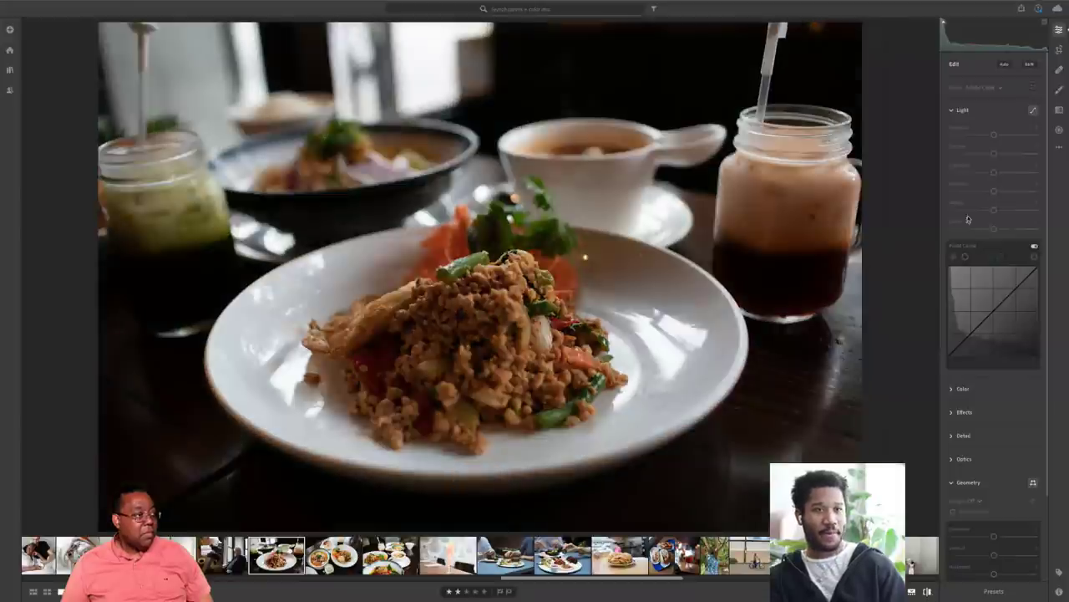
{"action": "key", "text": "backslash"}
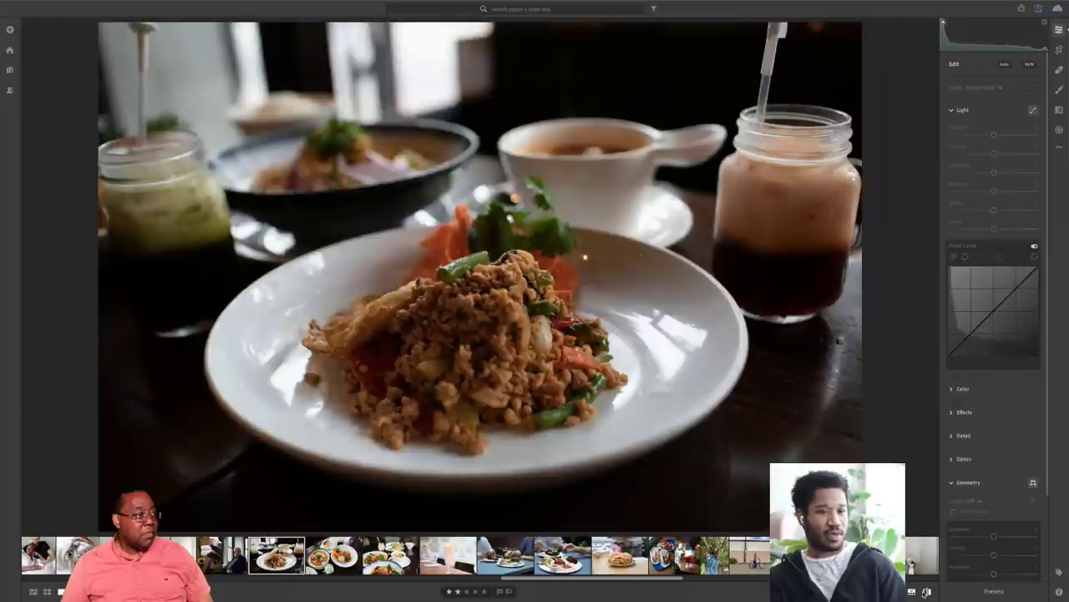
{"action": "left_click", "coordinate": [927, 592]}
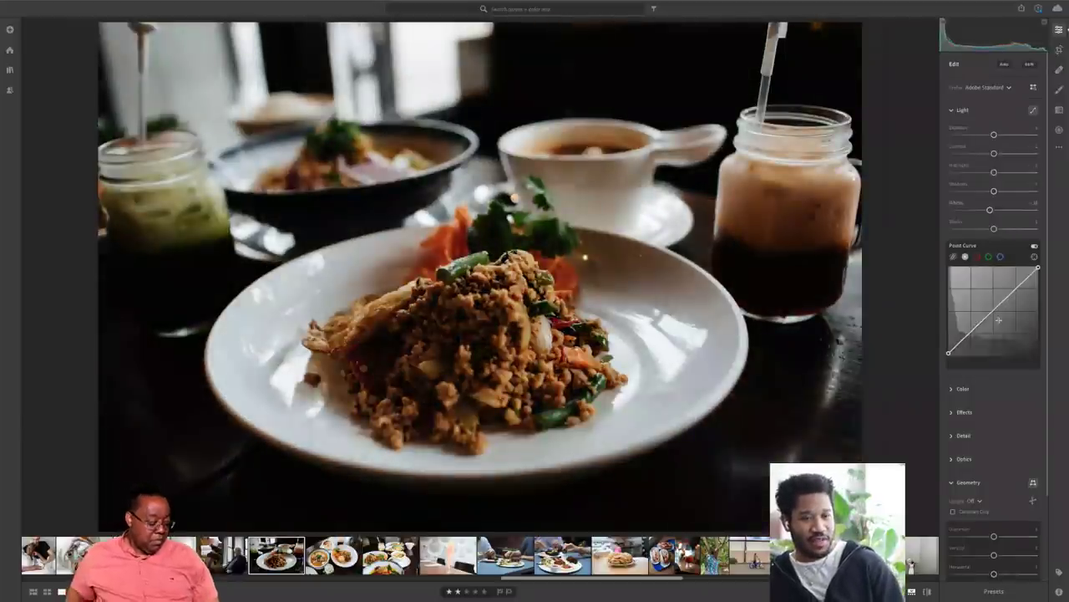
{"action": "left_click", "coordinate": [963, 388]}
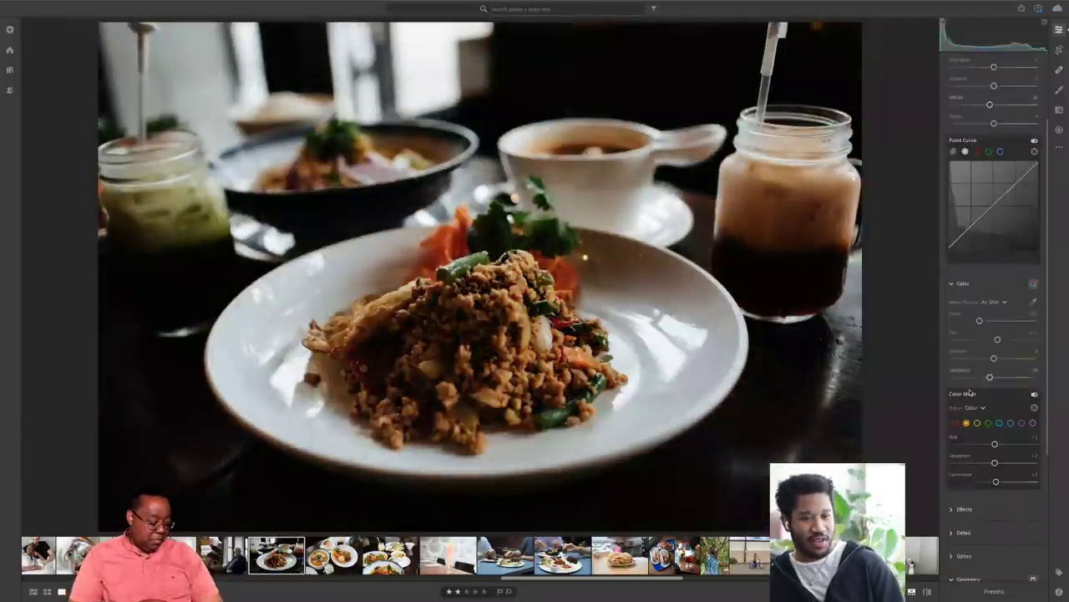
{"action": "left_click", "coordinate": [963, 283]}
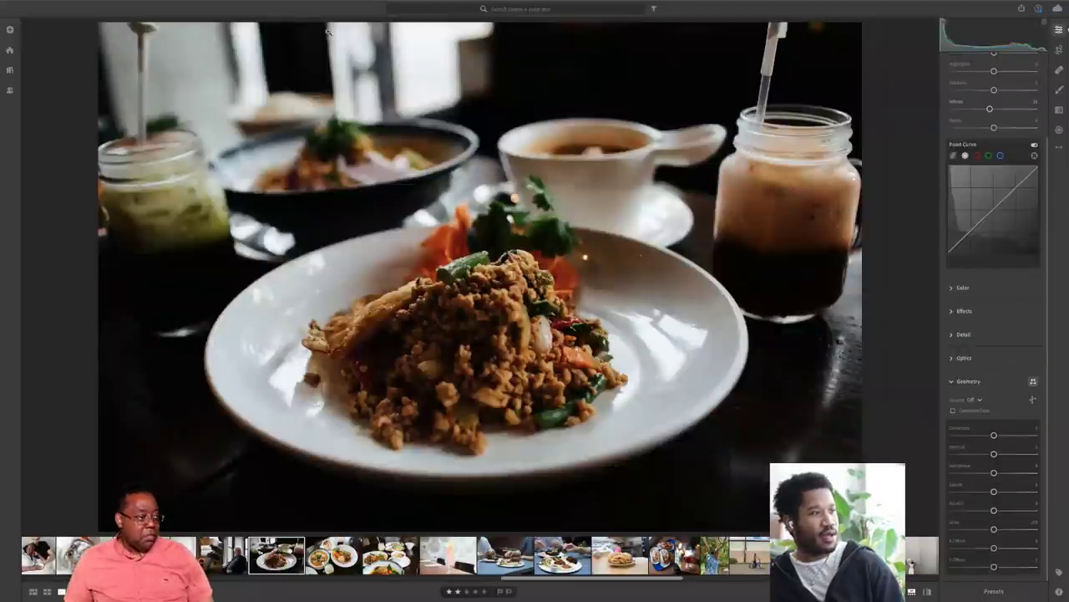
{"action": "right_click", "coordinate": [279, 553]}
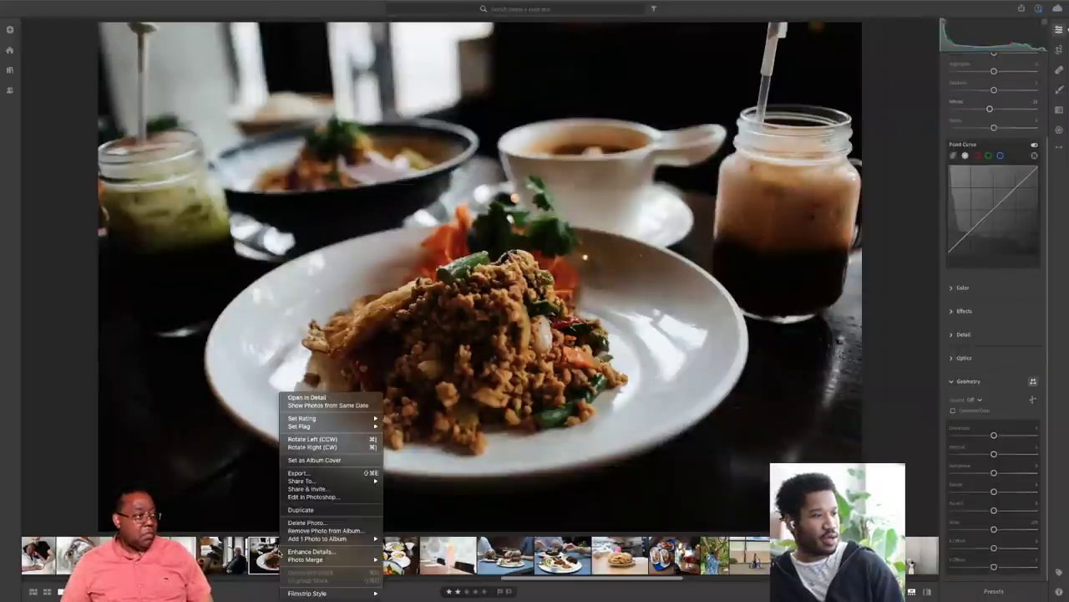
{"action": "left_click", "coordinate": [718, 598]}
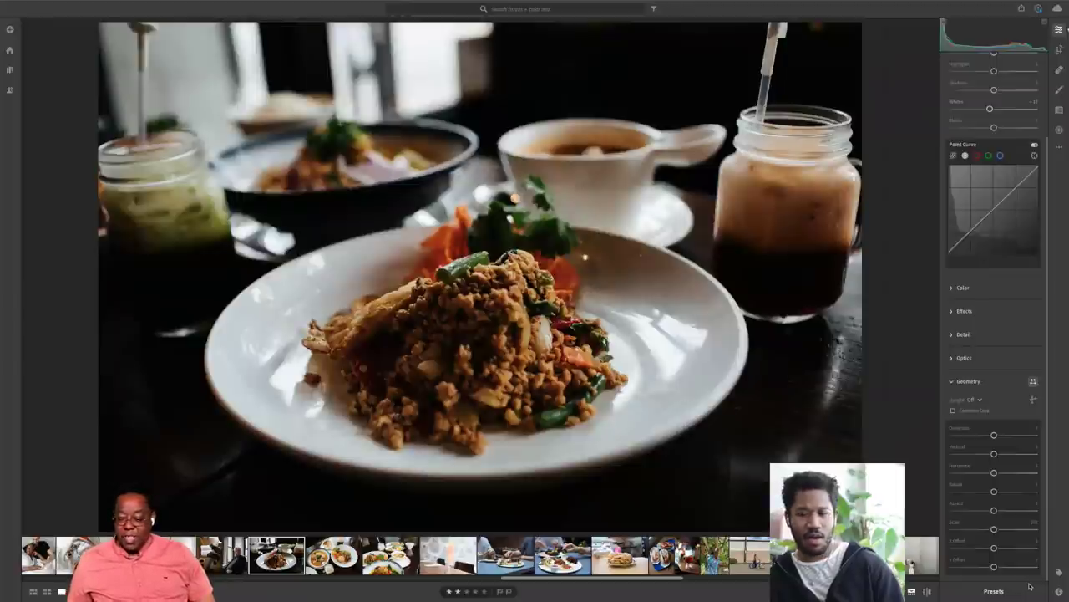
{"action": "right_click", "coordinate": [280, 554]}
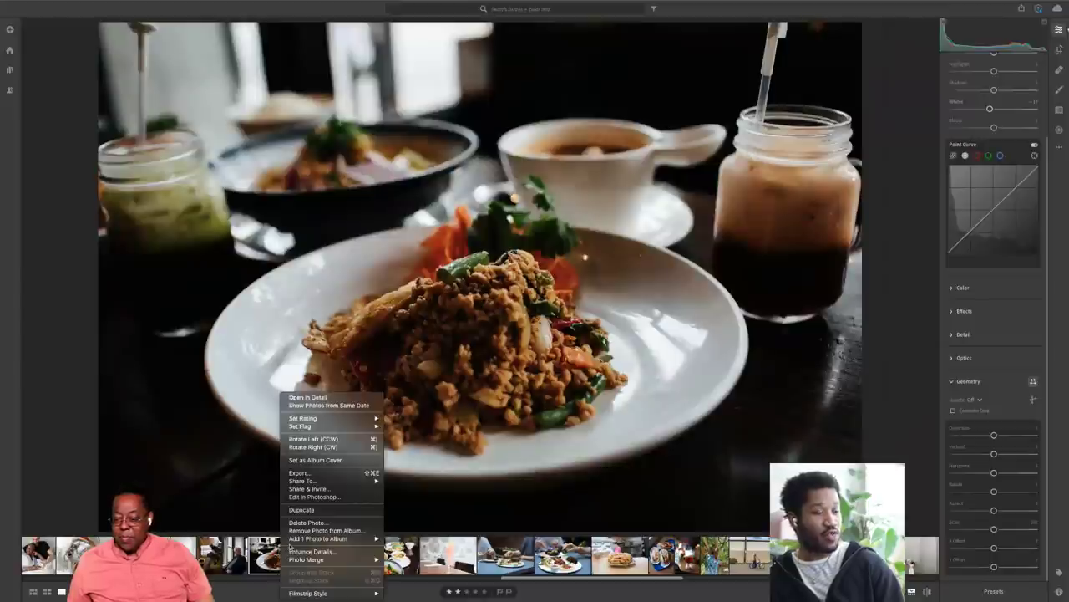
{"action": "key", "text": "Escape"}
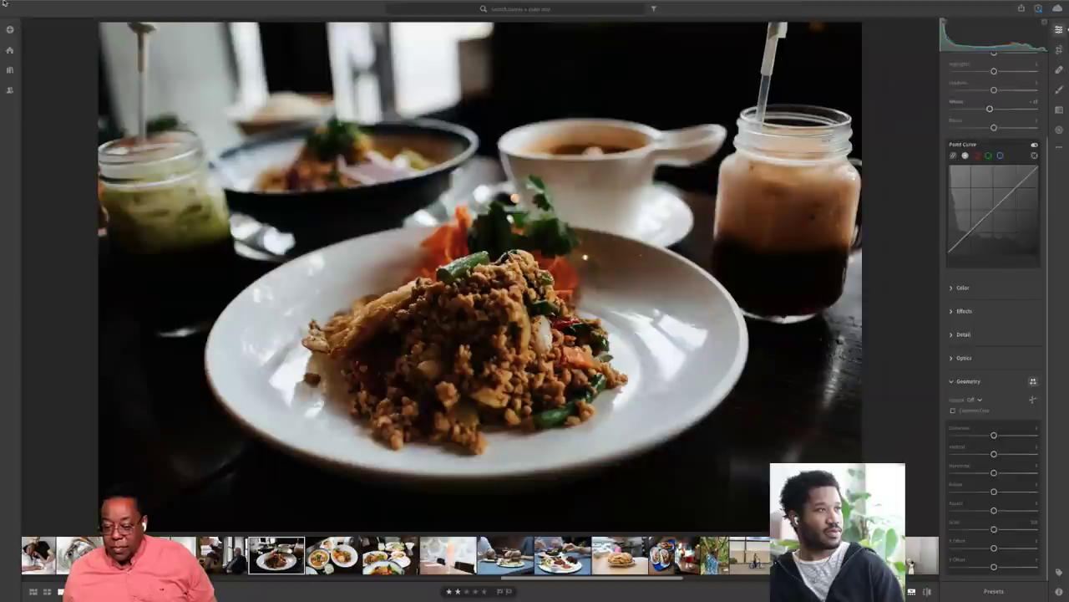
- Reset the minced-meat plate photo to its original, removing all its edits
{"action": "left_click", "coordinate": [100, 4]}
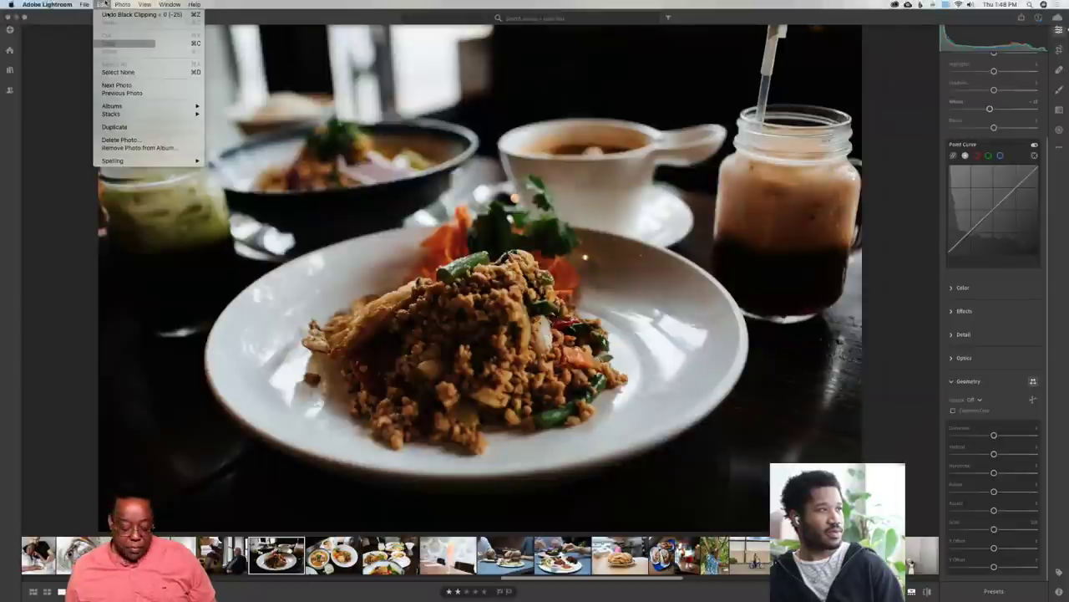
{"action": "mouse_move", "coordinate": [124, 3]}
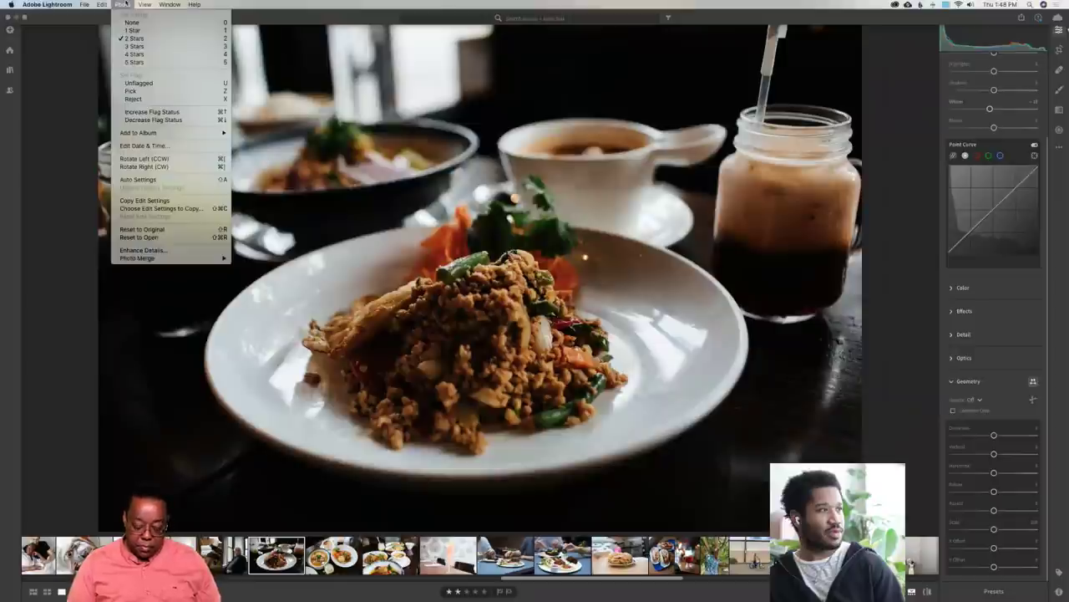
{"action": "left_click", "coordinate": [169, 230]}
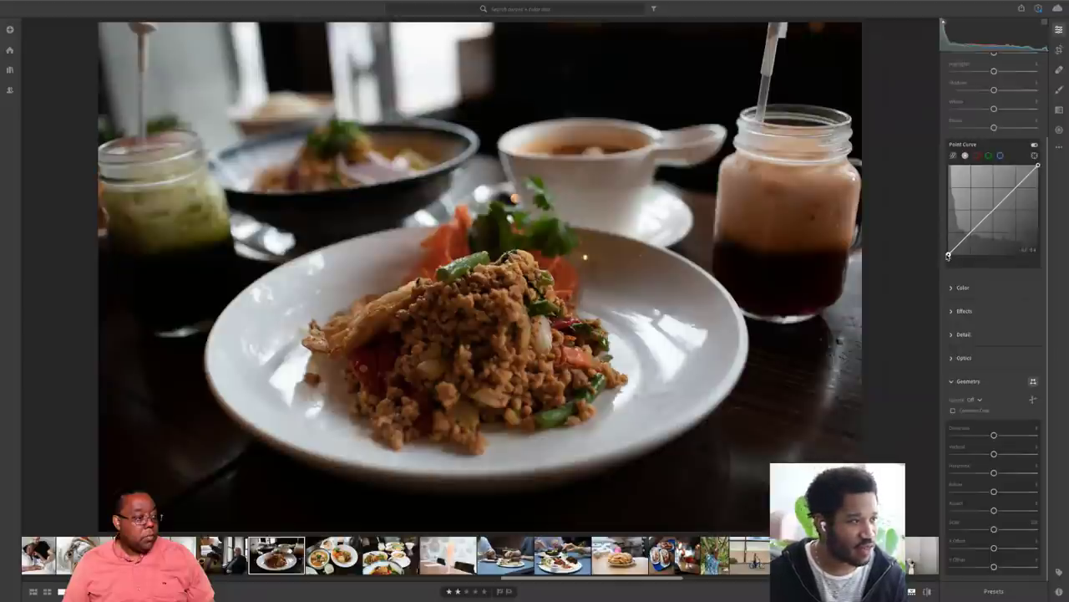
- Raise the black point of the Point Curve slightly and compare the photo with its original
{"action": "left_click_drag", "start_coordinate": [948, 256], "coordinate": [948, 251]}
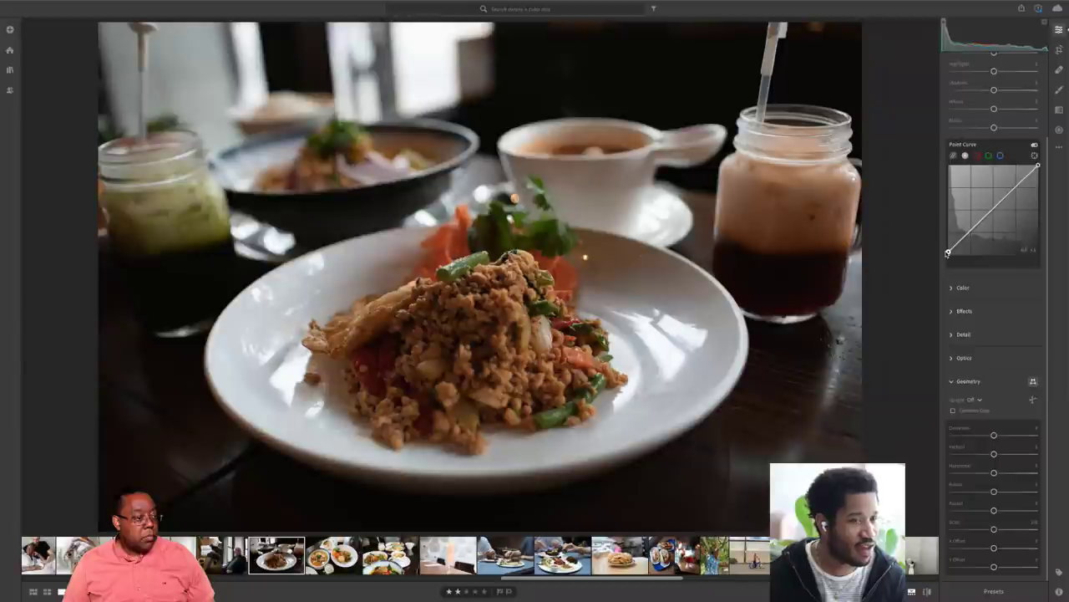
{"action": "left_click", "coordinate": [927, 592]}
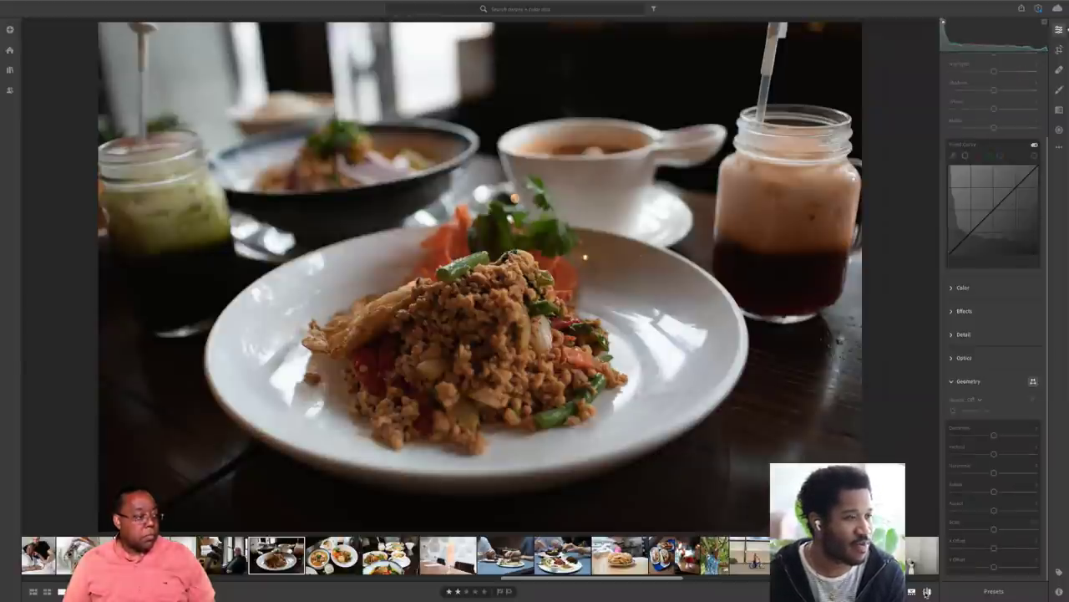
{"action": "left_click", "coordinate": [927, 592]}
{"action": "left_click", "coordinate": [926, 592]}
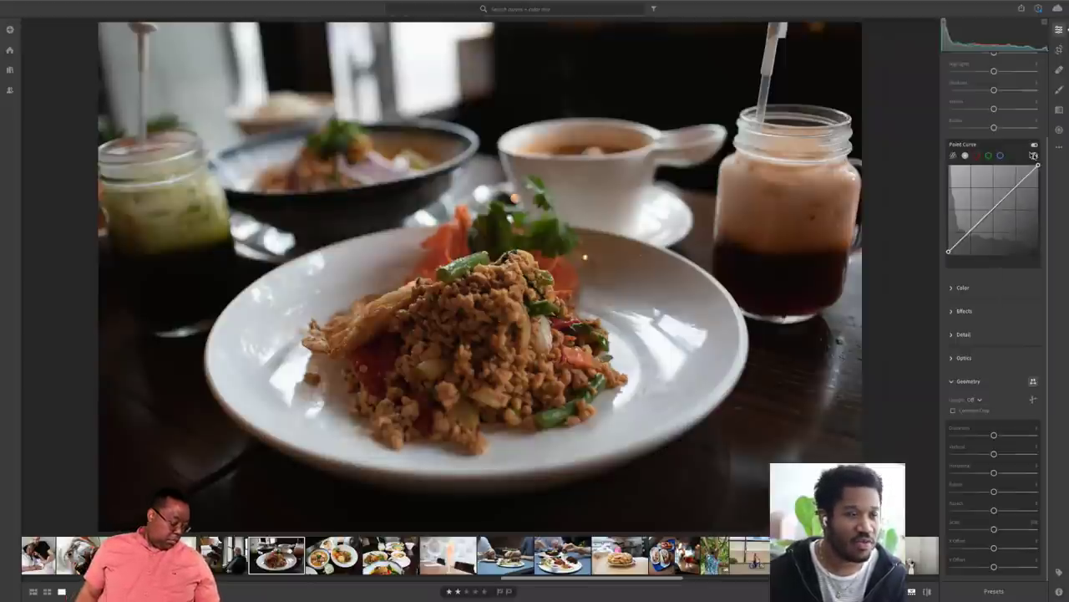
- Add points to the Point Curve by sampling tones in the plate photo with the targeted adjustment tool
{"action": "left_click", "coordinate": [1034, 155]}
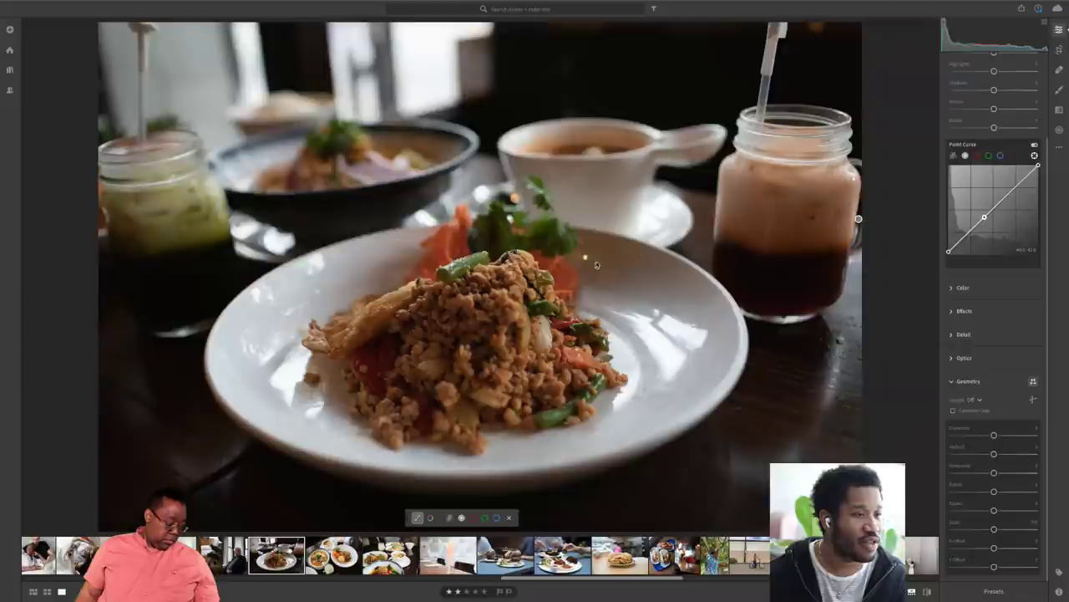
{"action": "left_click", "coordinate": [655, 307]}
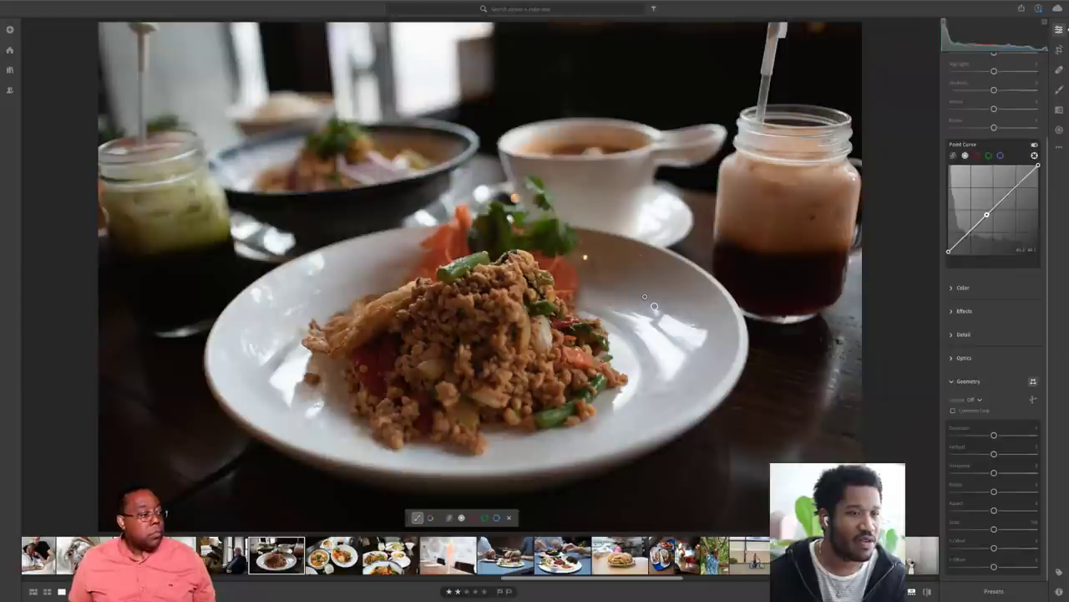
{"action": "key", "text": "ctrl+z"}
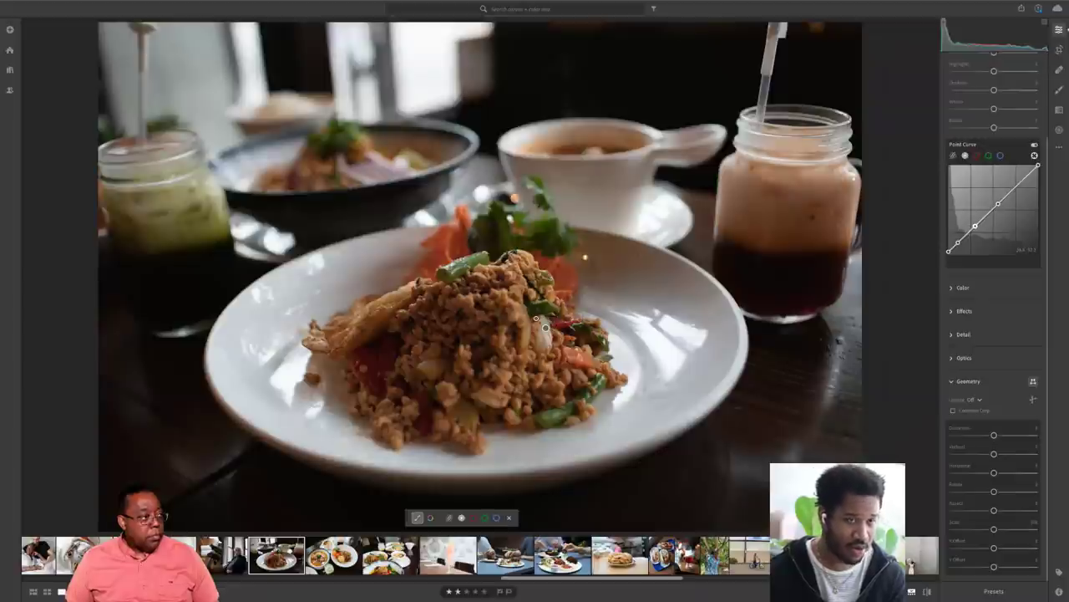
- Try raising the Point Curve's lower-midtone point to brighten the photo, and undo that point
{"action": "left_click", "coordinate": [978, 224]}
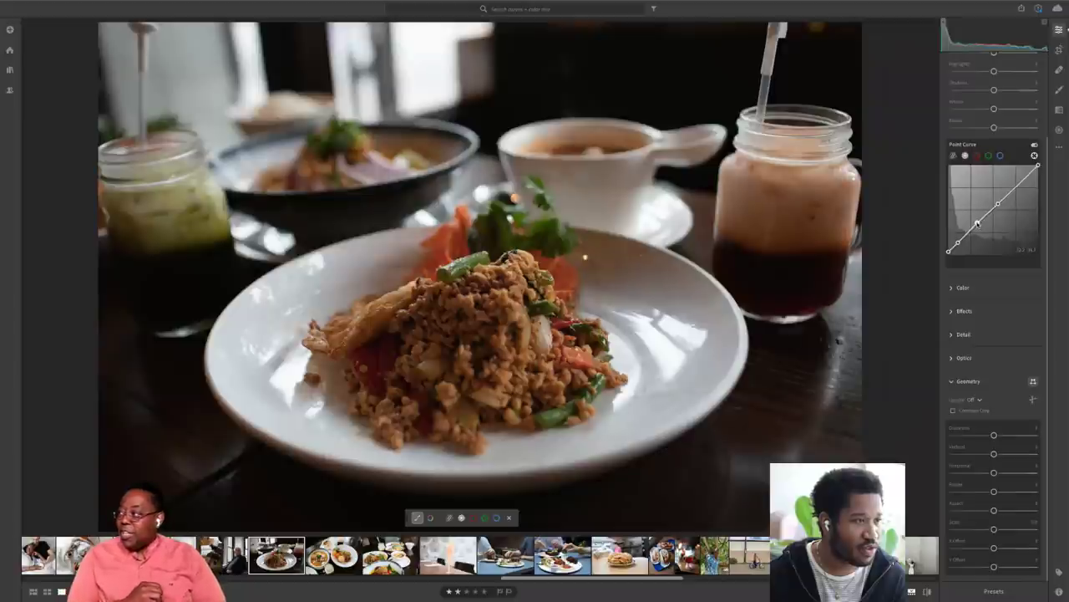
{"action": "left_click_drag", "start_coordinate": [978, 224], "coordinate": [975, 220]}
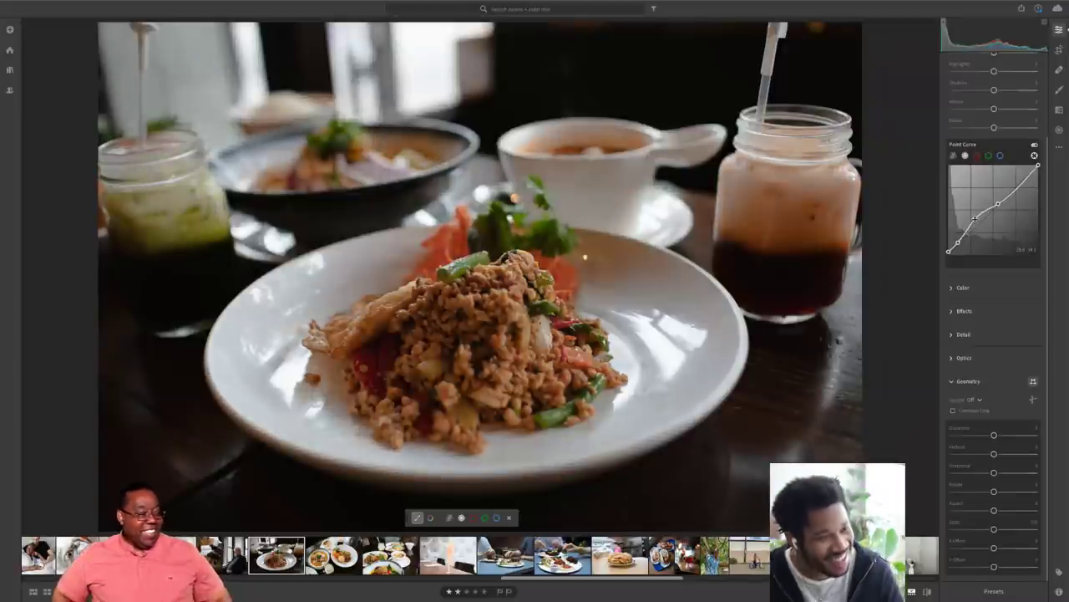
{"action": "key", "text": "ctrl+z"}
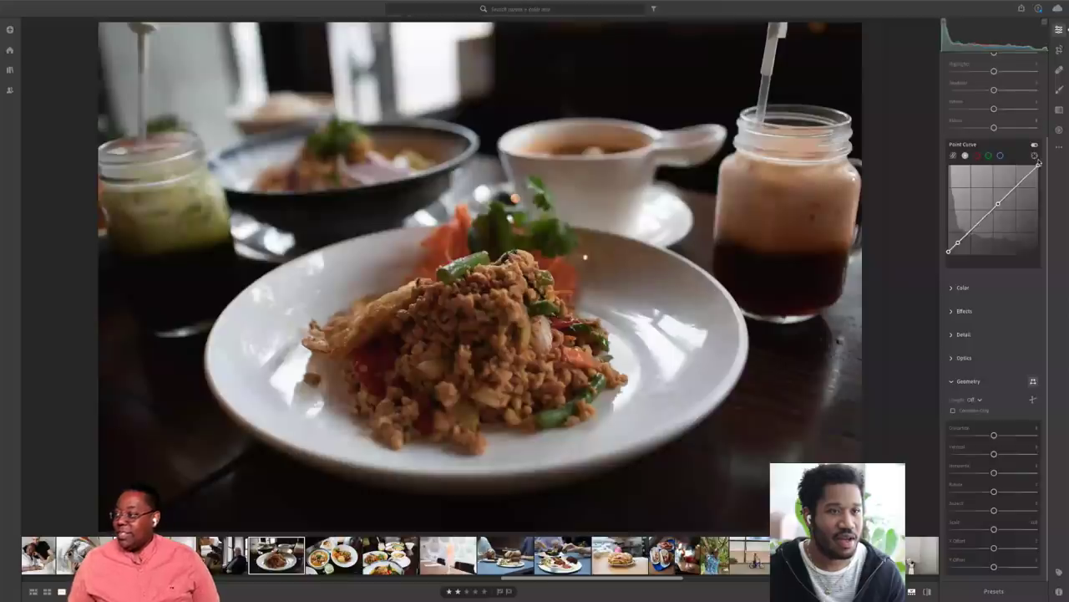
- Use the Point Curve's targeted adjustment on the minced meat to lift the curve's shadow point slightly
{"action": "left_click", "coordinate": [1034, 156]}
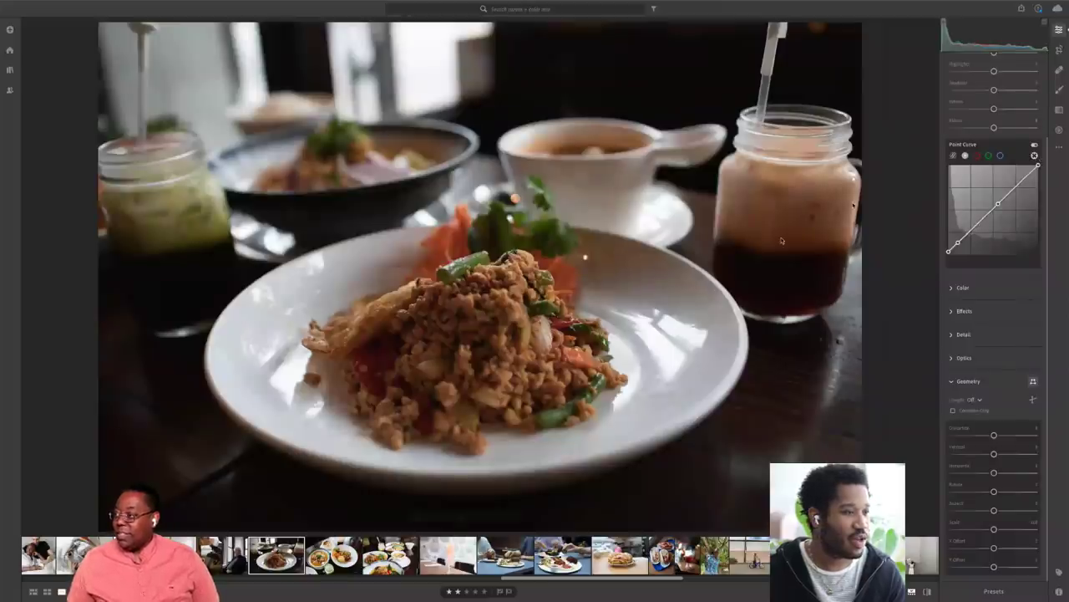
{"action": "left_click", "coordinate": [490, 330]}
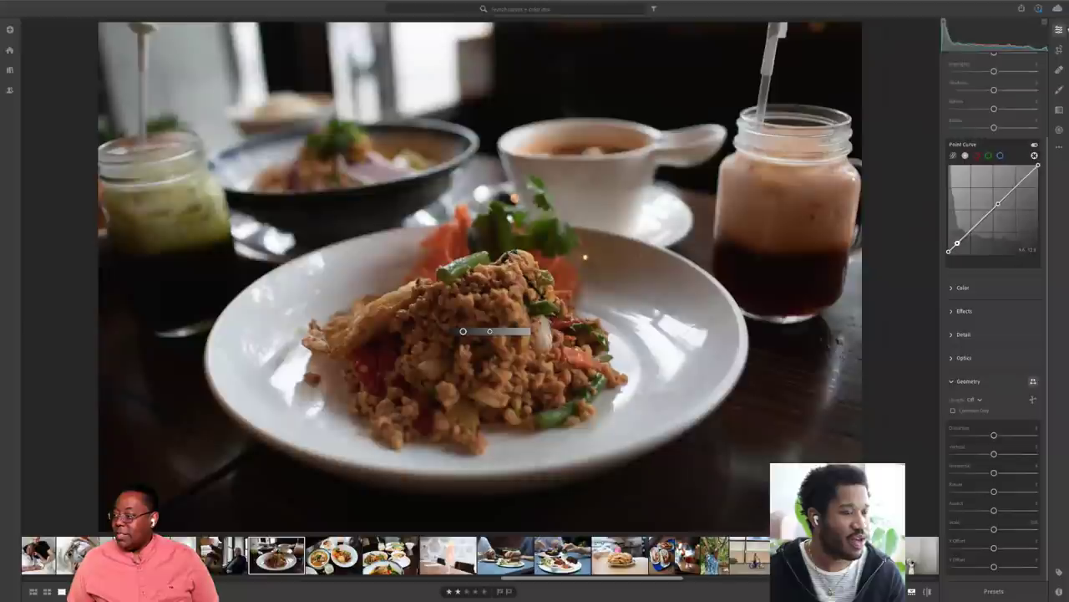
{"action": "left_click_drag", "start_coordinate": [490, 331], "coordinate": [463, 331]}
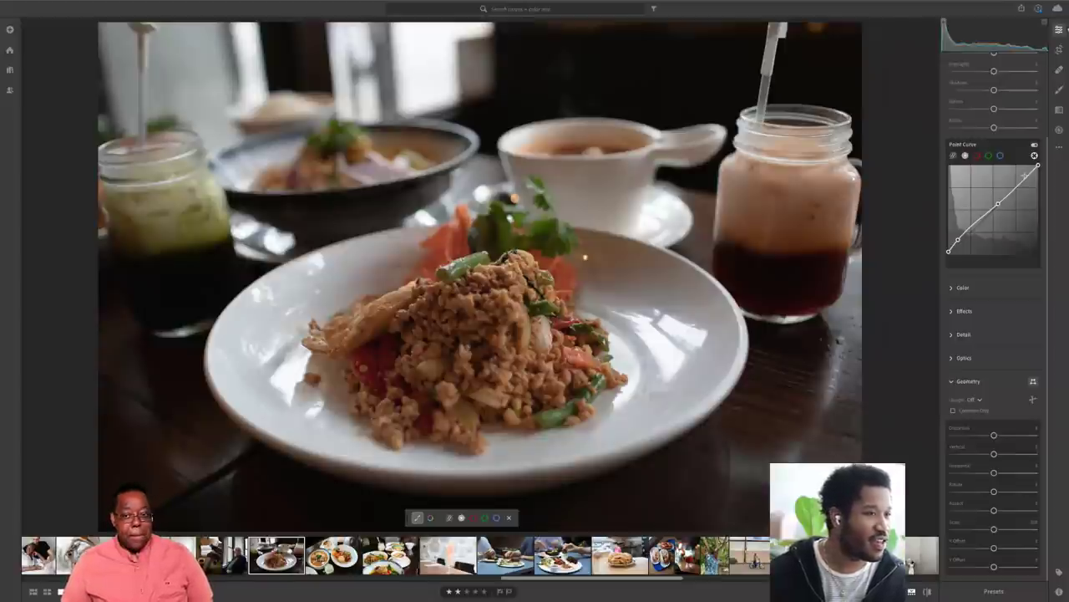
- Try raising the Light Contrast to +24, and reset it to its default
{"action": "scroll", "coordinate": [994, 142], "scroll_direction": "up", "scroll_amount": 3}
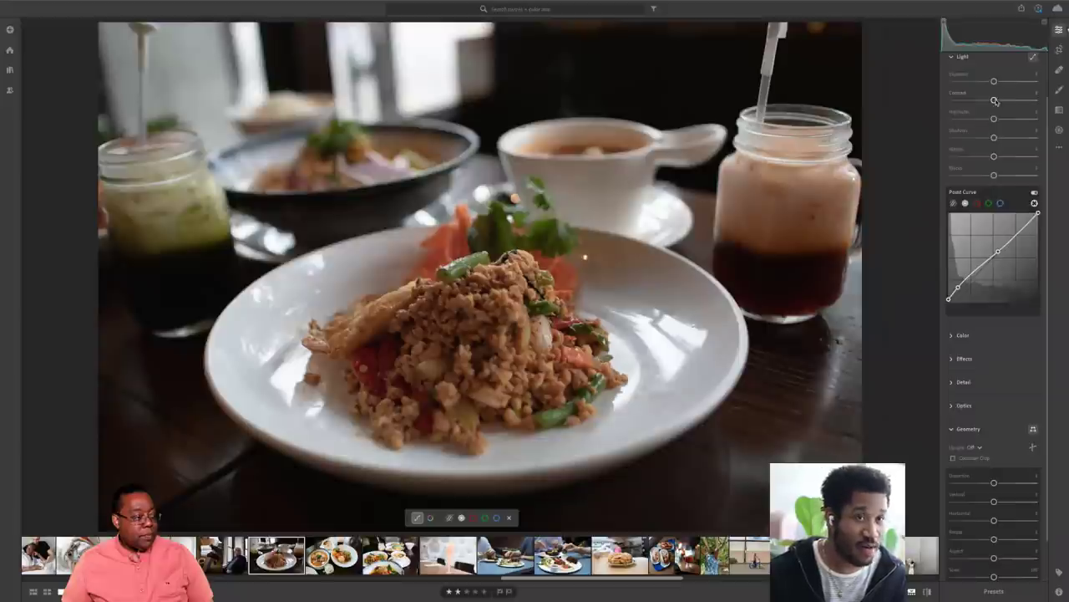
{"action": "left_click_drag", "start_coordinate": [994, 100], "coordinate": [1005, 102]}
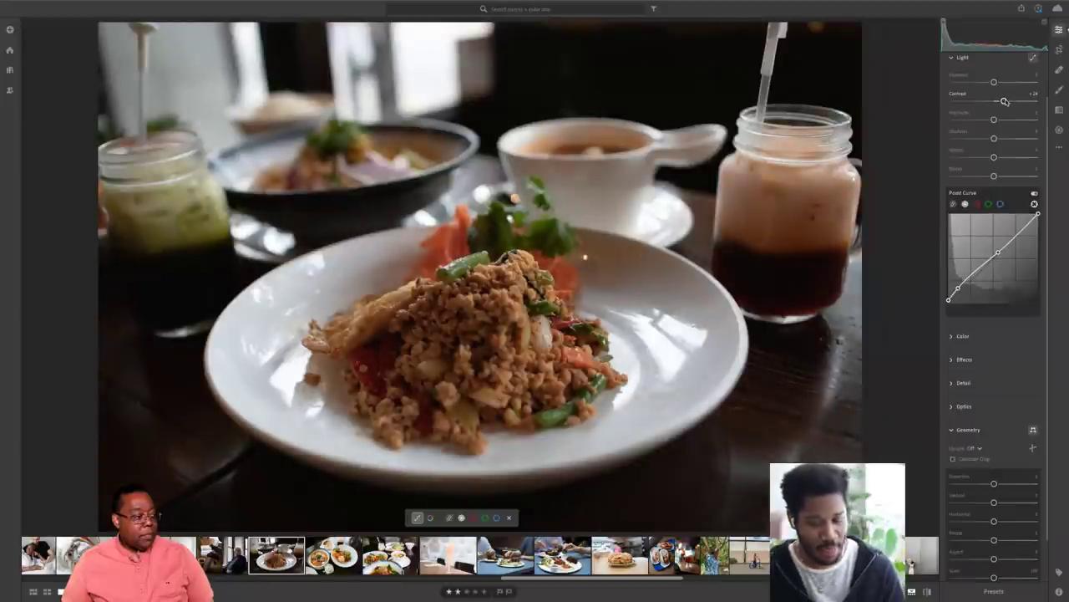
{"action": "double_click", "coordinate": [1005, 101]}
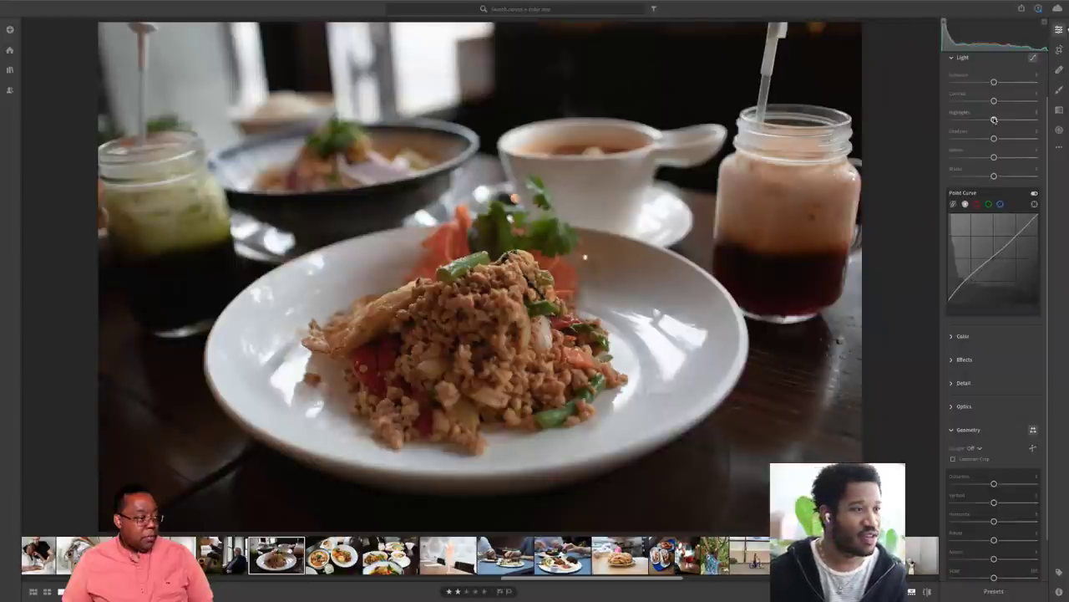
- Try raising the Light Highlights on the food photo, and reset the adjustment to its default
{"action": "mouse_move", "coordinate": [994, 120]}
{"action": "left_mouse_down"}
{"action": "mouse_move", "coordinate": [977, 120]}
{"action": "mouse_move", "coordinate": [1023, 121]}
{"action": "mouse_move", "coordinate": [1008, 120]}
{"action": "left_mouse_up"}
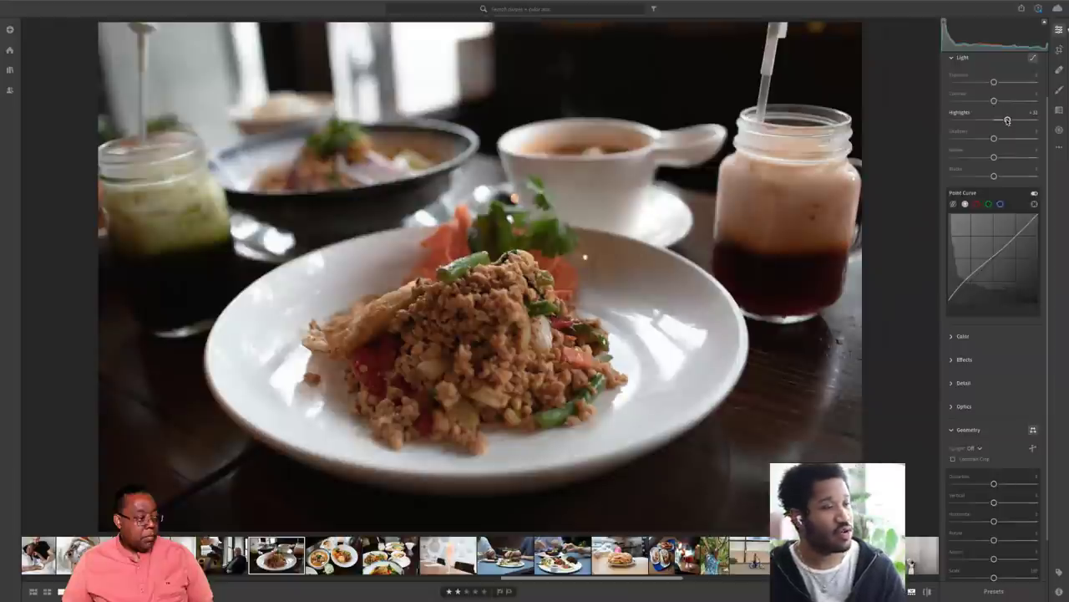
{"action": "double_click", "coordinate": [1008, 121]}
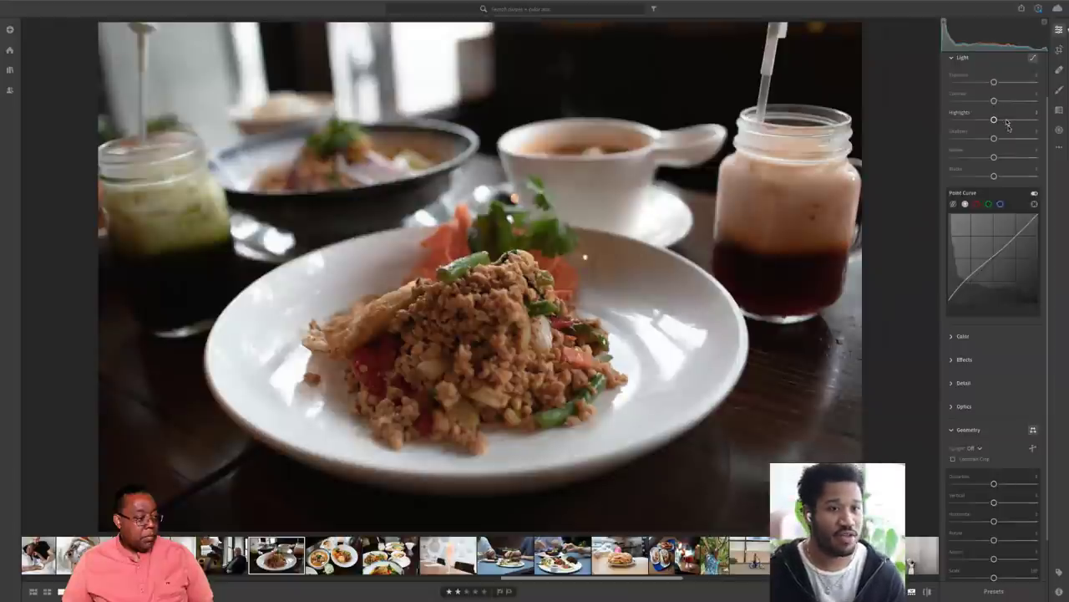
- Add points near the Point Curve's highlight end and pull the upper tones into a steeper bend
{"action": "left_click_drag", "start_coordinate": [1038, 214], "coordinate": [1036, 217]}
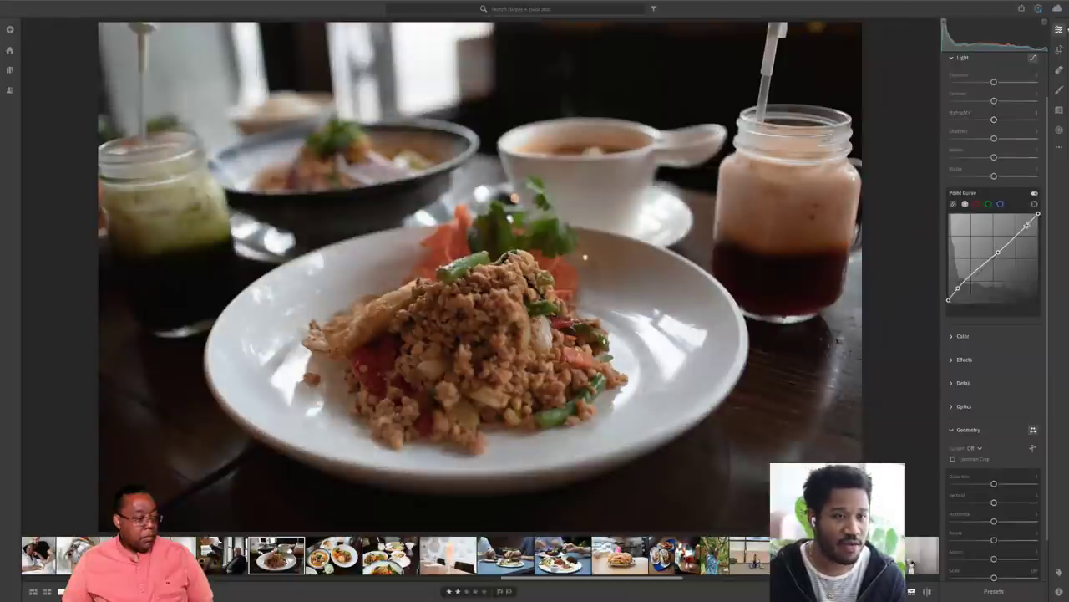
{"action": "left_click", "coordinate": [1021, 231]}
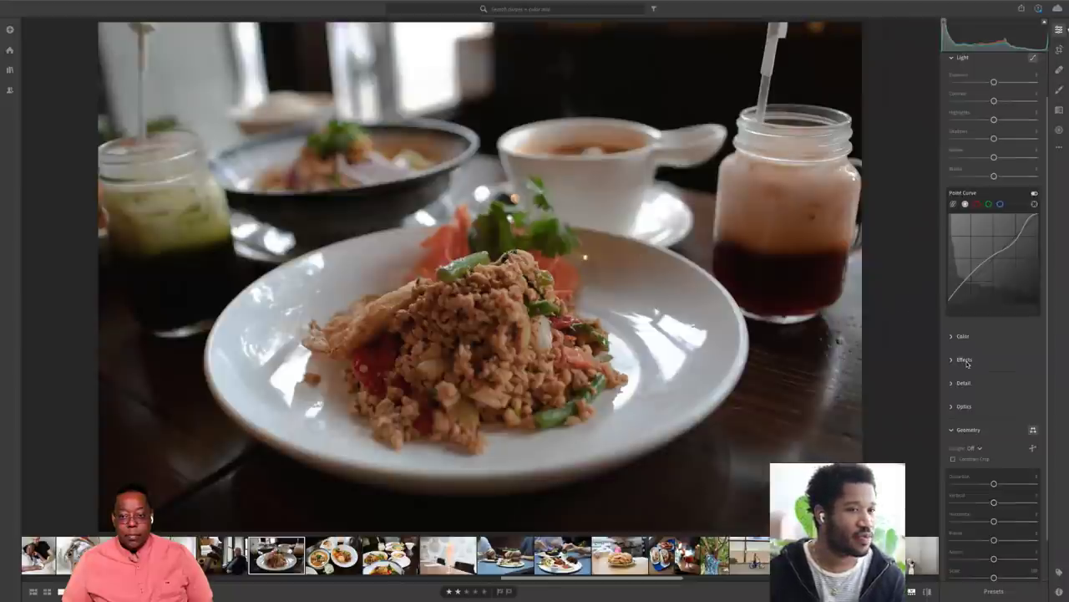
- Try lifting a shadow point on the Point Curve's red channel, and undo that point
{"action": "left_click", "coordinate": [977, 204]}
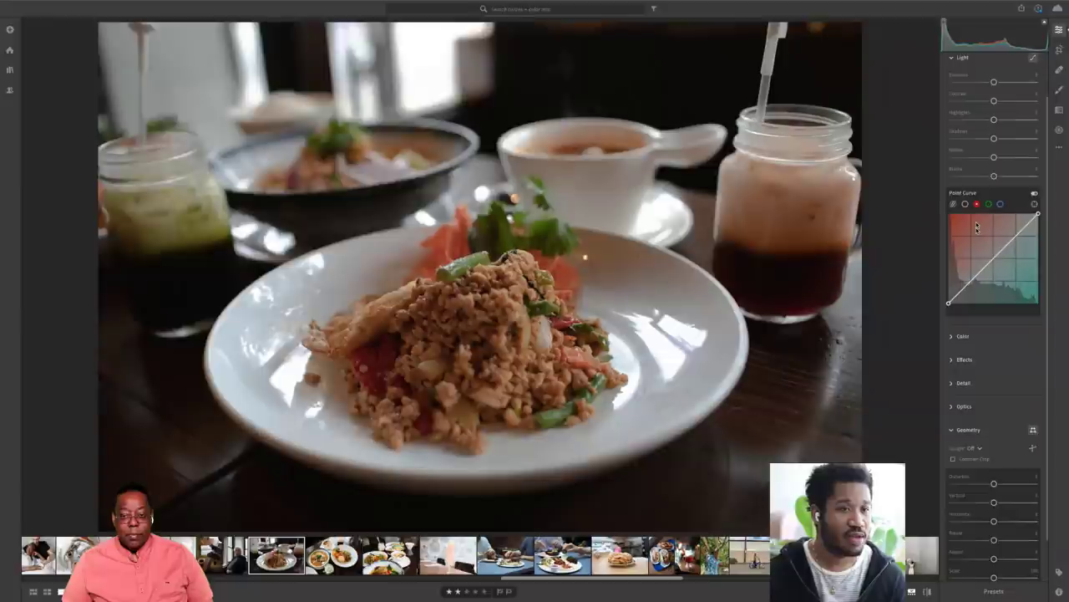
{"action": "left_click", "coordinate": [966, 288]}
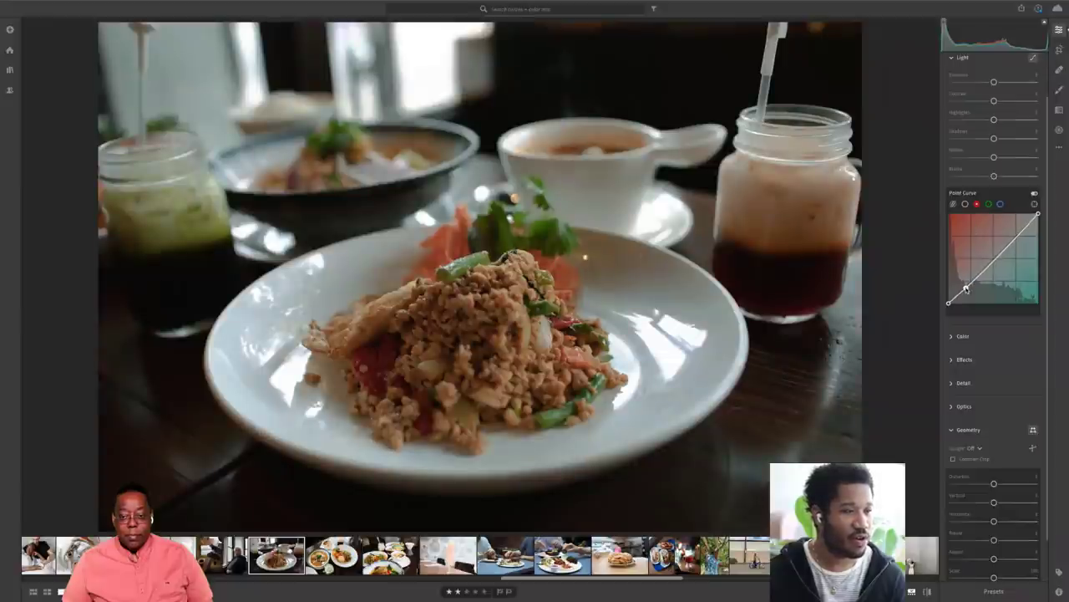
{"action": "left_click_drag", "start_coordinate": [966, 288], "coordinate": [965, 285]}
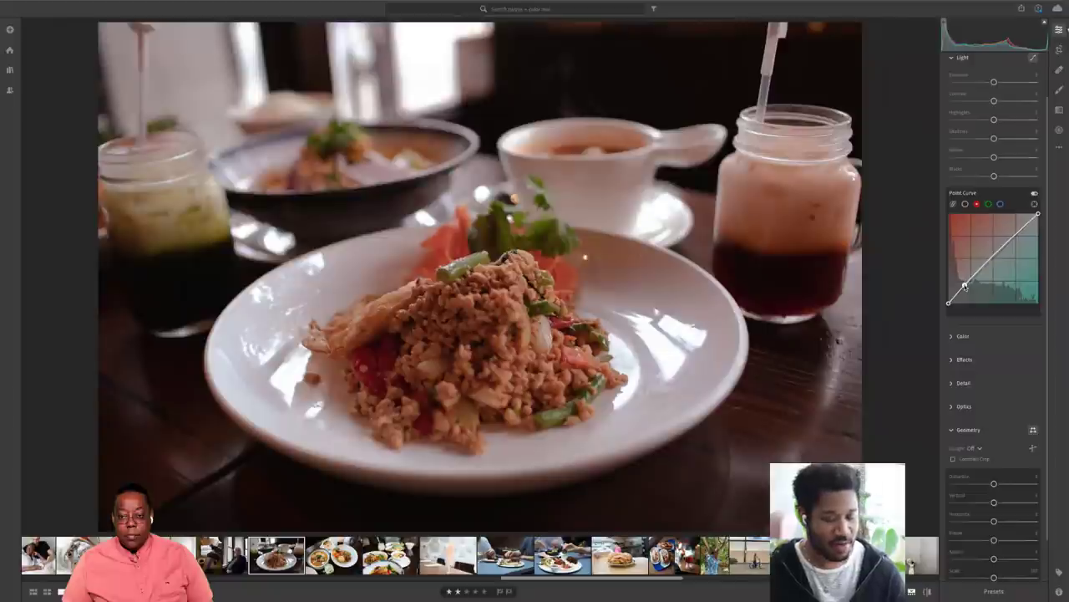
{"action": "key", "text": "ctrl+z"}
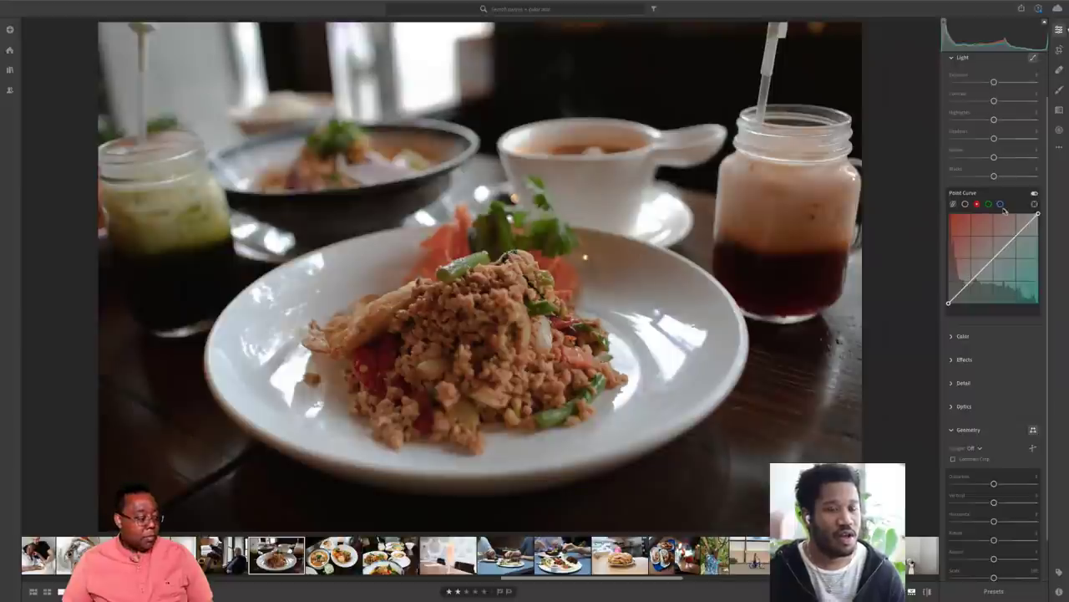
- Add a midtone point to each of the Point Curve's blue, green and red channels, moving them slightly to tint the photo
{"action": "left_click", "coordinate": [1001, 204]}
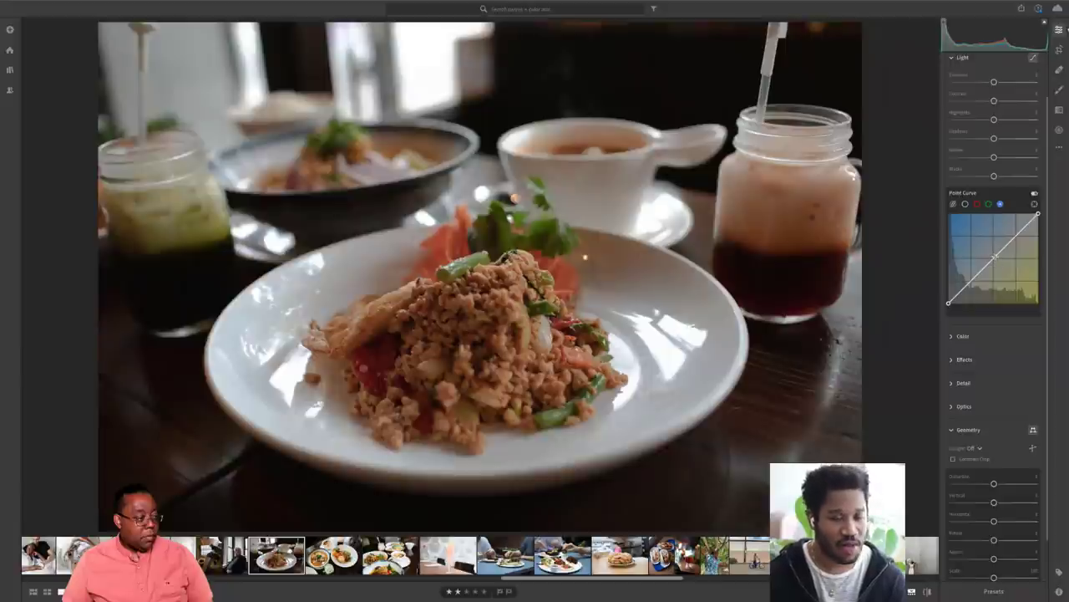
{"action": "left_click", "coordinate": [995, 257]}
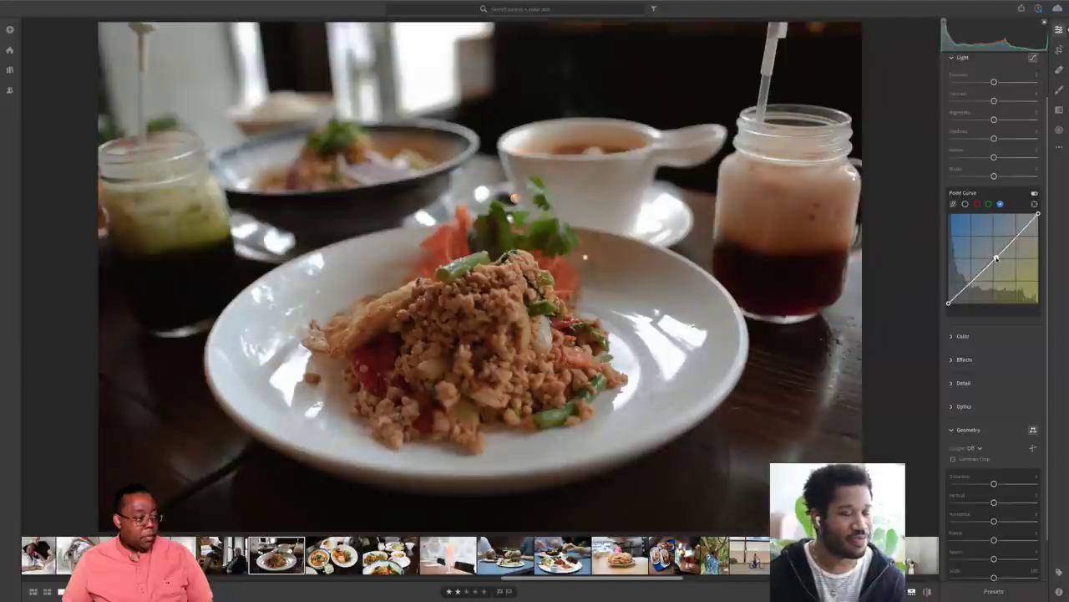
{"action": "left_click_drag", "start_coordinate": [996, 258], "coordinate": [997, 260]}
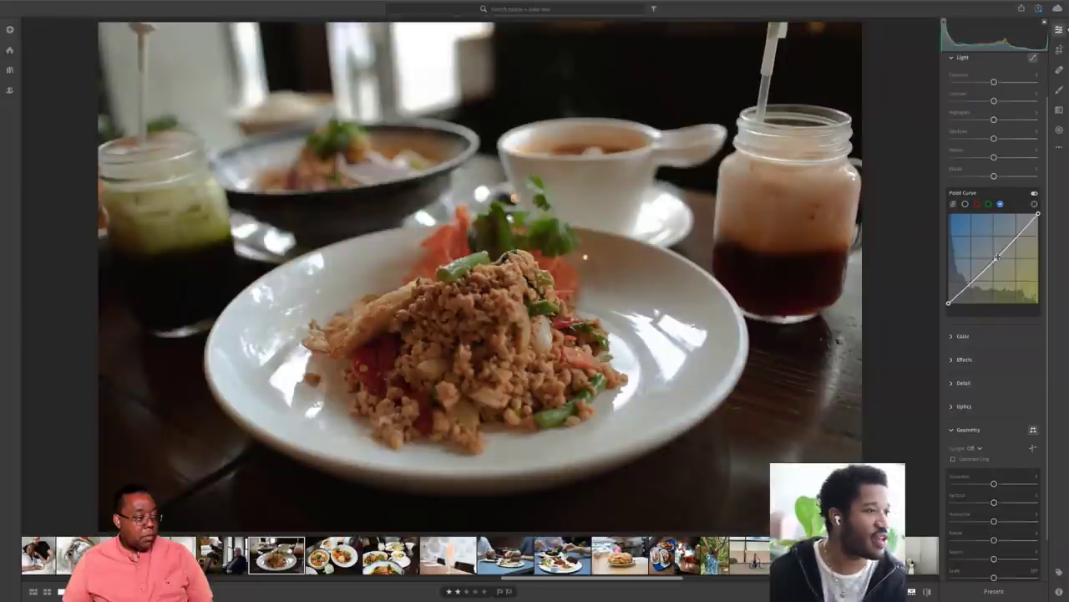
{"action": "left_click", "coordinate": [990, 204]}
{"action": "left_click_drag", "start_coordinate": [993, 252], "coordinate": [995, 261]}
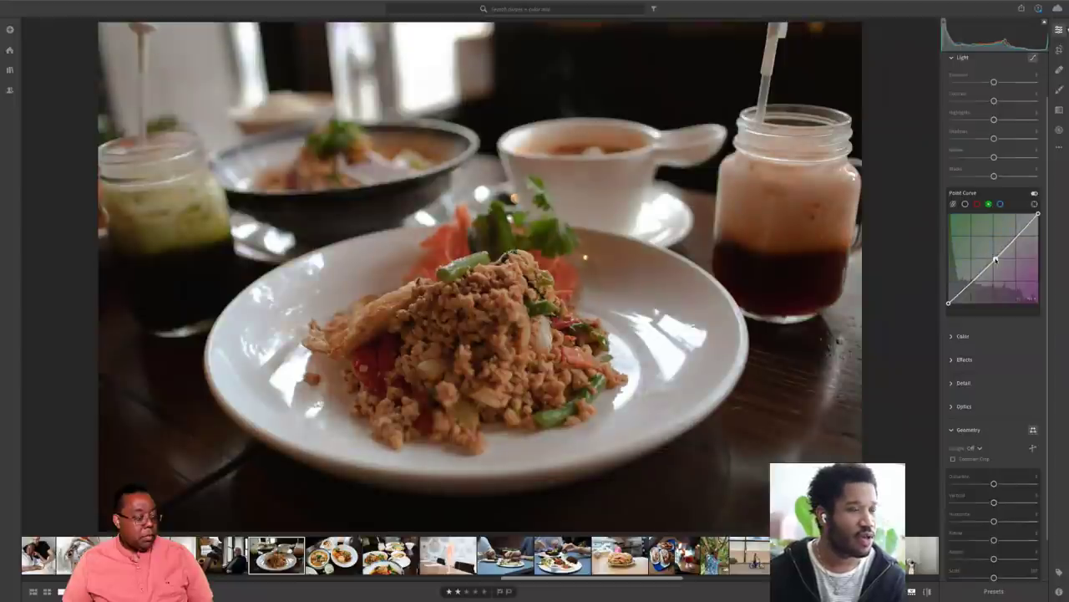
{"action": "left_click", "coordinate": [977, 204]}
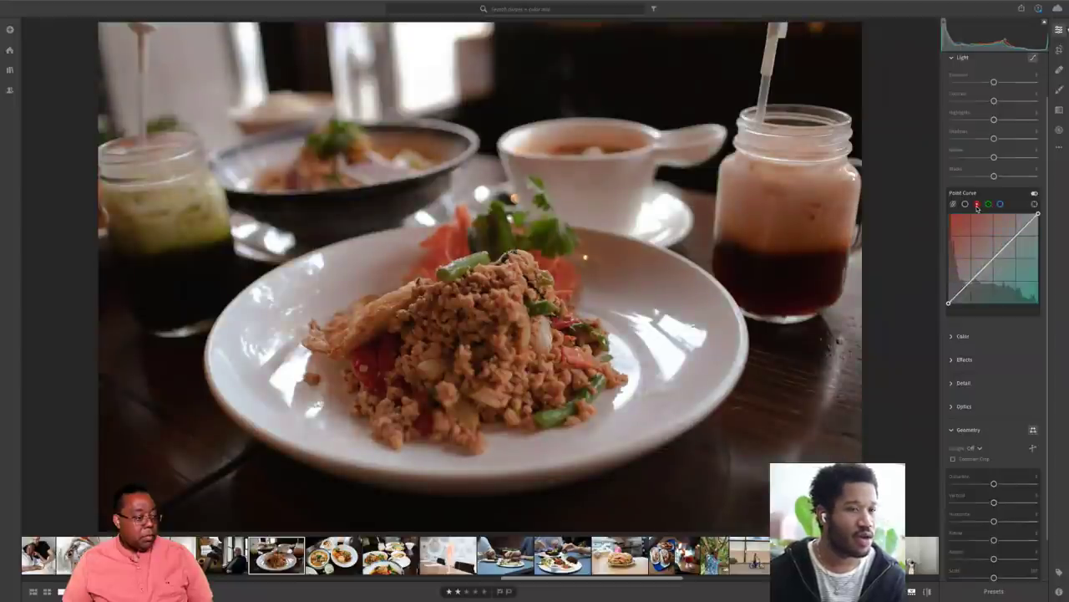
{"action": "left_click", "coordinate": [995, 258]}
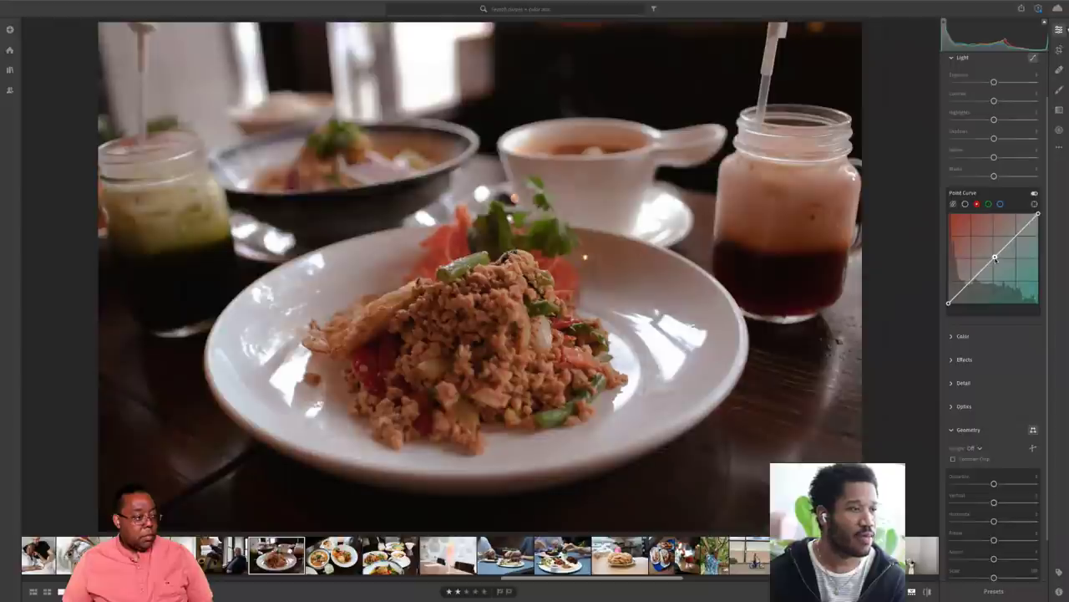
- Review the composite and red channel curves, and compare the edited food photo with its original
{"action": "left_click", "coordinate": [966, 205]}
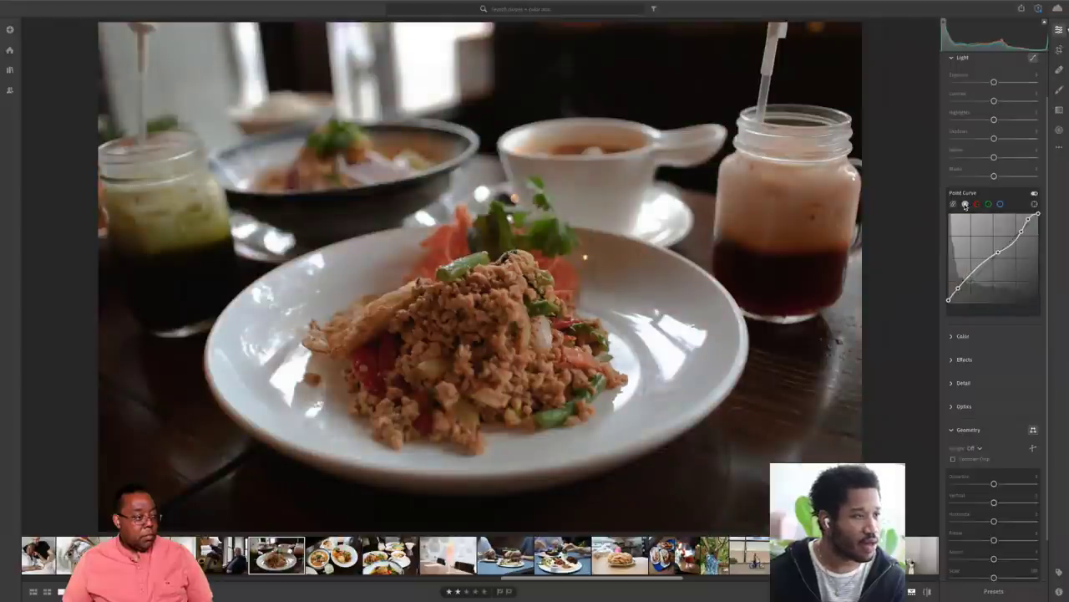
{"action": "left_click", "coordinate": [977, 204]}
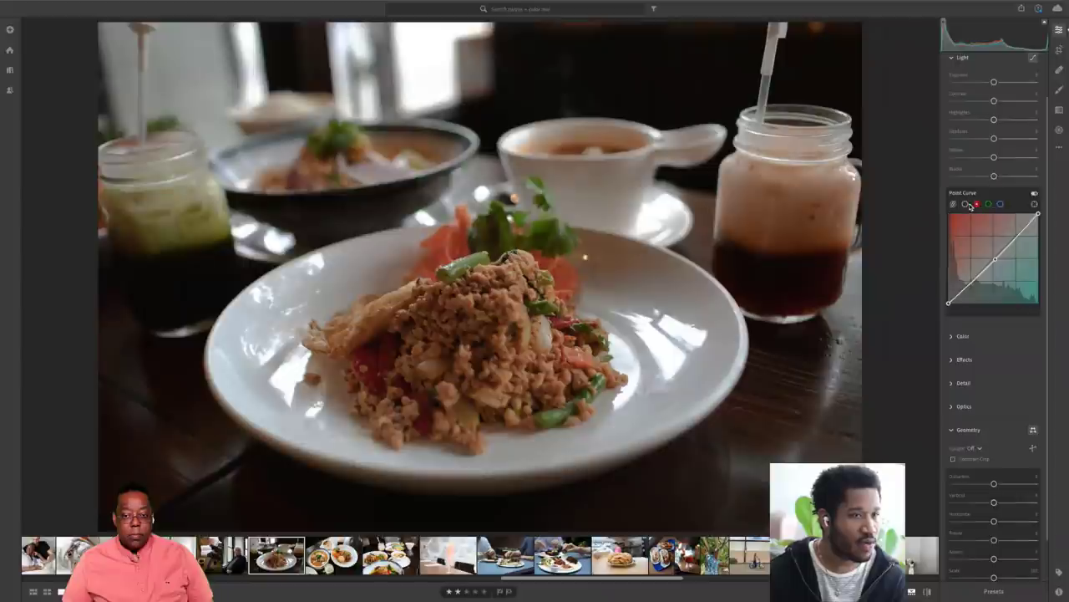
{"action": "left_click", "coordinate": [967, 205]}
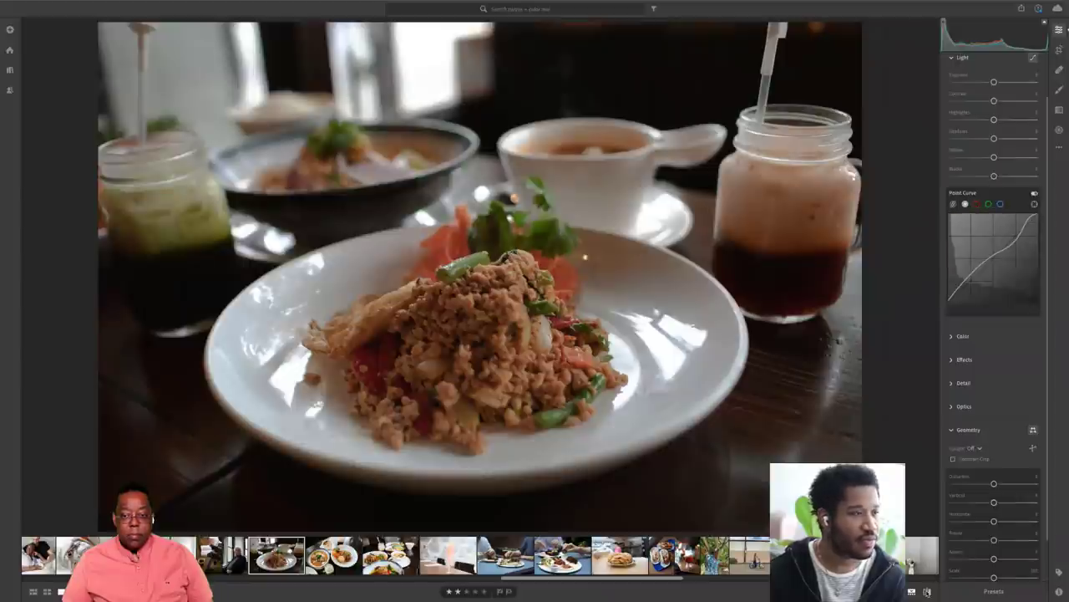
{"action": "left_click", "coordinate": [927, 591]}
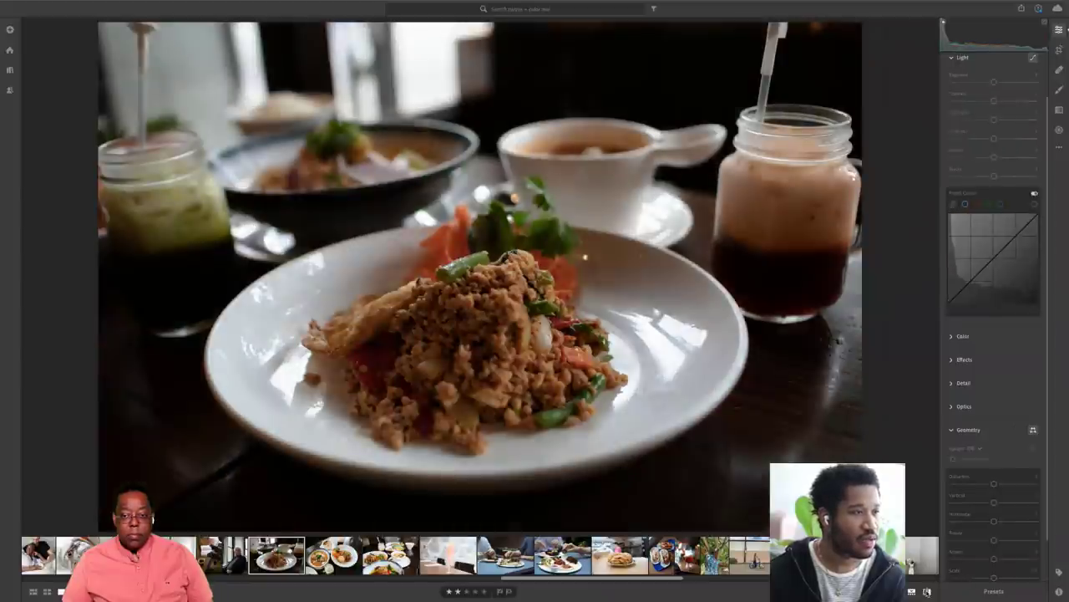
{"action": "left_click", "coordinate": [926, 591]}
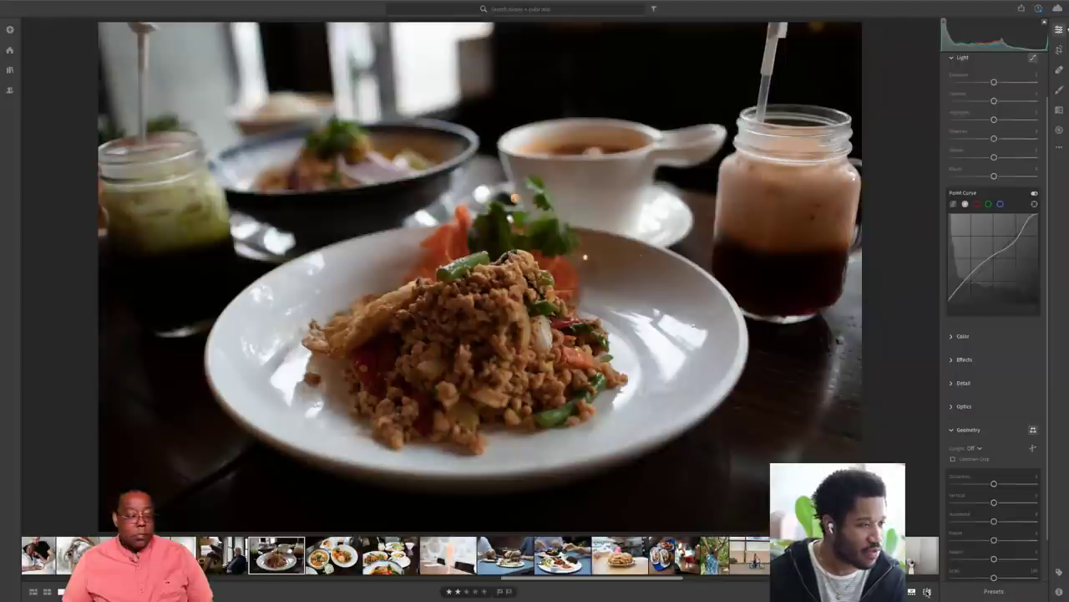
{"action": "left_click", "coordinate": [926, 591]}
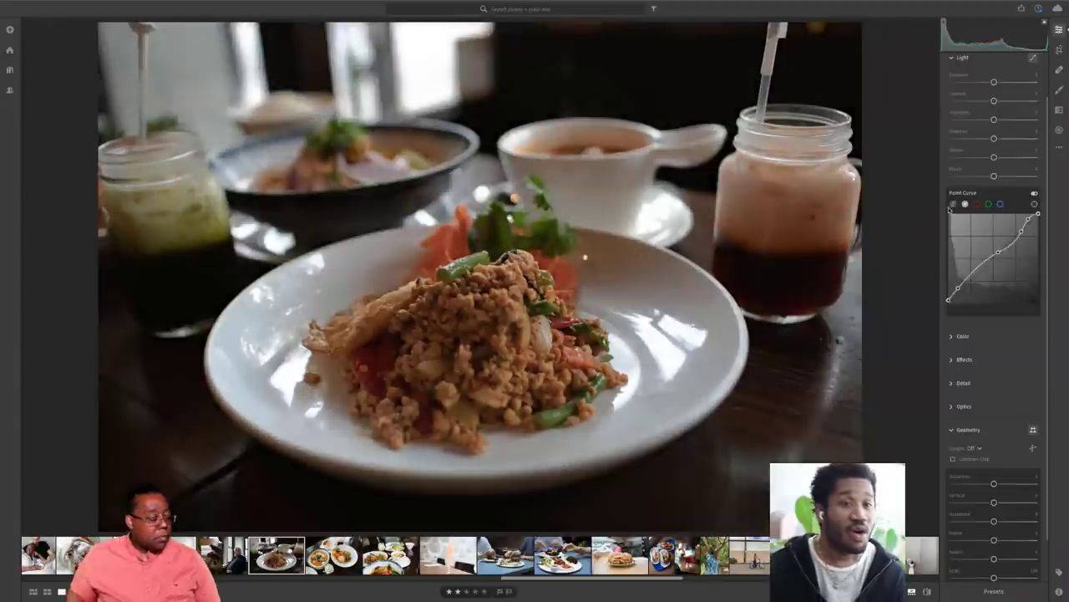
- Show the Point Curve's blue channel, the composite curve and the parametric Tone Curve in turn
{"action": "left_click", "coordinate": [1000, 204]}
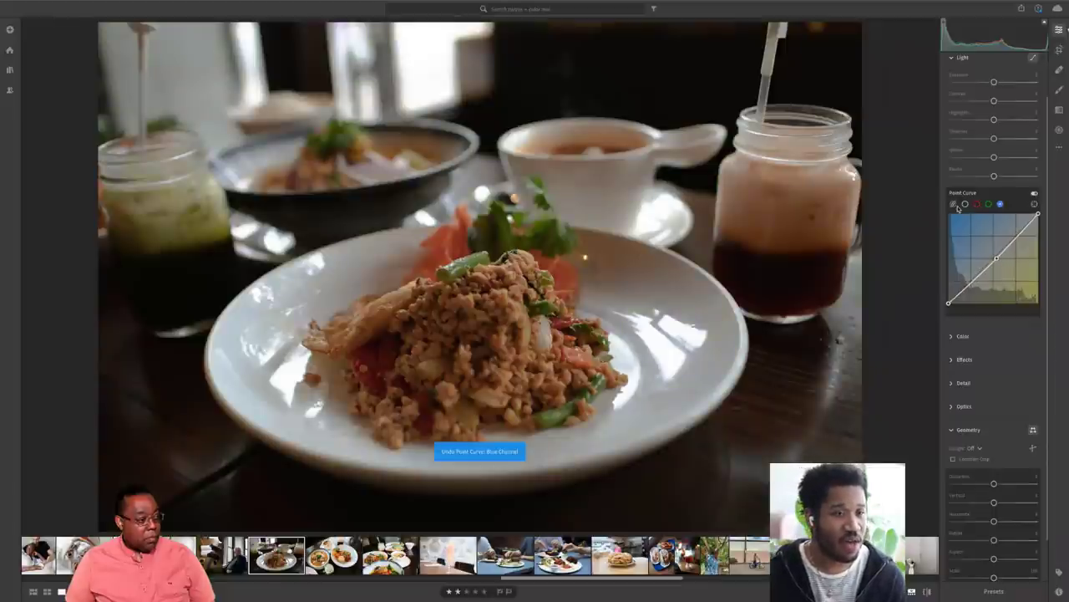
{"action": "left_click", "coordinate": [965, 204]}
{"action": "left_click", "coordinate": [953, 204]}
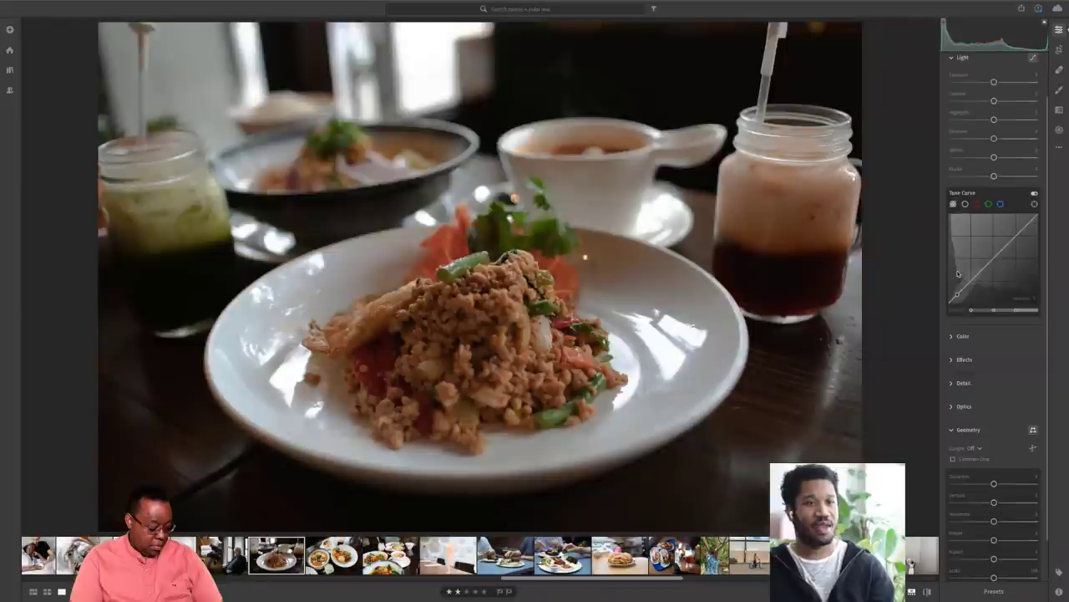
- Try reshaping the composite Point Curve through its upper points, and reset the curve to a straight line
{"action": "left_click", "coordinate": [965, 203]}
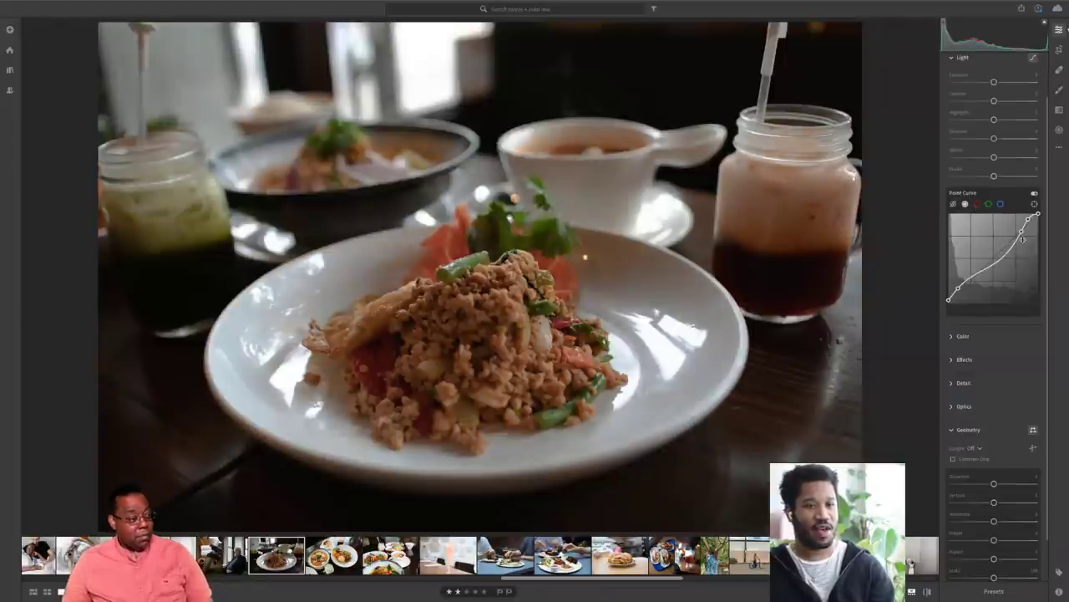
{"action": "left_click_drag", "start_coordinate": [1023, 240], "coordinate": [1028, 220]}
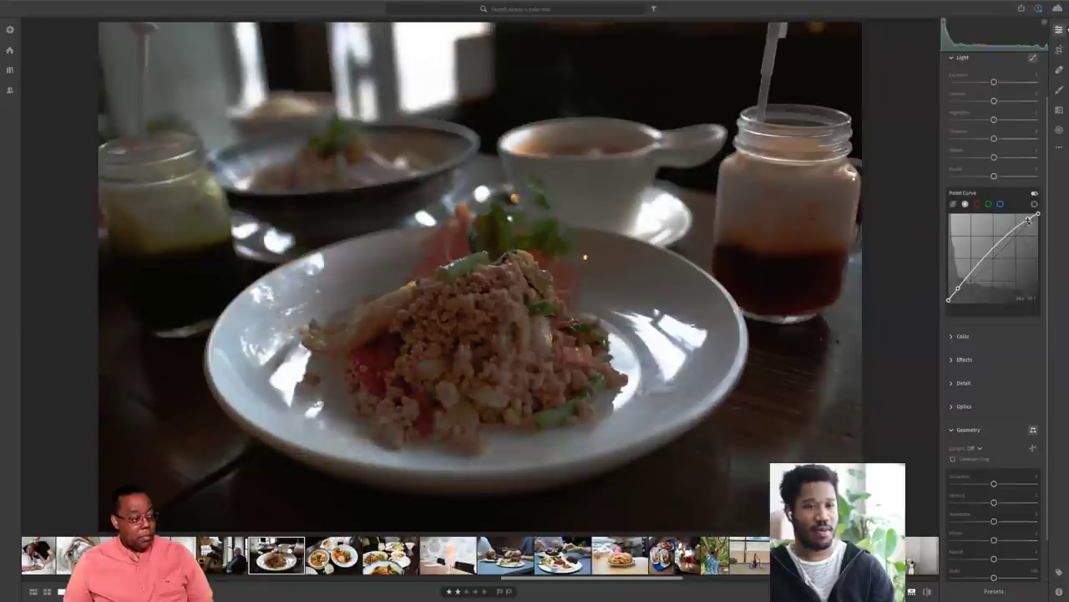
{"action": "left_click_drag", "start_coordinate": [1028, 220], "coordinate": [928, 294]}
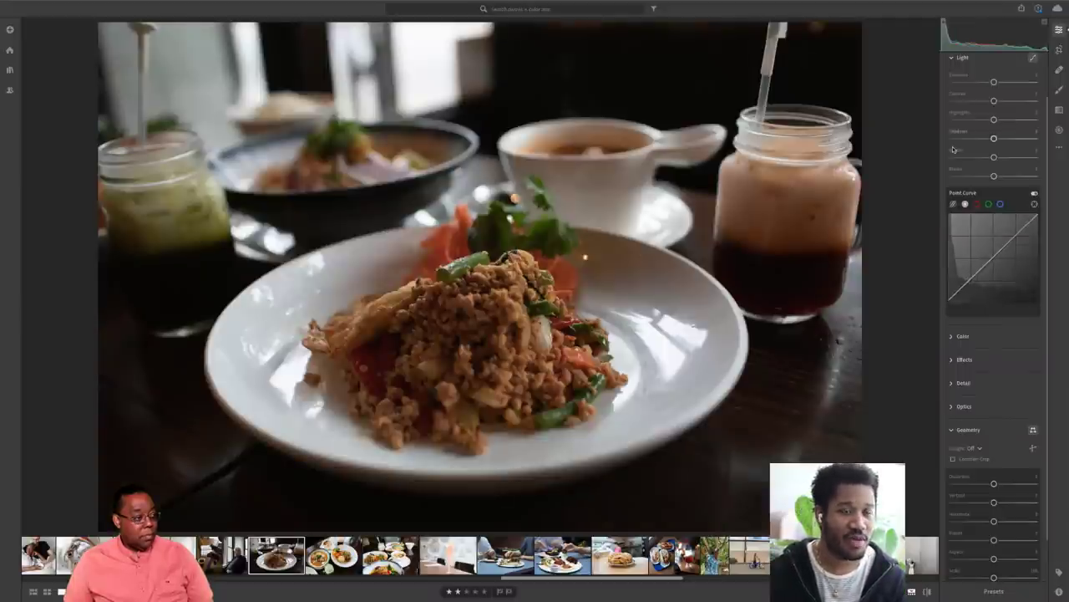
- Brighten the food photo with slightly higher Exposure, lower Contrast and raised Shadows in the Light adjustments
{"action": "scroll", "coordinate": [982, 123], "scroll_direction": "up", "scroll_amount": 2}
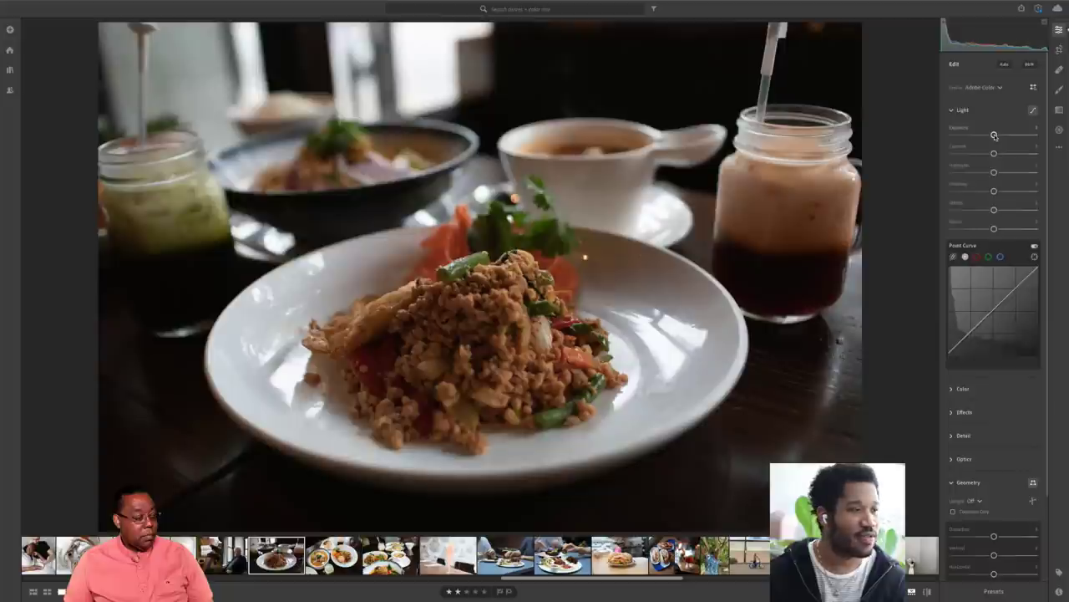
{"action": "left_click_drag", "start_coordinate": [994, 136], "coordinate": [996, 135]}
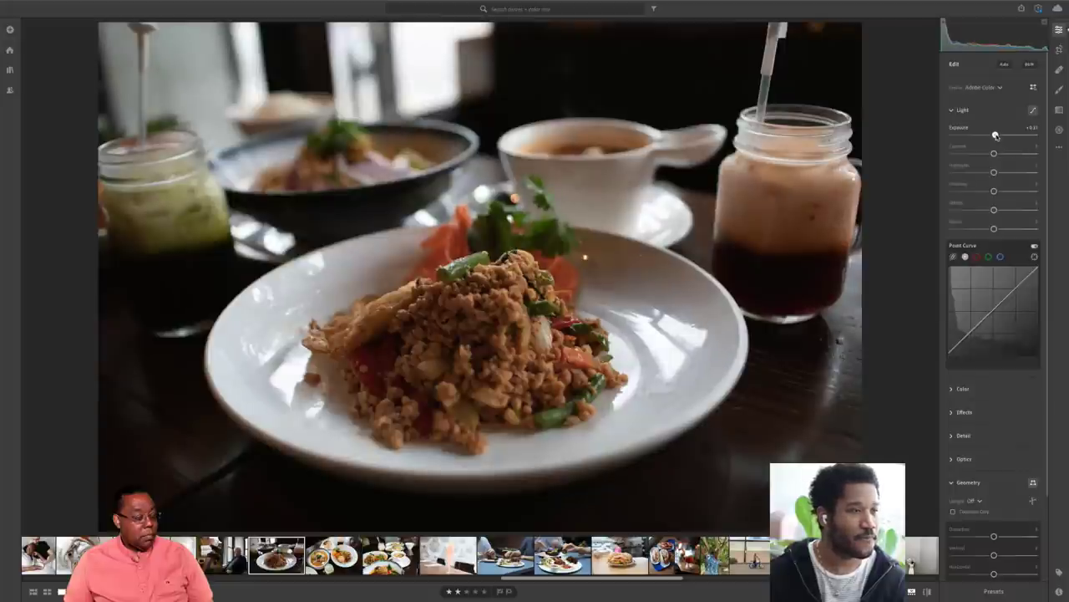
{"action": "left_click_drag", "start_coordinate": [996, 135], "coordinate": [987, 153]}
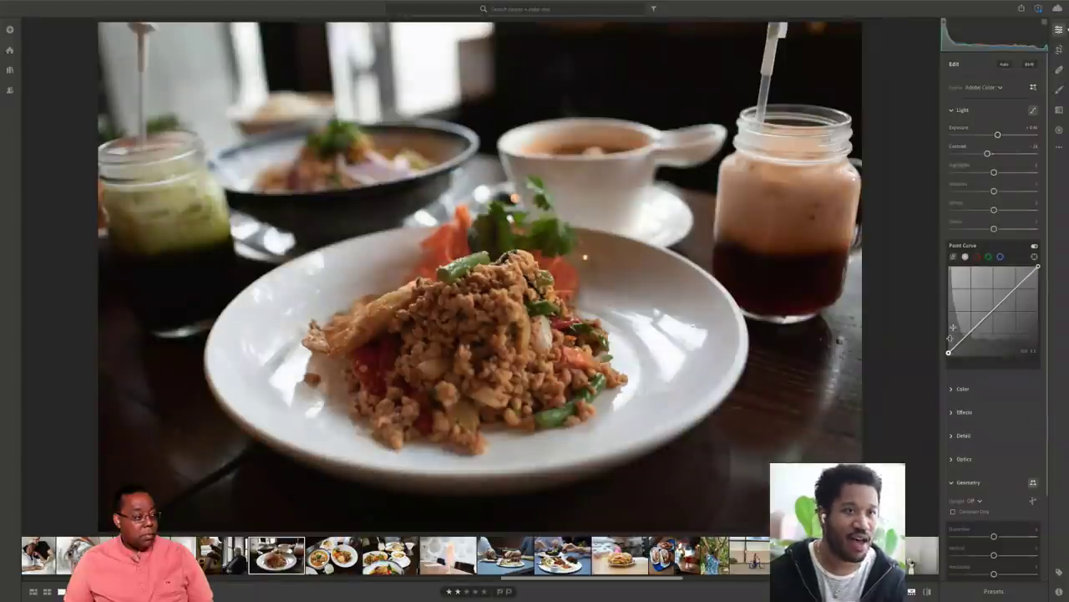
{"action": "left_click_drag", "start_coordinate": [994, 191], "coordinate": [1001, 192]}
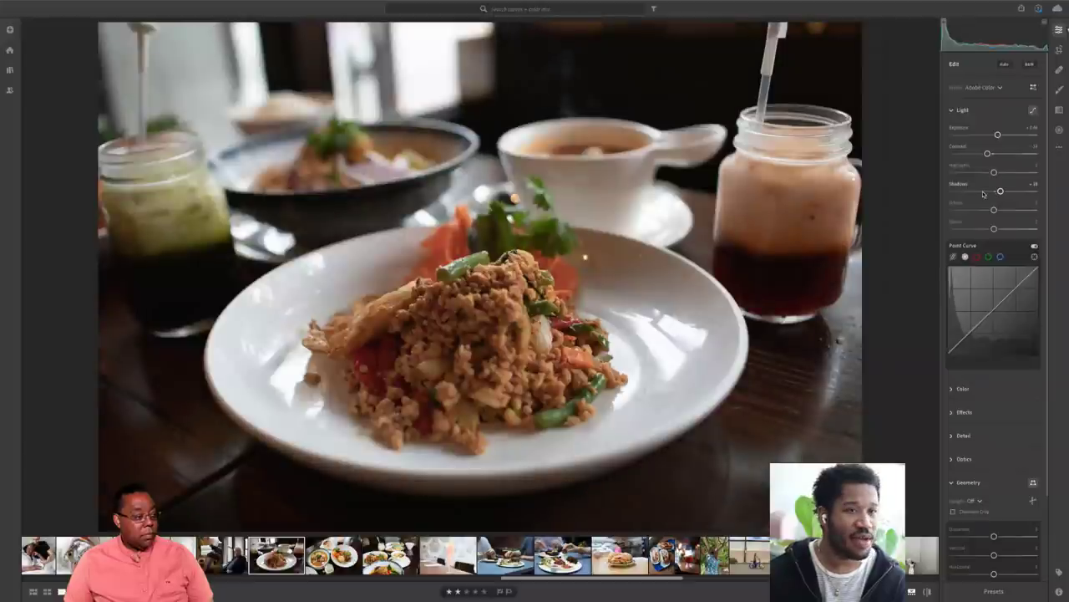
- Browse all profiles, preview Adobe Landscape on the food photo, and apply Adobe Portrait
{"action": "left_click", "coordinate": [994, 88]}
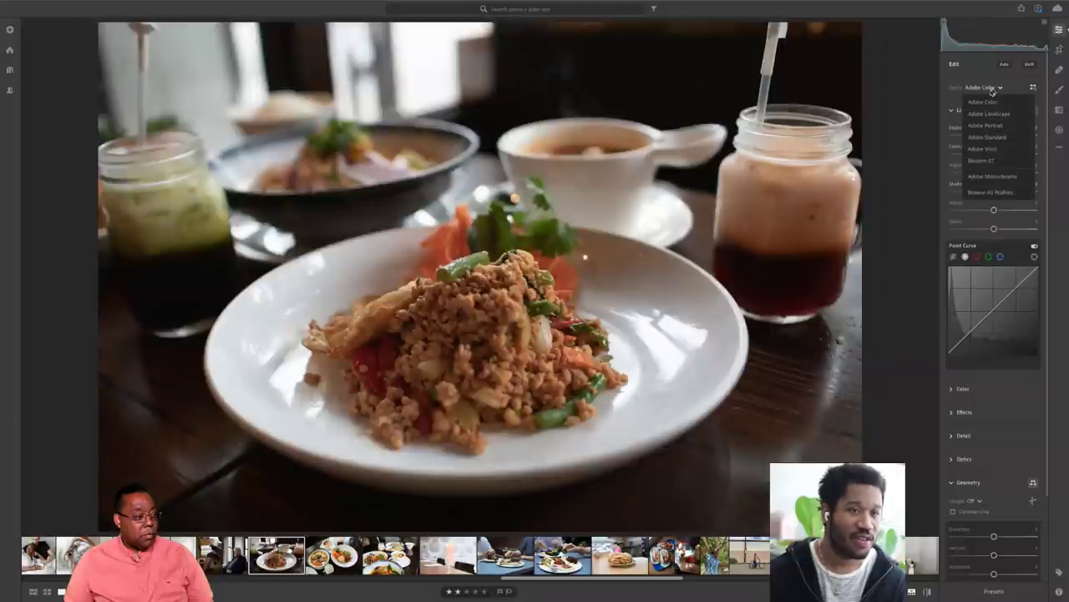
{"action": "left_click", "coordinate": [992, 192]}
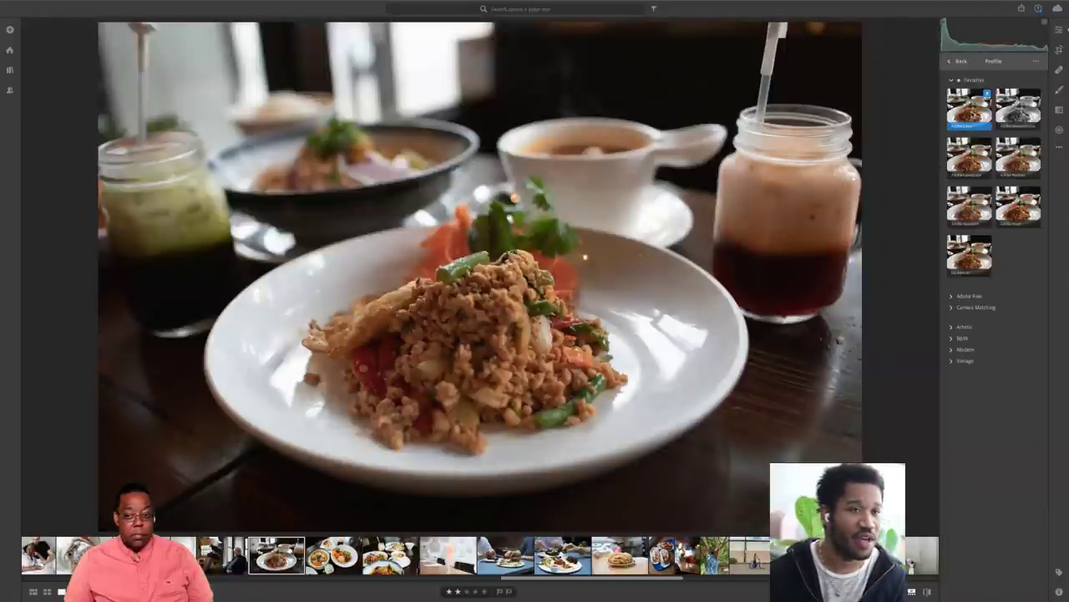
{"action": "left_click", "coordinate": [969, 159]}
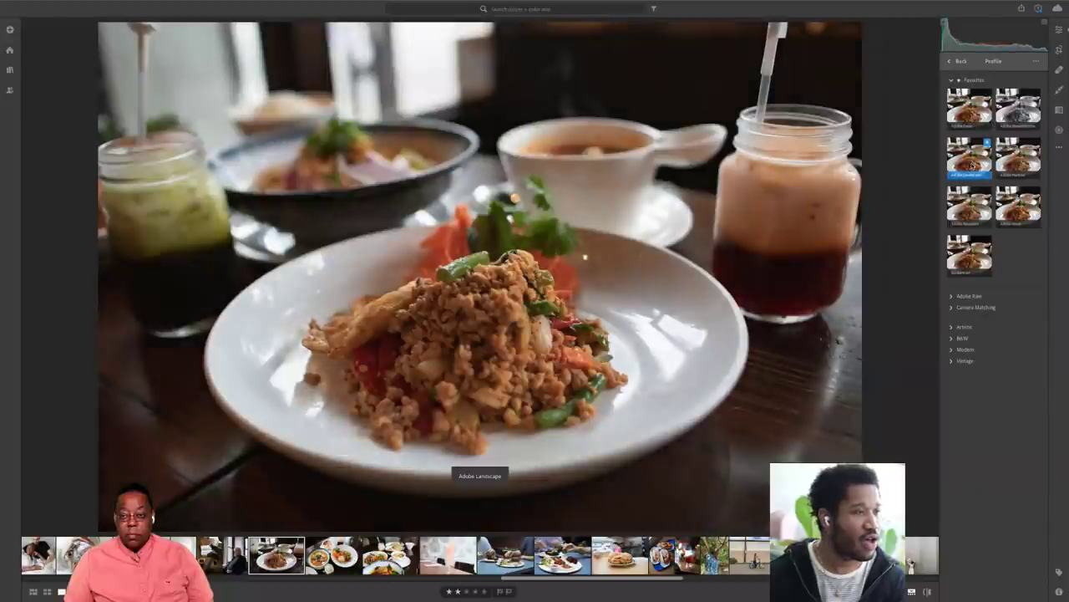
{"action": "left_click", "coordinate": [1018, 157]}
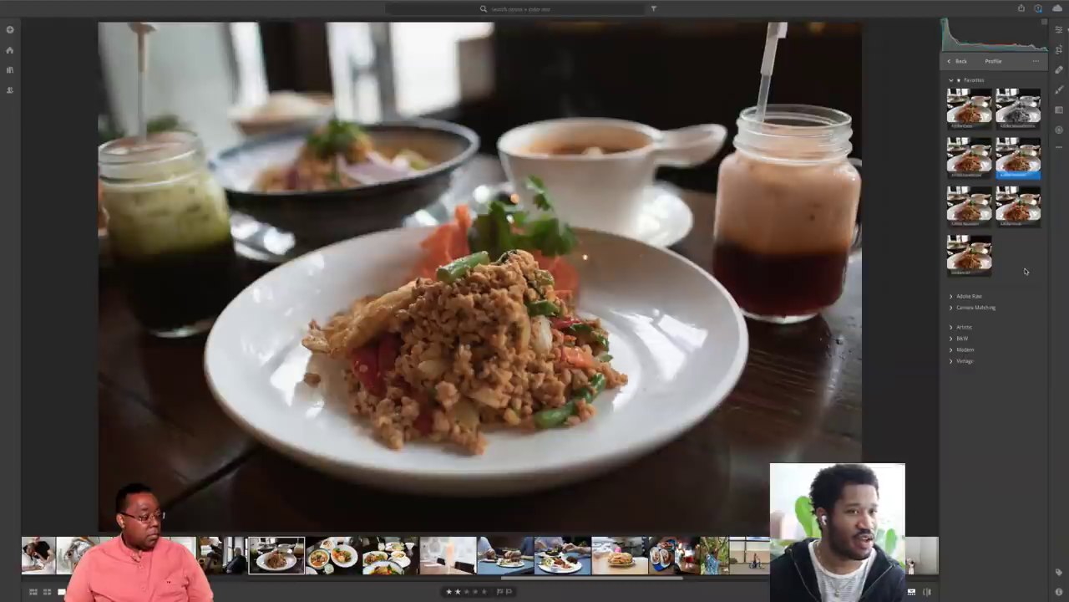
{"action": "double_click", "coordinate": [1021, 173]}
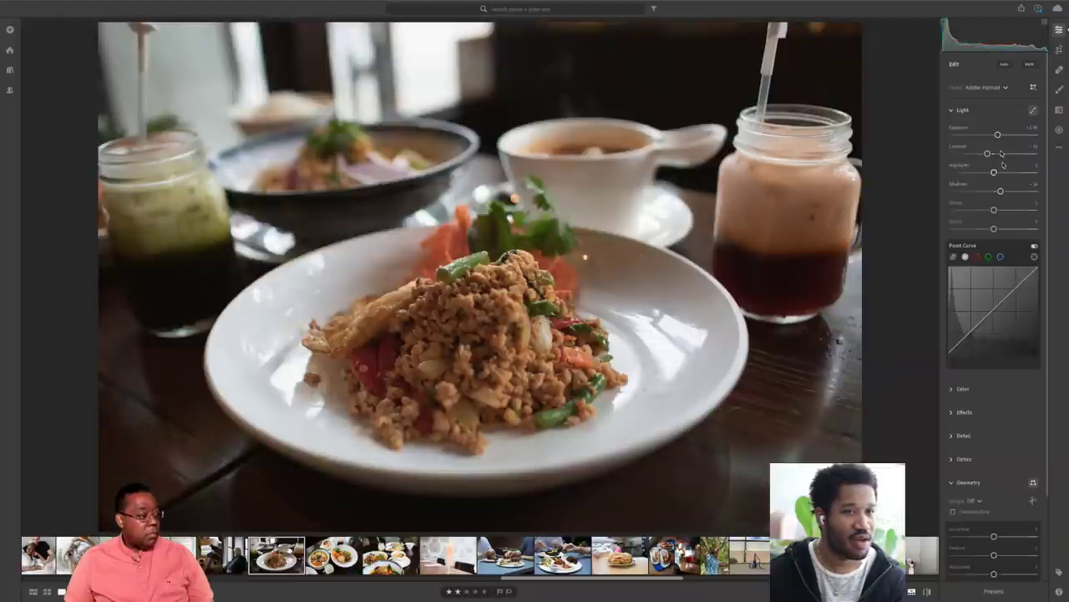
- Apply the Adobe Vivid profile from the favorite profiles to the food photo and compare it with the original
{"action": "left_click", "coordinate": [1005, 88]}
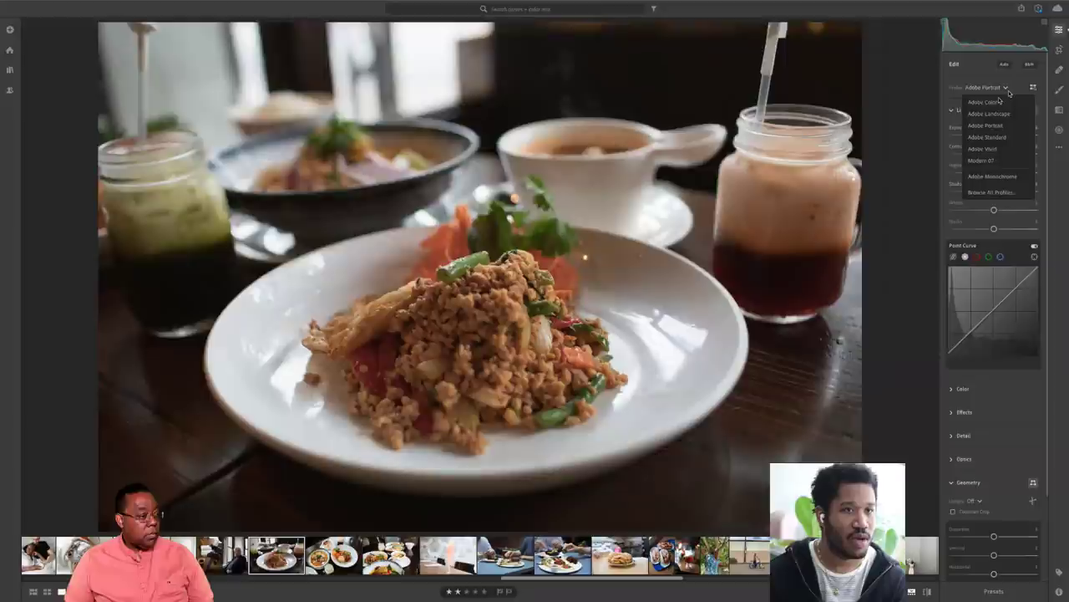
{"action": "left_click", "coordinate": [1034, 87]}
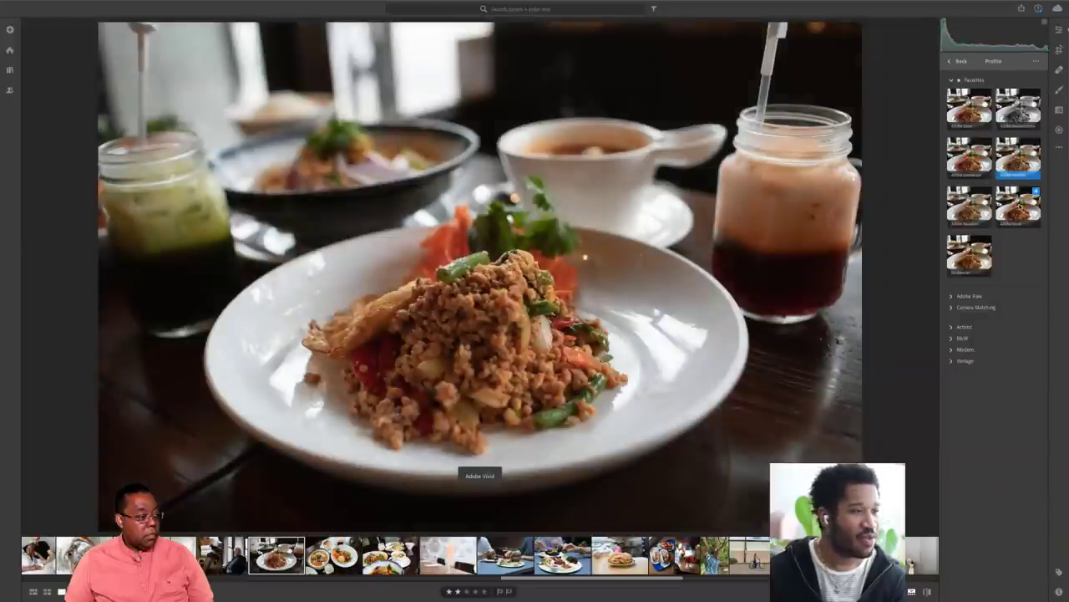
{"action": "left_click", "coordinate": [1018, 204]}
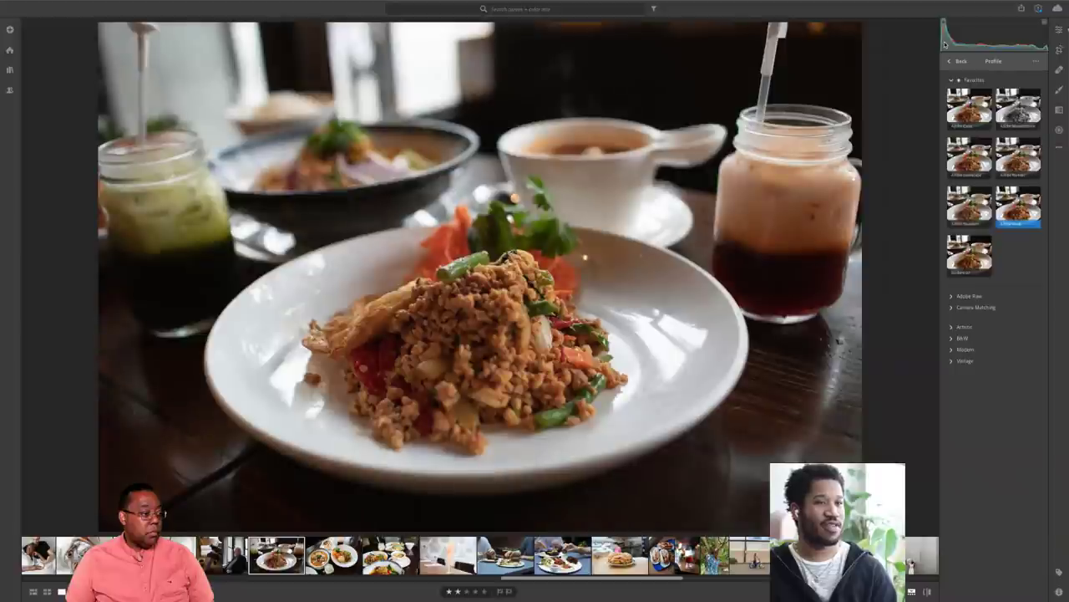
{"action": "left_click", "coordinate": [928, 591]}
{"action": "left_click", "coordinate": [927, 591]}
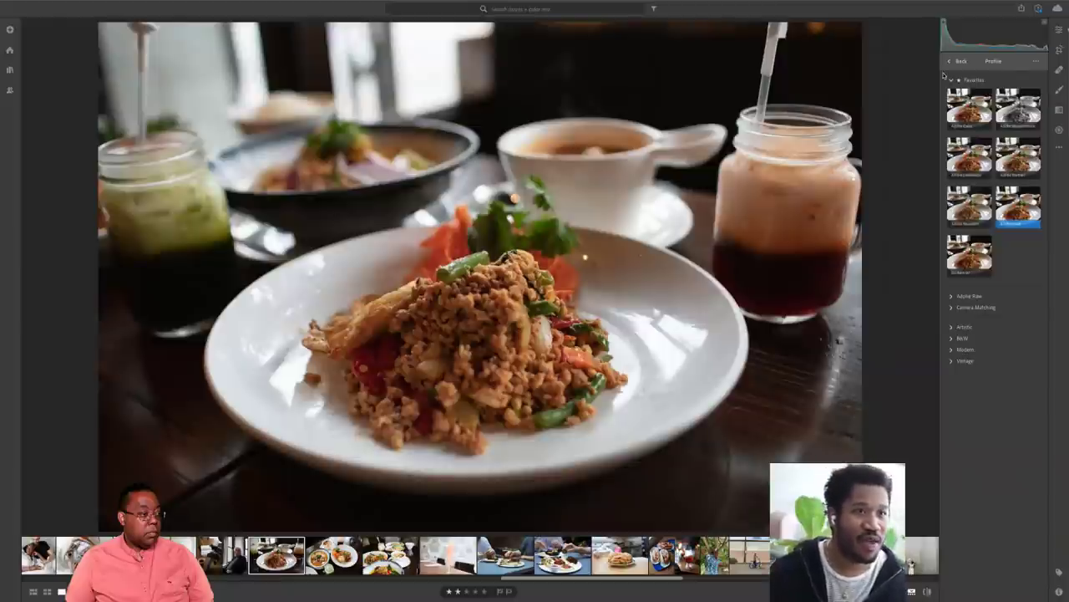
{"action": "left_click", "coordinate": [949, 63]}
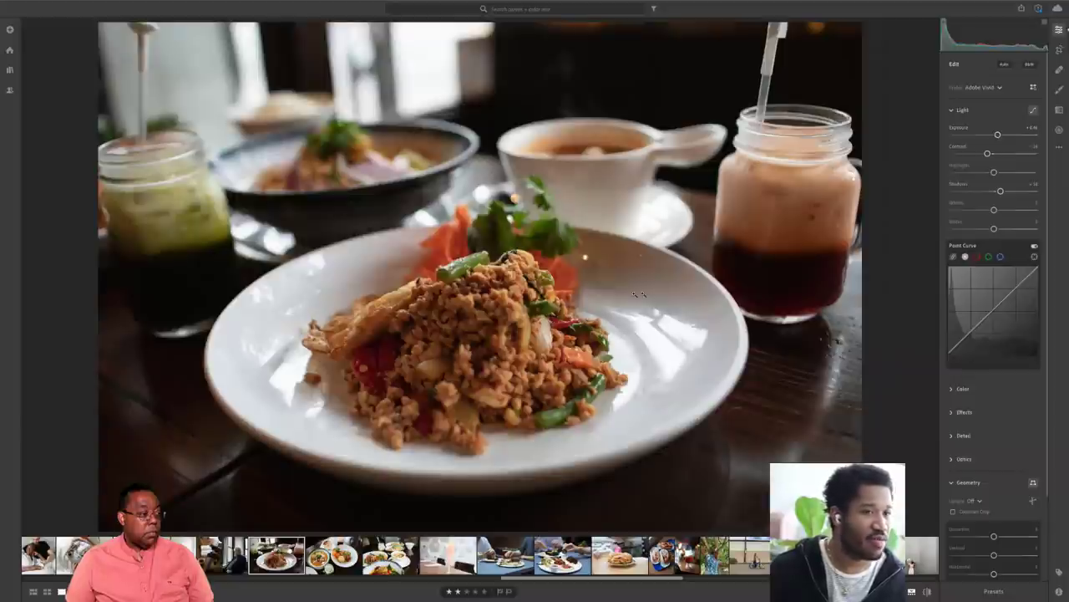
- Add Point Curve points by targeted adjustment on the food's darker tones, and undo the point added on the white plate
{"action": "key", "text": "ctrl+alt+shift+t"}
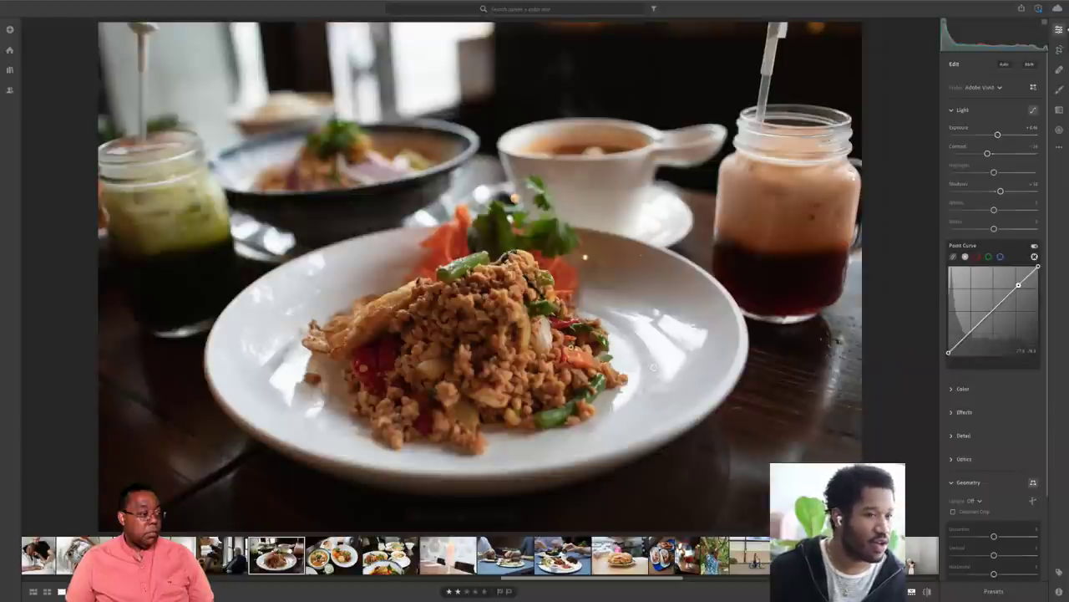
{"action": "mouse_move", "coordinate": [459, 333]}
{"action": "left_mouse_down"}
{"action": "mouse_move", "coordinate": [469, 343]}
{"action": "mouse_move", "coordinate": [444, 347]}
{"action": "left_mouse_up"}
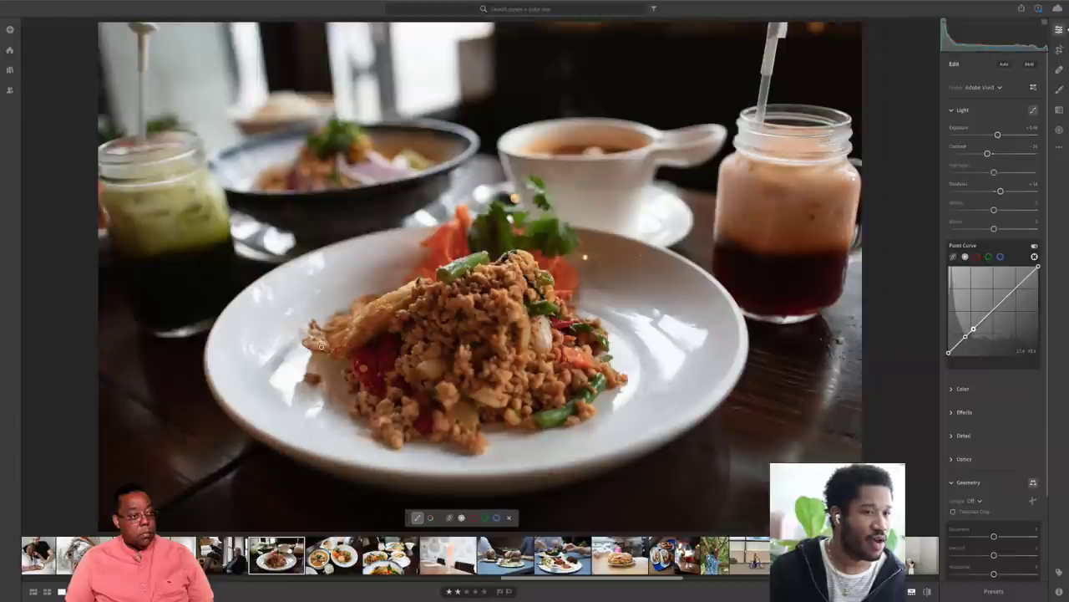
{"action": "left_click", "coordinate": [453, 340]}
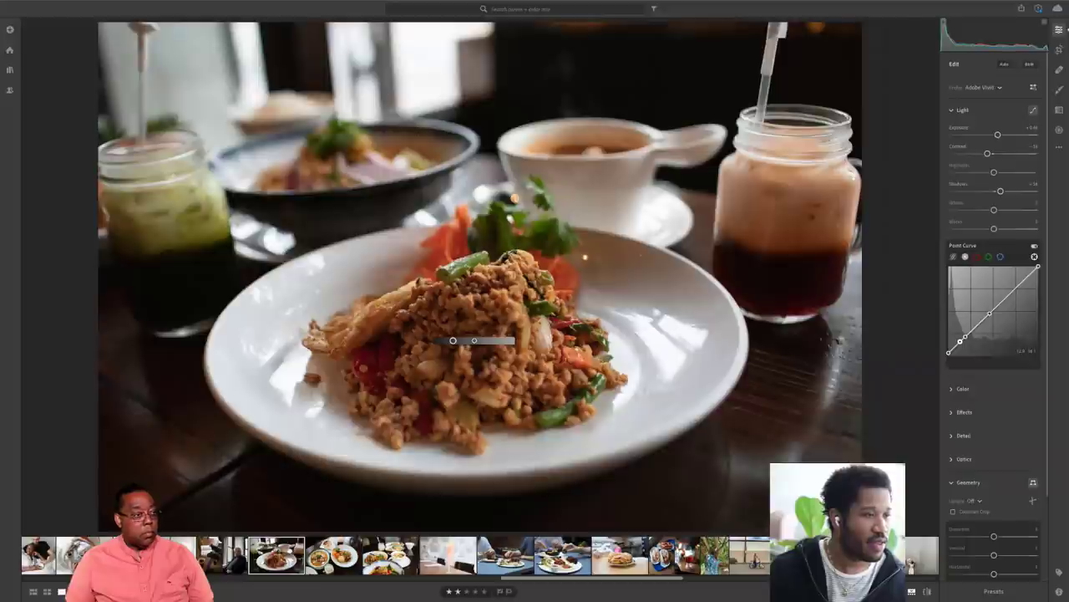
{"action": "left_click_drag", "start_coordinate": [453, 340], "coordinate": [458, 340]}
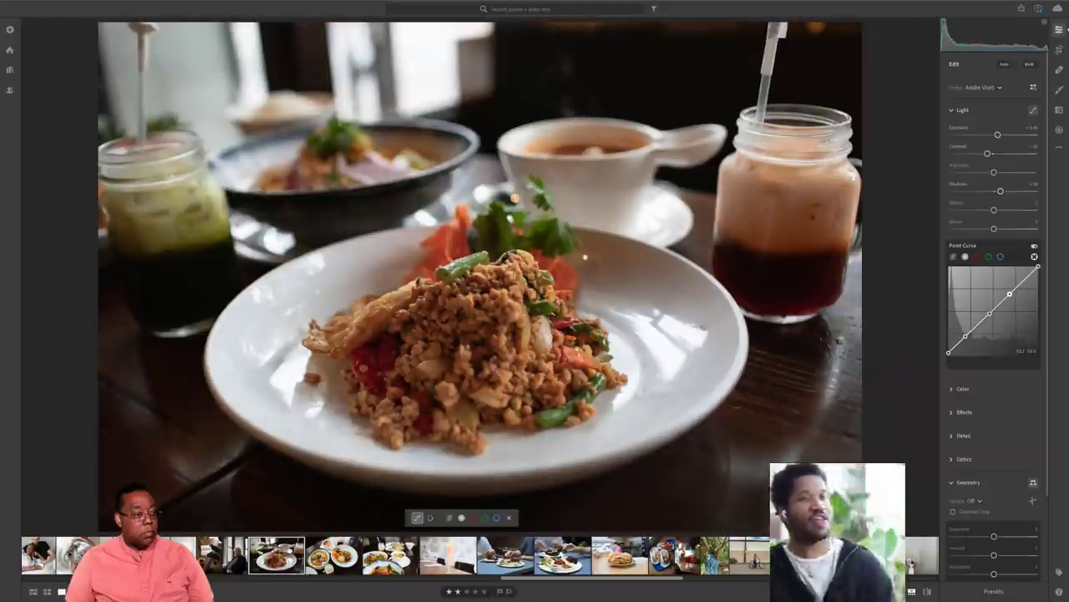
{"action": "left_click_drag", "start_coordinate": [704, 328], "coordinate": [714, 337]}
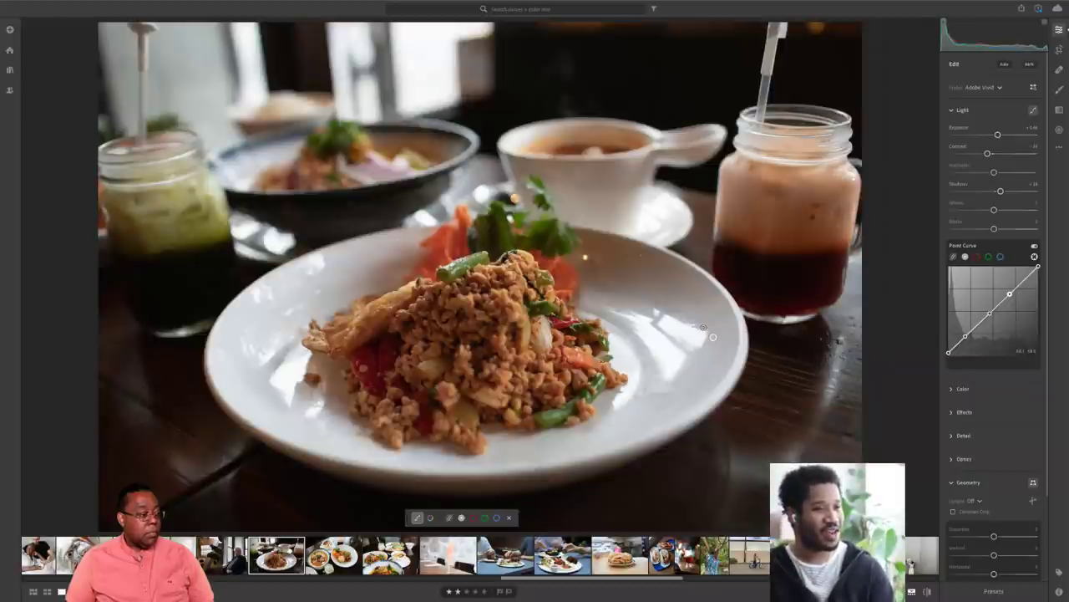
{"action": "key", "text": "ctrl+z"}
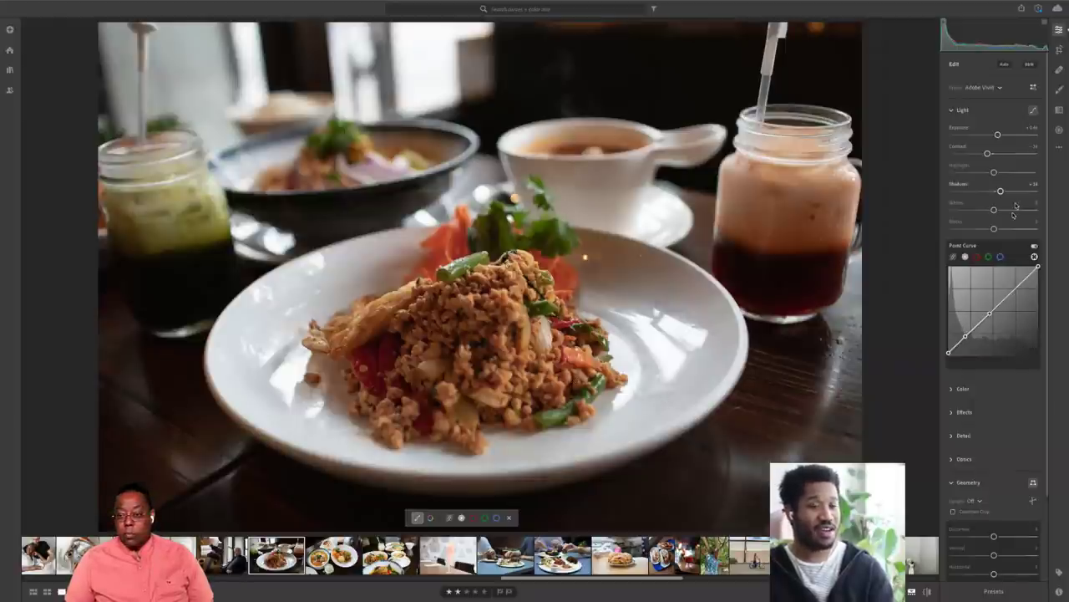
- Raise the food photo's Texture effect to about +17 and inspect the minced meat up close
{"action": "left_click", "coordinate": [969, 412]}
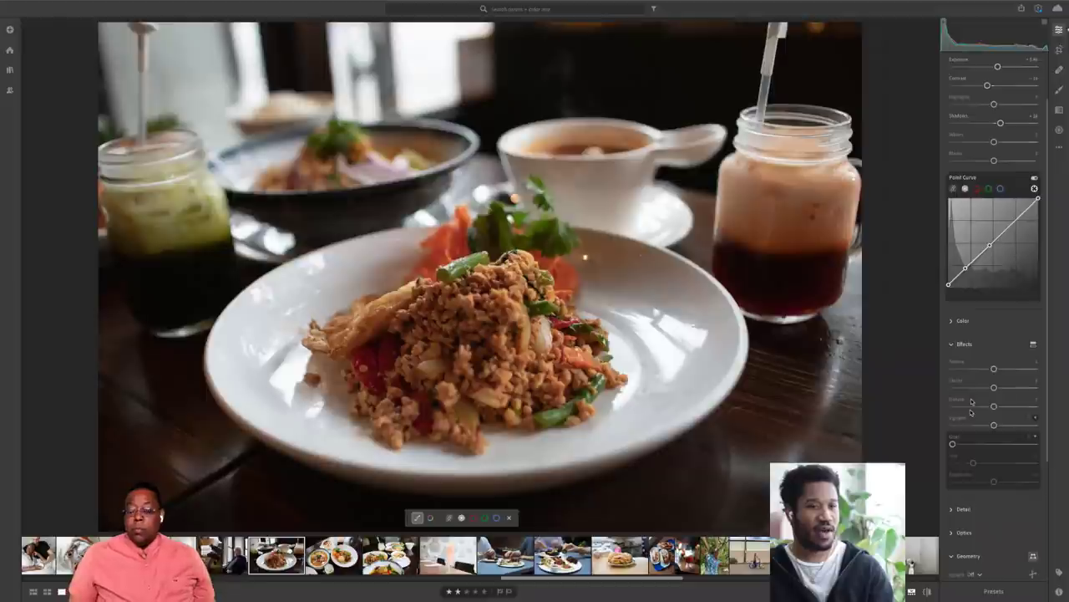
{"action": "left_click_drag", "start_coordinate": [993, 368], "coordinate": [1000, 368]}
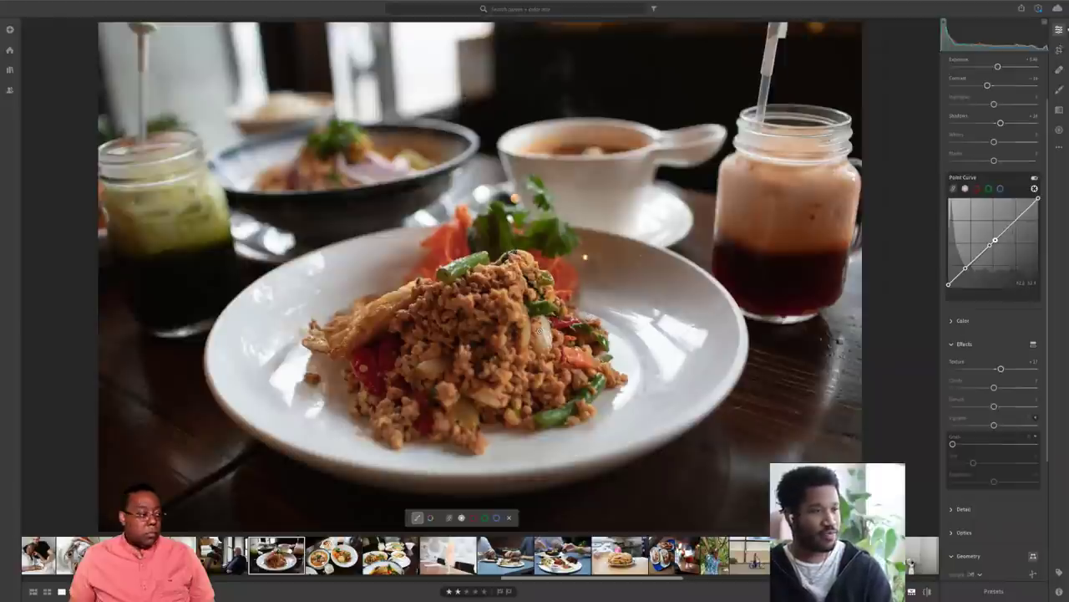
{"action": "key", "text": "Escape"}
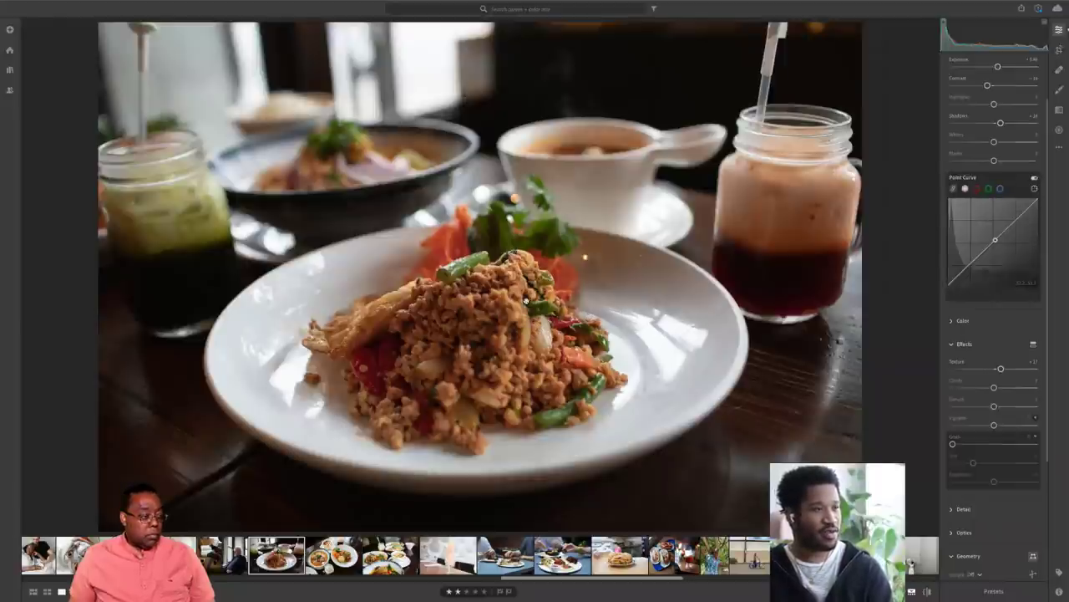
{"action": "left_click", "coordinate": [525, 299]}
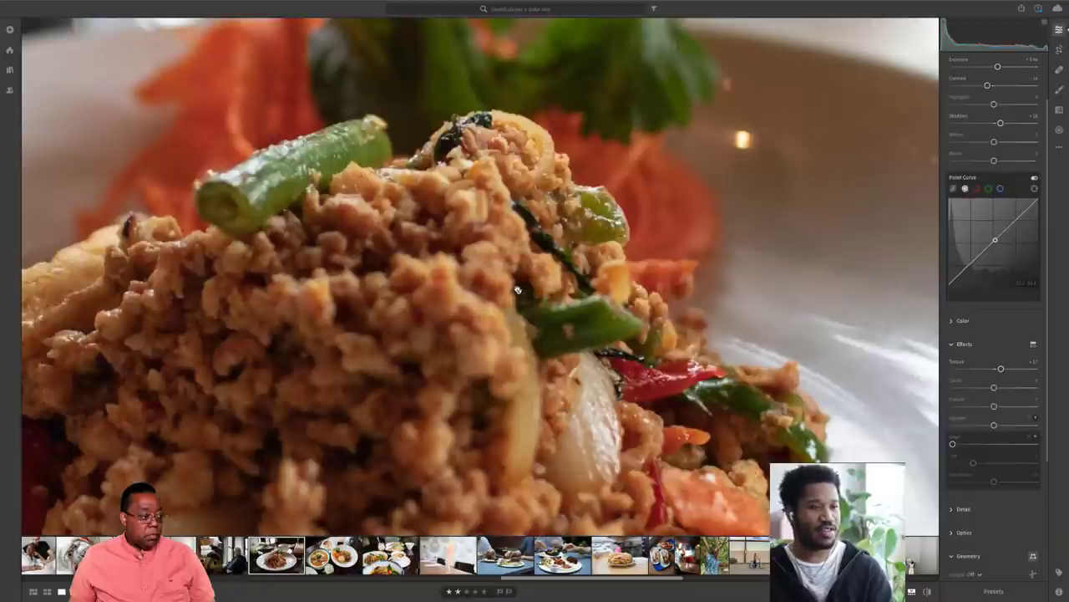
{"action": "left_click", "coordinate": [467, 363]}
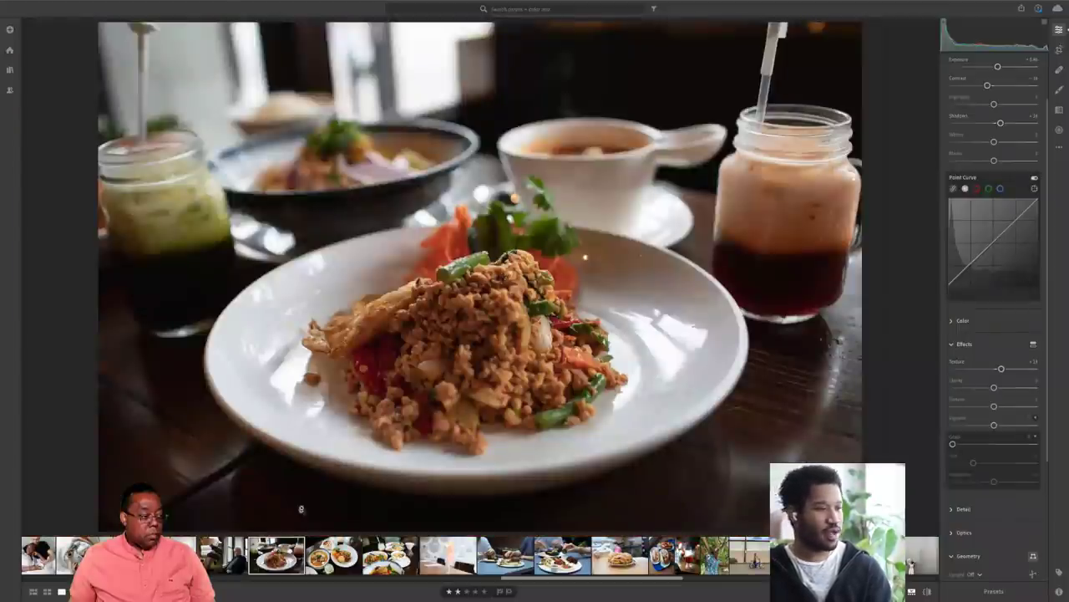
- Look at the following food and drink photos, and open the photo of the couple with coffee in bed for editing
{"action": "left_click", "coordinate": [390, 554]}
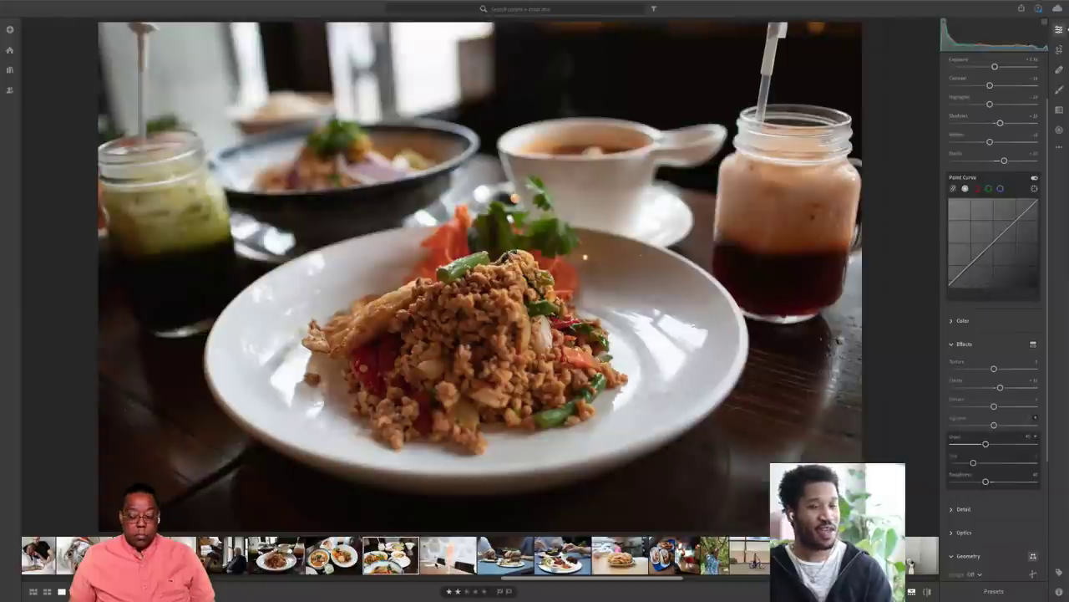
{"action": "key", "text": "Right"}
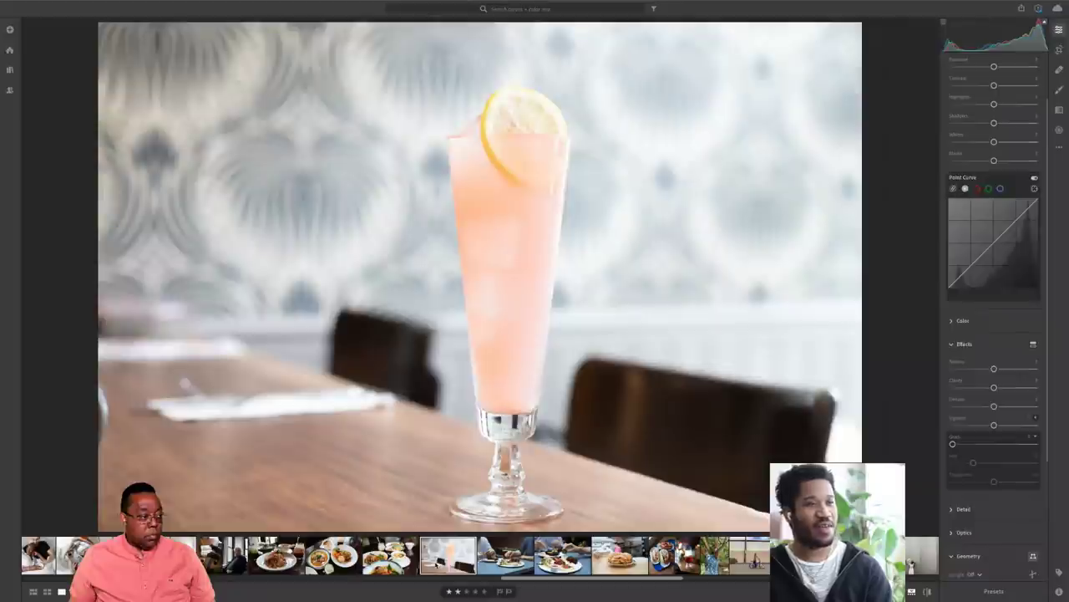
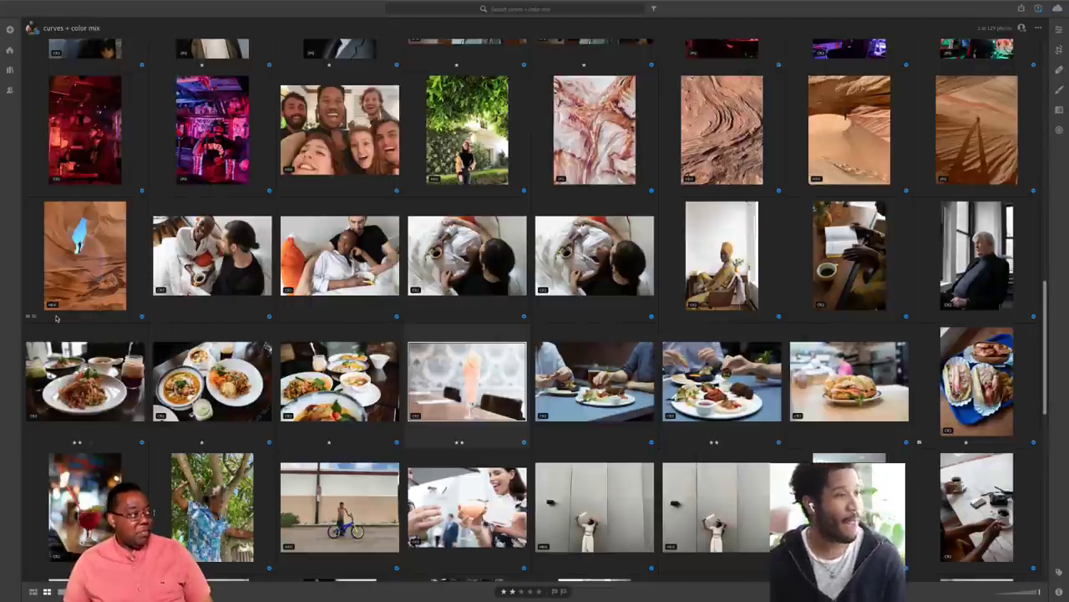
{"action": "double_click", "coordinate": [244, 237]}
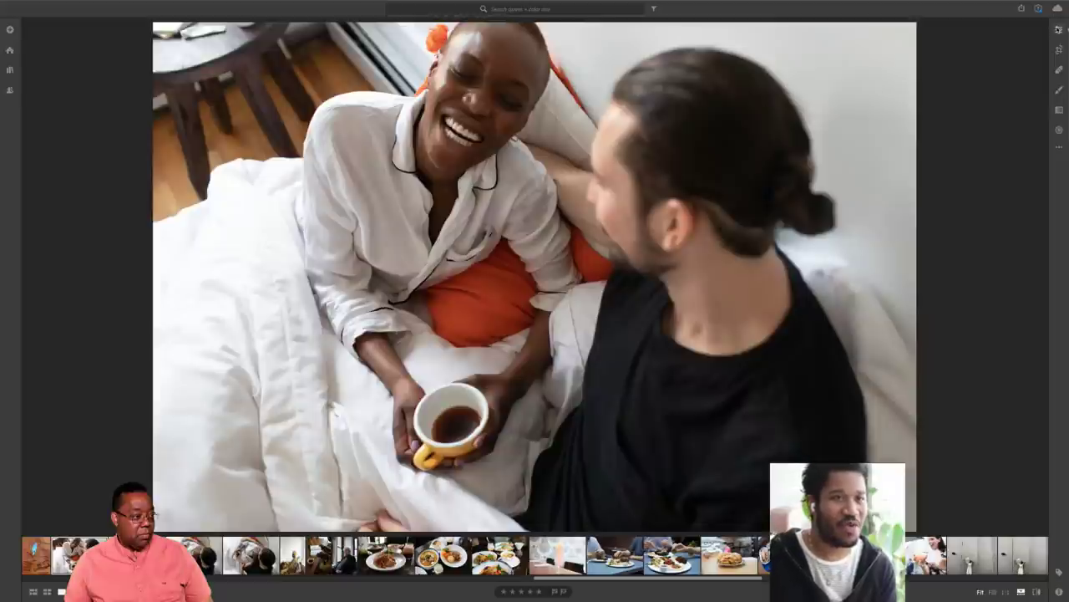
{"action": "left_click", "coordinate": [1058, 29]}
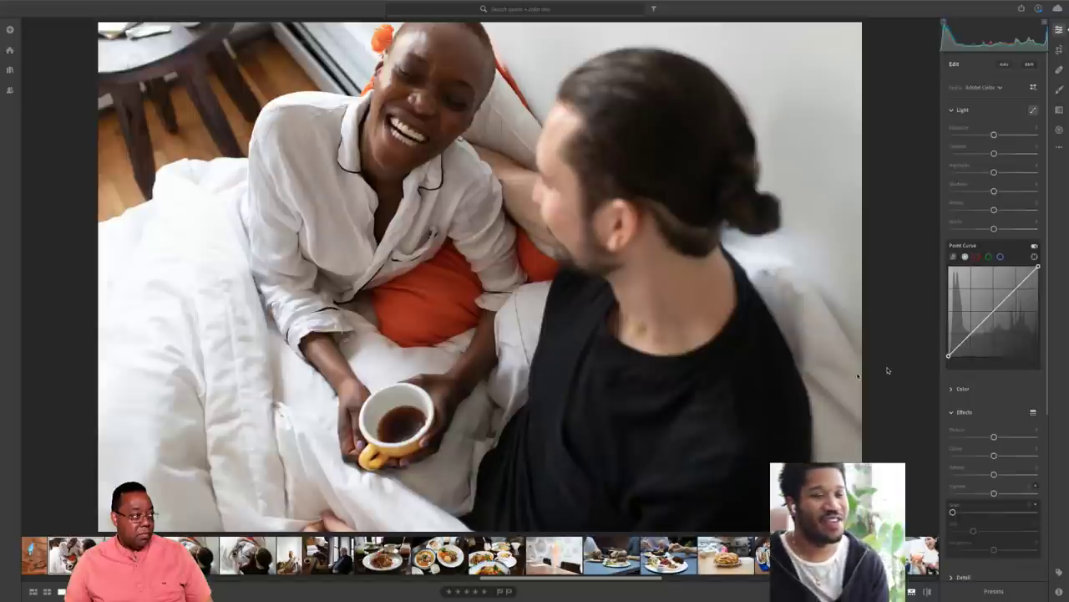
- Use the Point Curve's targeted adjustment to try darkening the white shirt, and anchor midtone and highlight points on the shirt and duvet
{"action": "left_click", "coordinate": [1035, 256]}
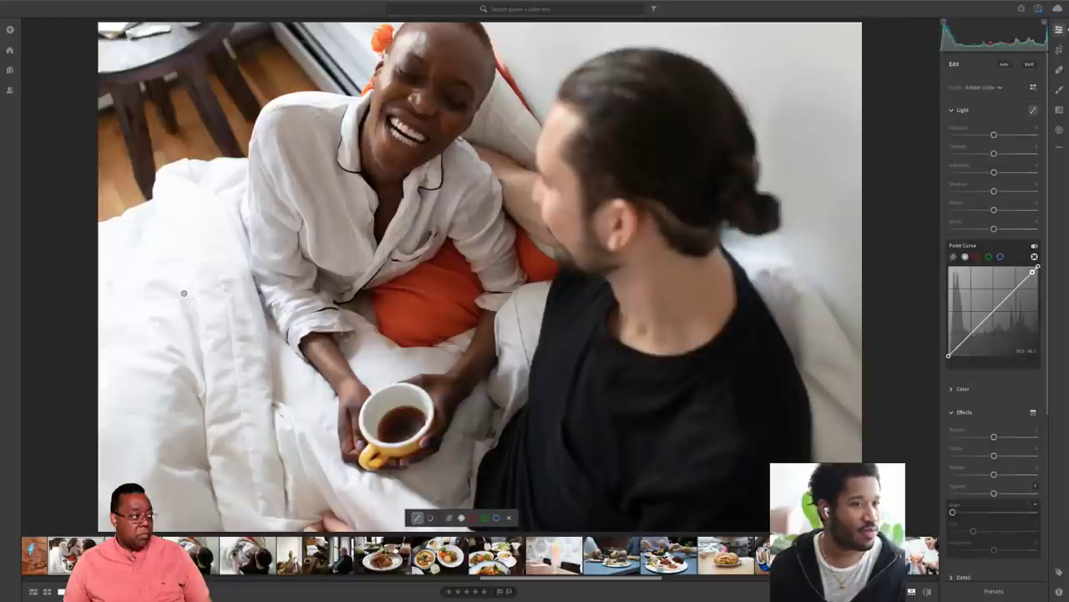
{"action": "left_click_drag", "start_coordinate": [183, 293], "coordinate": [172, 323]}
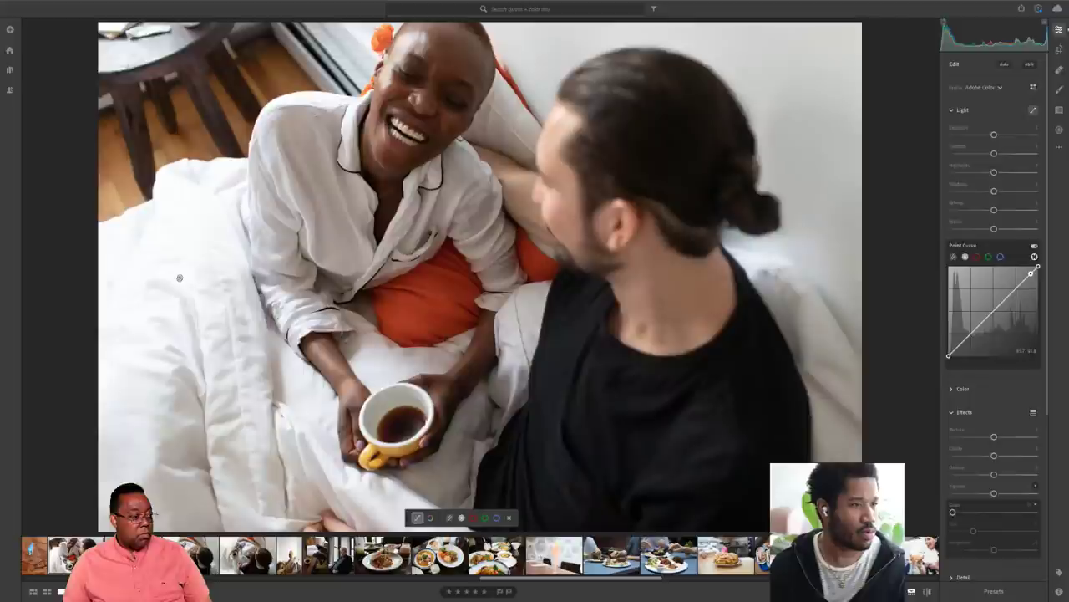
{"action": "left_click_drag", "start_coordinate": [362, 262], "coordinate": [367, 262]}
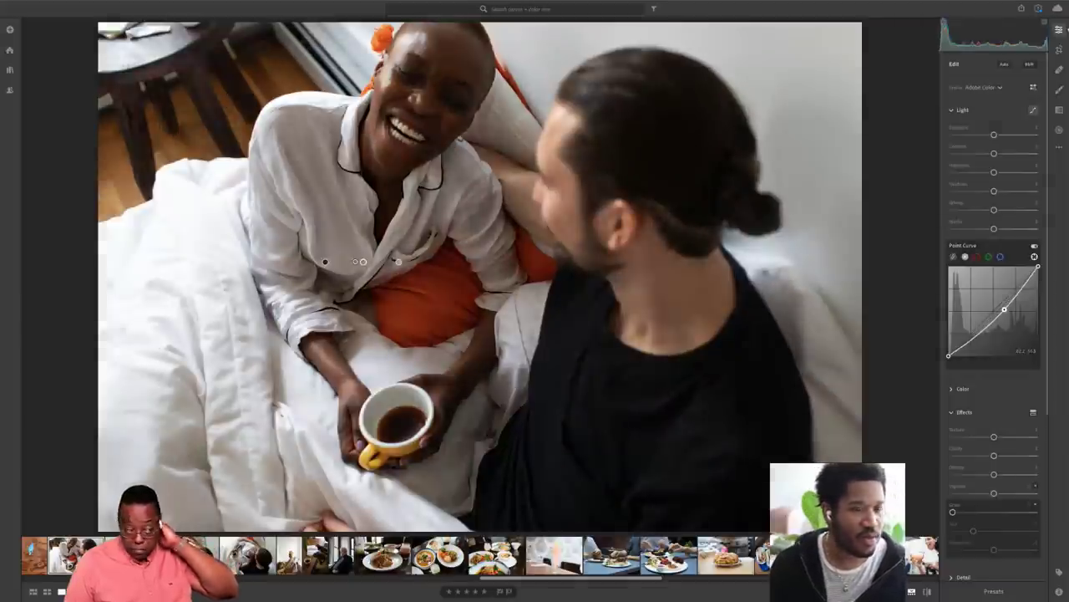
{"action": "left_click_drag", "start_coordinate": [366, 262], "coordinate": [371, 270]}
{"action": "left_click", "coordinate": [214, 247]}
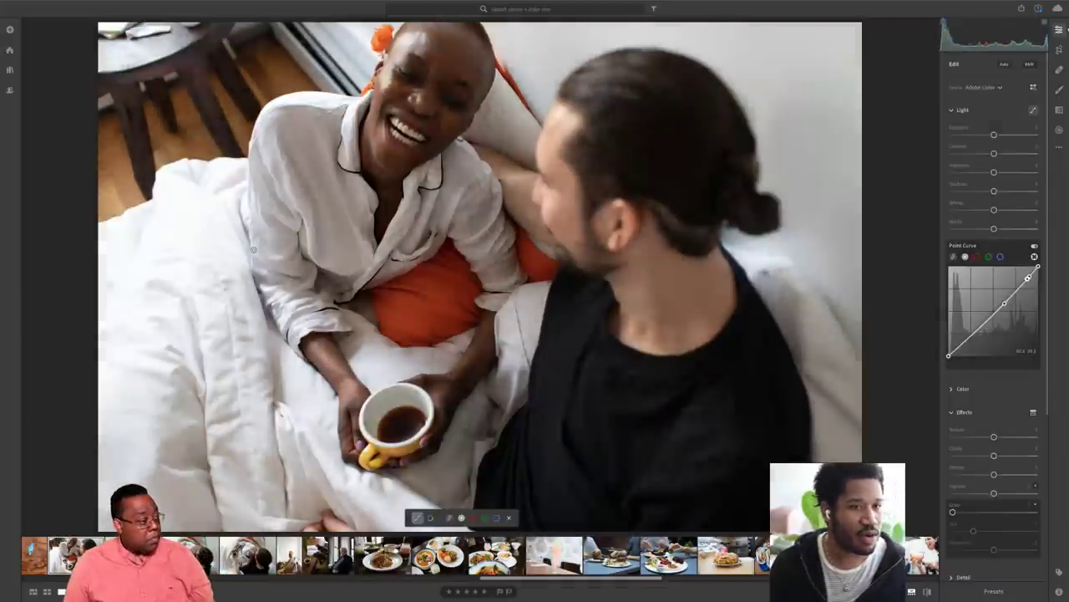
{"action": "left_click", "coordinate": [139, 328]}
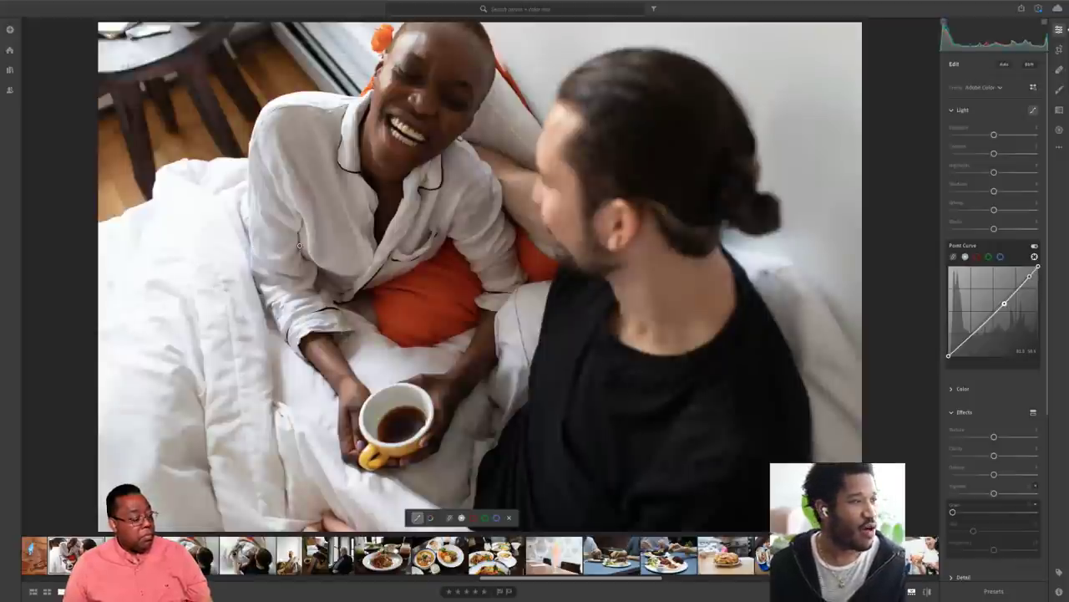
- Anchor darker tones on the couple photo's Point Curve and raise the shirt's midtones to brighten them
{"action": "left_click", "coordinate": [345, 248]}
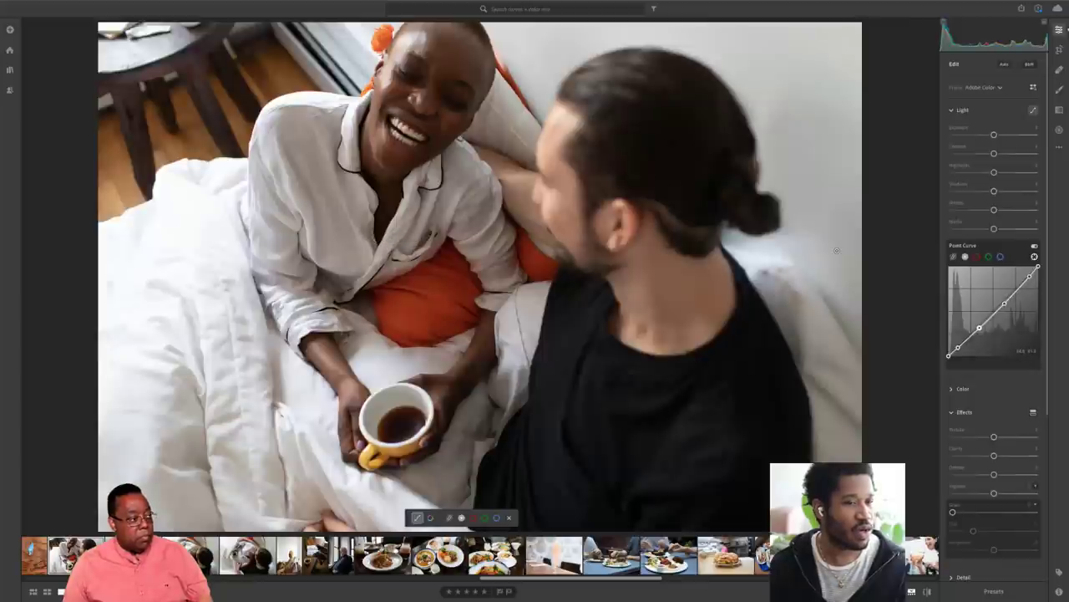
{"action": "left_click", "coordinate": [601, 117]}
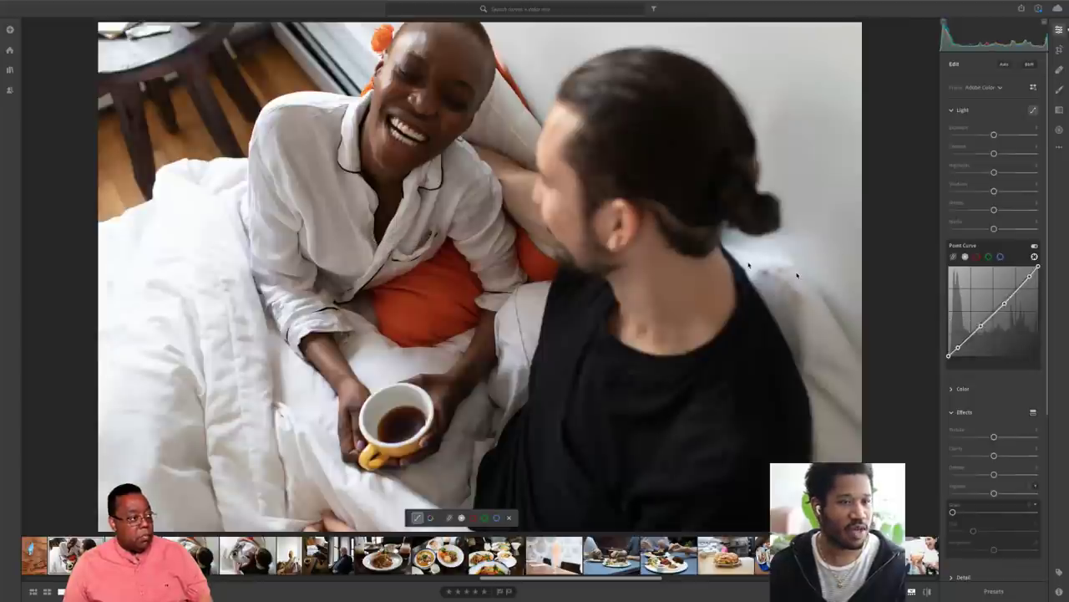
{"action": "left_click", "coordinate": [357, 208]}
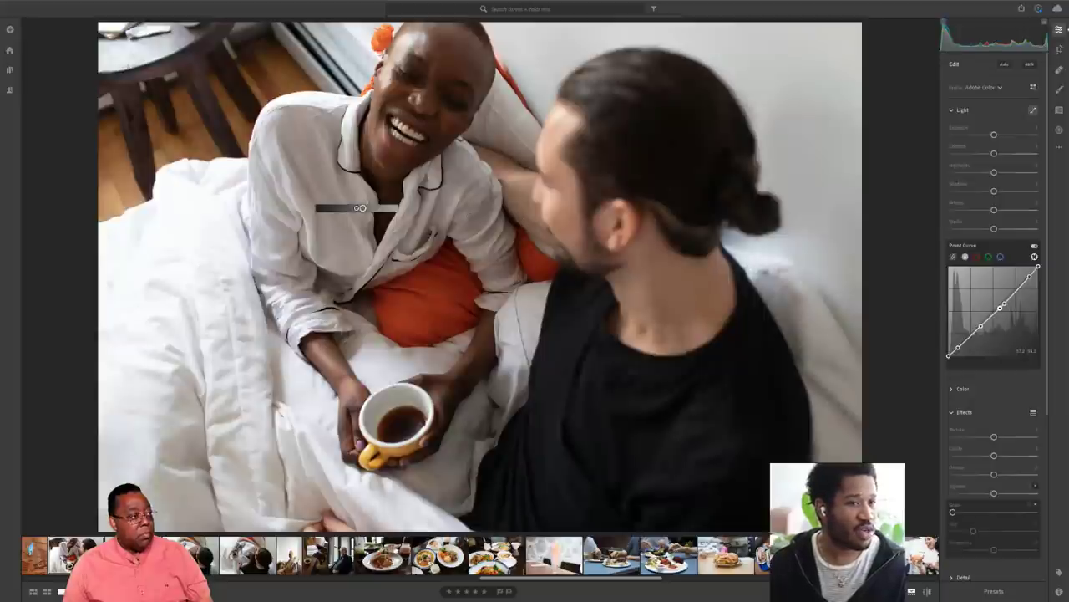
{"action": "left_click_drag", "start_coordinate": [360, 207], "coordinate": [368, 207]}
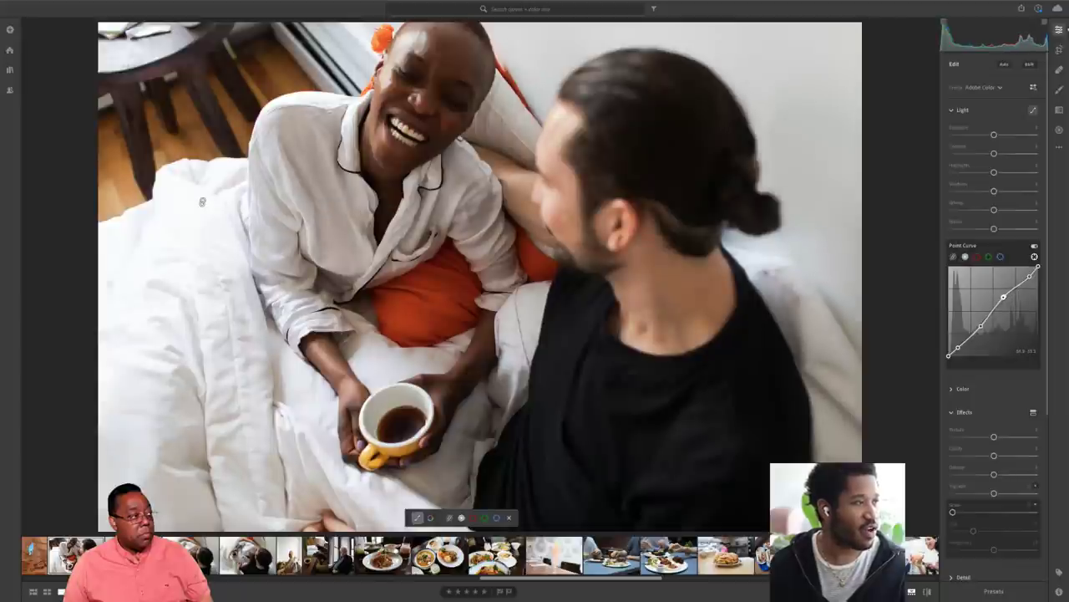
- Compare the couple photo's original and curve-adjusted versions several times
{"action": "left_click", "coordinate": [927, 591]}
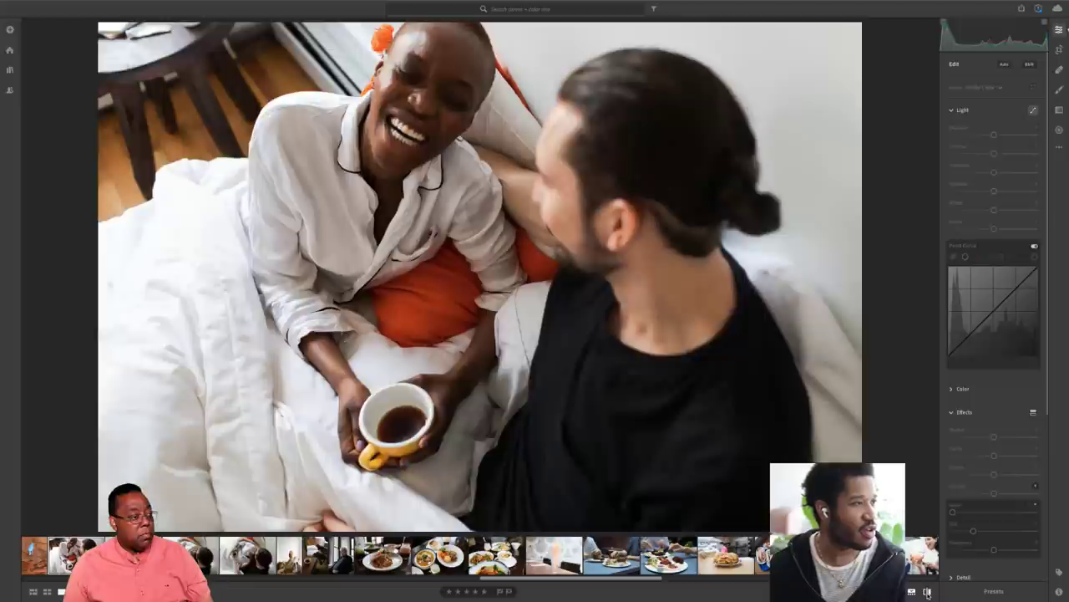
{"action": "left_click", "coordinate": [927, 591]}
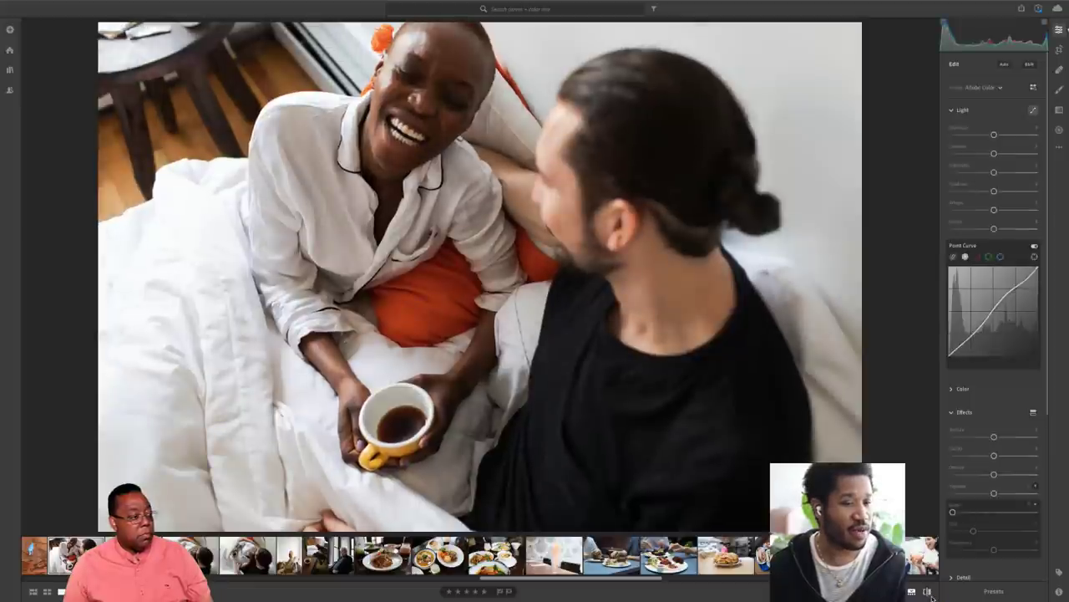
{"action": "left_click", "coordinate": [928, 592]}
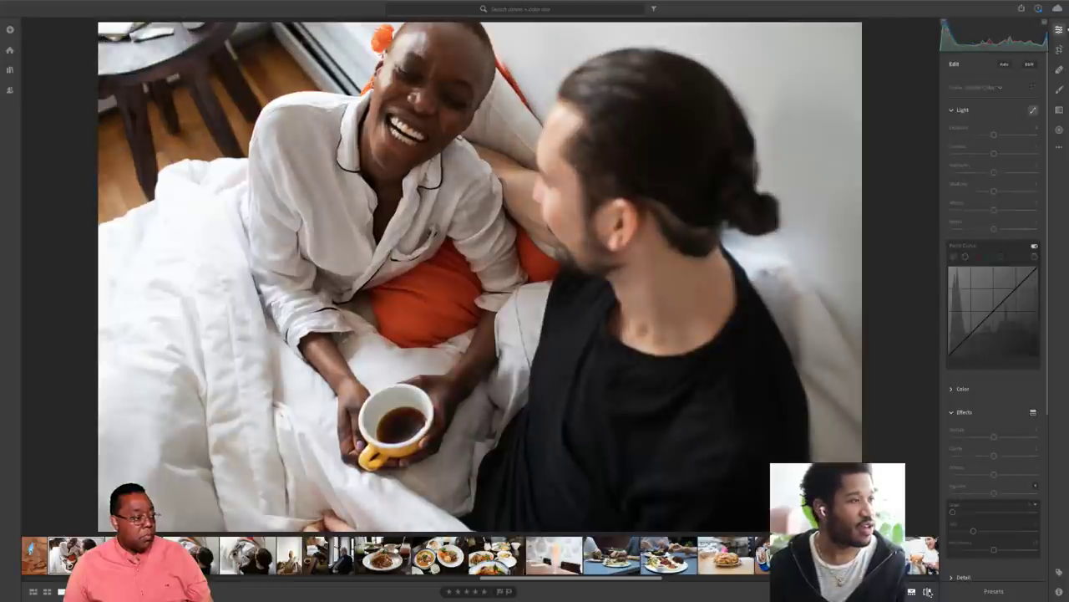
{"action": "left_click", "coordinate": [927, 591]}
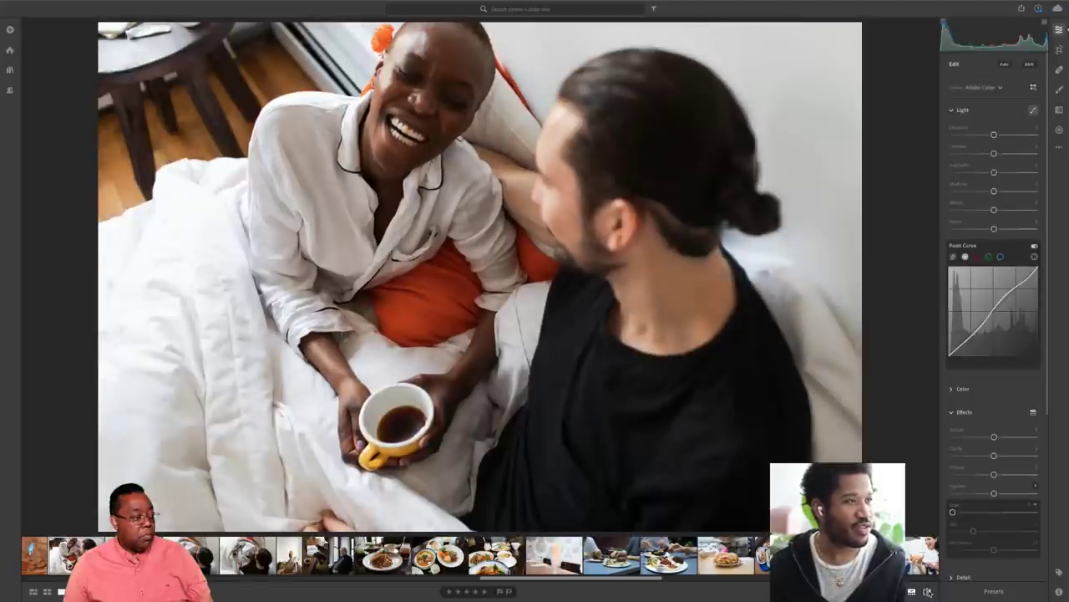
{"action": "left_click", "coordinate": [928, 592]}
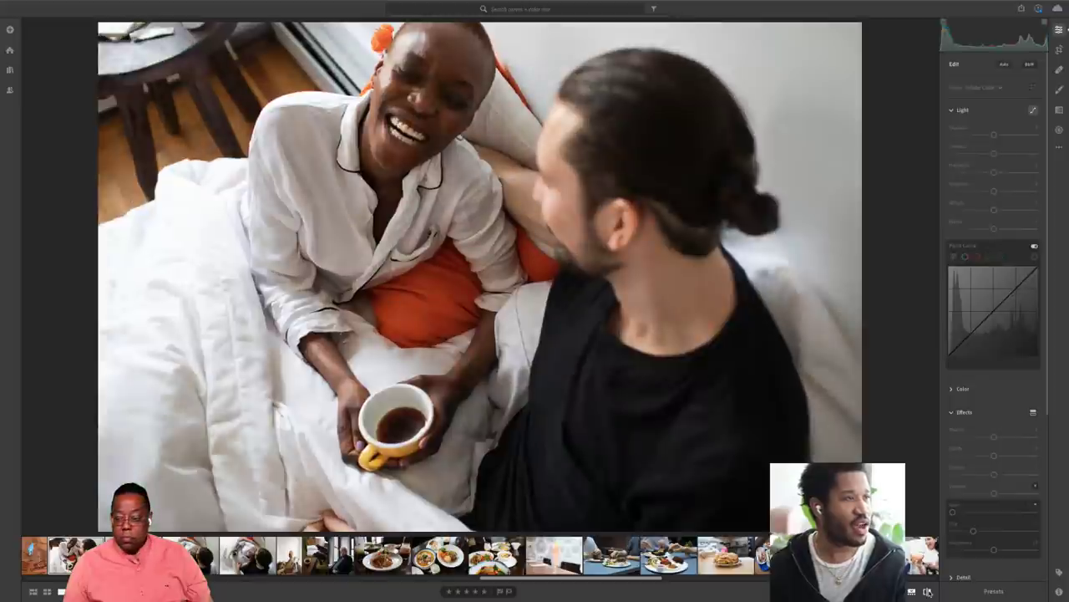
- Compare the couple photo's original and adjusted versions, inspecting the man's shirt and neck close up
{"action": "left_click", "coordinate": [957, 351]}
{"action": "double_click", "coordinate": [957, 352]}
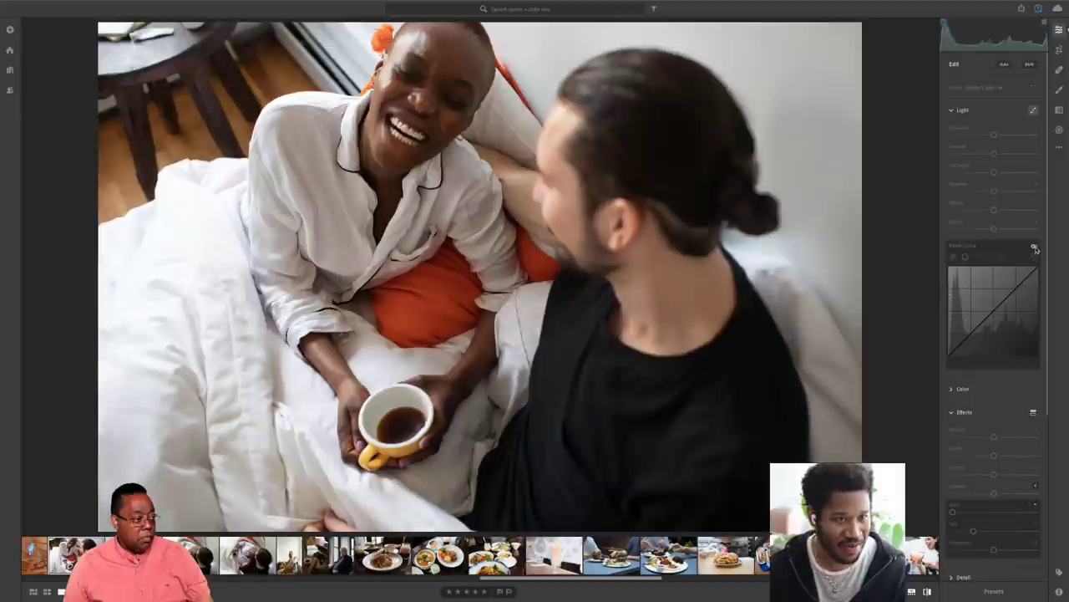
{"action": "key", "text": "backslash"}
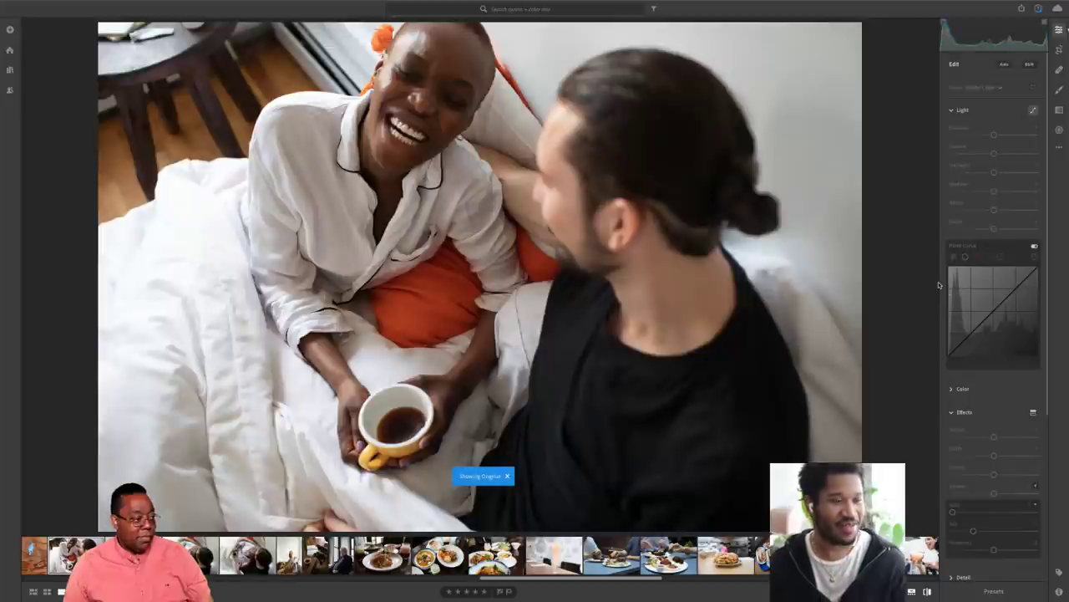
{"action": "left_click", "coordinate": [781, 356]}
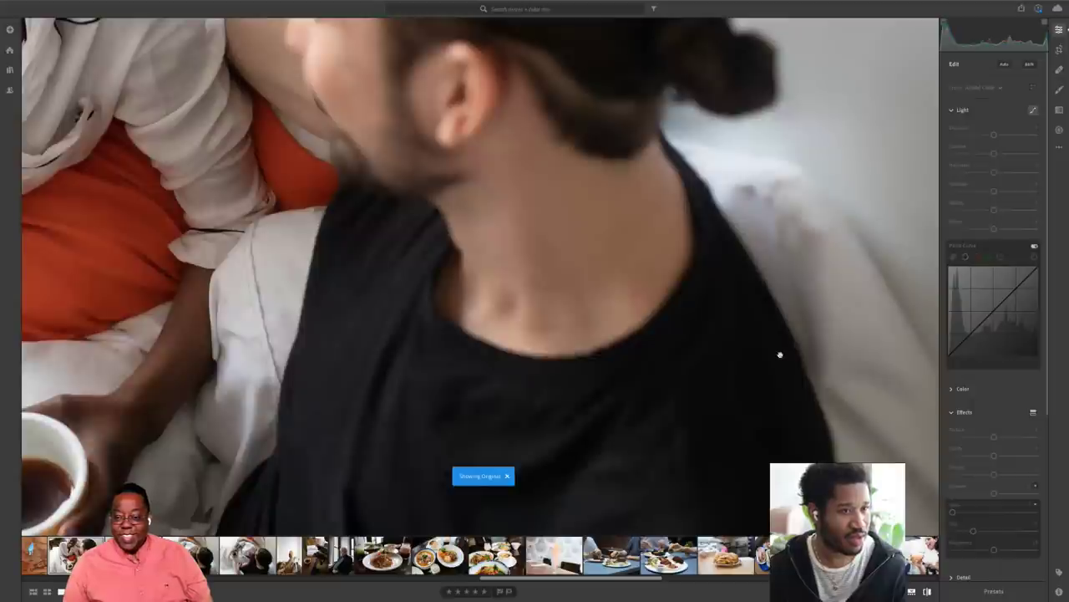
{"action": "left_click", "coordinate": [778, 353]}
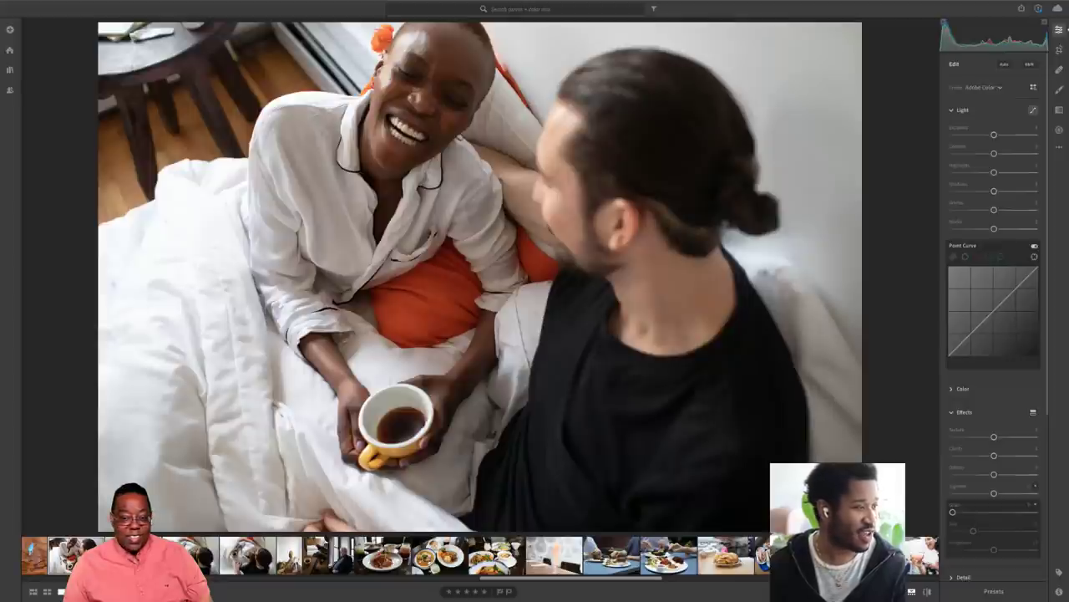
{"action": "key", "text": "Right"}
{"action": "key", "text": "Left"}
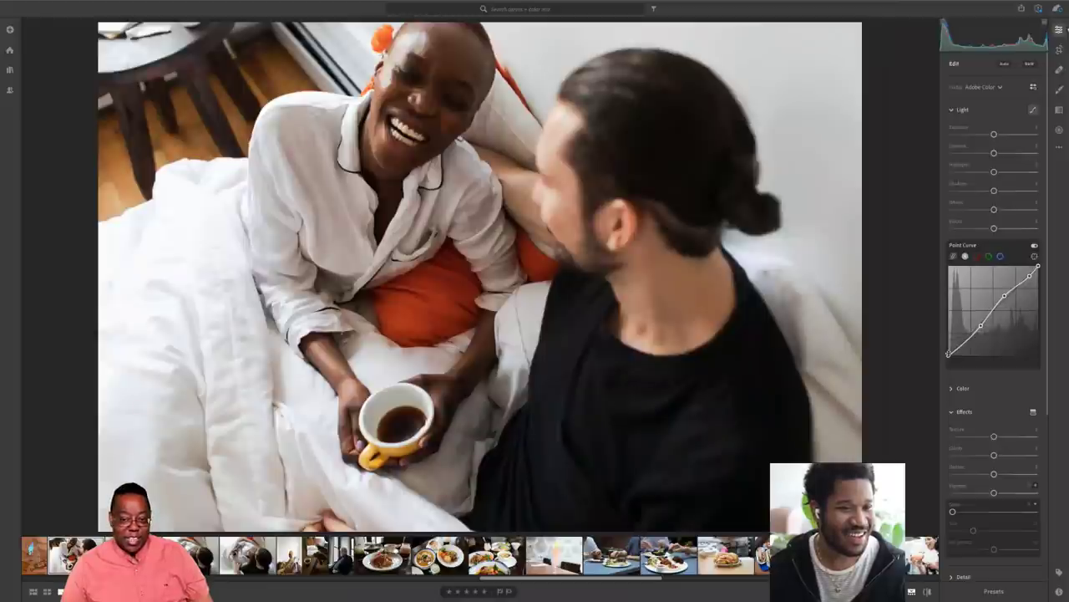
- Raise the black point of the couple photo's Point Curve to lift the darkest tones, and compare the result with the original
{"action": "left_click_drag", "start_coordinate": [948, 353], "coordinate": [980, 324]}
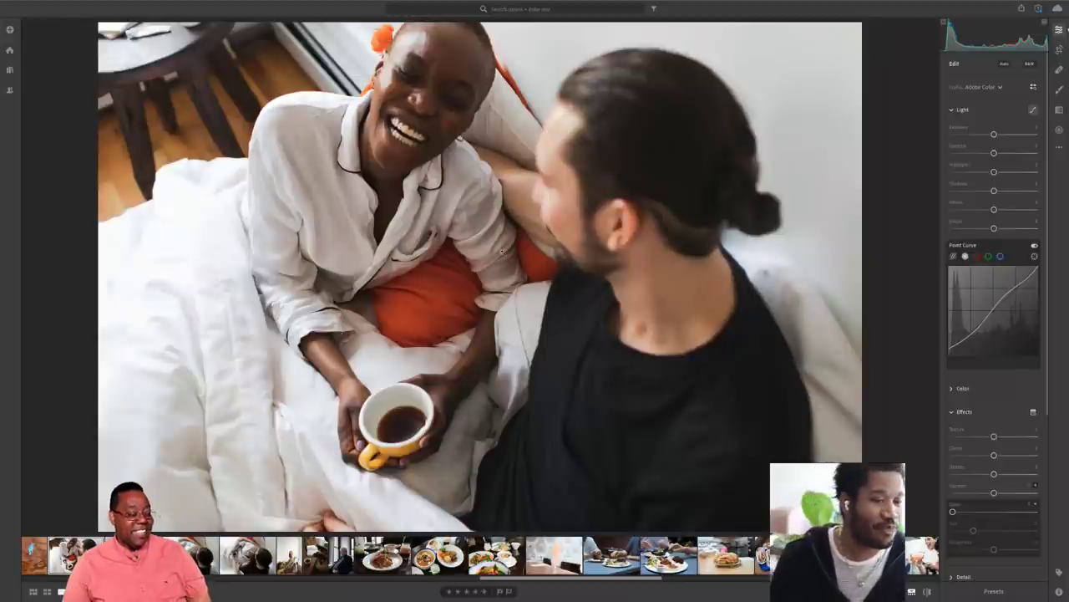
{"action": "key", "text": "backslash"}
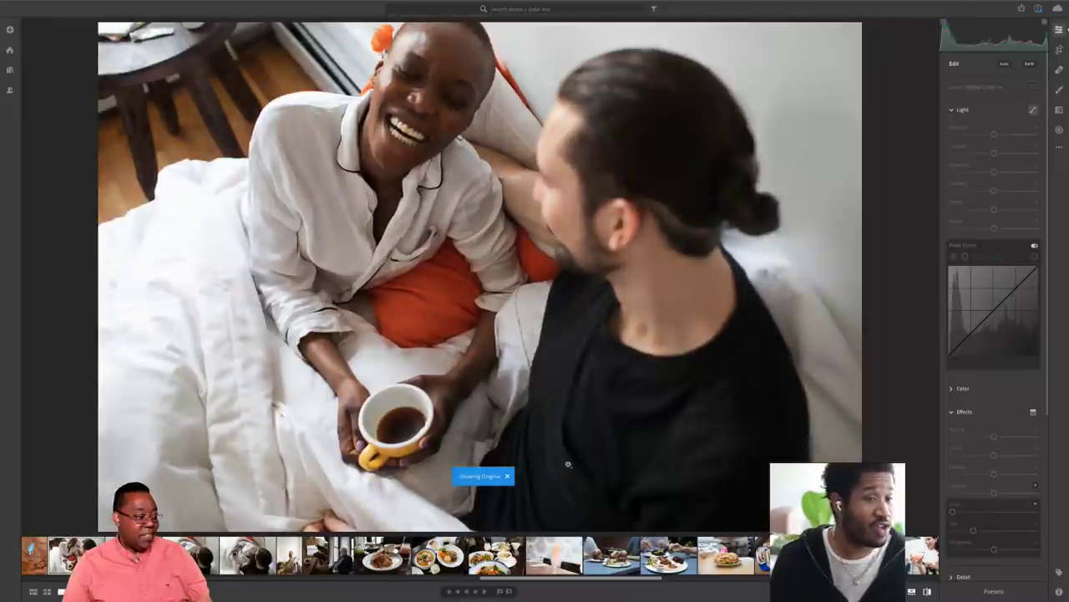
{"action": "key", "text": "backslash"}
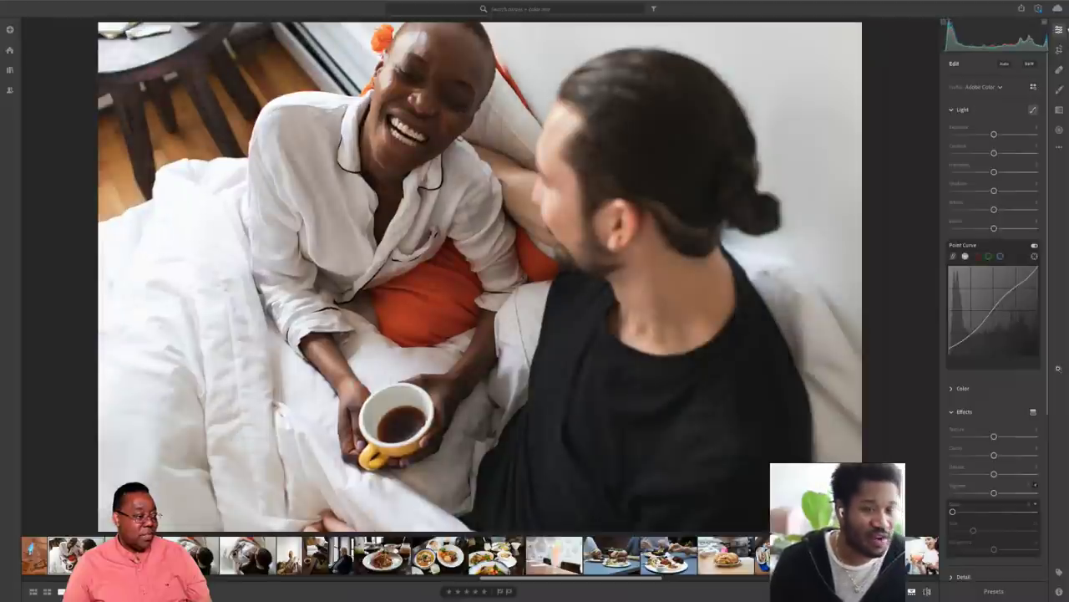
{"action": "mouse_move", "coordinate": [949, 347]}
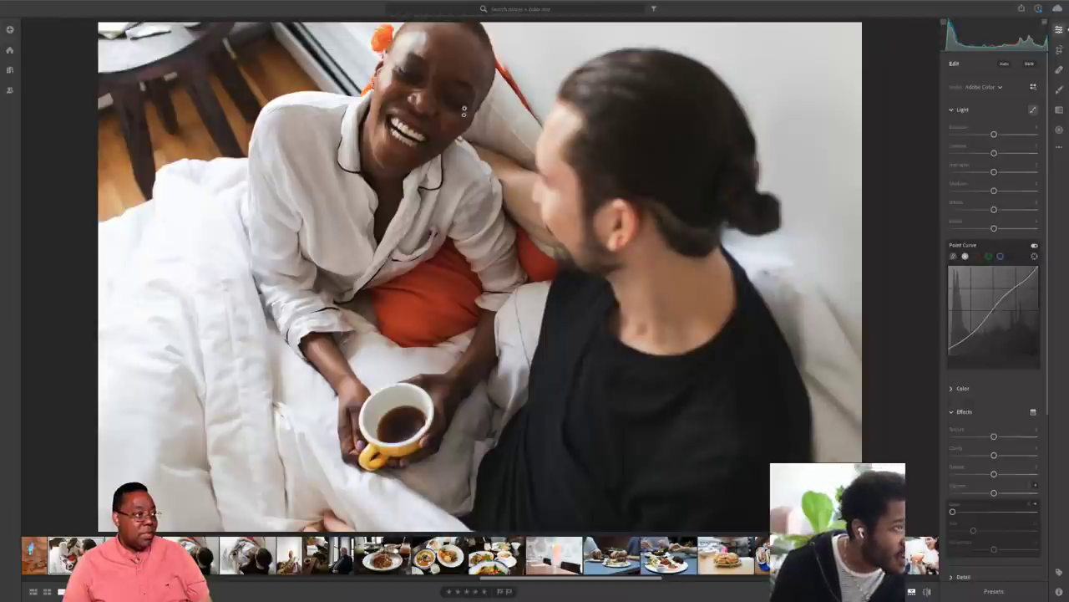
{"action": "mouse_move", "coordinate": [1005, 298]}
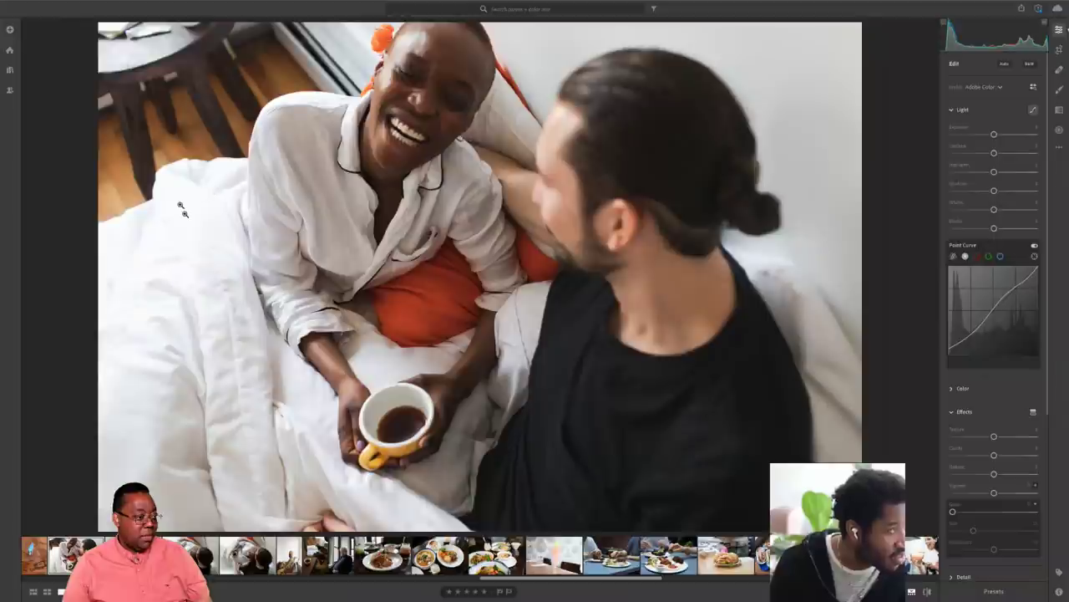
{"action": "mouse_move", "coordinate": [1034, 278]}
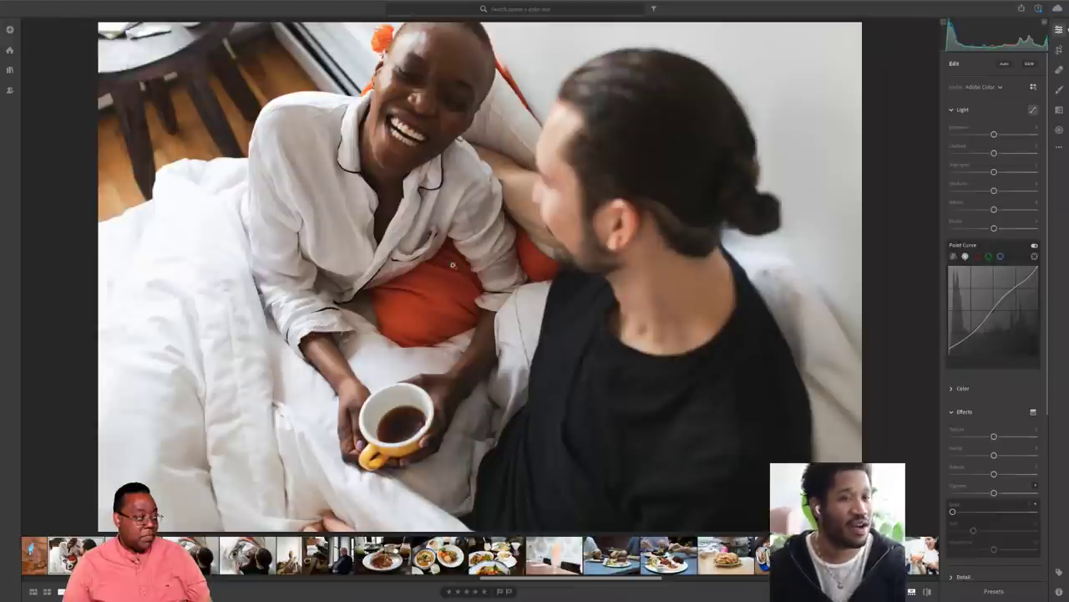
- Try steepening the Point Curve by raising its upper midtone point, undoing each attempt
{"action": "left_click_drag", "start_coordinate": [1005, 295], "coordinate": [996, 290]}
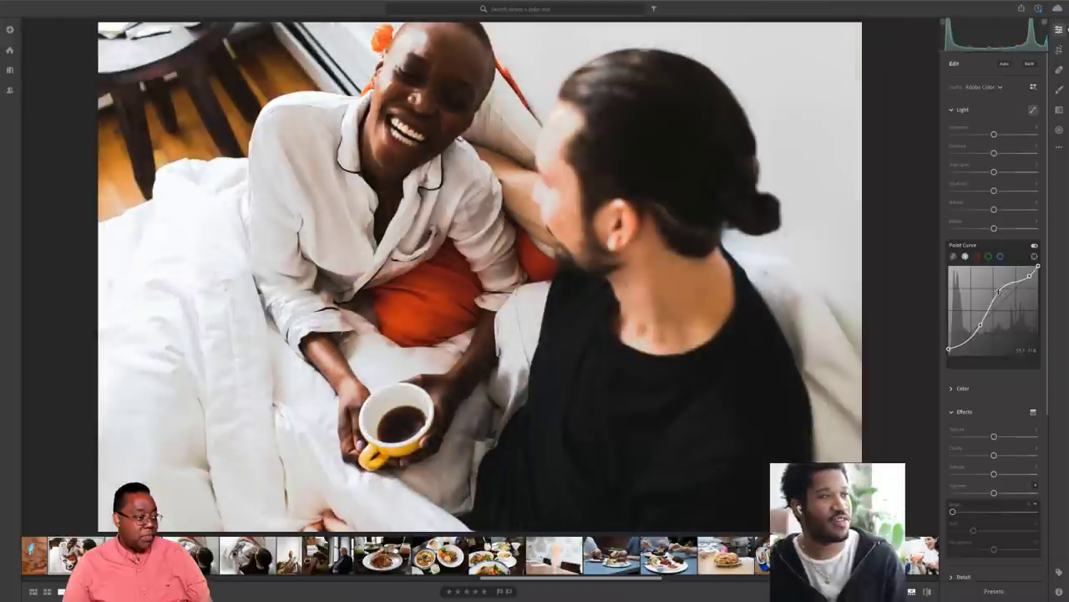
{"action": "key", "text": "ctrl+z"}
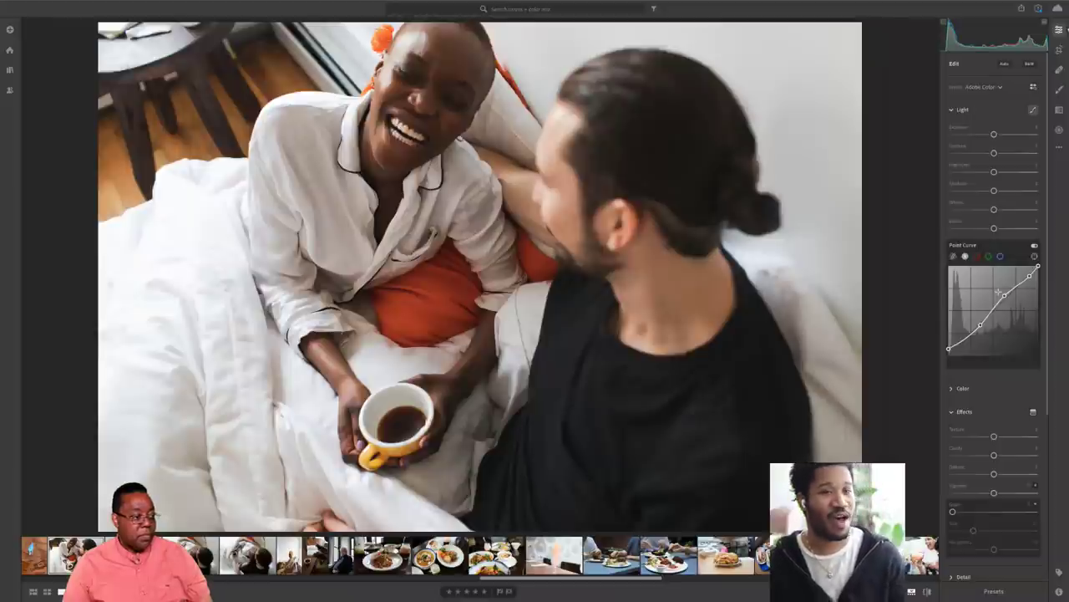
{"action": "left_click_drag", "start_coordinate": [999, 292], "coordinate": [995, 288]}
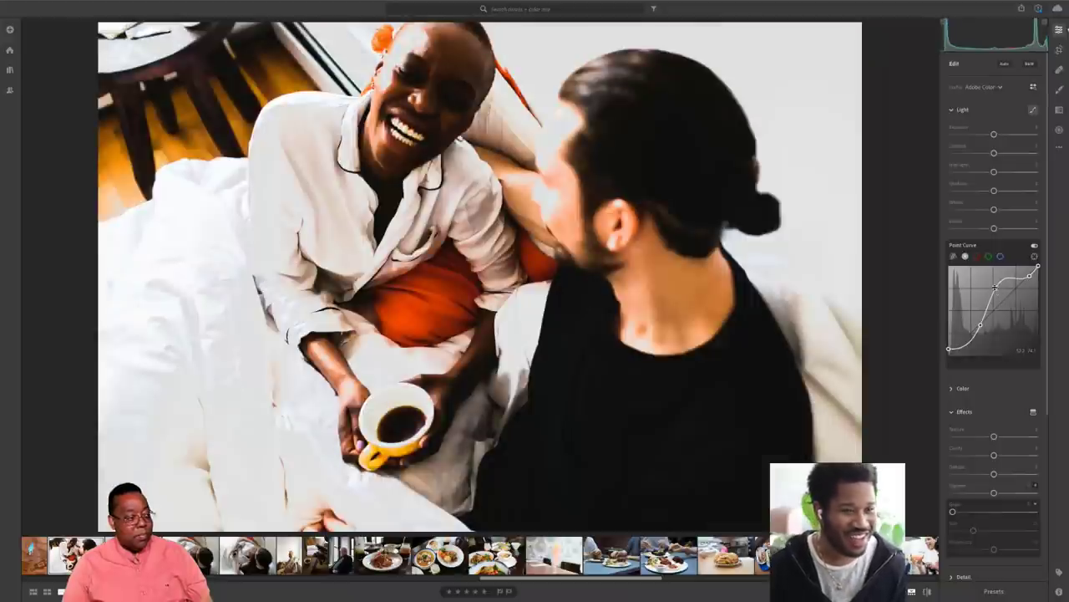
{"action": "key", "text": "ctrl+z"}
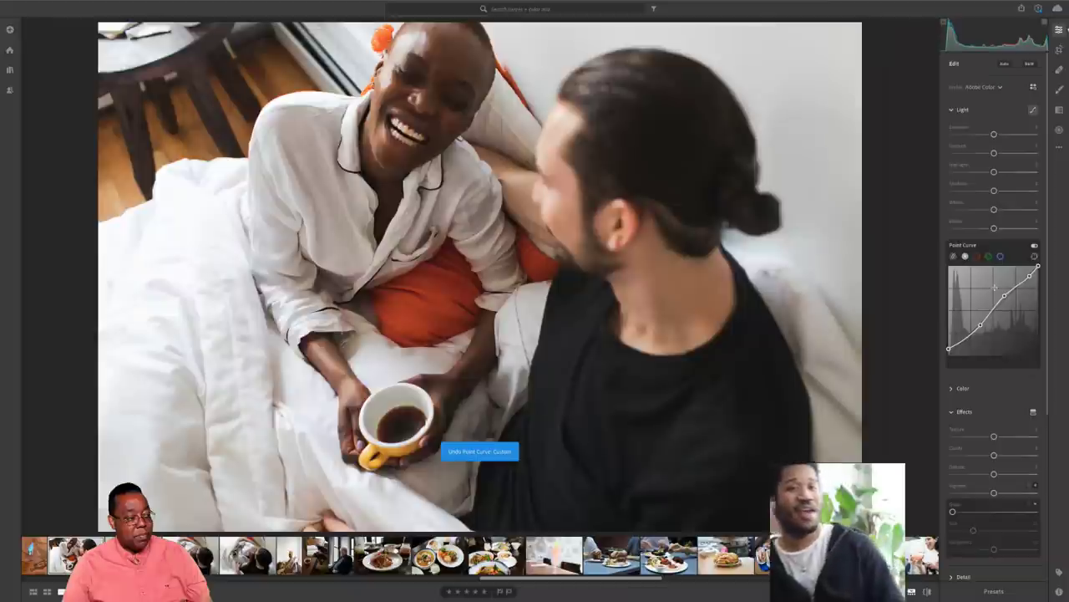
- Reset the couple photo's Point Curve to a straight line
{"action": "key", "text": "ctrl+z"}
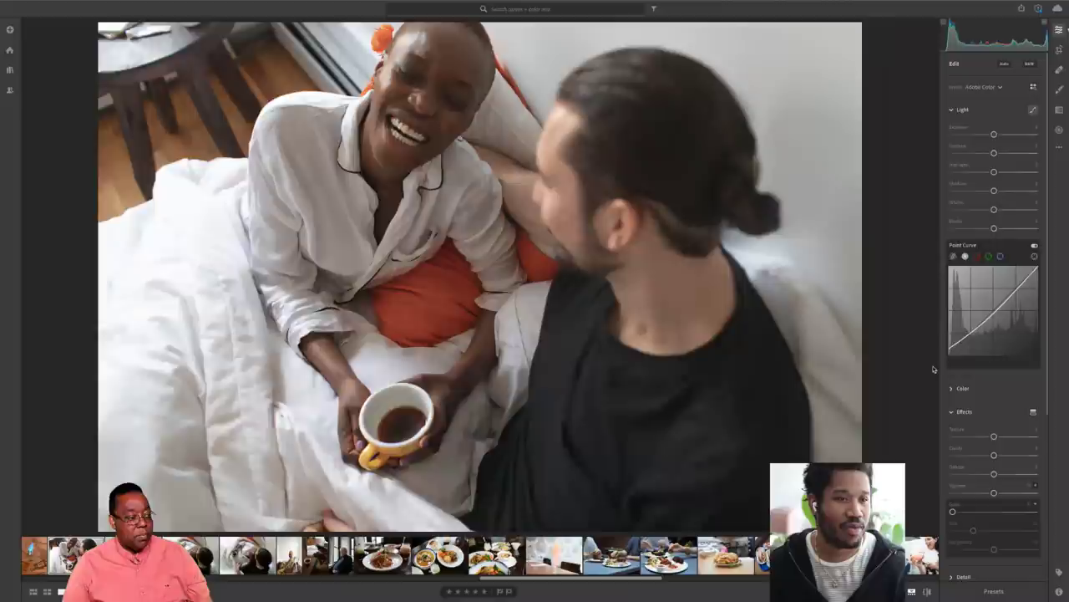
{"action": "double_click", "coordinate": [982, 324]}
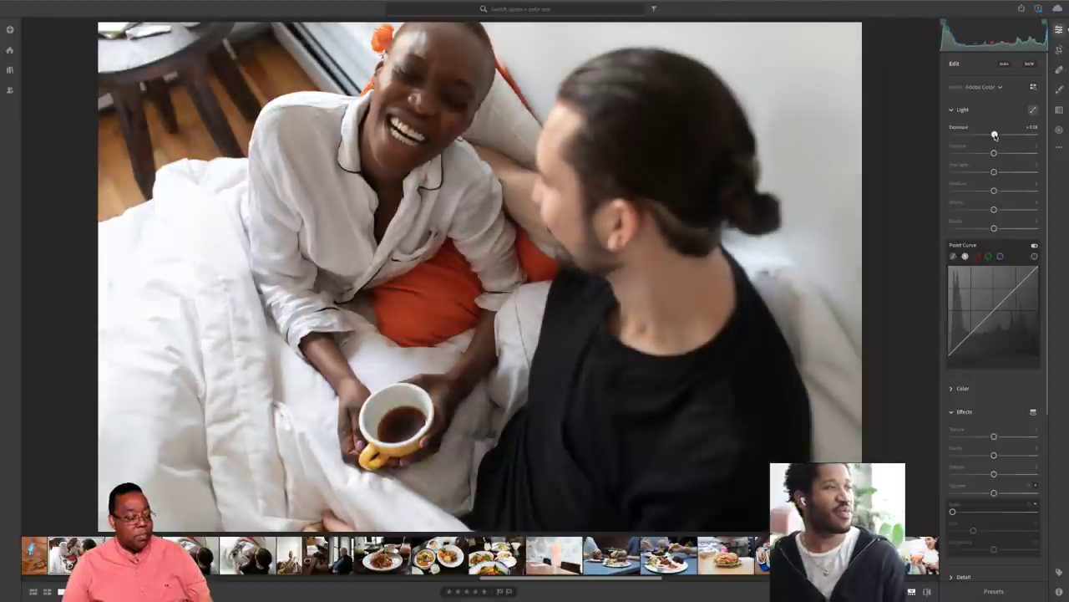
- Set the couple photo's exposure to about +0.67, highlights to about -75 and contrast to about +18
{"action": "left_click_drag", "start_coordinate": [994, 135], "coordinate": [1001, 136]}
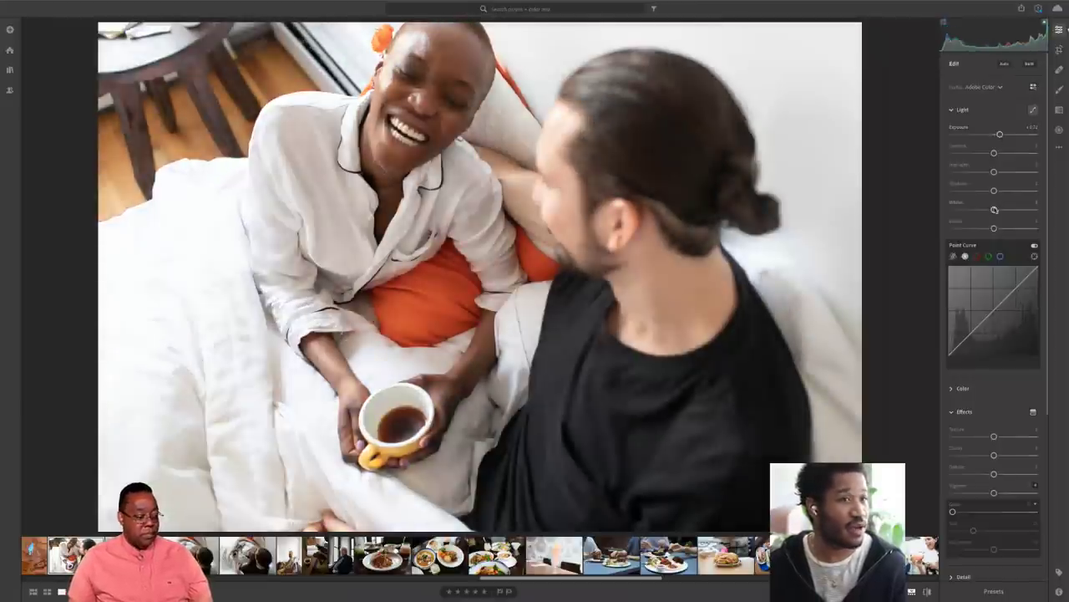
{"action": "left_click_drag", "start_coordinate": [994, 171], "coordinate": [960, 172]}
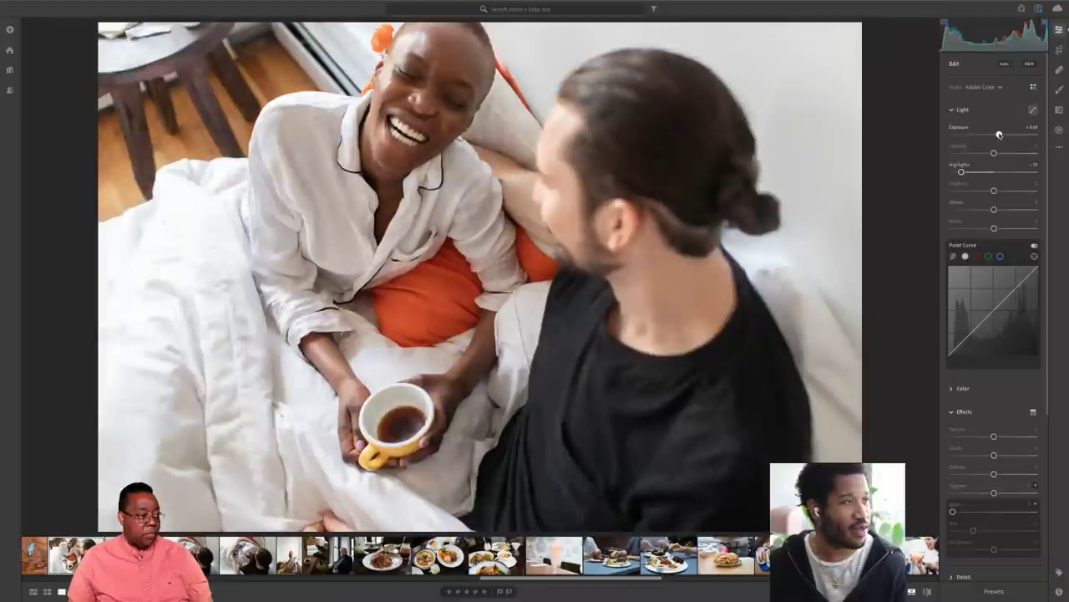
{"action": "left_click_drag", "start_coordinate": [999, 135], "coordinate": [999, 134]}
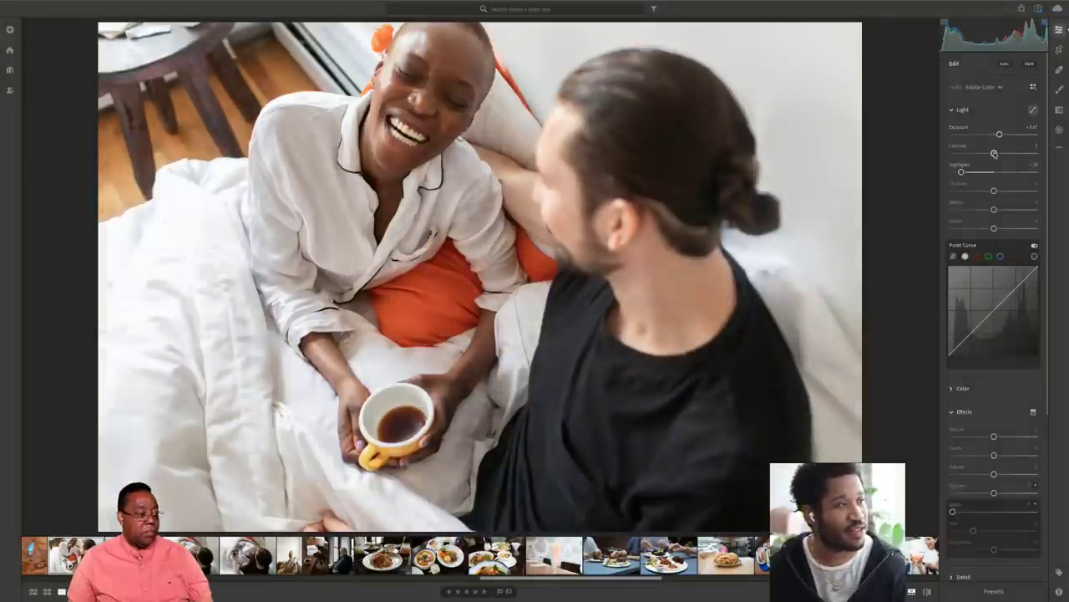
{"action": "left_click_drag", "start_coordinate": [994, 154], "coordinate": [1002, 154]}
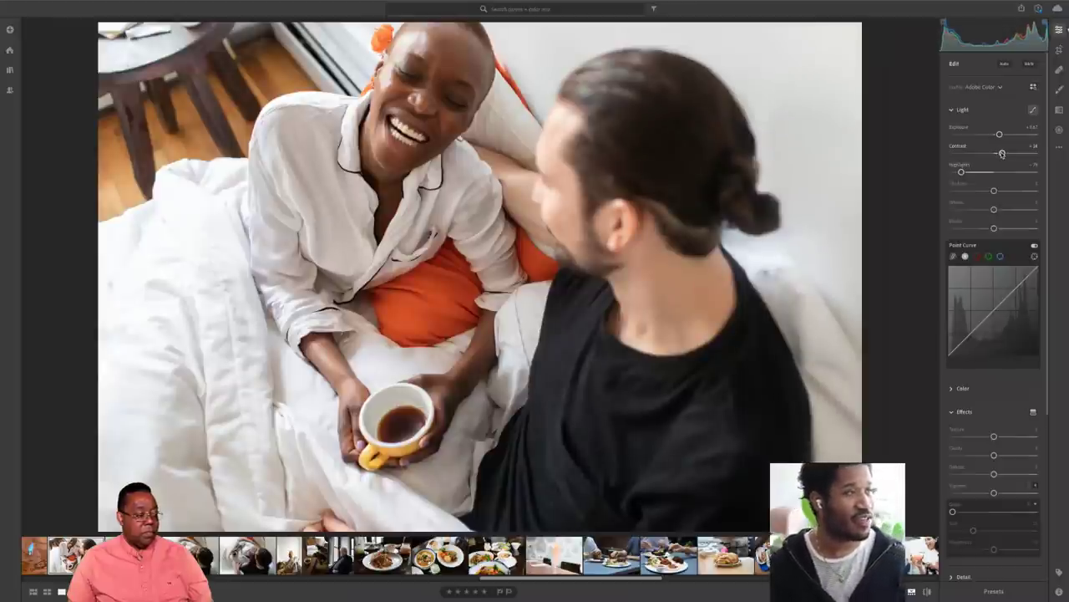
- Use the Color Mixer's targeted adjustment on the orange pillow to lower the orange saturation to about -18
{"action": "scroll", "coordinate": [962, 393], "scroll_direction": "down", "scroll_amount": 3}
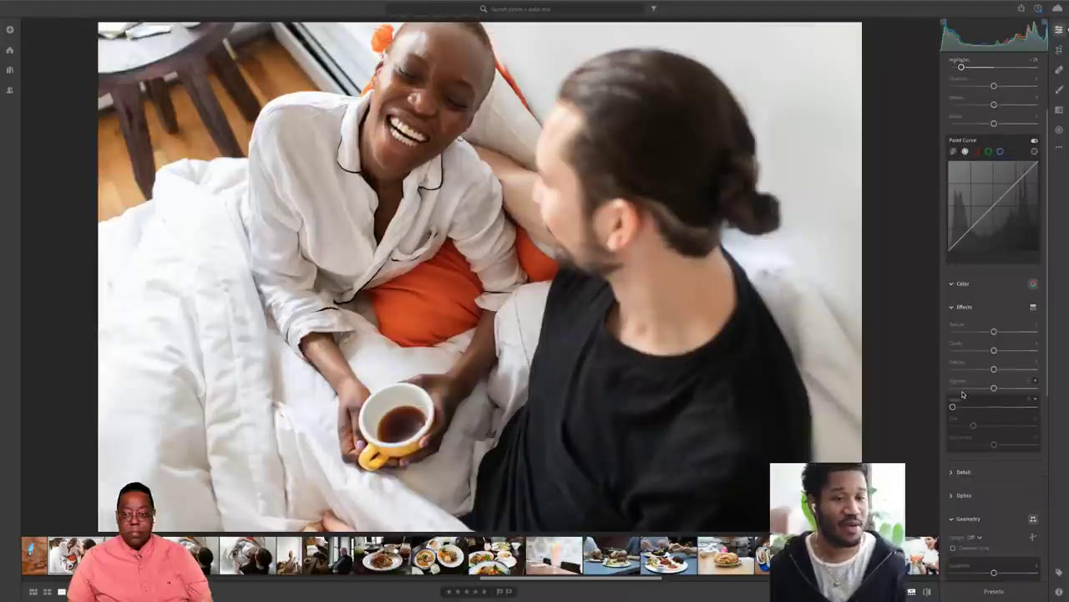
{"action": "left_click", "coordinate": [963, 284]}
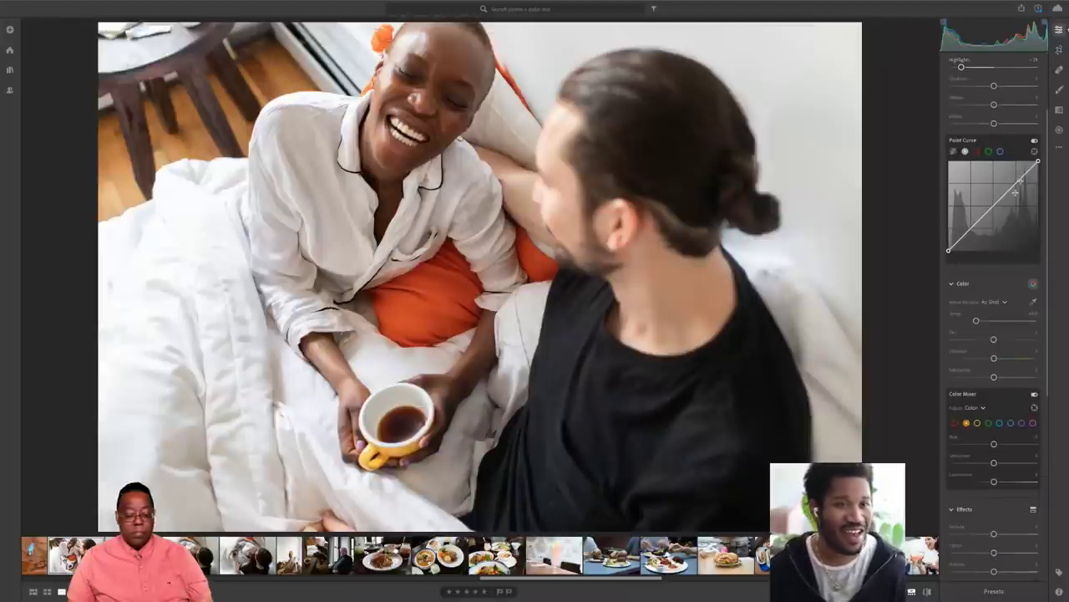
{"action": "left_click", "coordinate": [1036, 152]}
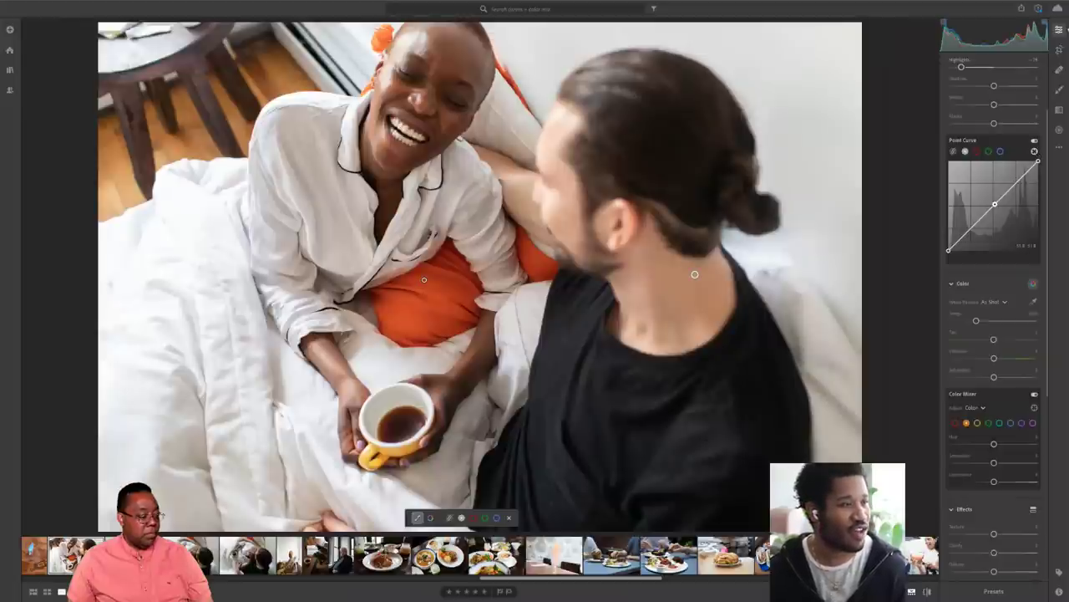
{"action": "mouse_move", "coordinate": [425, 279]}
{"action": "left_mouse_down"}
{"action": "mouse_move", "coordinate": [410, 279]}
{"action": "mouse_move", "coordinate": [434, 289]}
{"action": "left_mouse_up"}
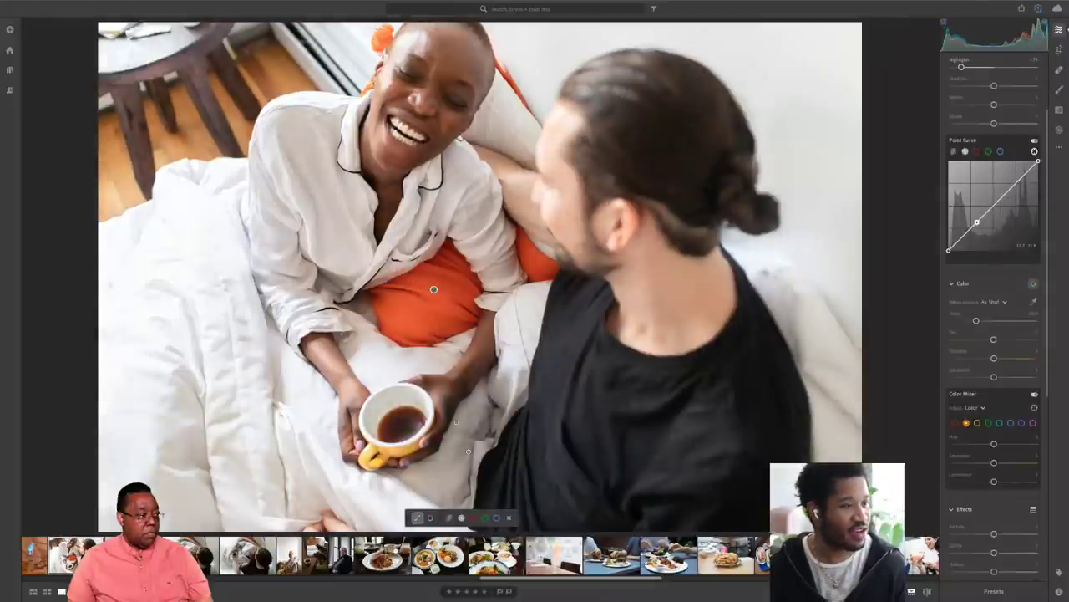
{"action": "left_click", "coordinate": [430, 517]}
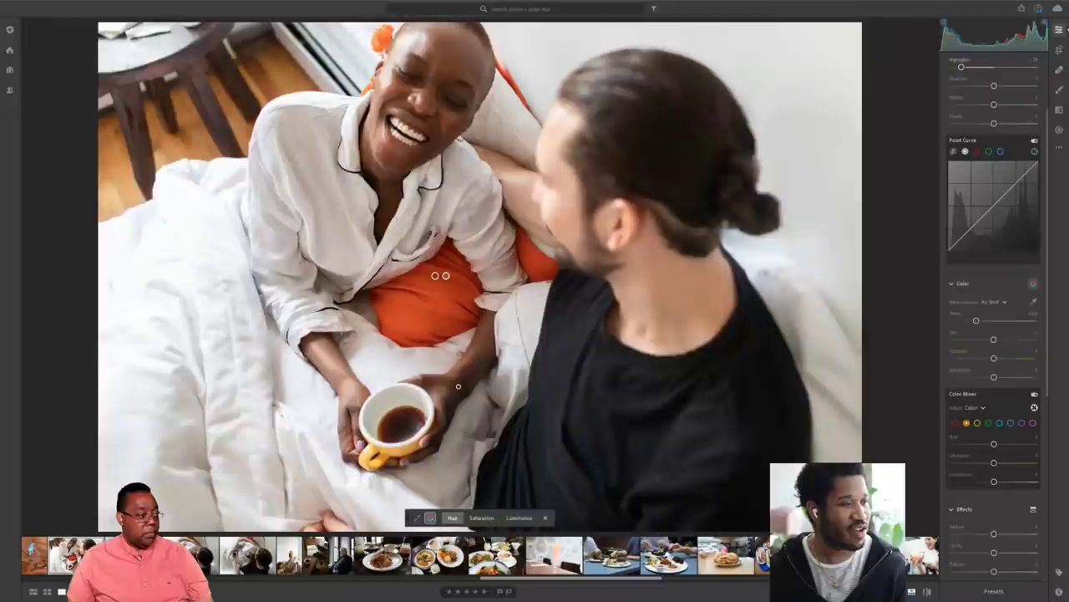
{"action": "left_click", "coordinate": [481, 517]}
{"action": "mouse_move", "coordinate": [442, 294]}
{"action": "left_mouse_down"}
{"action": "mouse_move", "coordinate": [434, 294]}
{"action": "mouse_move", "coordinate": [443, 294]}
{"action": "left_mouse_up"}
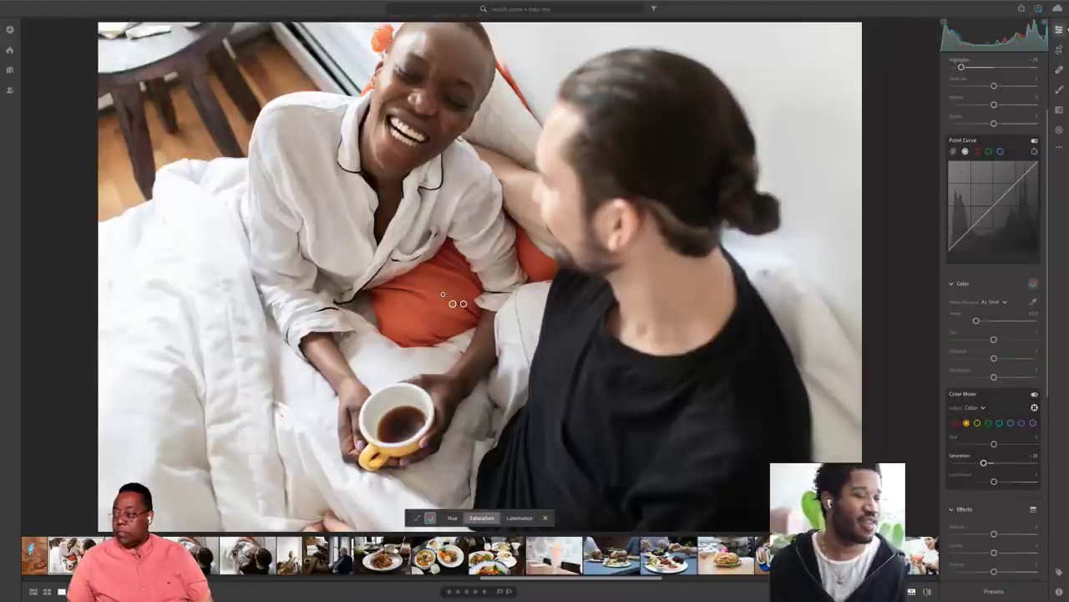
{"action": "left_click_drag", "start_coordinate": [443, 294], "coordinate": [443, 294]}
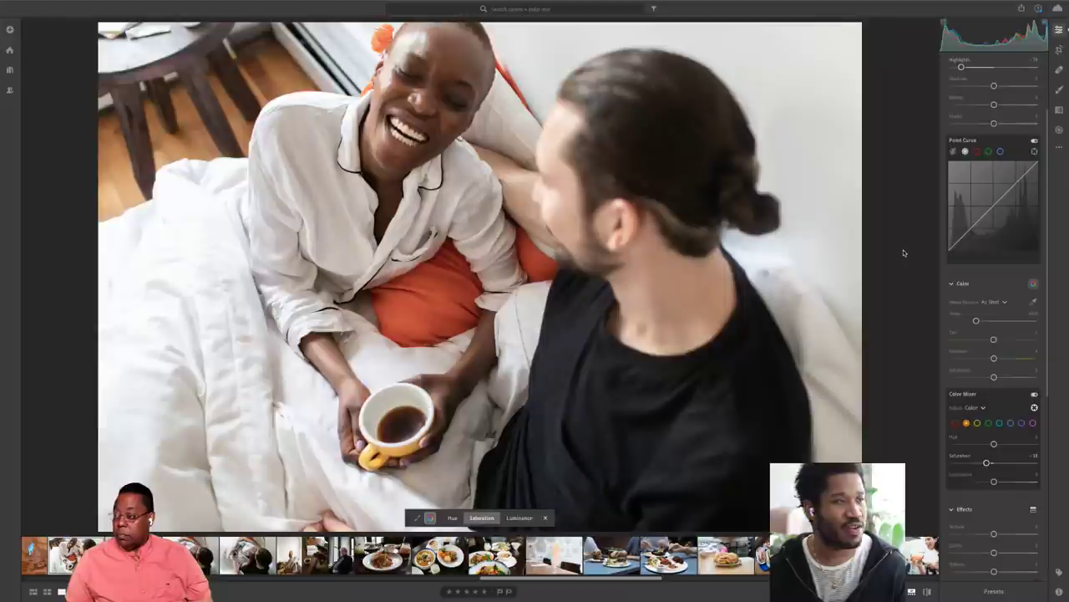
{"action": "key", "text": "Escape"}
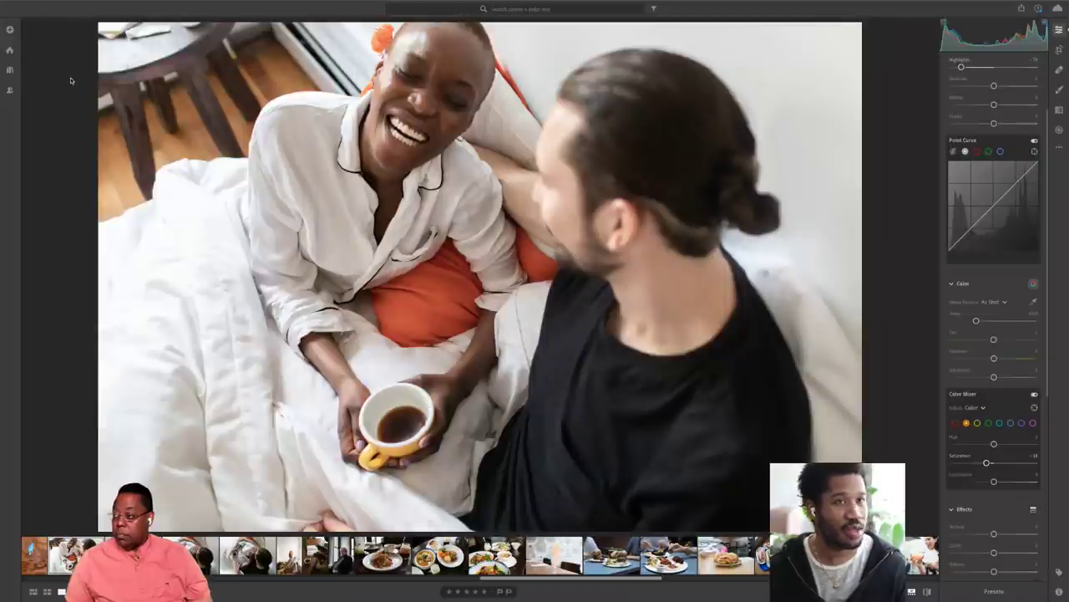
- Return to the photo grid and open the photo of the man lying beside the pool for editing
{"action": "key", "text": "g"}
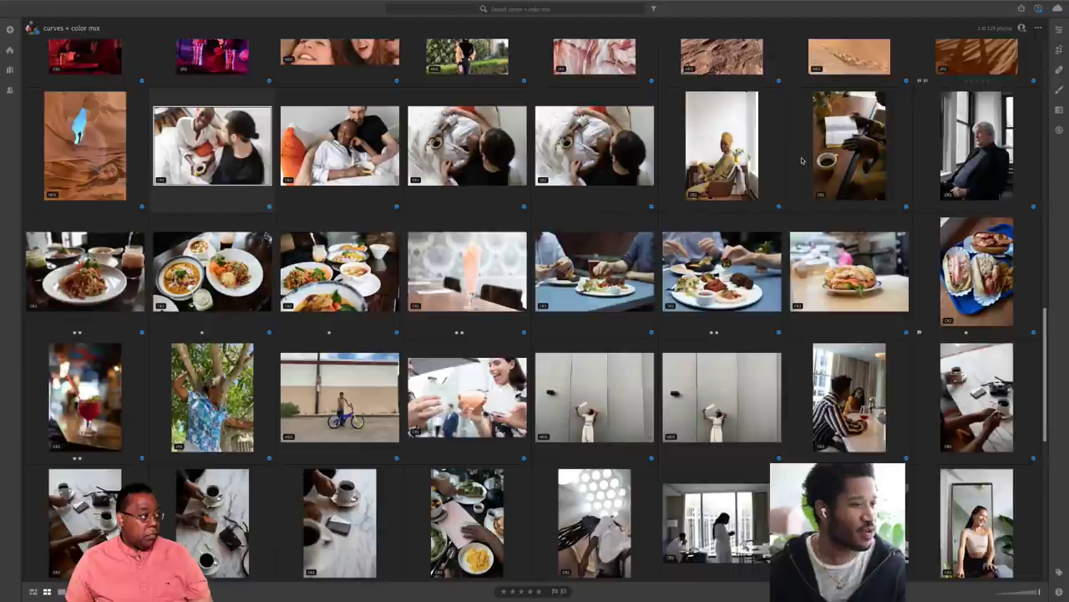
{"action": "scroll", "coordinate": [801, 160], "scroll_direction": "down", "scroll_amount": 5}
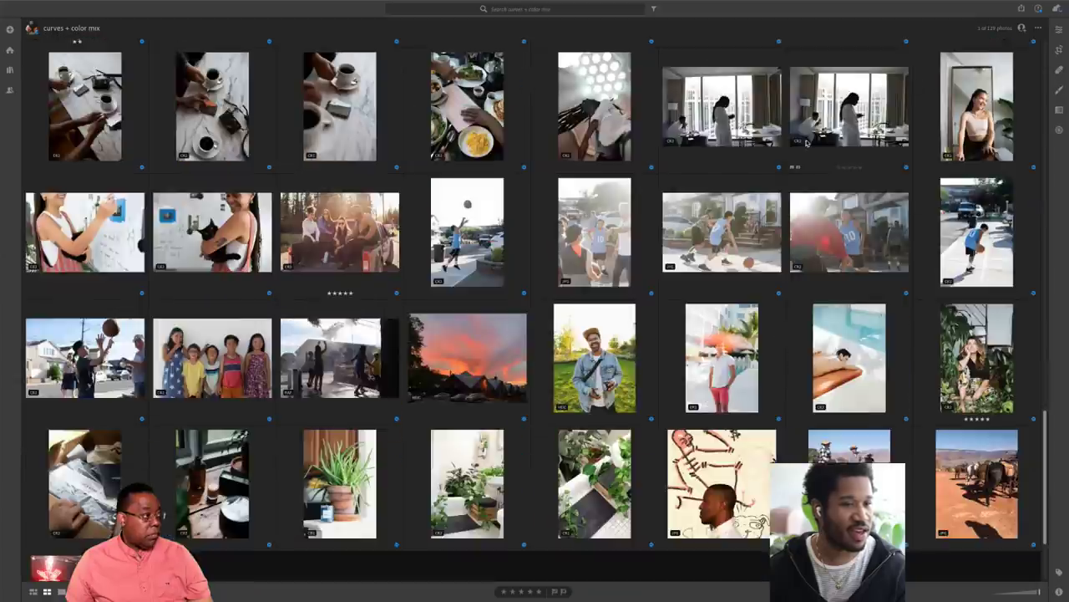
{"action": "double_click", "coordinate": [837, 345]}
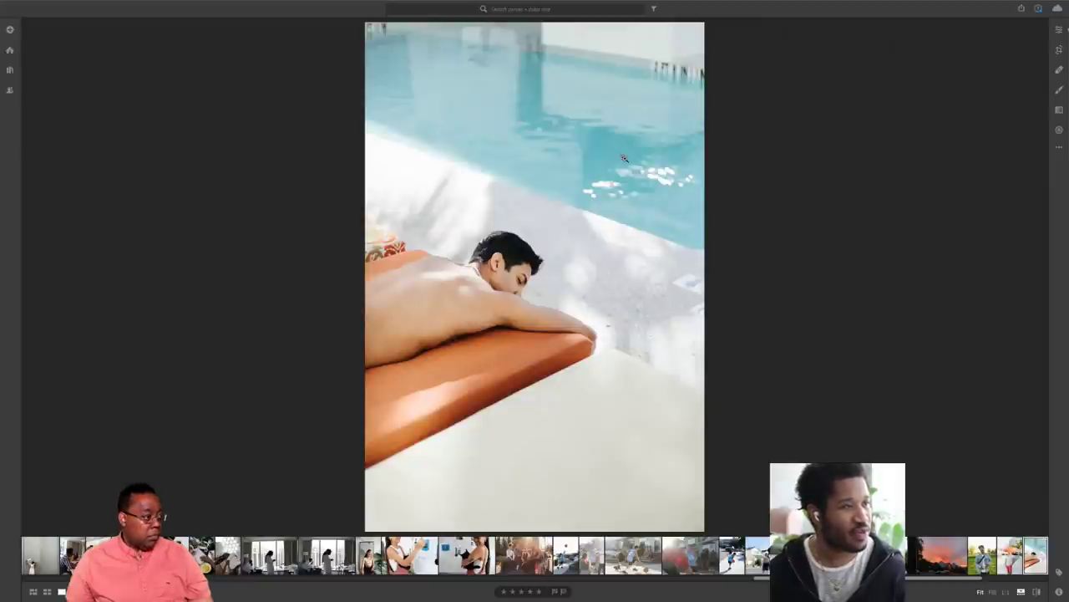
{"action": "left_click", "coordinate": [1060, 30]}
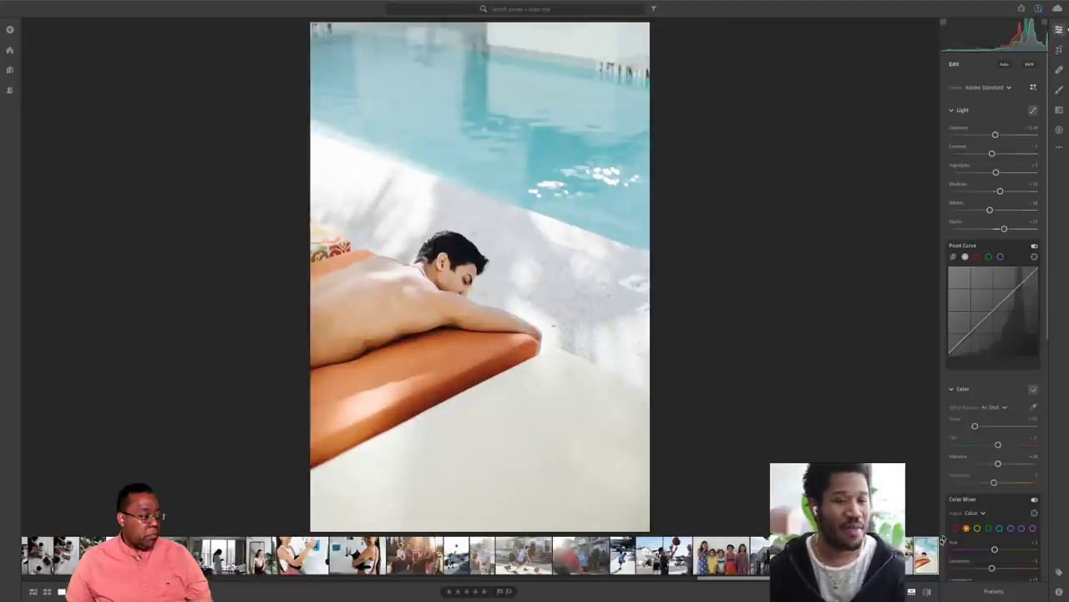
- Turn on the targeted adjustment, switch it from Point Curve to Color Mixer and try Hue on the orange lounge cushion
{"action": "scroll", "coordinate": [997, 453], "scroll_direction": "down", "scroll_amount": 3}
{"action": "scroll", "coordinate": [997, 454], "scroll_direction": "up", "scroll_amount": 1}
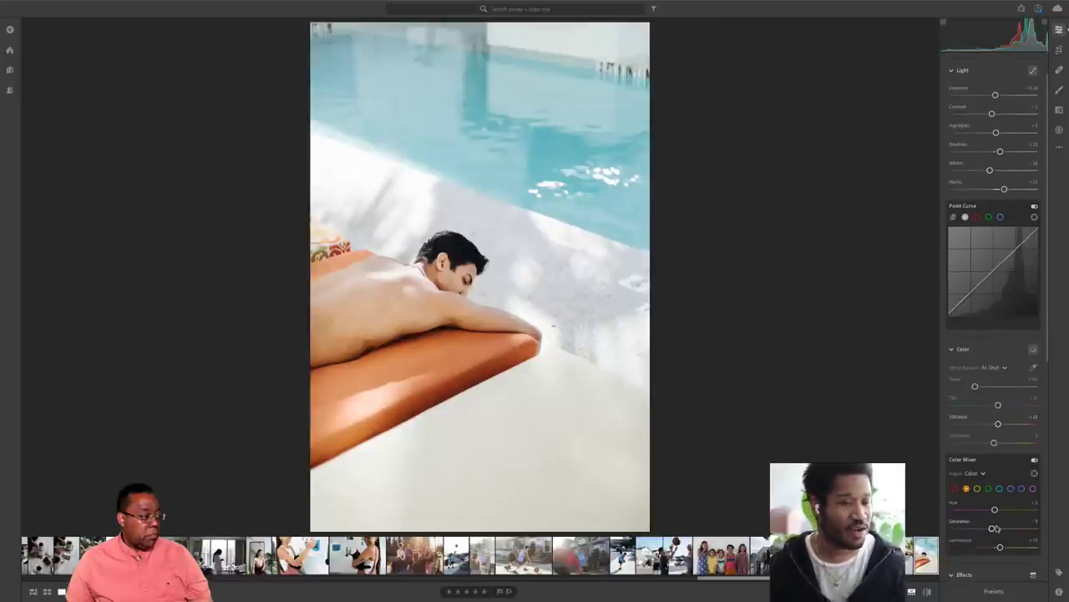
{"action": "left_click", "coordinate": [1036, 218]}
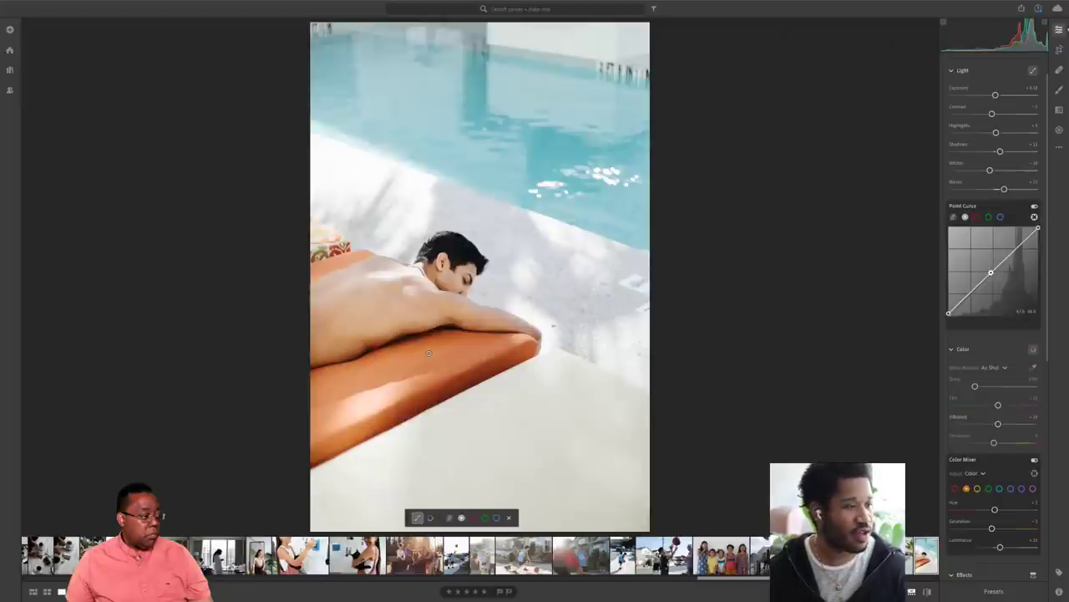
{"action": "left_click", "coordinate": [430, 517]}
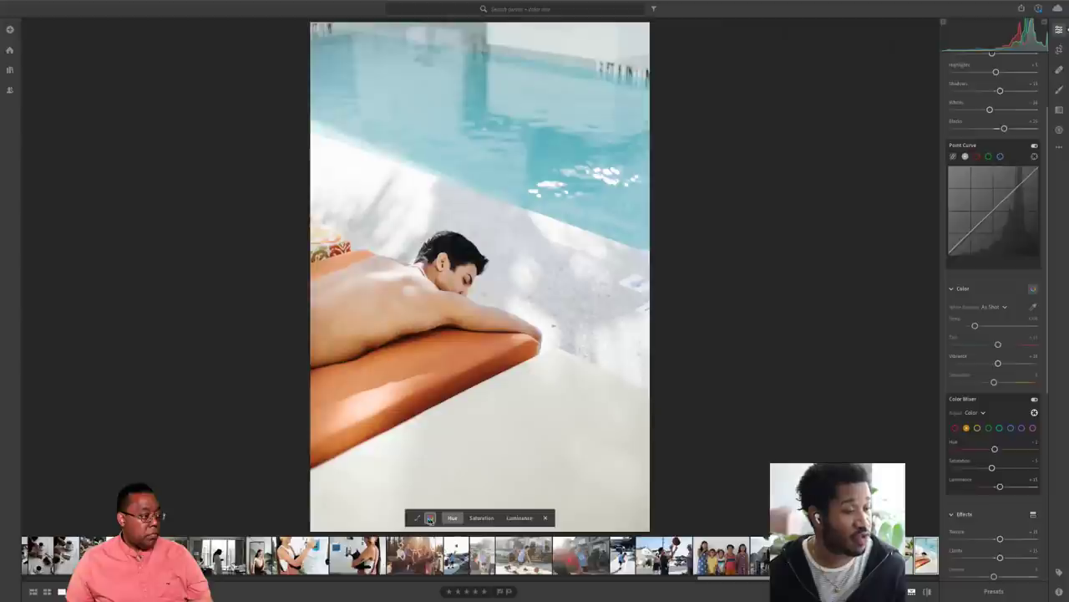
{"action": "left_click", "coordinate": [429, 519]}
{"action": "left_click_drag", "start_coordinate": [439, 348], "coordinate": [438, 349]}
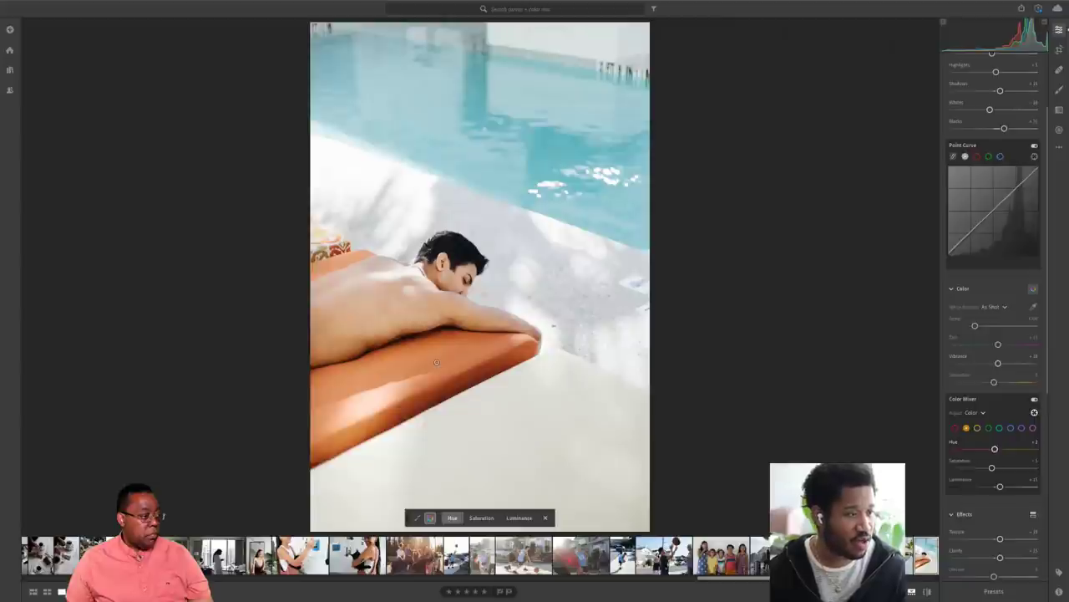
- Use the targeted Saturation adjustment on the orange cushion to raise the orange saturation to about +40
{"action": "left_click", "coordinate": [482, 518]}
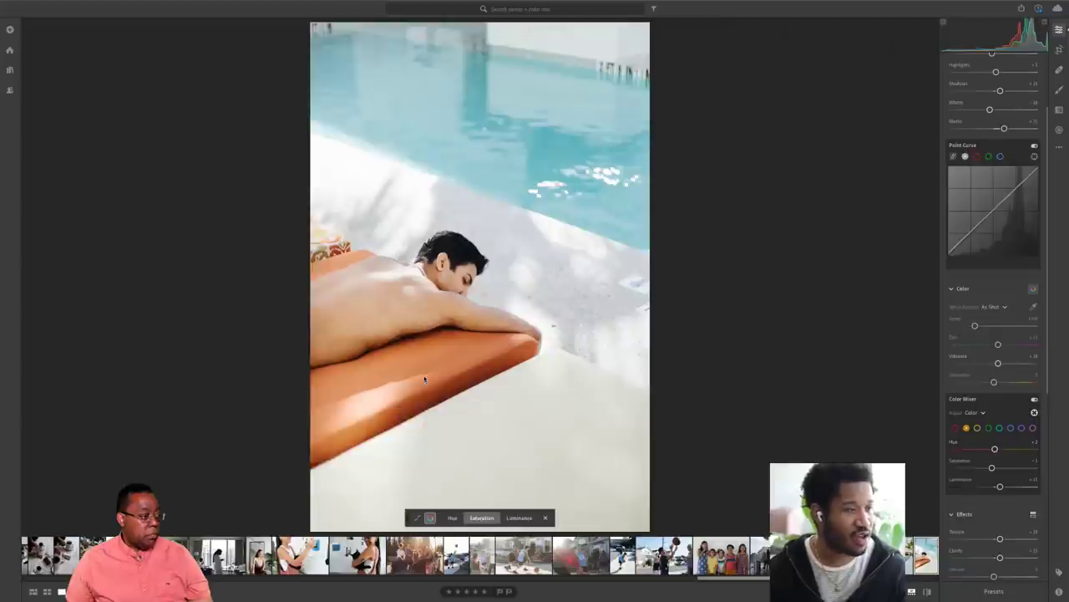
{"action": "left_click_drag", "start_coordinate": [427, 356], "coordinate": [430, 358]}
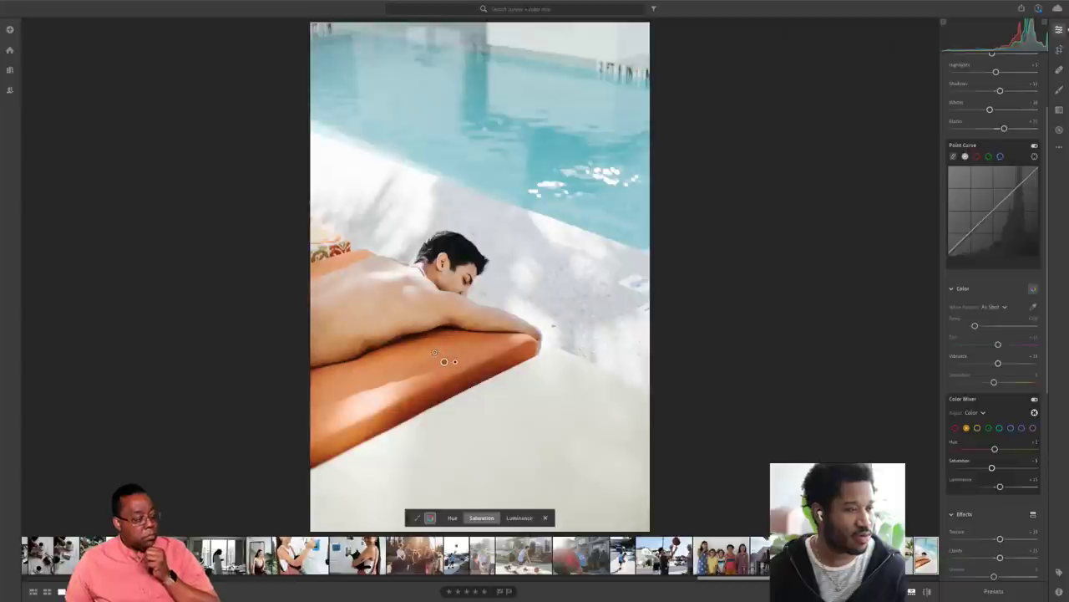
{"action": "left_click_drag", "start_coordinate": [443, 361], "coordinate": [434, 352]}
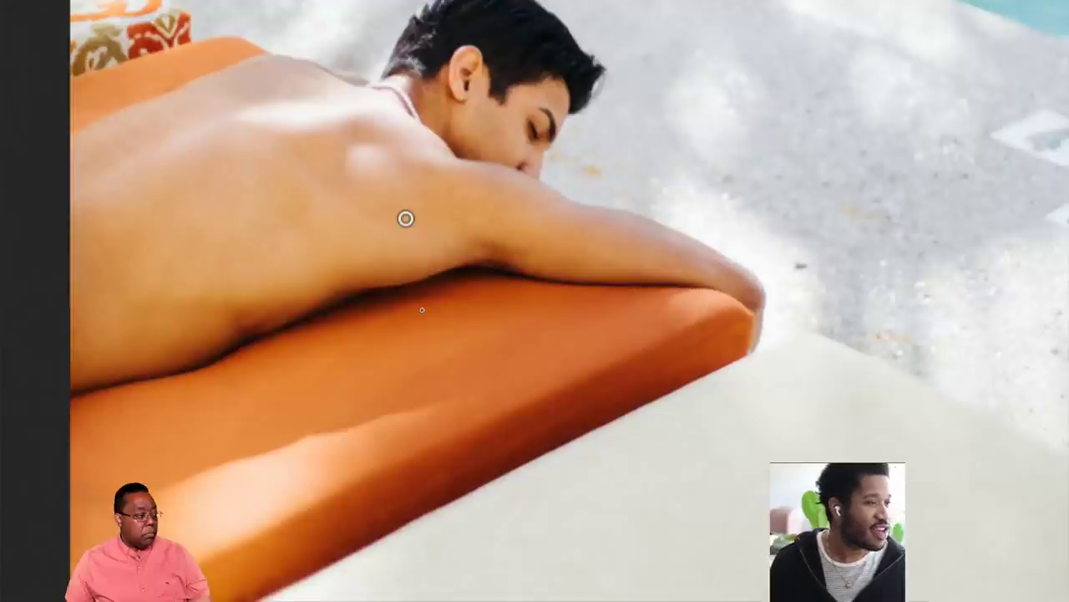
{"action": "left_click_drag", "start_coordinate": [424, 358], "coordinate": [512, 358]}
{"action": "left_click", "coordinate": [449, 359]}
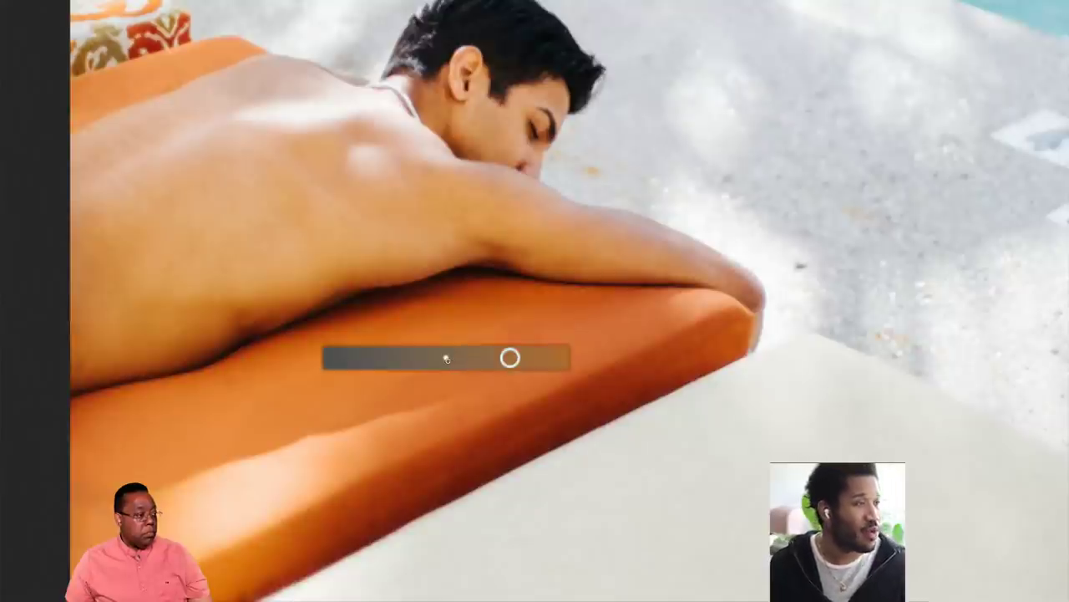
{"action": "left_click", "coordinate": [438, 358]}
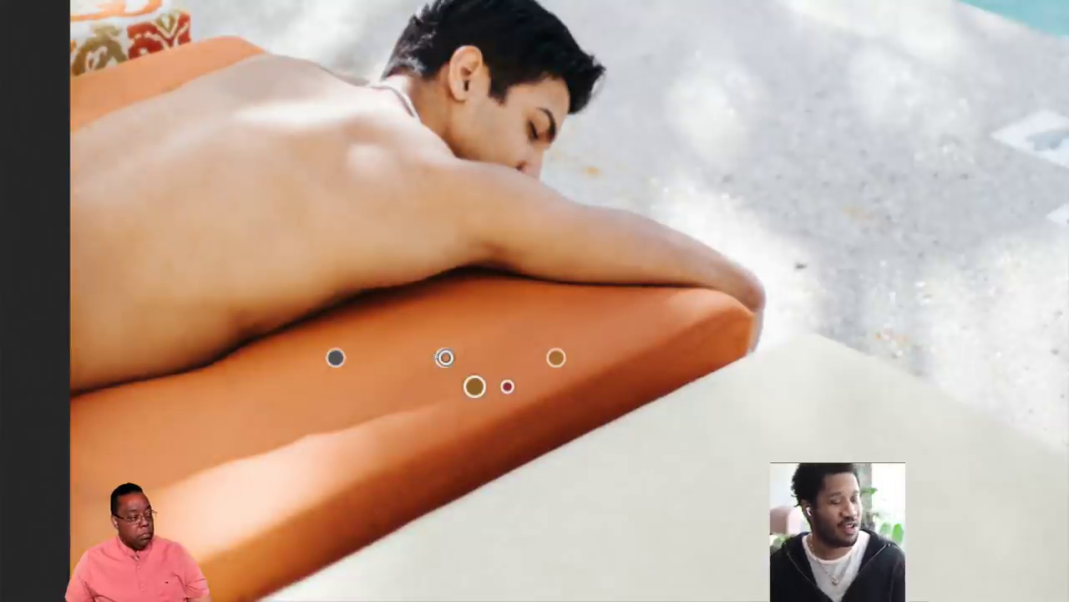
{"action": "left_click", "coordinate": [449, 359]}
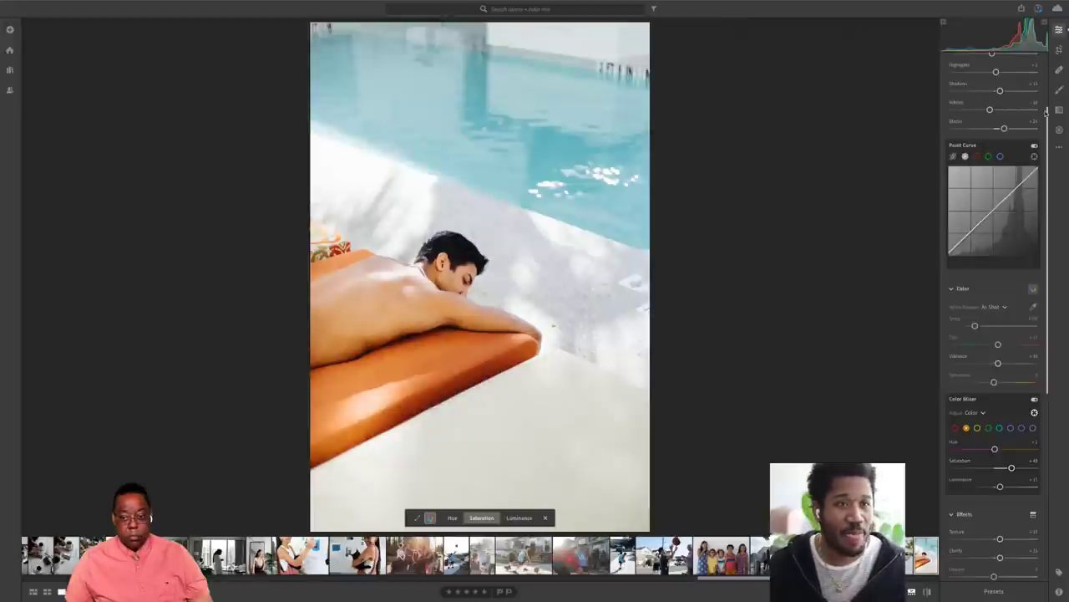
- Start a new Brush adjustment on the poolside photo and shrink the brush to fit the man's back and arm
{"action": "left_click", "coordinate": [1058, 90]}
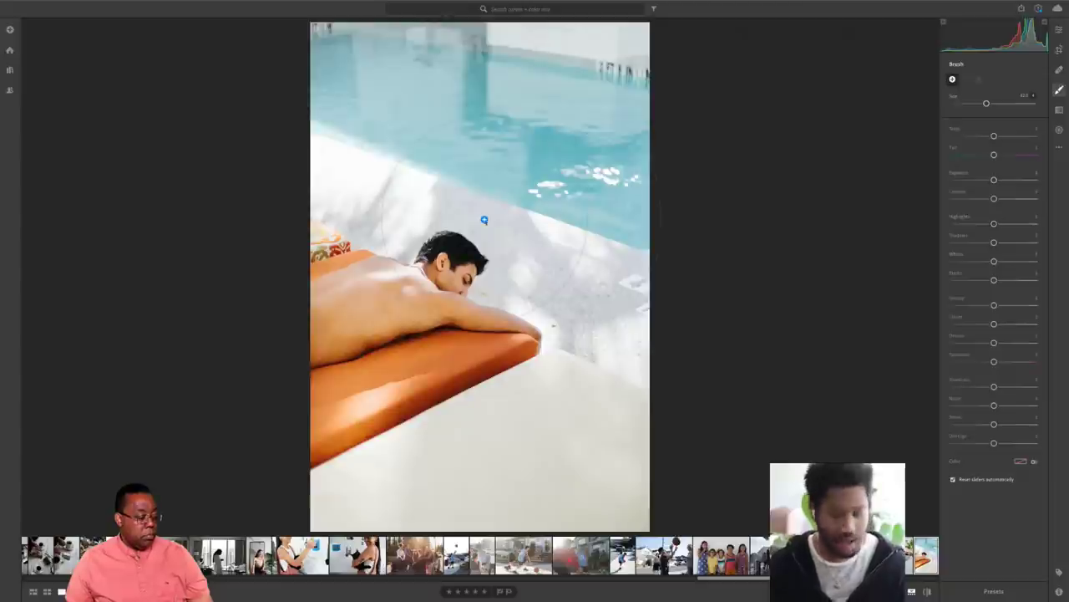
{"action": "key", "text": "bracketleft"}
{"action": "key", "text": "bracketleft"}
{"action": "key", "text": "bracketleft"}
{"action": "key", "text": "bracketleft"}
{"action": "key", "text": "bracketleft"}
{"action": "key", "text": "bracketleft"}
{"action": "key", "text": "bracketleft"}
{"action": "key", "text": "bracketleft"}
{"action": "key", "text": "bracketleft"}
{"action": "key", "text": "bracketleft"}
{"action": "key", "text": "bracketleft"}
{"action": "key", "text": "bracketleft"}
{"action": "key", "text": "bracketleft"}
{"action": "key", "text": "bracketleft"}
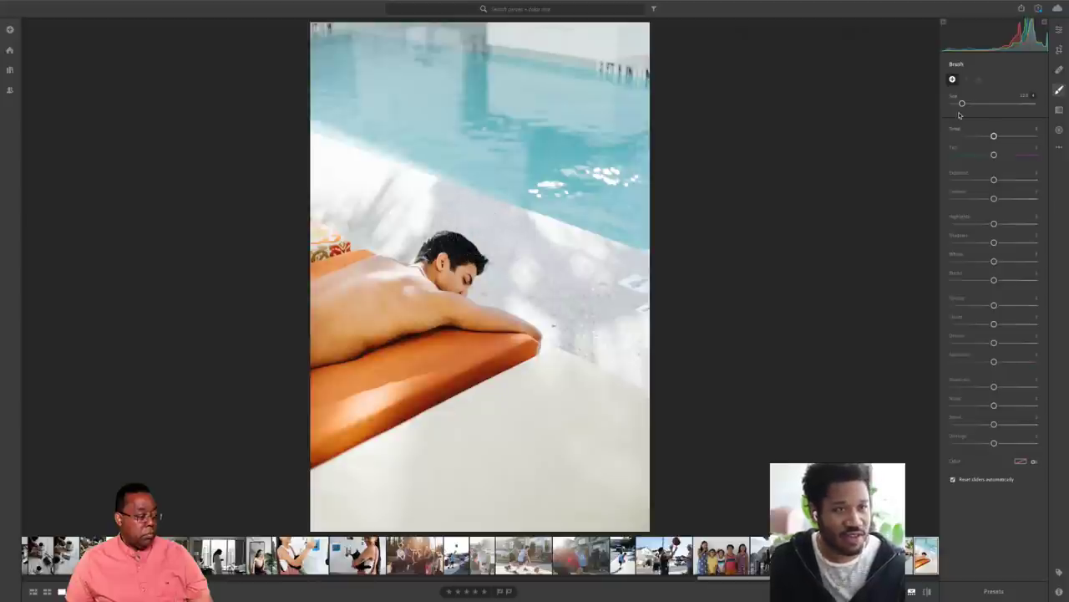
{"action": "key", "text": "bracketleft"}
{"action": "key", "text": "bracketleft"}
{"action": "key", "text": "bracketleft"}
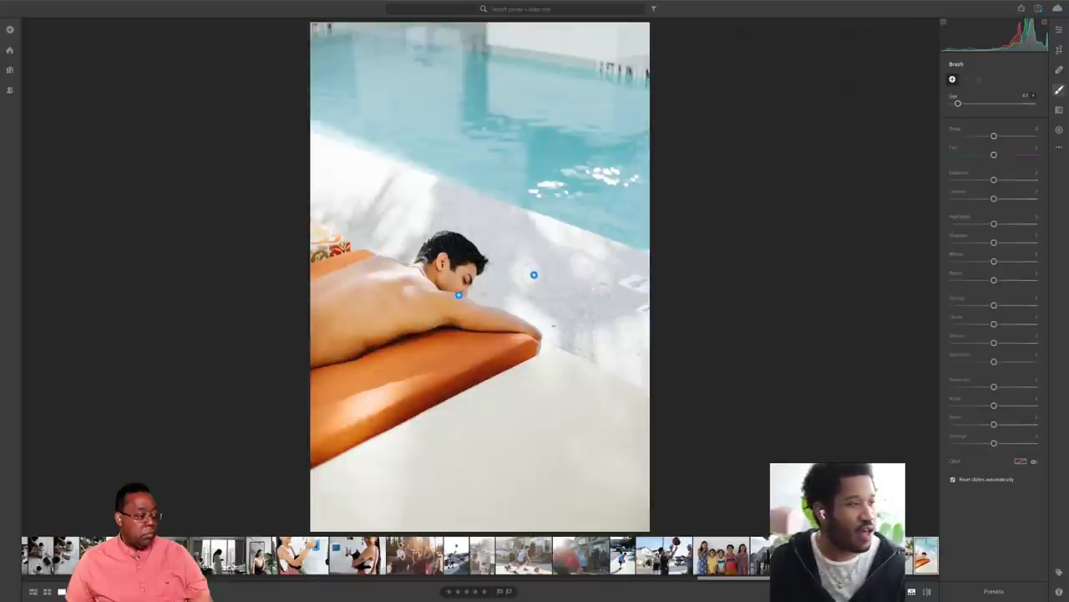
- Paint the brush mask over the skin of the man's back and arm and select its pin
{"action": "left_click_drag", "start_coordinate": [357, 315], "coordinate": [334, 330]}
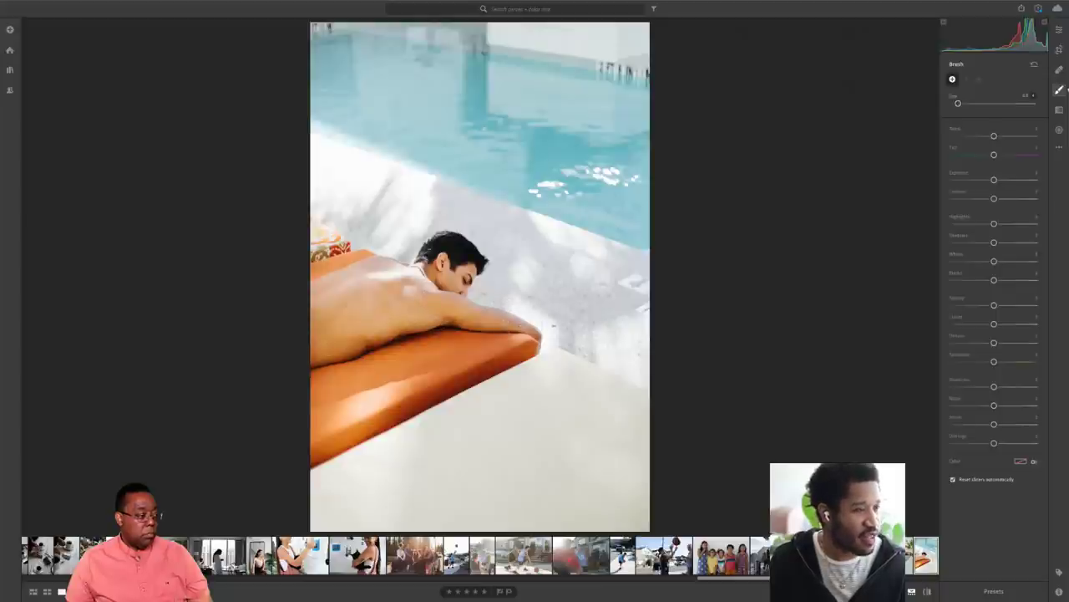
{"action": "left_click_drag", "start_coordinate": [330, 331], "coordinate": [380, 288]}
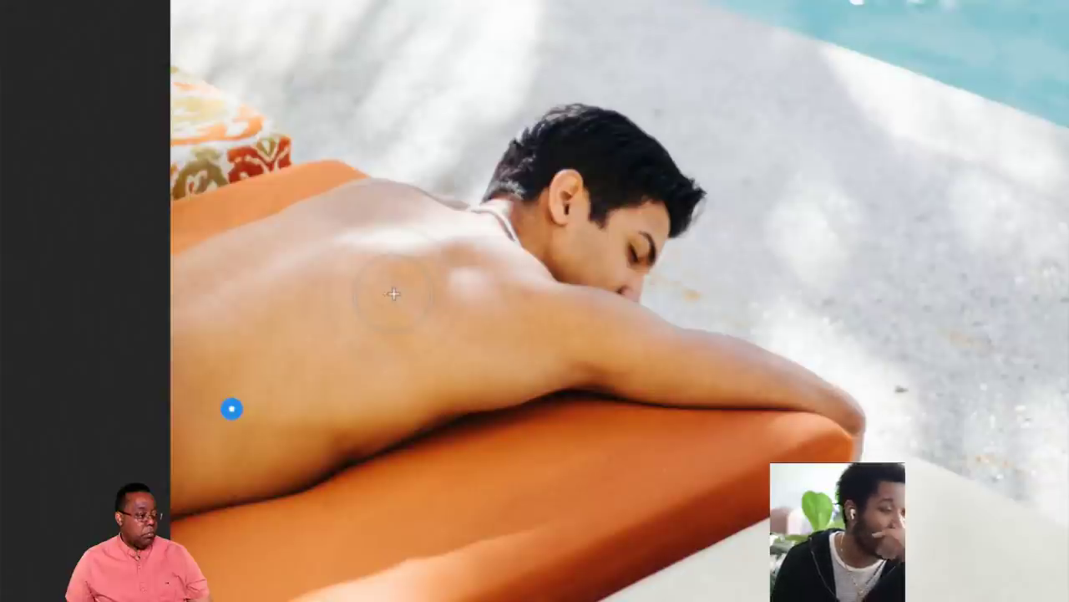
{"action": "left_click", "coordinate": [233, 409]}
{"action": "key", "text": "Delete"}
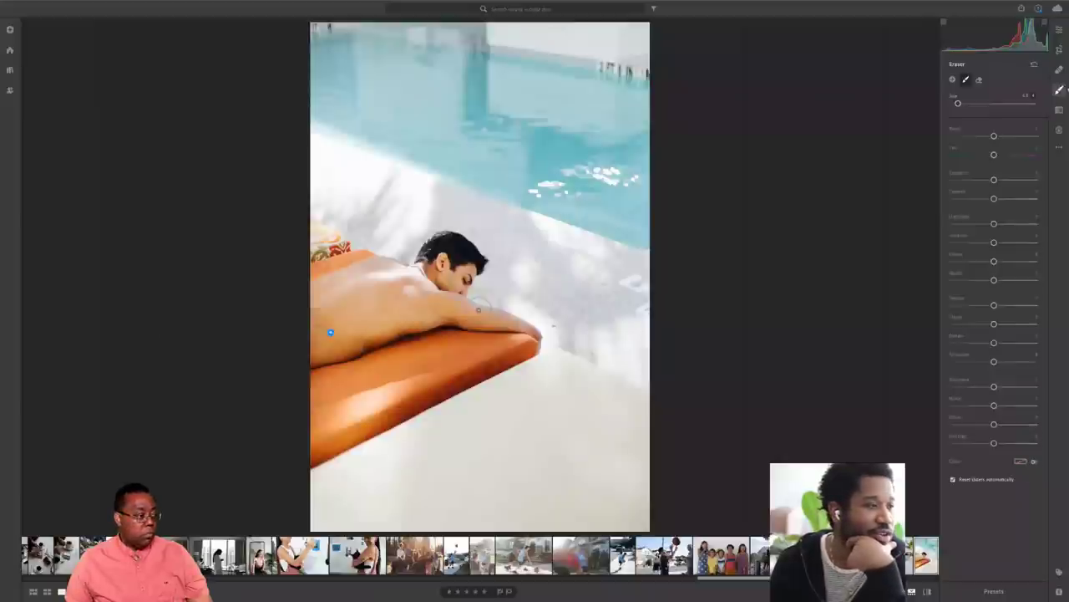
- Try a brush saturation of about -30 and move the mask's pin above the man's head and back onto his skin
{"action": "left_click_drag", "start_coordinate": [993, 361], "coordinate": [981, 362]}
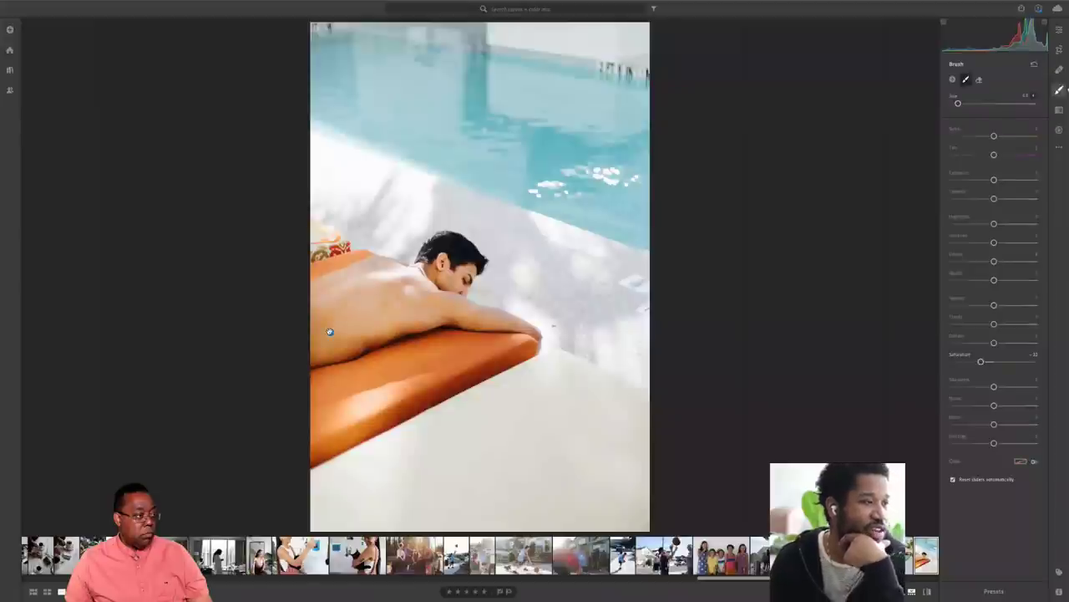
{"action": "left_click_drag", "start_coordinate": [330, 331], "coordinate": [415, 229]}
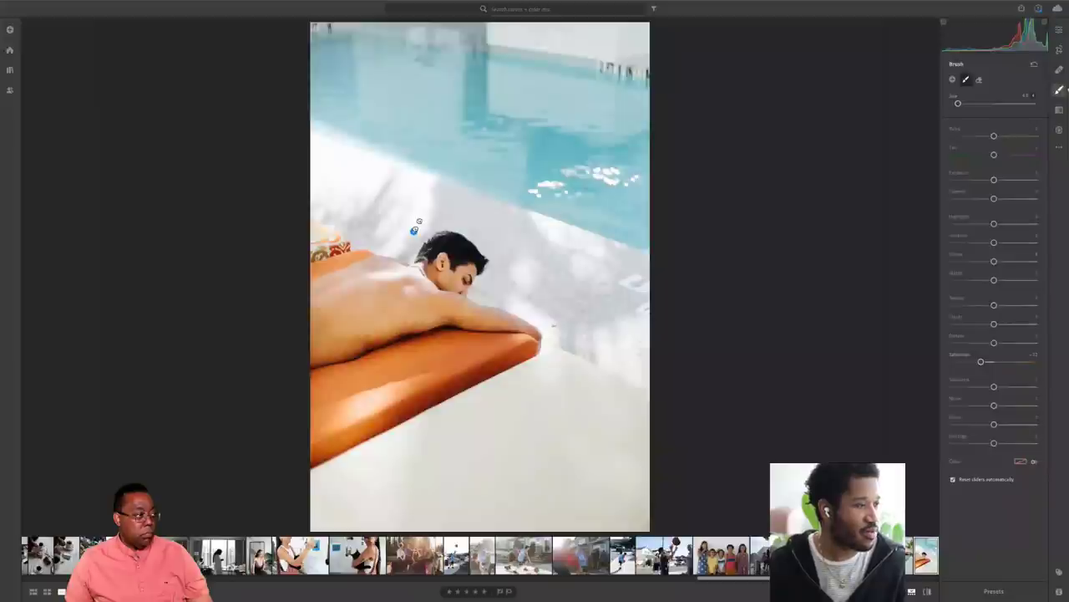
{"action": "left_click_drag", "start_coordinate": [415, 228], "coordinate": [331, 335]}
- Show the skin mask's overlay, lower the brush saturation to about -50 and close the Brush tool
{"action": "right_click", "coordinate": [331, 335]}
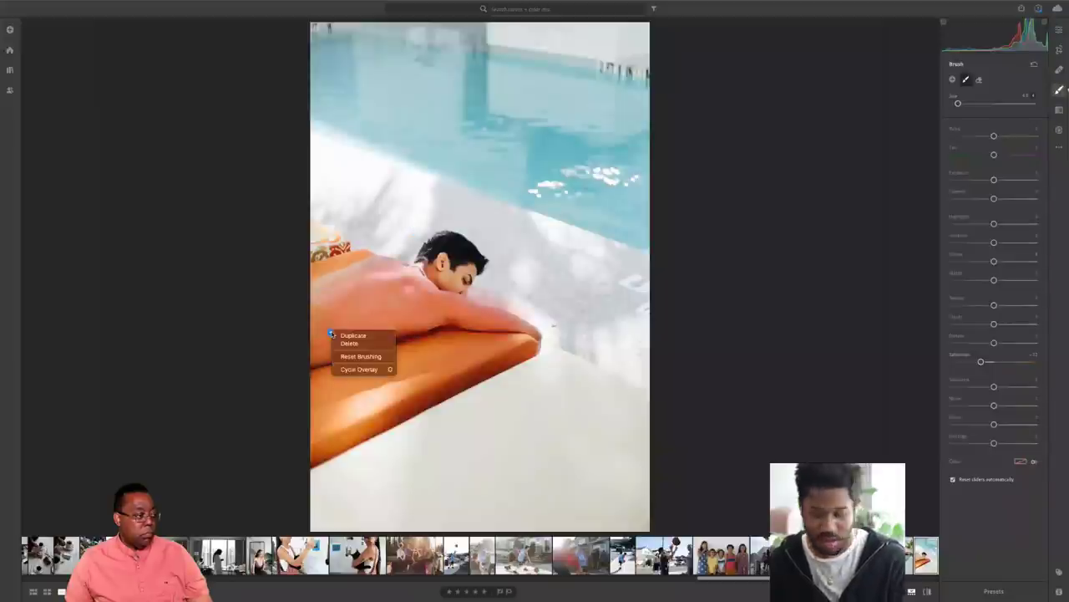
{"action": "key", "text": "o"}
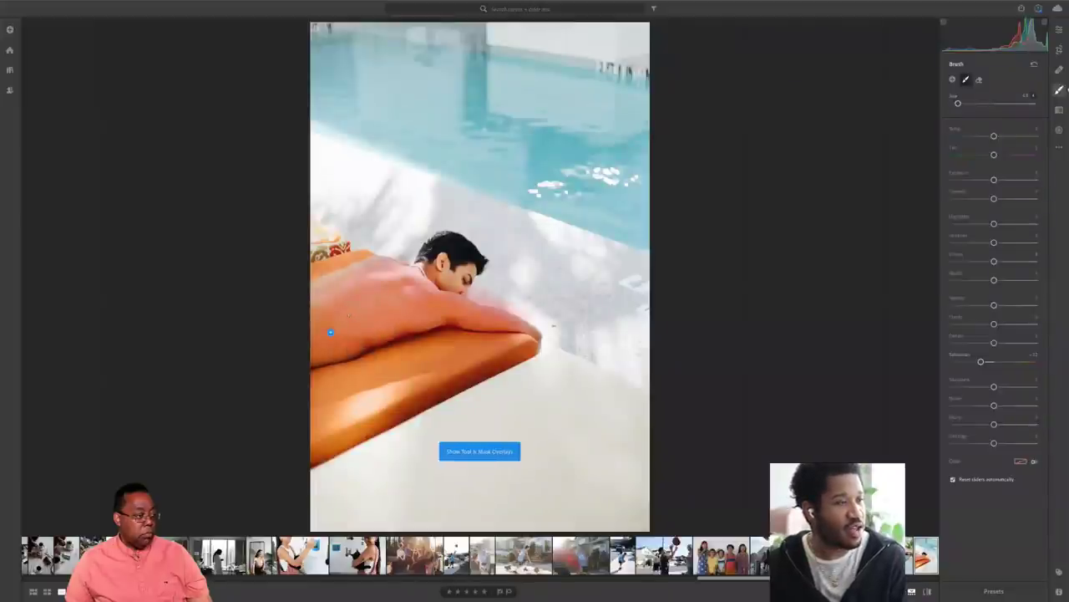
{"action": "left_click_drag", "start_coordinate": [981, 361], "coordinate": [972, 362]}
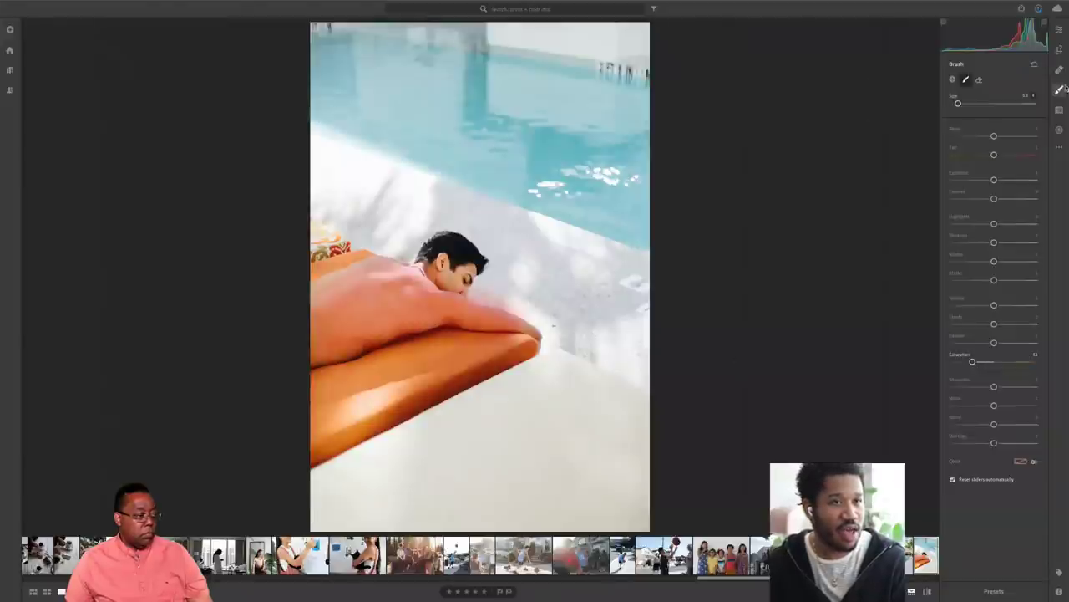
{"action": "left_click", "coordinate": [1060, 90]}
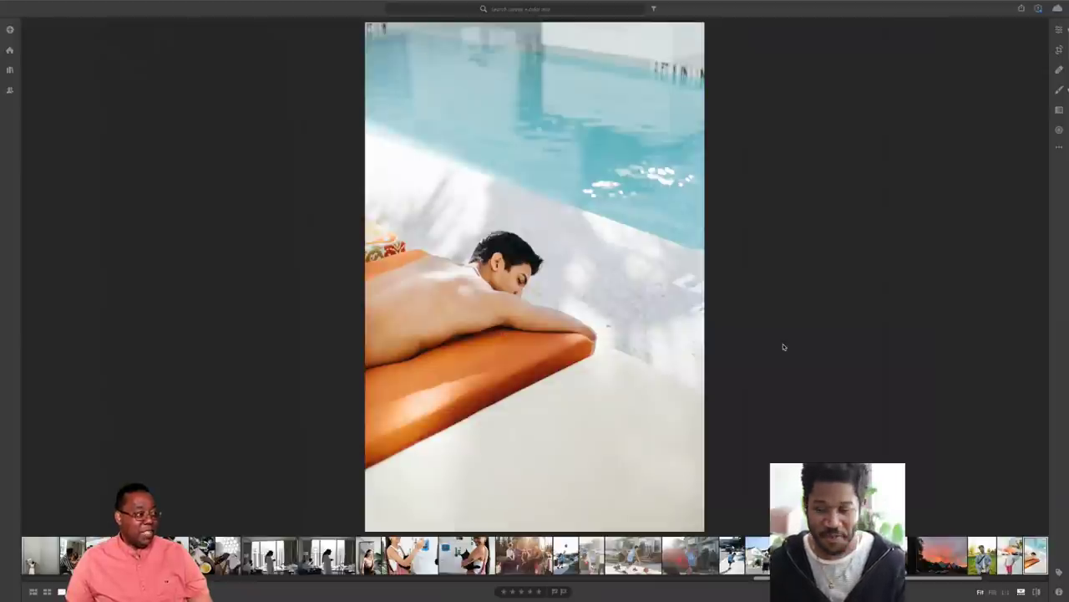
- Return to the photo grid and open the portrait of the man in a dark coat among autumn leaves
{"action": "key", "text": "g"}
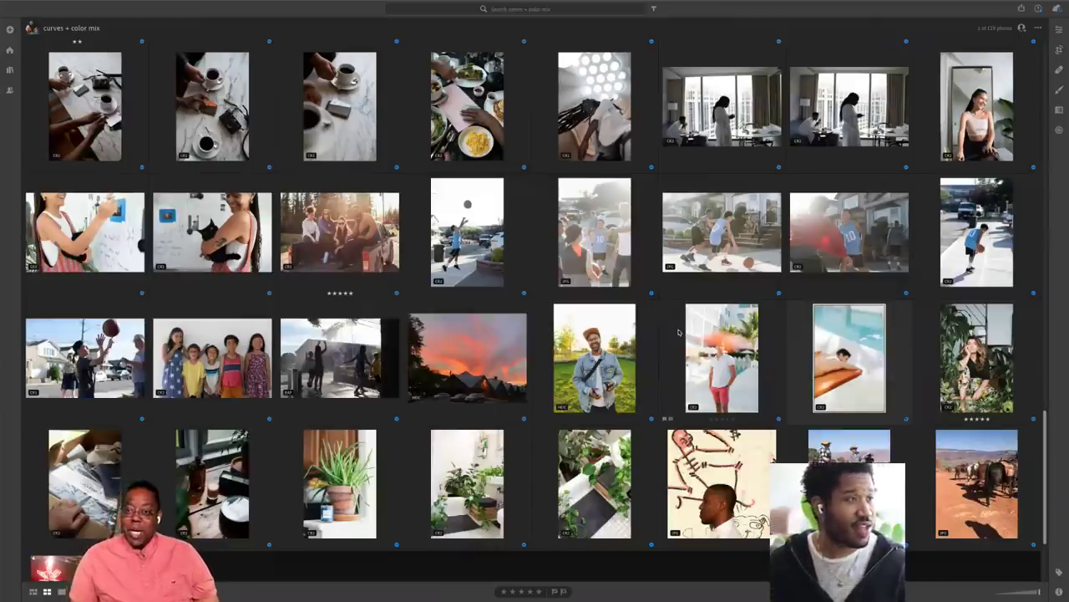
{"action": "scroll", "coordinate": [534, 309], "scroll_direction": "up", "scroll_amount": 1}
{"action": "scroll", "coordinate": [678, 332], "scroll_direction": "up", "scroll_amount": 3}
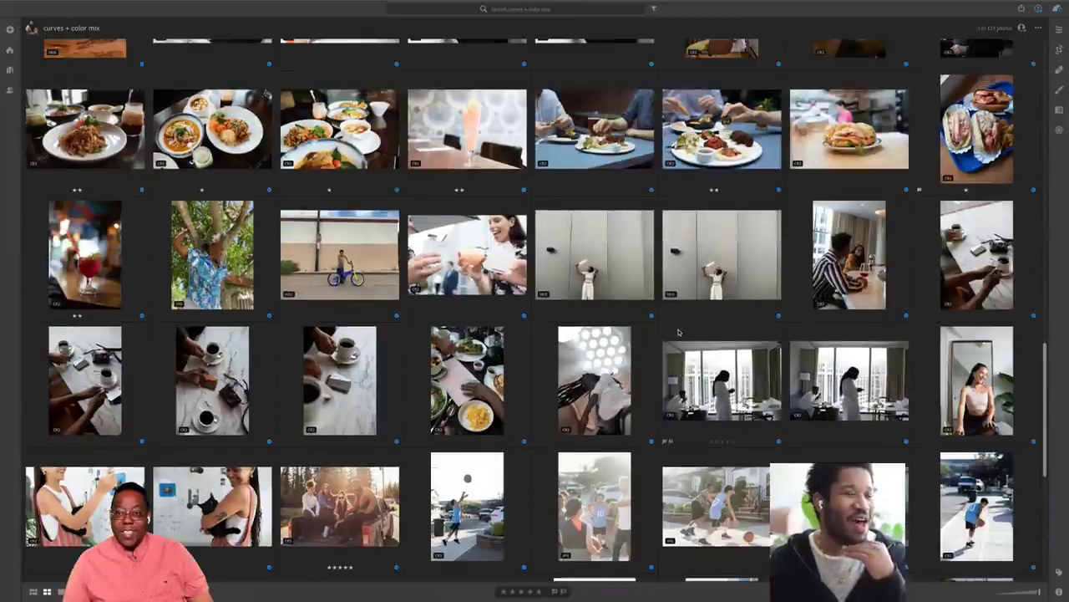
{"action": "scroll", "coordinate": [678, 334], "scroll_direction": "up", "scroll_amount": 2}
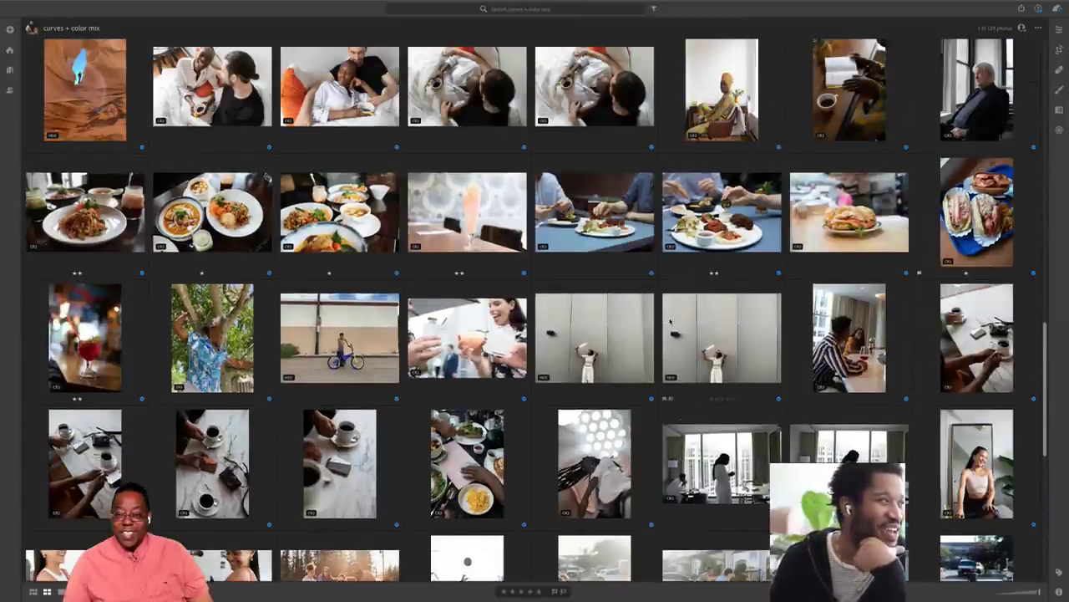
{"action": "scroll", "coordinate": [670, 320], "scroll_direction": "up", "scroll_amount": 1}
{"action": "scroll", "coordinate": [670, 320], "scroll_direction": "up", "scroll_amount": 2}
{"action": "scroll", "coordinate": [670, 320], "scroll_direction": "up", "scroll_amount": 2}
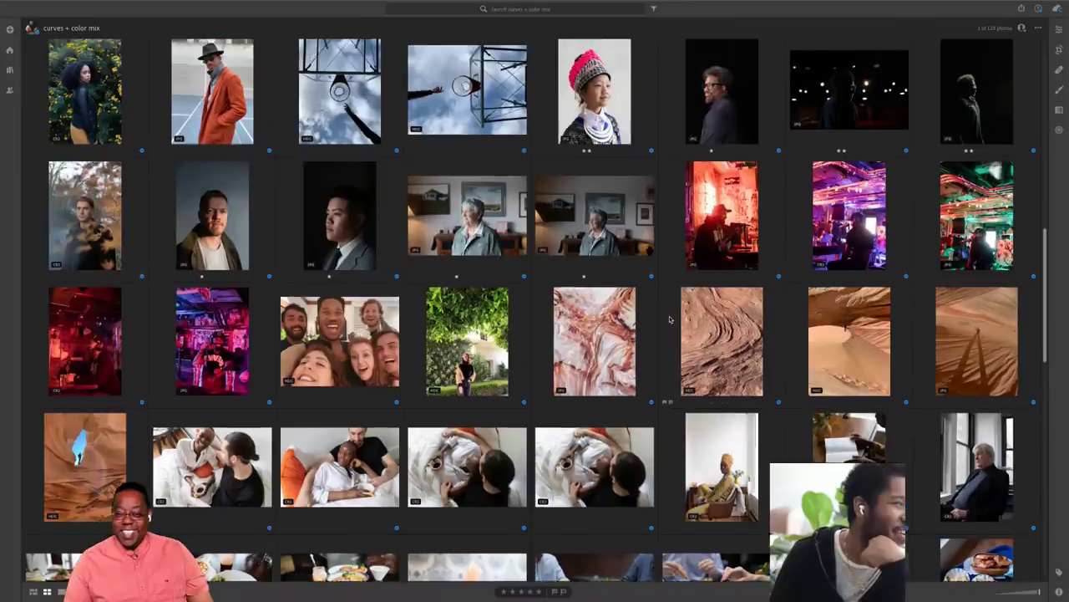
{"action": "double_click", "coordinate": [125, 177]}
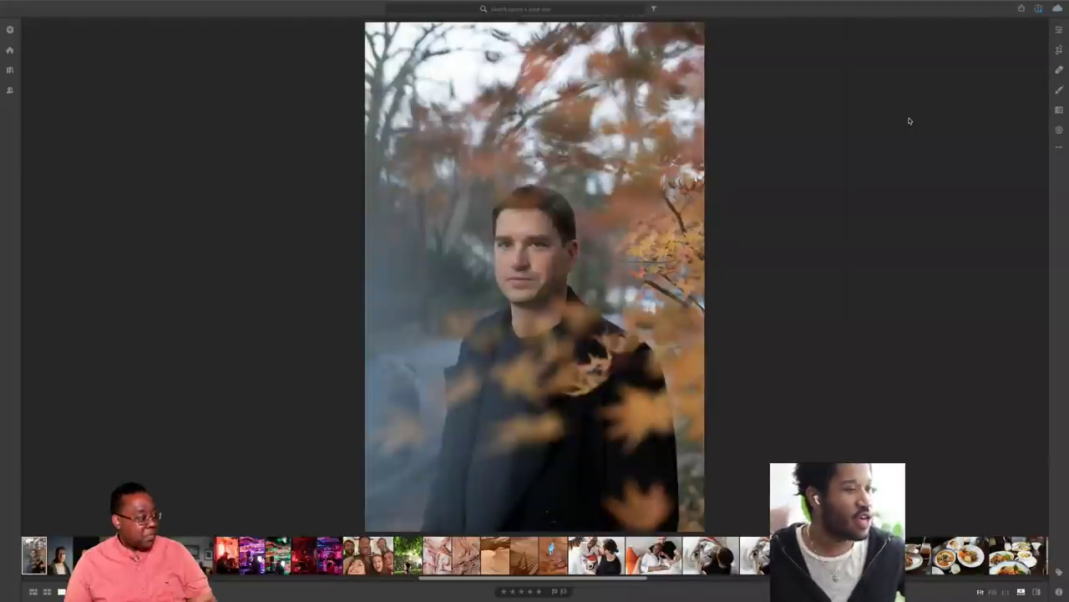
- Show the autumn portrait's edit controls and brighten it by lifting the Point Curve's midtones
{"action": "left_click", "coordinate": [1058, 30]}
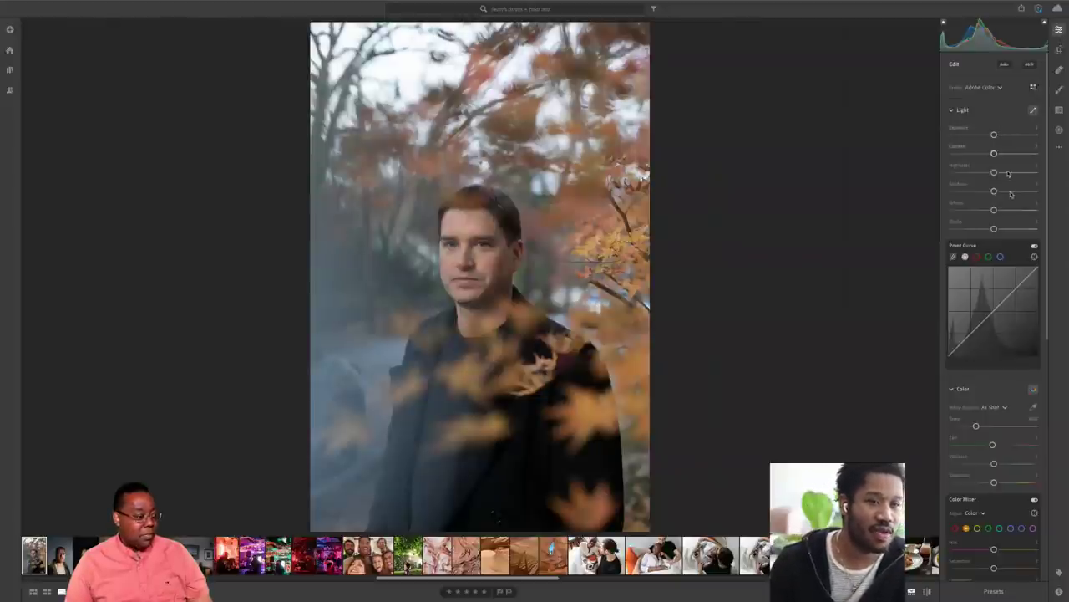
{"action": "left_click_drag", "start_coordinate": [1012, 289], "coordinate": [1010, 287]}
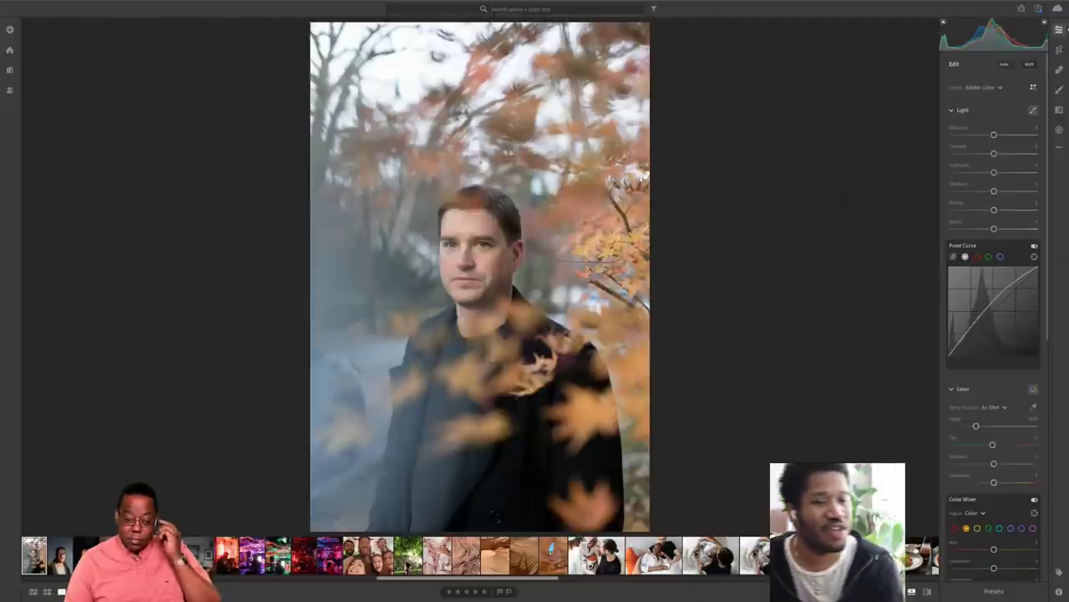
- Use the Color Mixer's targeted Saturation adjustment on the autumn leaves to raise the orange saturation to about +40
{"action": "scroll", "coordinate": [1004, 468], "scroll_direction": "down", "scroll_amount": 2}
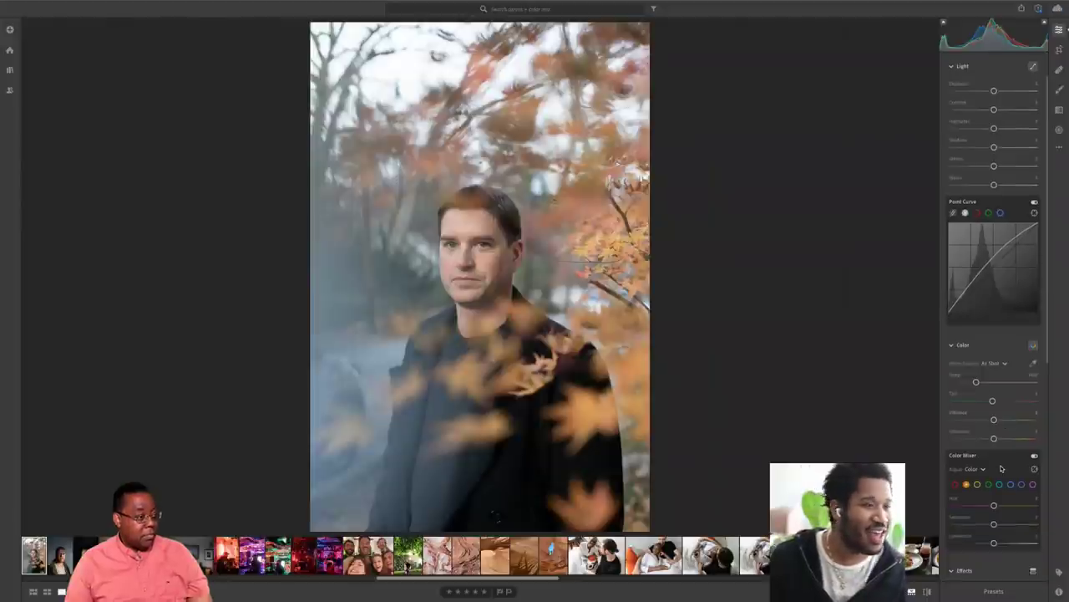
{"action": "scroll", "coordinate": [1004, 468], "scroll_direction": "down", "scroll_amount": 1}
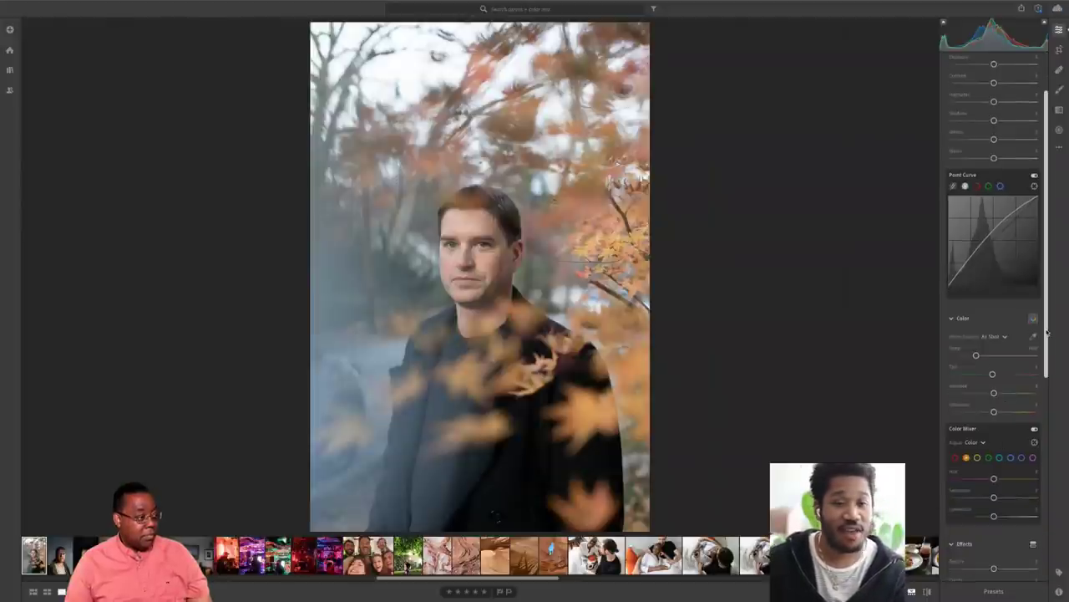
{"action": "left_click", "coordinate": [1035, 443]}
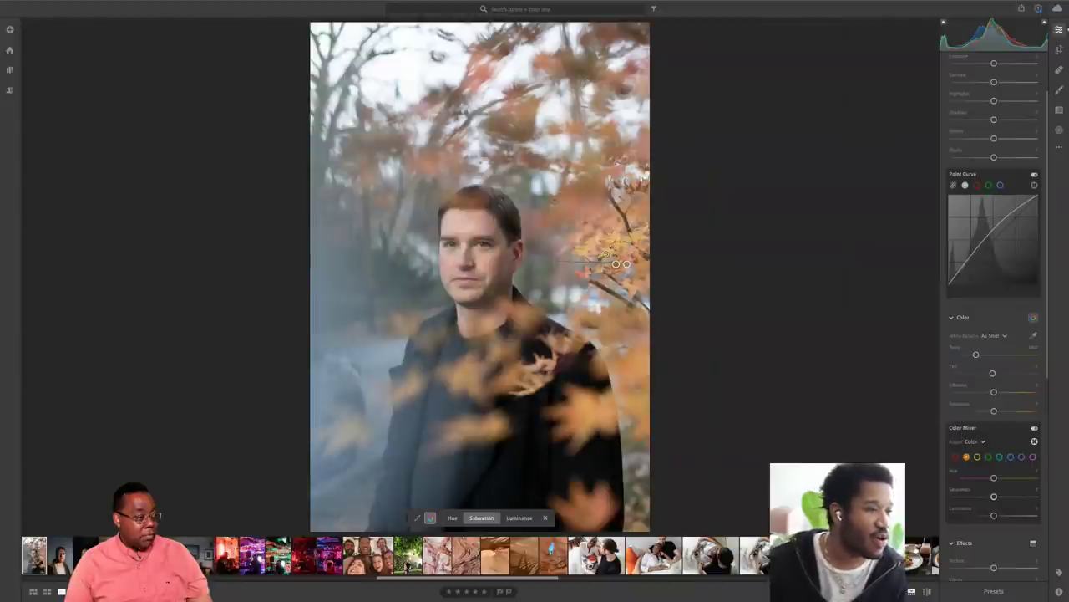
{"action": "left_click_drag", "start_coordinate": [609, 253], "coordinate": [609, 251]}
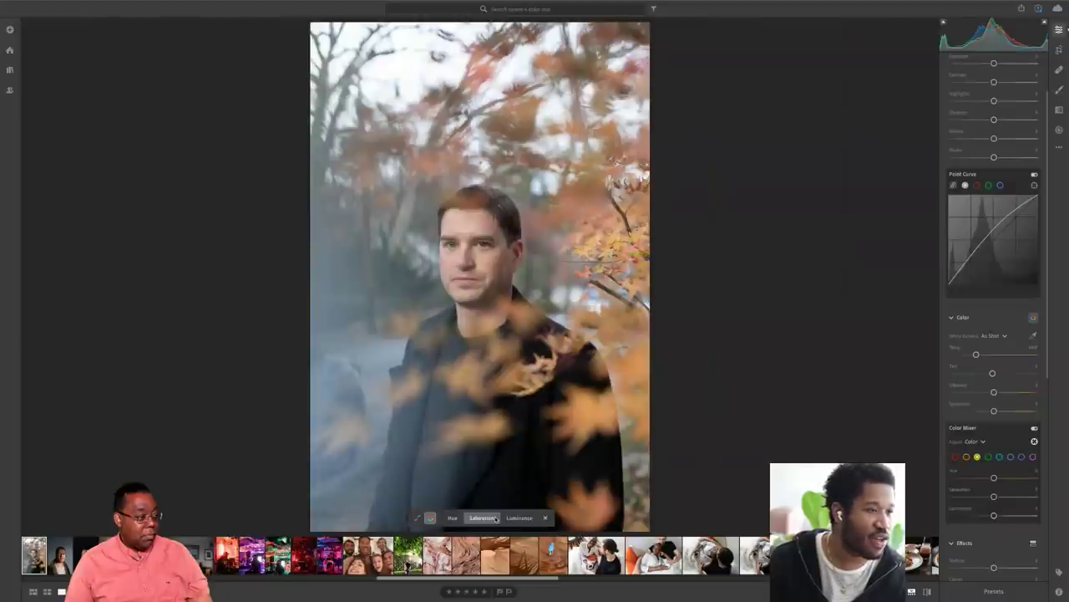
{"action": "left_click_drag", "start_coordinate": [615, 251], "coordinate": [661, 253]}
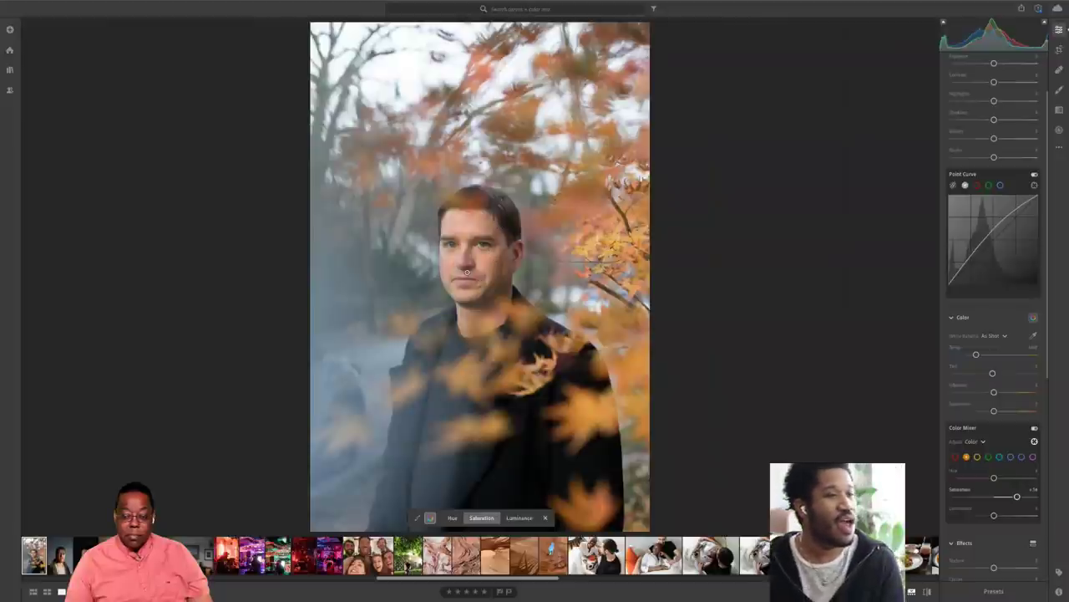
{"action": "left_click_drag", "start_coordinate": [615, 258], "coordinate": [626, 268]}
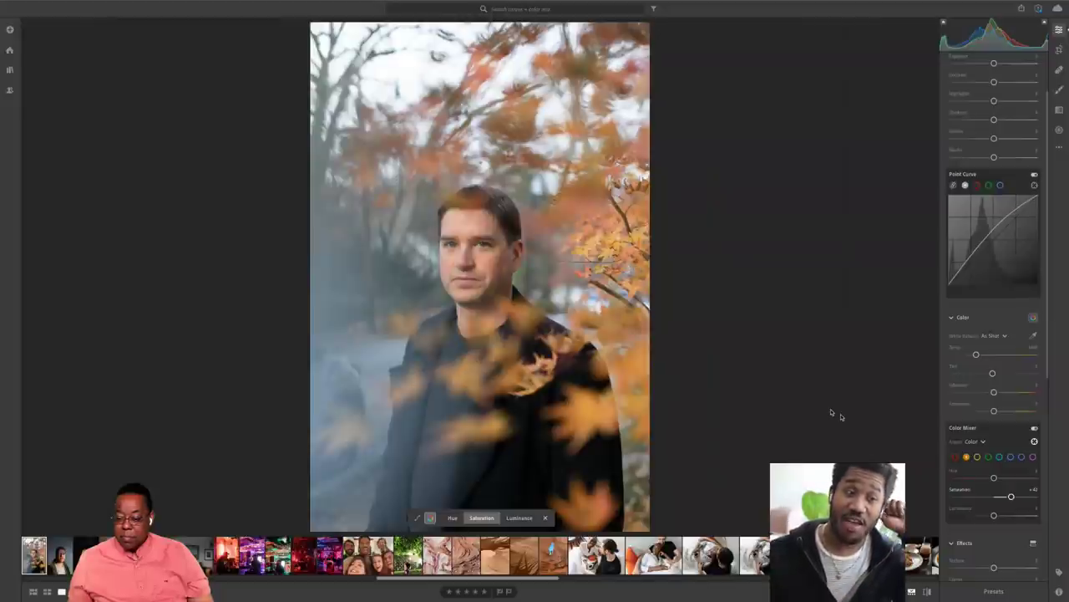
- Lower the autumn portrait's red saturation to about -40 in the Color Mixer and compare the edit with the original
{"action": "left_click", "coordinate": [957, 457]}
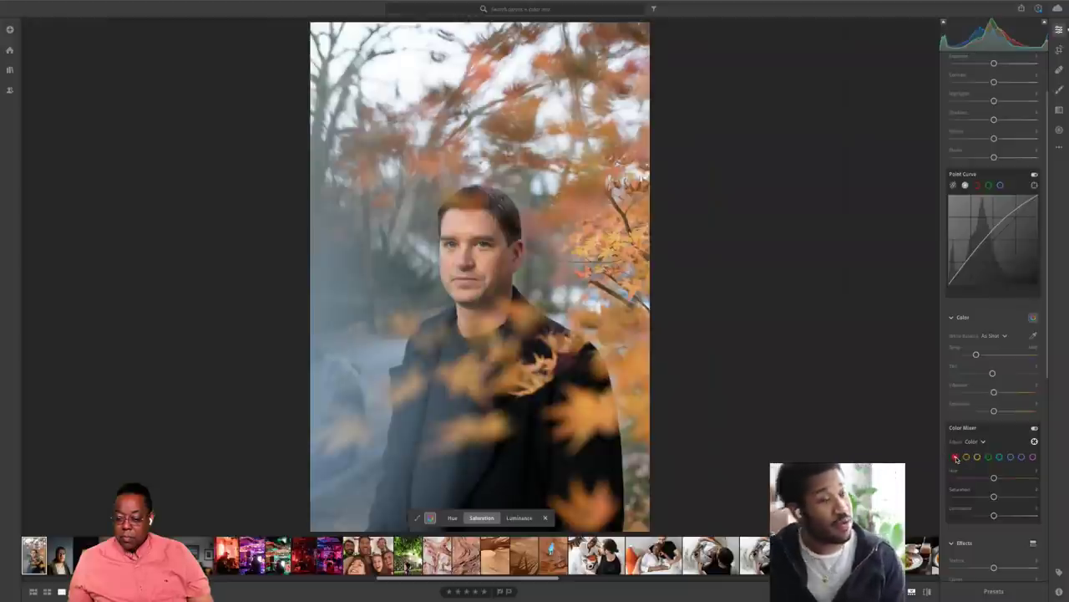
{"action": "left_click_drag", "start_coordinate": [994, 498], "coordinate": [979, 497]}
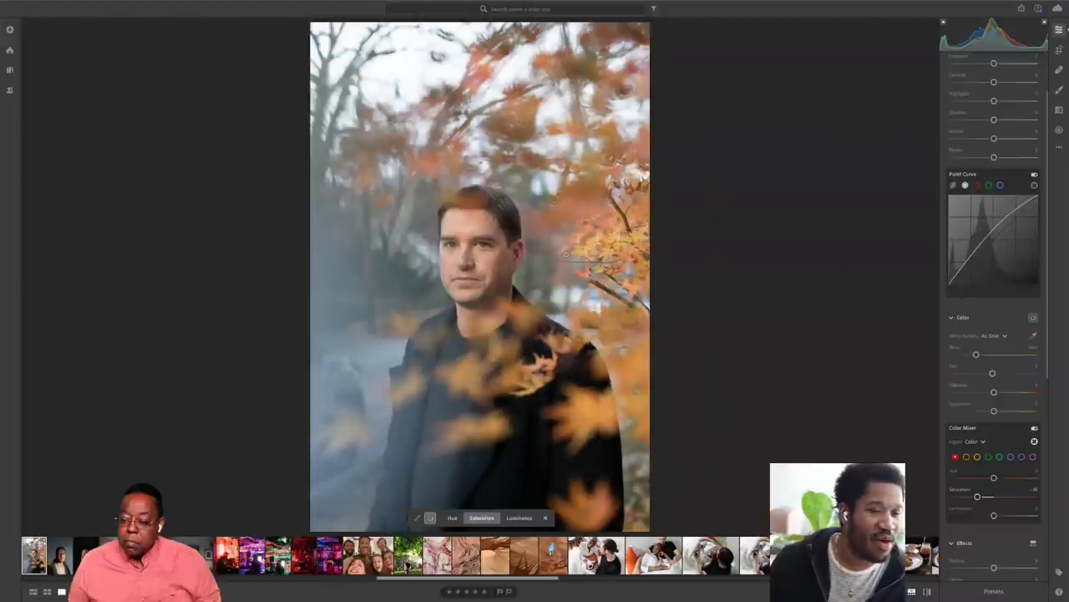
{"action": "left_click", "coordinate": [967, 457]}
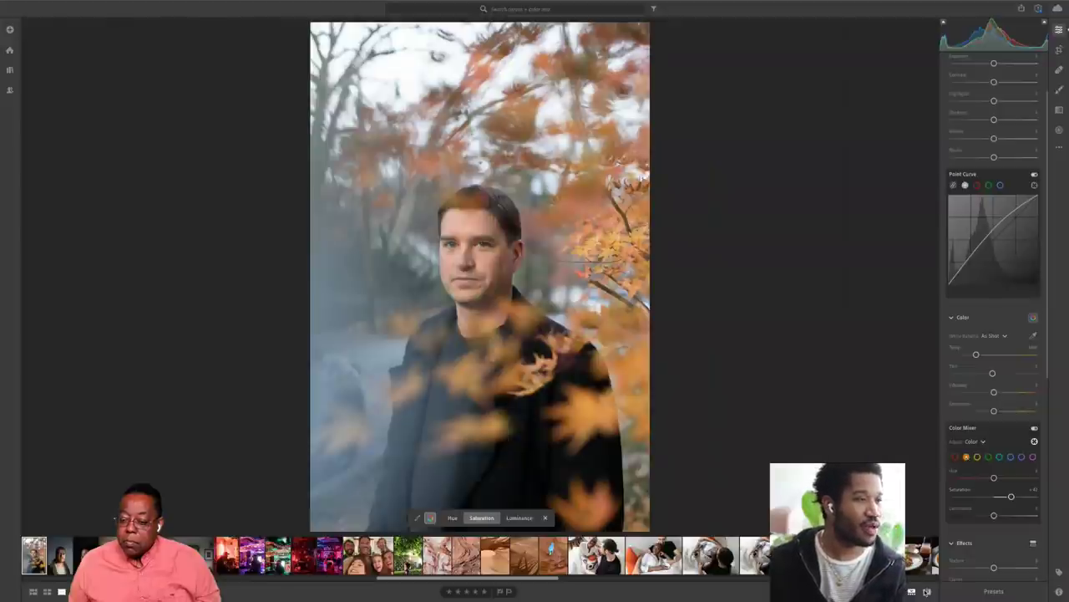
{"action": "key", "text": "backslash"}
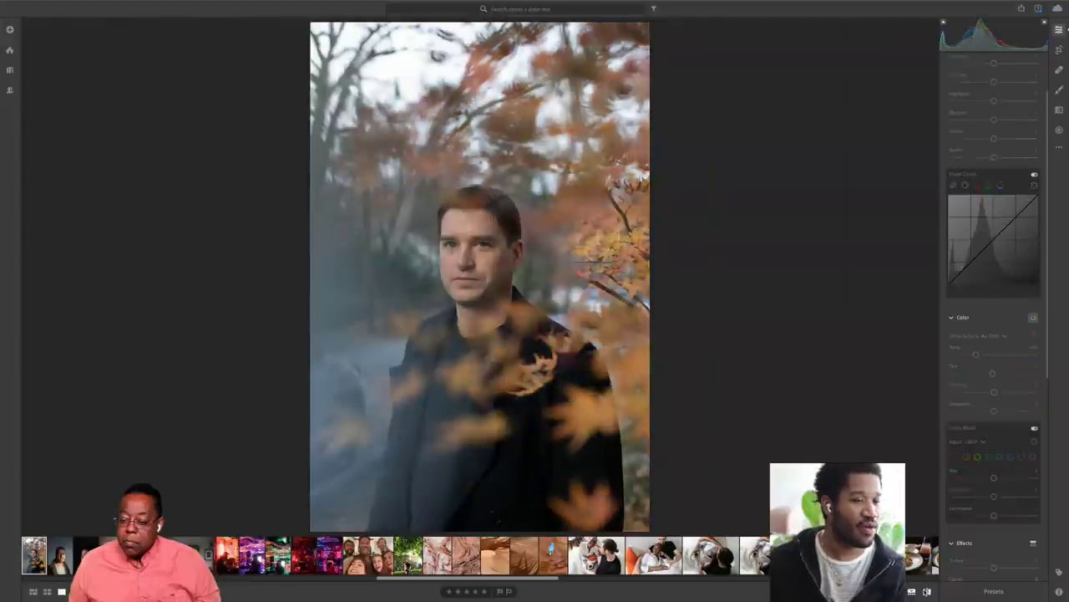
{"action": "left_click", "coordinate": [928, 592]}
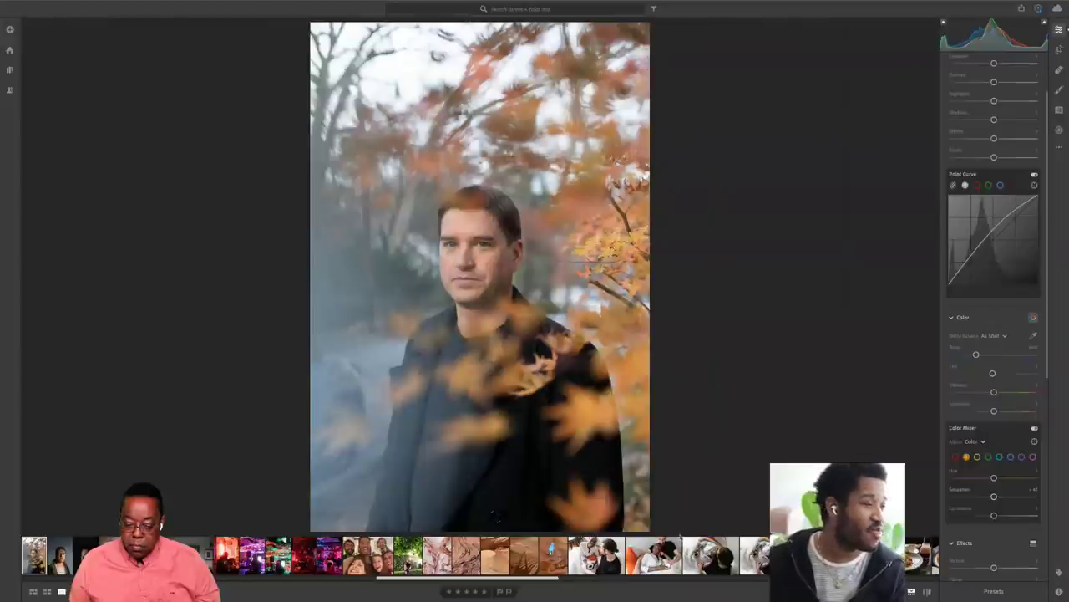
- Return to the photo grid and open the portrait of the seated woman in the yellow headwrap
{"action": "scroll", "coordinate": [468, 556], "scroll_direction": "up", "scroll_amount": 2}
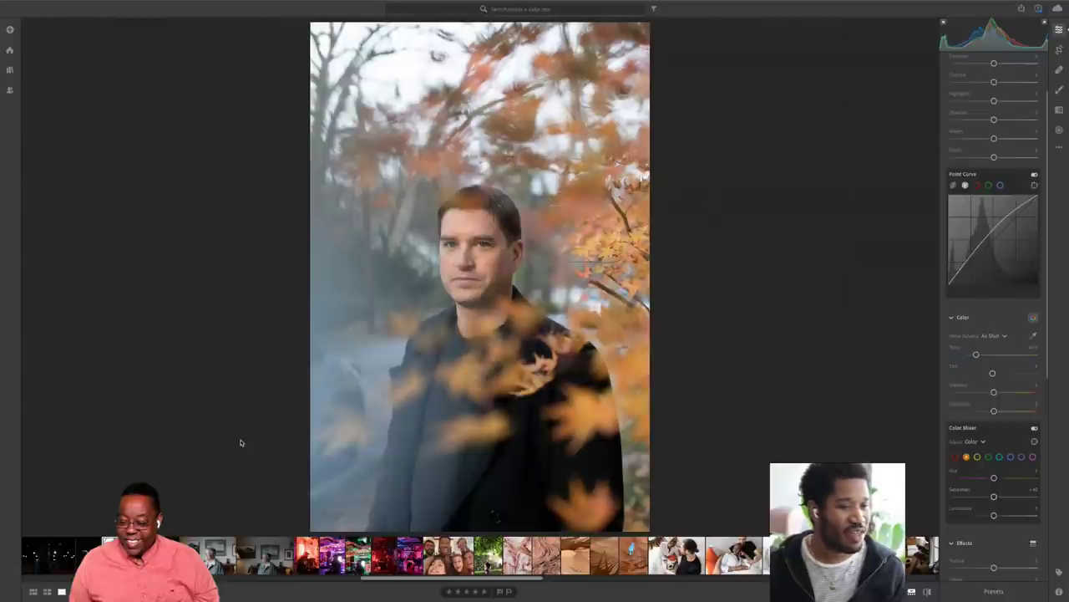
{"action": "key", "text": "g"}
{"action": "scroll", "coordinate": [534, 300], "scroll_direction": "down", "scroll_amount": 2}
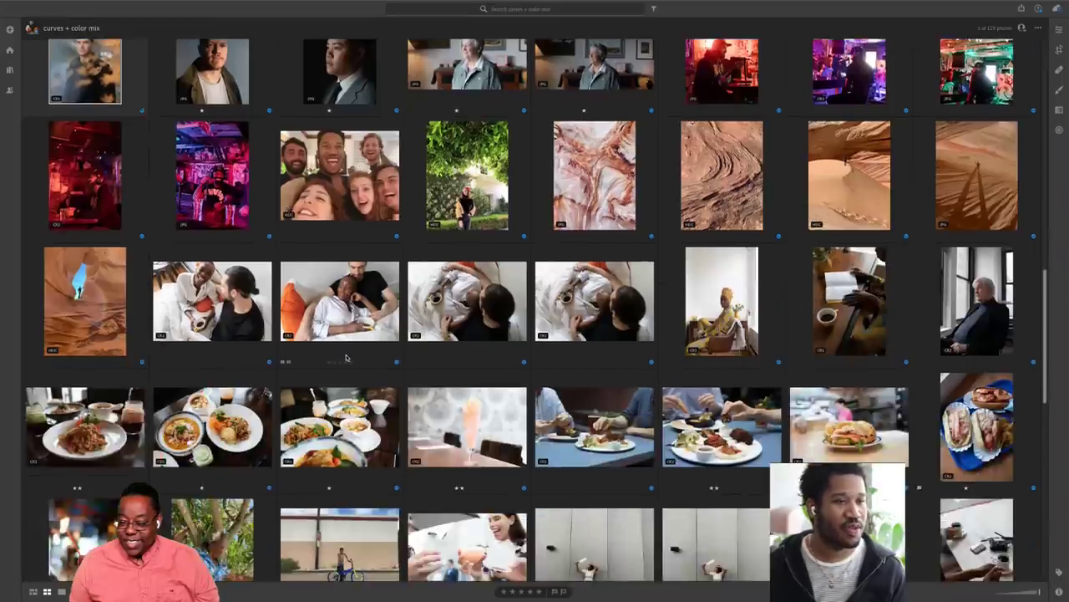
{"action": "double_click", "coordinate": [751, 294]}
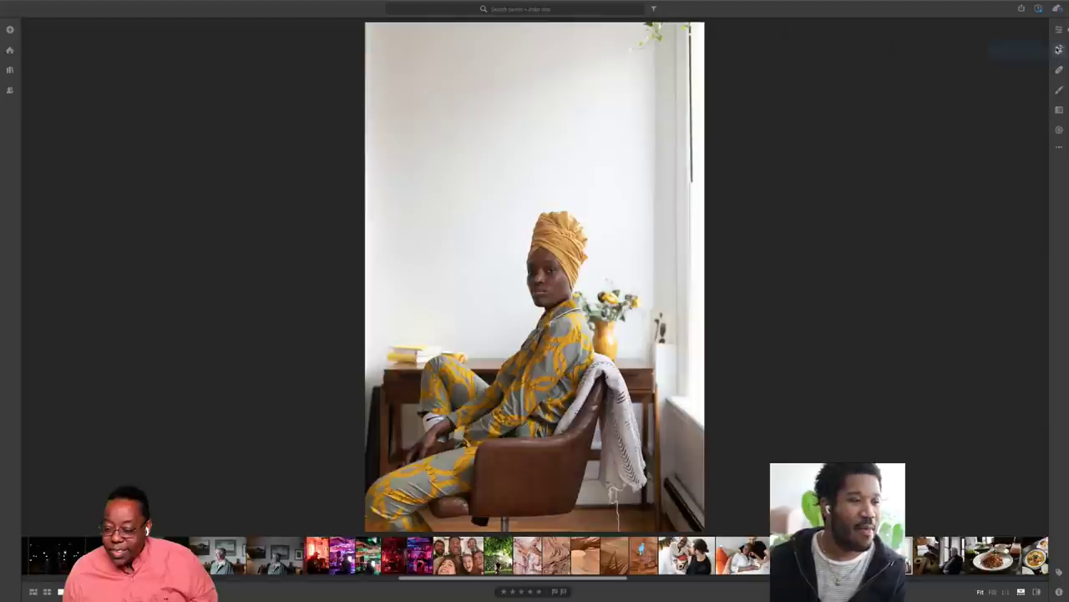
- Crop the seated woman's portrait slightly tighter, rotate it a little to straighten it, and apply the crop
{"action": "left_click", "coordinate": [1058, 49]}
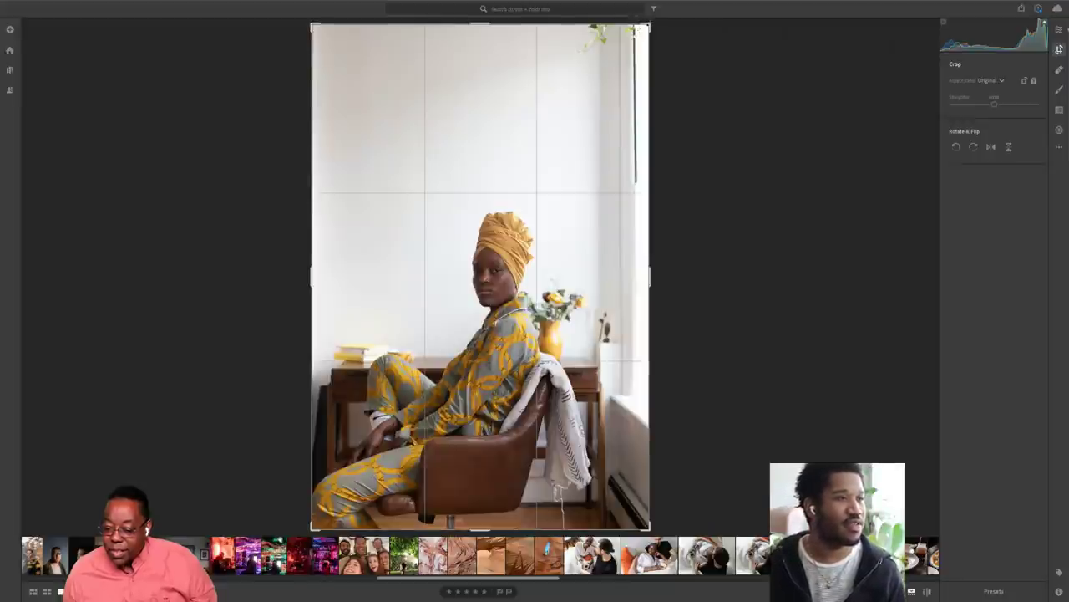
{"action": "left_click_drag", "start_coordinate": [645, 26], "coordinate": [640, 38]}
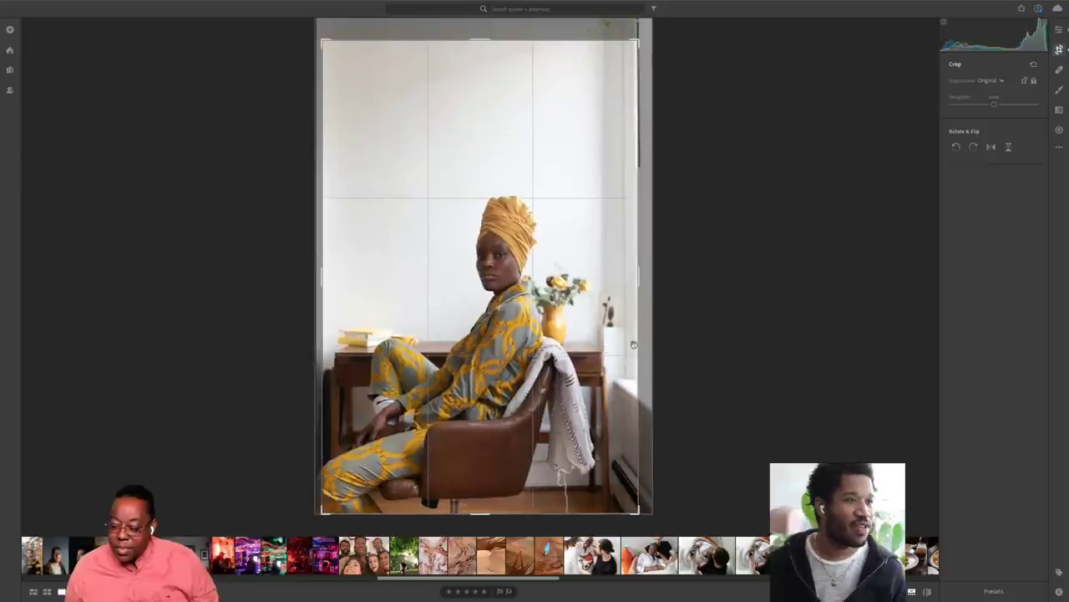
{"action": "left_click_drag", "start_coordinate": [647, 37], "coordinate": [645, 39]}
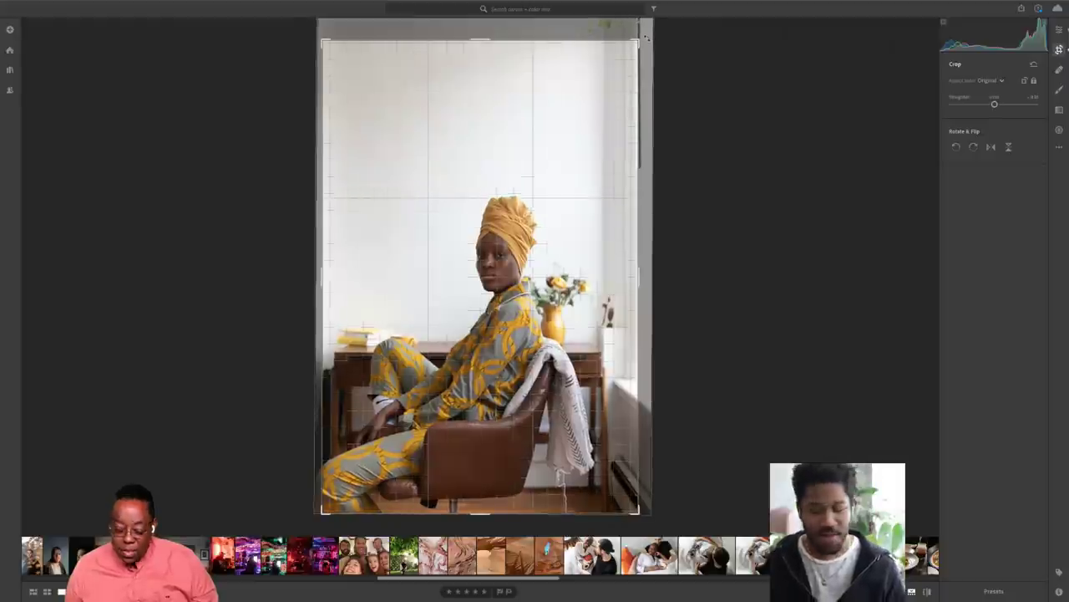
{"action": "key", "text": "Return"}
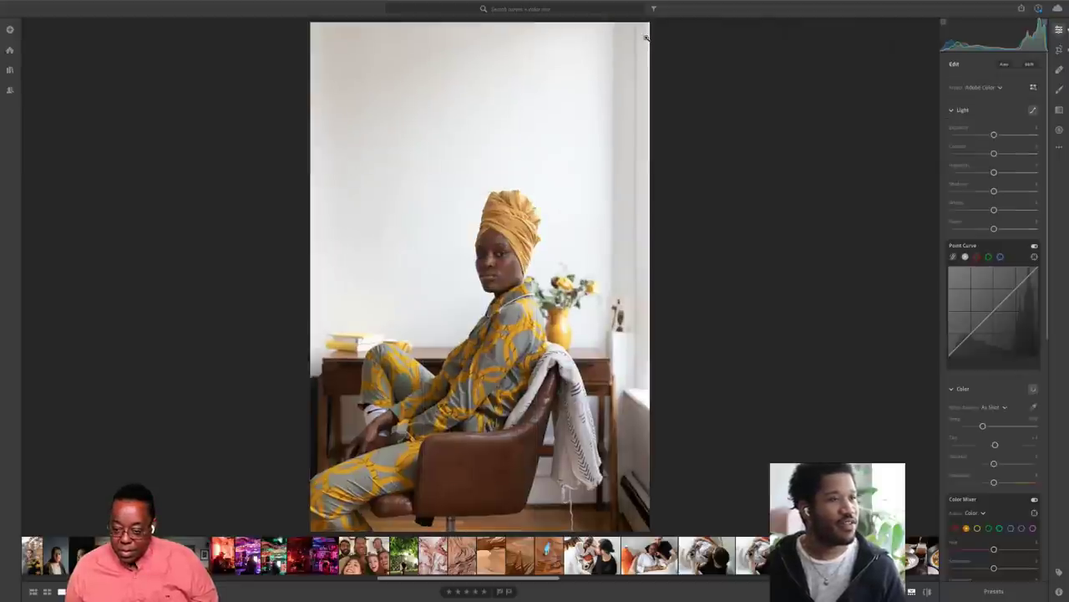
- Lift the shadows and midtones and slightly lower the highlights with the Point Curve, and compare with the original
{"action": "left_click", "coordinate": [1014, 289]}
{"action": "left_click", "coordinate": [970, 334]}
{"action": "left_click_drag", "start_coordinate": [991, 312], "coordinate": [992, 308]}
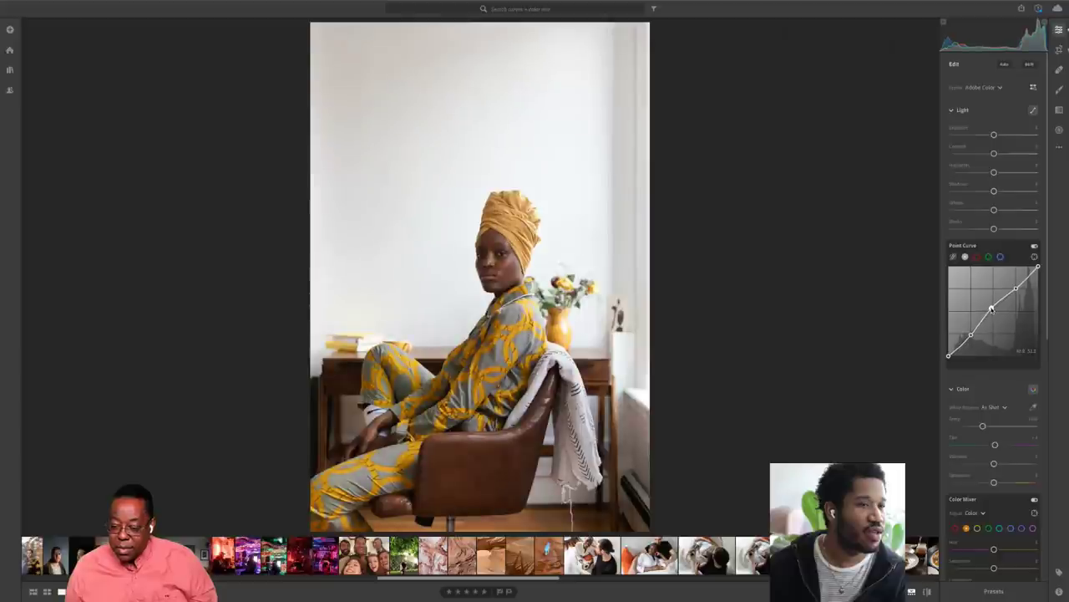
{"action": "left_click_drag", "start_coordinate": [971, 335], "coordinate": [969, 331]}
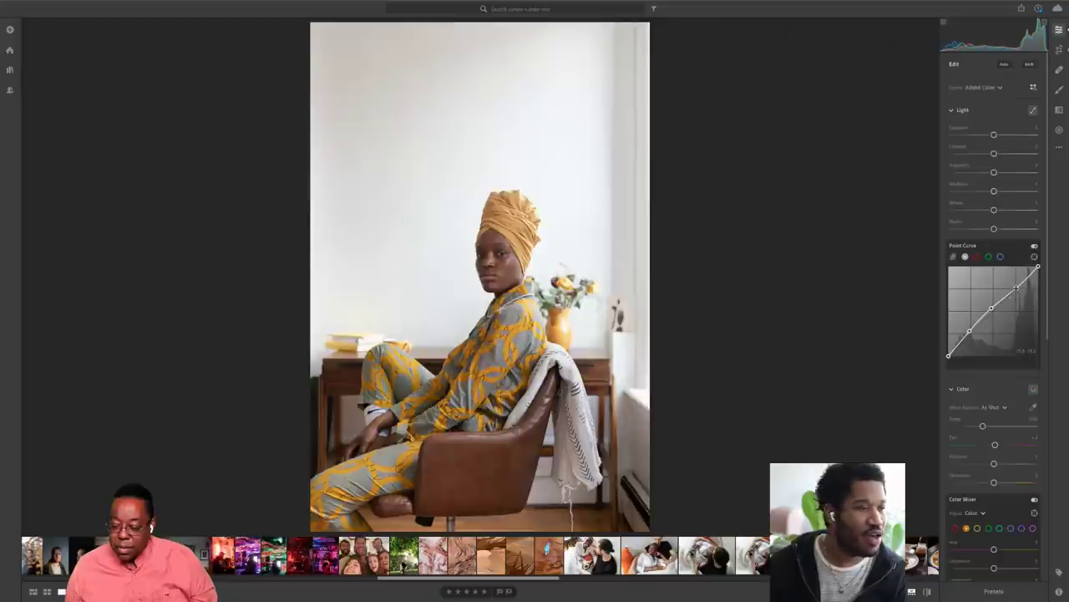
{"action": "left_click_drag", "start_coordinate": [1016, 287], "coordinate": [1018, 290]}
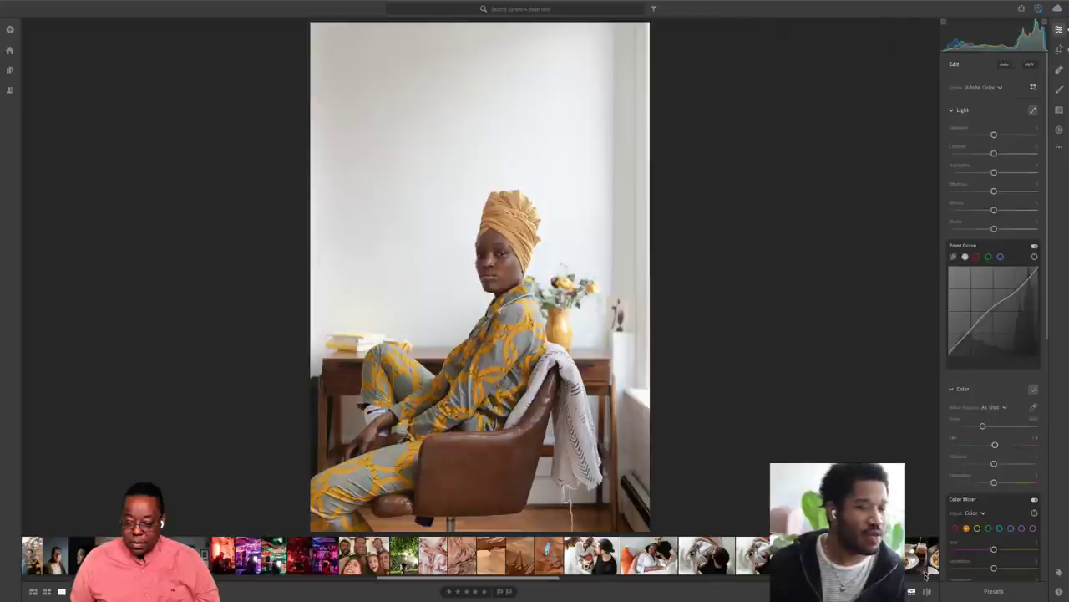
{"action": "left_click", "coordinate": [927, 592]}
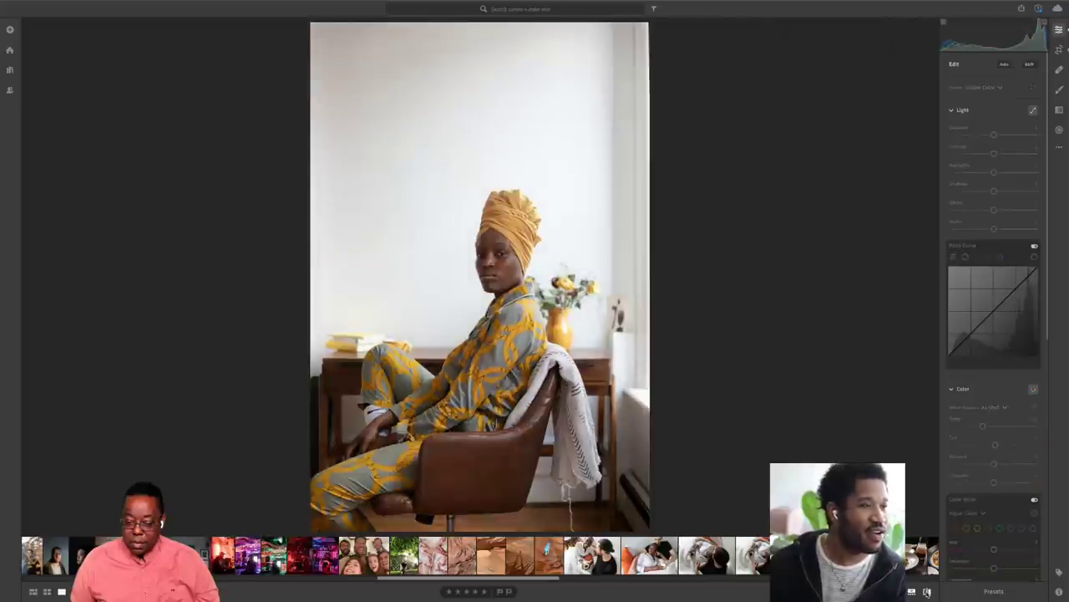
{"action": "left_click", "coordinate": [927, 592]}
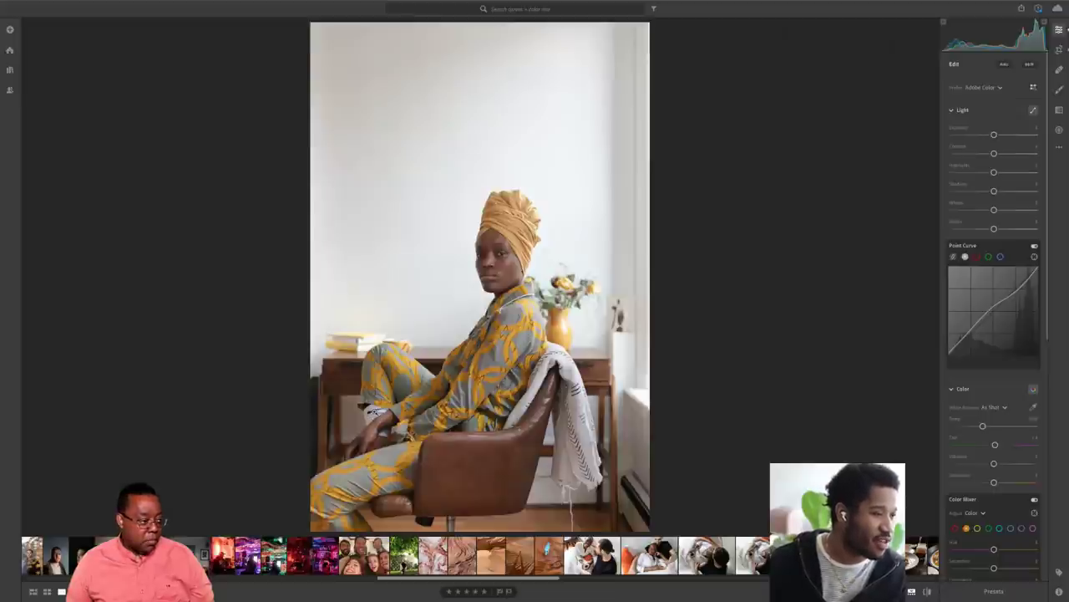
- Try the Color Mixer's targeted Saturation adjustment on the outfit's yellow pattern and undo it
{"action": "left_click", "coordinate": [373, 409]}
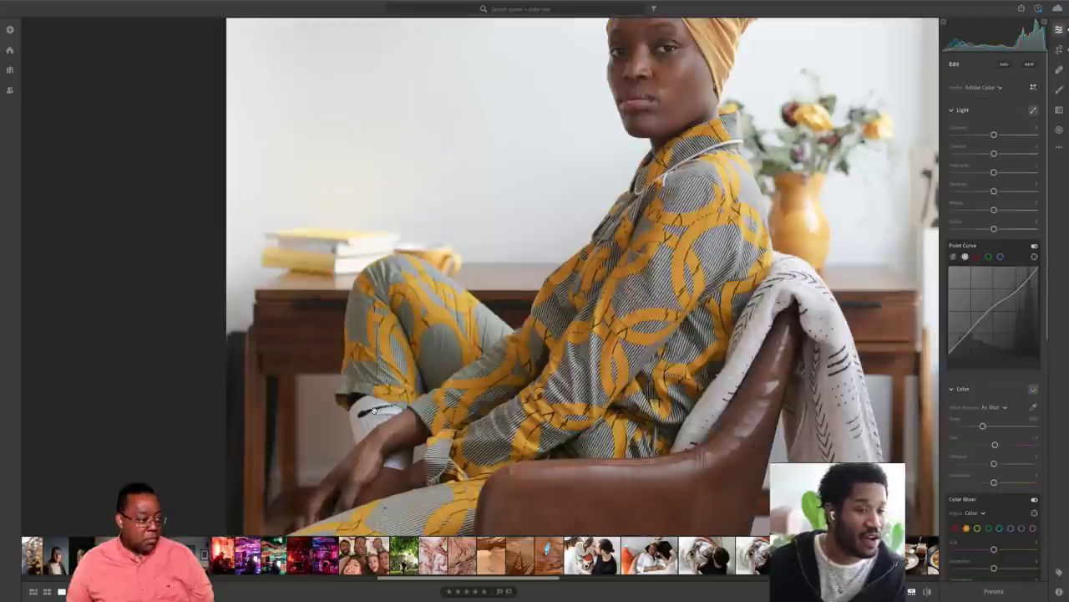
{"action": "scroll", "coordinate": [374, 410], "scroll_direction": "up", "scroll_amount": 2}
{"action": "left_click", "coordinate": [340, 418]}
{"action": "scroll", "coordinate": [979, 452], "scroll_direction": "down", "scroll_amount": 2}
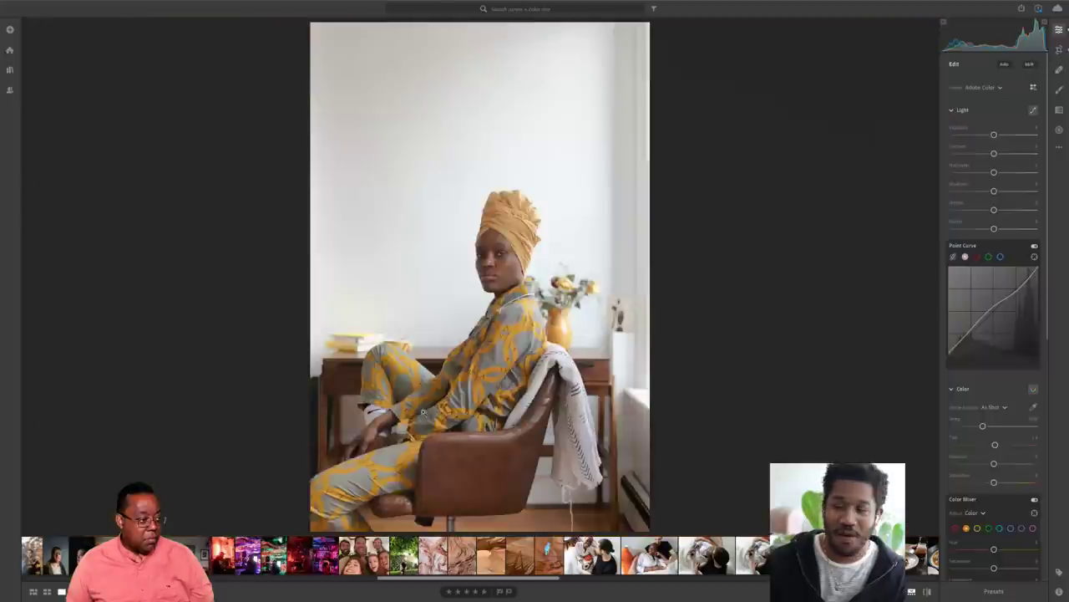
{"action": "left_click", "coordinate": [977, 449]}
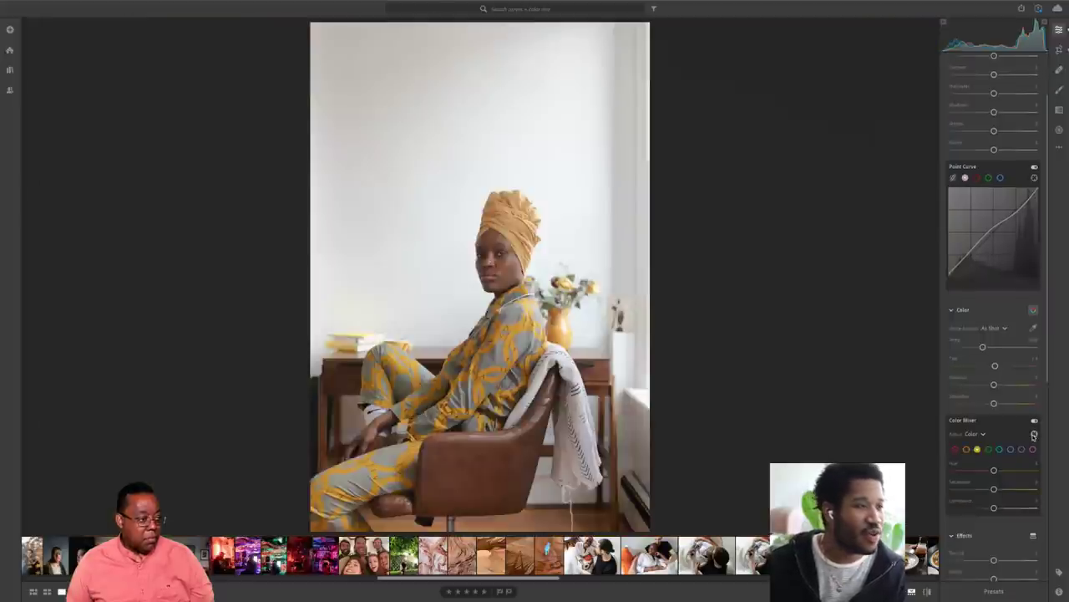
{"action": "left_click", "coordinate": [1035, 434]}
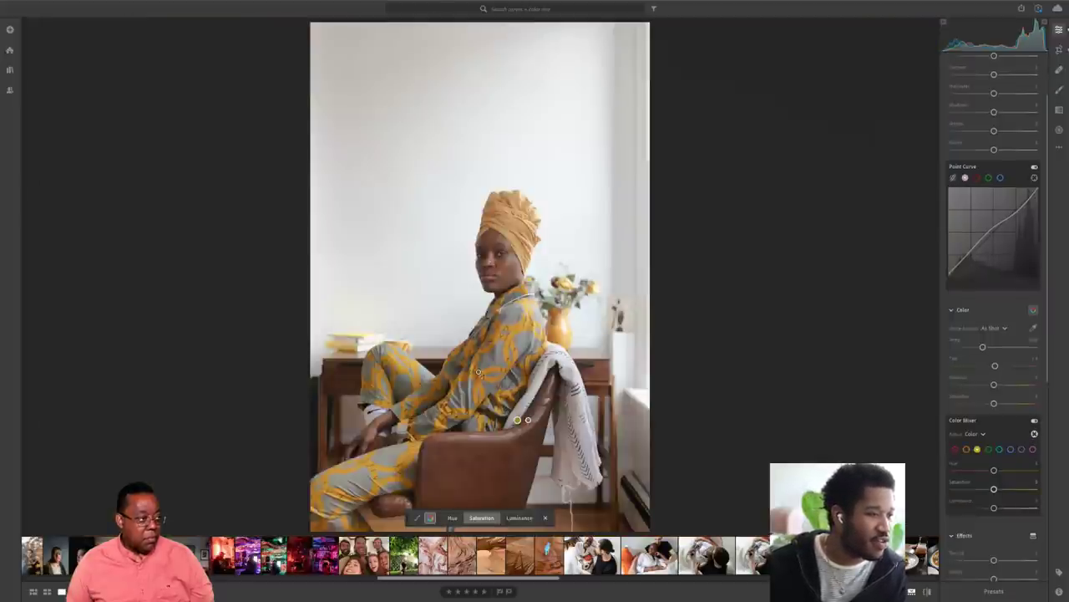
{"action": "mouse_move", "coordinate": [487, 381]}
{"action": "left_mouse_down"}
{"action": "mouse_move", "coordinate": [472, 373]}
{"action": "mouse_move", "coordinate": [505, 371]}
{"action": "mouse_move", "coordinate": [472, 372]}
{"action": "mouse_move", "coordinate": [491, 372]}
{"action": "left_mouse_up"}
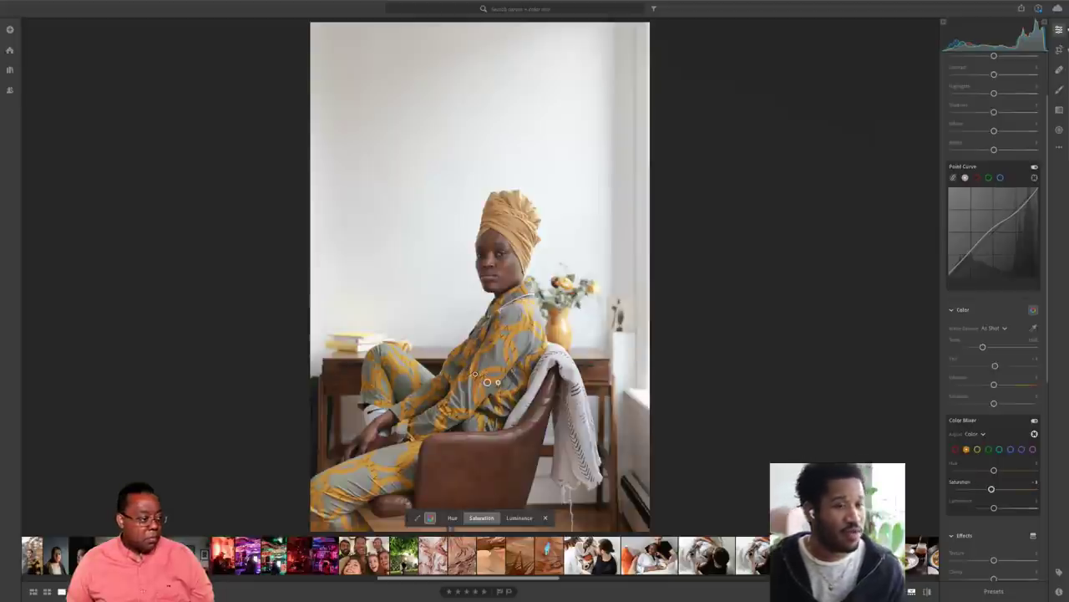
{"action": "key", "text": "ctrl+z"}
- Raise the yellow saturation to about +18 and the yellow luminance to about +22 in the Color Mixer
{"action": "left_click_drag", "start_coordinate": [510, 224], "coordinate": [510, 224]}
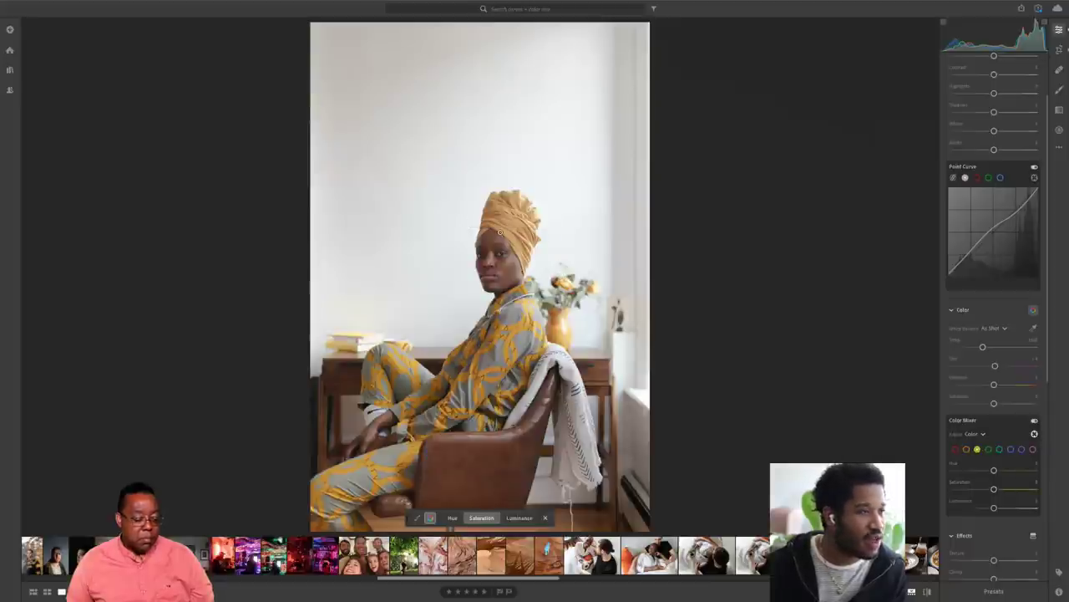
{"action": "mouse_move", "coordinate": [995, 490]}
{"action": "left_mouse_down"}
{"action": "mouse_move", "coordinate": [1017, 494]}
{"action": "mouse_move", "coordinate": [958, 495]}
{"action": "mouse_move", "coordinate": [998, 495]}
{"action": "left_mouse_up"}
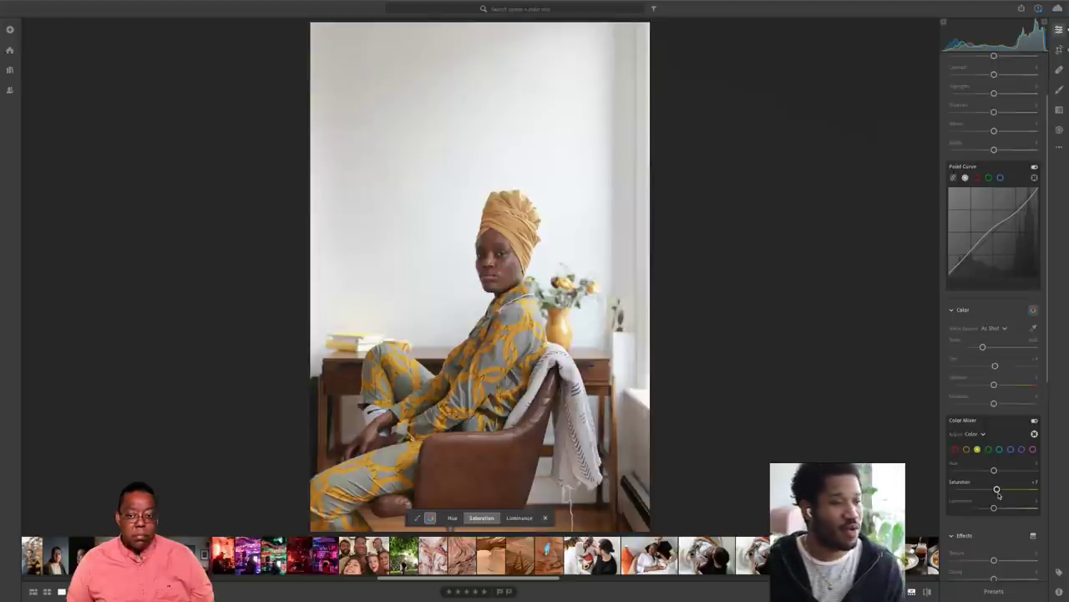
{"action": "left_click_drag", "start_coordinate": [998, 495], "coordinate": [1004, 509]}
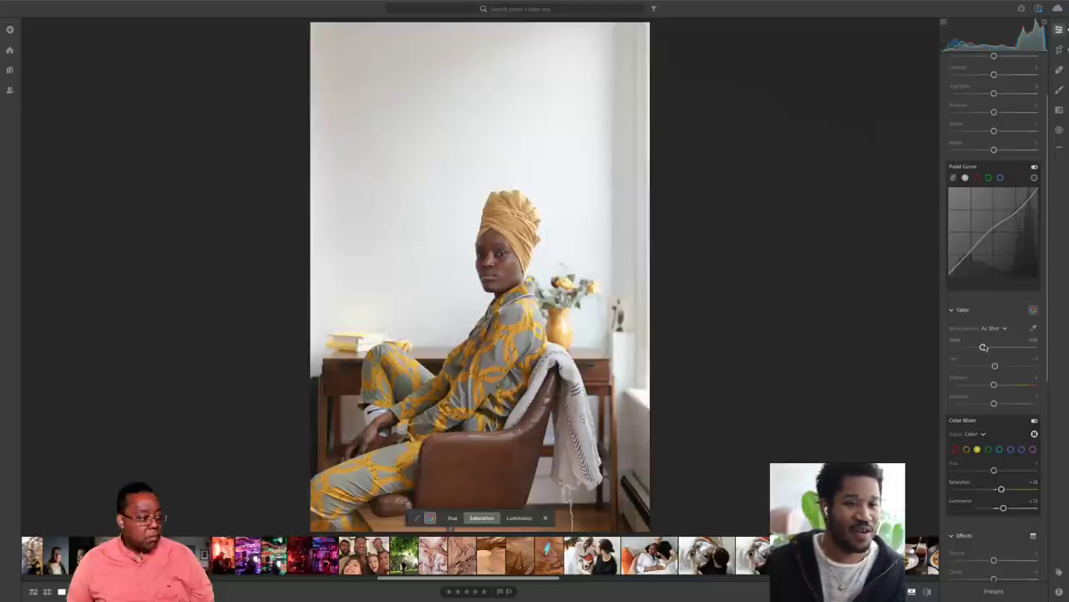
- Try a warmer white balance temperature and control points on the blue Point Curve, and revert both adjustments
{"action": "left_click_drag", "start_coordinate": [983, 348], "coordinate": [989, 347]}
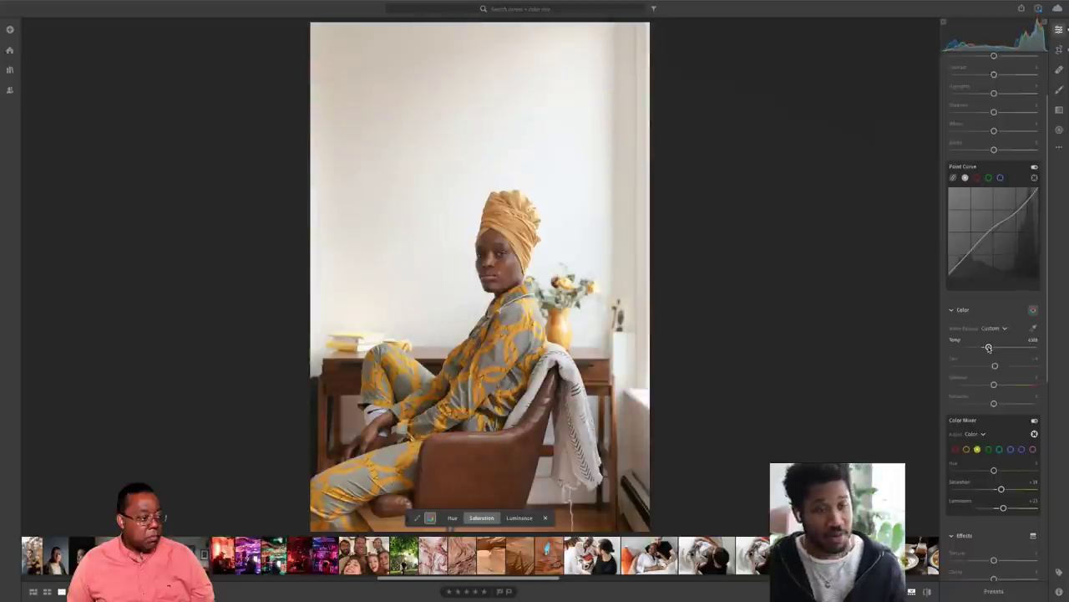
{"action": "key", "text": "ctrl+z"}
{"action": "left_click", "coordinate": [999, 177]}
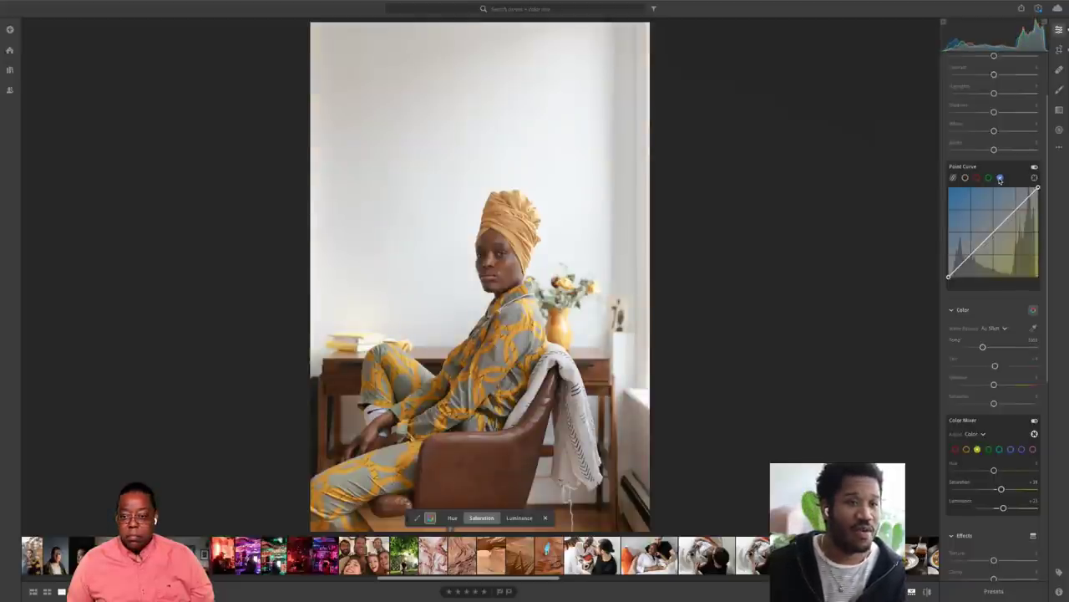
{"action": "left_click", "coordinate": [973, 256]}
{"action": "left_click", "coordinate": [1015, 208]}
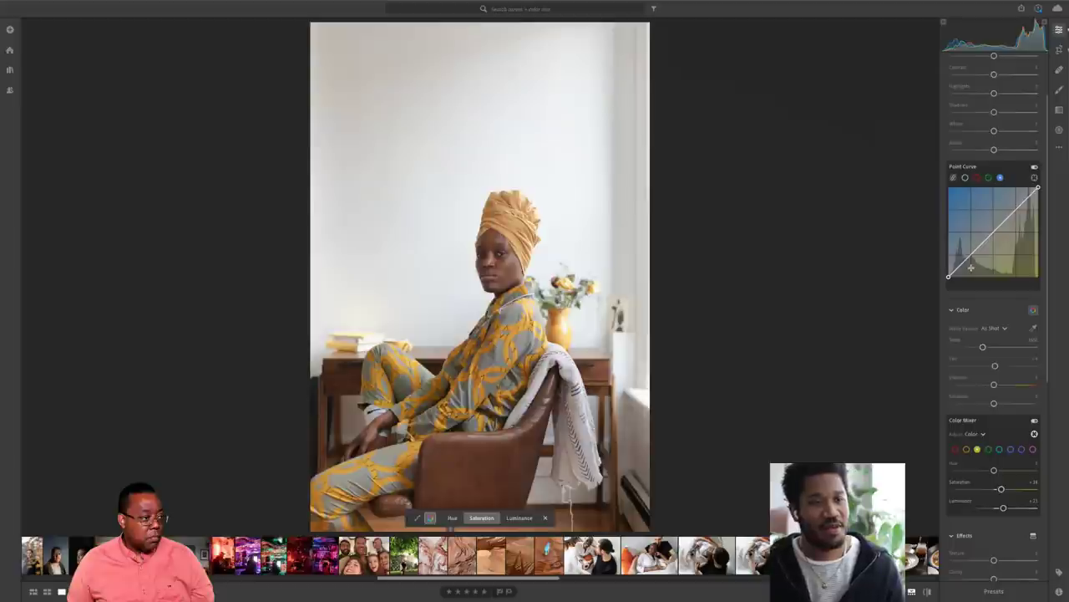
{"action": "left_click", "coordinate": [971, 253]}
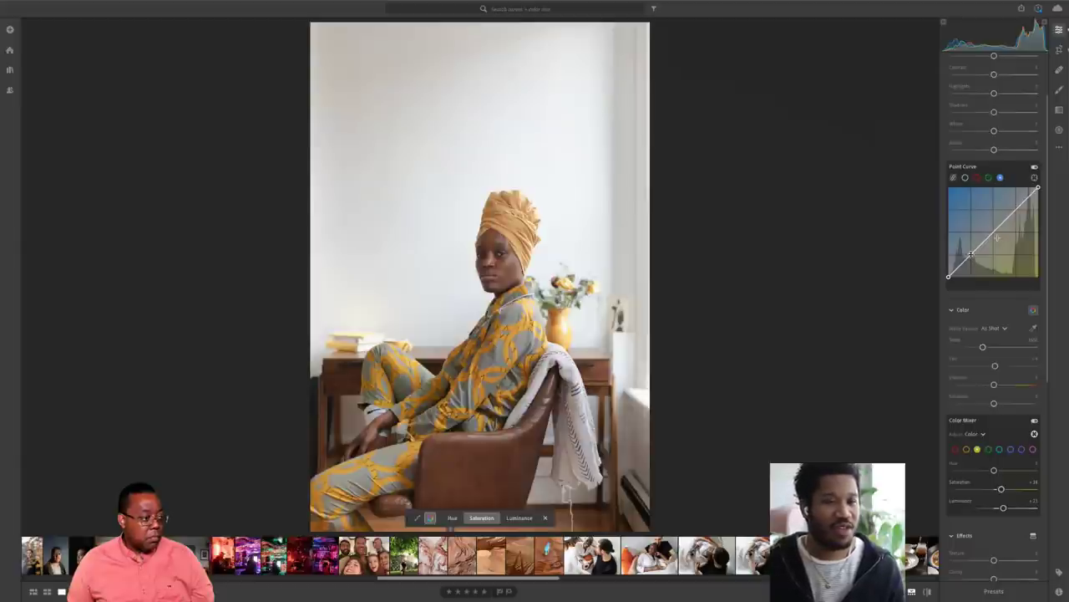
{"action": "left_click", "coordinate": [996, 232]}
{"action": "left_click", "coordinate": [1016, 209]}
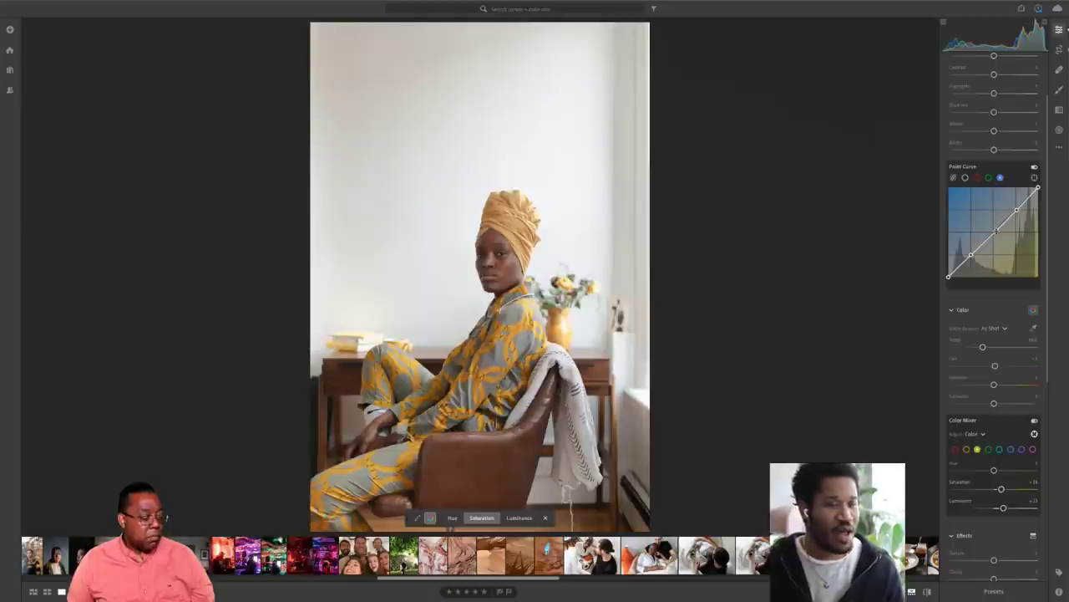
{"action": "double_click", "coordinate": [1019, 211]}
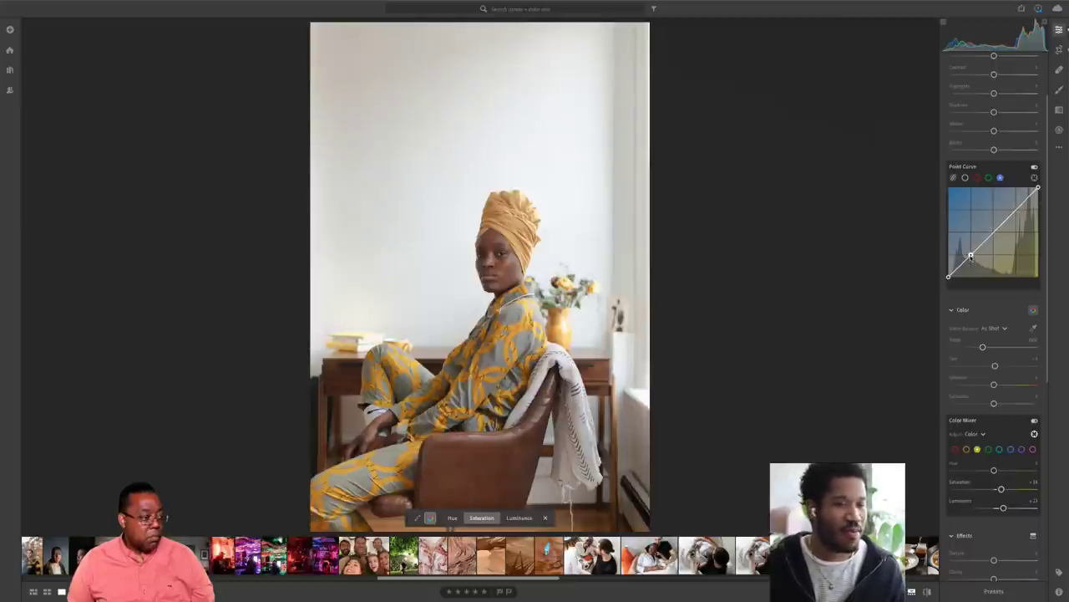
{"action": "double_click", "coordinate": [971, 256]}
{"action": "key", "text": "Escape"}
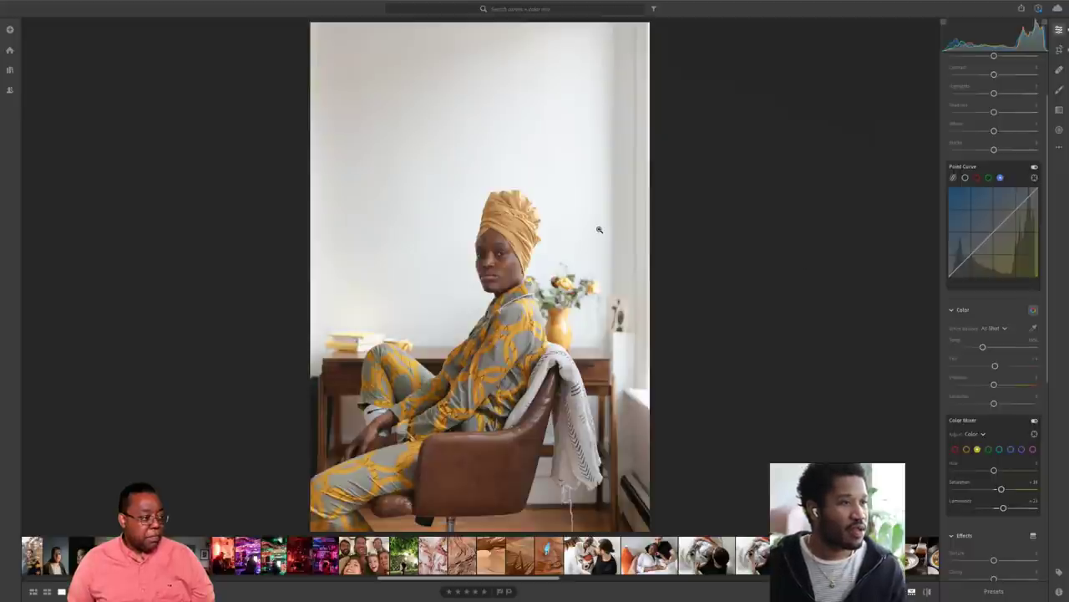
- Return to the photo grid and open the portrait of the smiling man in a denim jacket and cap
{"action": "key", "text": "g"}
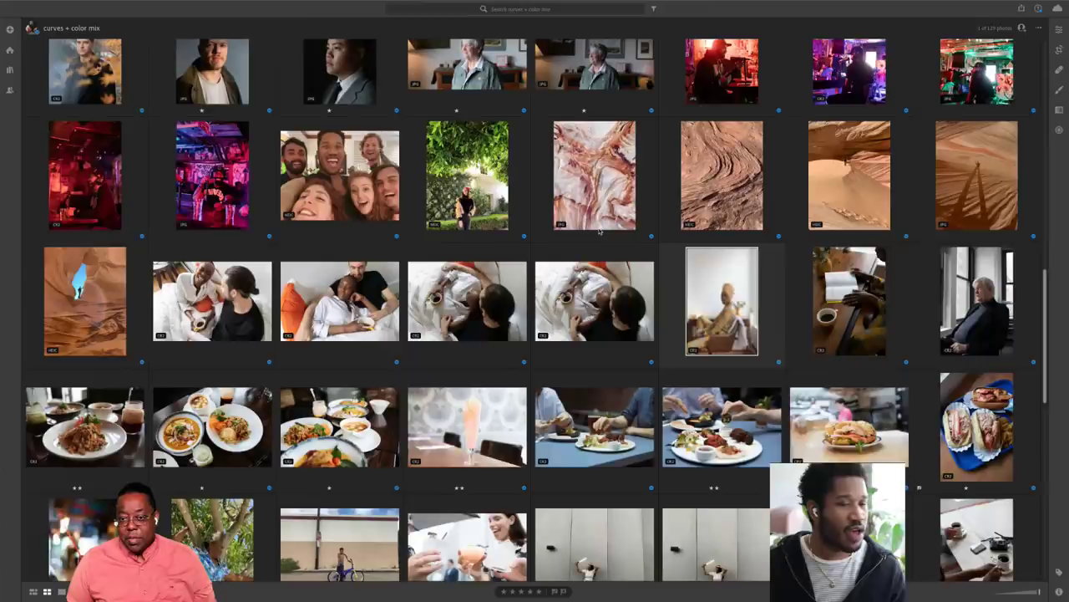
{"action": "scroll", "coordinate": [599, 233], "scroll_direction": "down", "scroll_amount": 3}
{"action": "scroll", "coordinate": [782, 266], "scroll_direction": "down", "scroll_amount": 3}
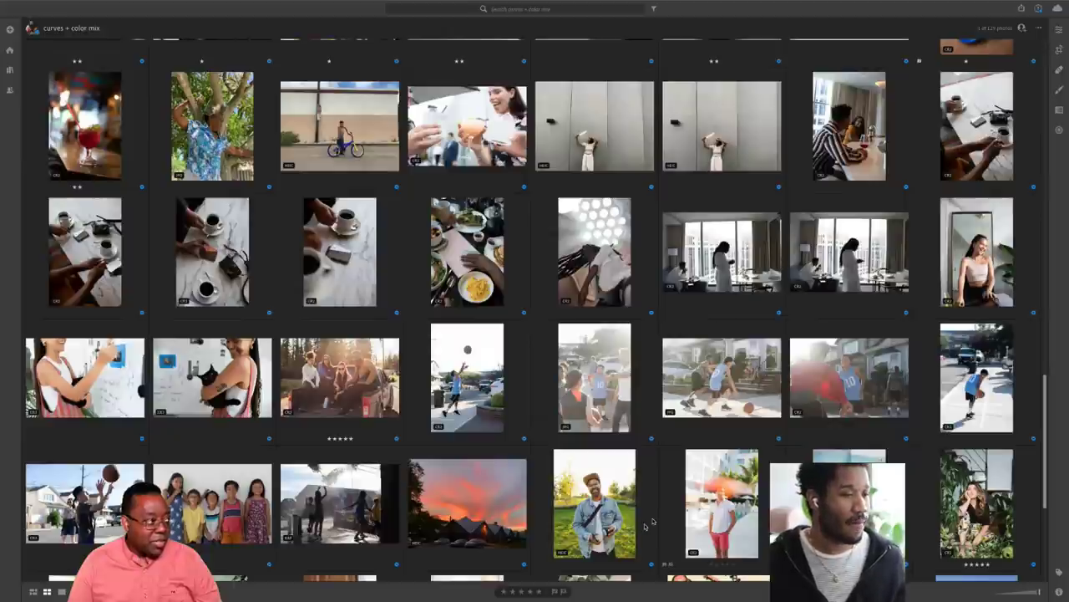
{"action": "double_click", "coordinate": [625, 499]}
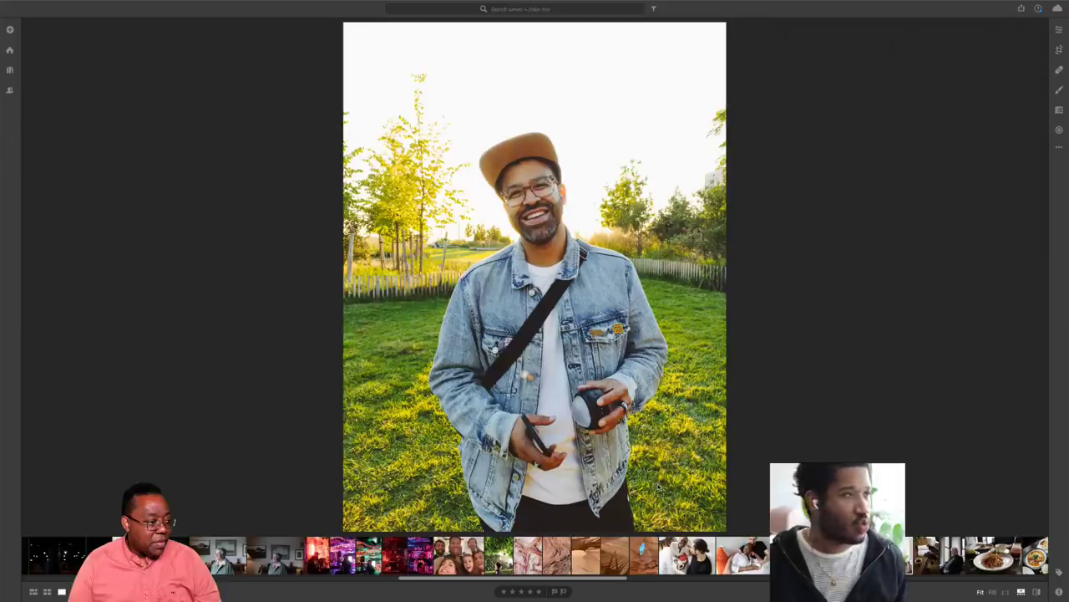
- Browse the photo grid and view the seated portrait in the yellow-patterned outfit, the red cocktail photo and the bagel sandwich photo
{"action": "key", "text": "g"}
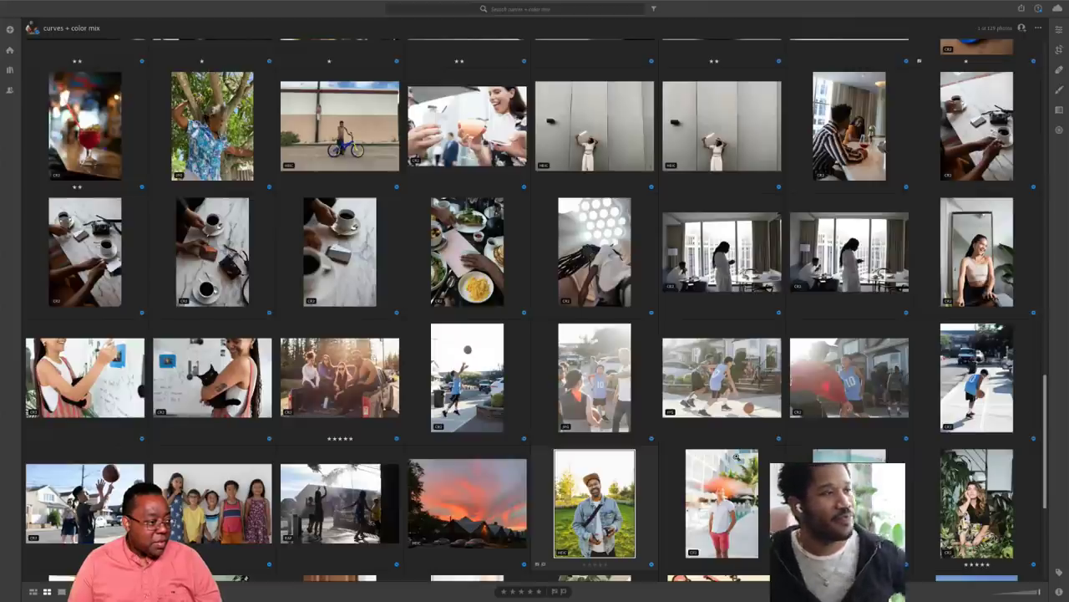
{"action": "scroll", "coordinate": [737, 456], "scroll_direction": "up", "scroll_amount": 10}
{"action": "scroll", "coordinate": [535, 317], "scroll_direction": "down", "scroll_amount": 3}
{"action": "key", "text": "d"}
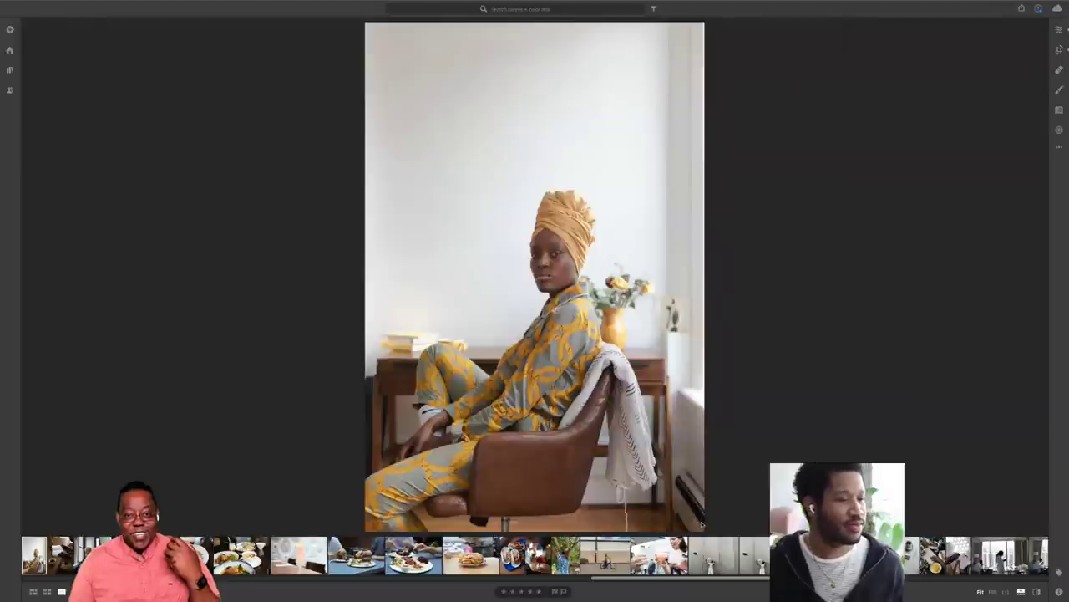
{"action": "left_click", "coordinate": [538, 555]}
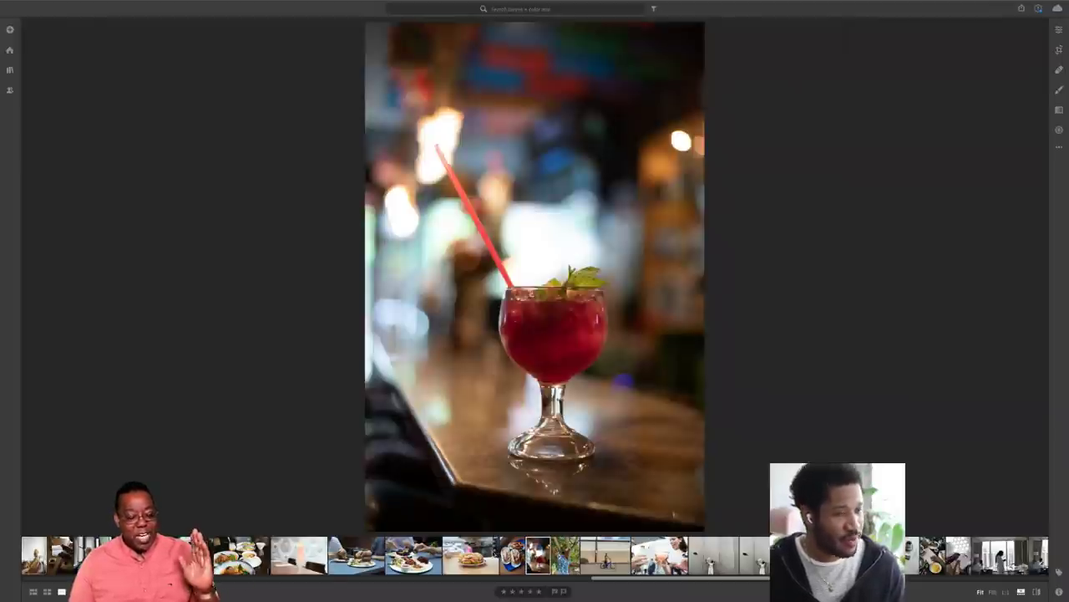
{"action": "left_click", "coordinate": [471, 555]}
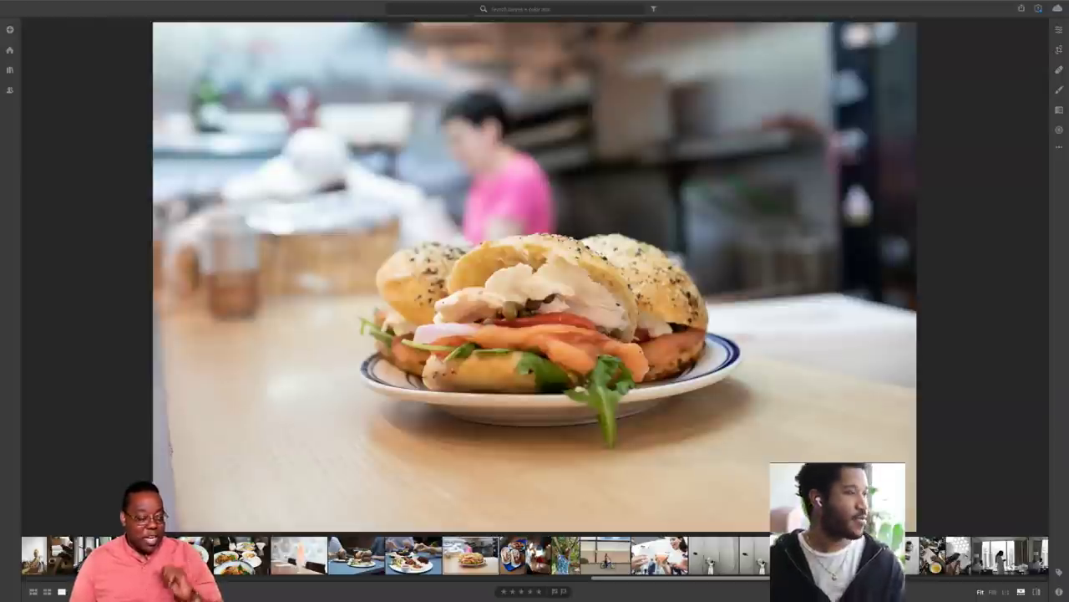
- Return to the photo grid and open the canyon photo with the figure standing in the rock opening
{"action": "key", "text": "g"}
{"action": "scroll", "coordinate": [268, 441], "scroll_direction": "down", "scroll_amount": 5}
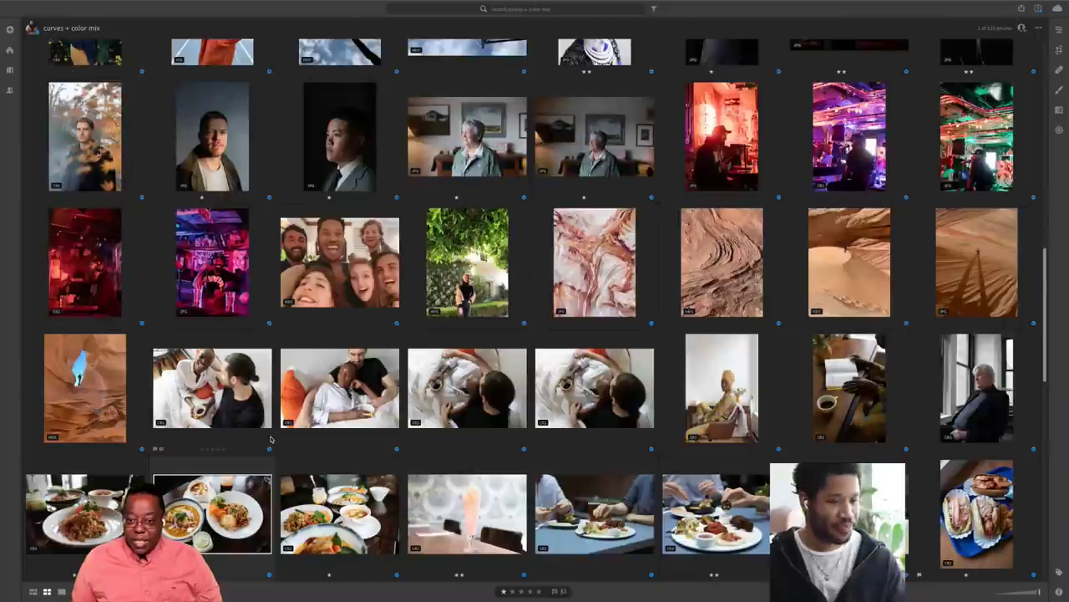
{"action": "scroll", "coordinate": [268, 441], "scroll_direction": "down", "scroll_amount": 2}
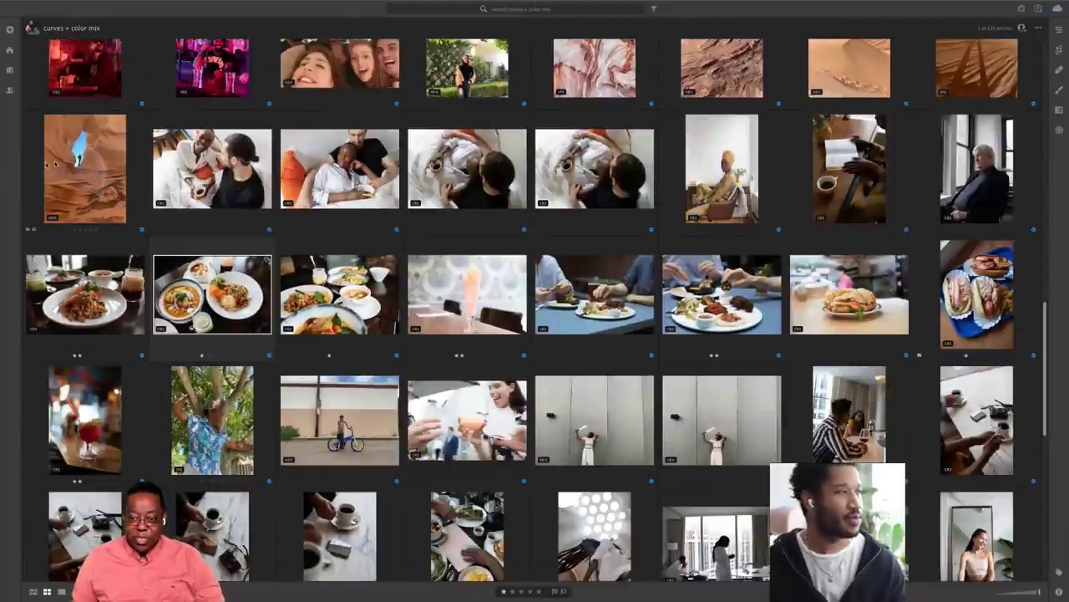
{"action": "double_click", "coordinate": [107, 178]}
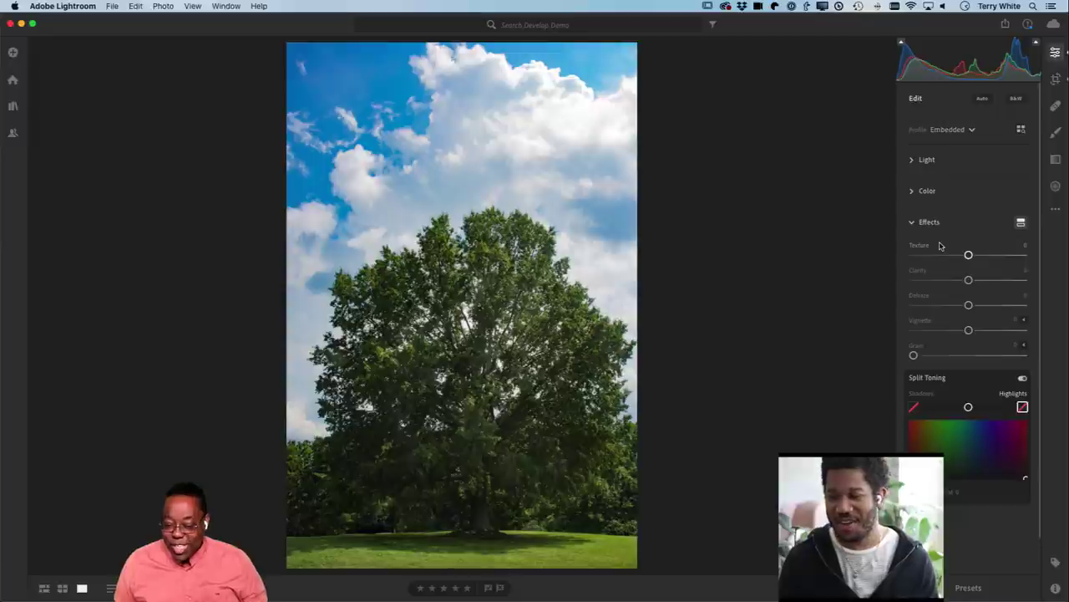
- Fully desaturate the tree photo and tint its shadows purple in Split Toning, shifting the balance slightly toward the shadows
{"action": "left_click", "coordinate": [912, 191]}
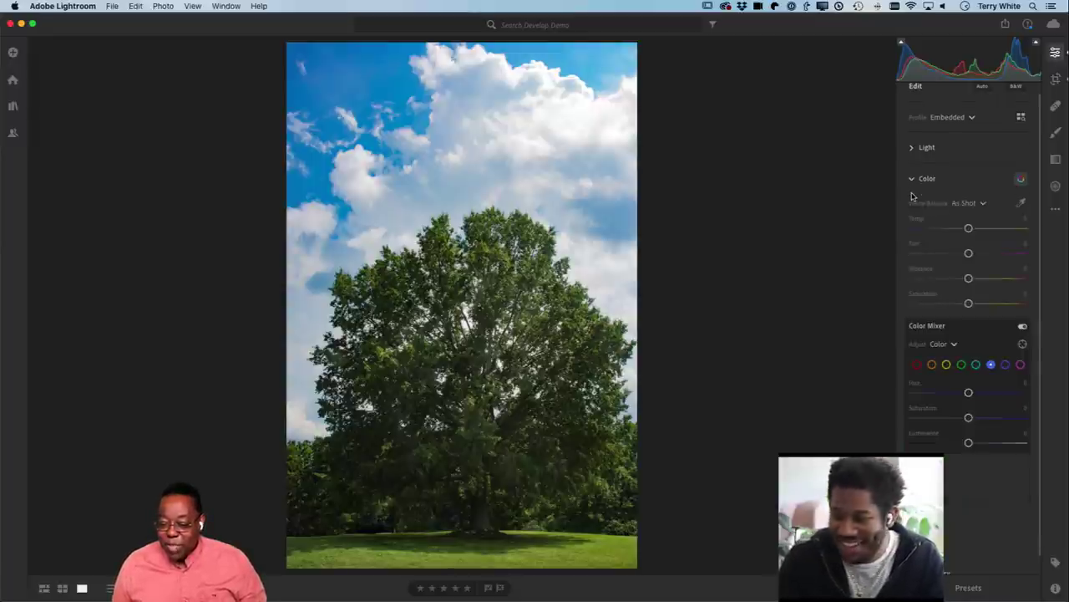
{"action": "left_click_drag", "start_coordinate": [968, 305], "coordinate": [896, 309]}
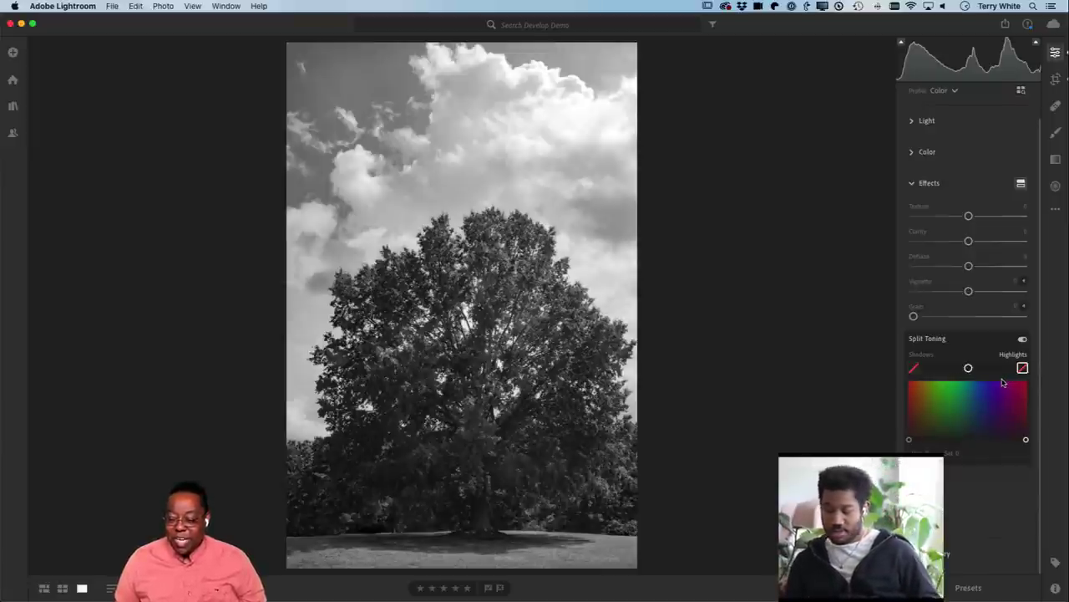
{"action": "left_click", "coordinate": [914, 369]}
{"action": "mouse_move", "coordinate": [911, 442]}
{"action": "left_mouse_down"}
{"action": "mouse_move", "coordinate": [943, 394]}
{"action": "mouse_move", "coordinate": [928, 389]}
{"action": "mouse_move", "coordinate": [909, 410]}
{"action": "mouse_move", "coordinate": [998, 392]}
{"action": "mouse_move", "coordinate": [1001, 417]}
{"action": "left_mouse_up"}
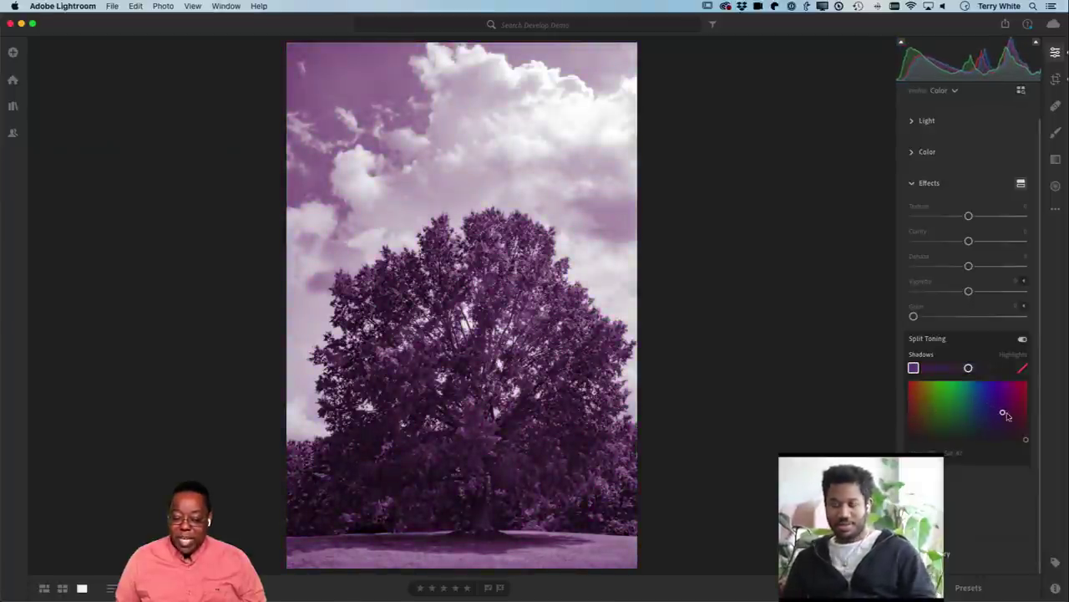
{"action": "mouse_move", "coordinate": [969, 368]}
{"action": "left_mouse_down"}
{"action": "mouse_move", "coordinate": [991, 368]}
{"action": "mouse_move", "coordinate": [925, 371]}
{"action": "mouse_move", "coordinate": [998, 371]}
{"action": "mouse_move", "coordinate": [955, 372]}
{"action": "mouse_move", "coordinate": [964, 371]}
{"action": "left_mouse_up"}
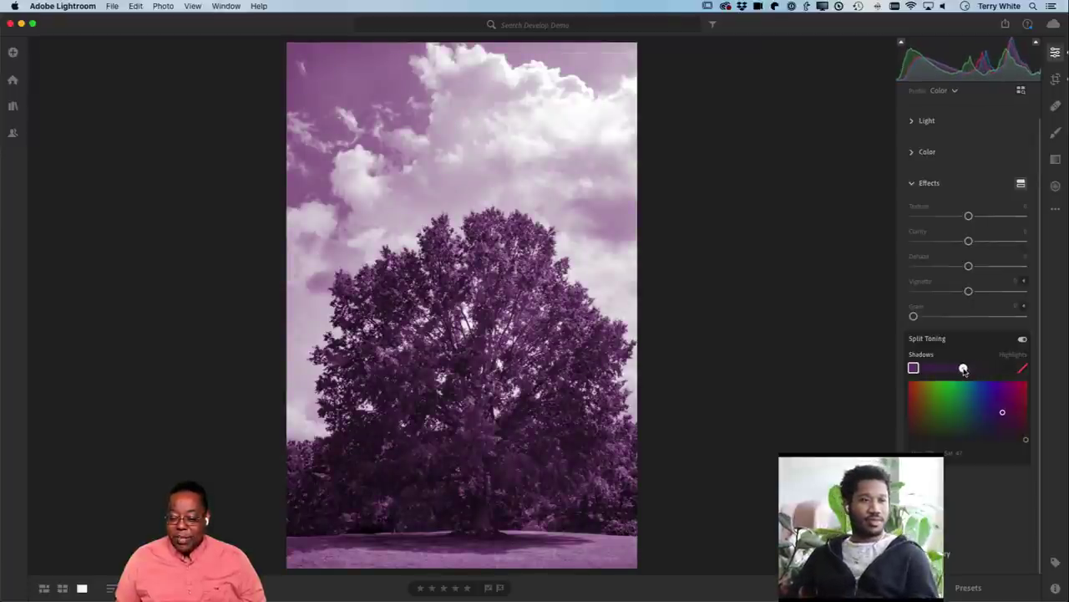
- Try a green highlight tint in Split Toning, reduce it to a muted green and remove it
{"action": "left_click", "coordinate": [1023, 369]}
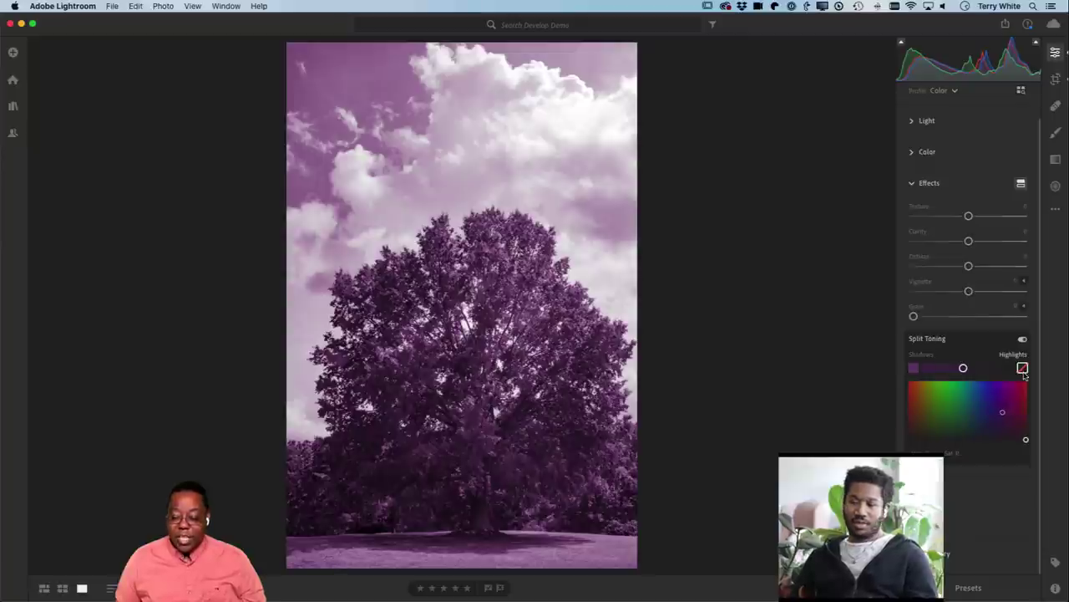
{"action": "left_click", "coordinate": [963, 388]}
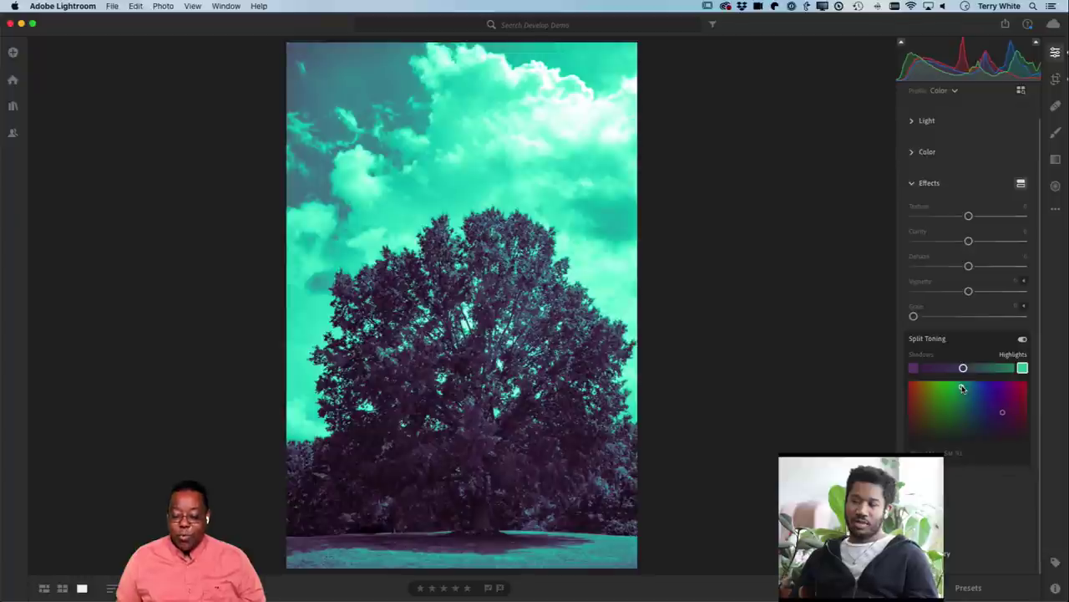
{"action": "left_click_drag", "start_coordinate": [963, 388], "coordinate": [956, 418]}
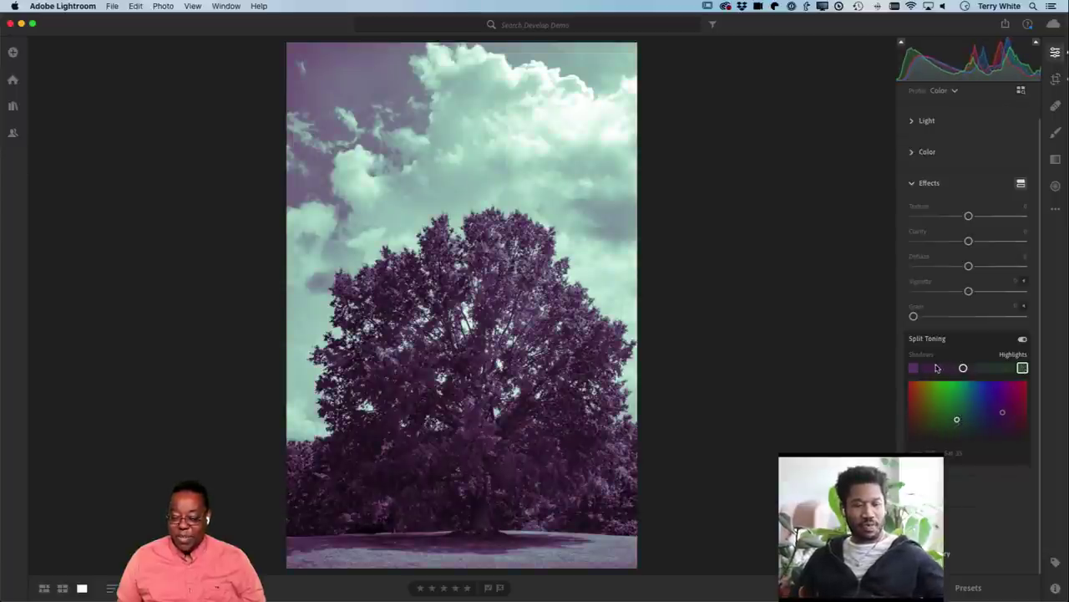
{"action": "left_click_drag", "start_coordinate": [958, 419], "coordinate": [1029, 442]}
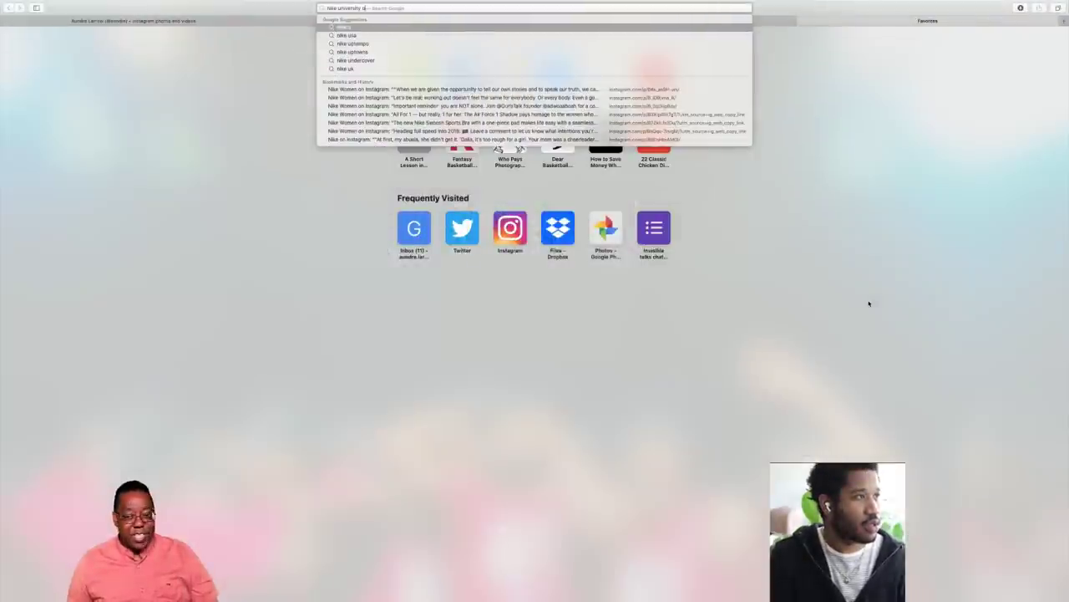
- Search Google Images in the web browser for "nike university of florida"
{"action": "type", "text": "ike university of flo"}
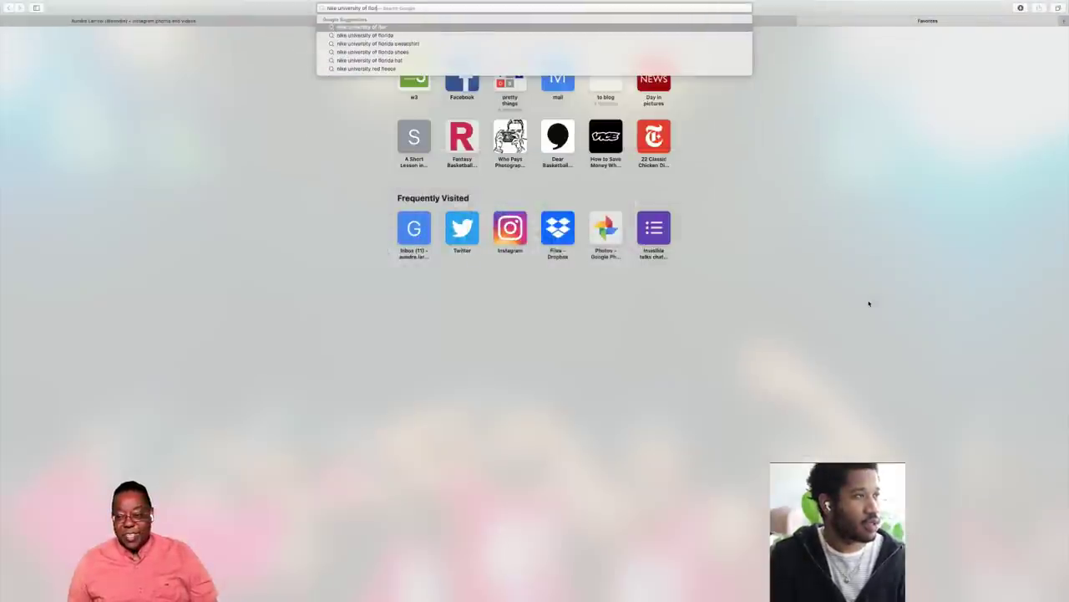
{"action": "key", "text": "Return"}
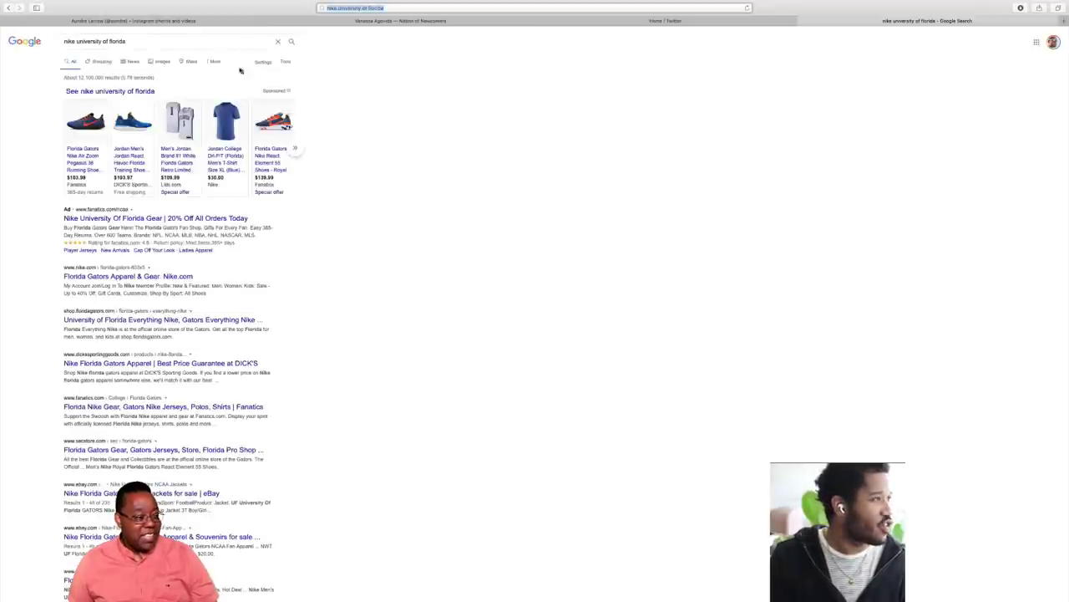
{"action": "left_click", "coordinate": [162, 62]}
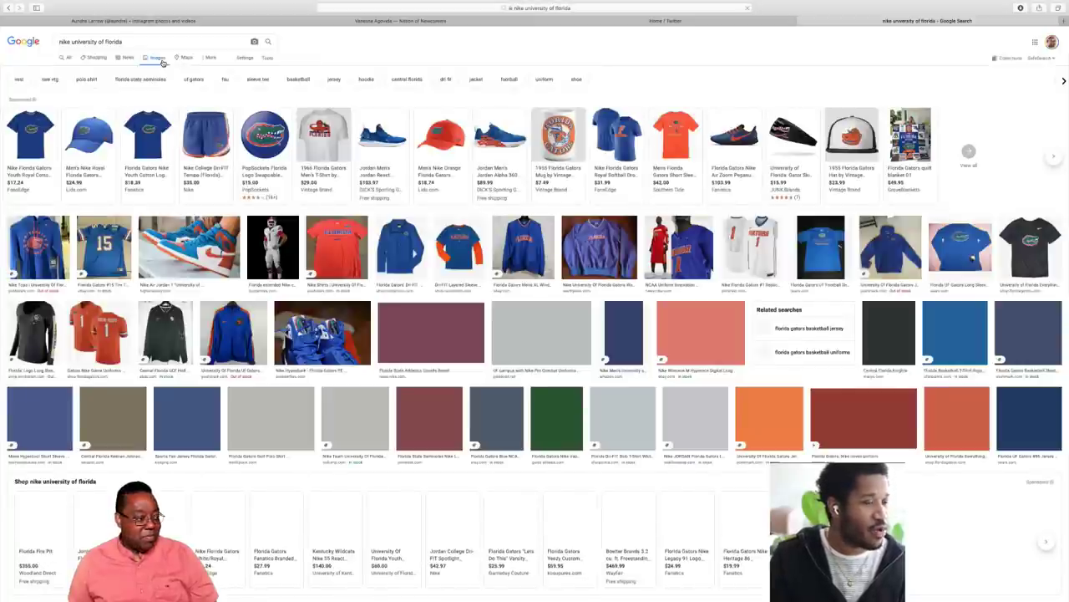
- Look through the image results for the team apparel colors, close the search tab and switch back to Lightroom
{"action": "scroll", "coordinate": [438, 201], "scroll_direction": "down", "scroll_amount": 2}
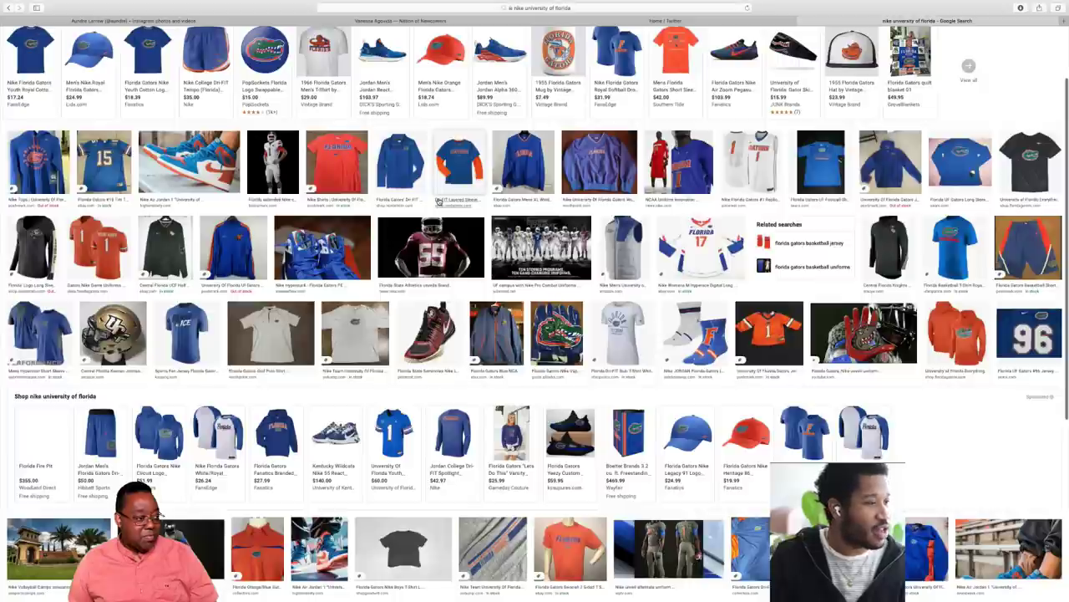
{"action": "scroll", "coordinate": [439, 201], "scroll_direction": "down", "scroll_amount": 5}
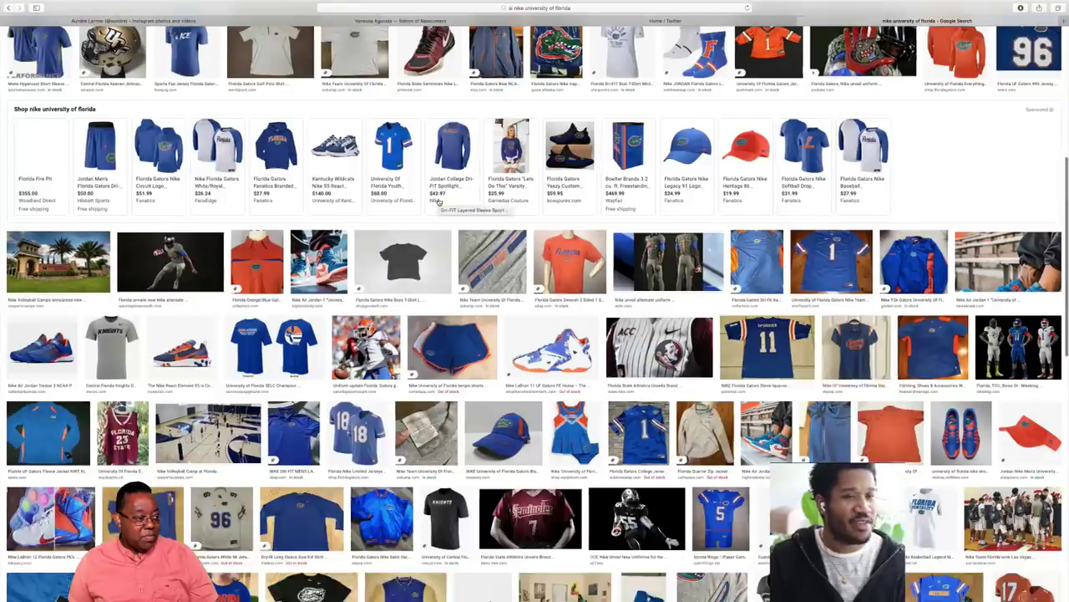
{"action": "scroll", "coordinate": [438, 202], "scroll_direction": "down", "scroll_amount": 3}
{"action": "scroll", "coordinate": [438, 202], "scroll_direction": "down", "scroll_amount": 1}
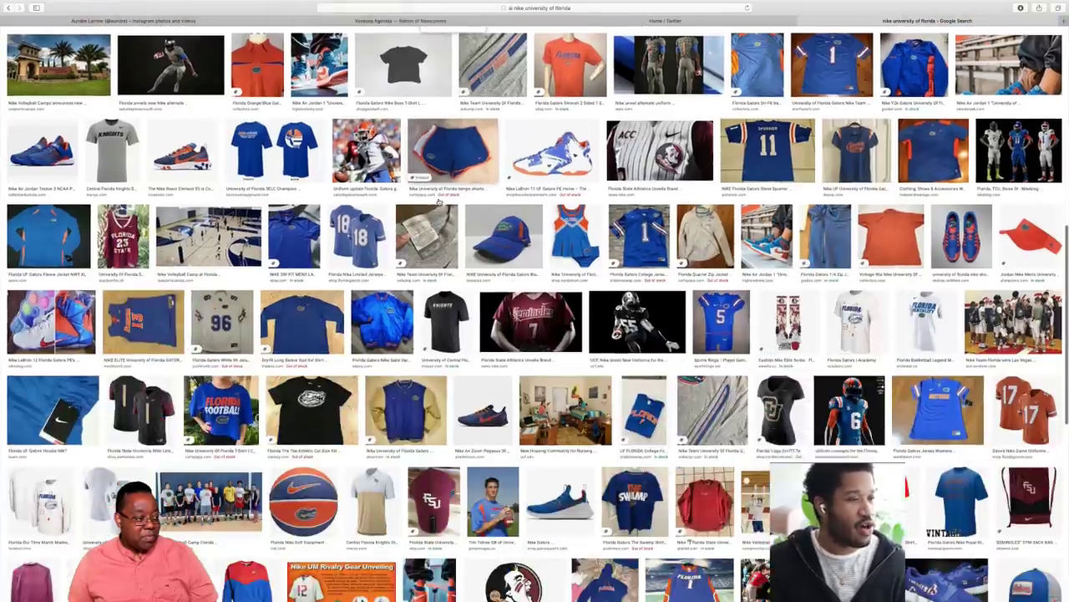
{"action": "scroll", "coordinate": [438, 202], "scroll_direction": "down", "scroll_amount": 1}
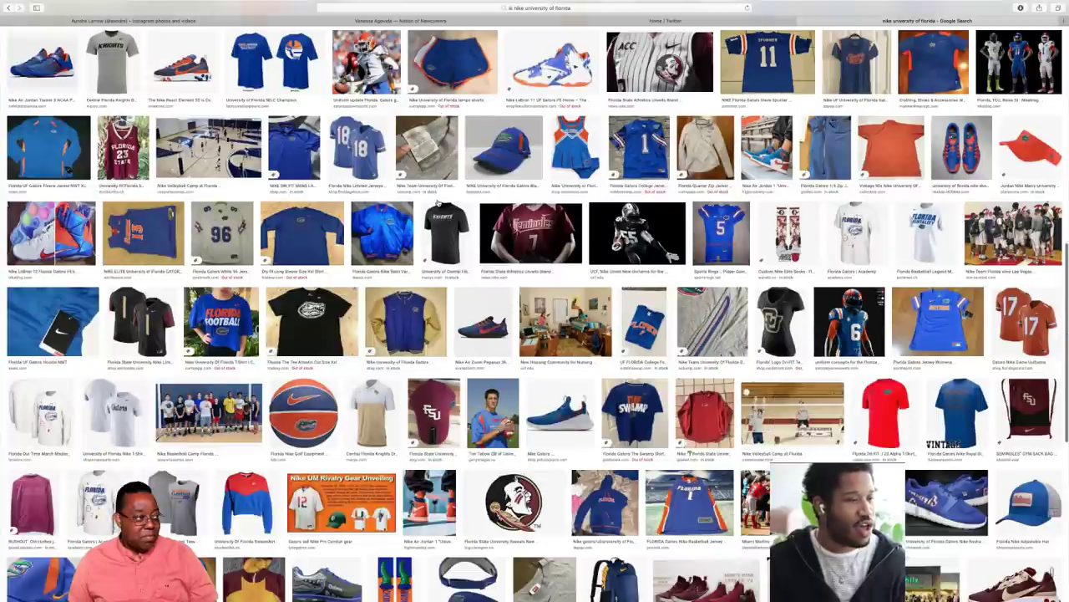
{"action": "scroll", "coordinate": [439, 202], "scroll_direction": "down", "scroll_amount": 1}
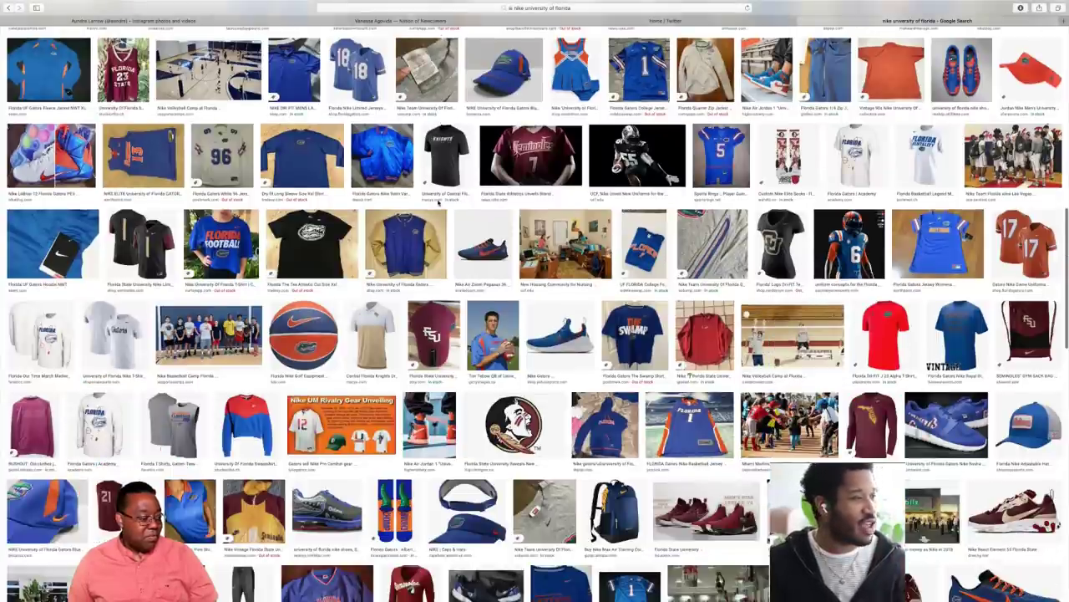
{"action": "key", "text": "super+w"}
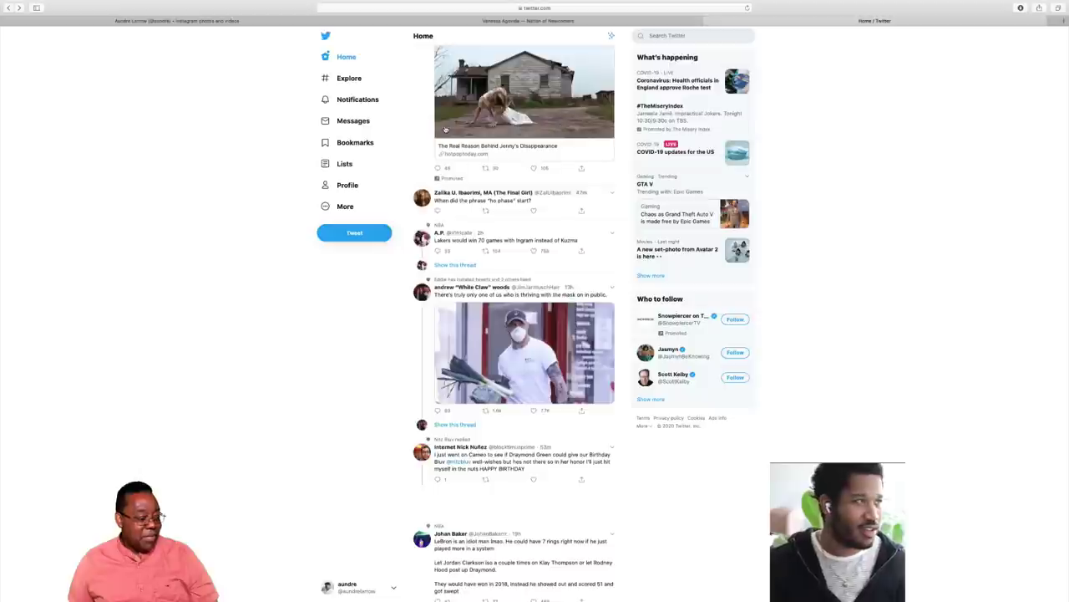
{"action": "key", "text": "super+Tab"}
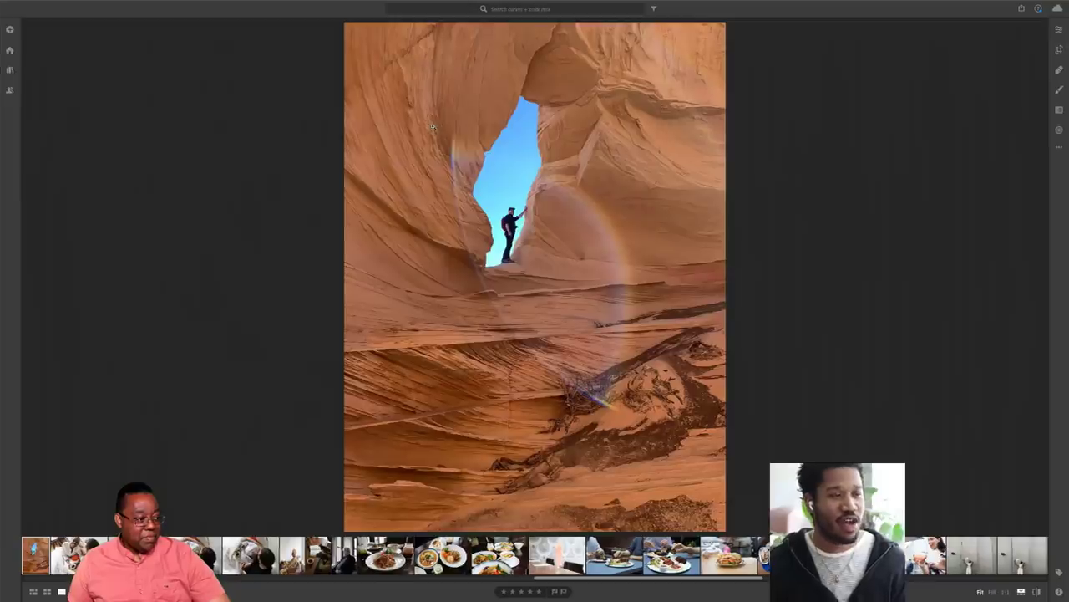